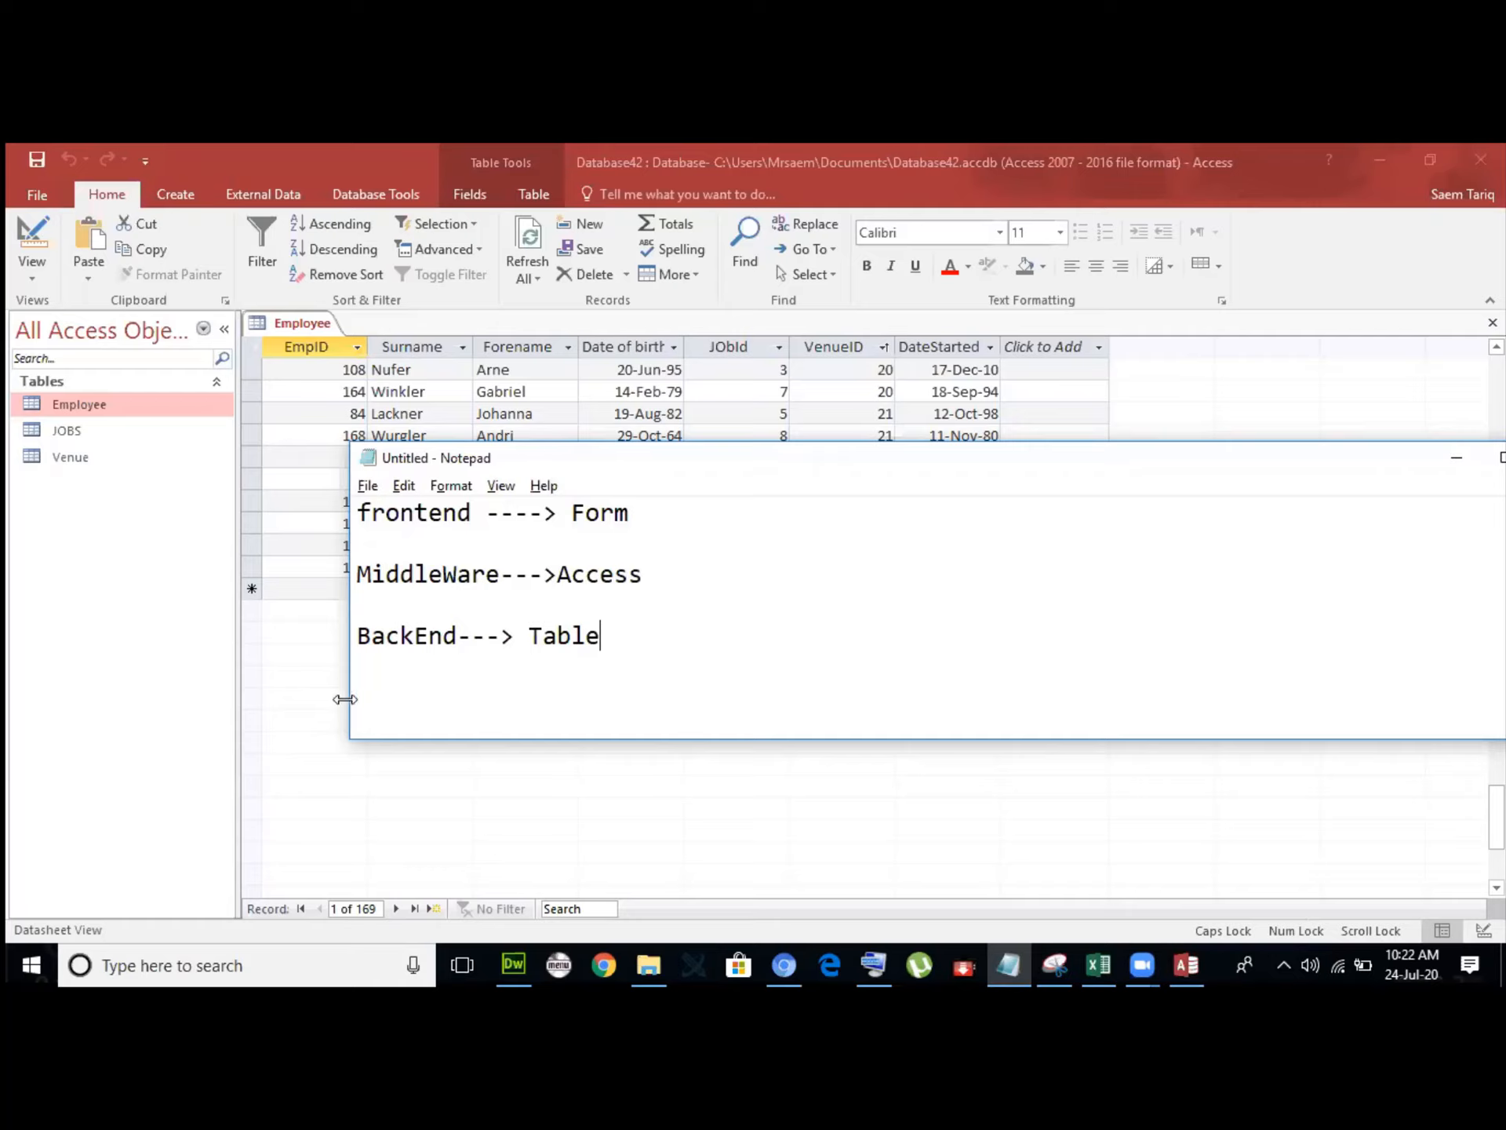
Review the Notepad notes matching frontend to Form, MiddleWare to Access and BackEnd to Table, and return to the Access database.
left_click_drag(345, 699, 408, 698)
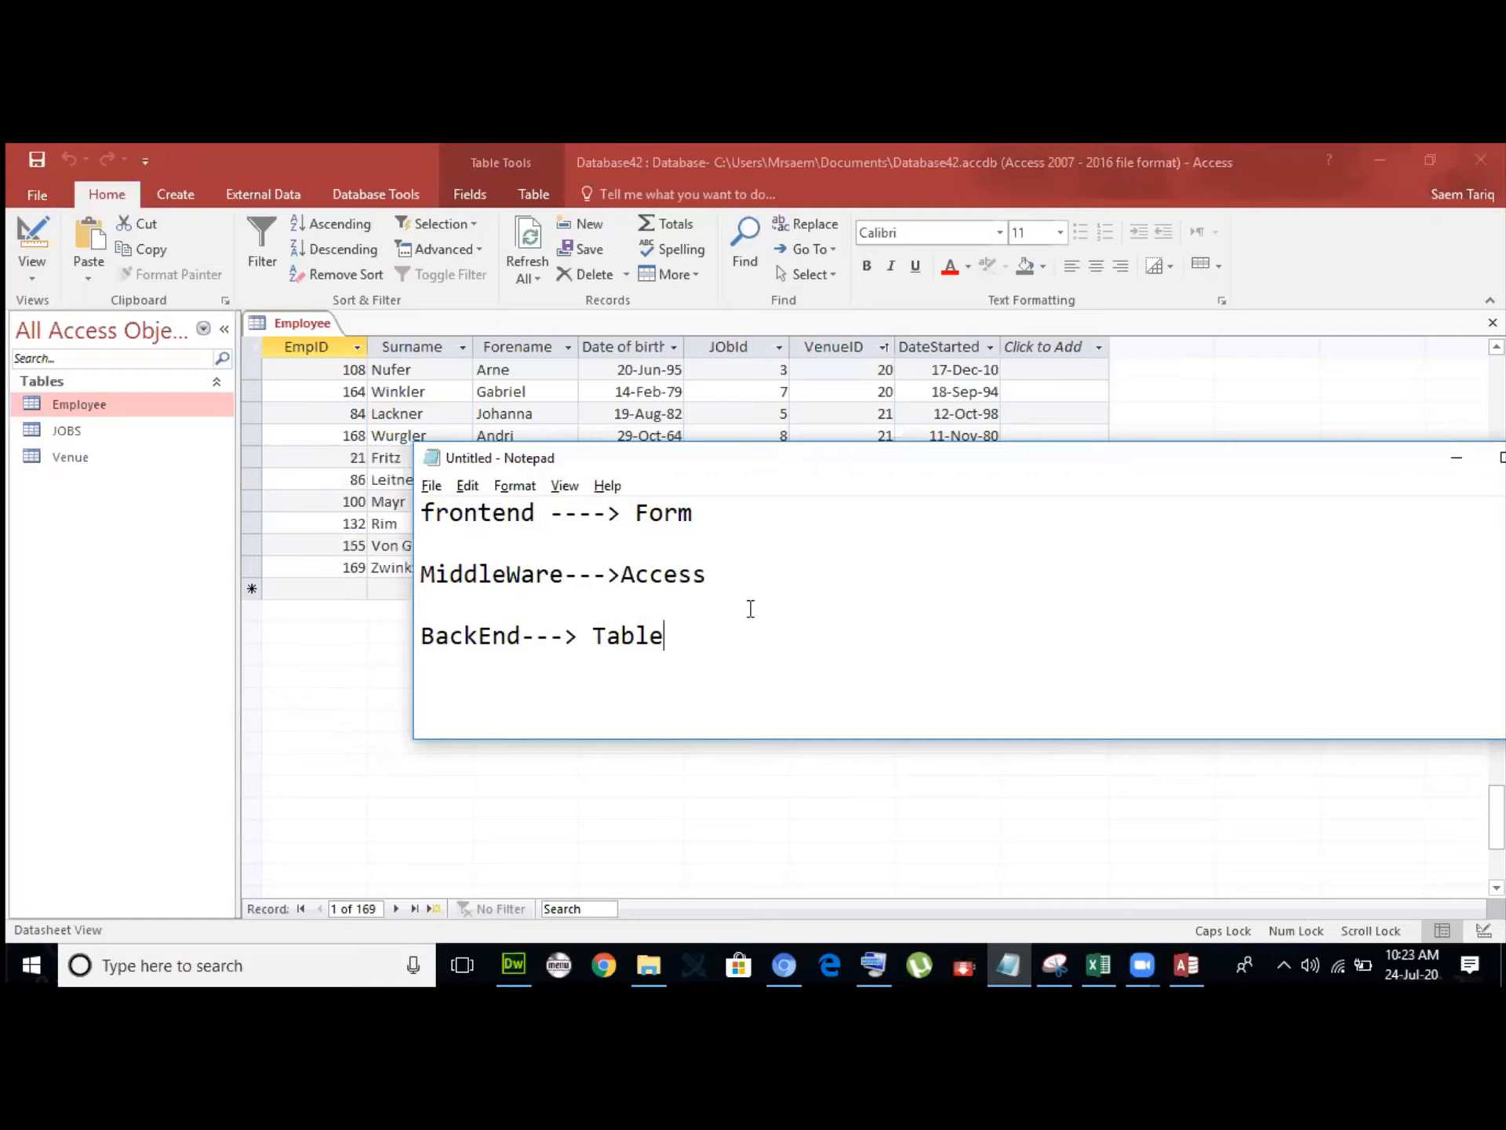
left_click(735, 524)
left_click_drag(552, 515, 399, 510)
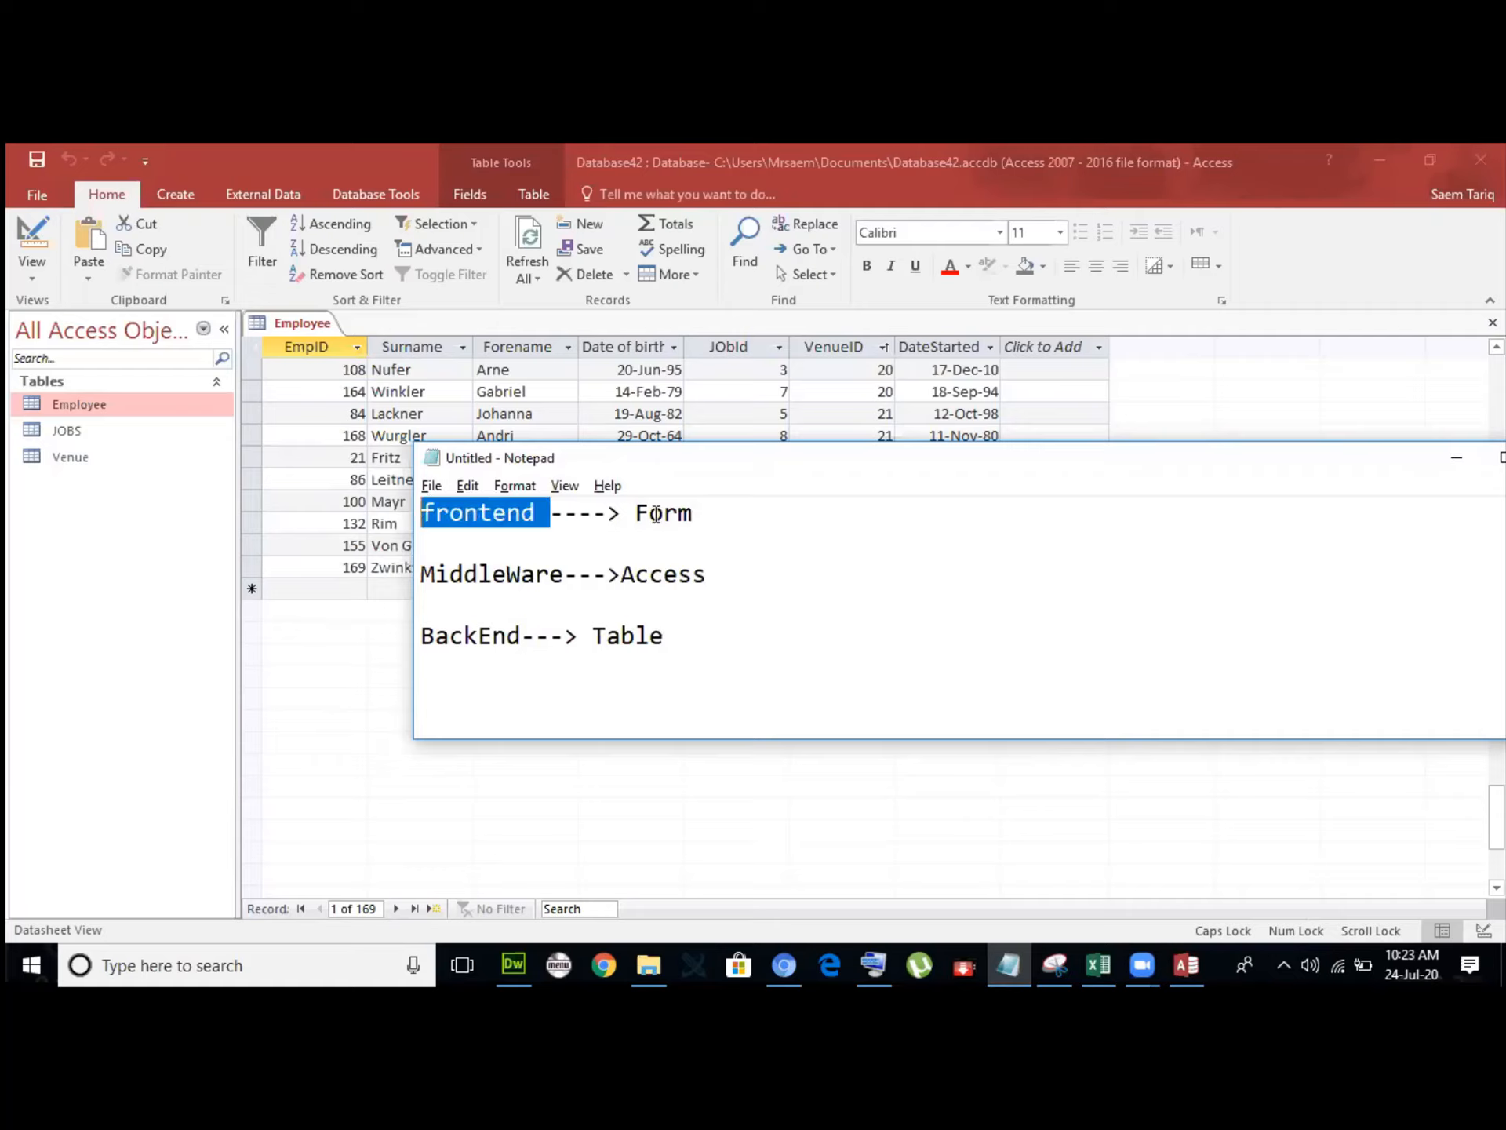
left_click_drag(716, 515, 634, 514)
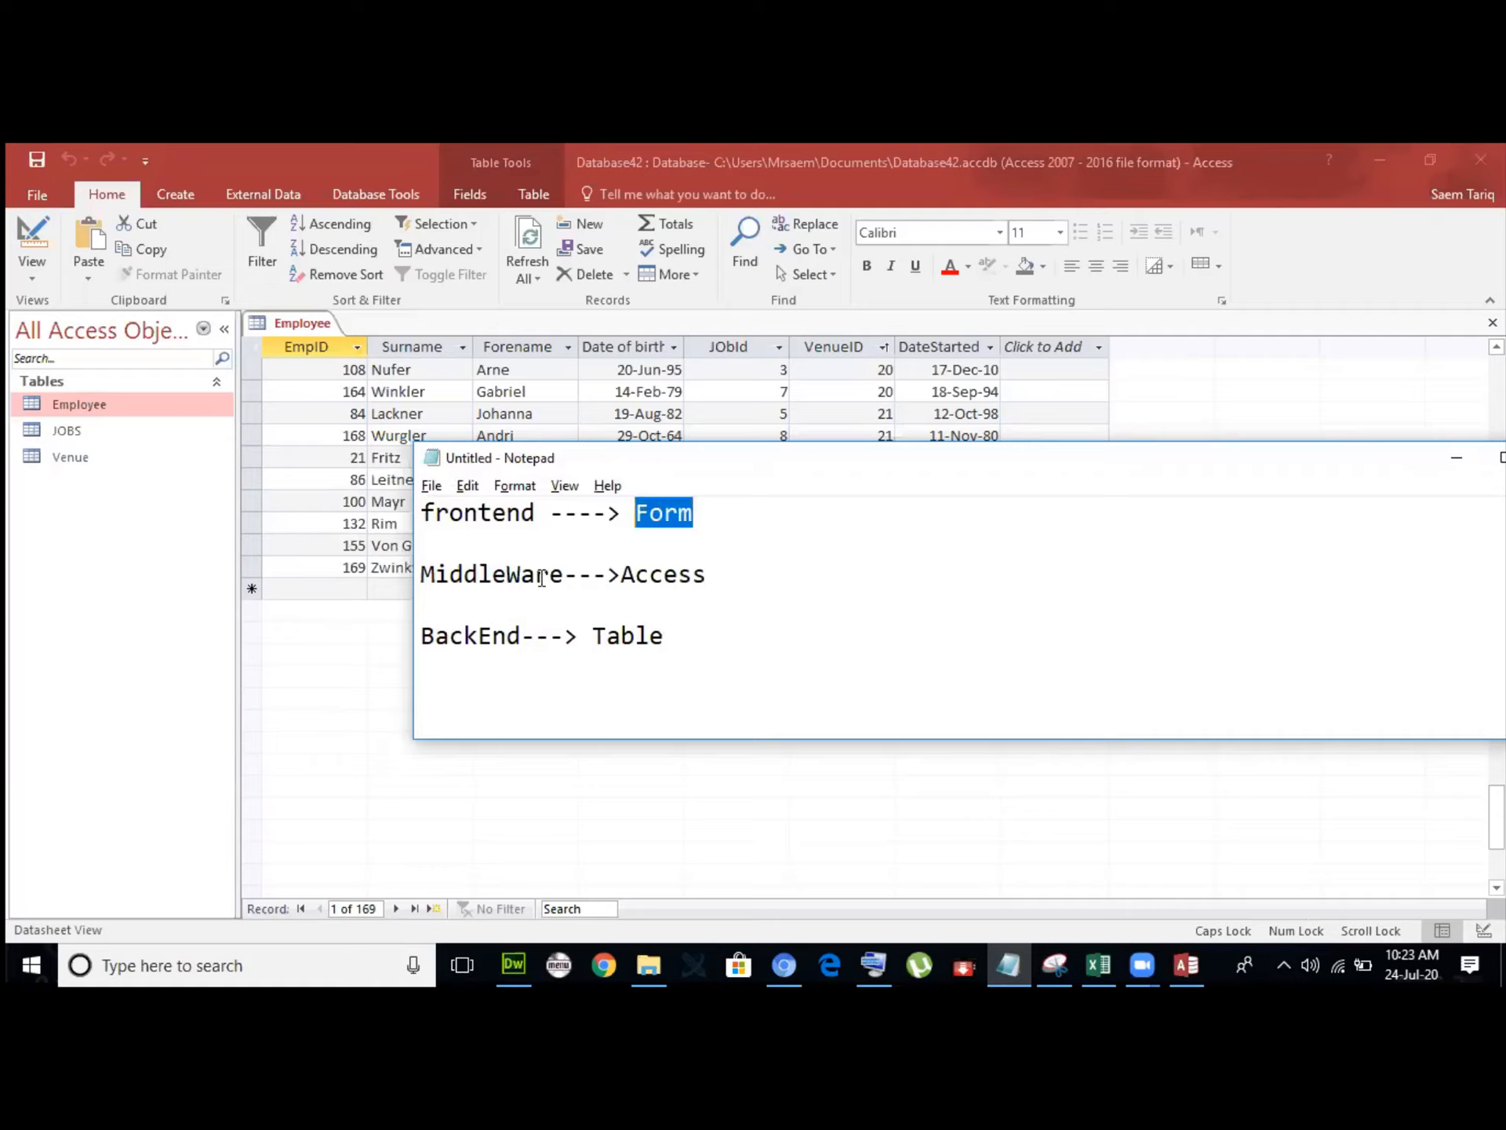
left_click_drag(564, 573, 405, 571)
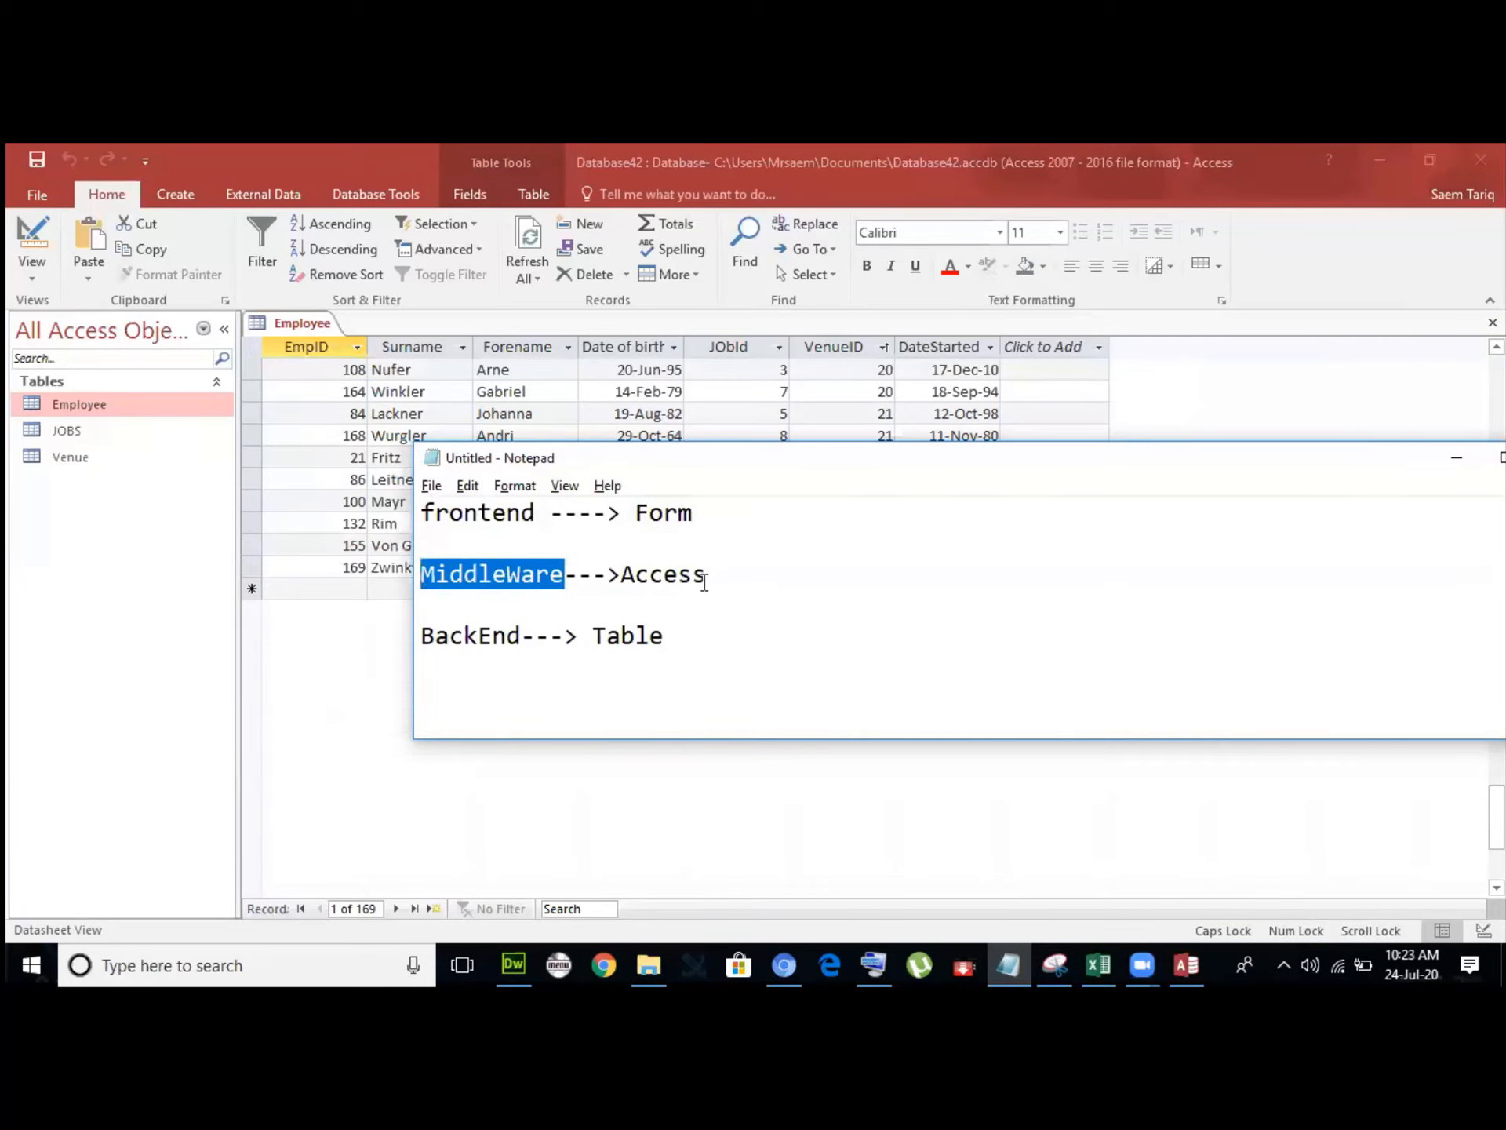
left_click_drag(709, 573, 620, 565)
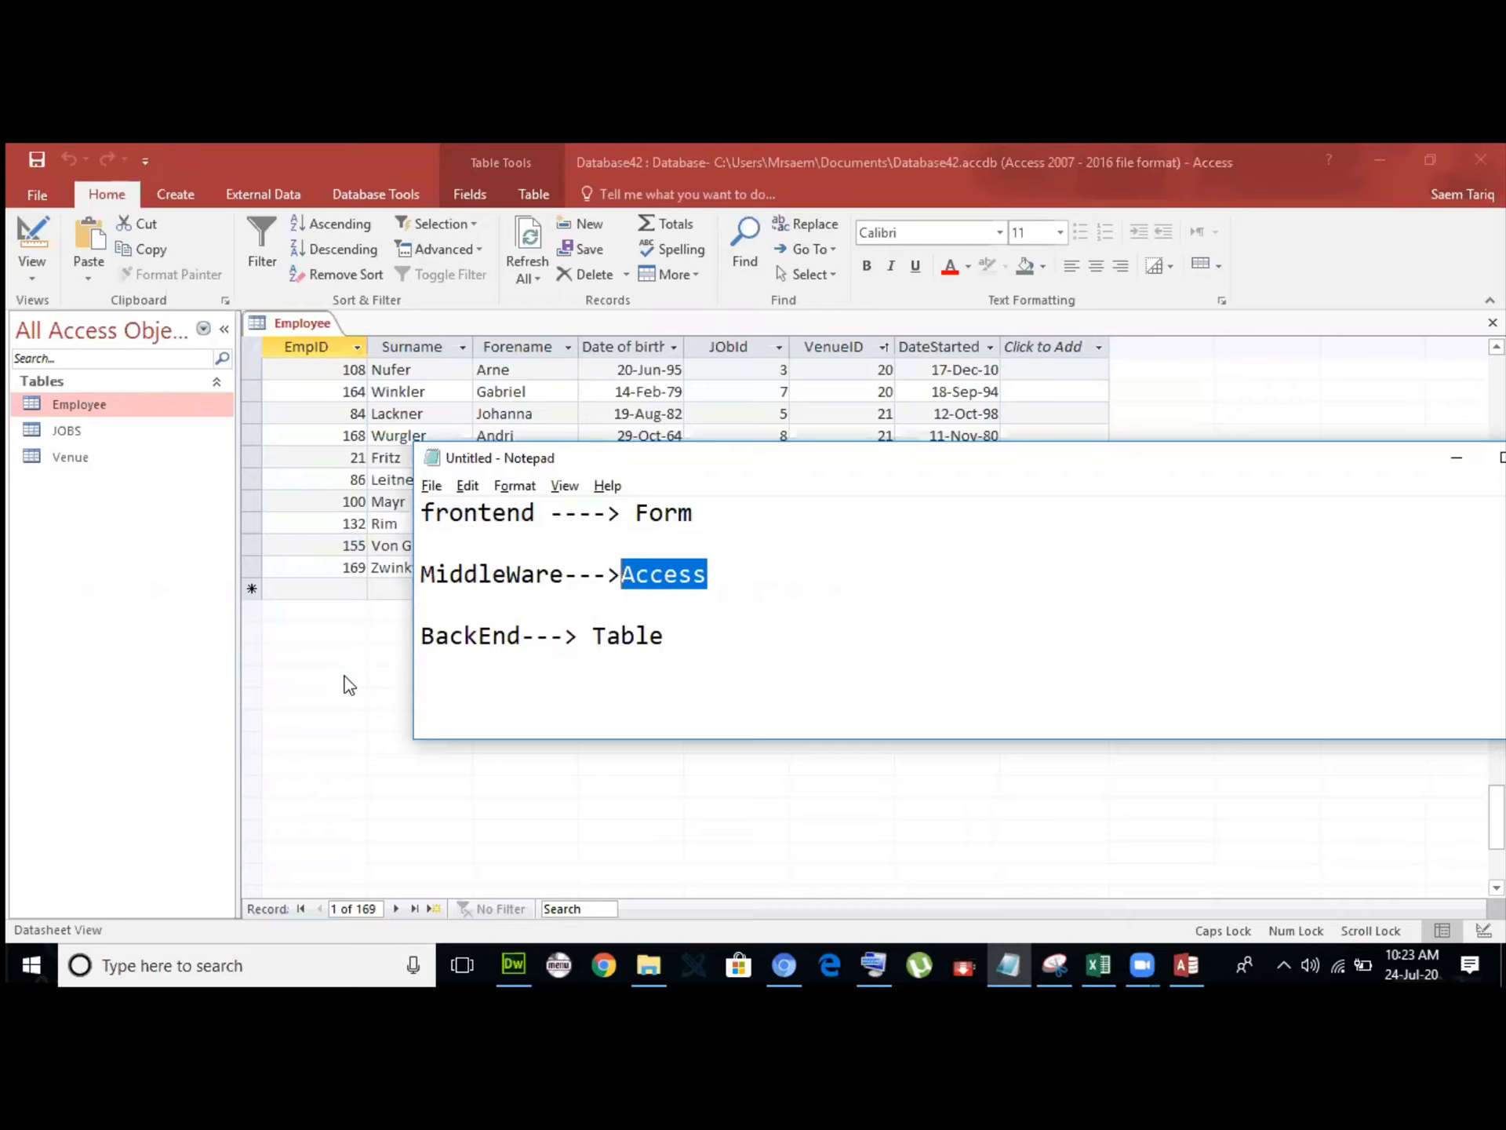
left_click(729, 514)
triple_click(558, 510)
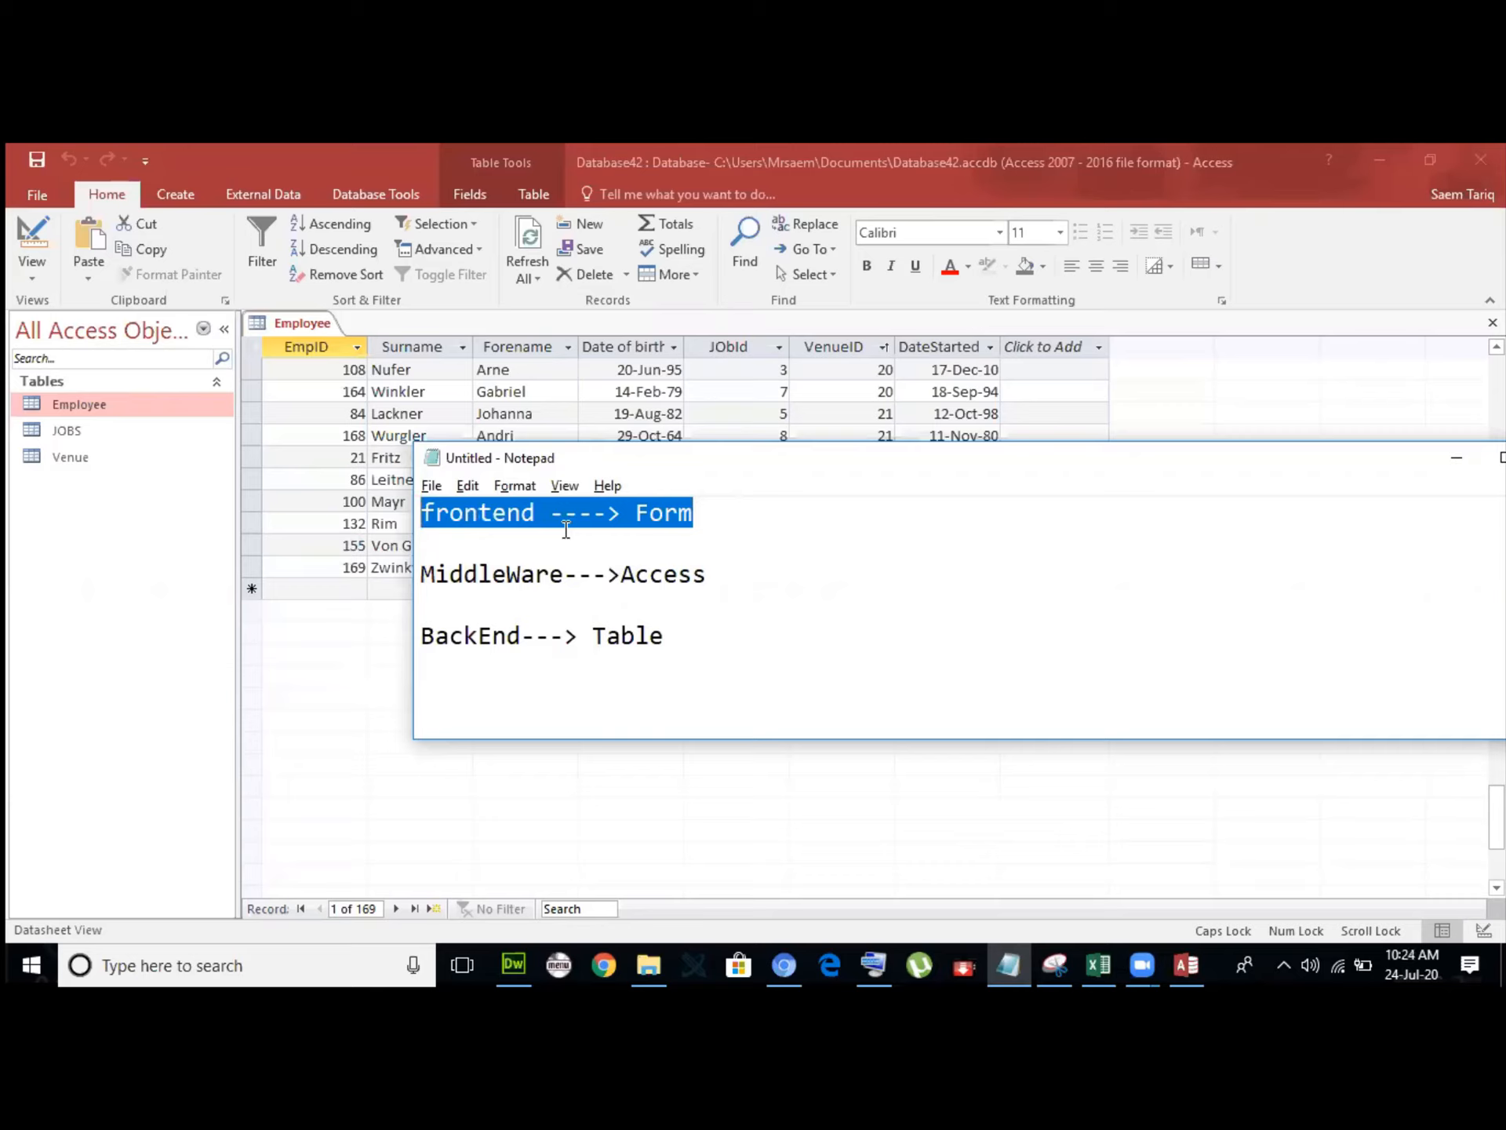
left_click(666, 523)
left_click_drag(720, 500, 377, 503)
left_click_drag(669, 636, 353, 624)
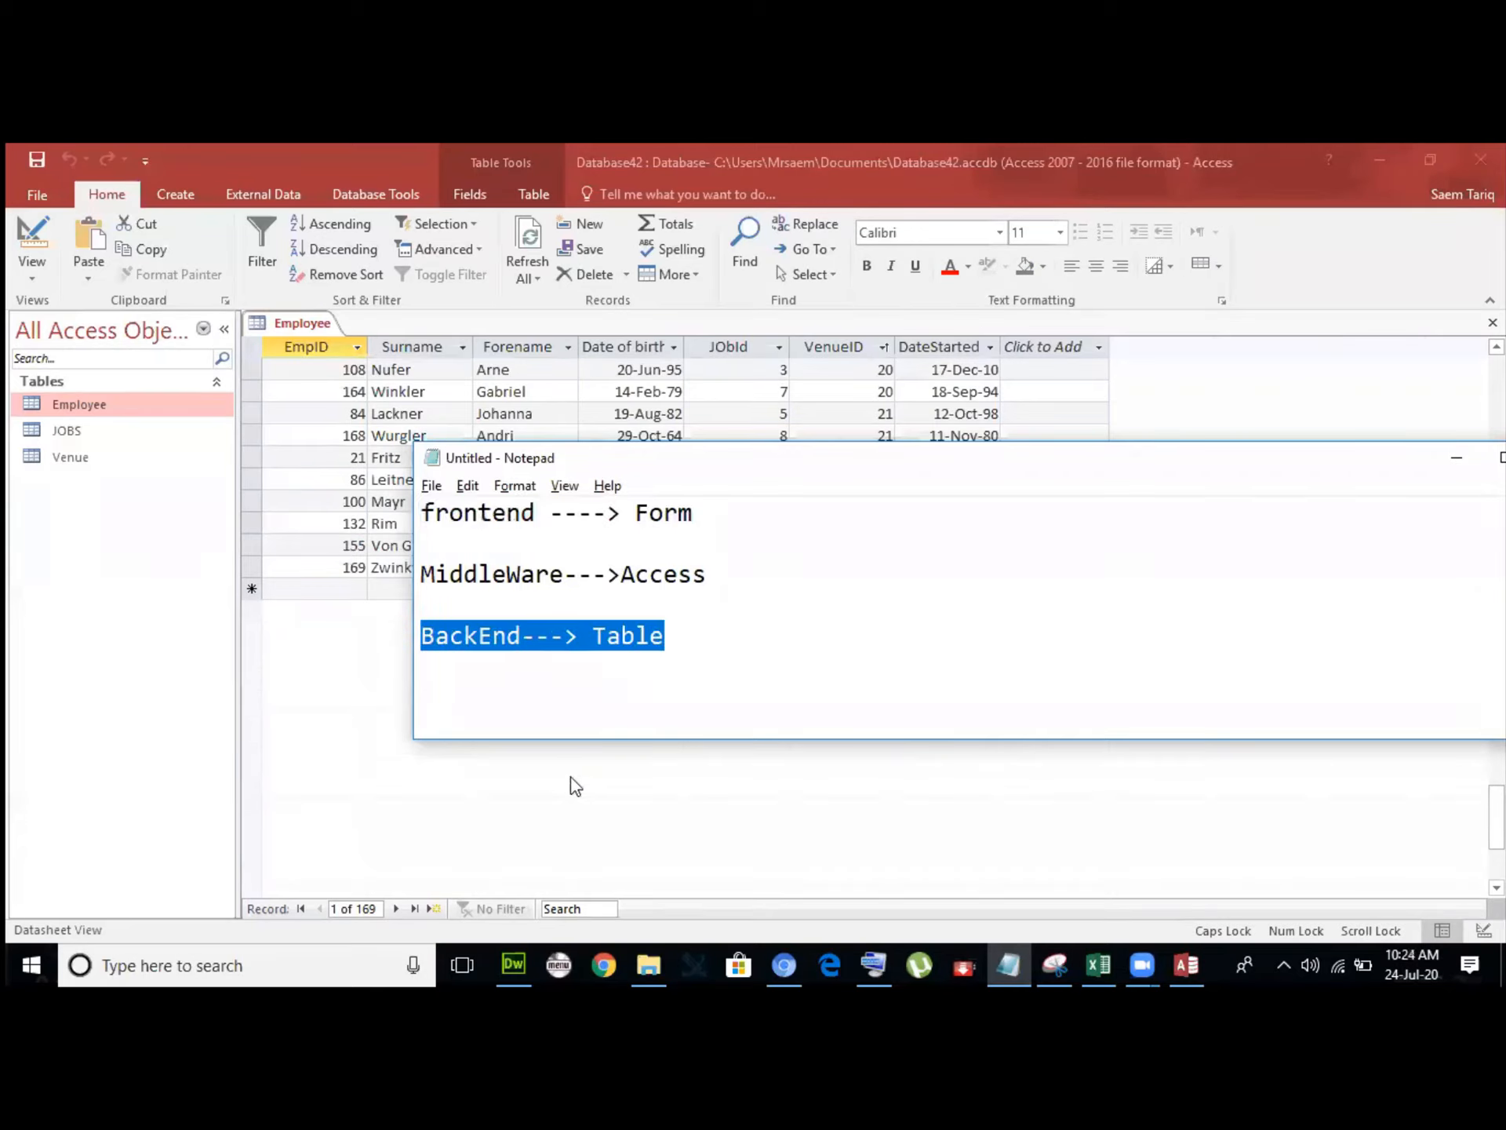
left_click(665, 640)
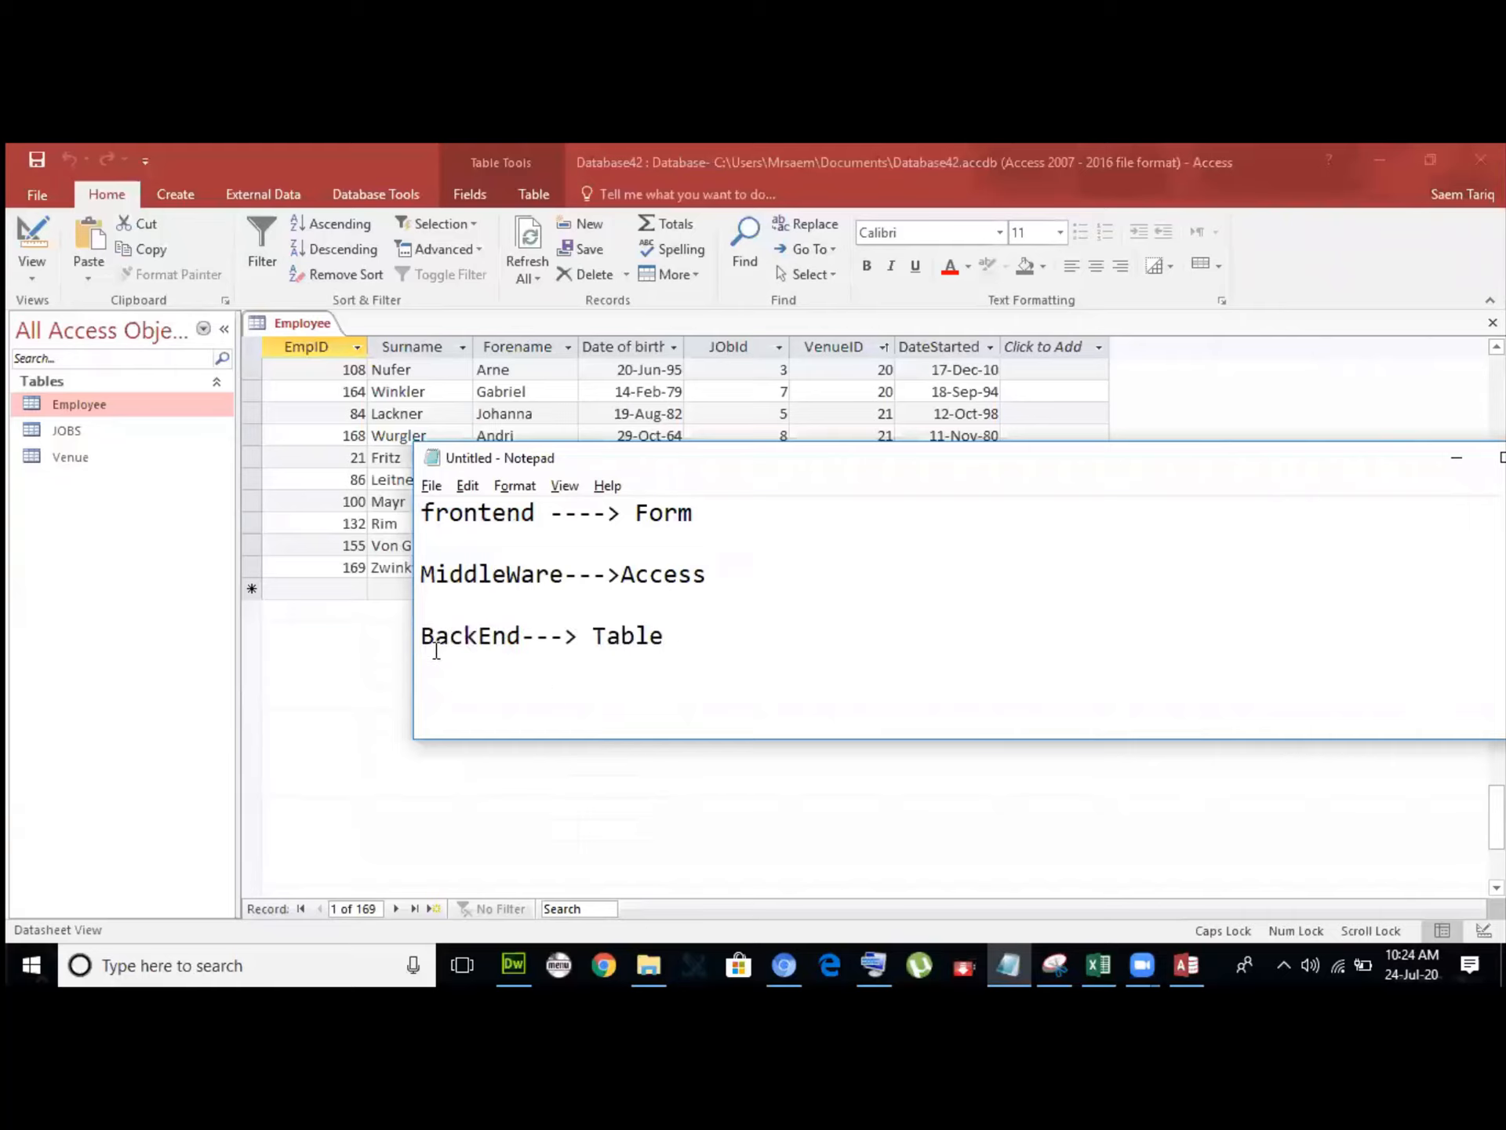
left_click(1458, 459)
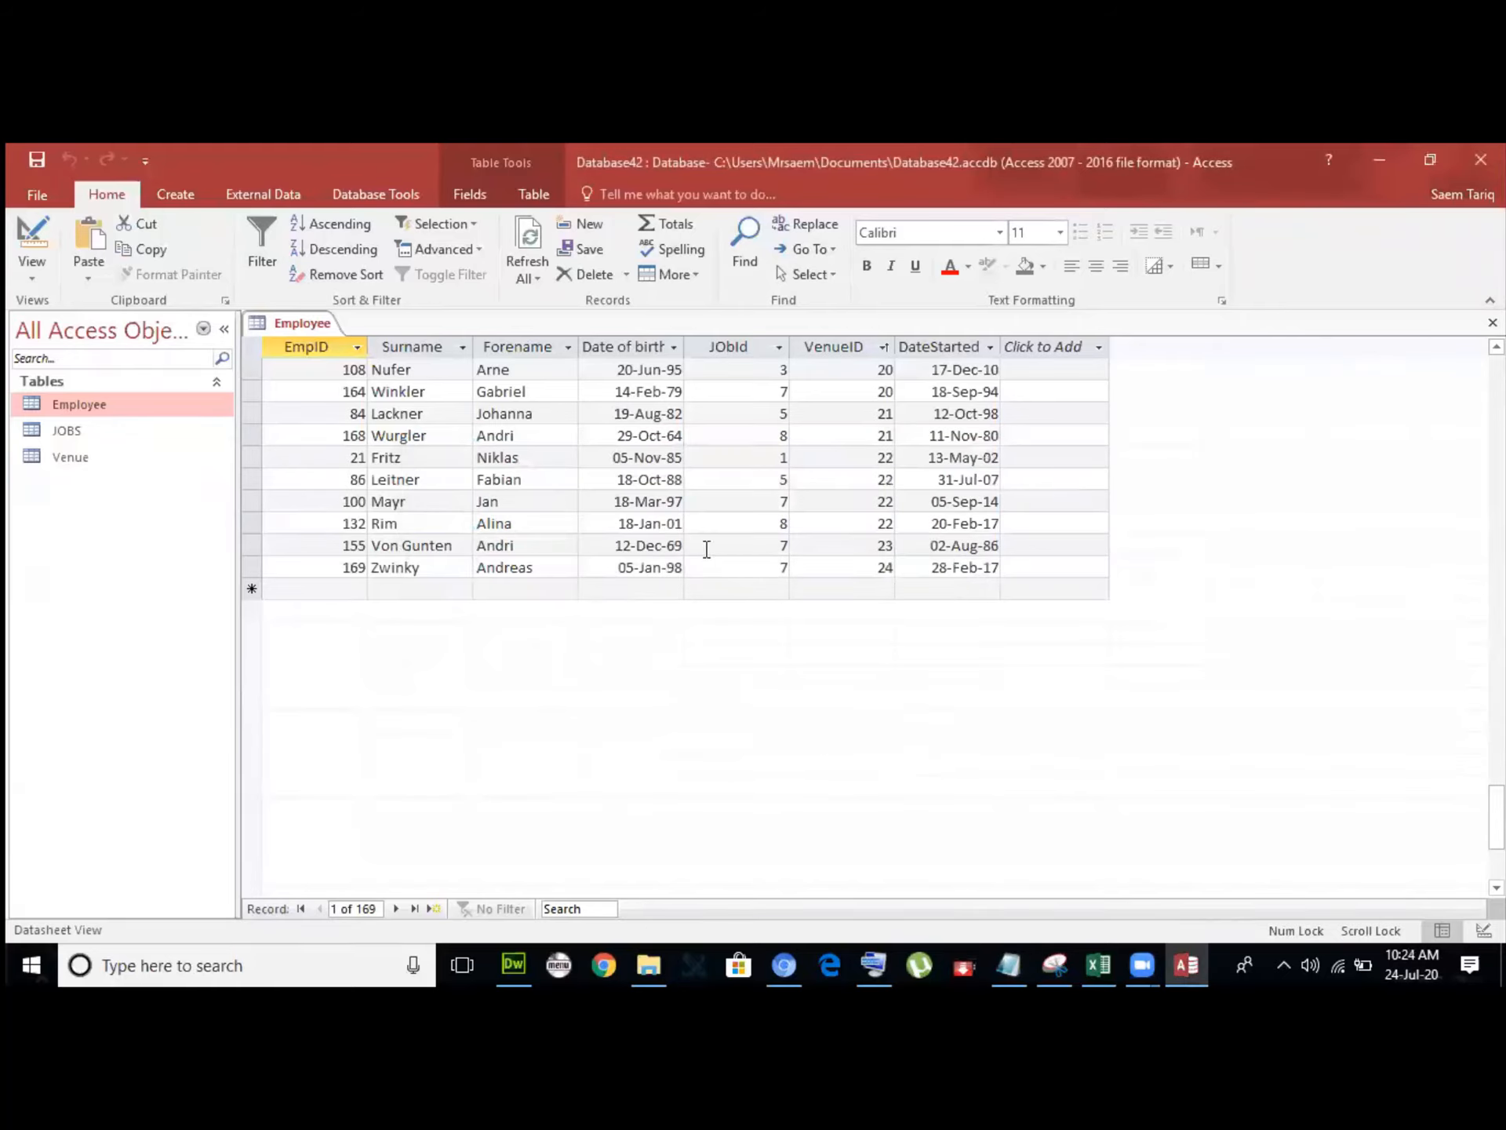
Generate a form from the Employee table.
scroll(707, 549, "up", 12)
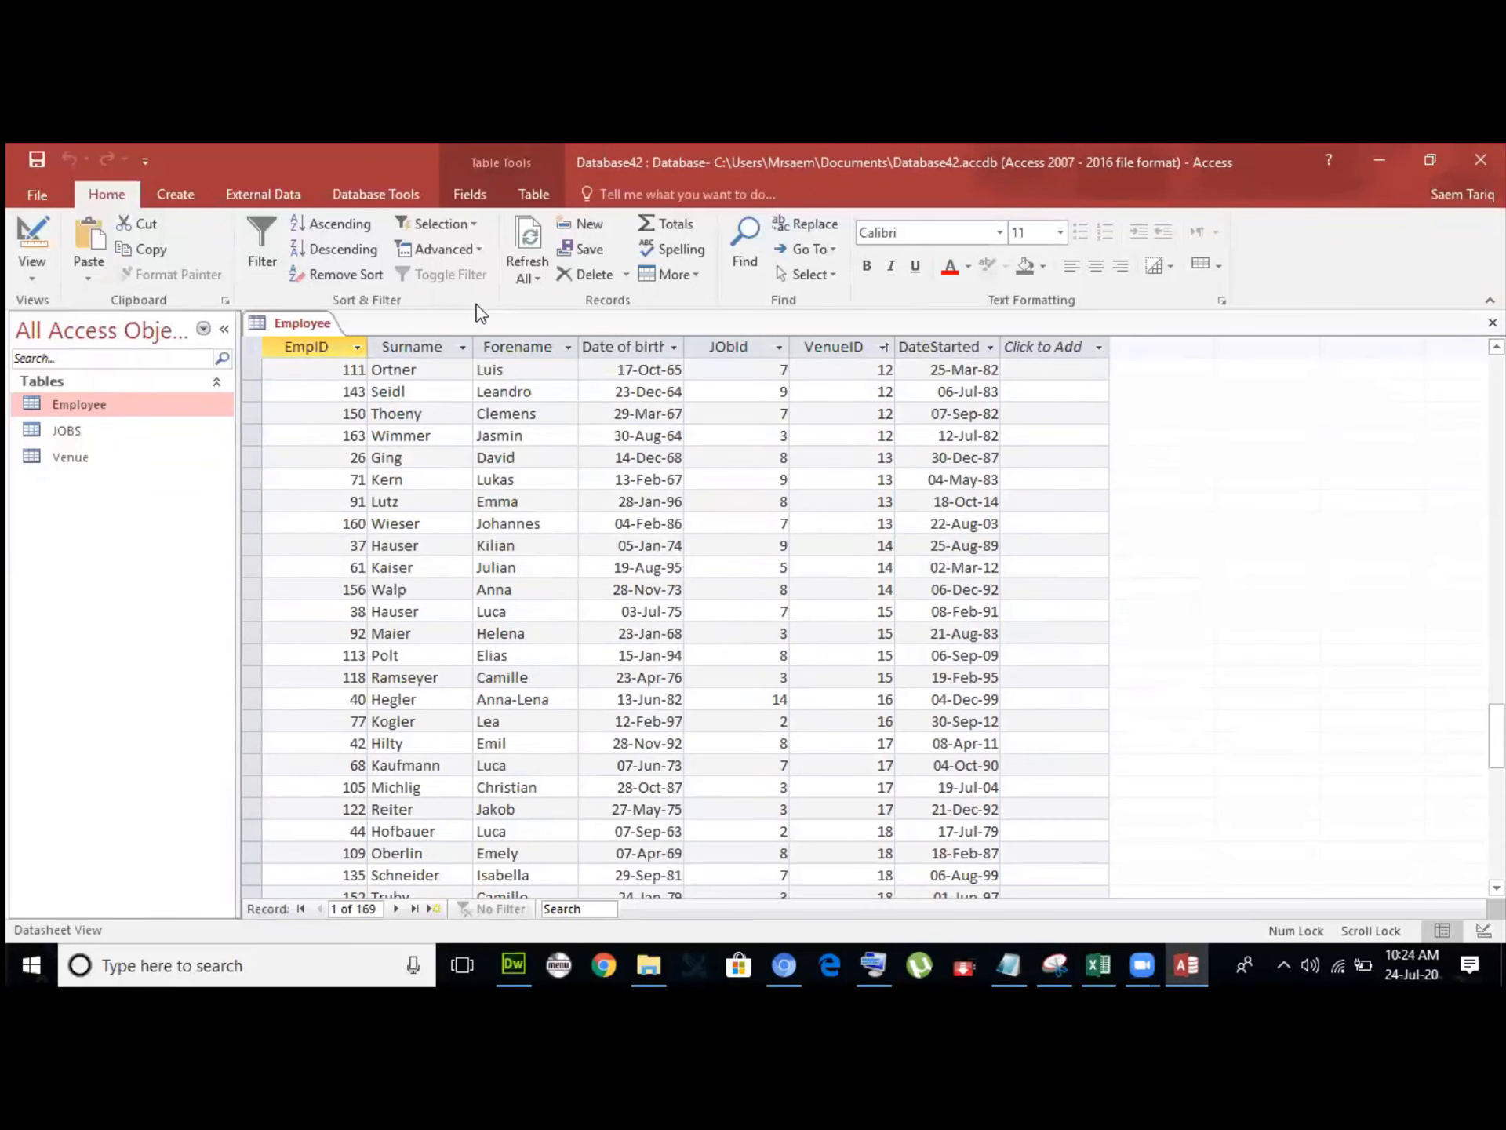
left_click(176, 195)
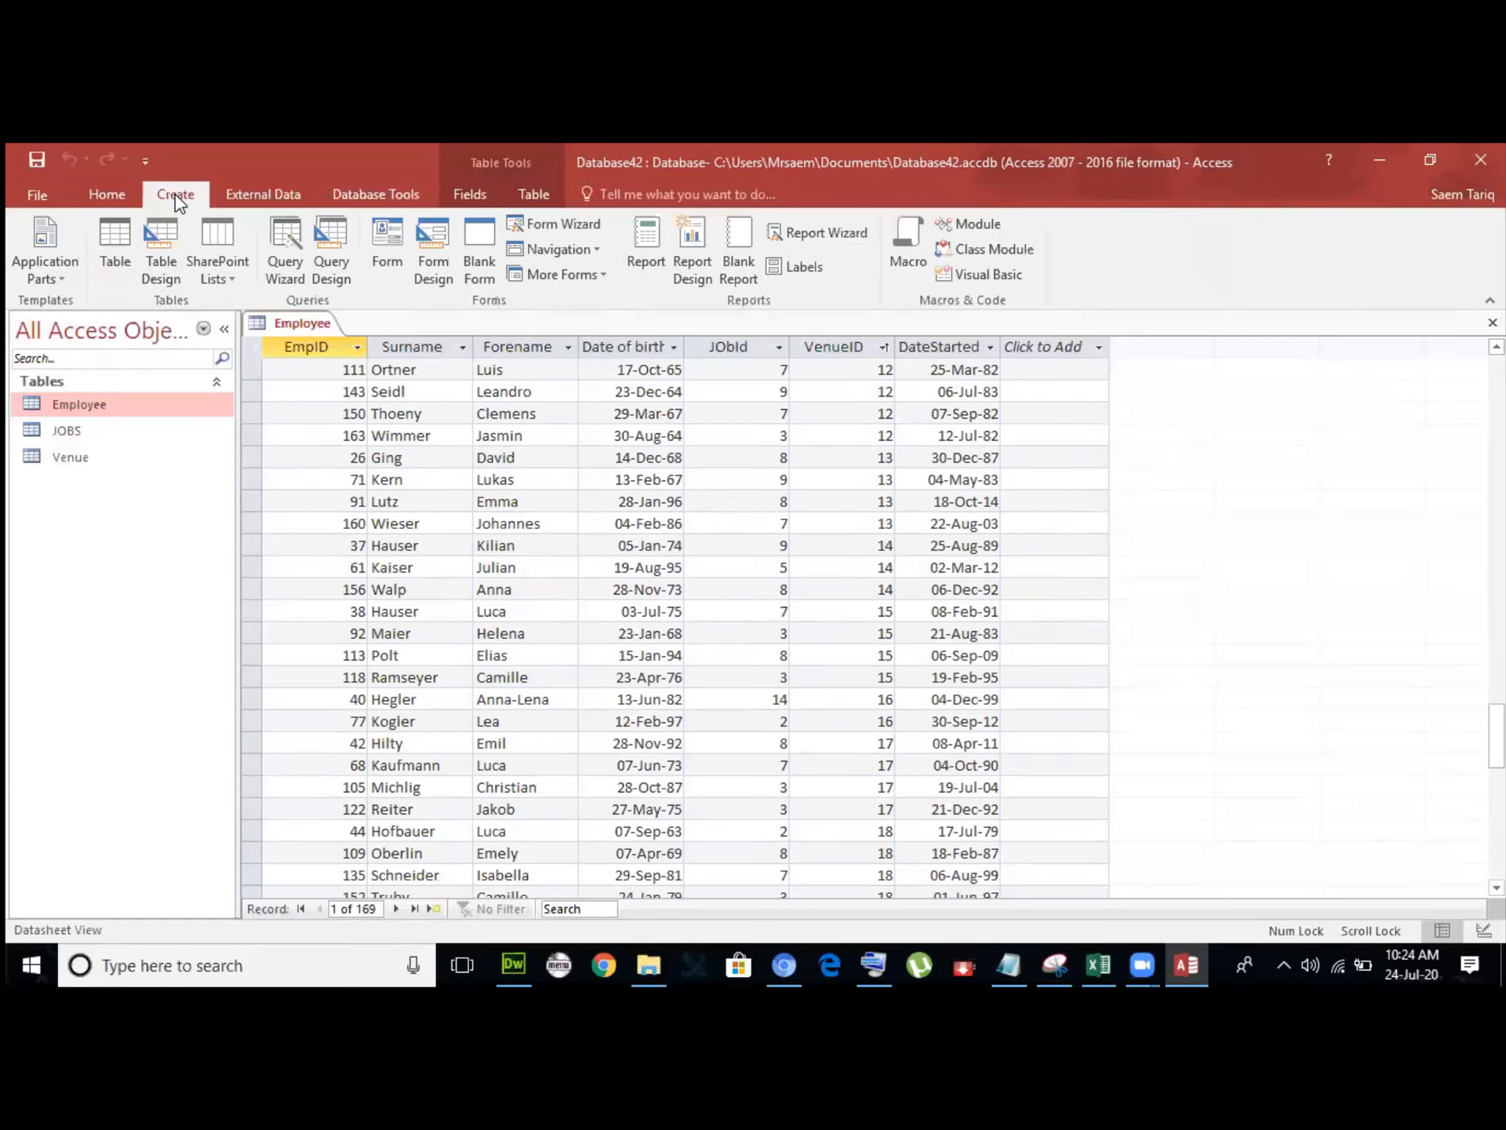
left_click(392, 255)
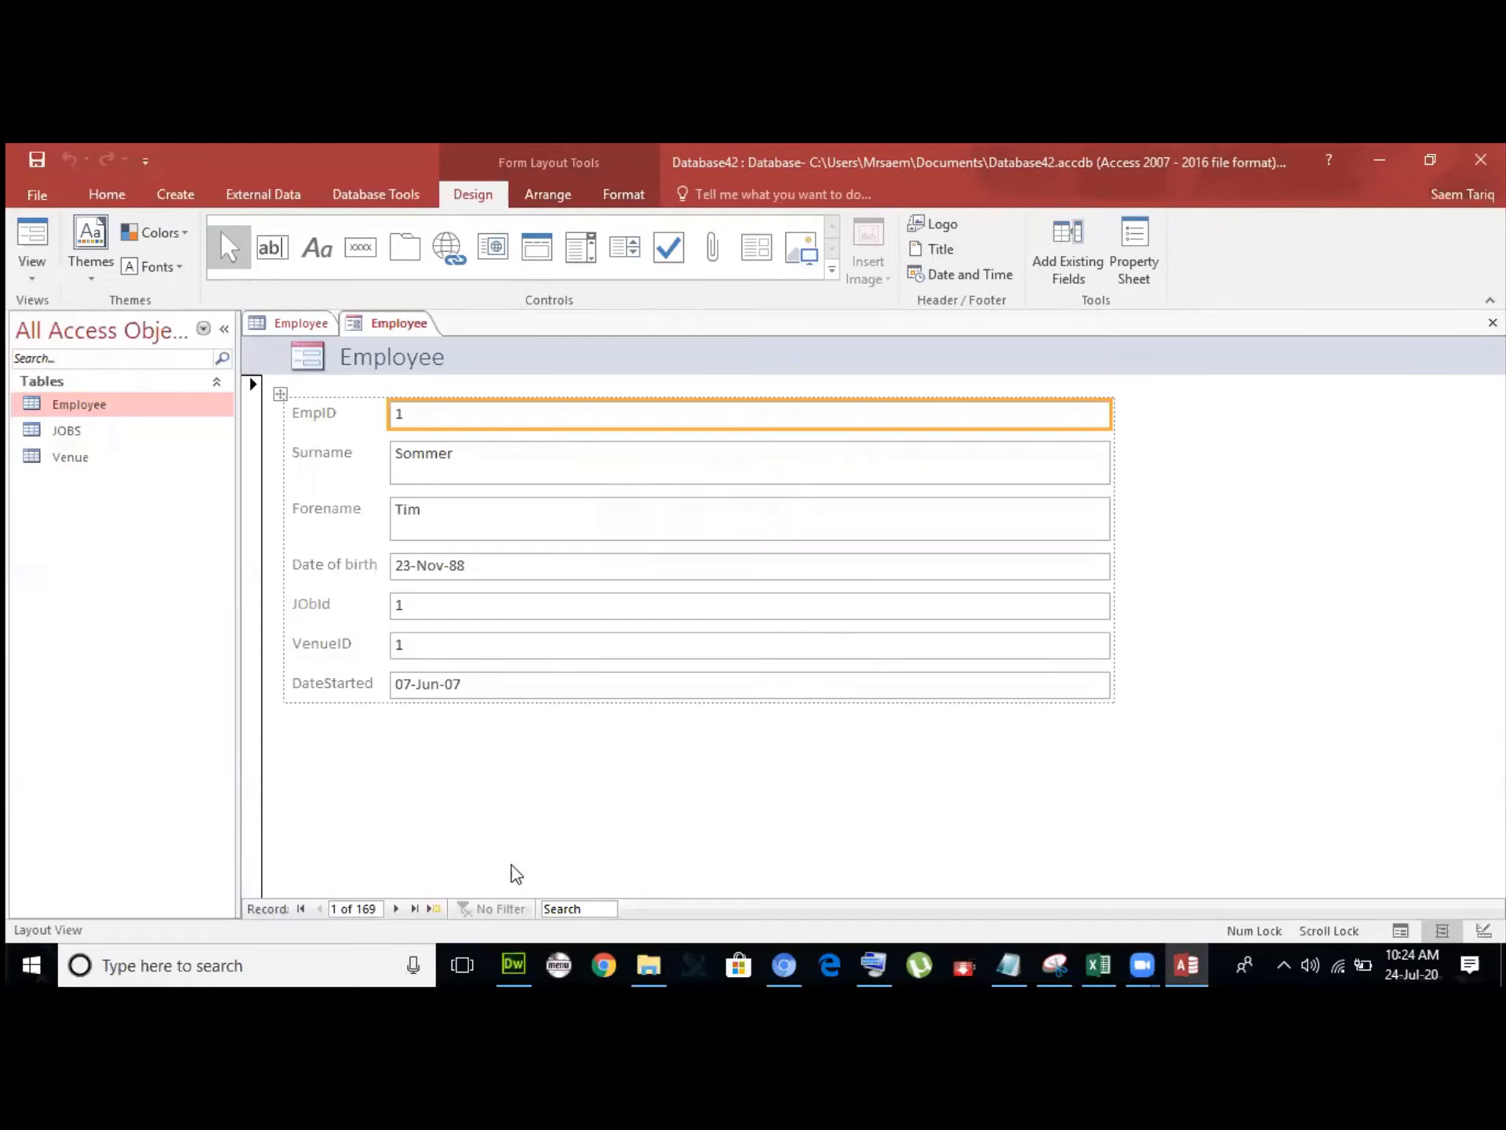
Browse forward through the first ten records in the Employee form and go back to the first record.
left_click(396, 908)
left_click(396, 908)
left_click(396, 909)
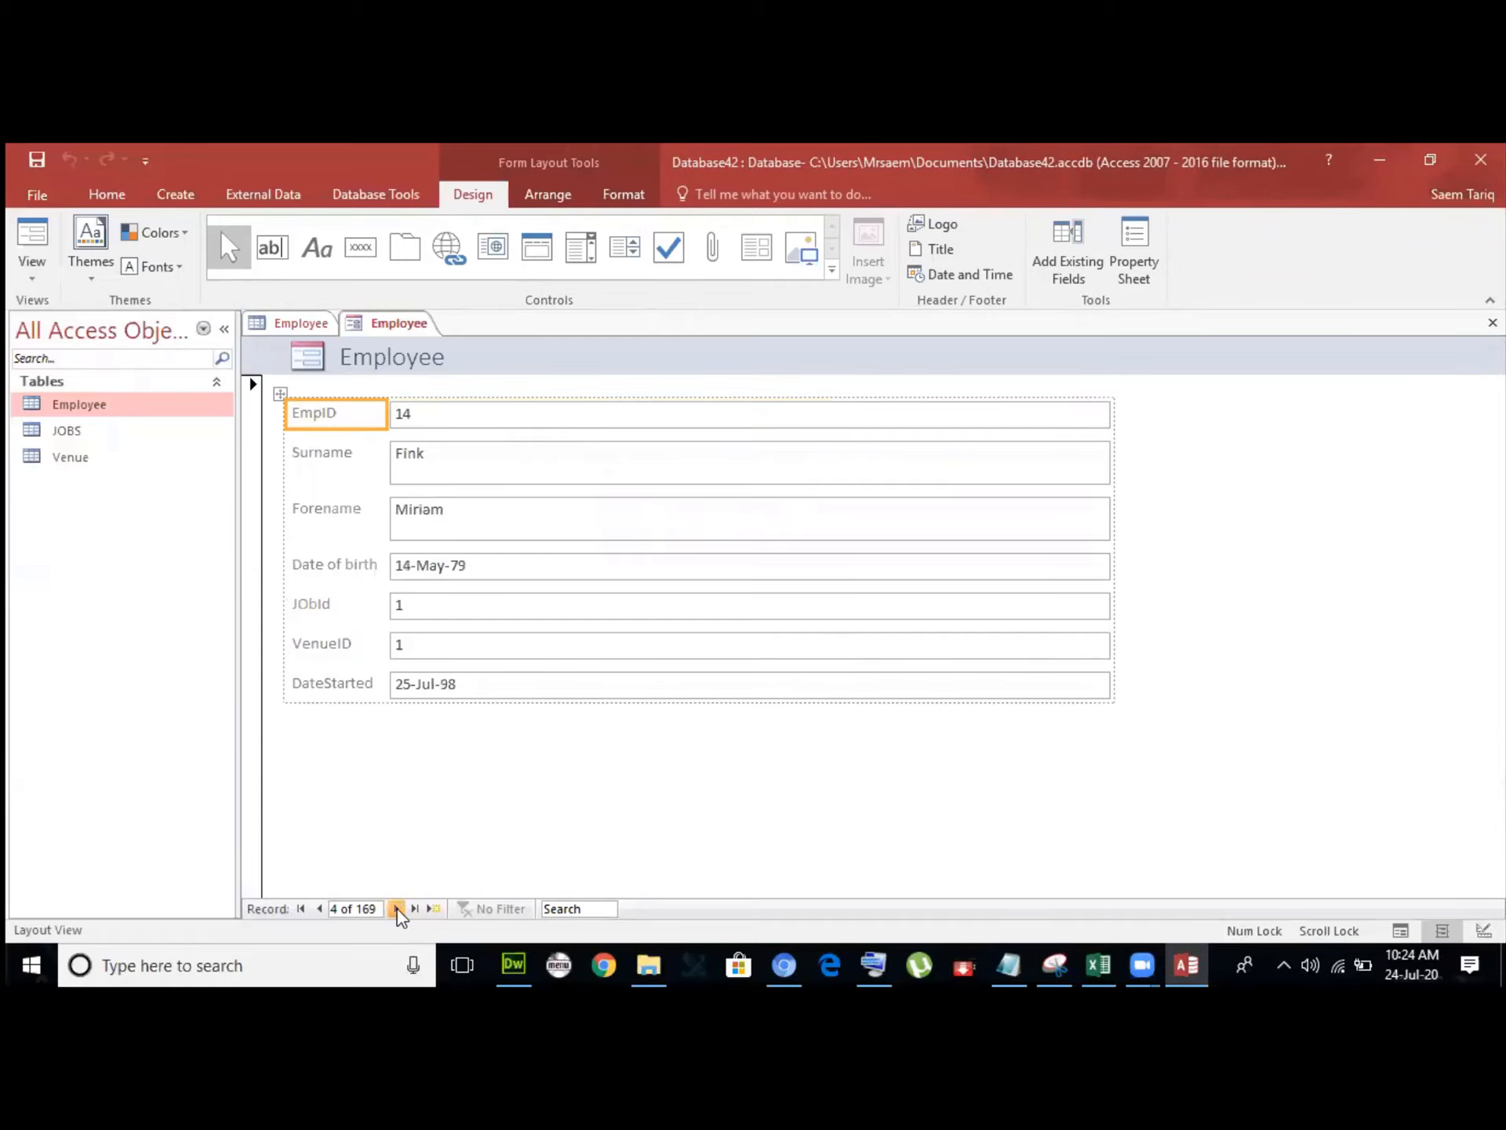
left_click(396, 908)
left_click(396, 908)
left_click(396, 909)
left_click(396, 909)
left_click(396, 908)
left_click(396, 908)
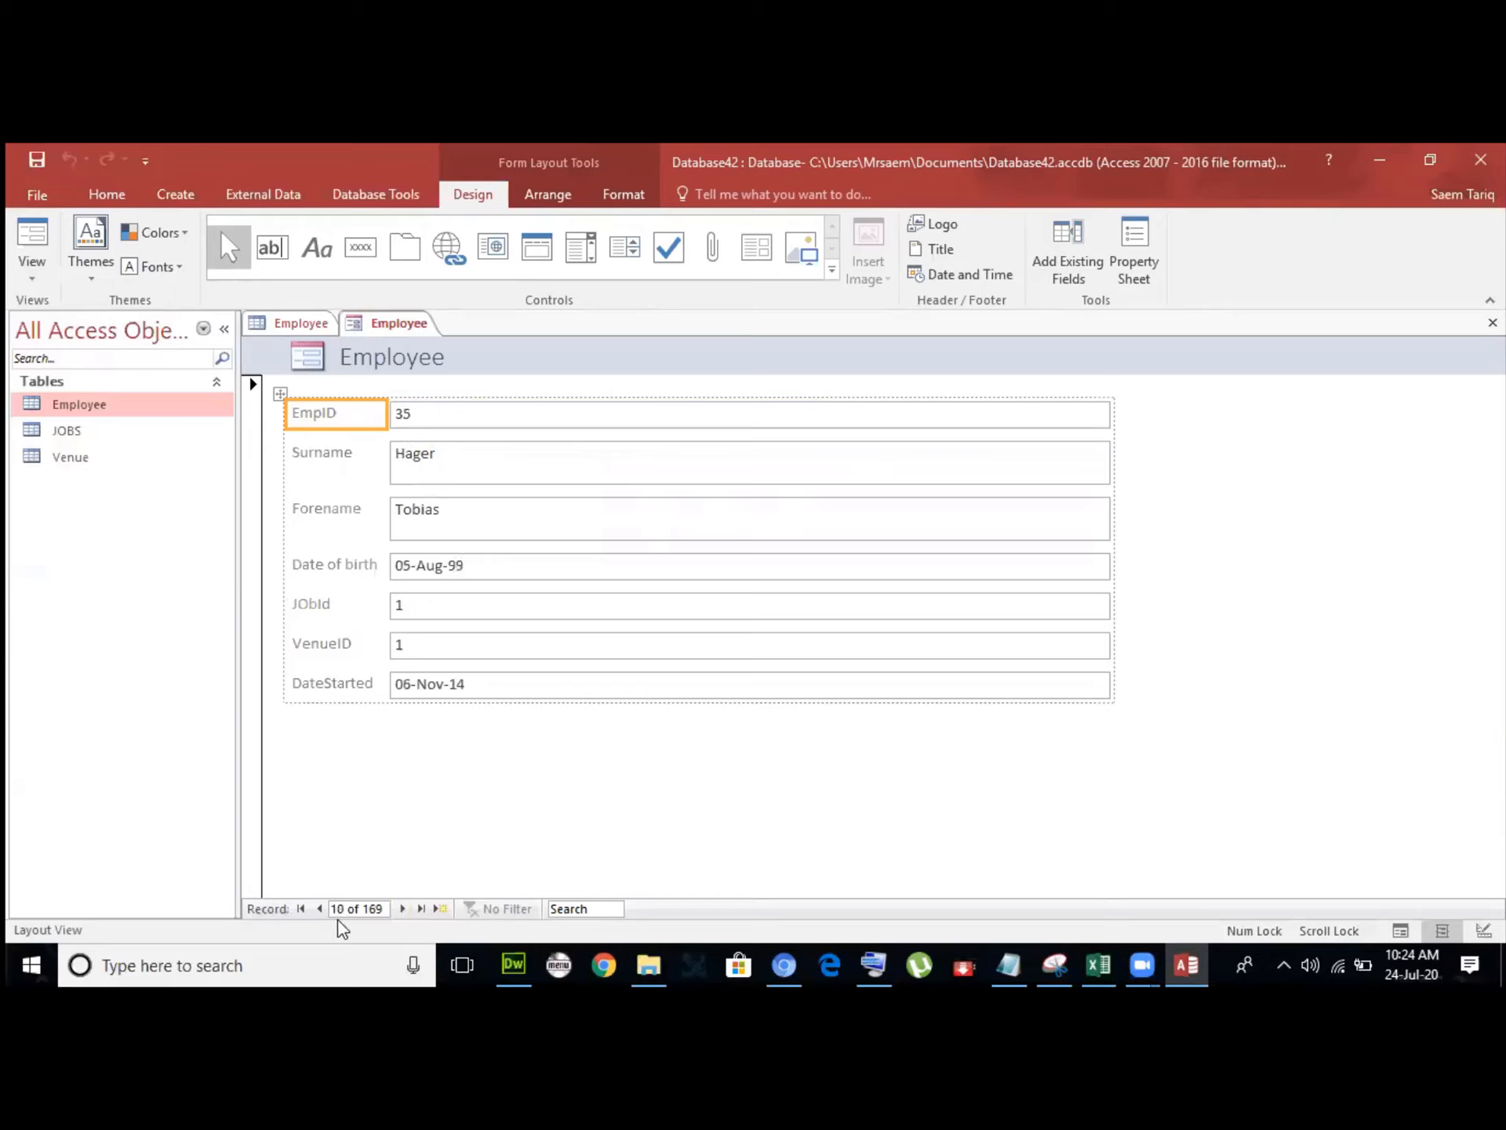
left_click(320, 909)
left_click(320, 908)
left_click(320, 908)
left_click(320, 908)
left_click(320, 908)
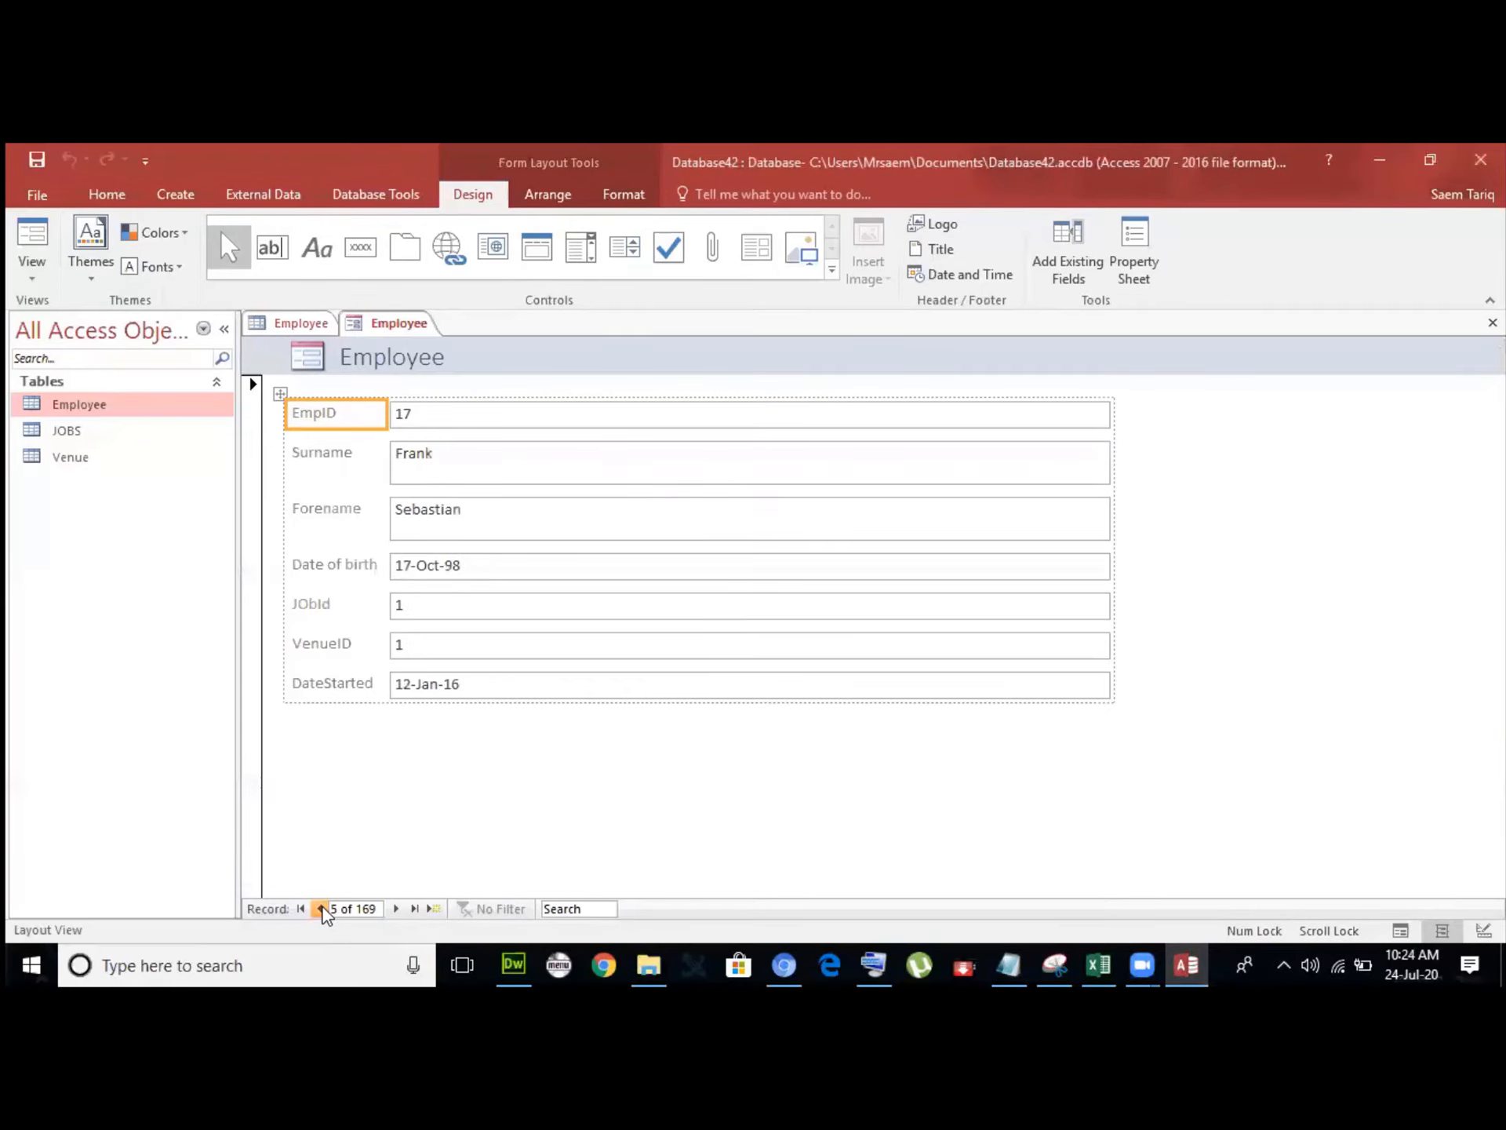
left_click(320, 908)
left_click(320, 909)
left_click(320, 908)
left_click(320, 908)
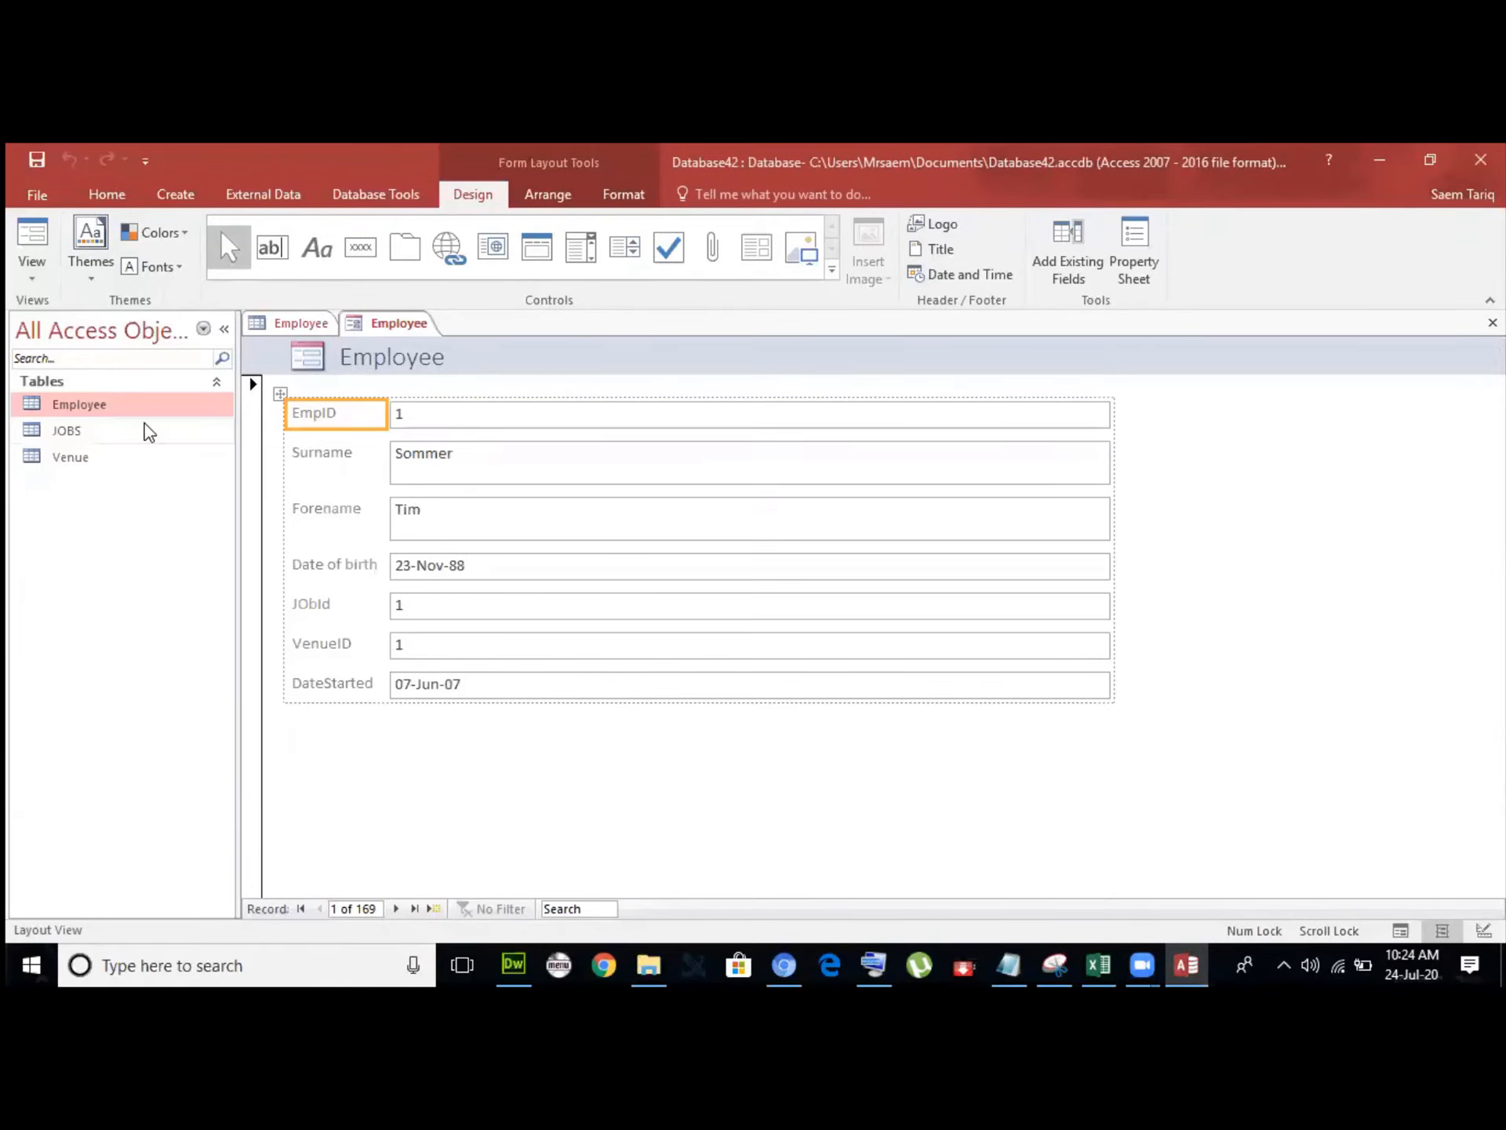
Extend the Employee form's Detail section downward in Design View and close the form without saving.
left_click(35, 276)
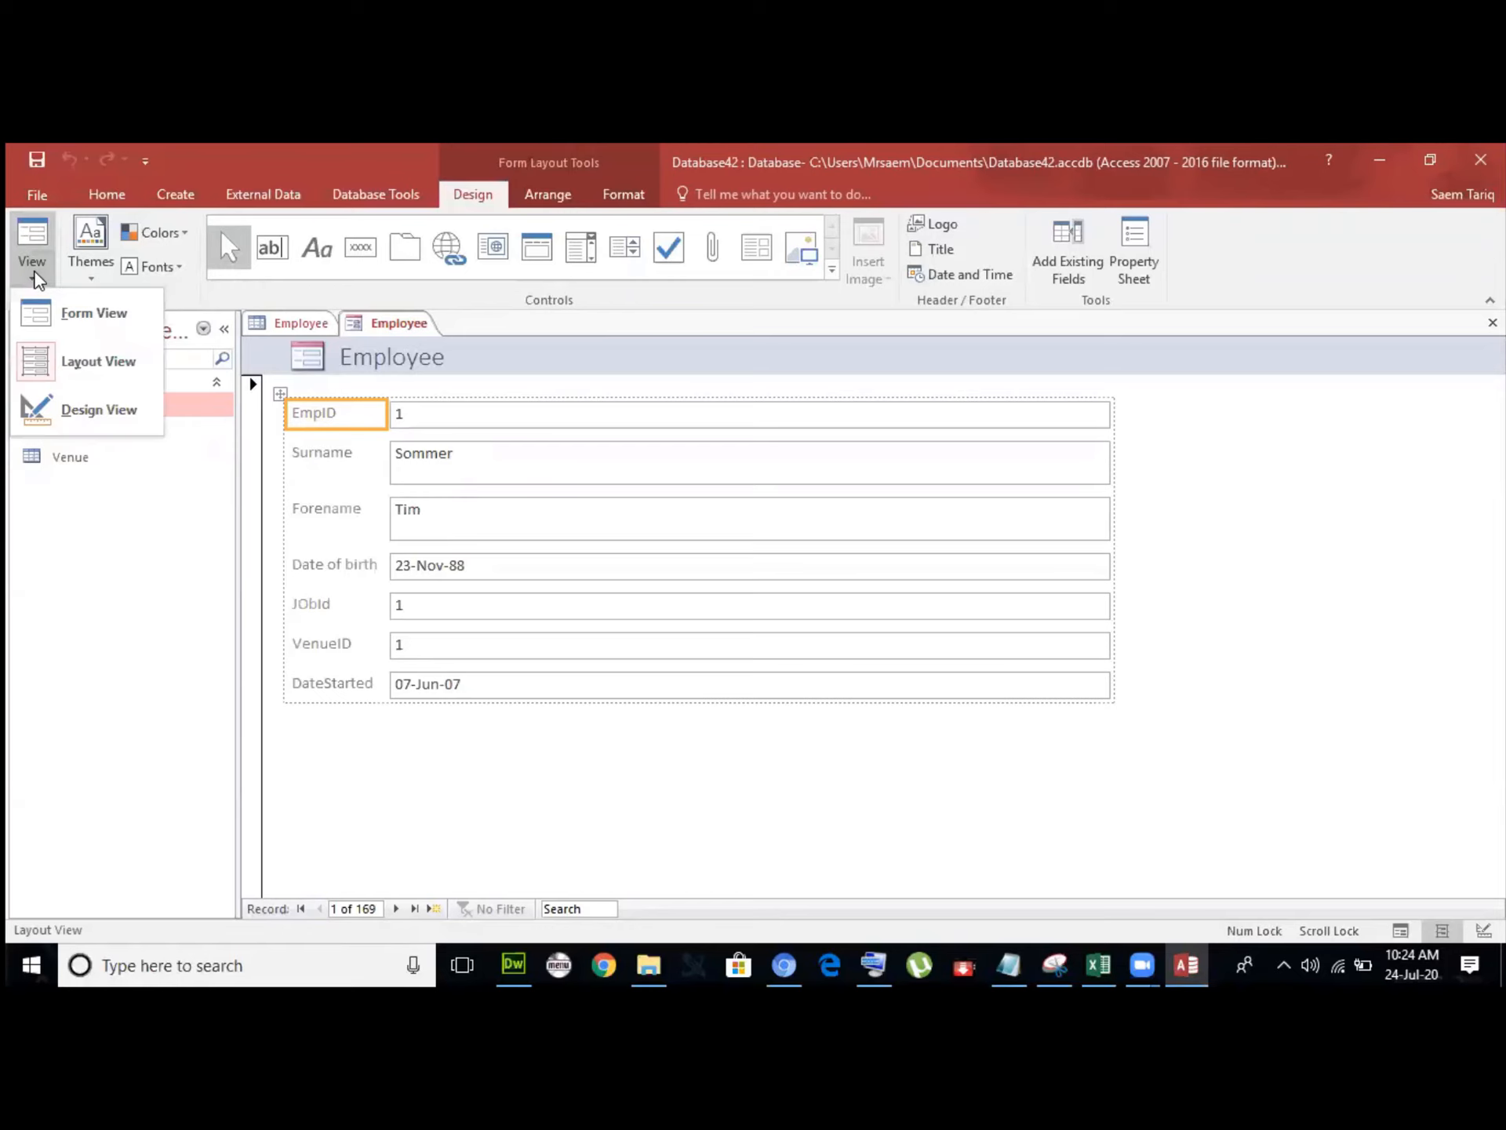
left_click(115, 418)
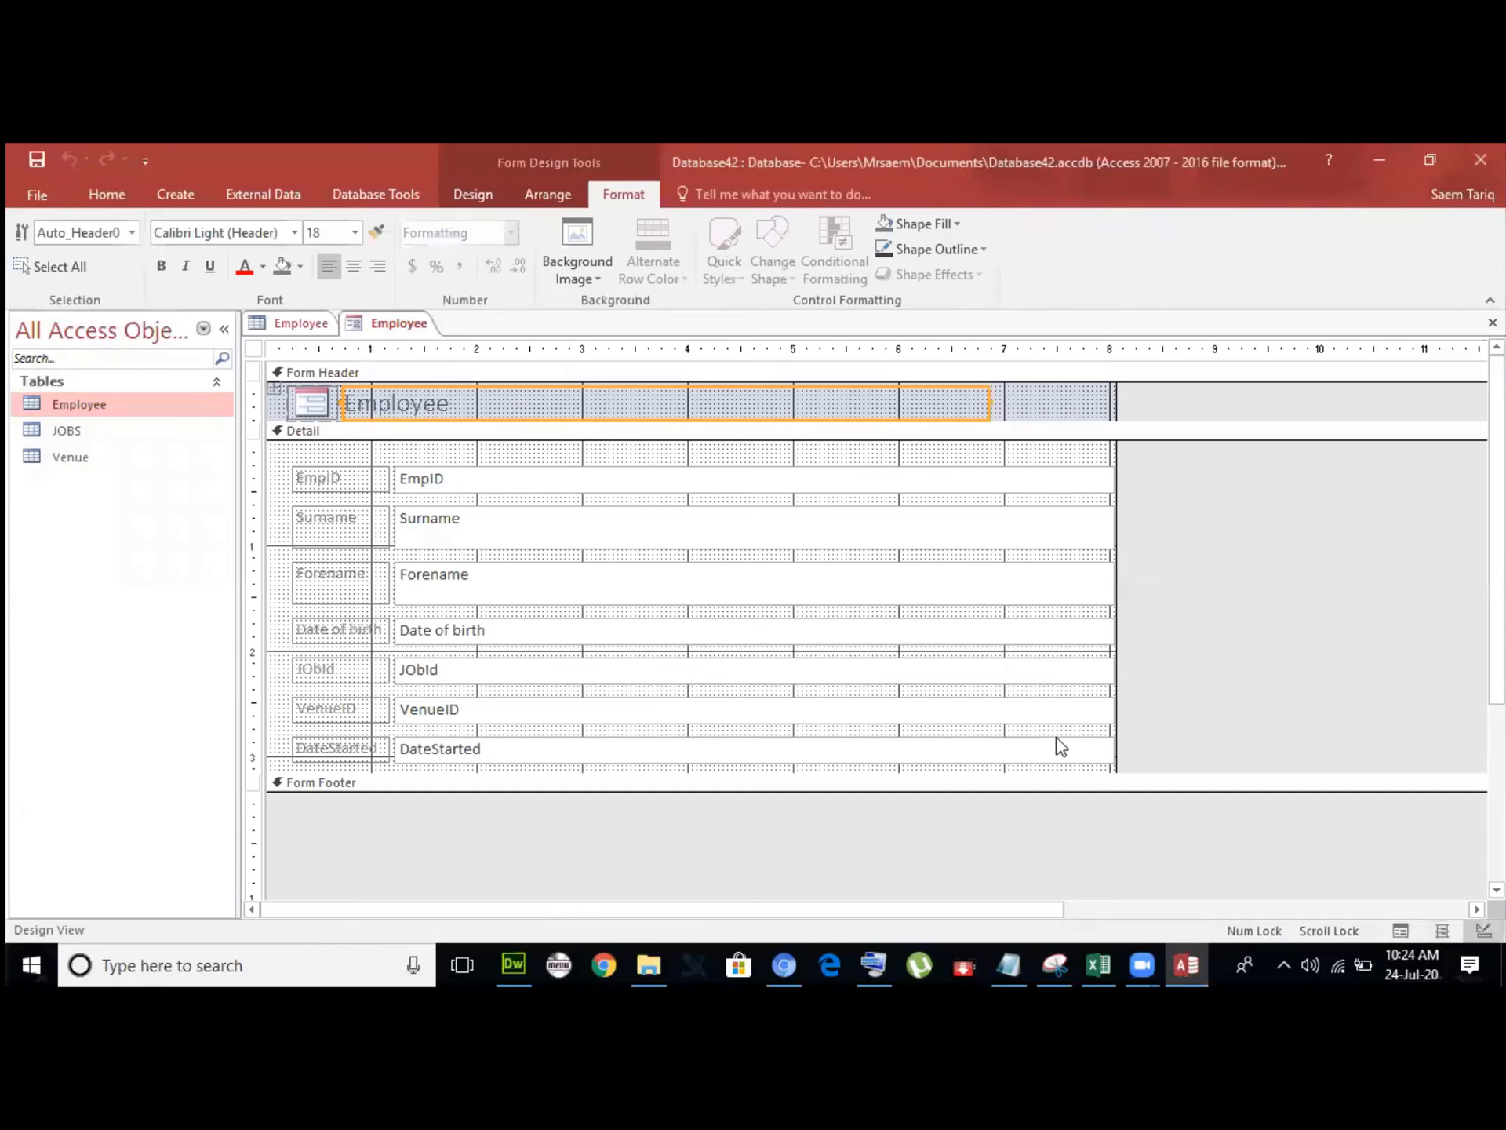
left_click(1134, 791)
left_click_drag(1133, 792, 1134, 841)
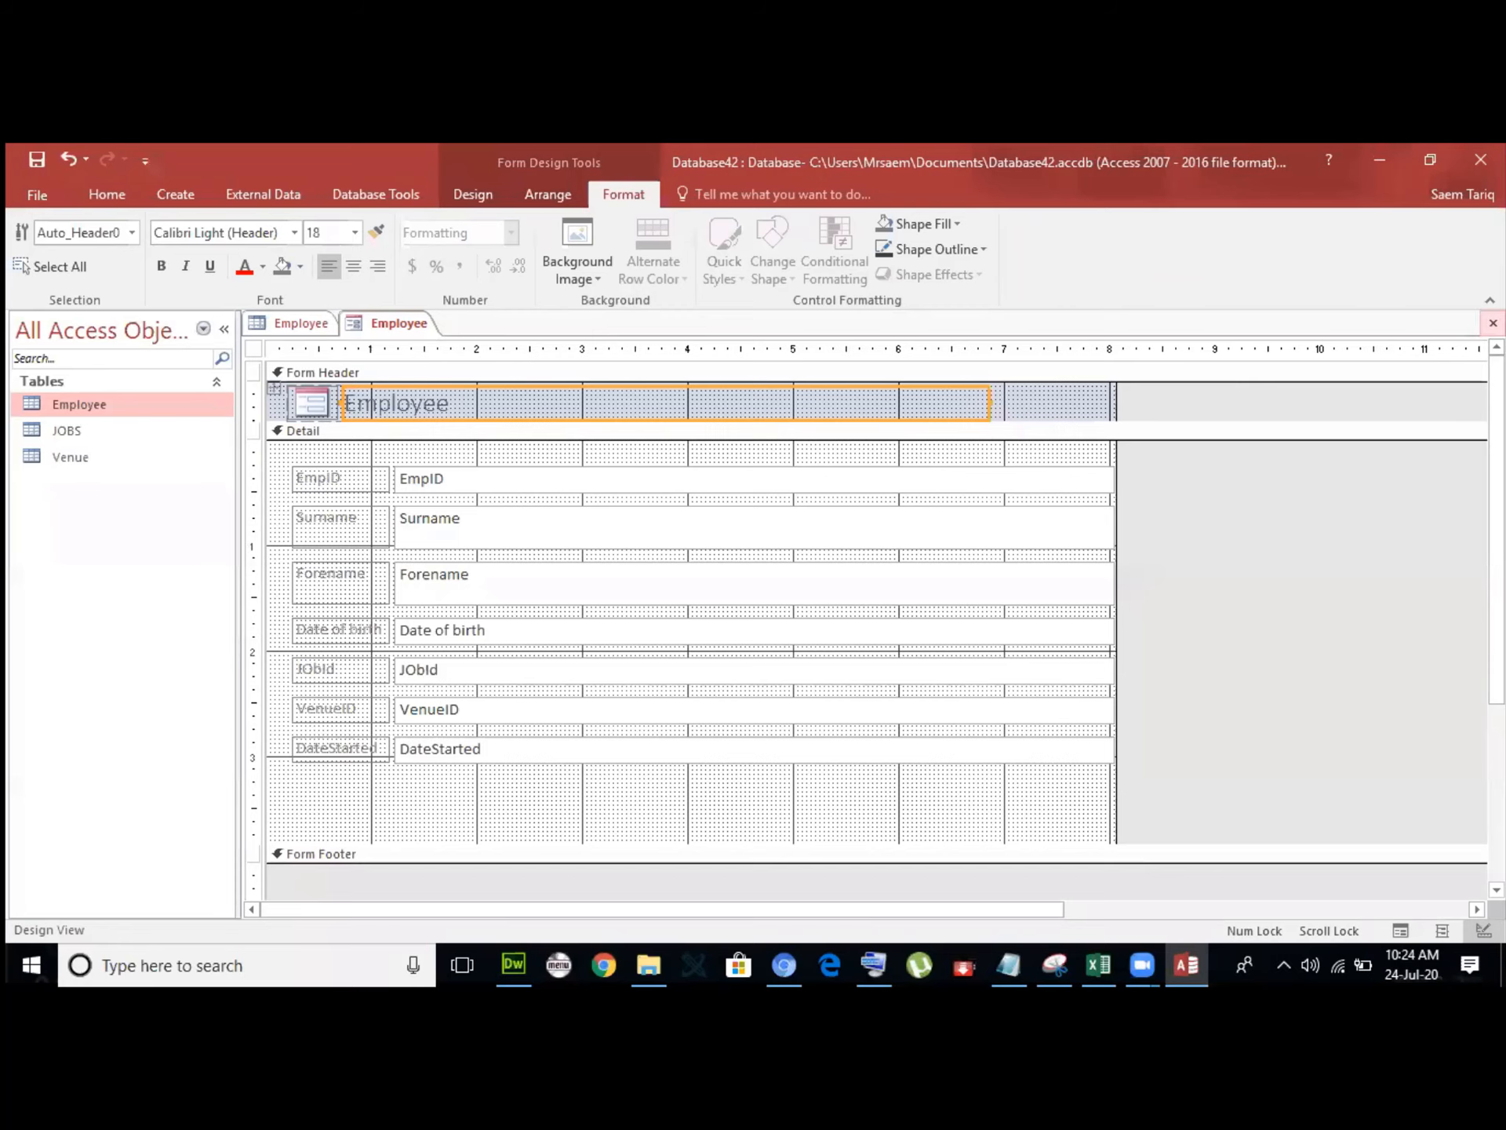
left_click(1492, 323)
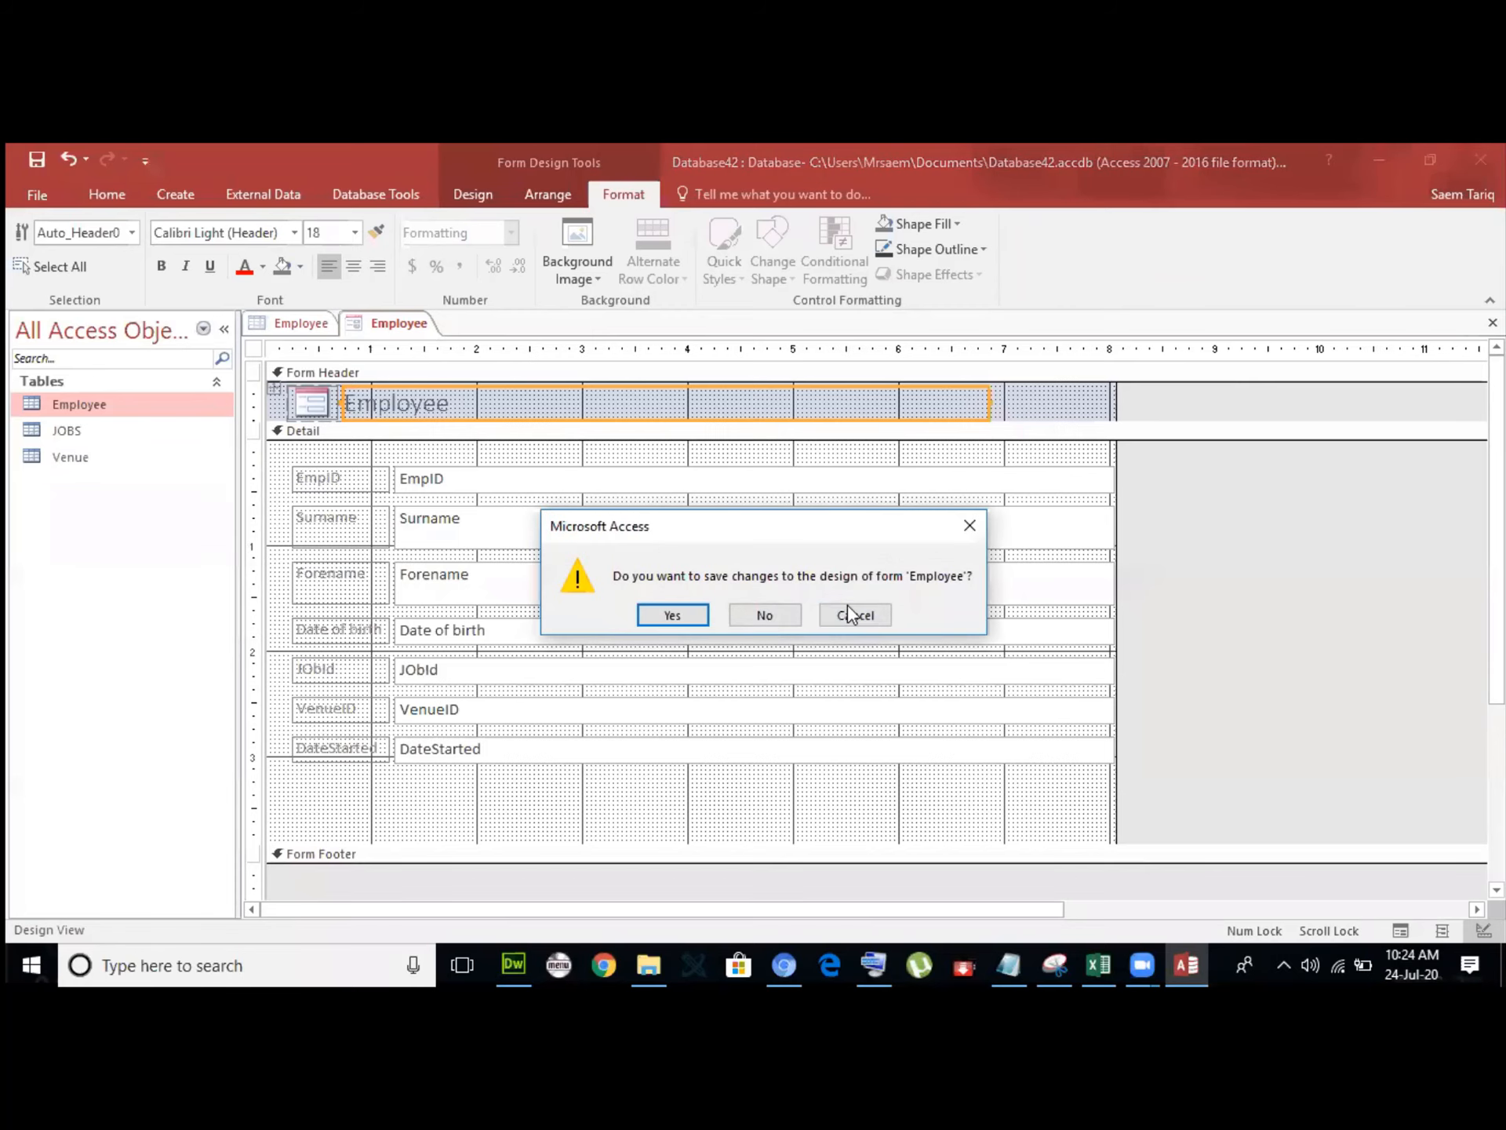
left_click(770, 615)
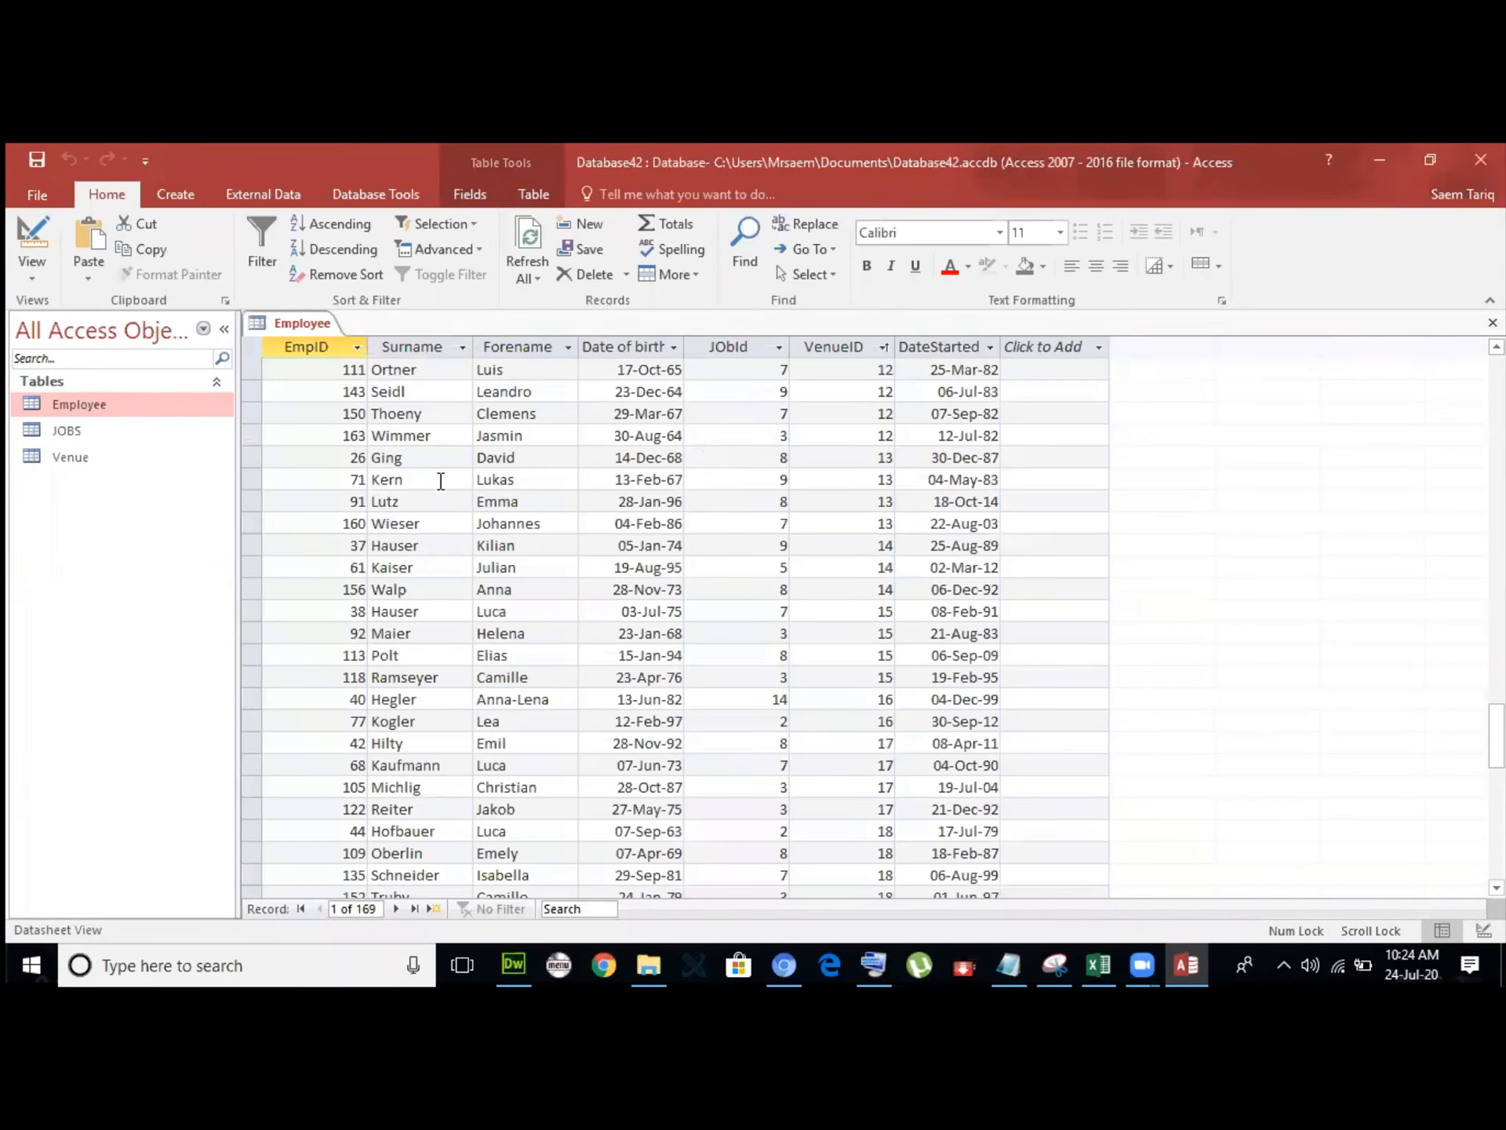
Create a new form from the Employee table and compare it with the table's datasheet.
left_click(184, 196)
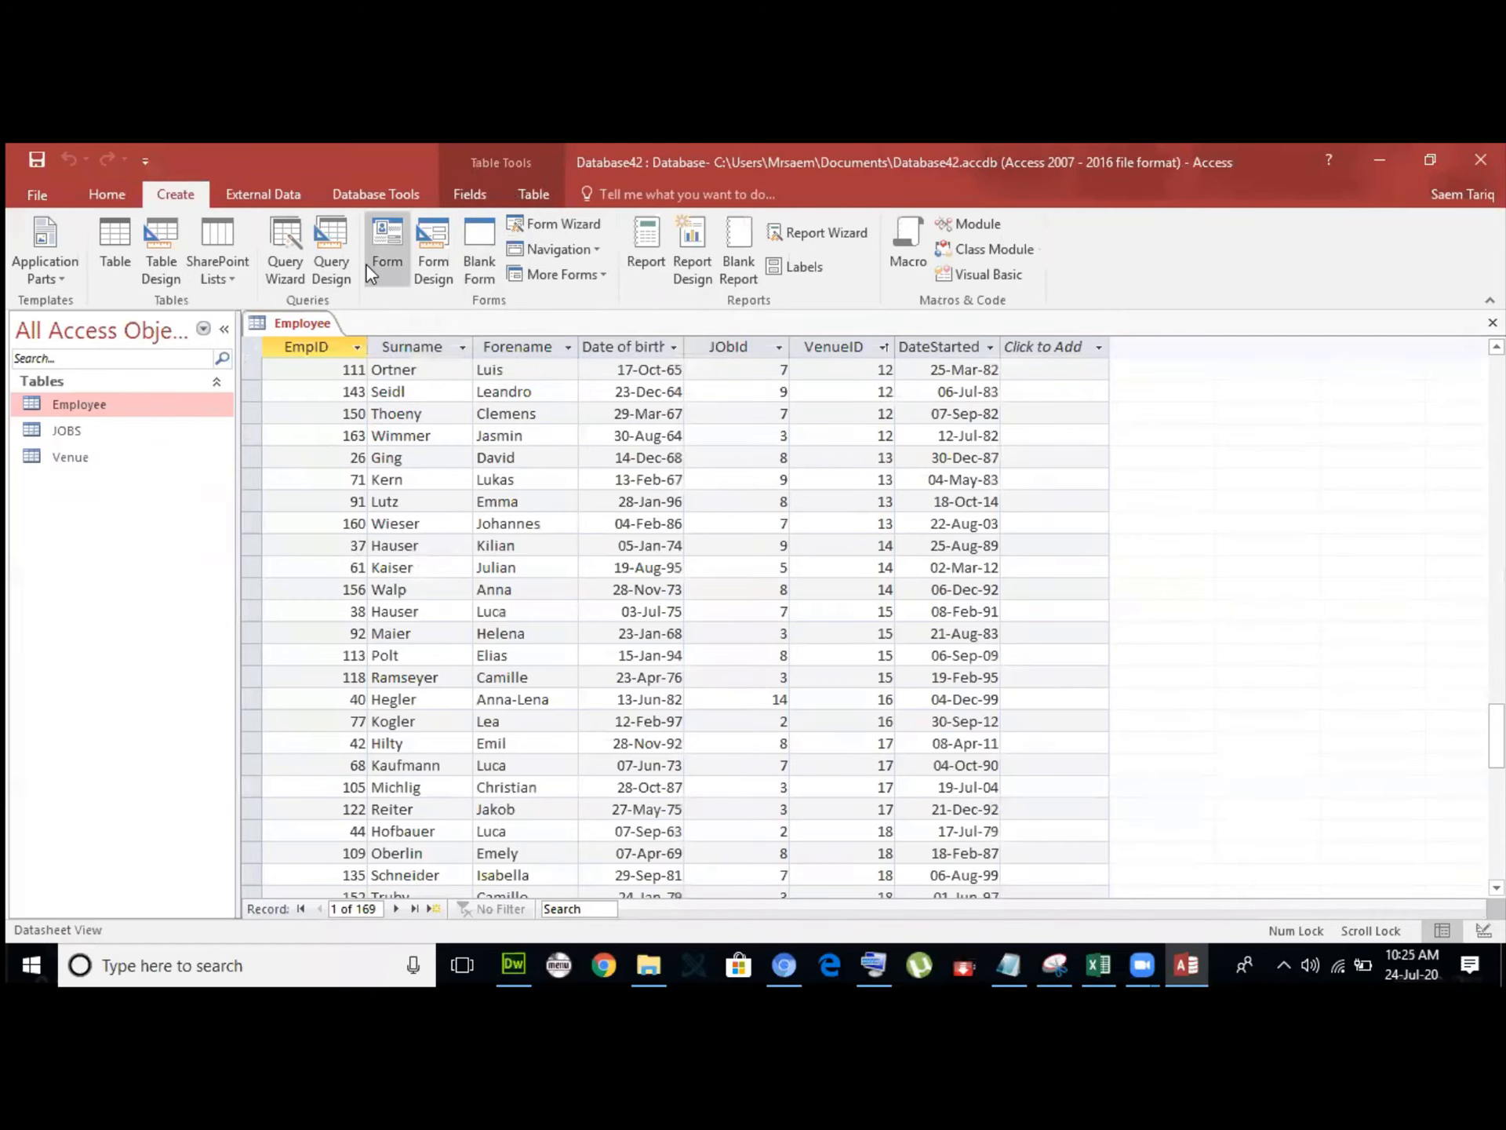
left_click(381, 243)
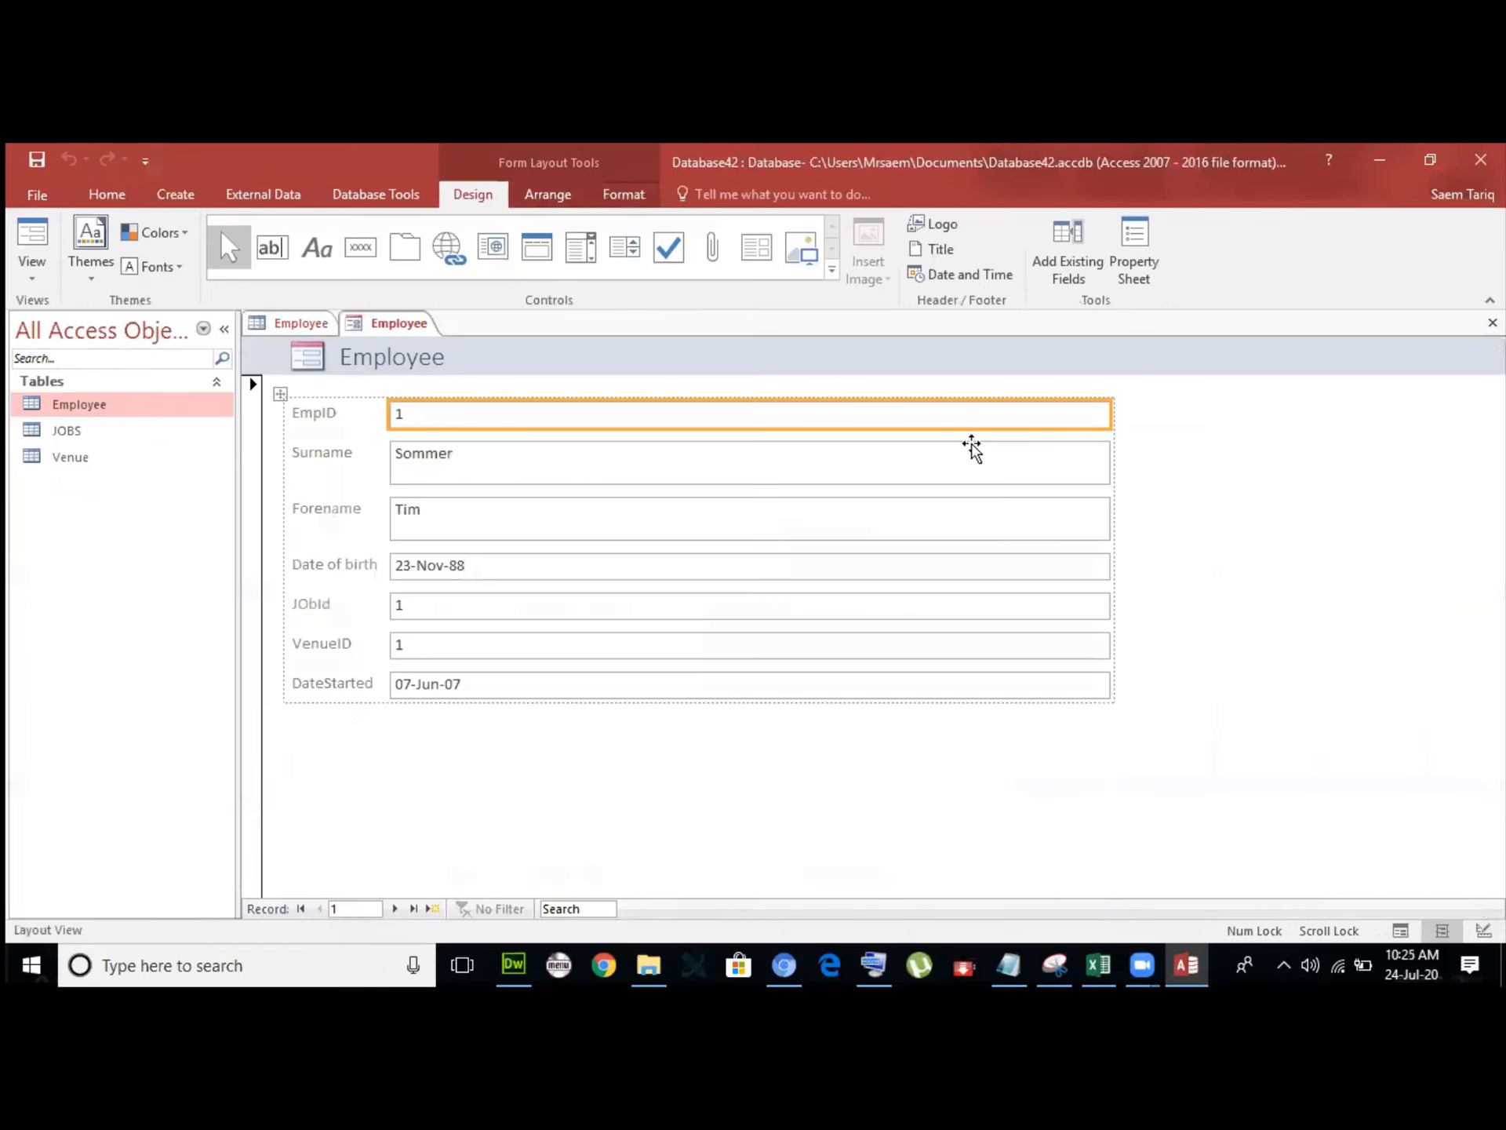
left_click(288, 323)
left_click(392, 323)
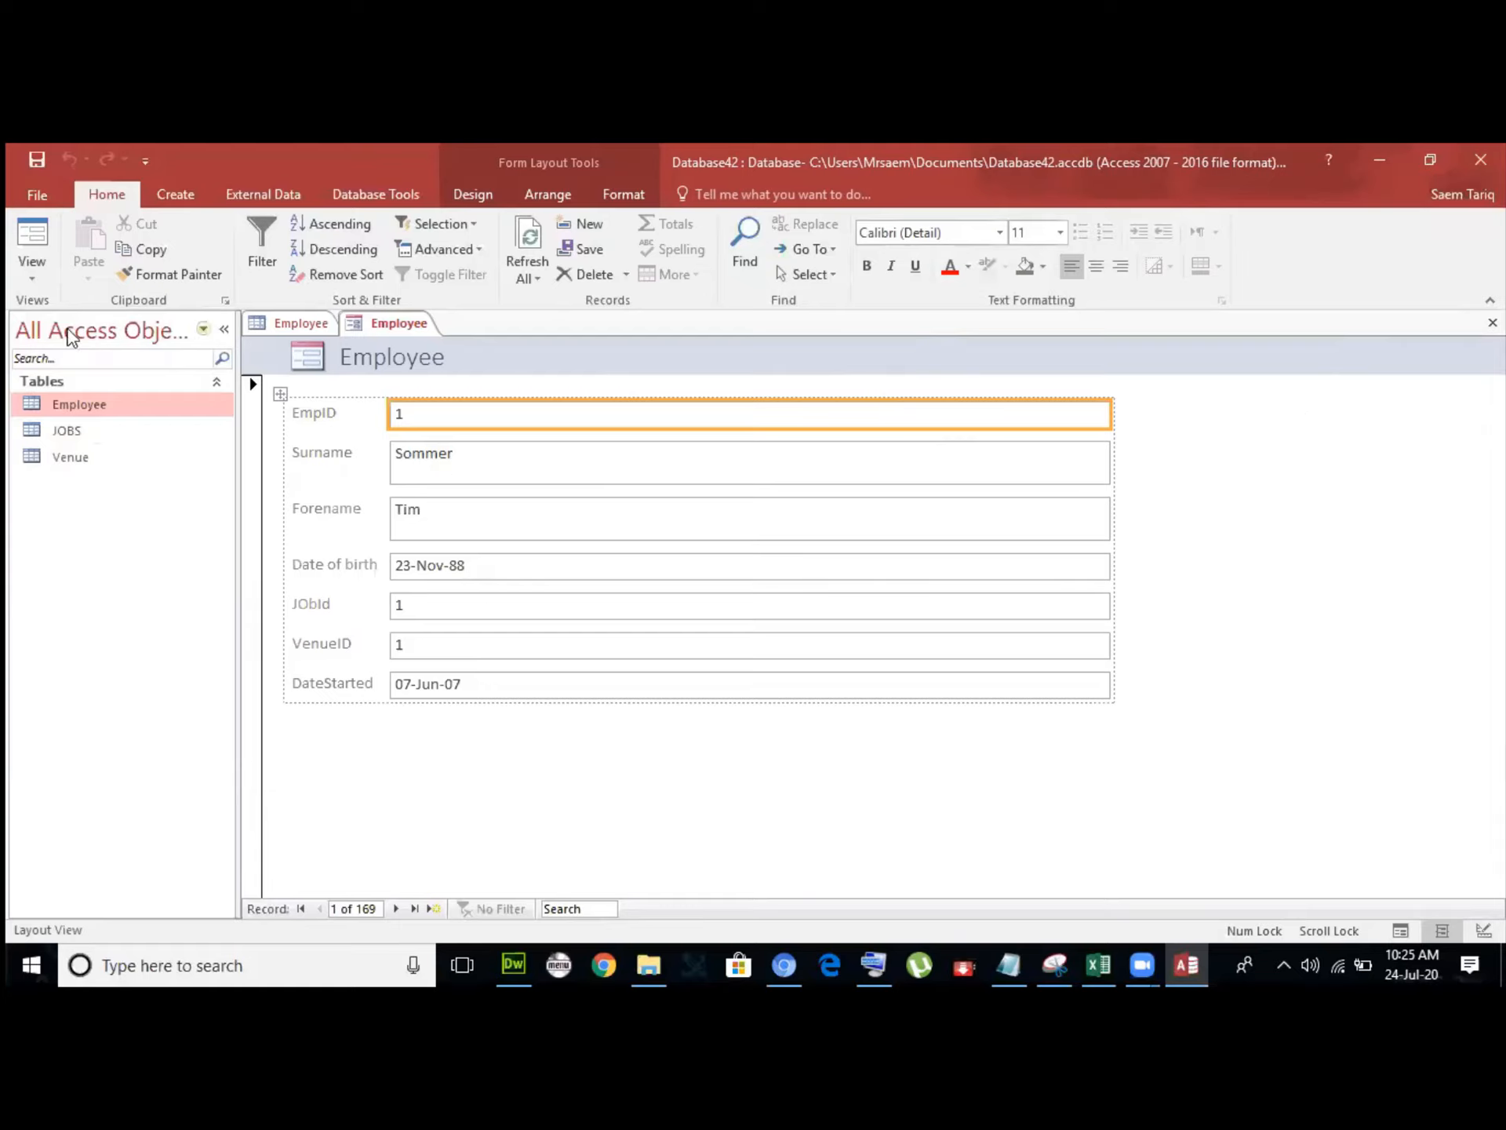
Switch the Employee form to Design View and extend its Detail section to about 4.3 inches high.
left_click(38, 276)
left_click(93, 411)
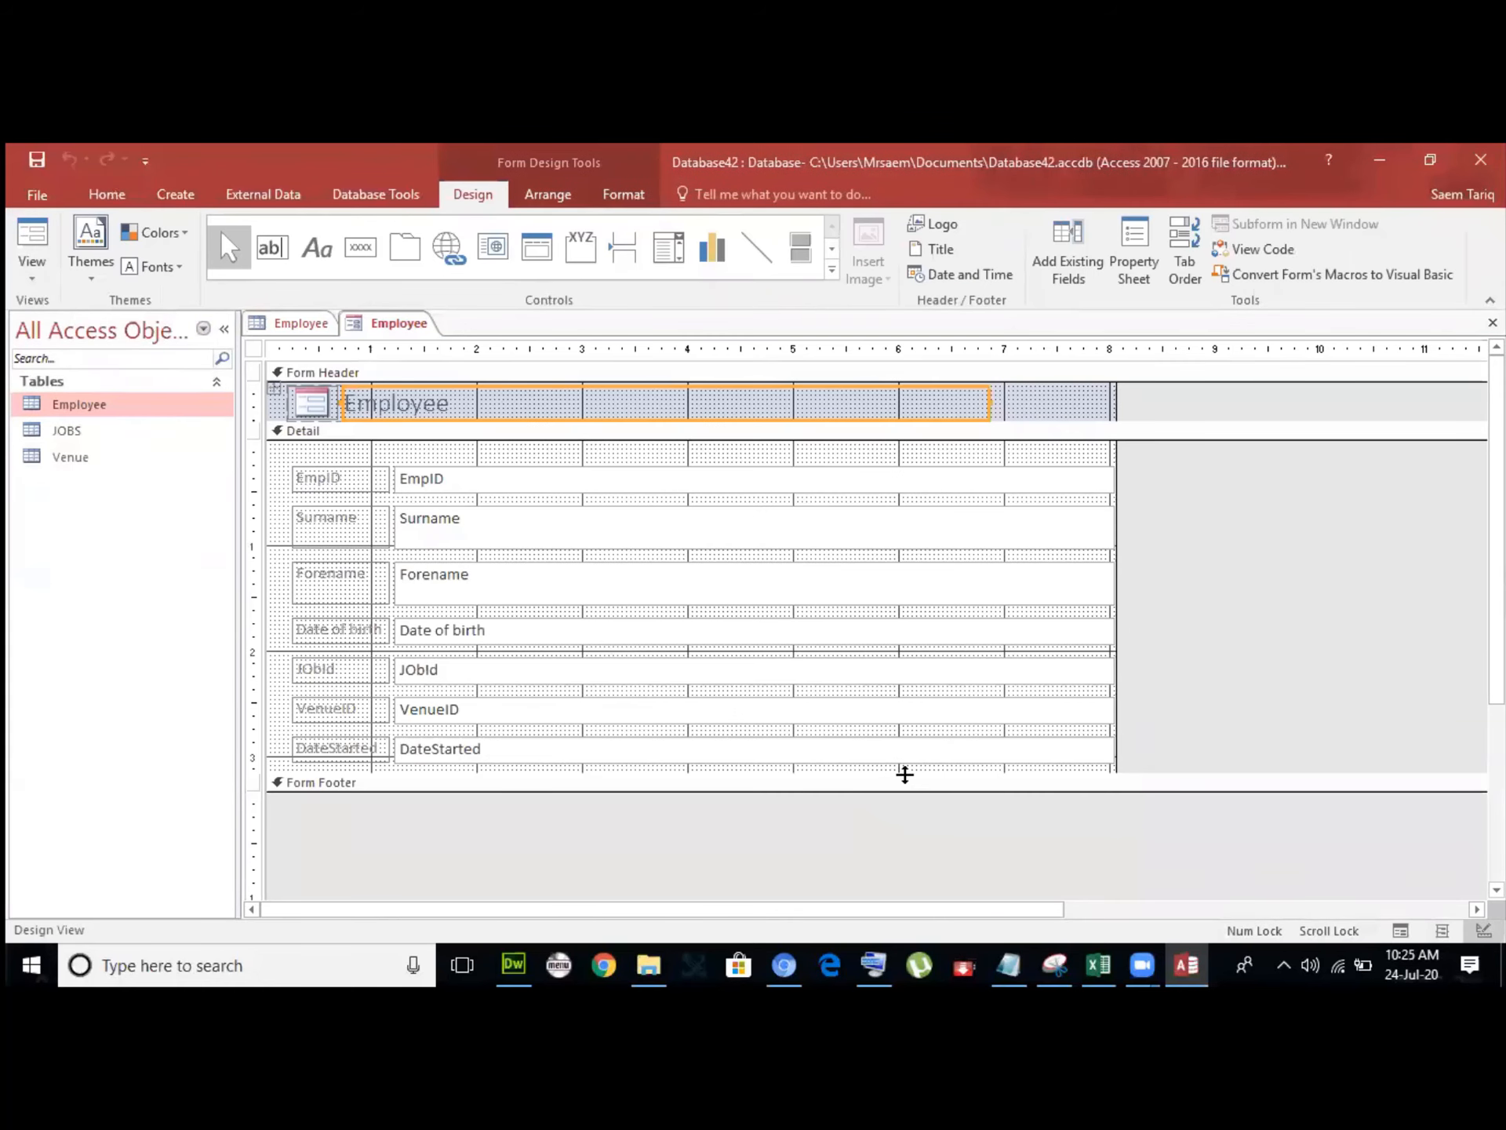
left_click_drag(907, 790, 907, 814)
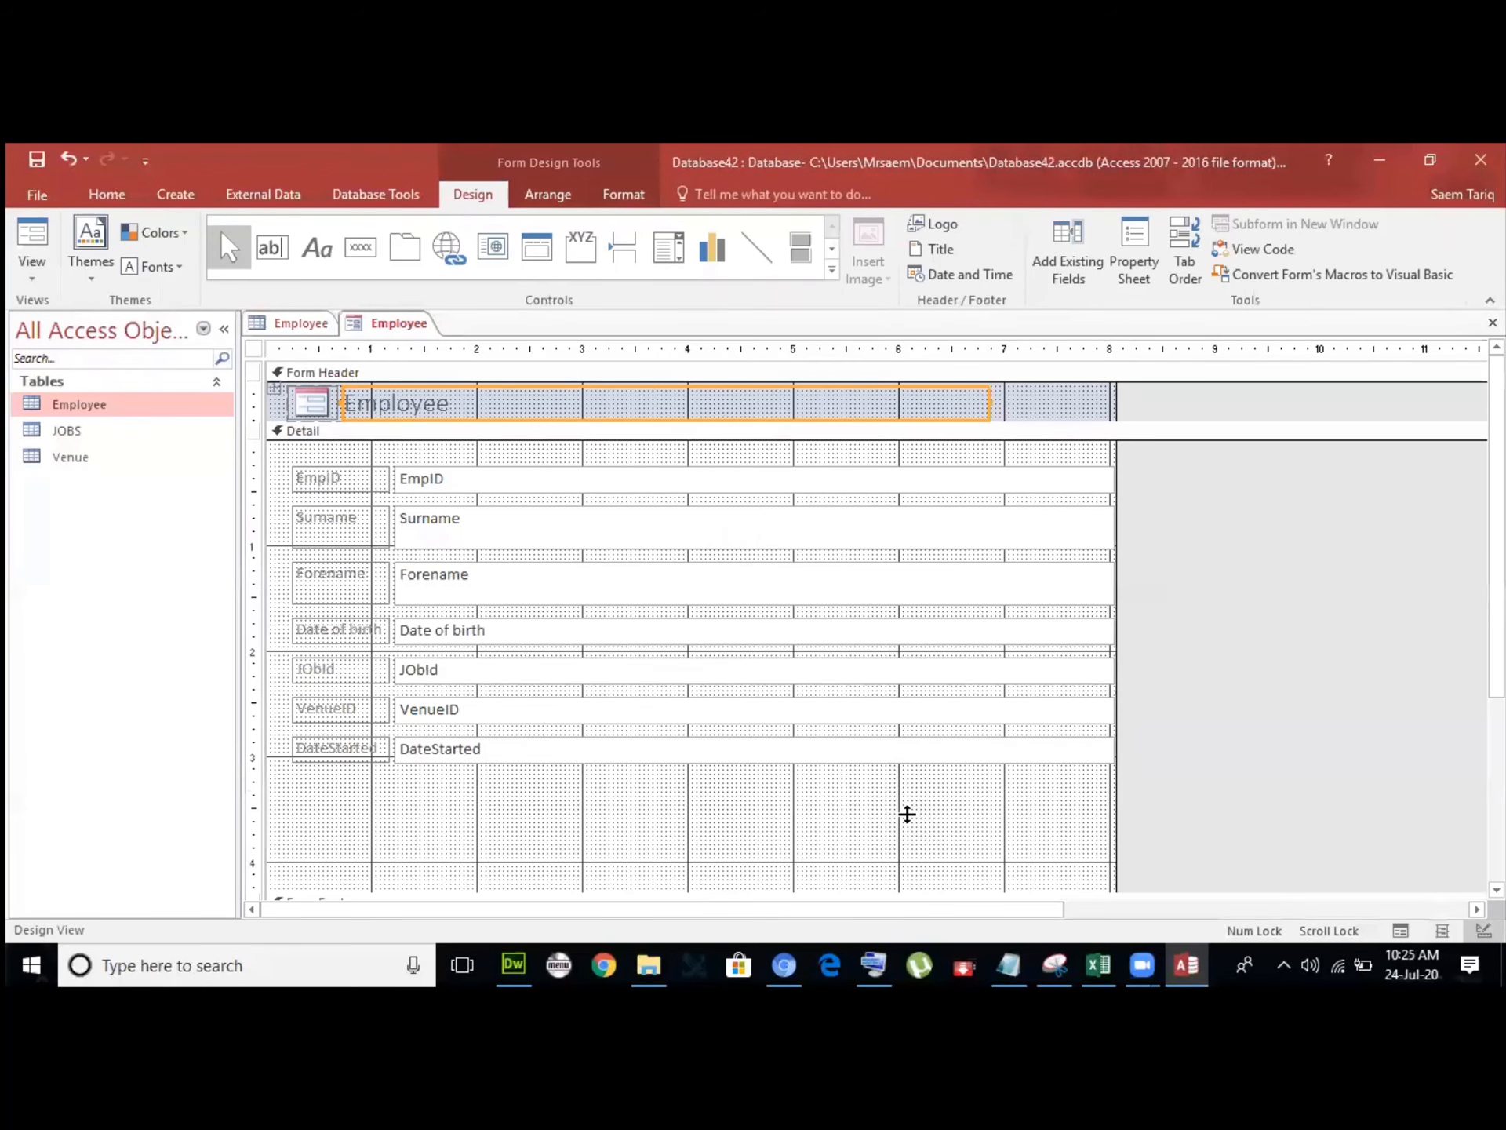
Widen the form to about 9.4 inches and narrow all its field text boxes to end near the 6.7-inch mark.
left_click_drag(1113, 787, 1051, 502)
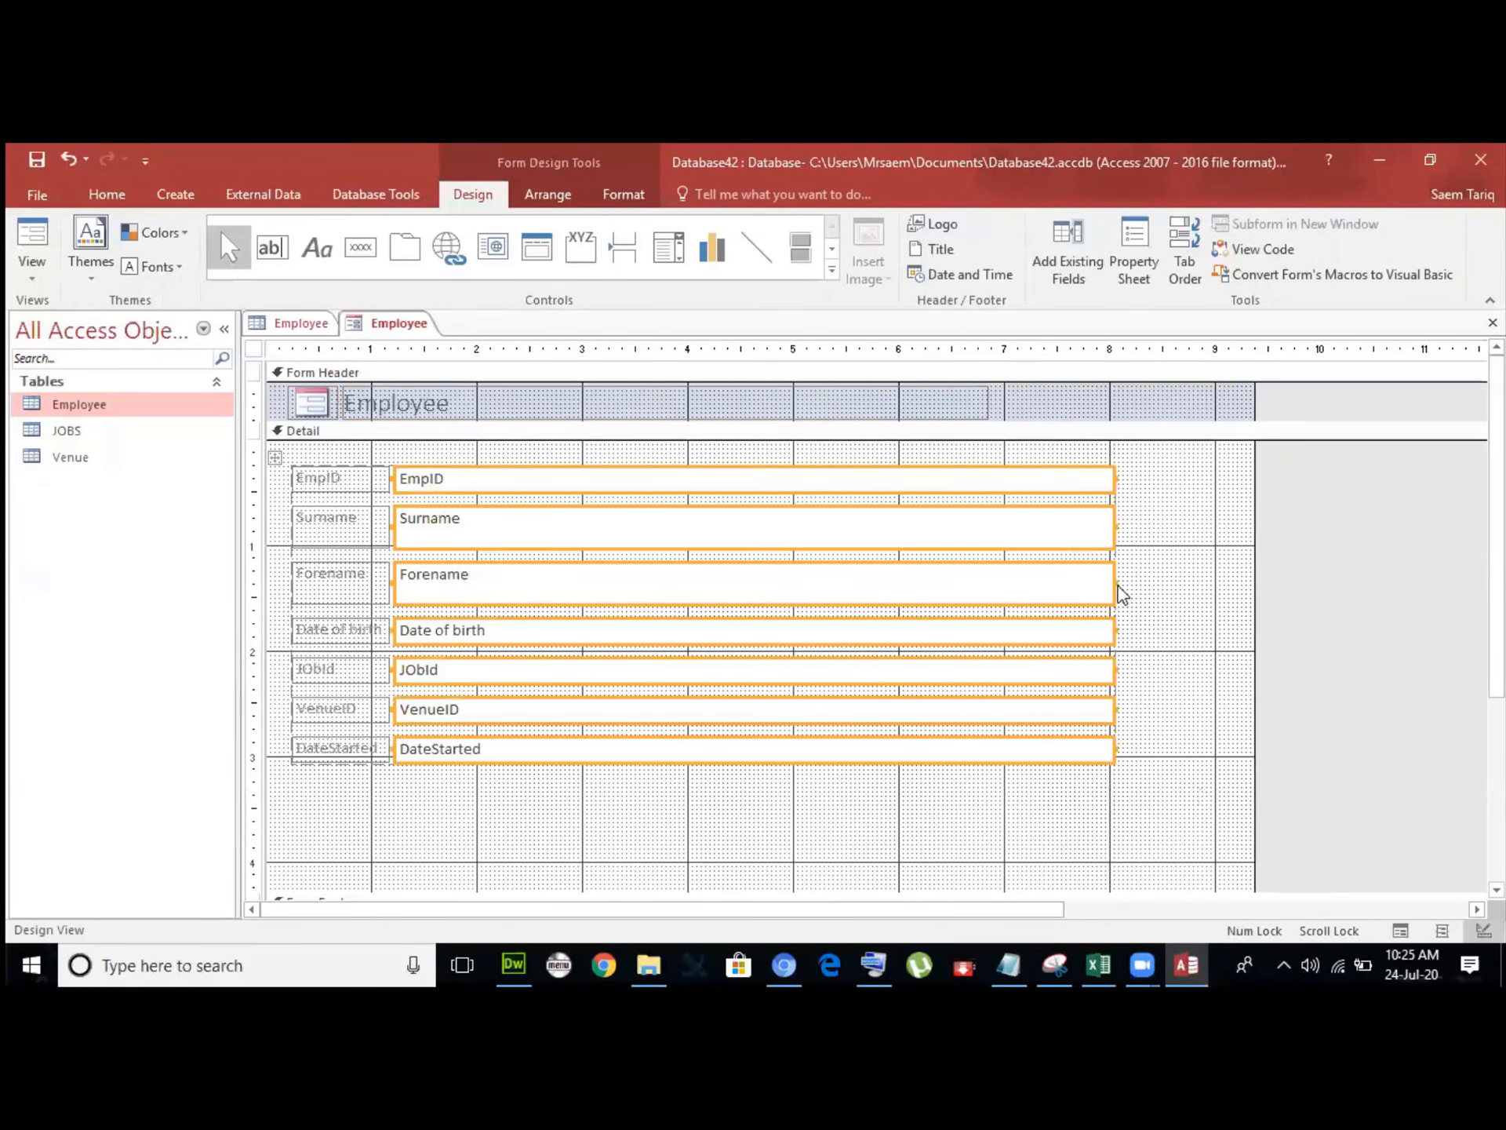
left_click(1058, 587)
left_click_drag(1057, 588, 974, 588)
left_click(780, 821)
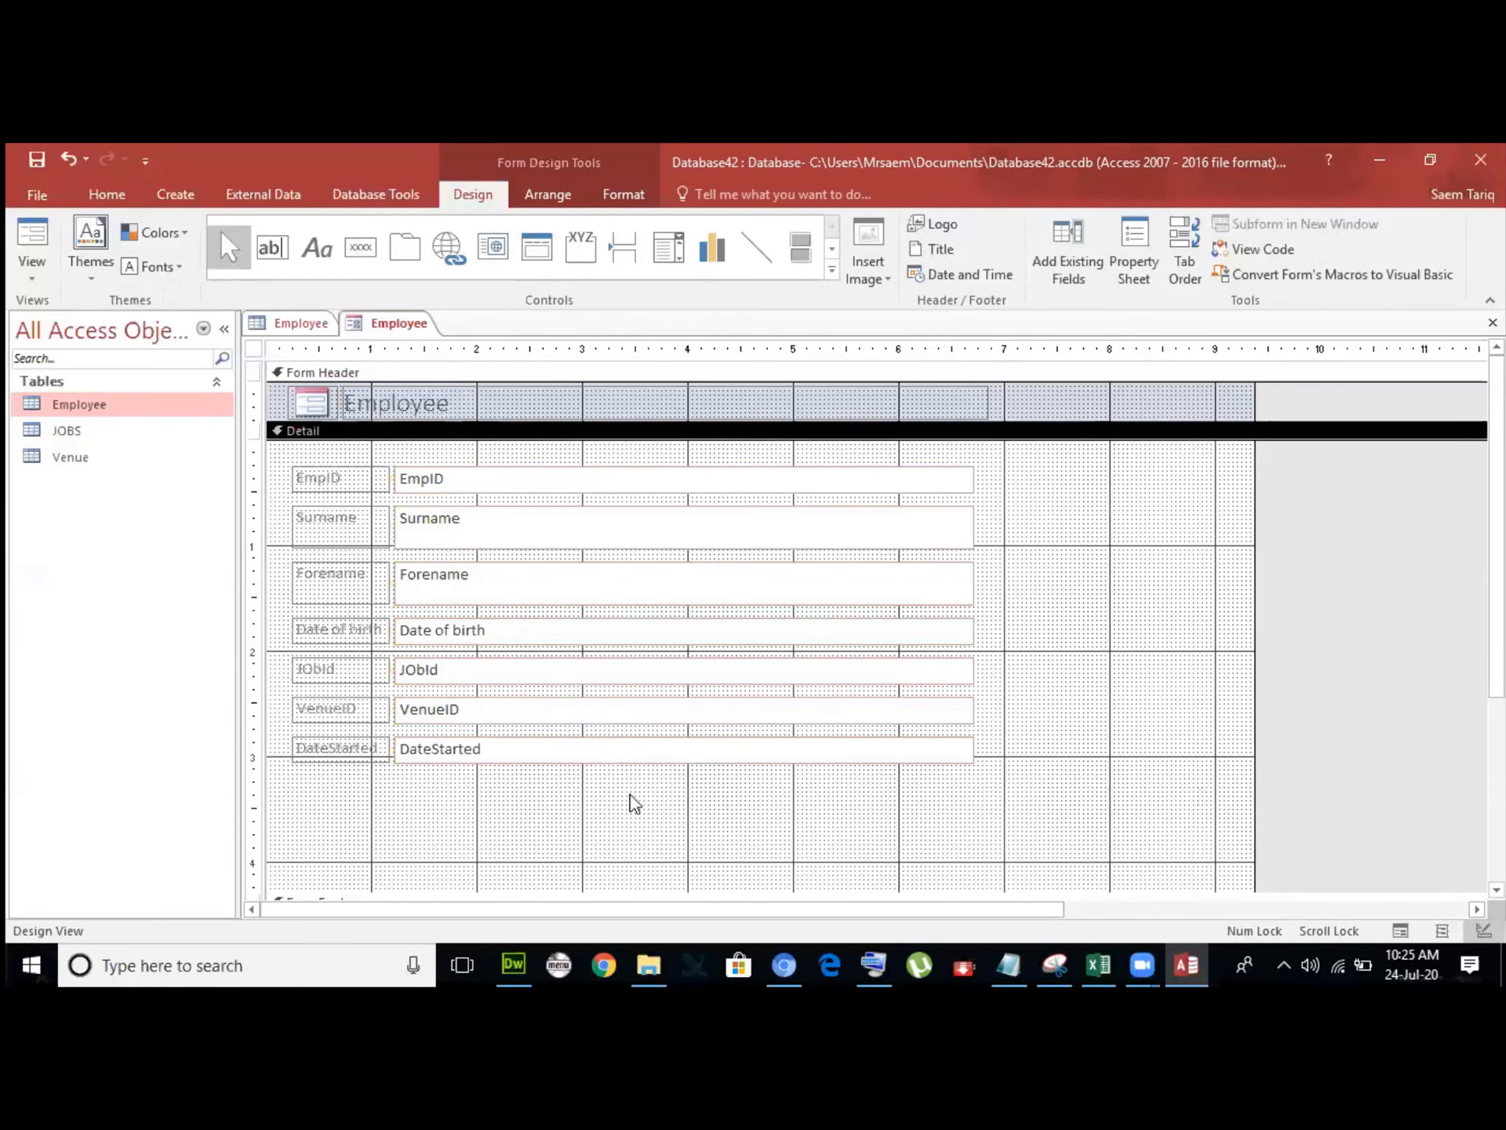
left_click(32, 271)
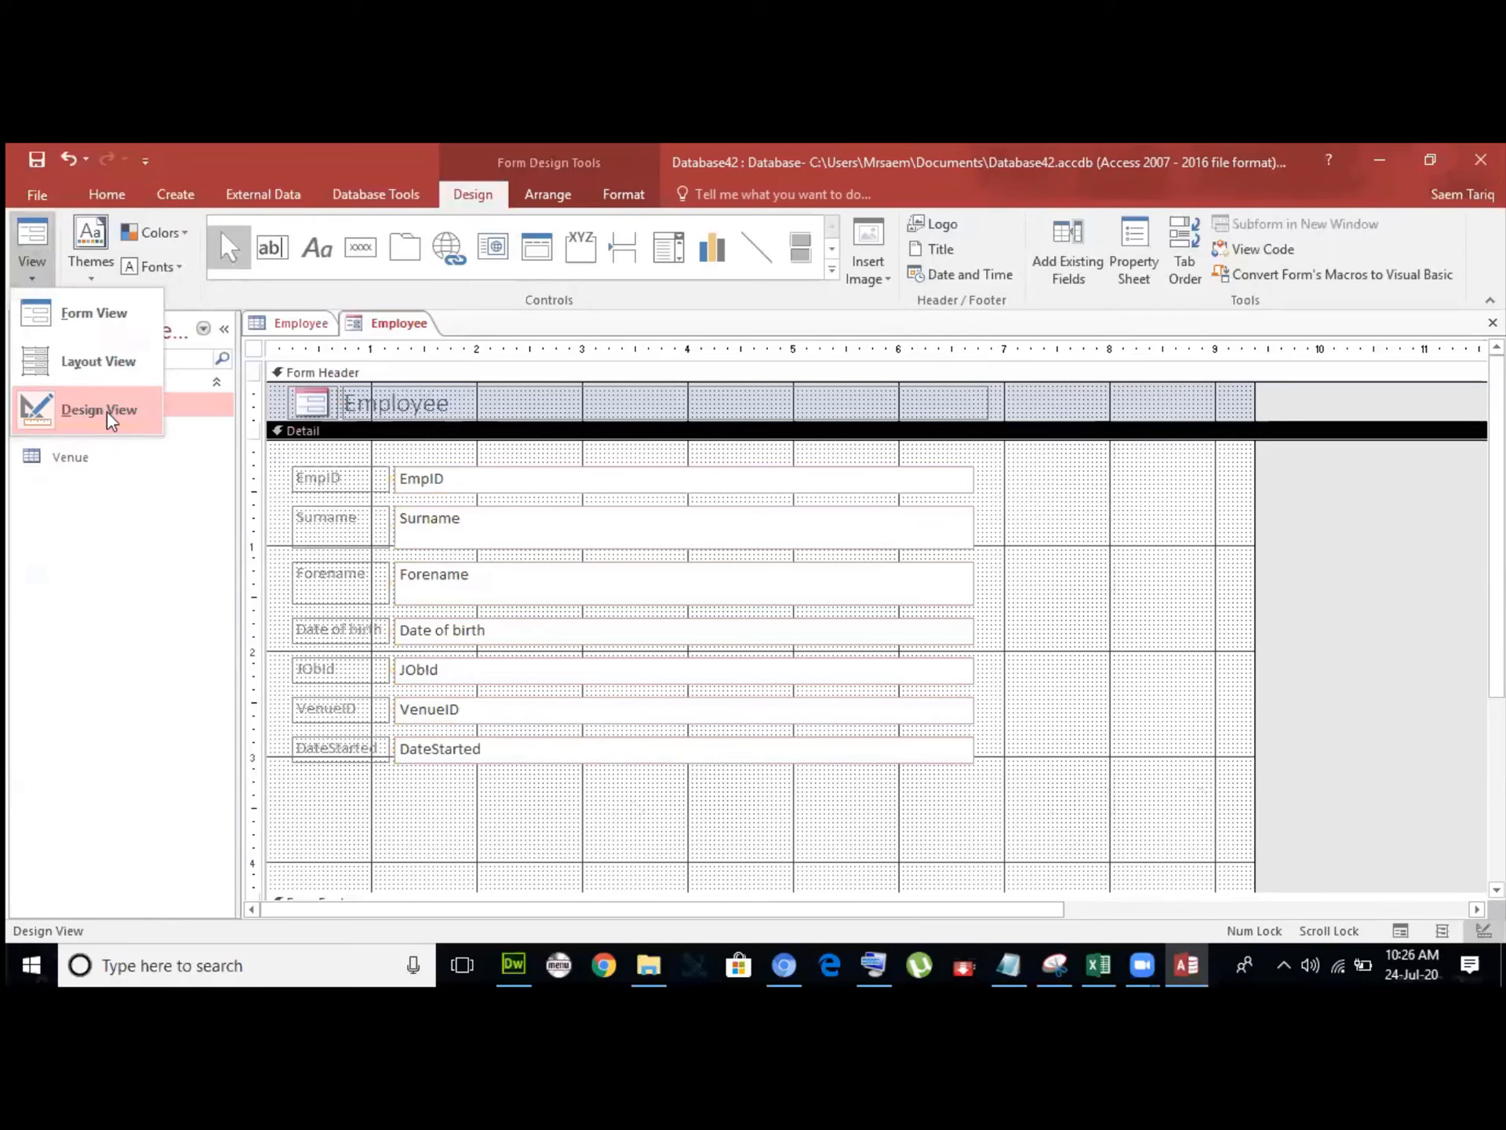
left_click(494, 742)
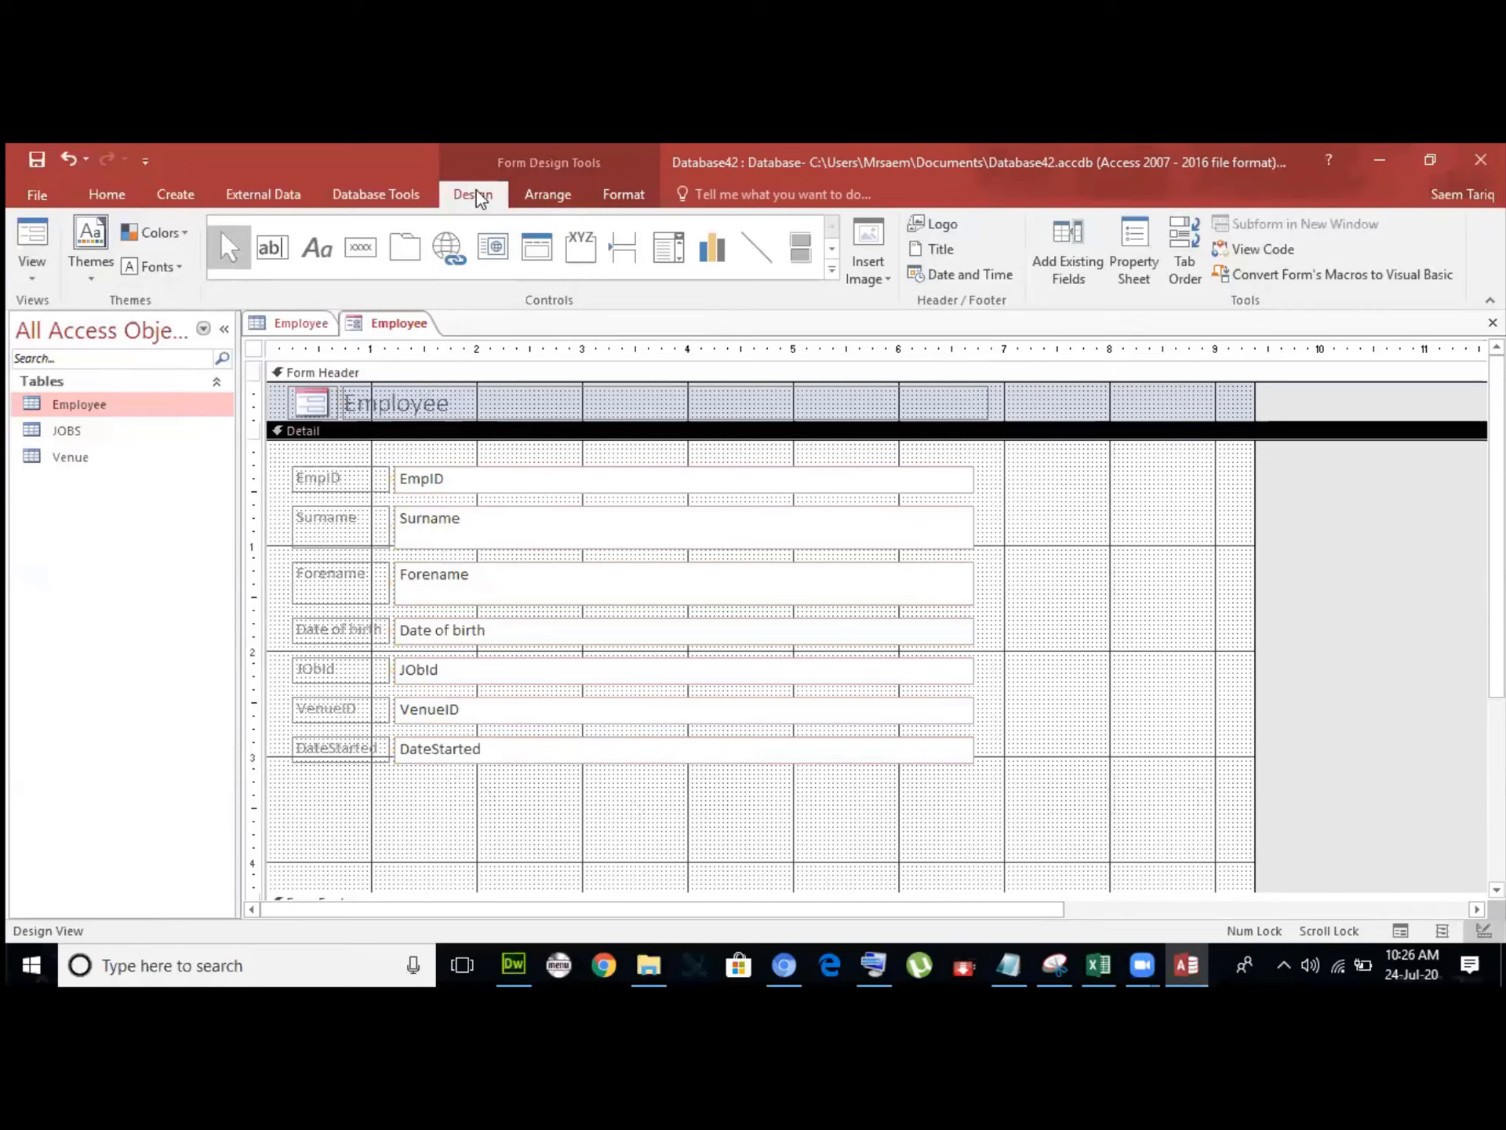
left_click(357, 253)
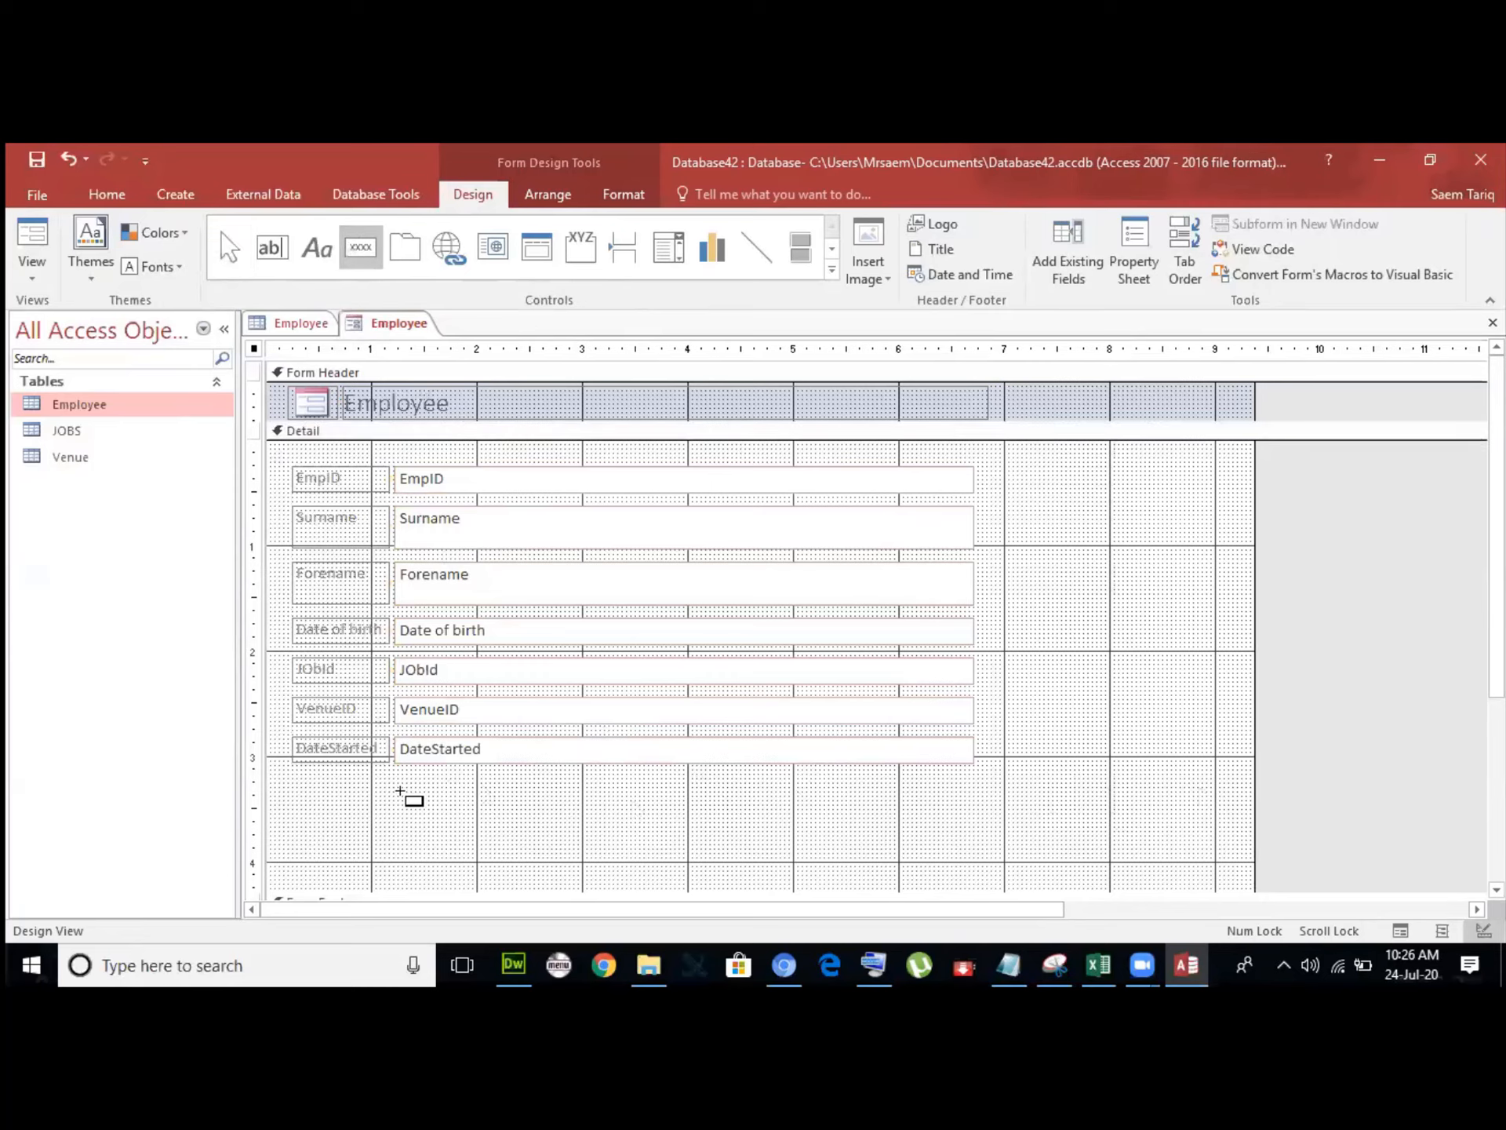
left_click_drag(393, 780, 508, 807)
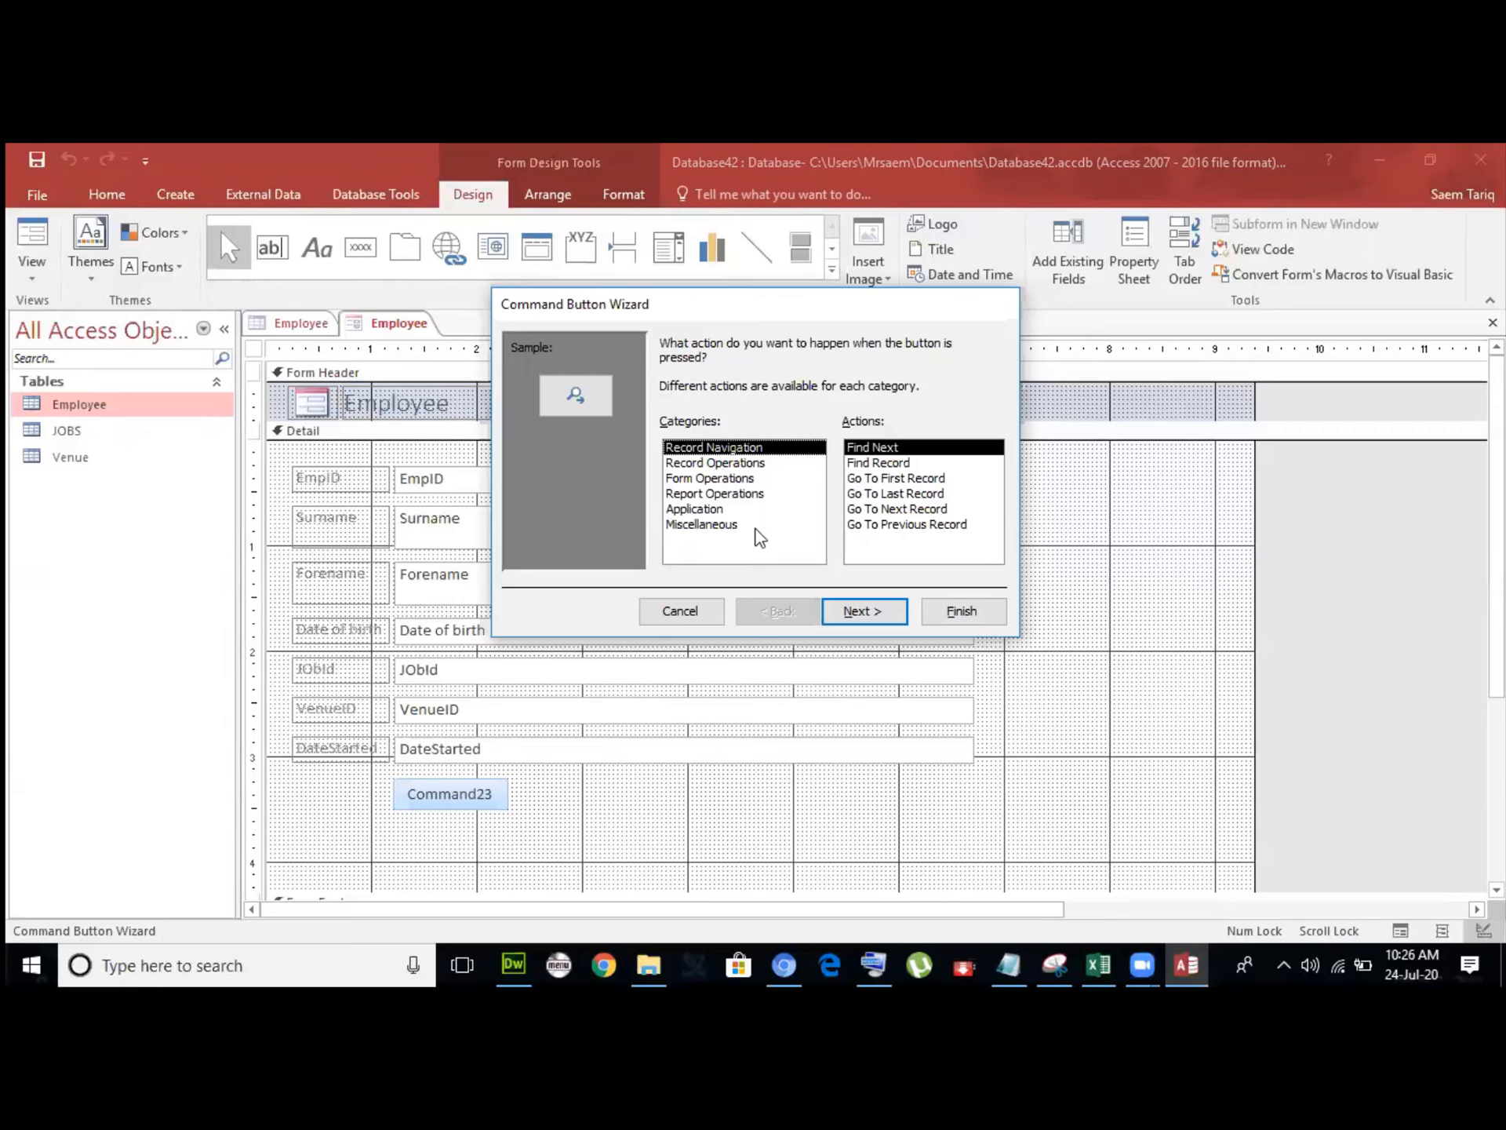
left_click(680, 610)
key("Delete")
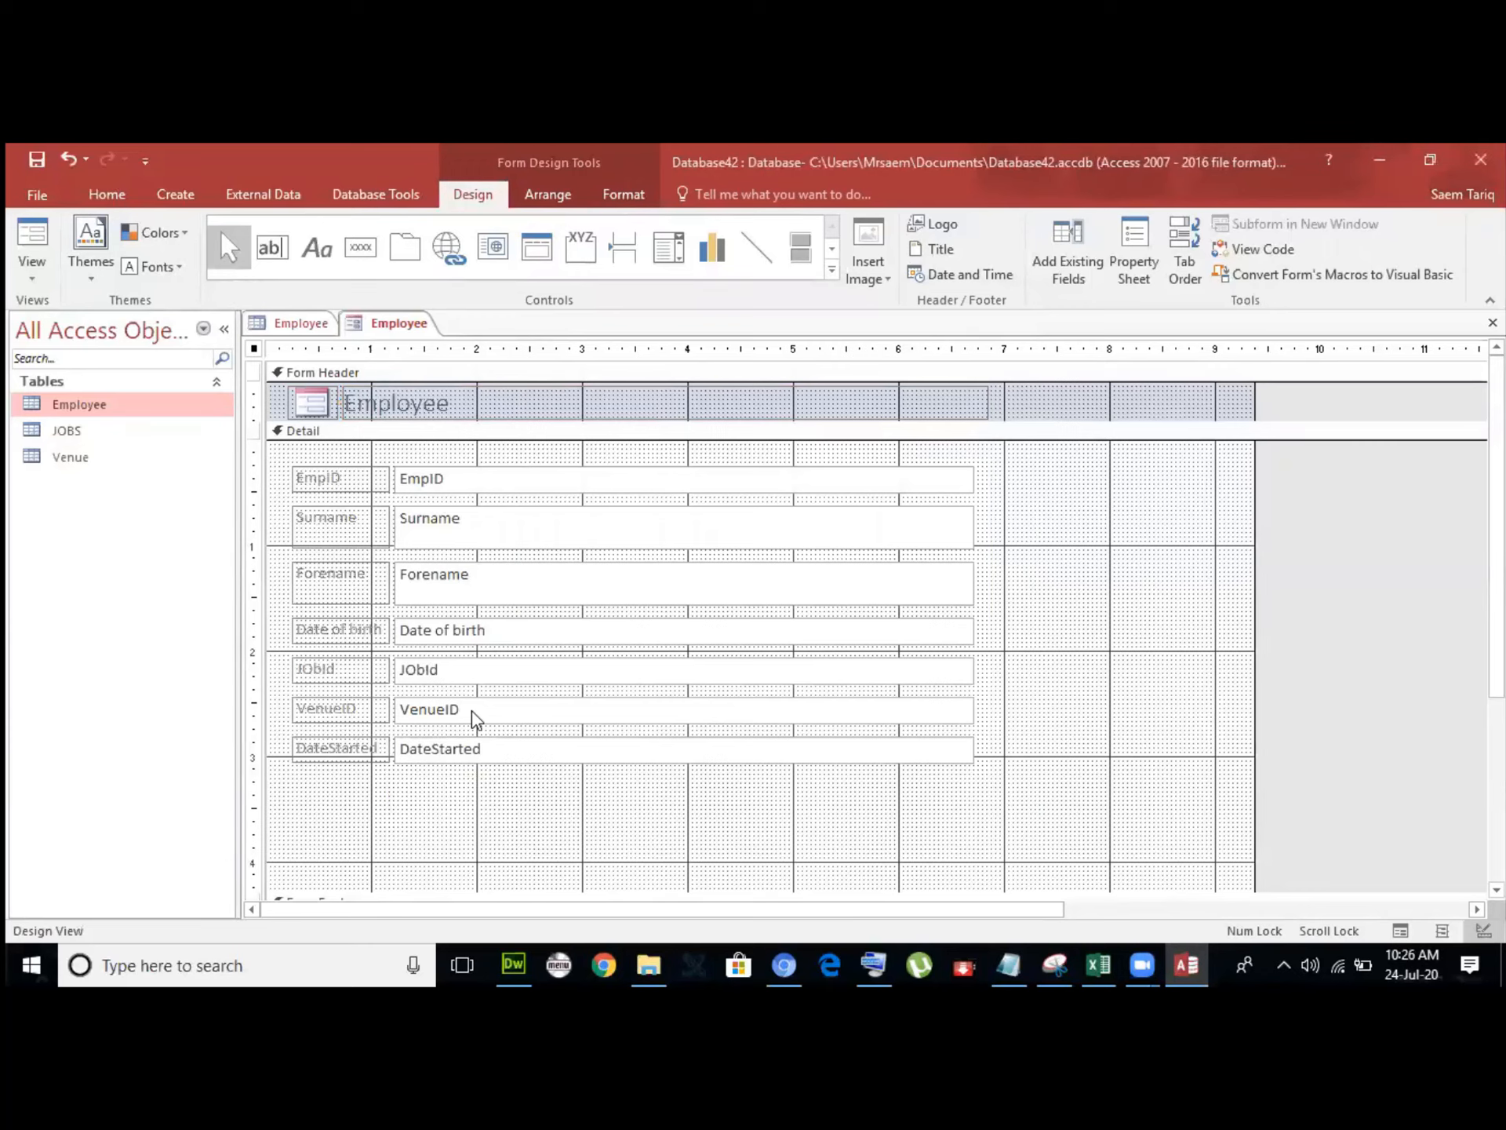
Turn off Use Control Wizards for the form controls.
left_click(833, 270)
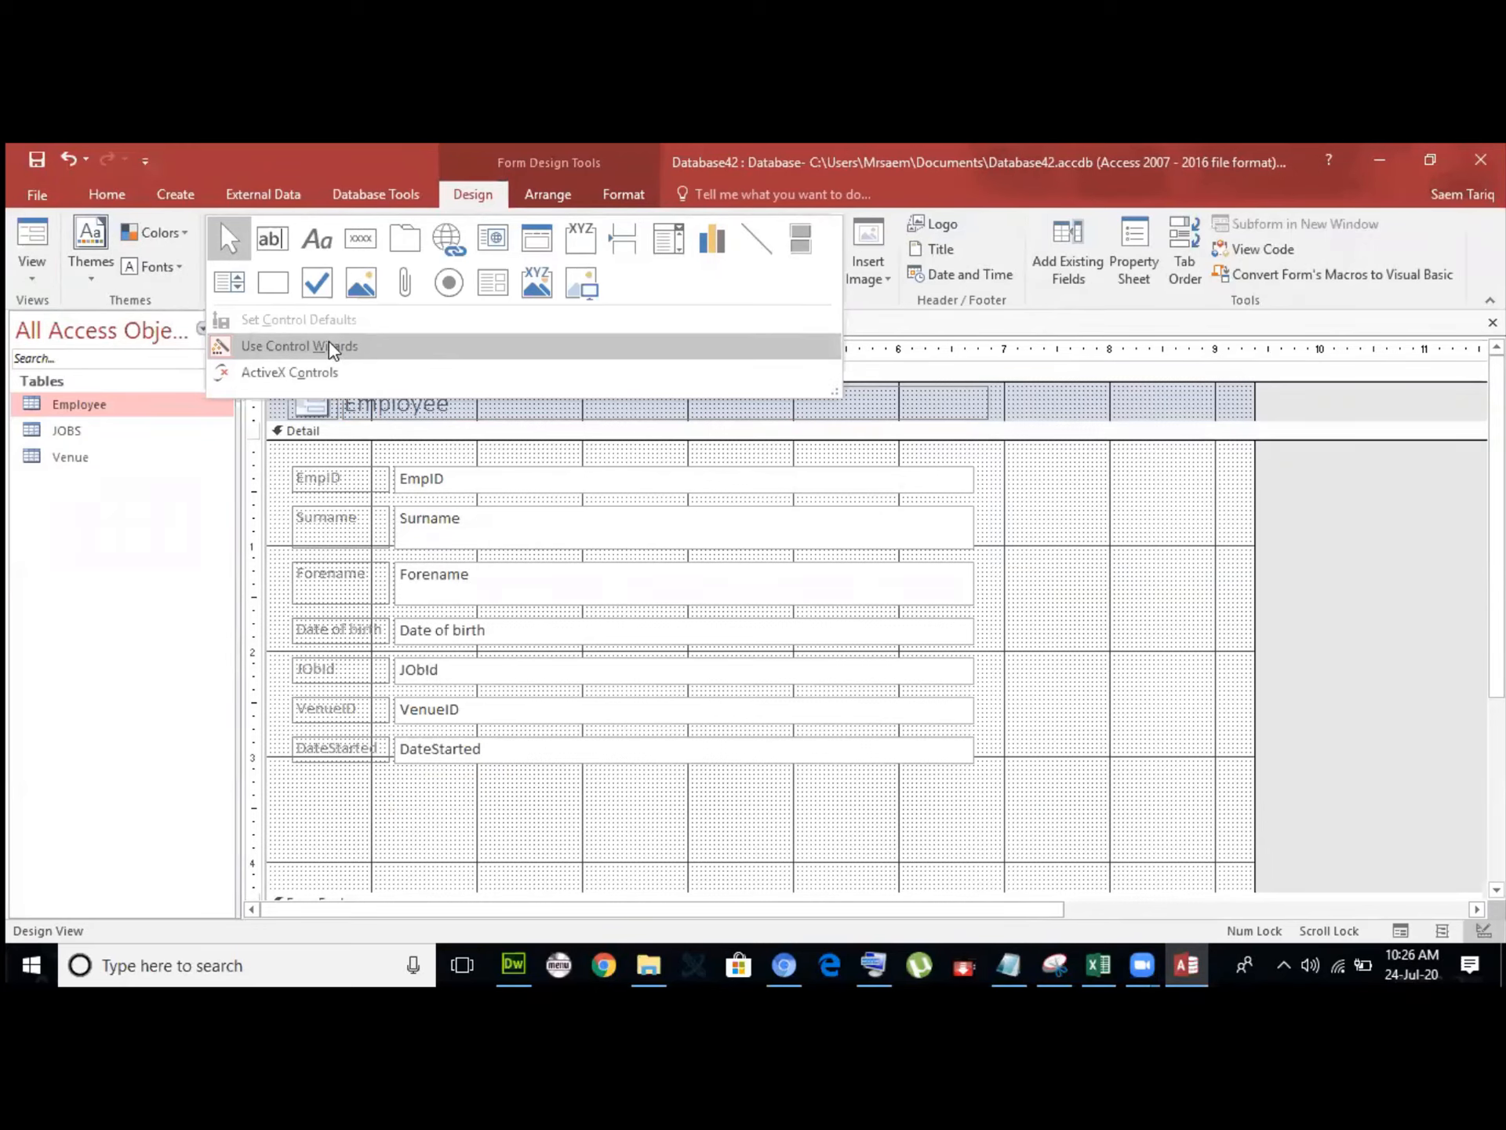
left_click(366, 348)
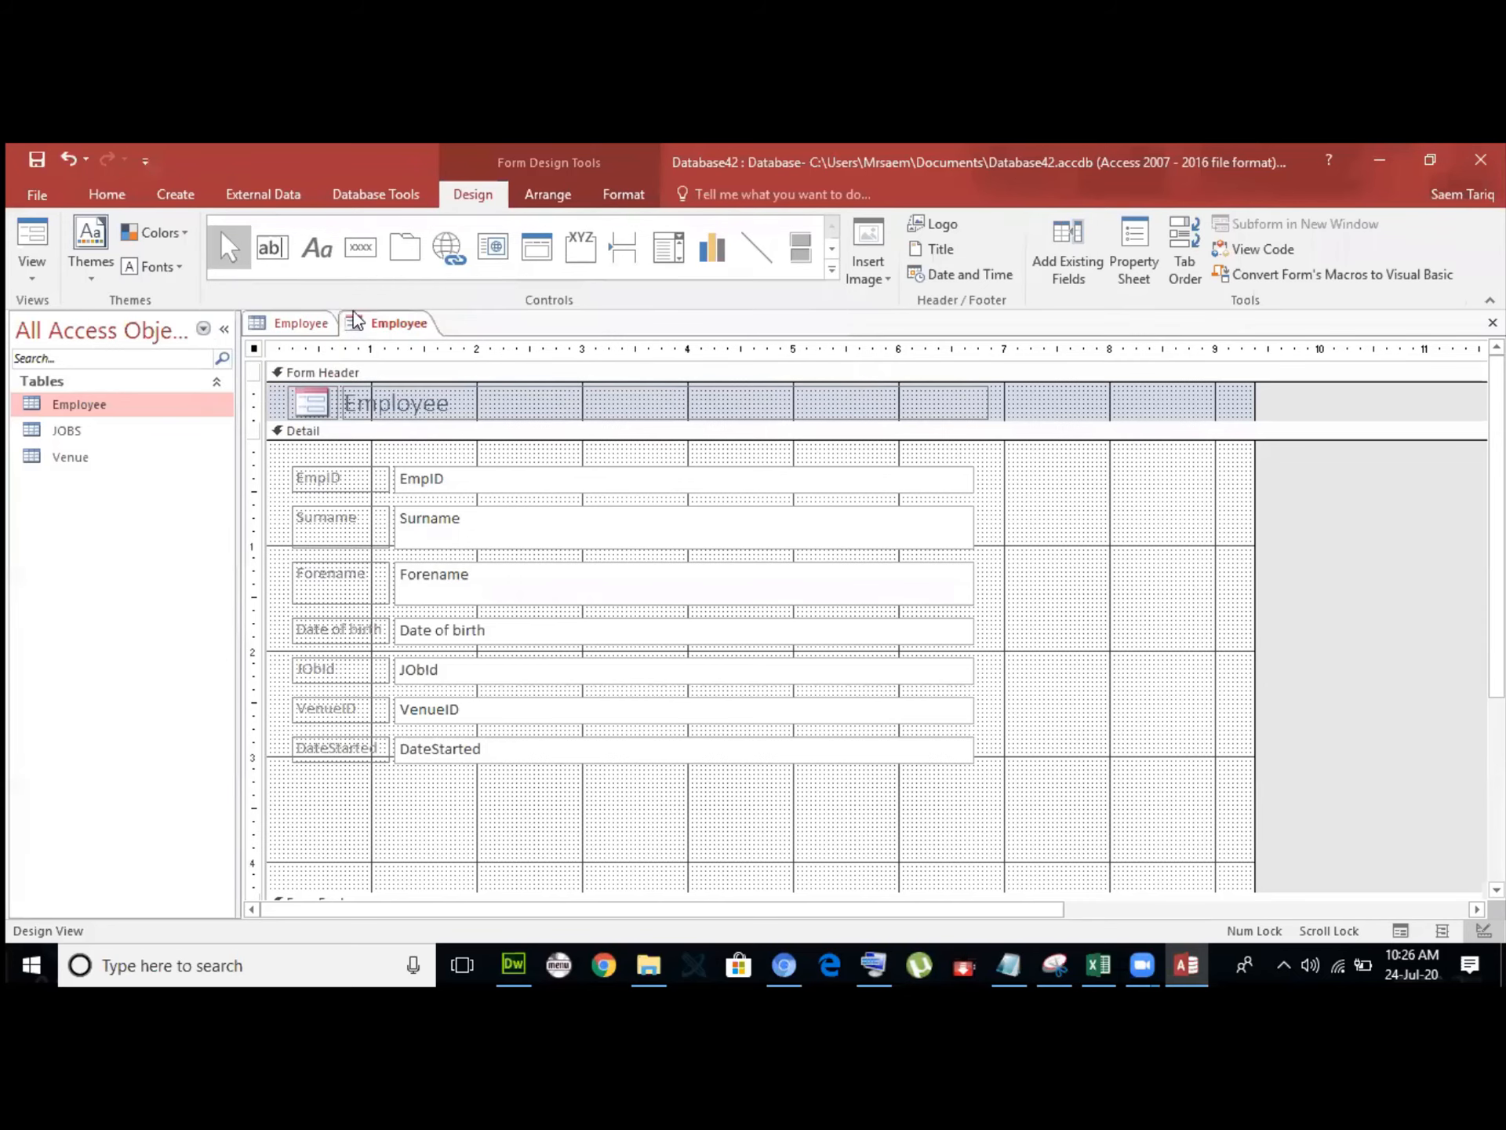
left_click(361, 249)
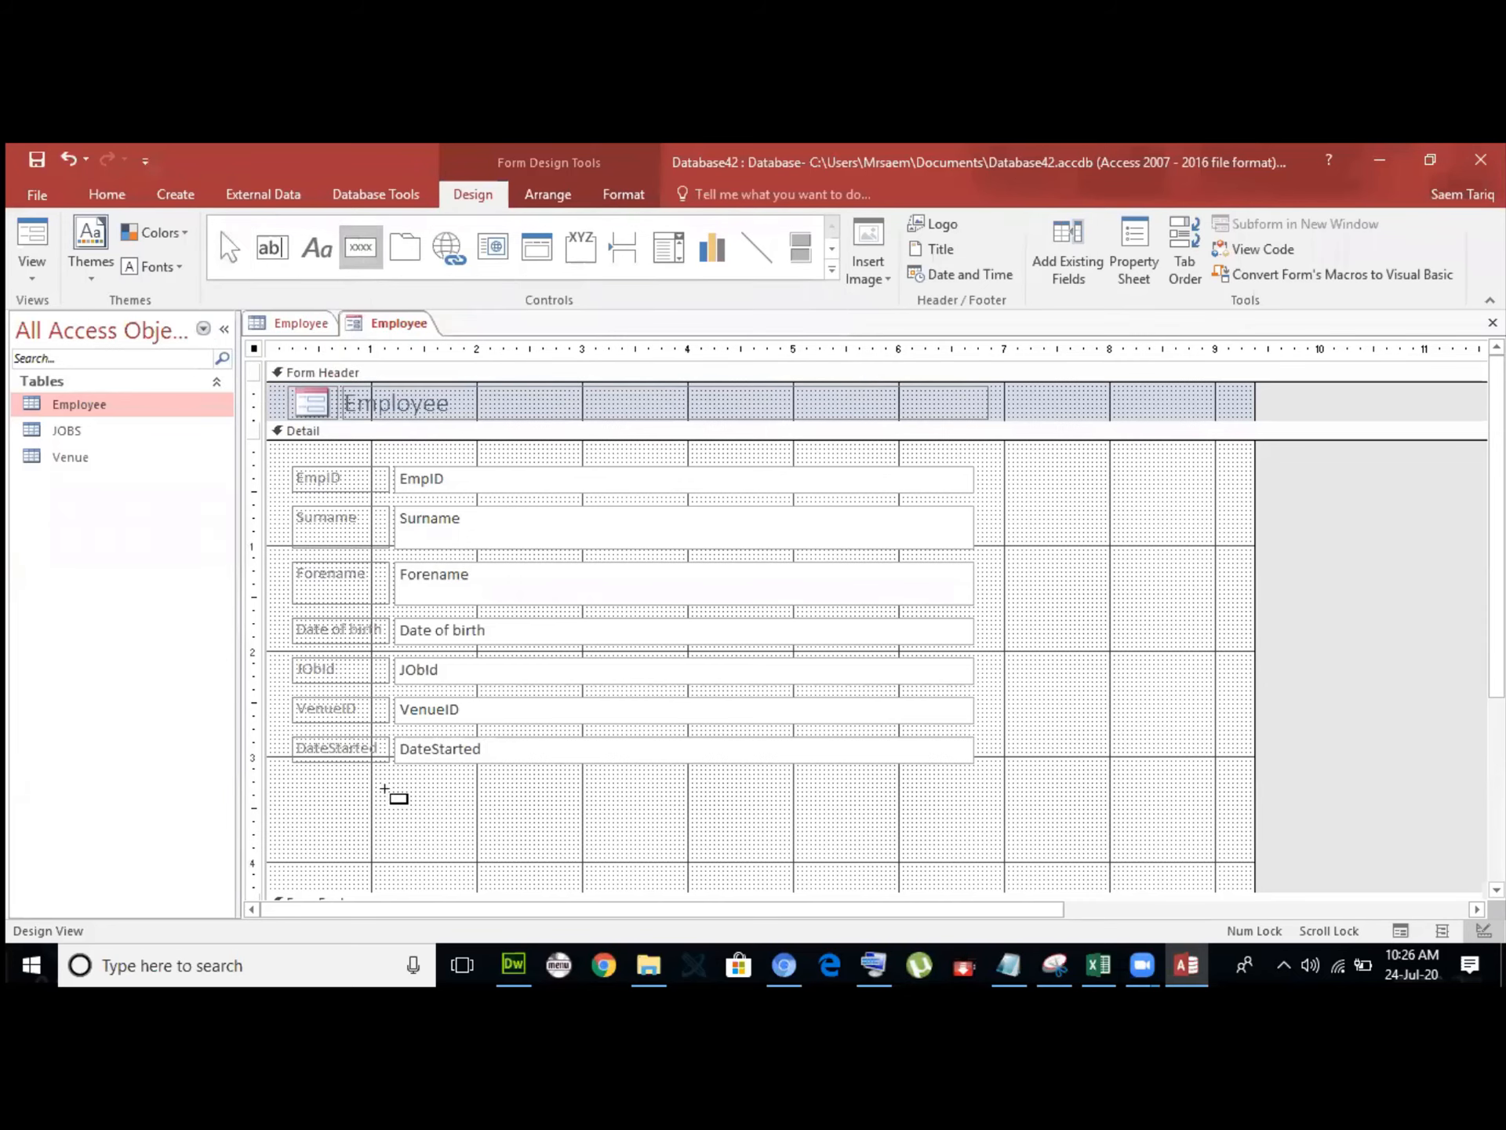
left_click_drag(384, 788, 577, 828)
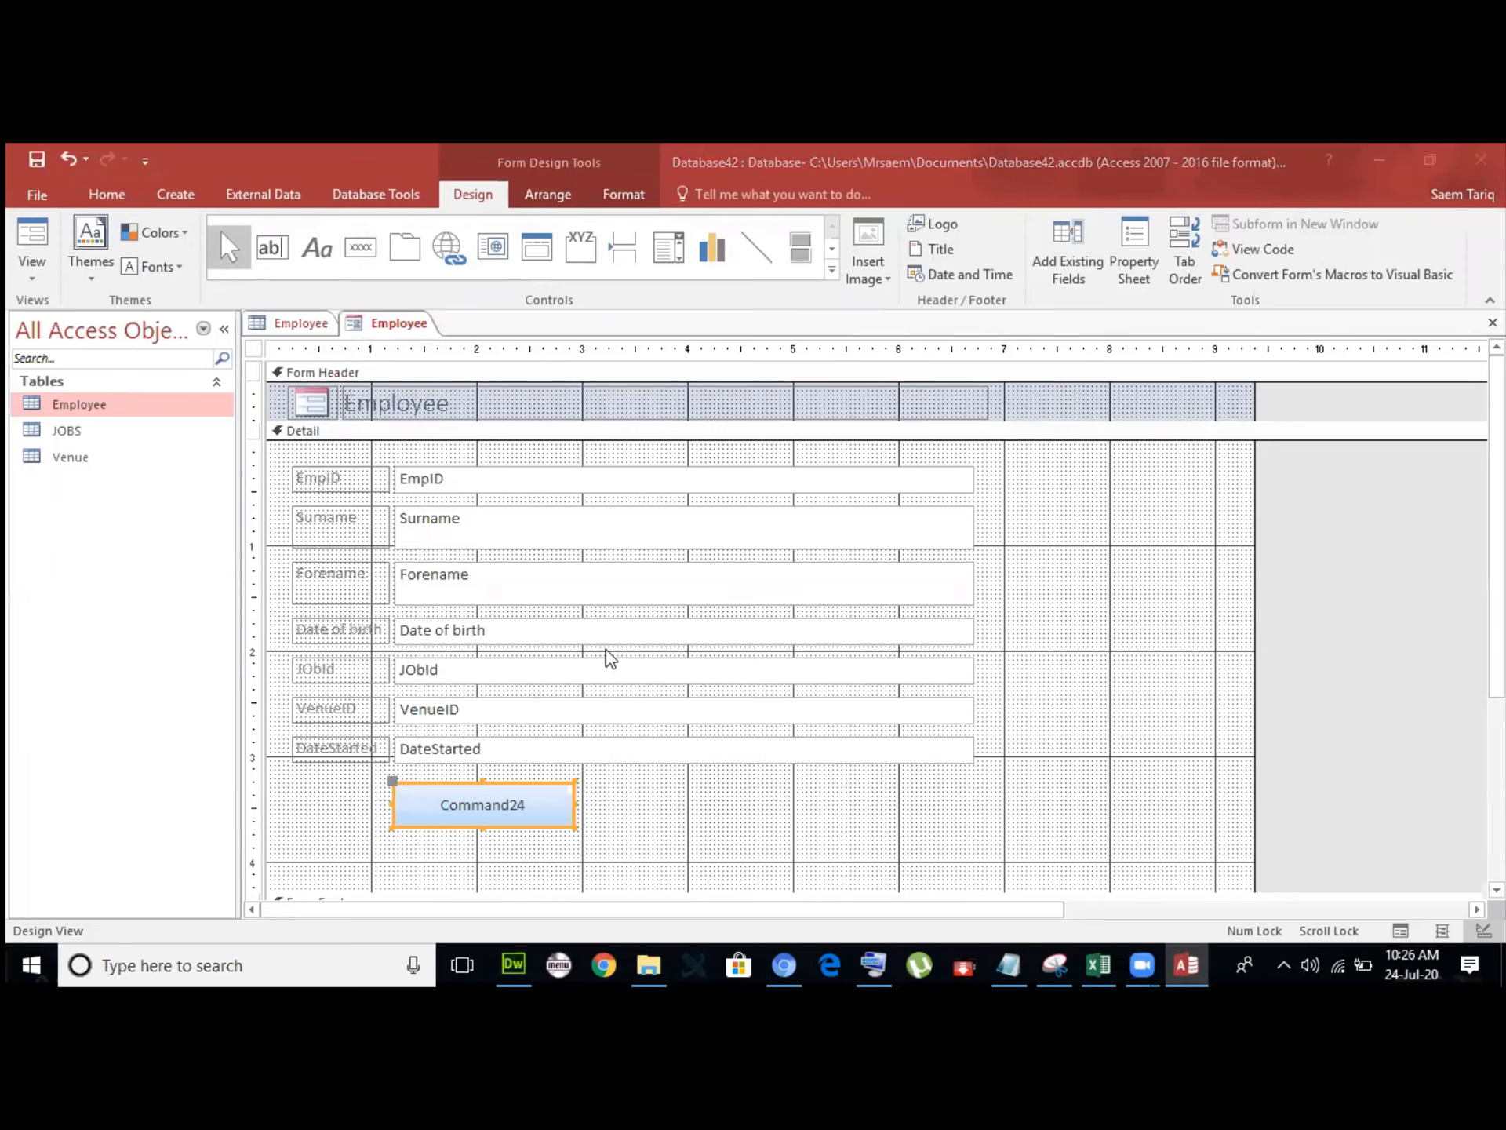
left_click(581, 811)
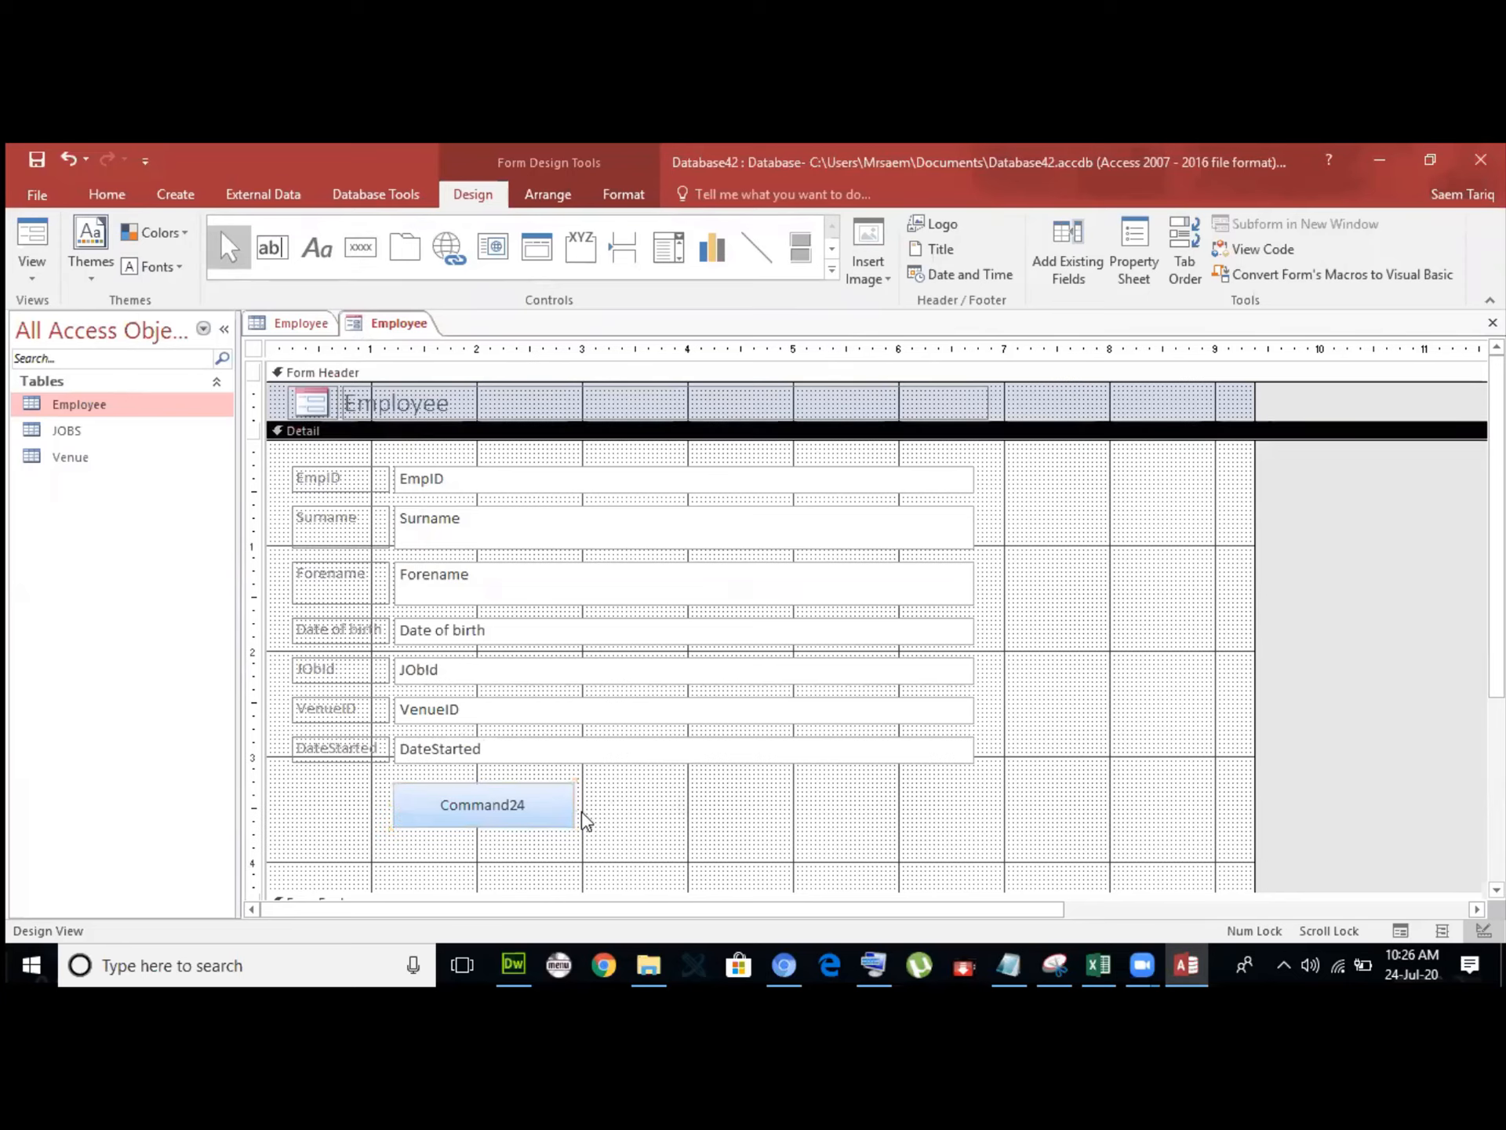
left_click(566, 808)
key("Delete")
left_click(370, 256)
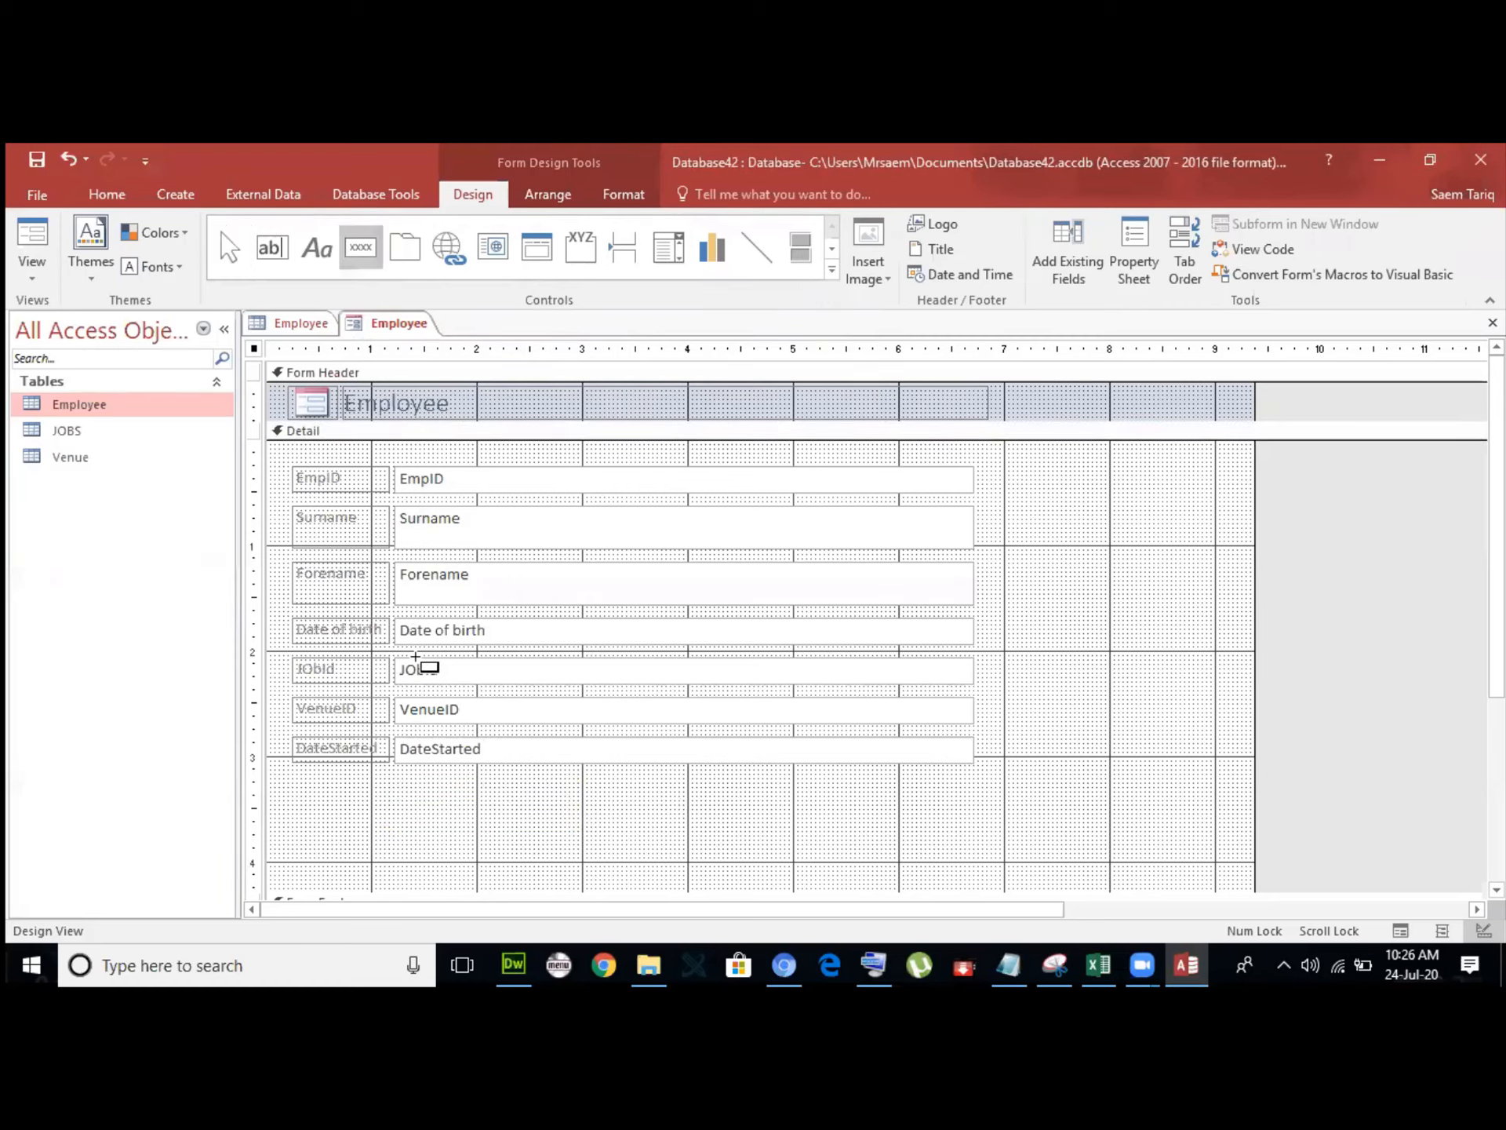
mouse_move(392, 785)
left_mouse_down()
mouse_move(414, 812)
mouse_move(557, 836)
left_mouse_up()
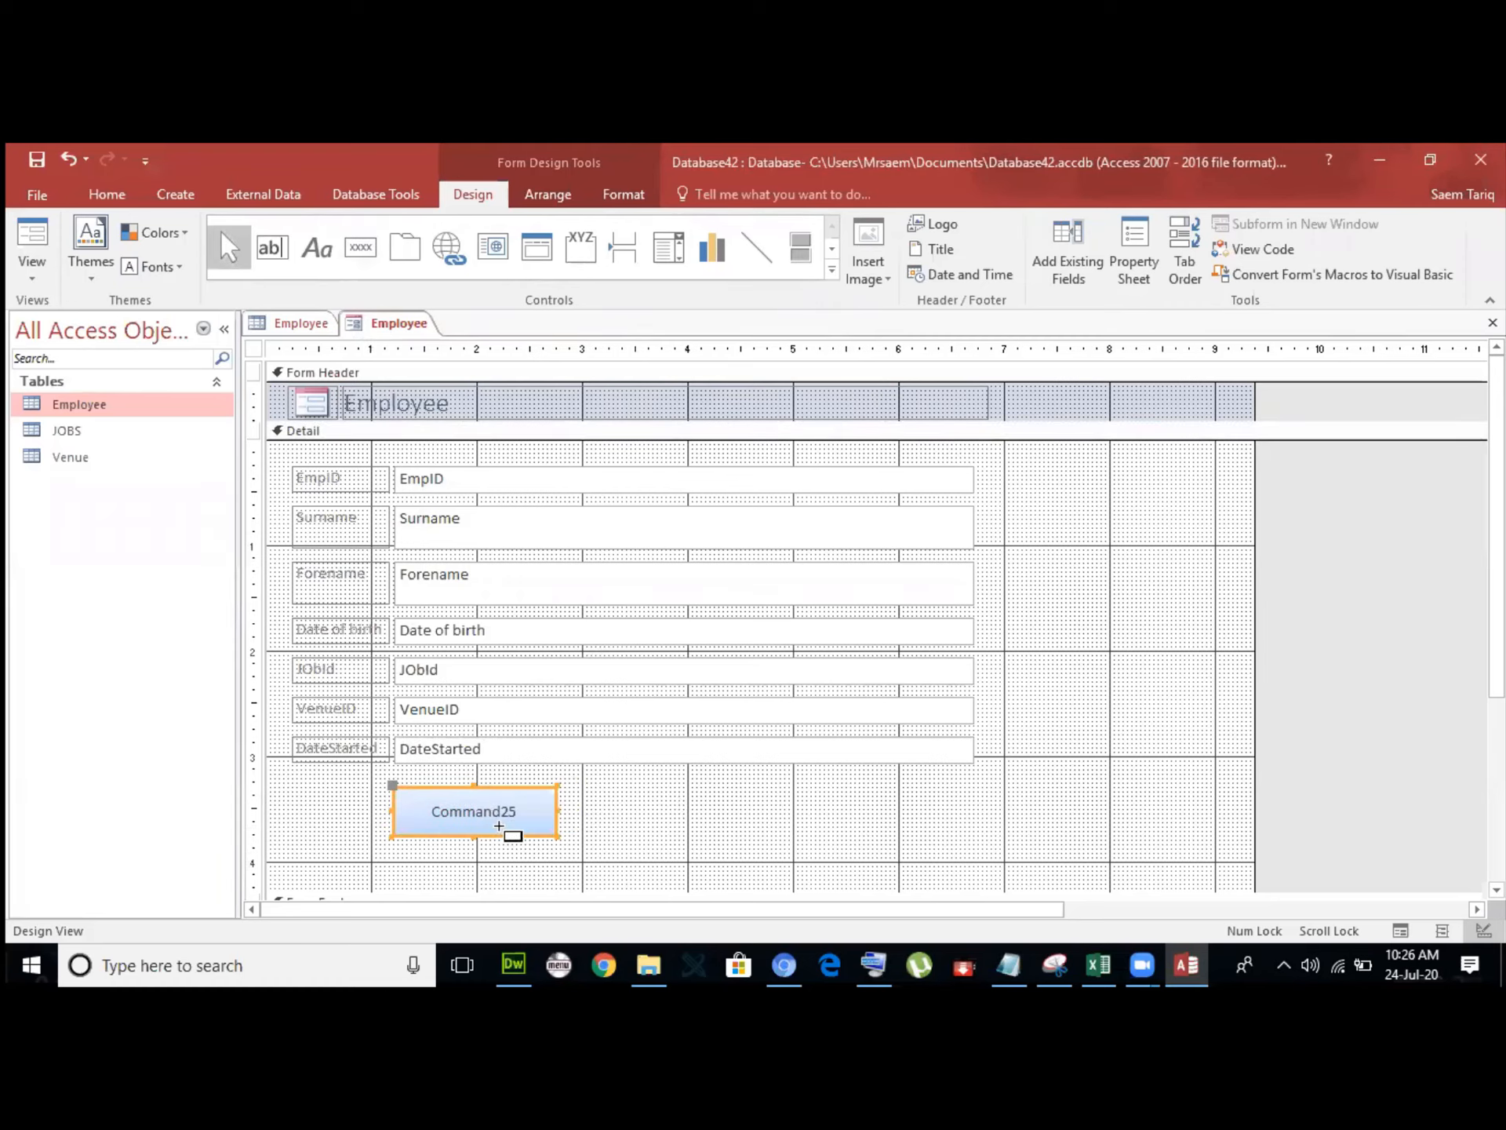
key("Delete")
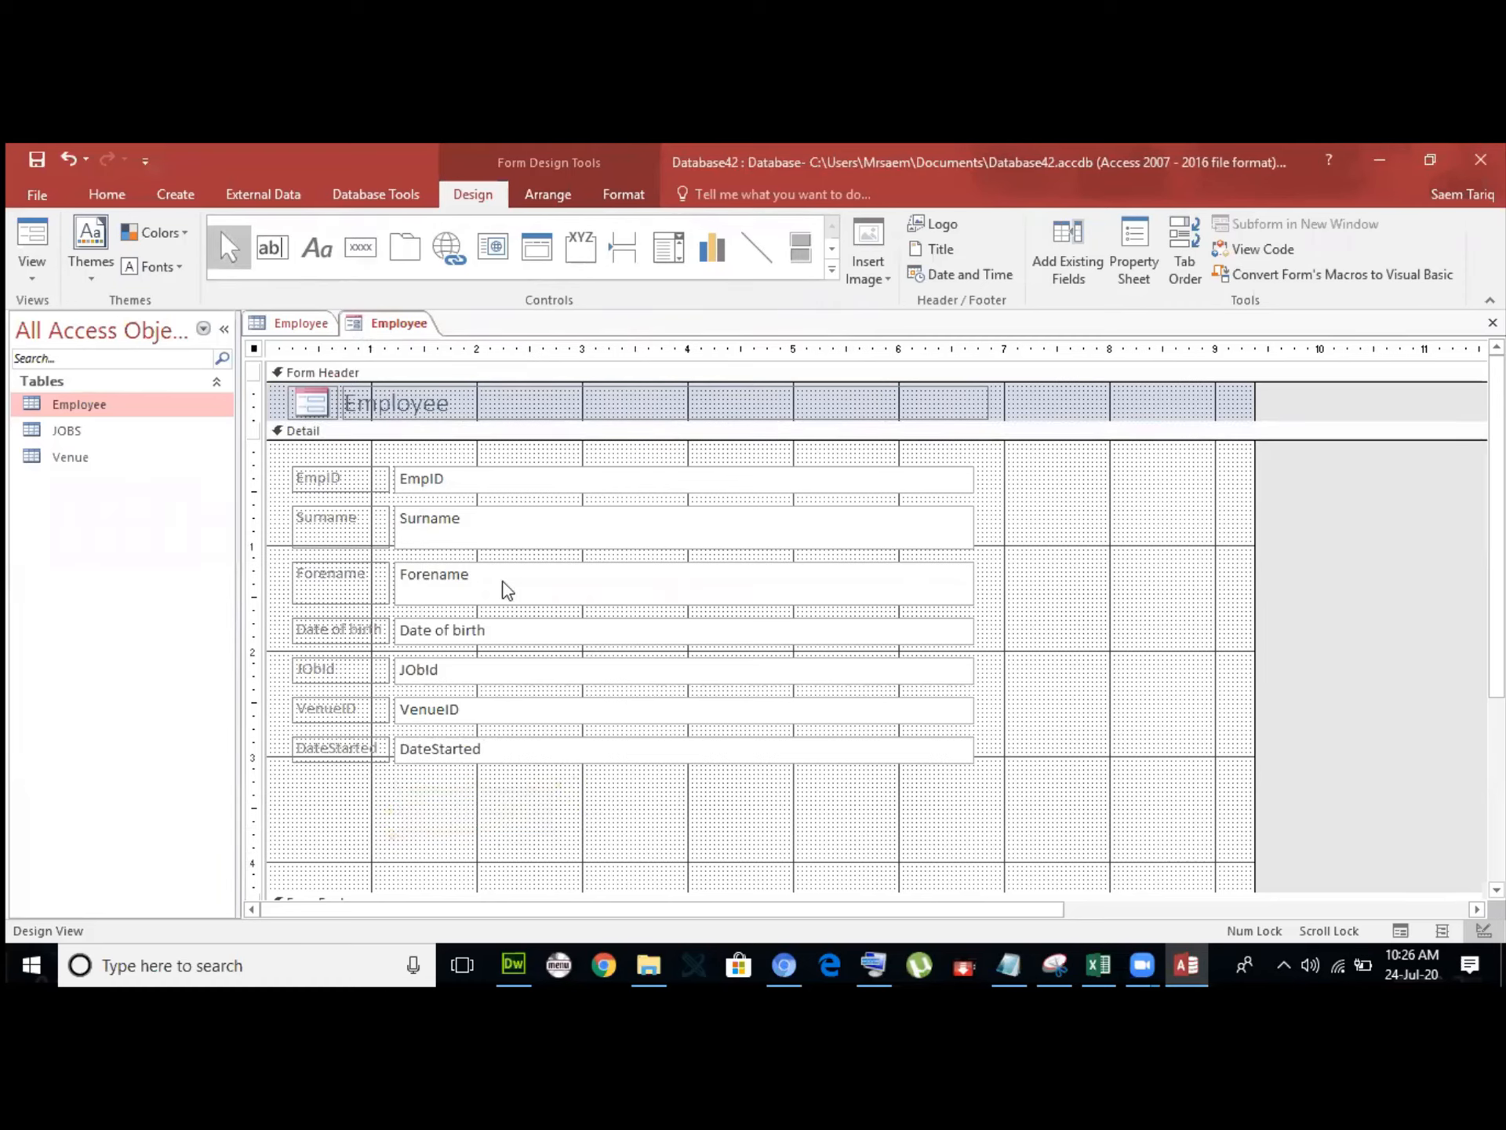
Turn on Use Control Wizards for the form controls.
left_click(831, 271)
left_click(858, 308)
left_click(831, 273)
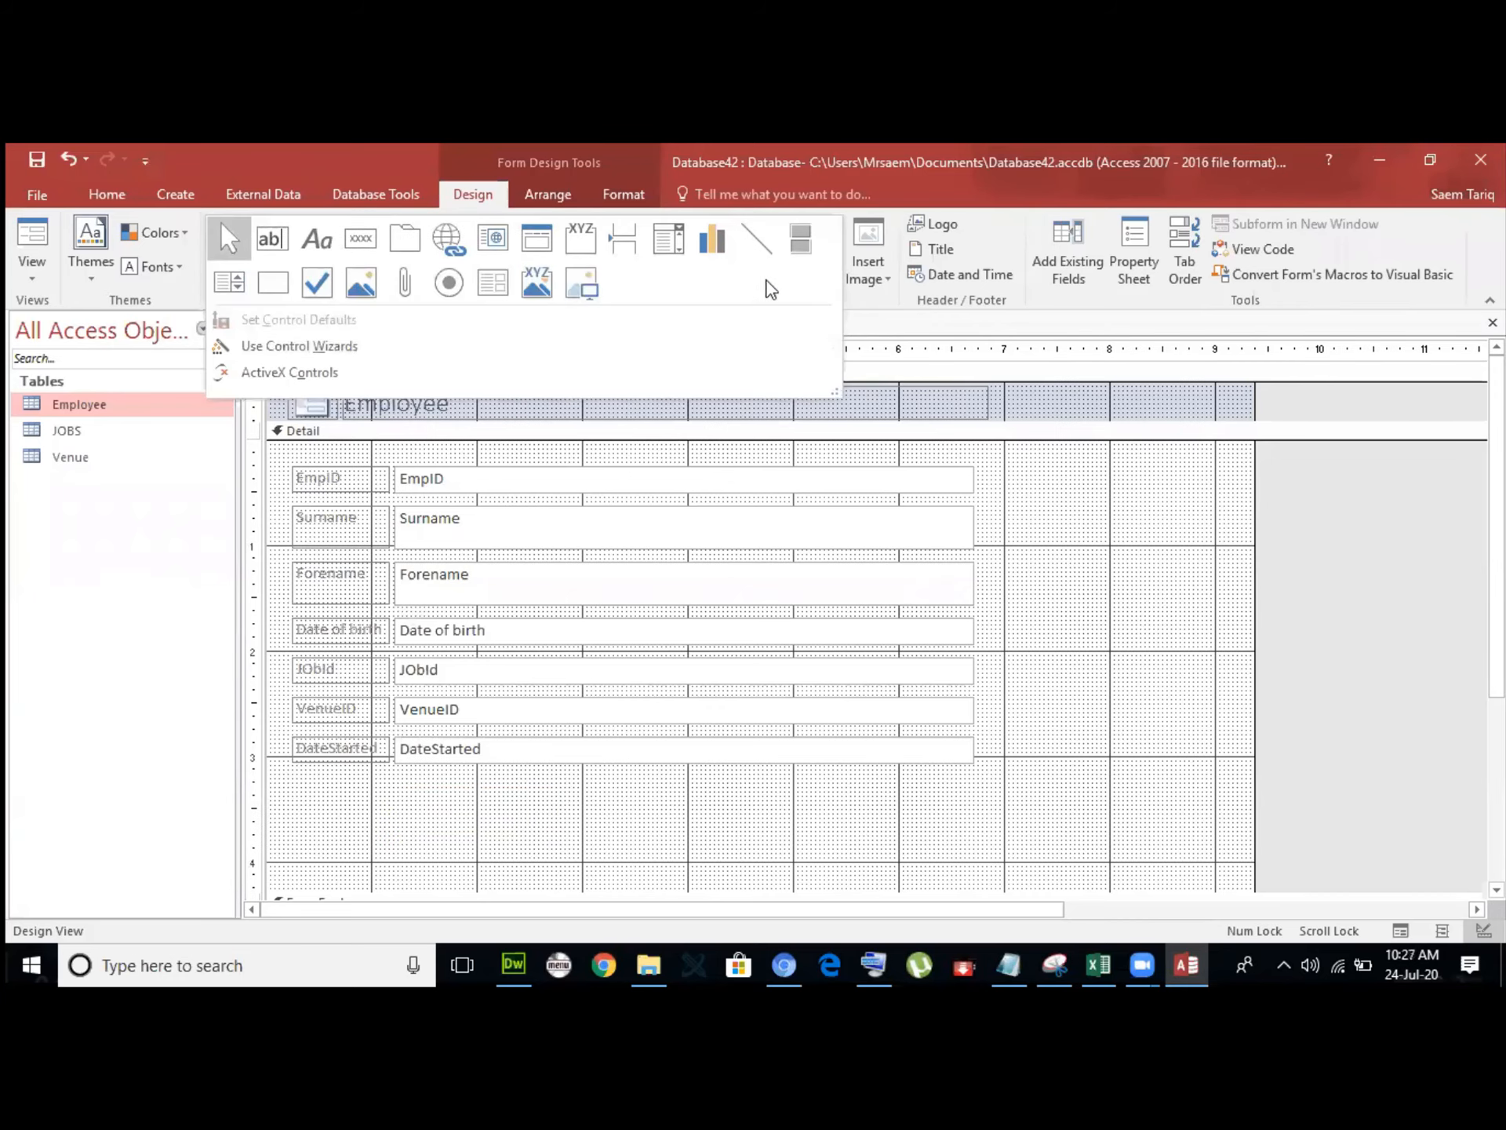
left_click(282, 347)
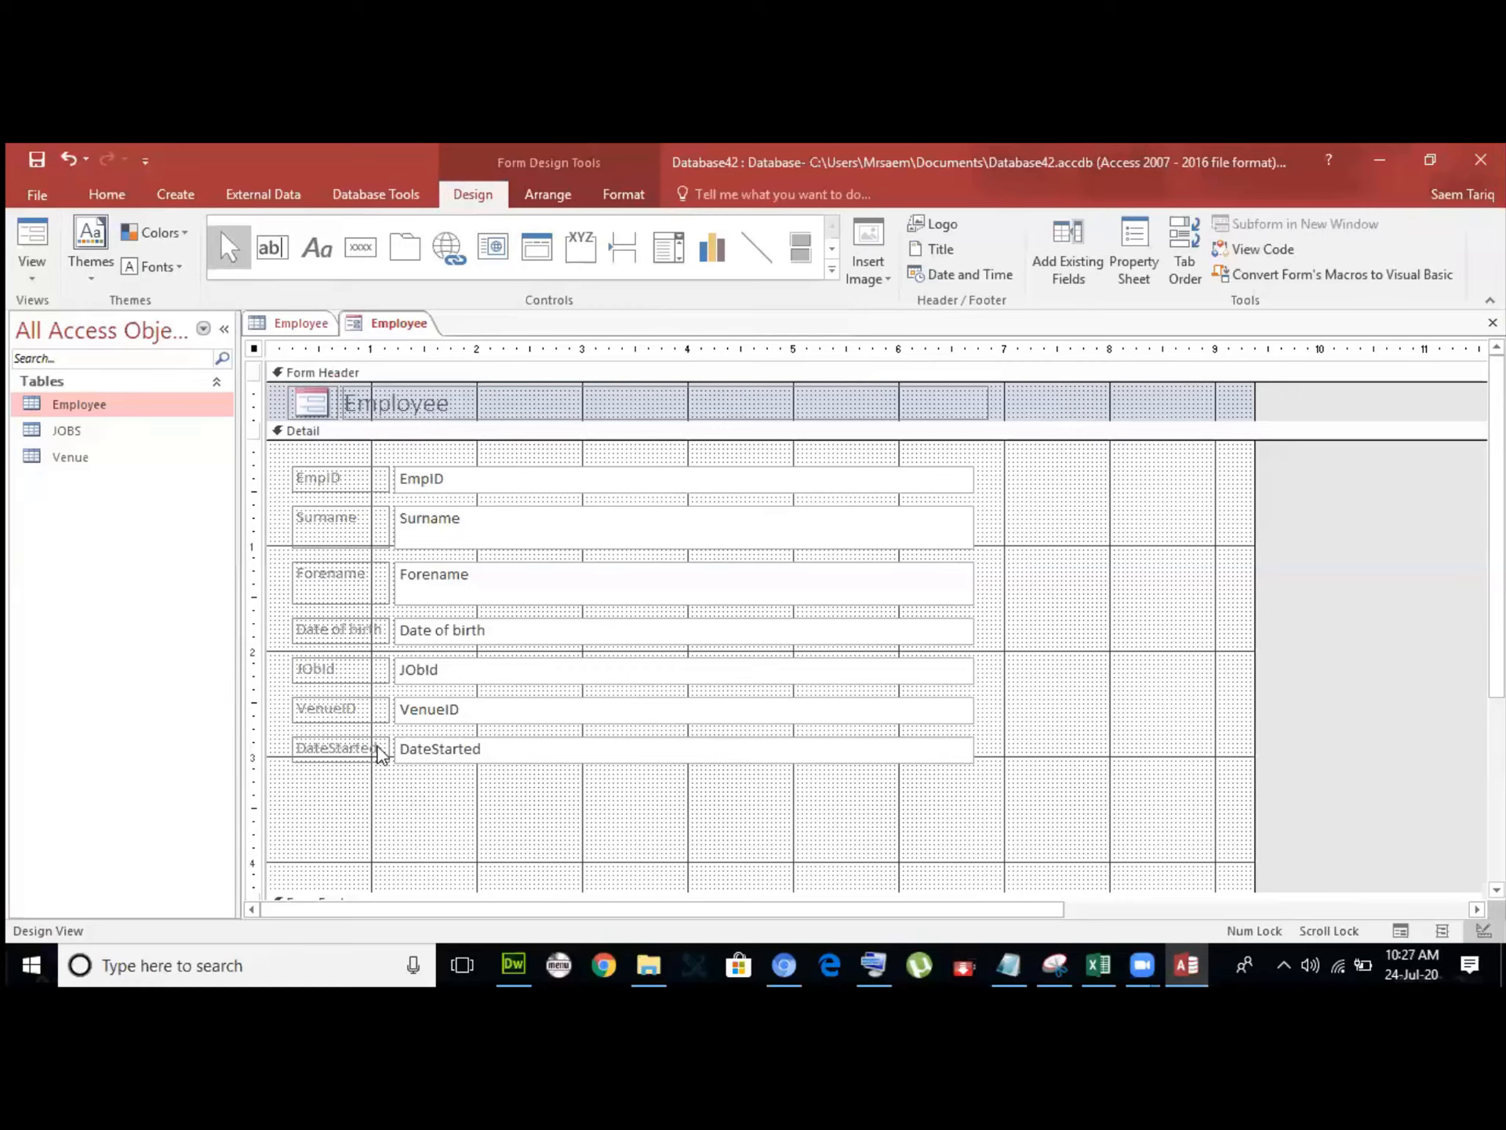
Draw a command button below the DateStarted field and assign it the Record Navigation action Go To First Record.
left_click(371, 241)
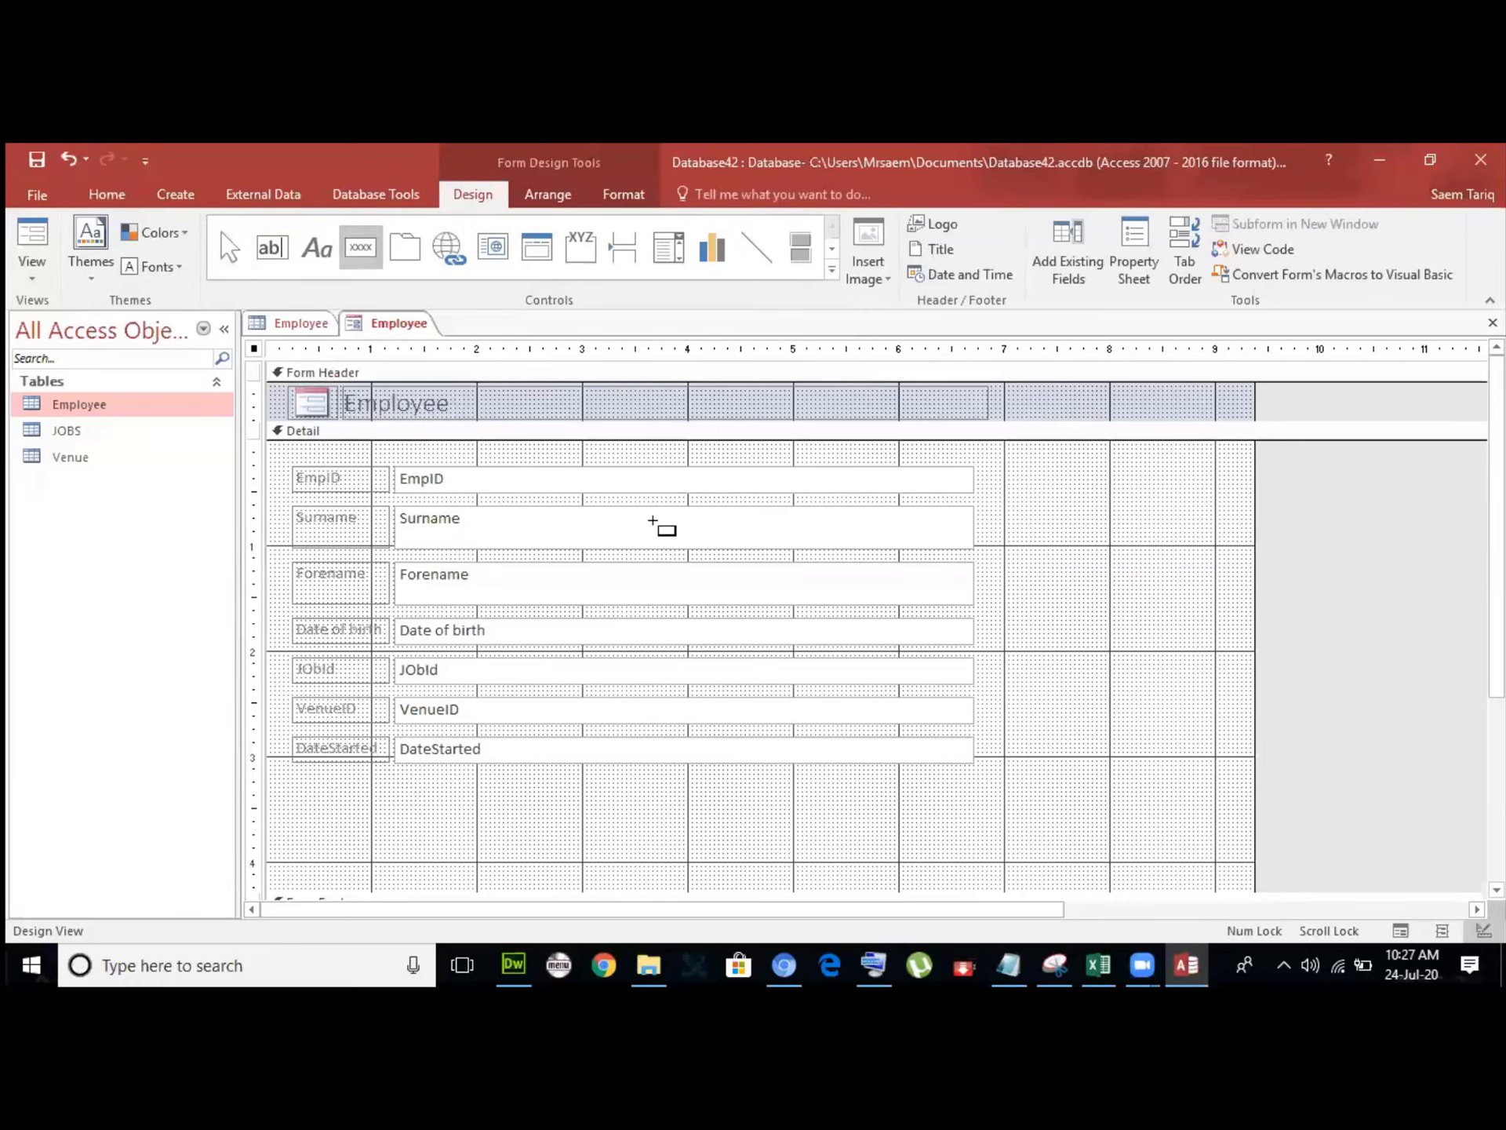
left_click(832, 270)
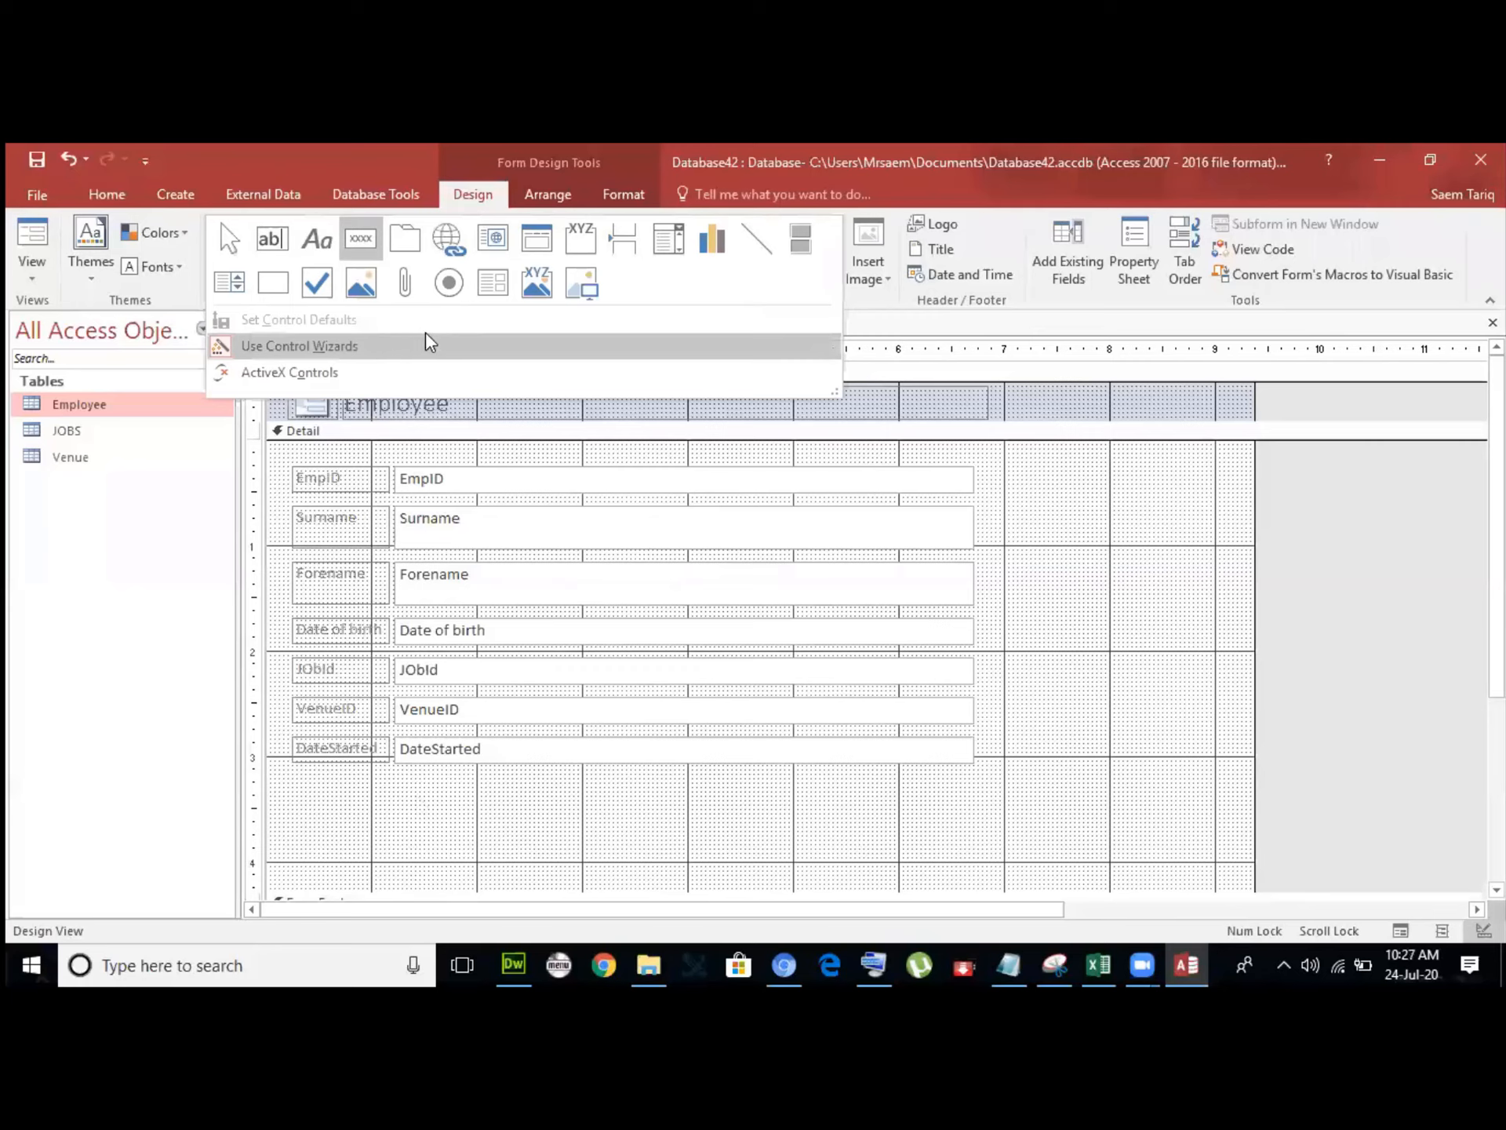
left_click(405, 774)
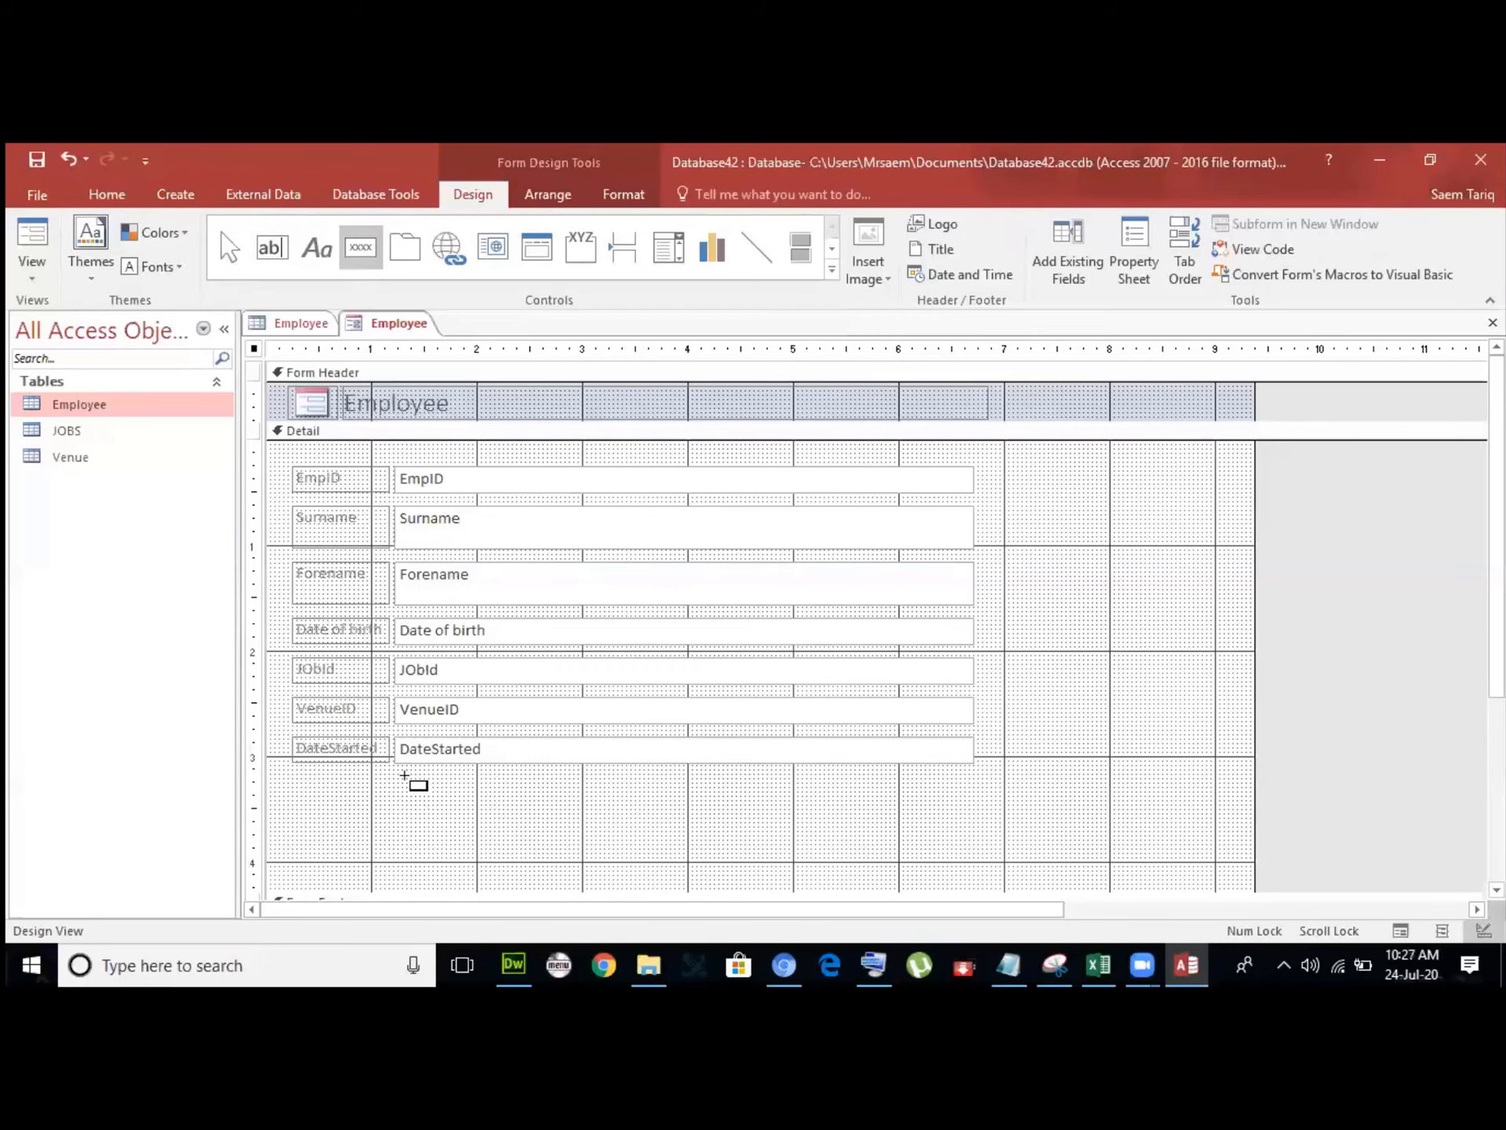
left_click_drag(403, 776, 533, 816)
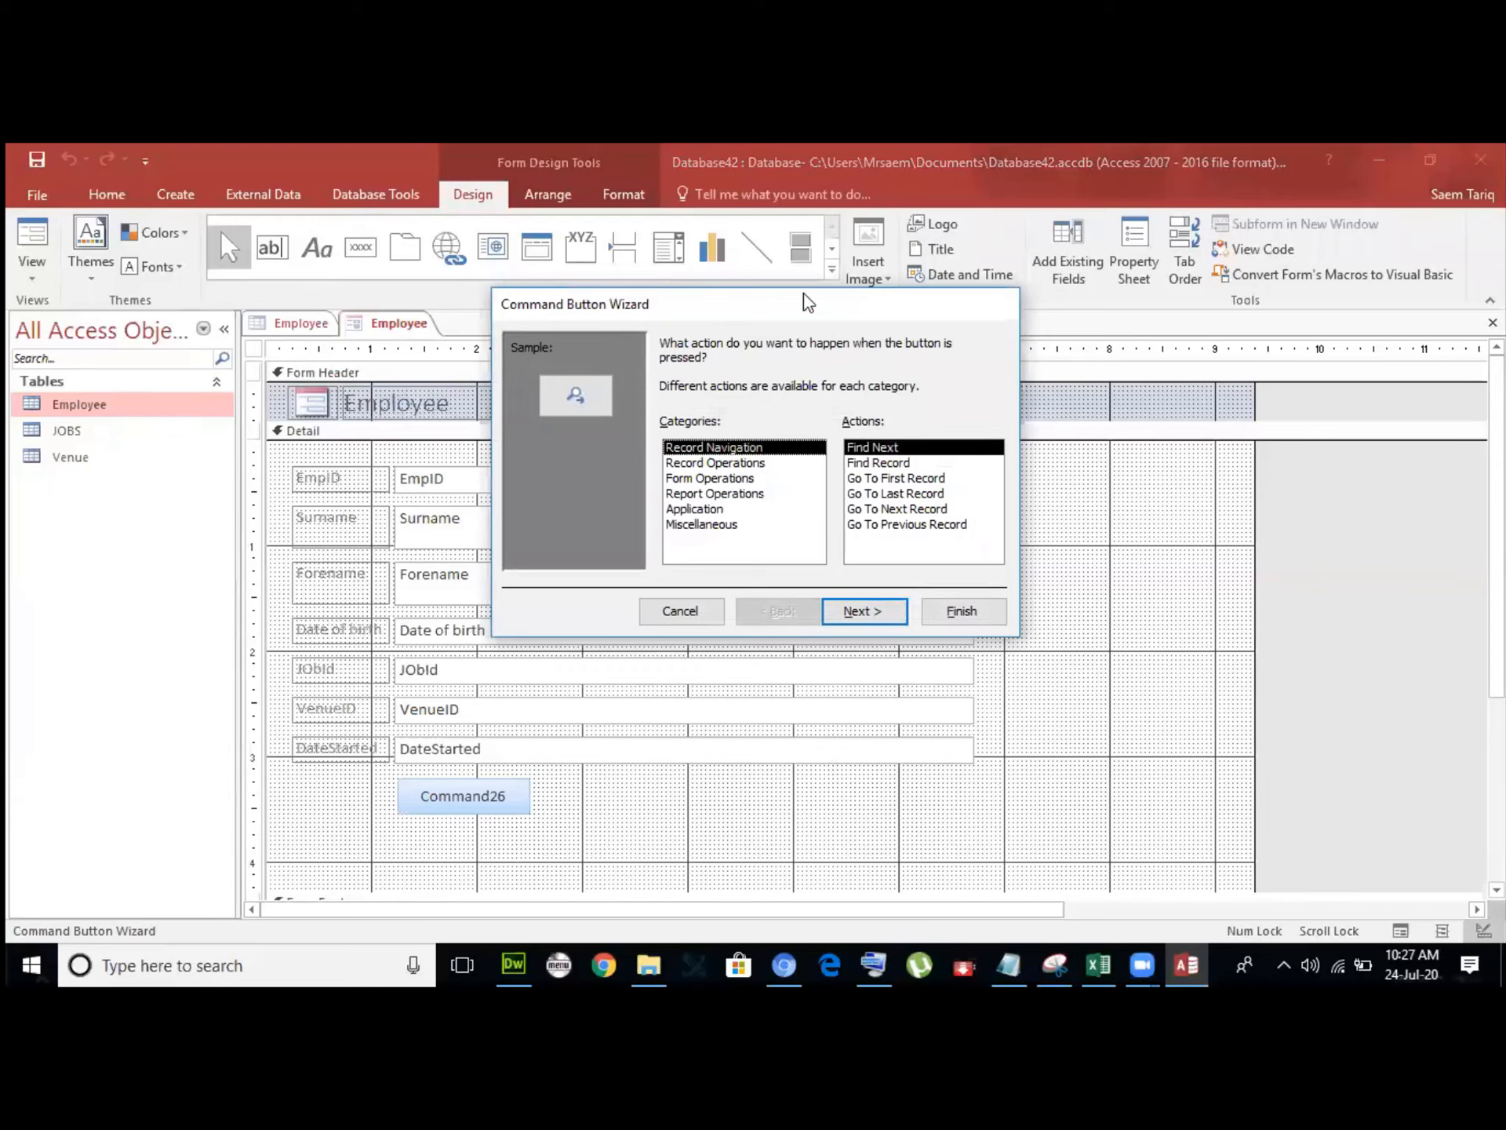
left_click_drag(803, 294, 766, 328)
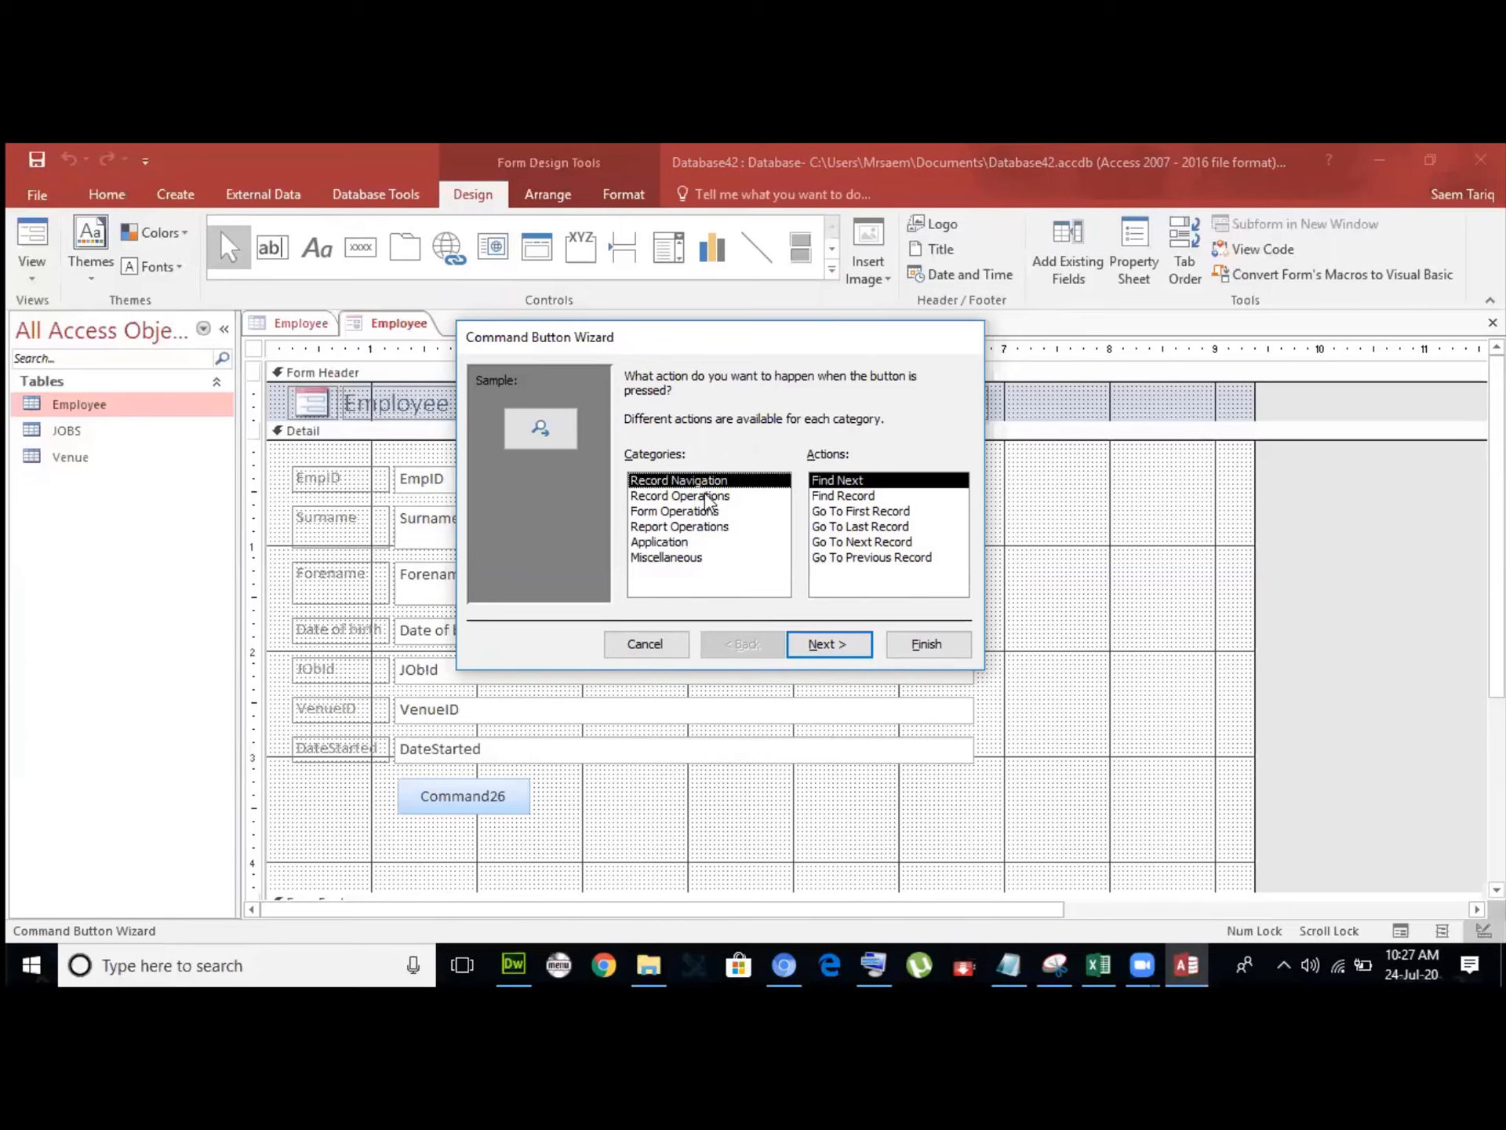
left_click(871, 515)
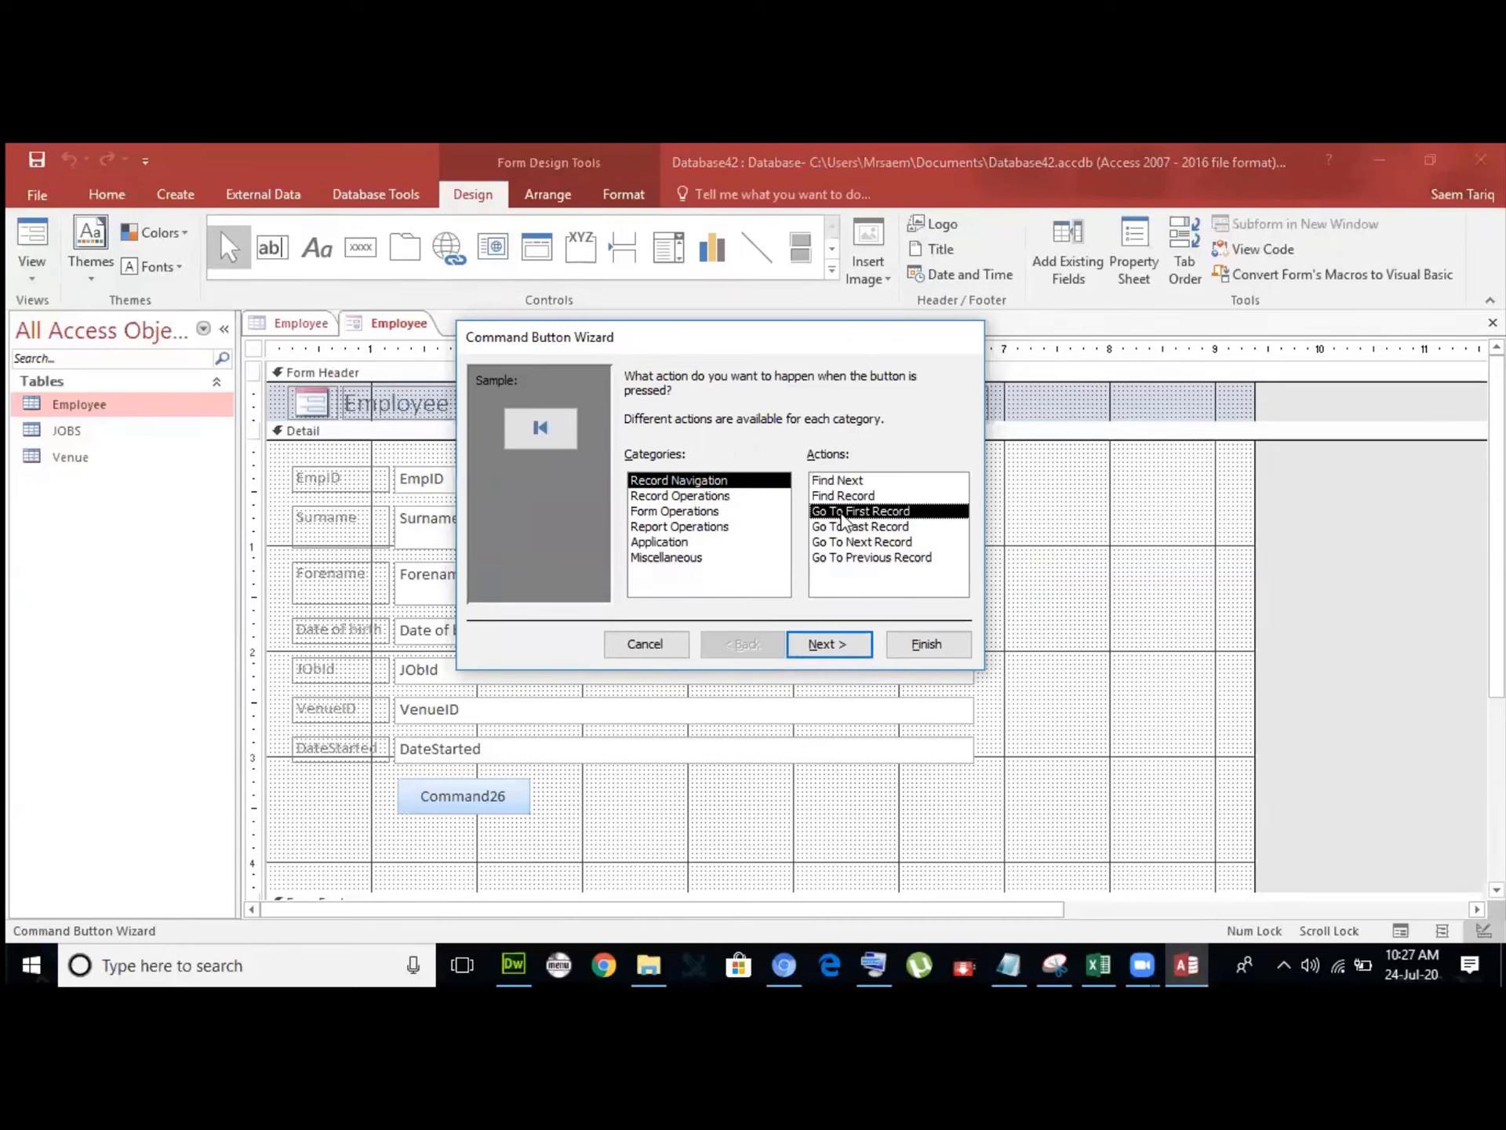
Give the new command button the text First Record instead of a picture, keep its default name and finish the wizard.
left_click(836, 653)
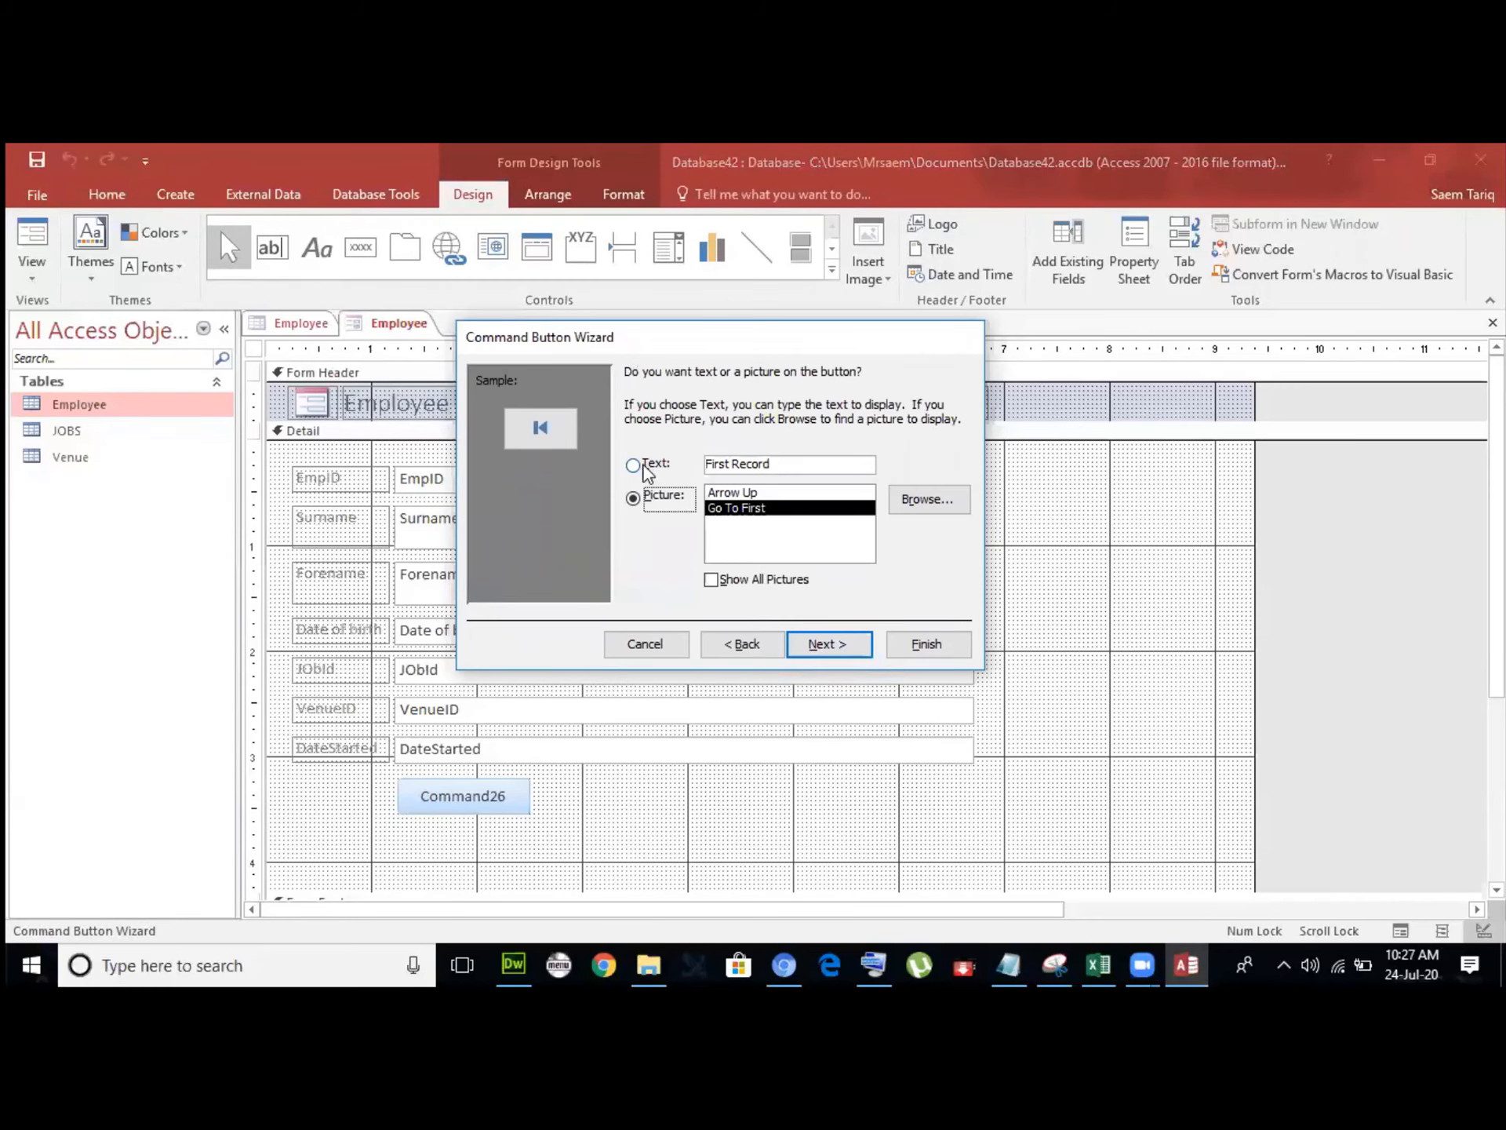
left_click(634, 464)
left_click_drag(808, 471, 706, 464)
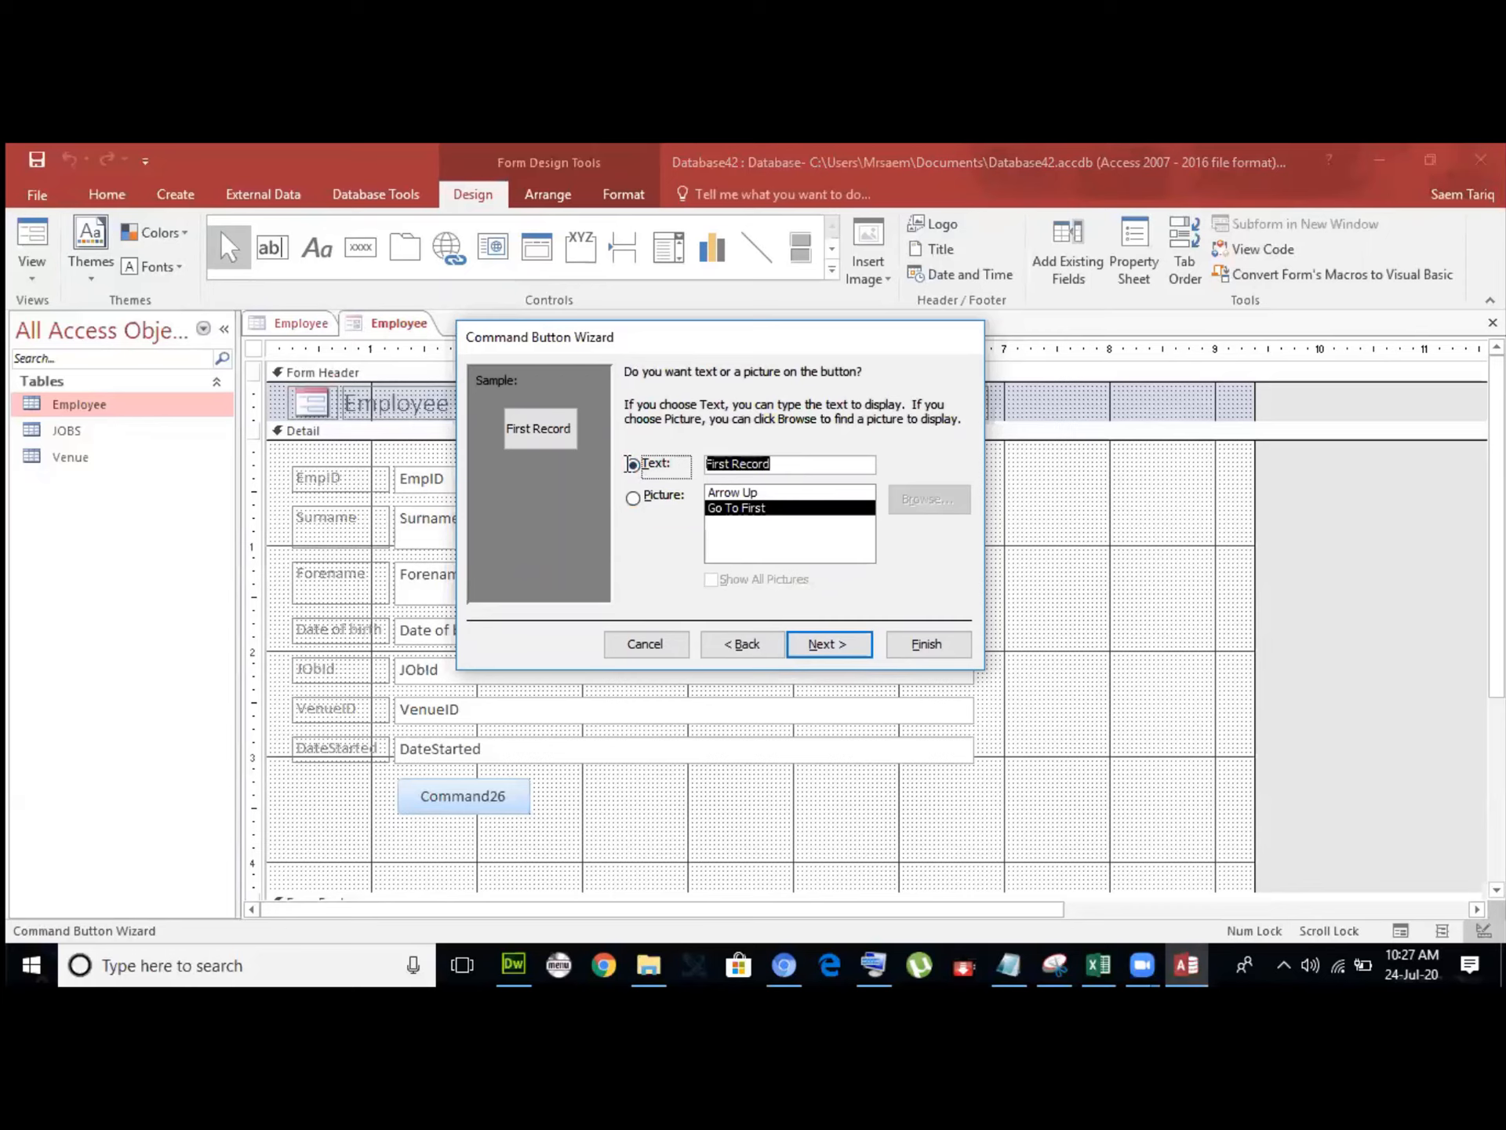
left_click(836, 648)
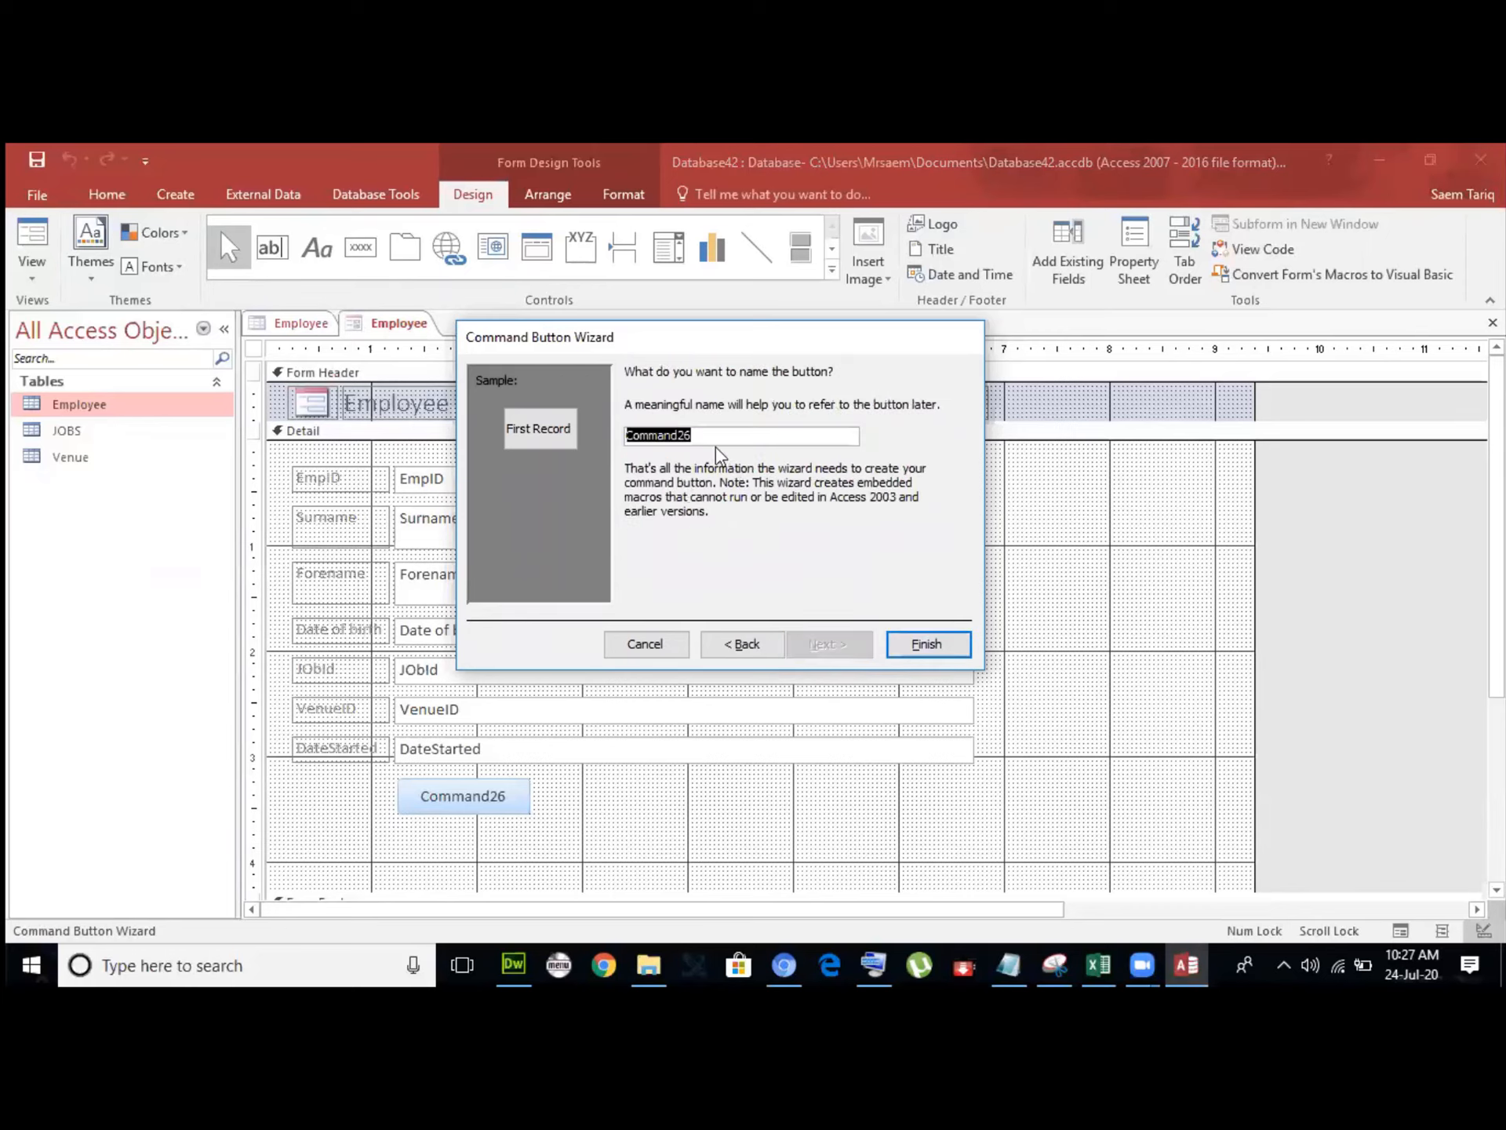
left_click(927, 645)
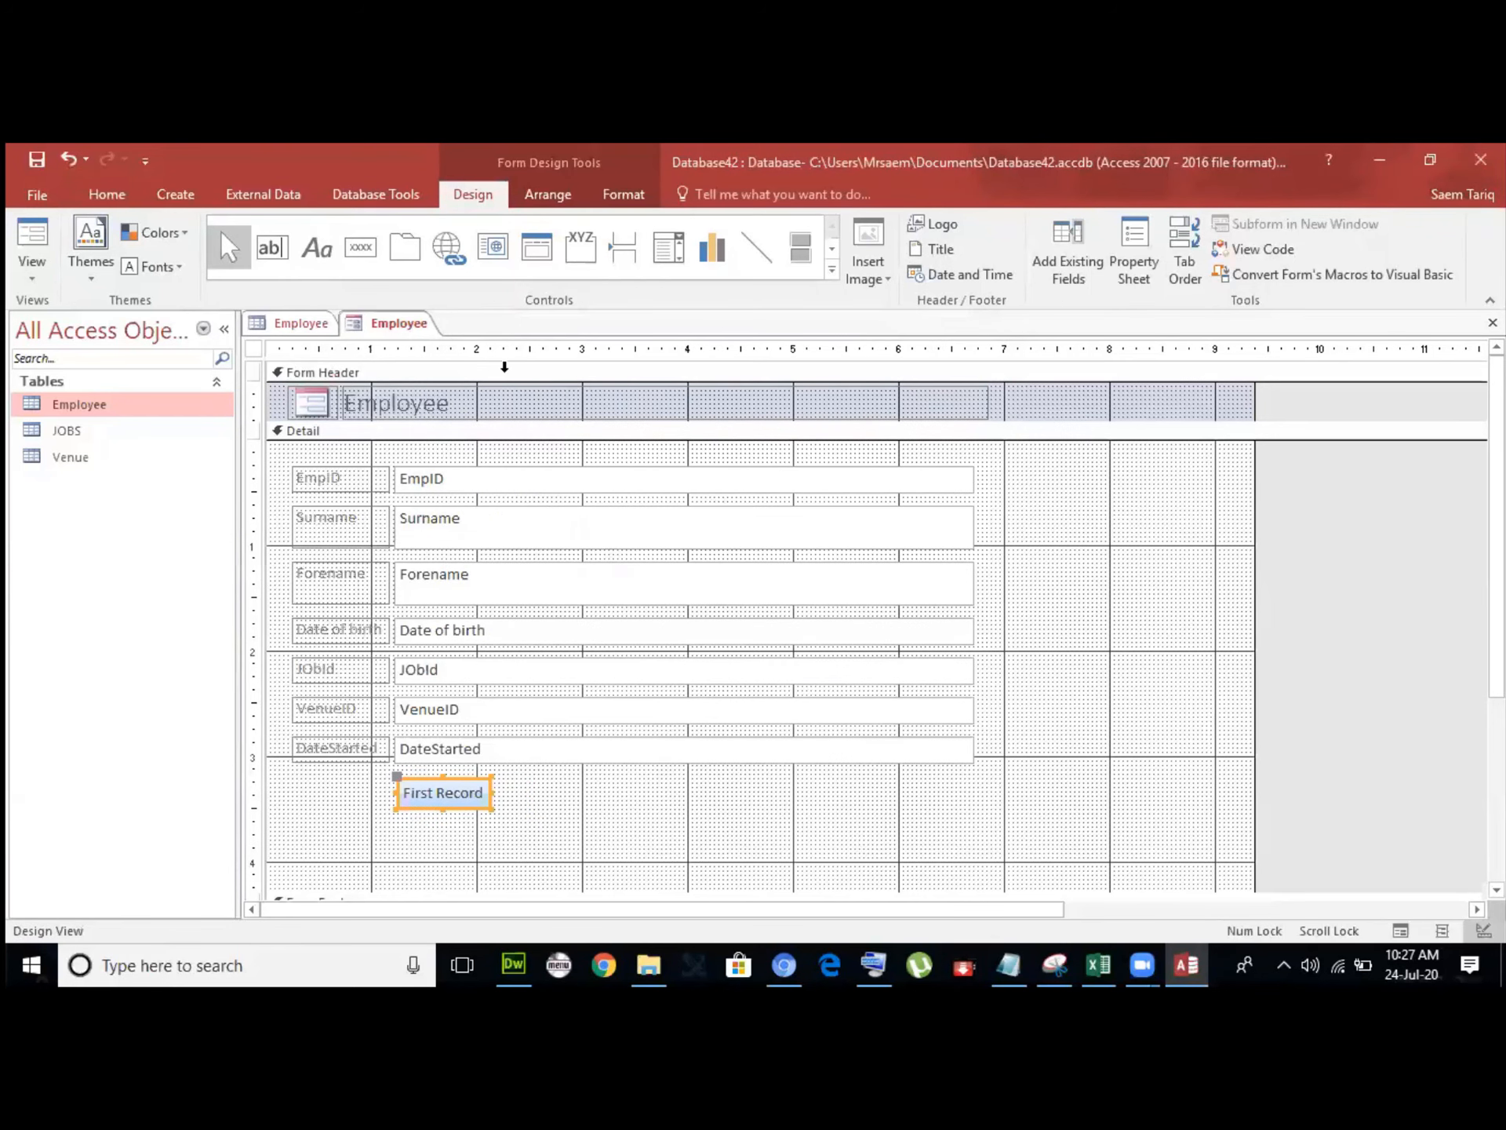
Add a Go To Last Record command button beside First Record, showing the text Last Record.
left_click(365, 244)
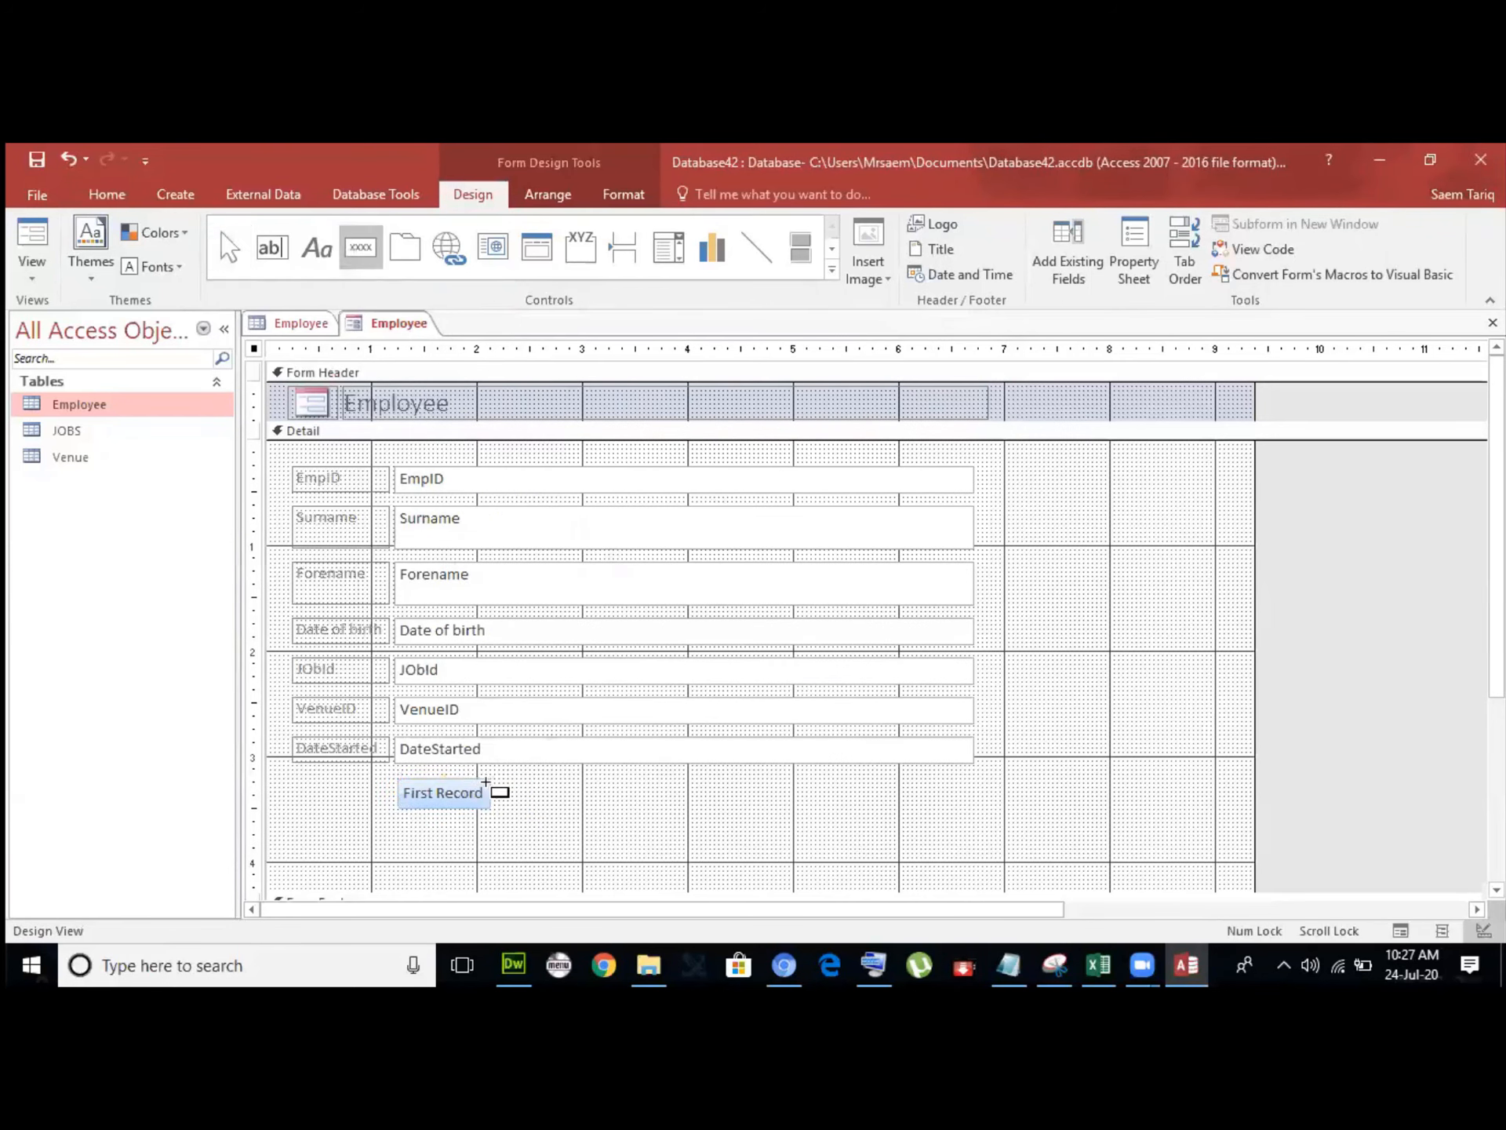
left_click_drag(490, 779, 591, 811)
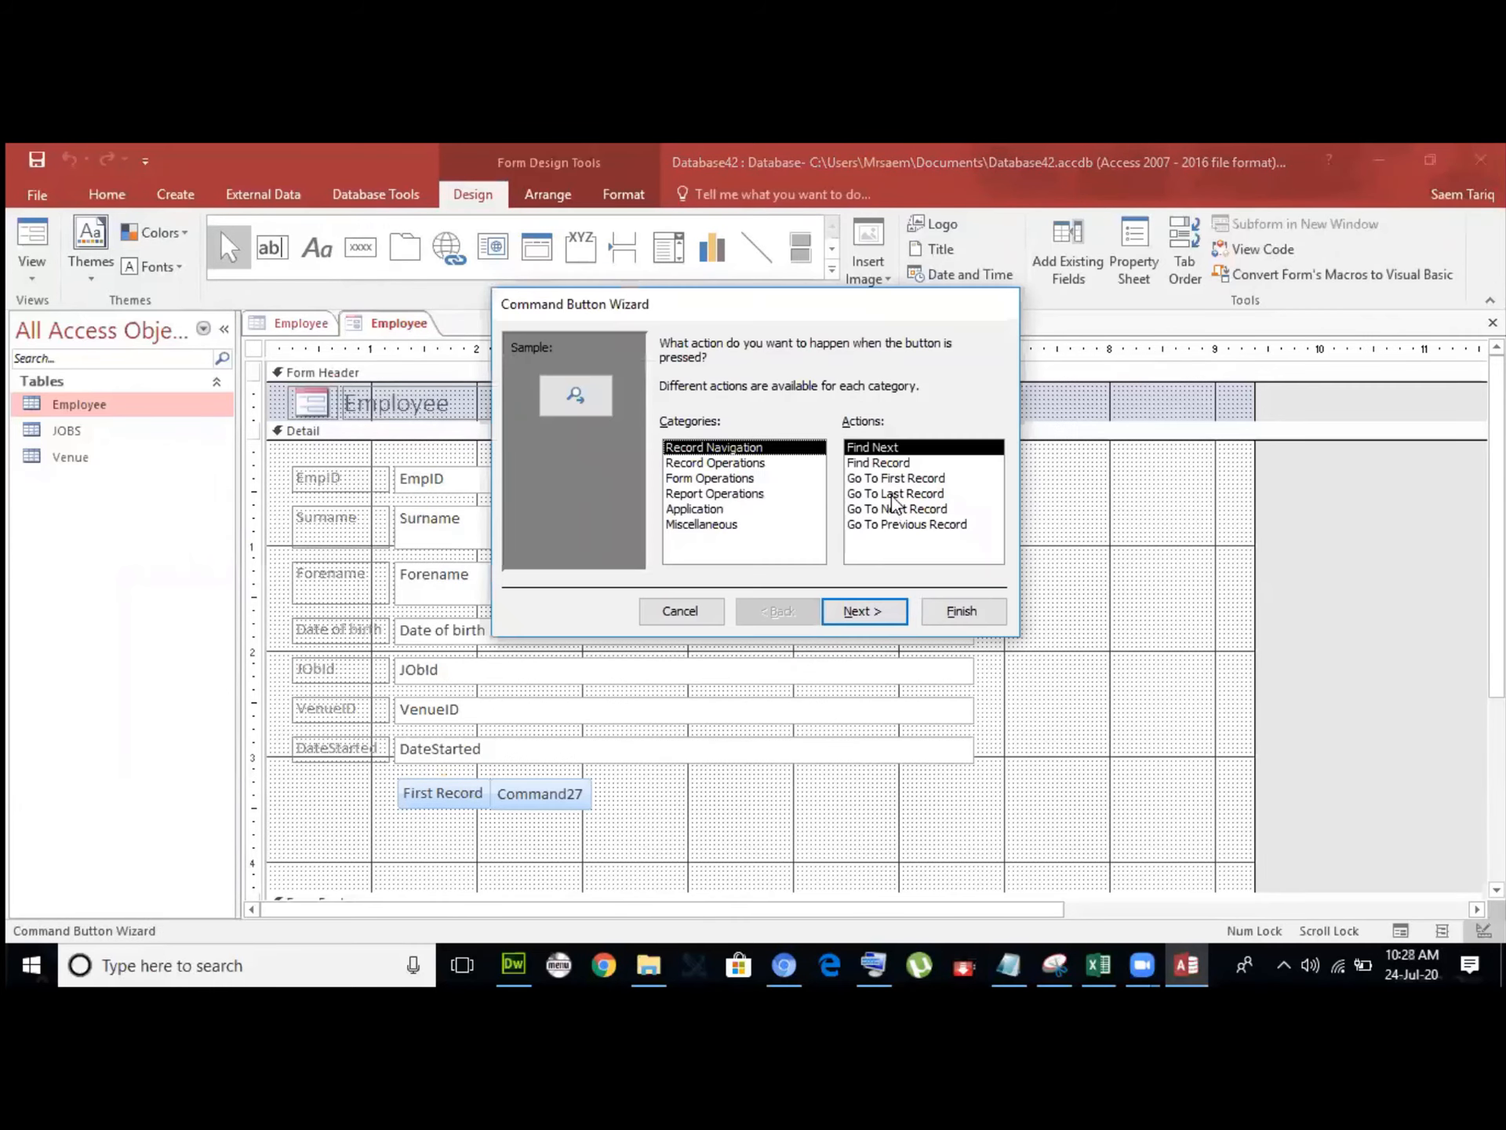
left_click(894, 495)
left_click(872, 607)
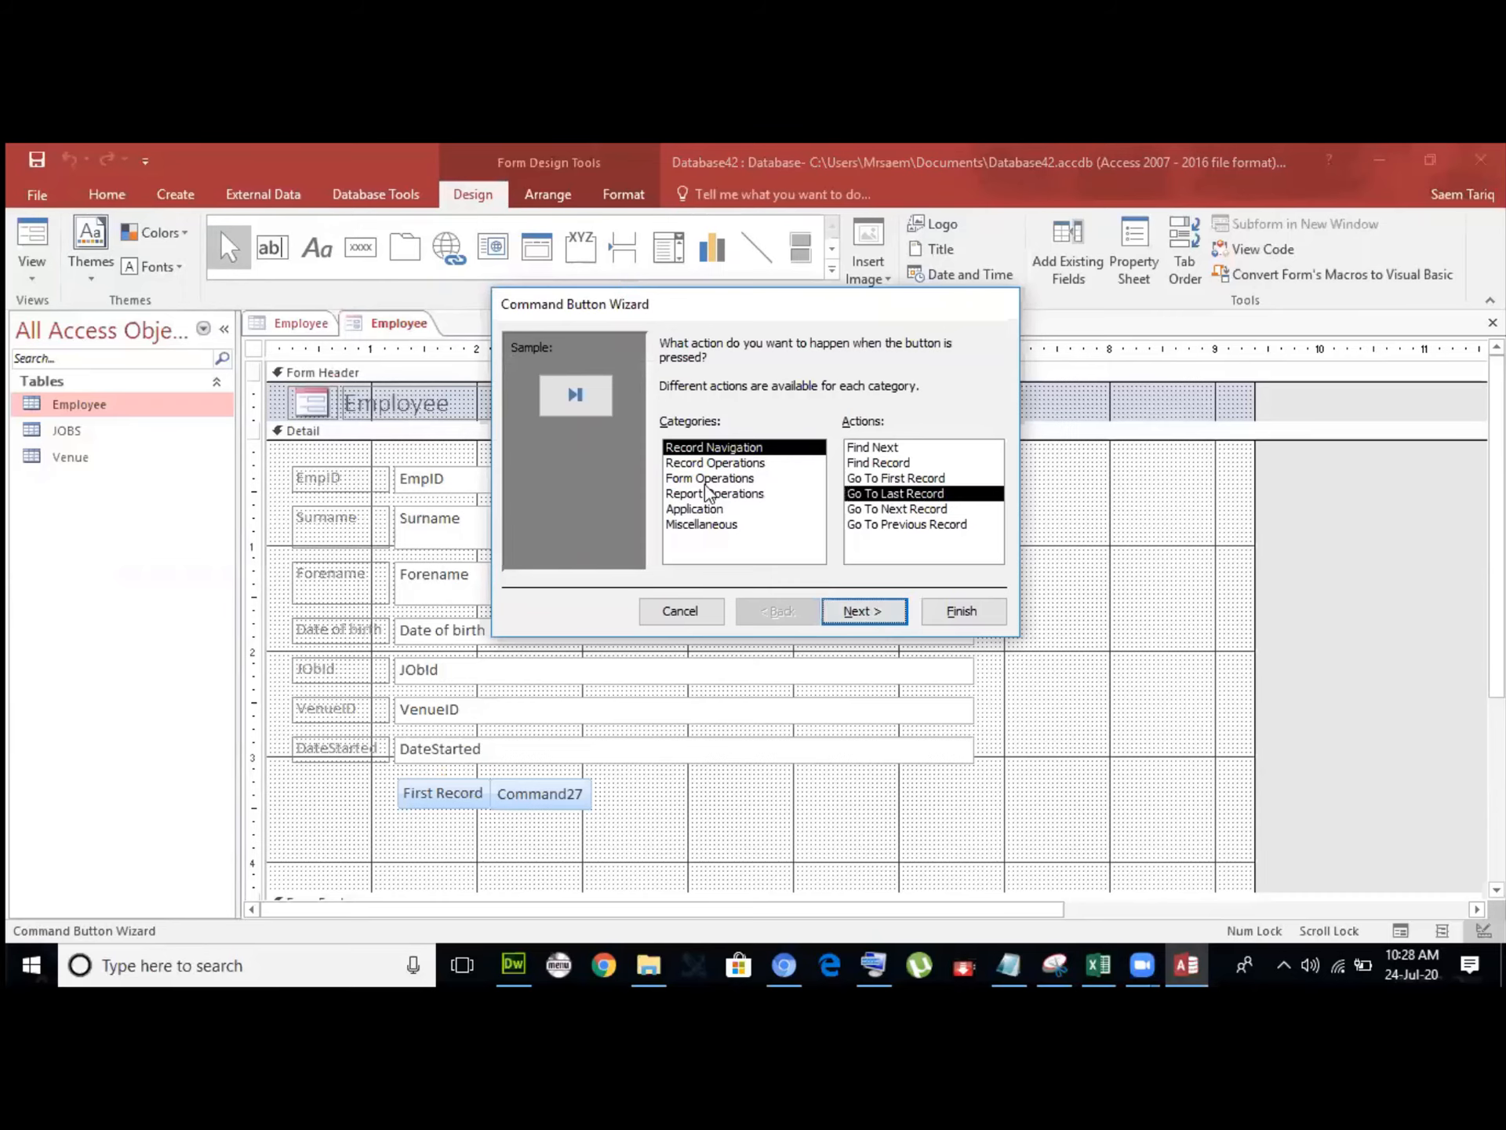
left_click(852, 608)
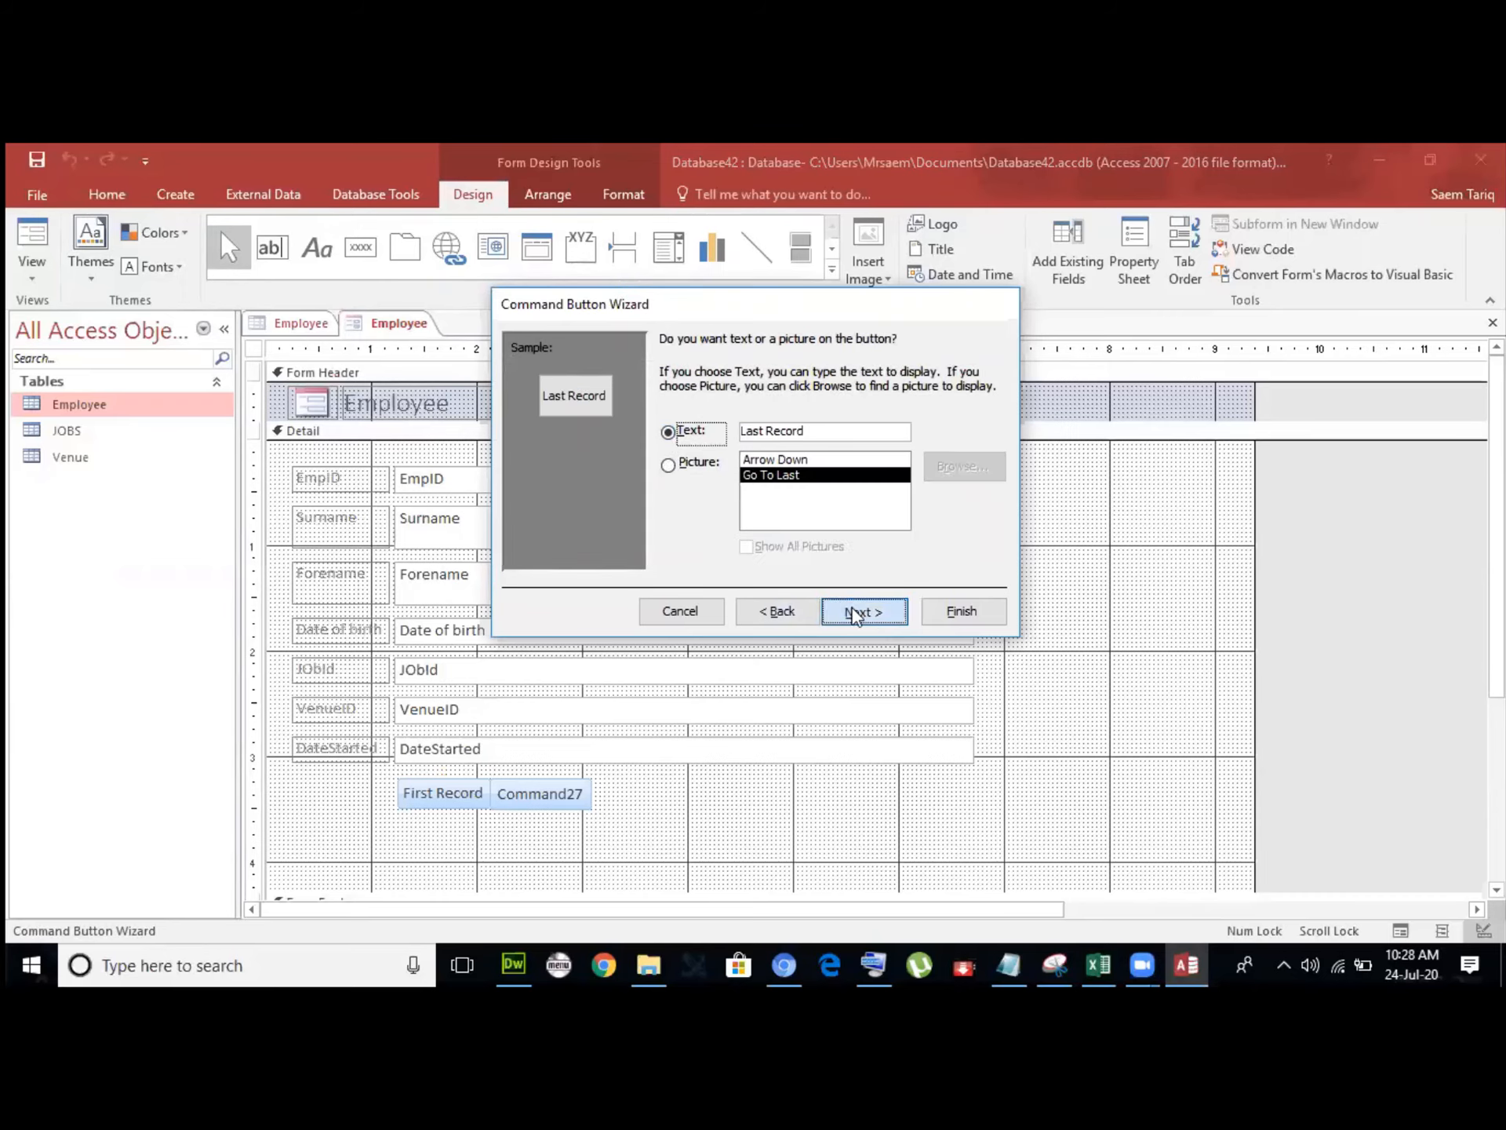
left_click(936, 603)
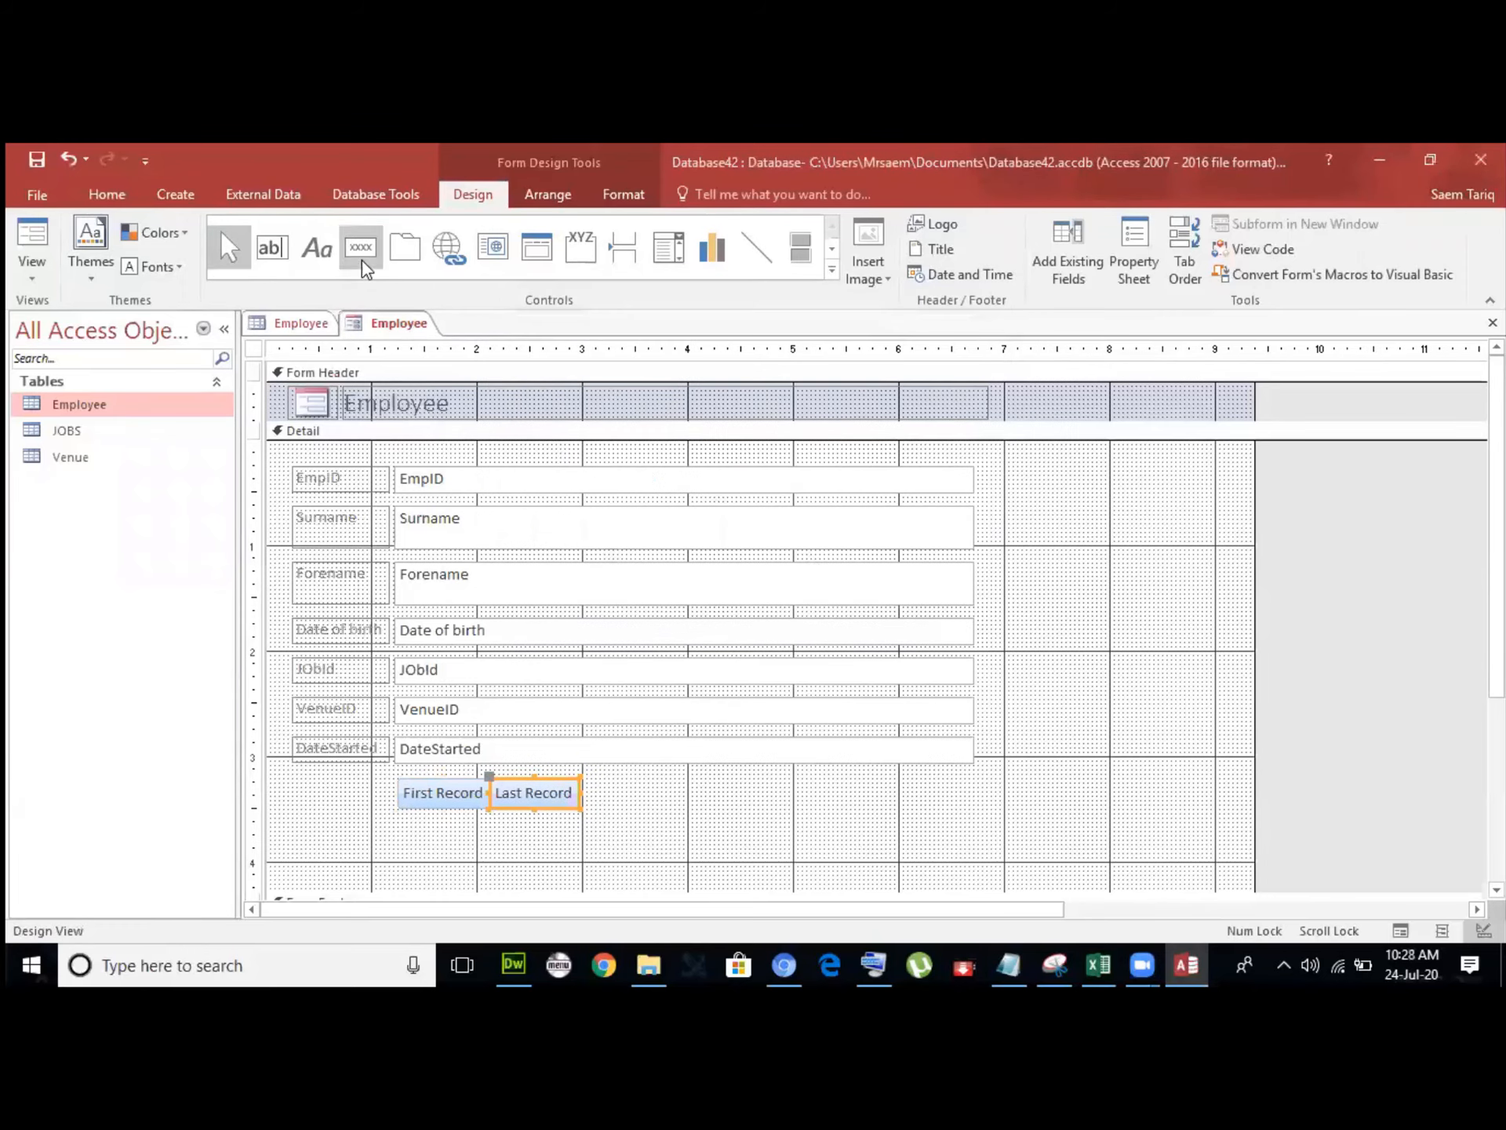
Add a Go To Next Record command button with the text Next Record beside Last Record and align it with the row.
left_click(361, 249)
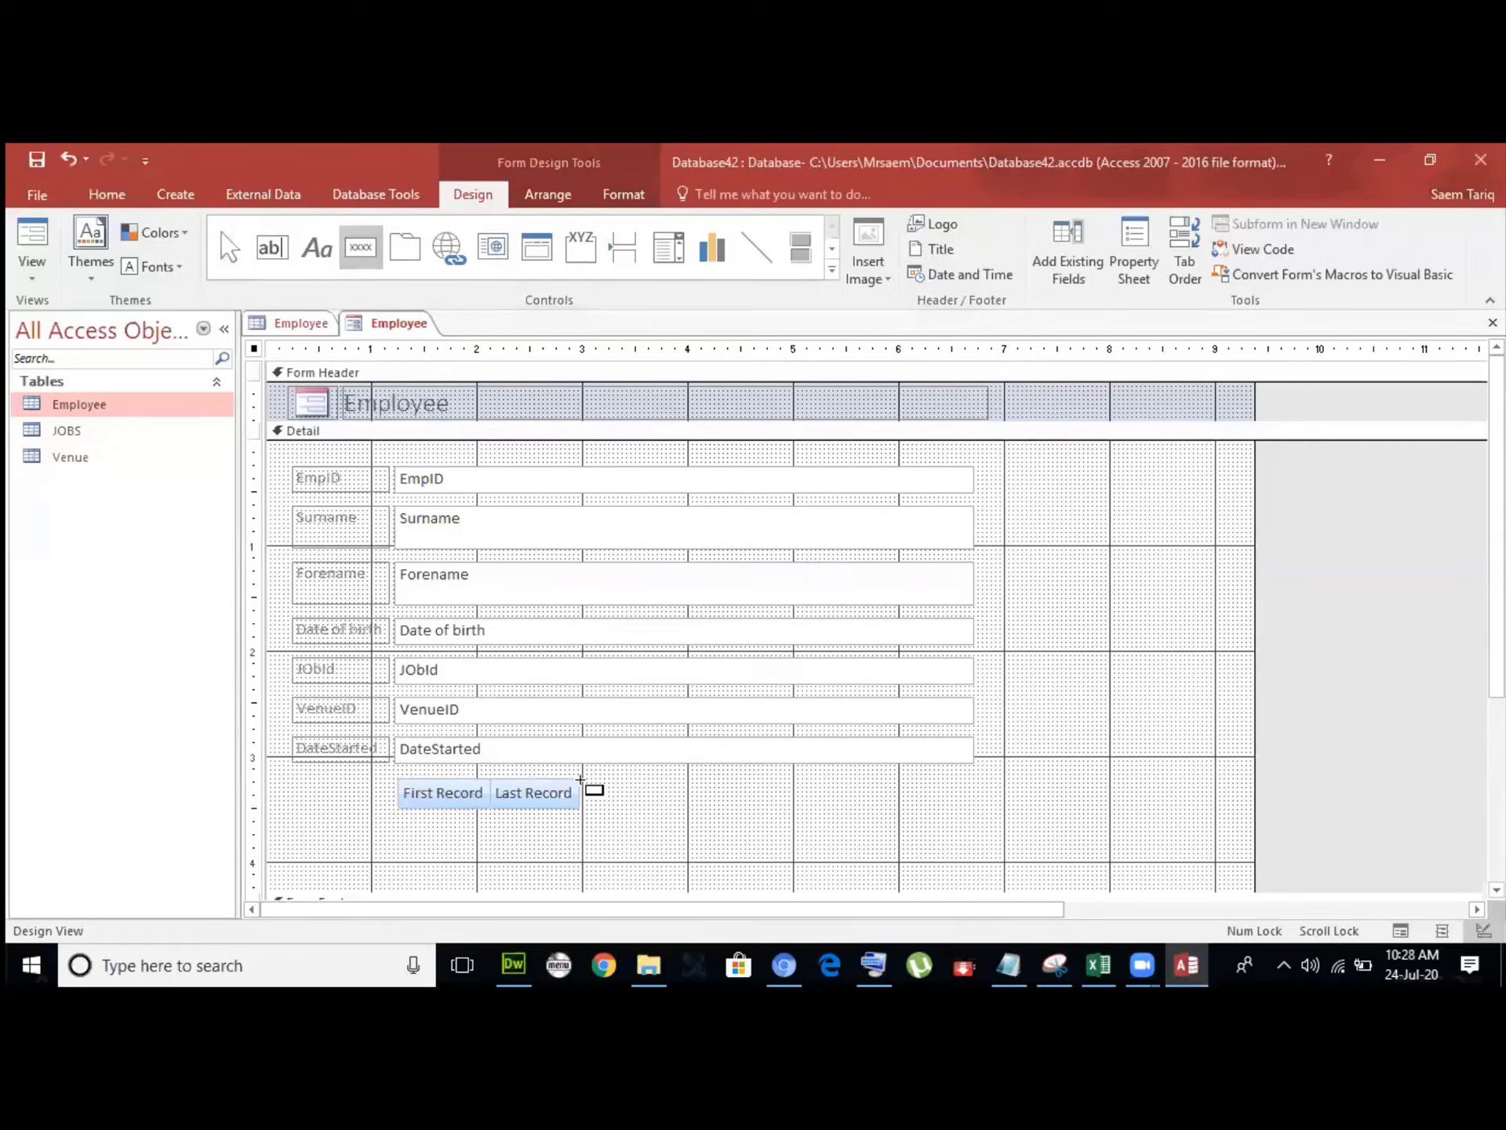
left_click_drag(582, 782, 700, 812)
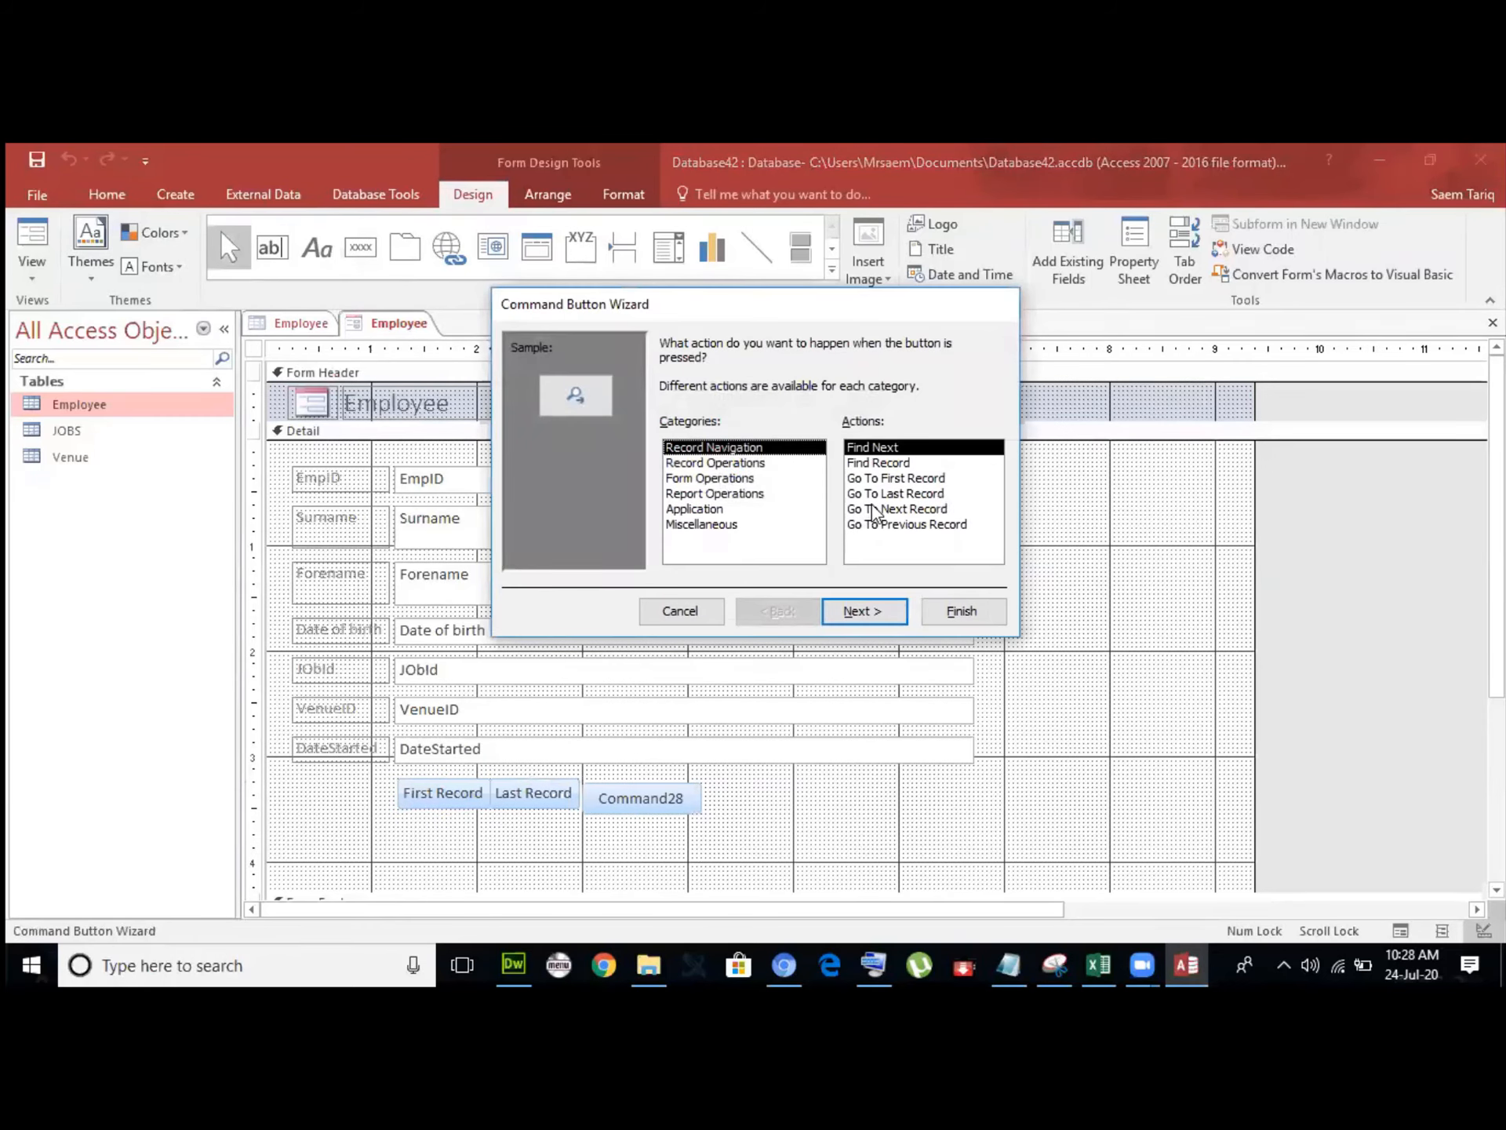
left_click(870, 510)
left_click(863, 610)
left_click(667, 431)
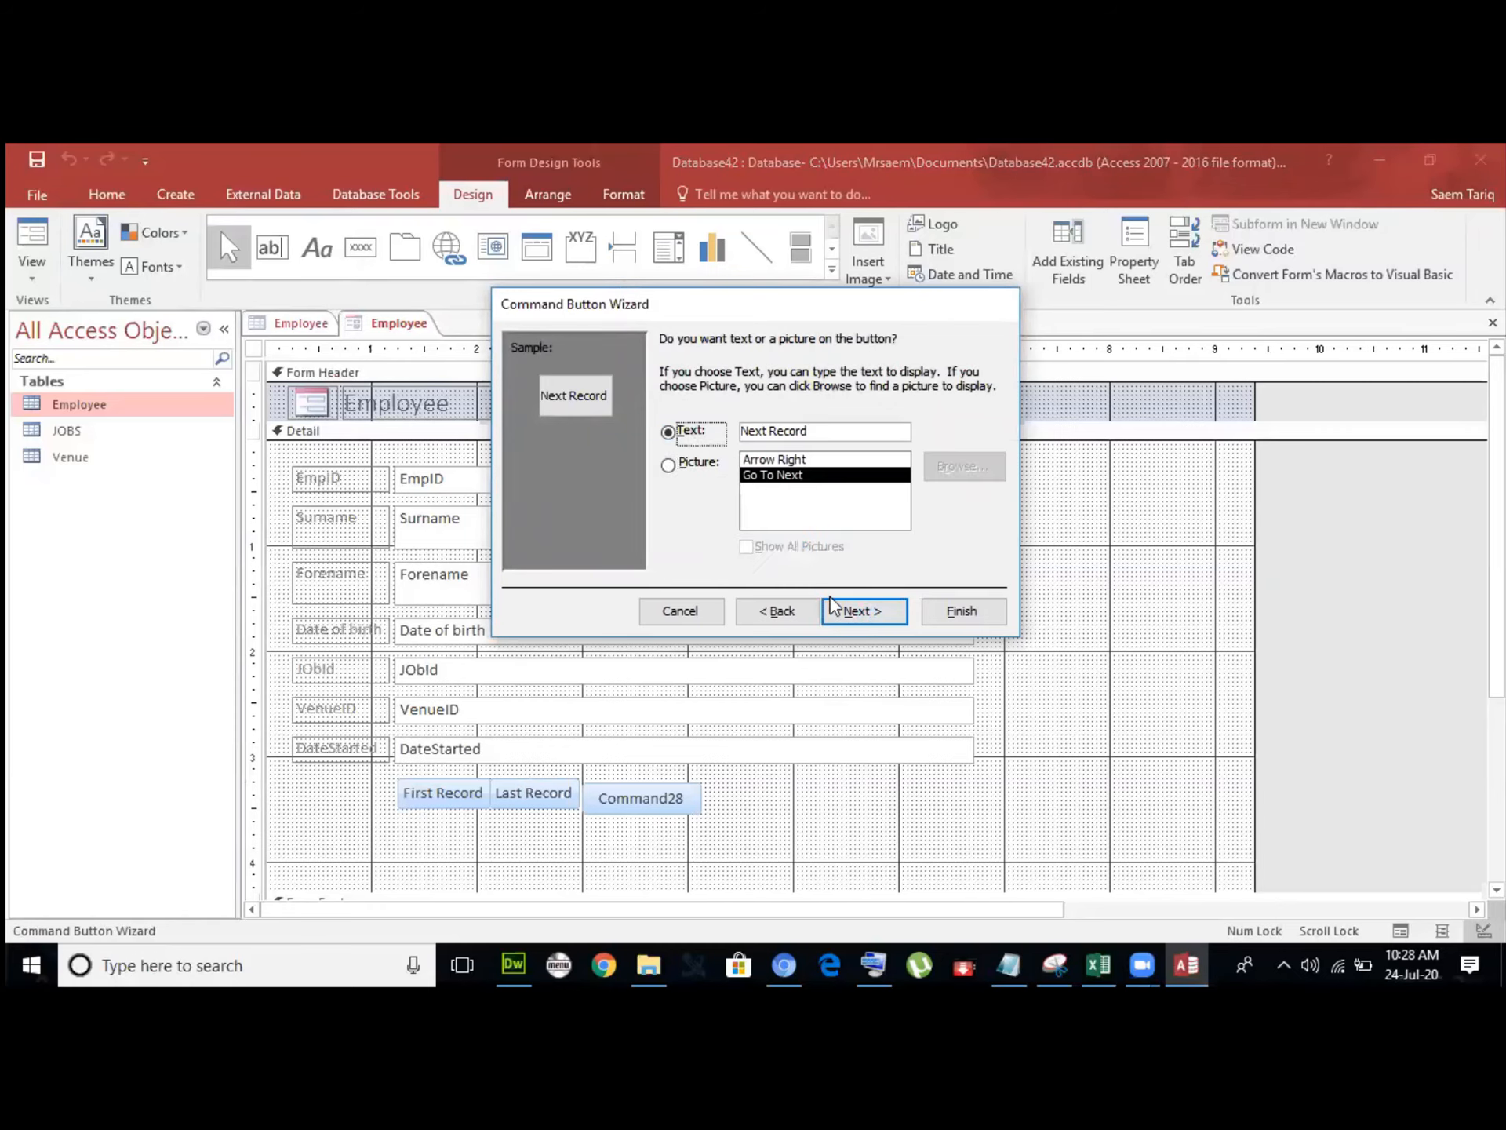
left_click(865, 610)
left_click(957, 617)
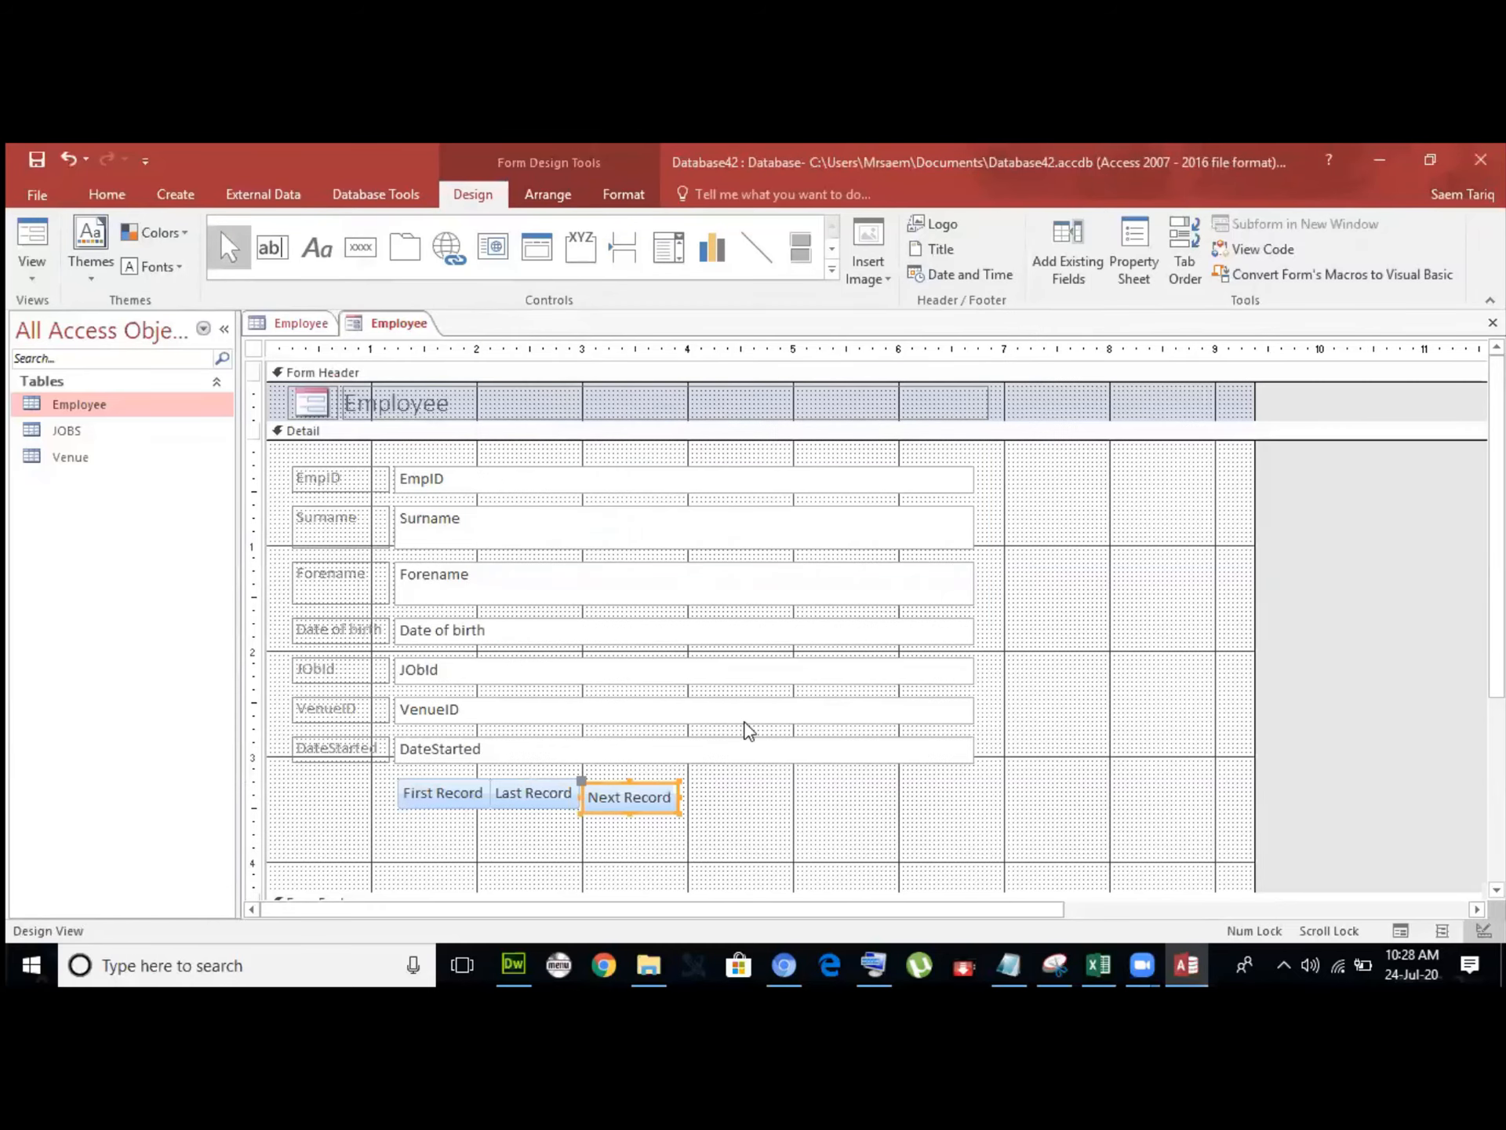
left_click(735, 780)
left_click(658, 804)
Add a Go To Previous Record command button beside Next Record, showing the text Previous Record.
left_click_drag(657, 804, 765, 808)
left_click(360, 247)
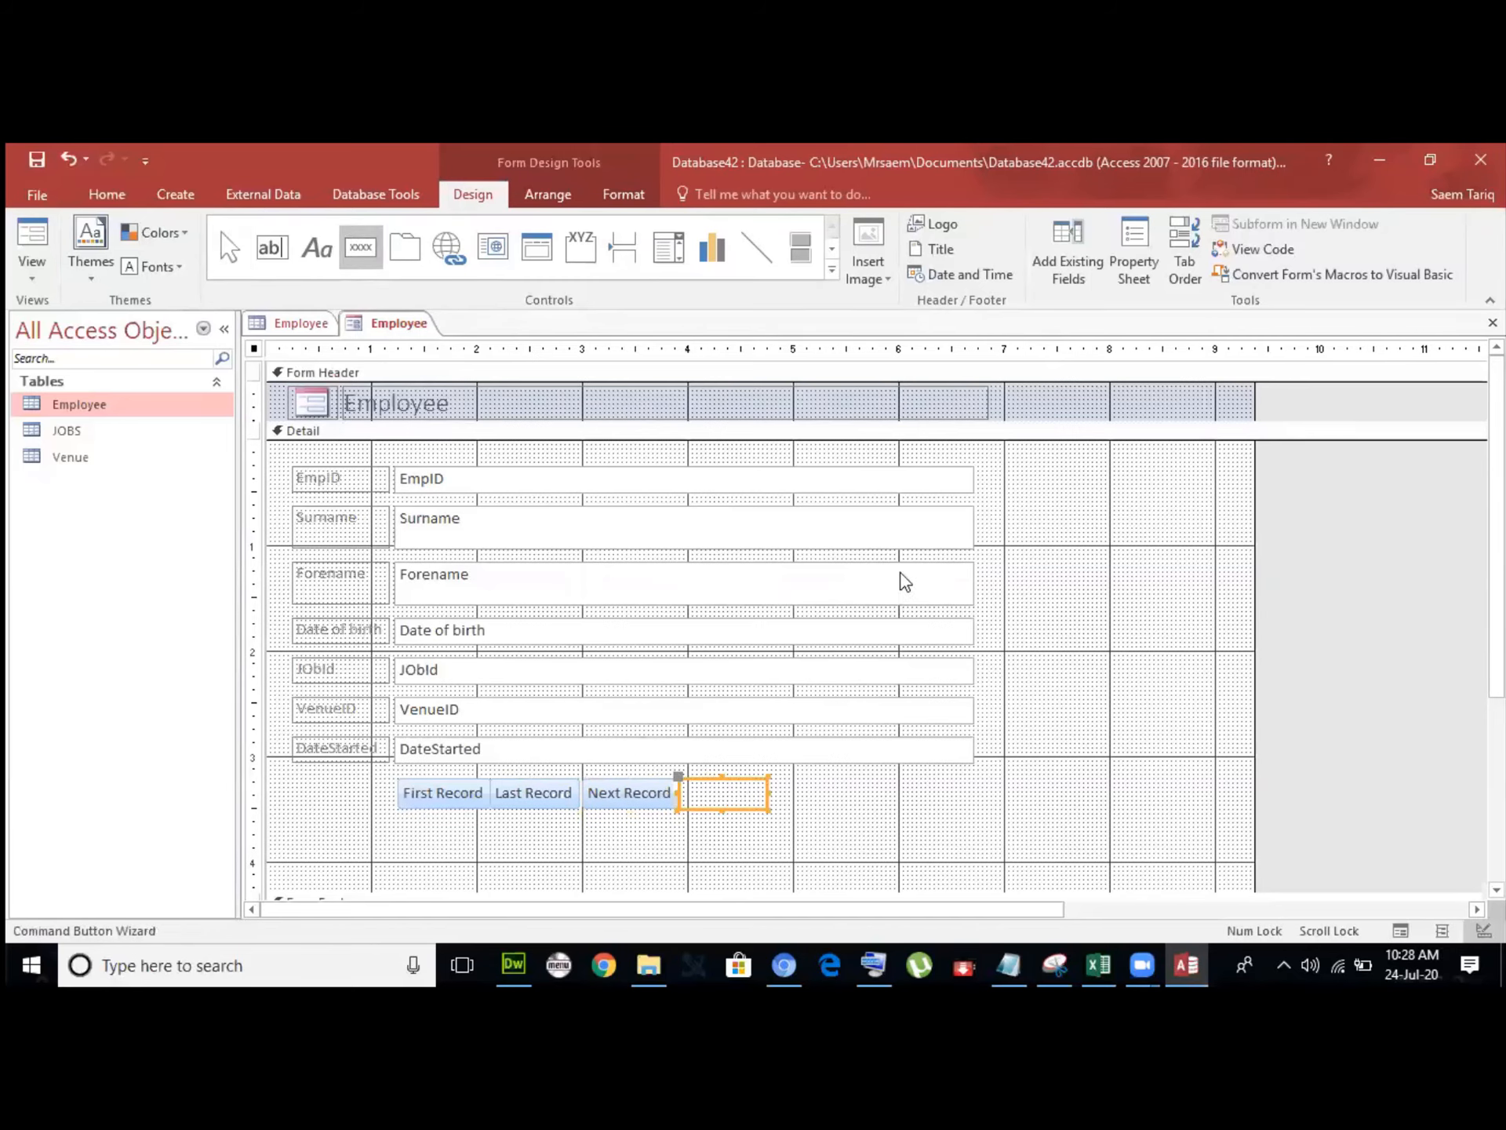
left_click(898, 524)
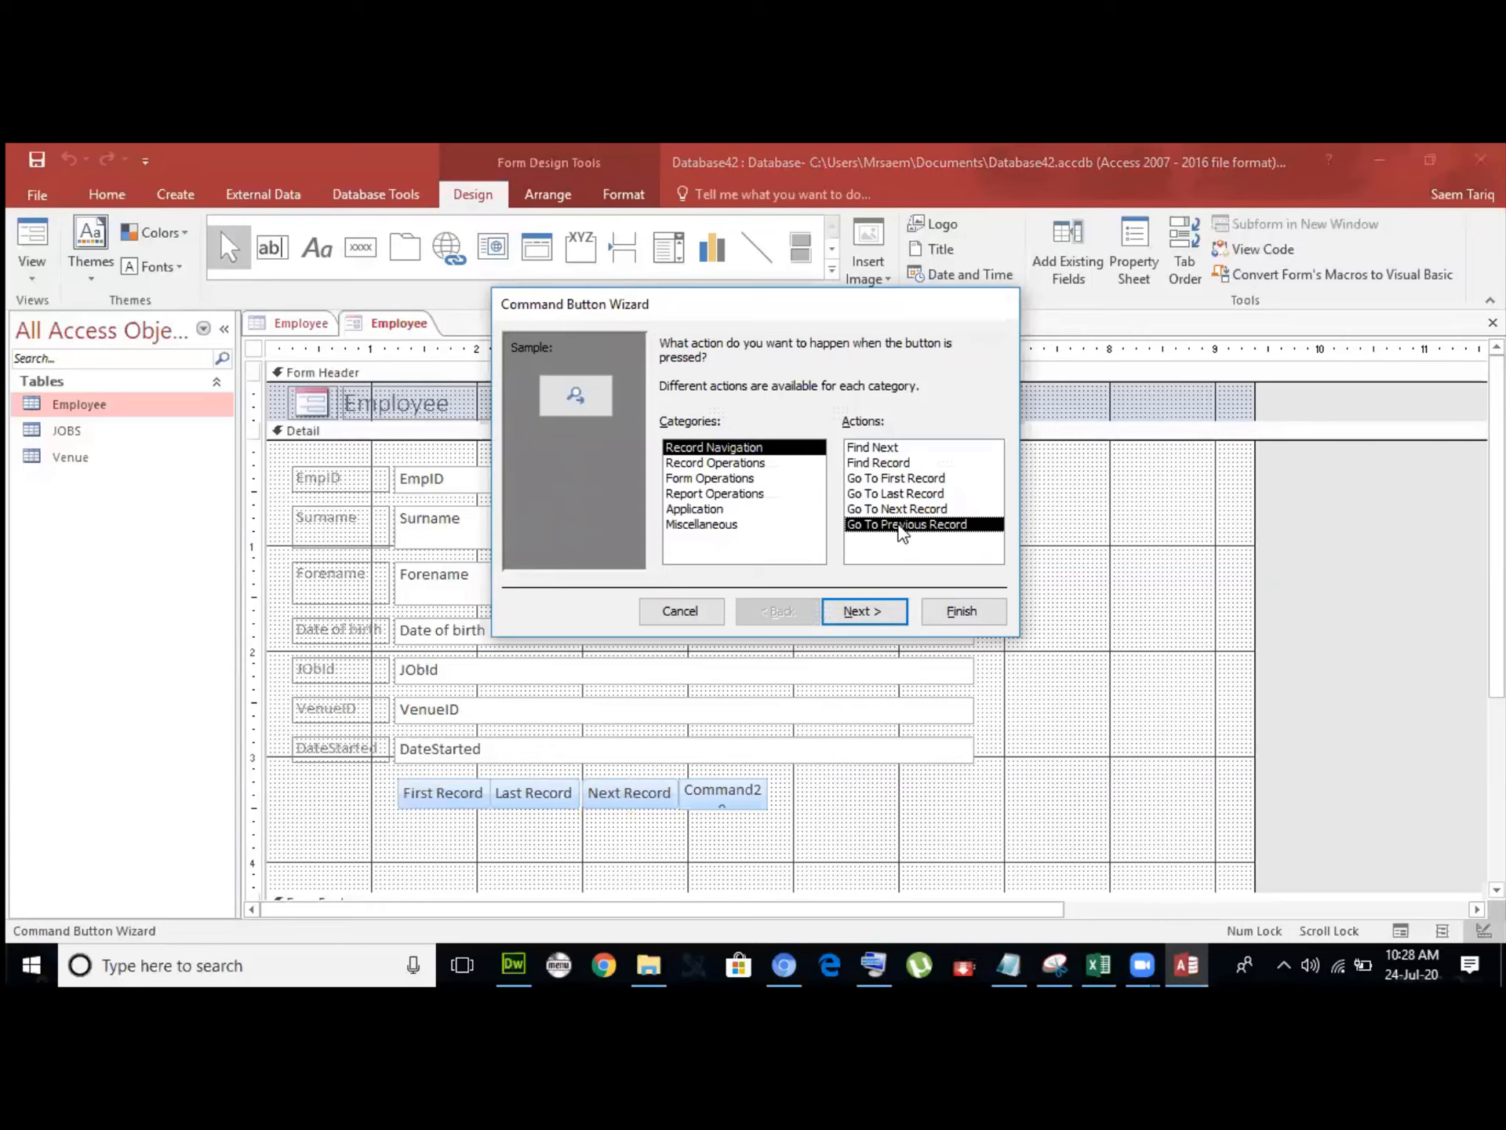
left_click(869, 618)
left_click(667, 431)
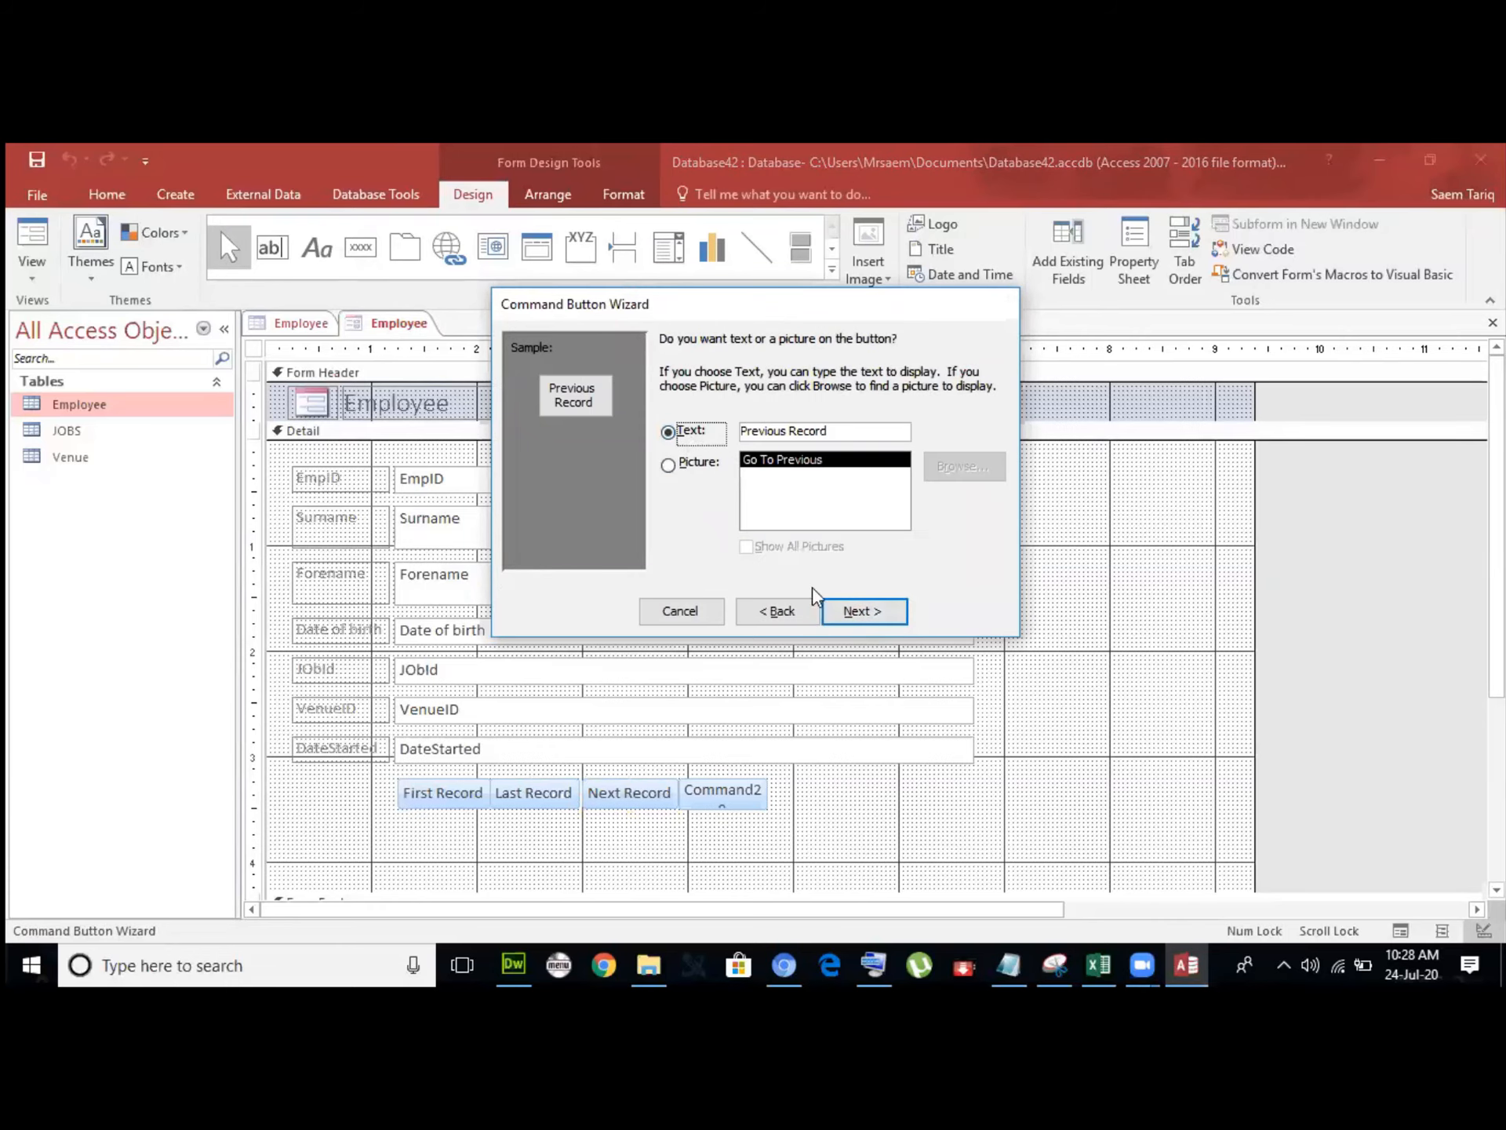
left_click(861, 610)
left_click(958, 610)
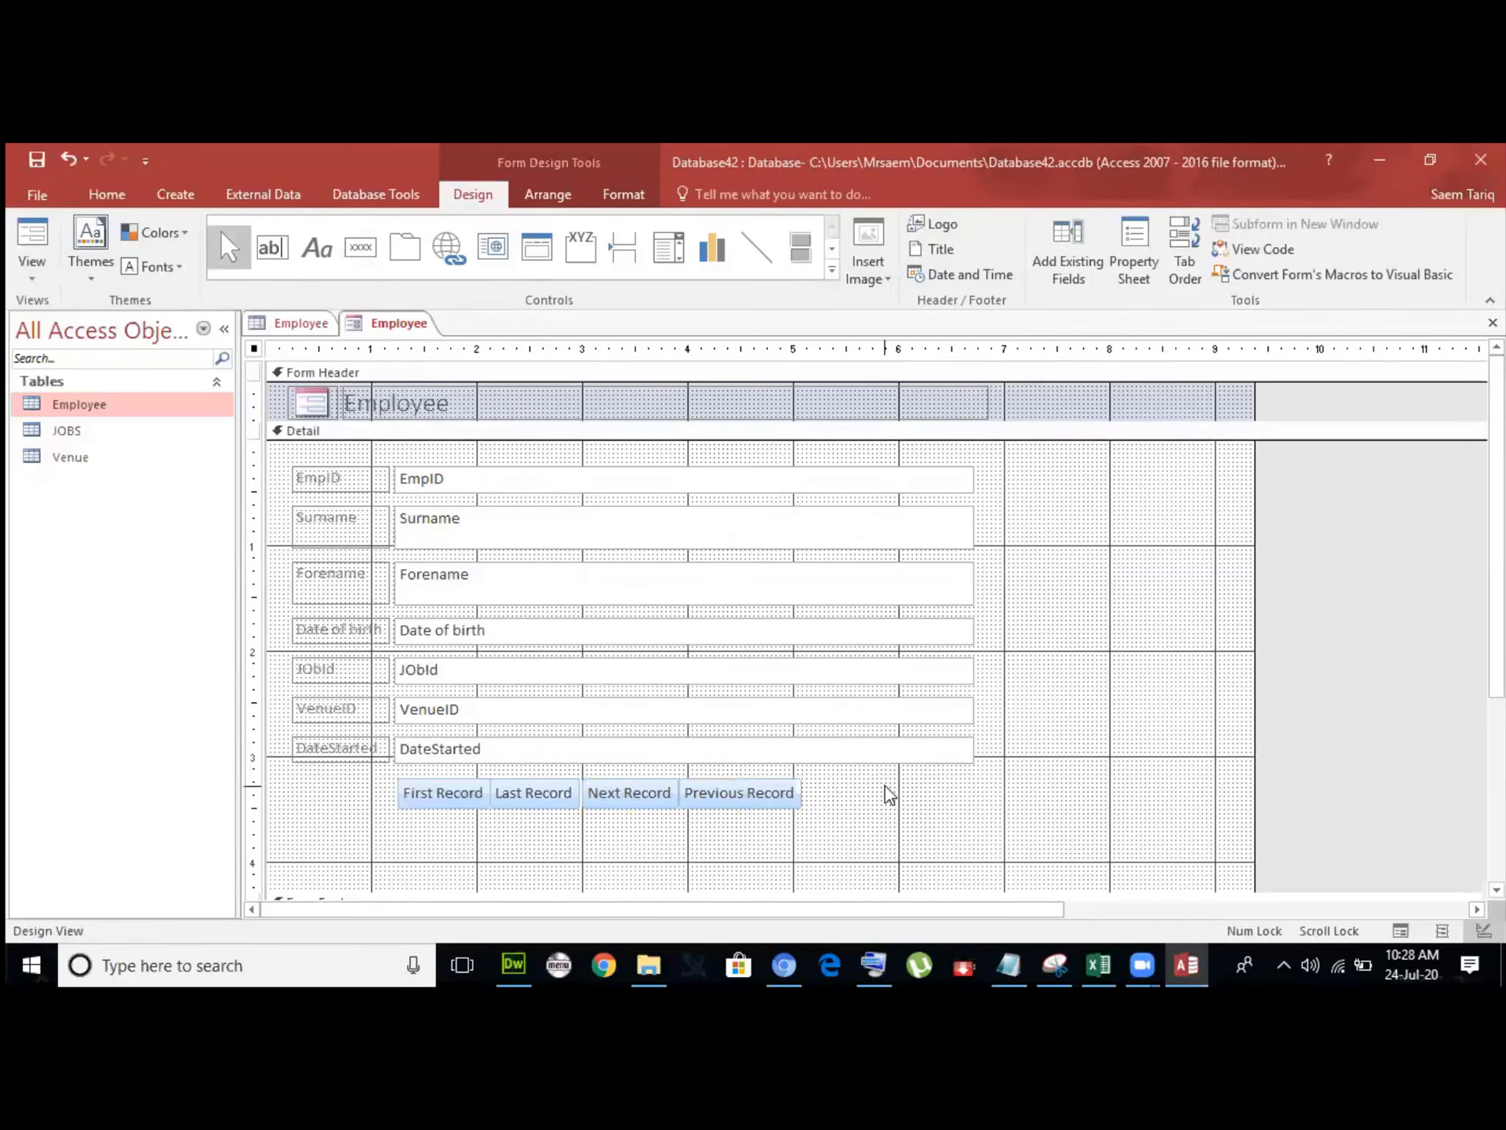
left_click(839, 814)
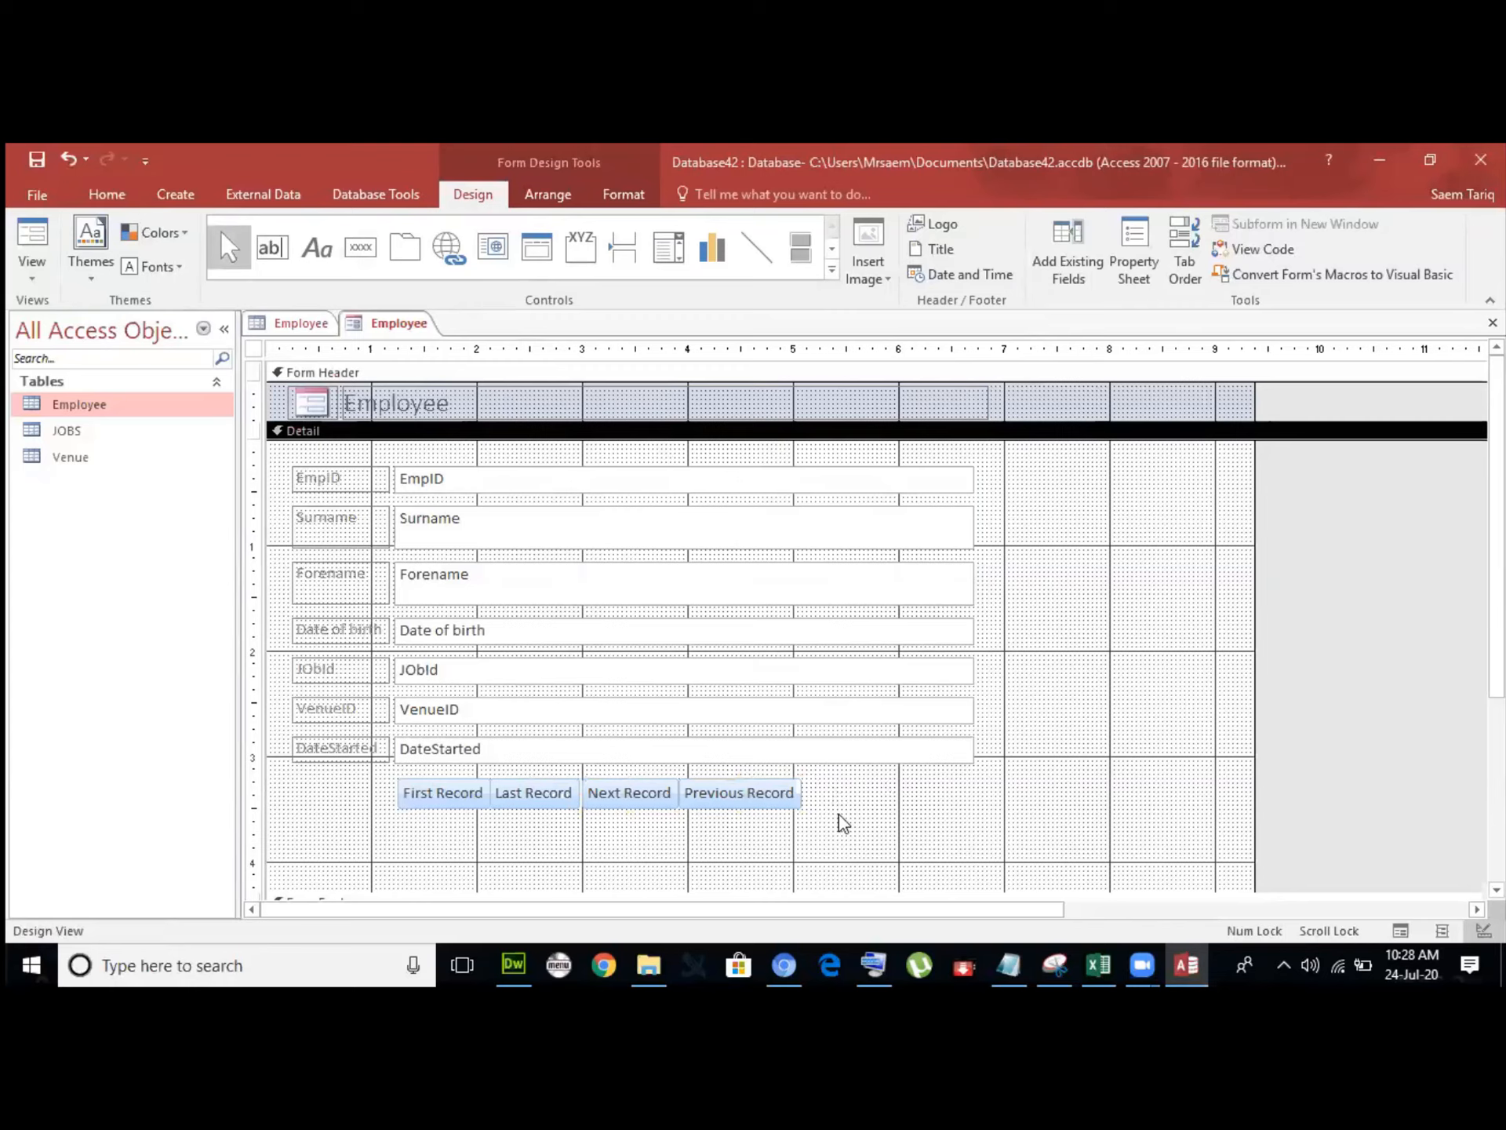
Switch the Employee form to Form View and test the Next Record button.
left_click(46, 277)
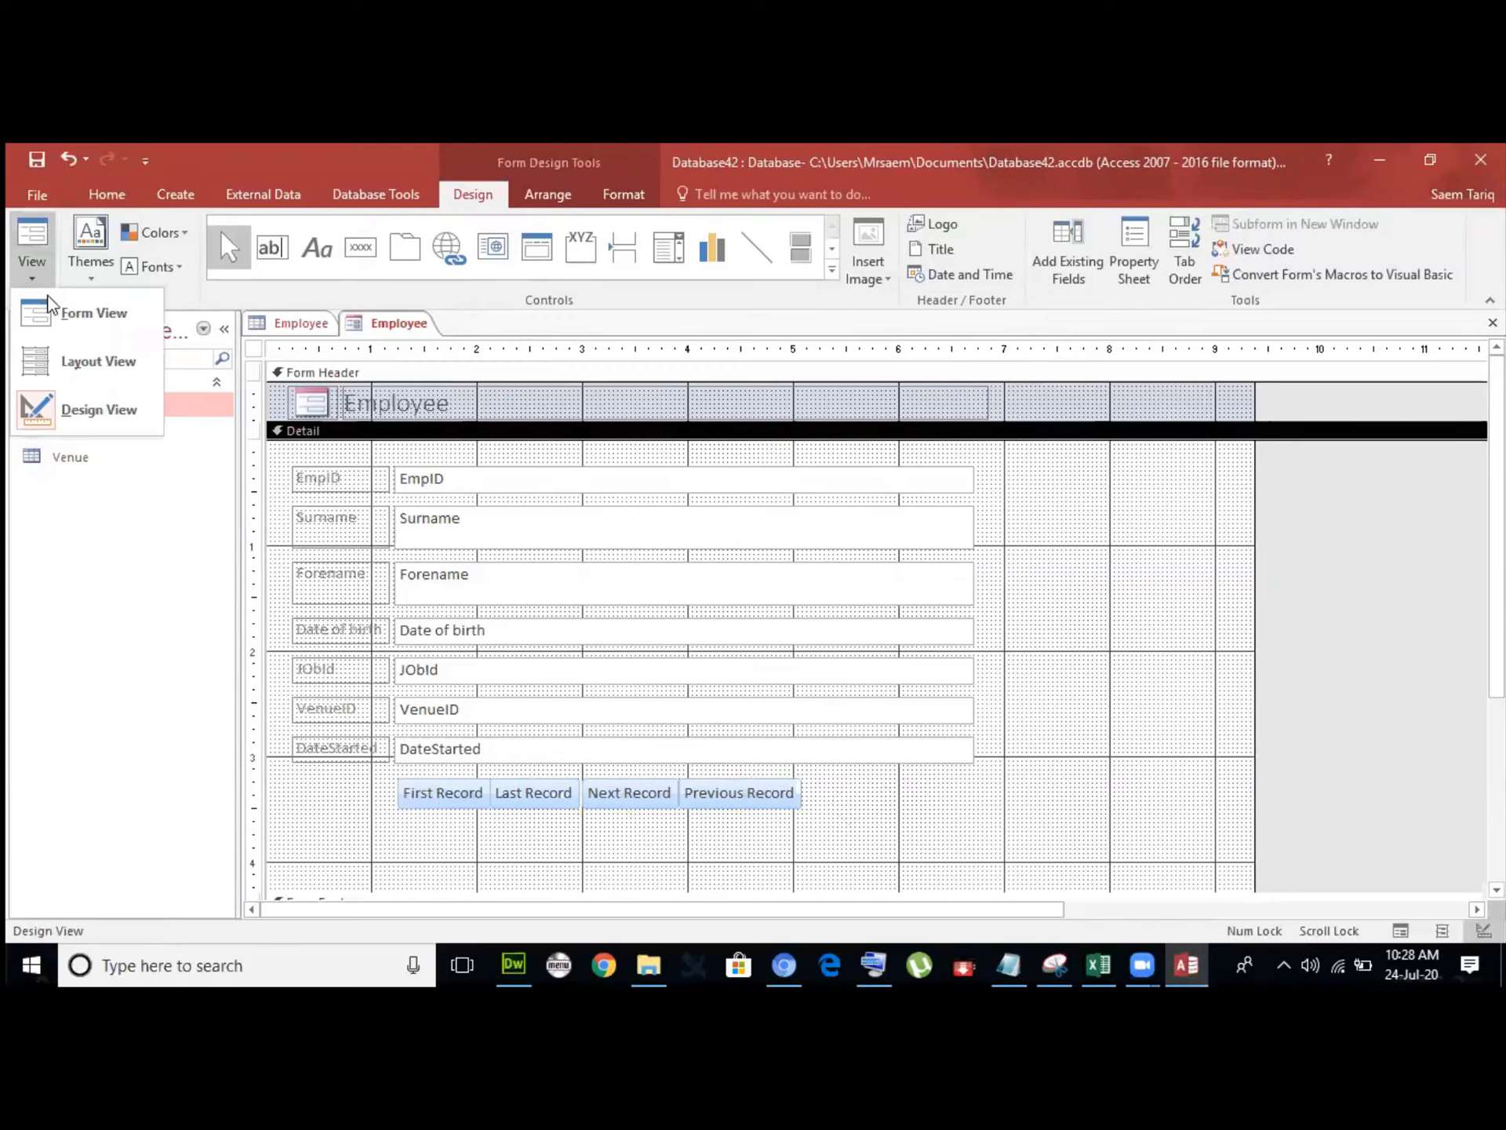
left_click(87, 312)
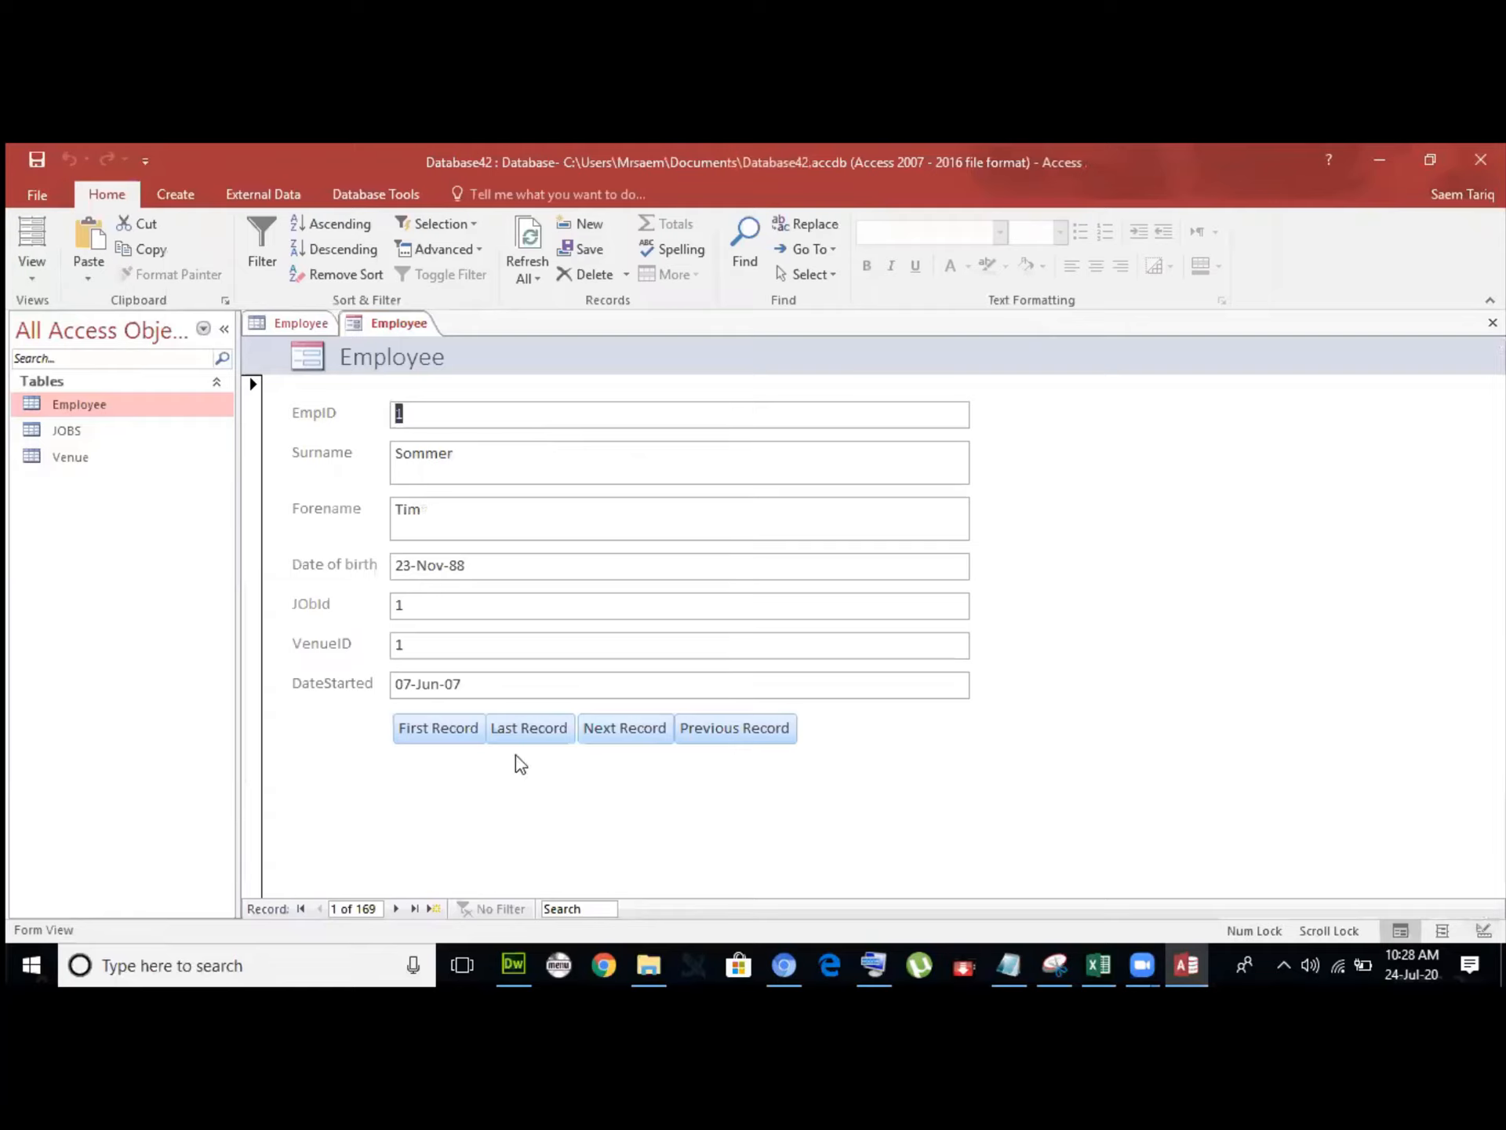
left_click(623, 725)
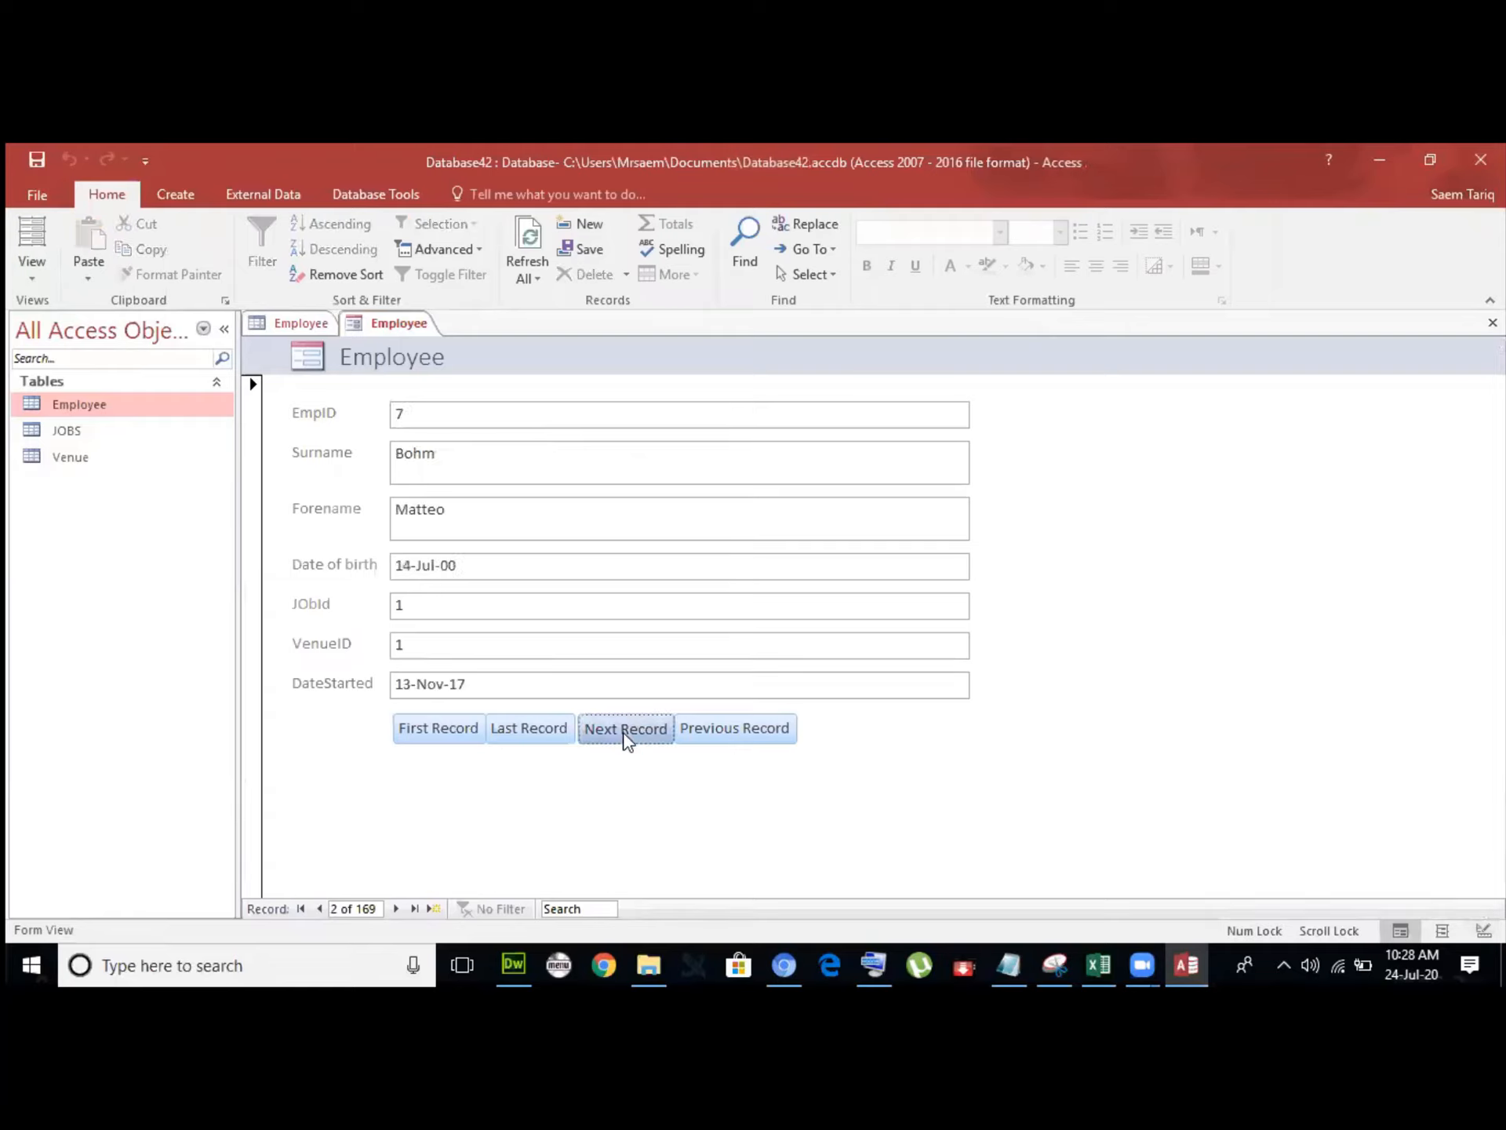
Test record navigation on the Employee form using the Next Record, Previous Record, First Record and Last Record buttons.
left_click(626, 736)
left_click(626, 736)
left_click(626, 736)
left_click(626, 736)
left_click(640, 736)
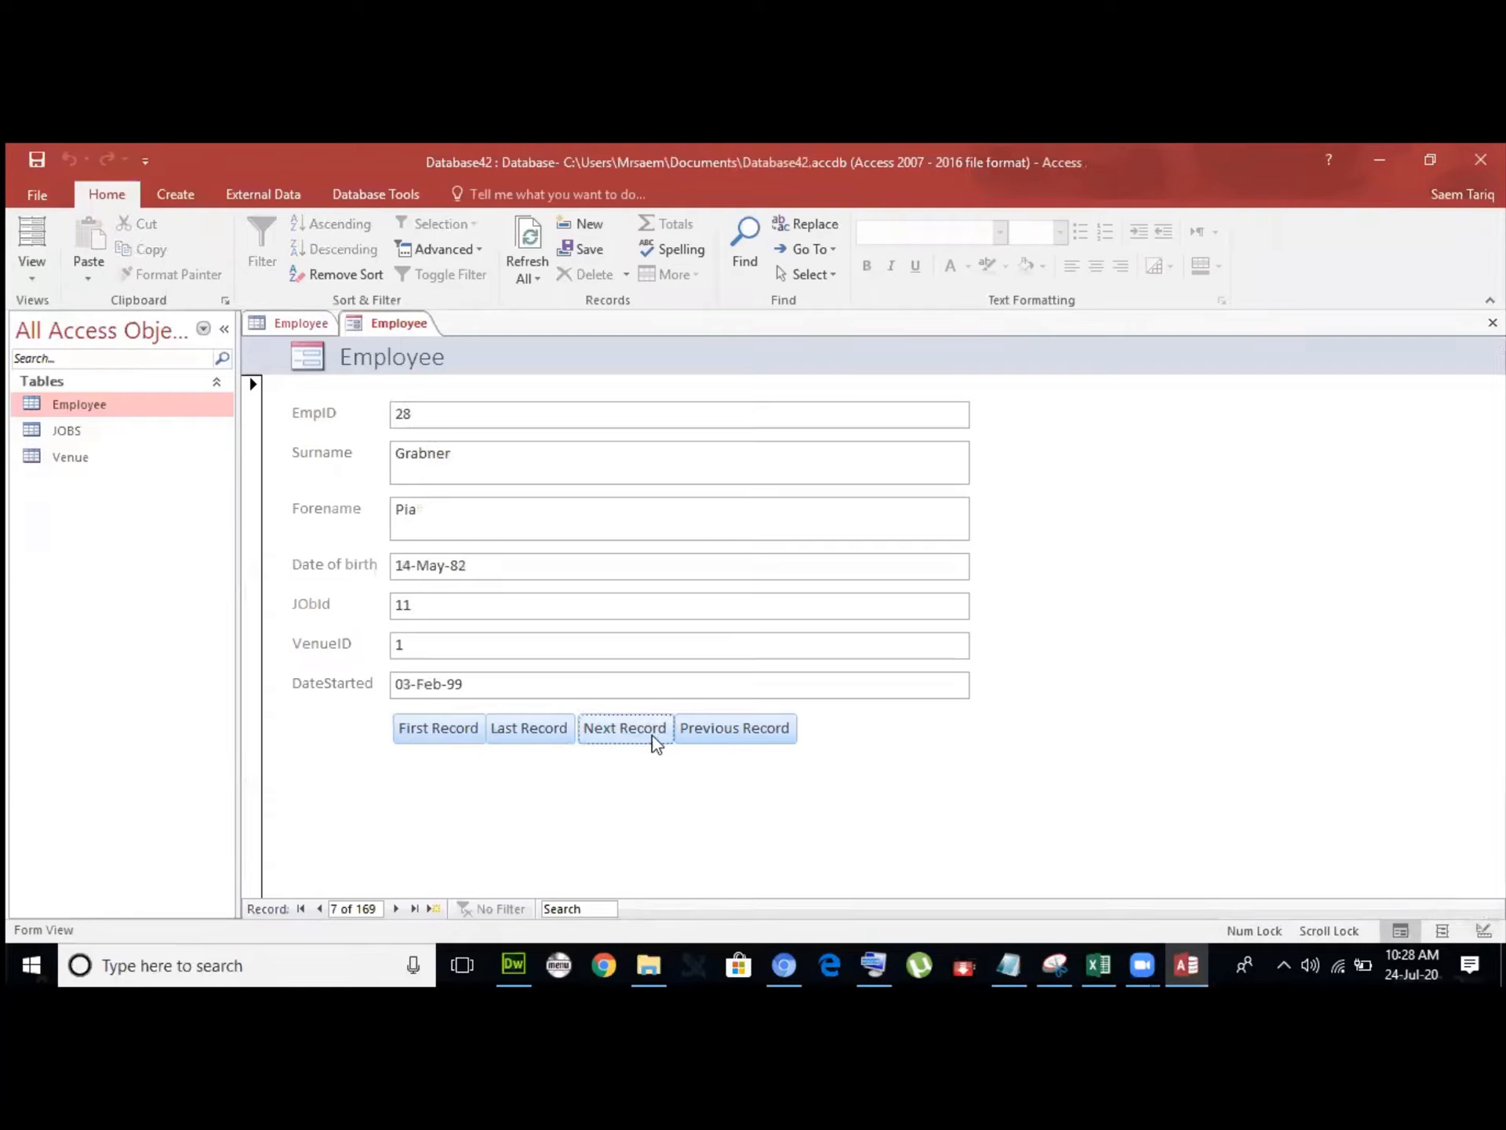
left_click(716, 734)
left_click(715, 734)
left_click(715, 734)
left_click(447, 734)
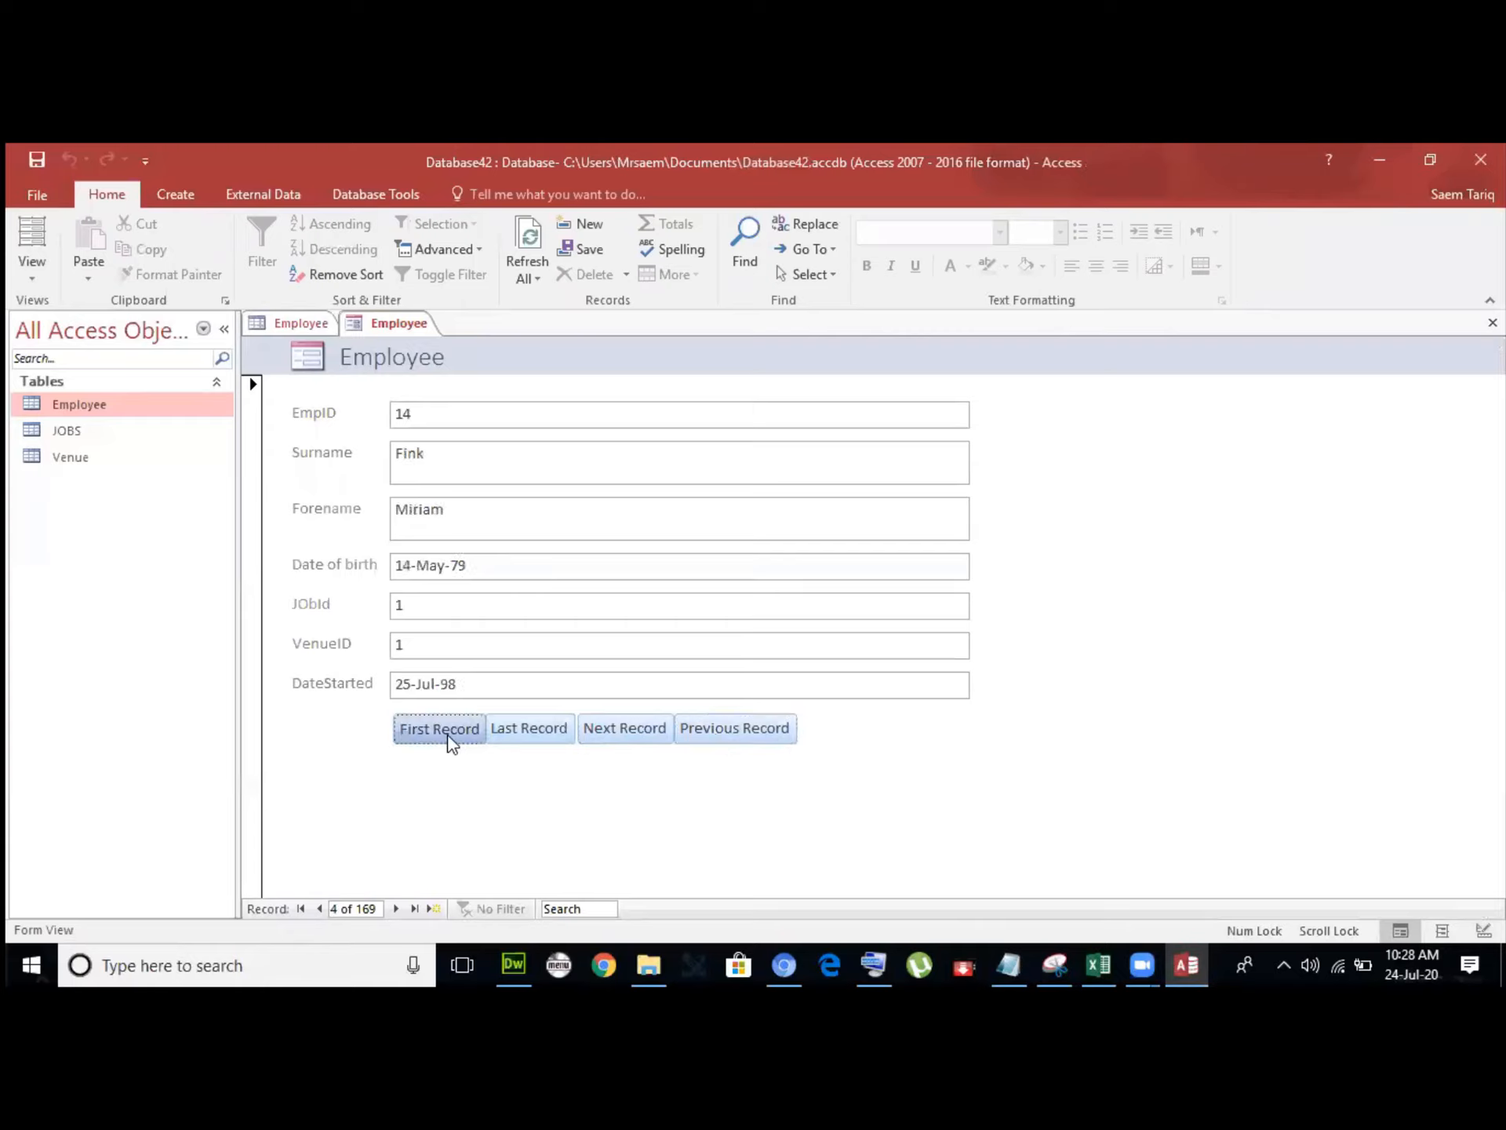
left_click(517, 731)
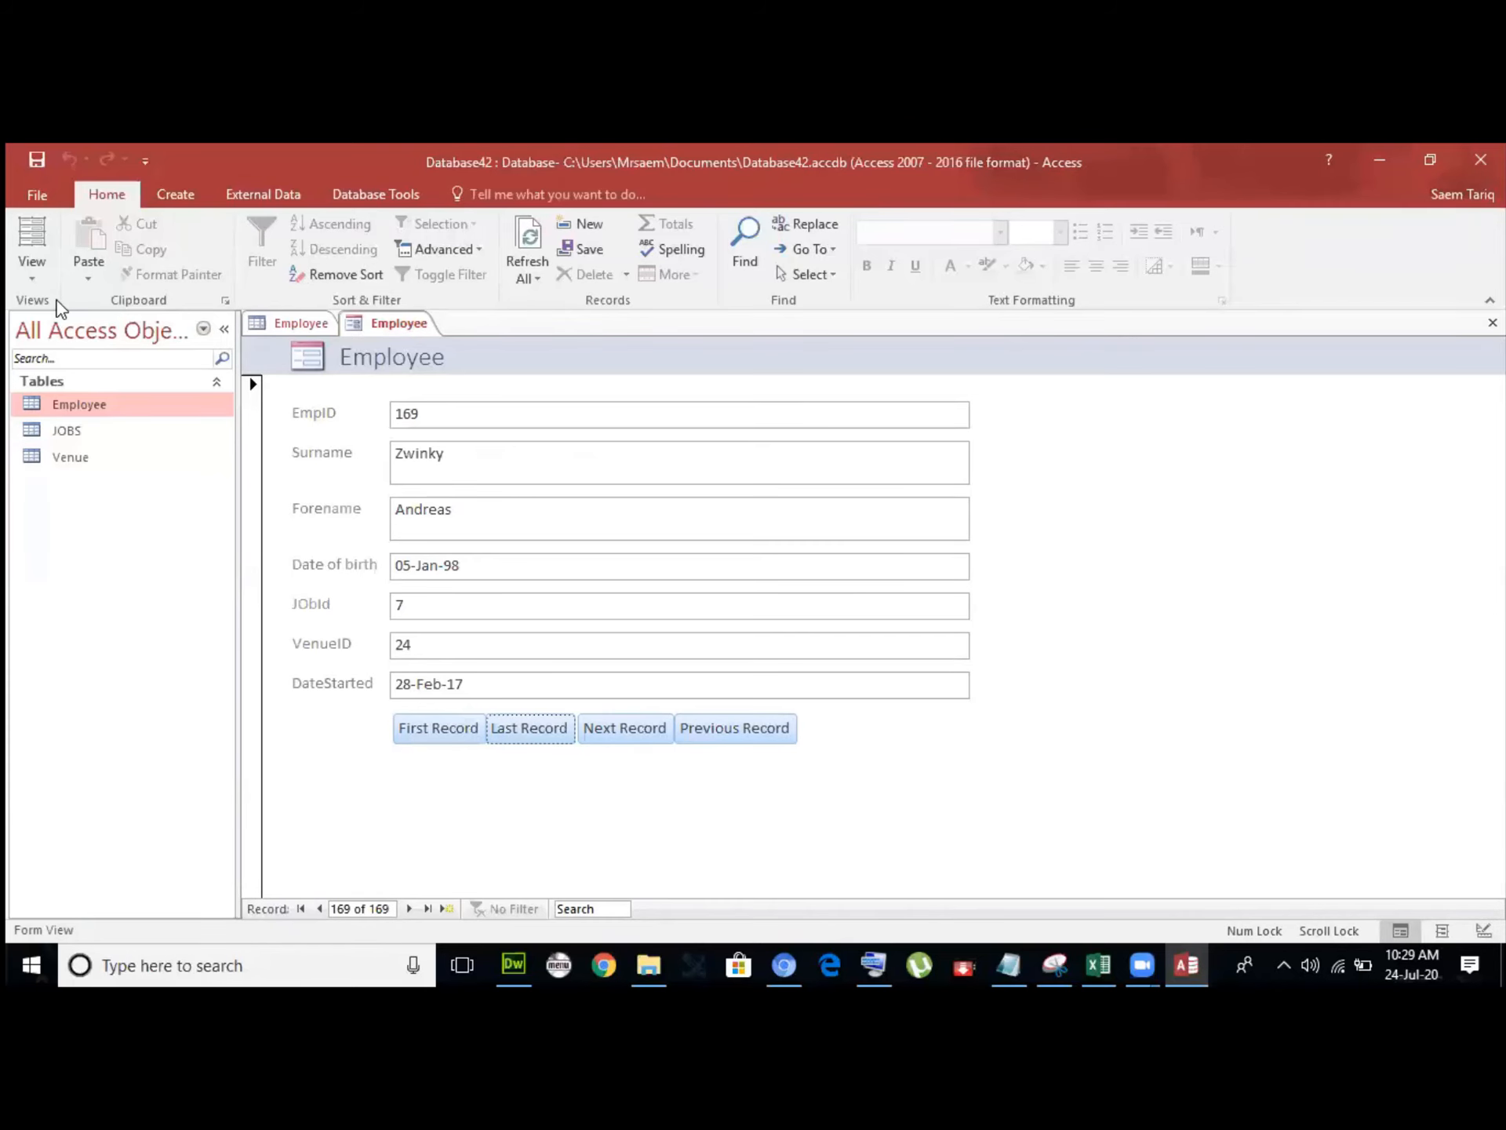
Return the Employee form to Design View and move the row of four navigation buttons lower and further right beneath DateStarted.
left_click(35, 271)
left_click(97, 412)
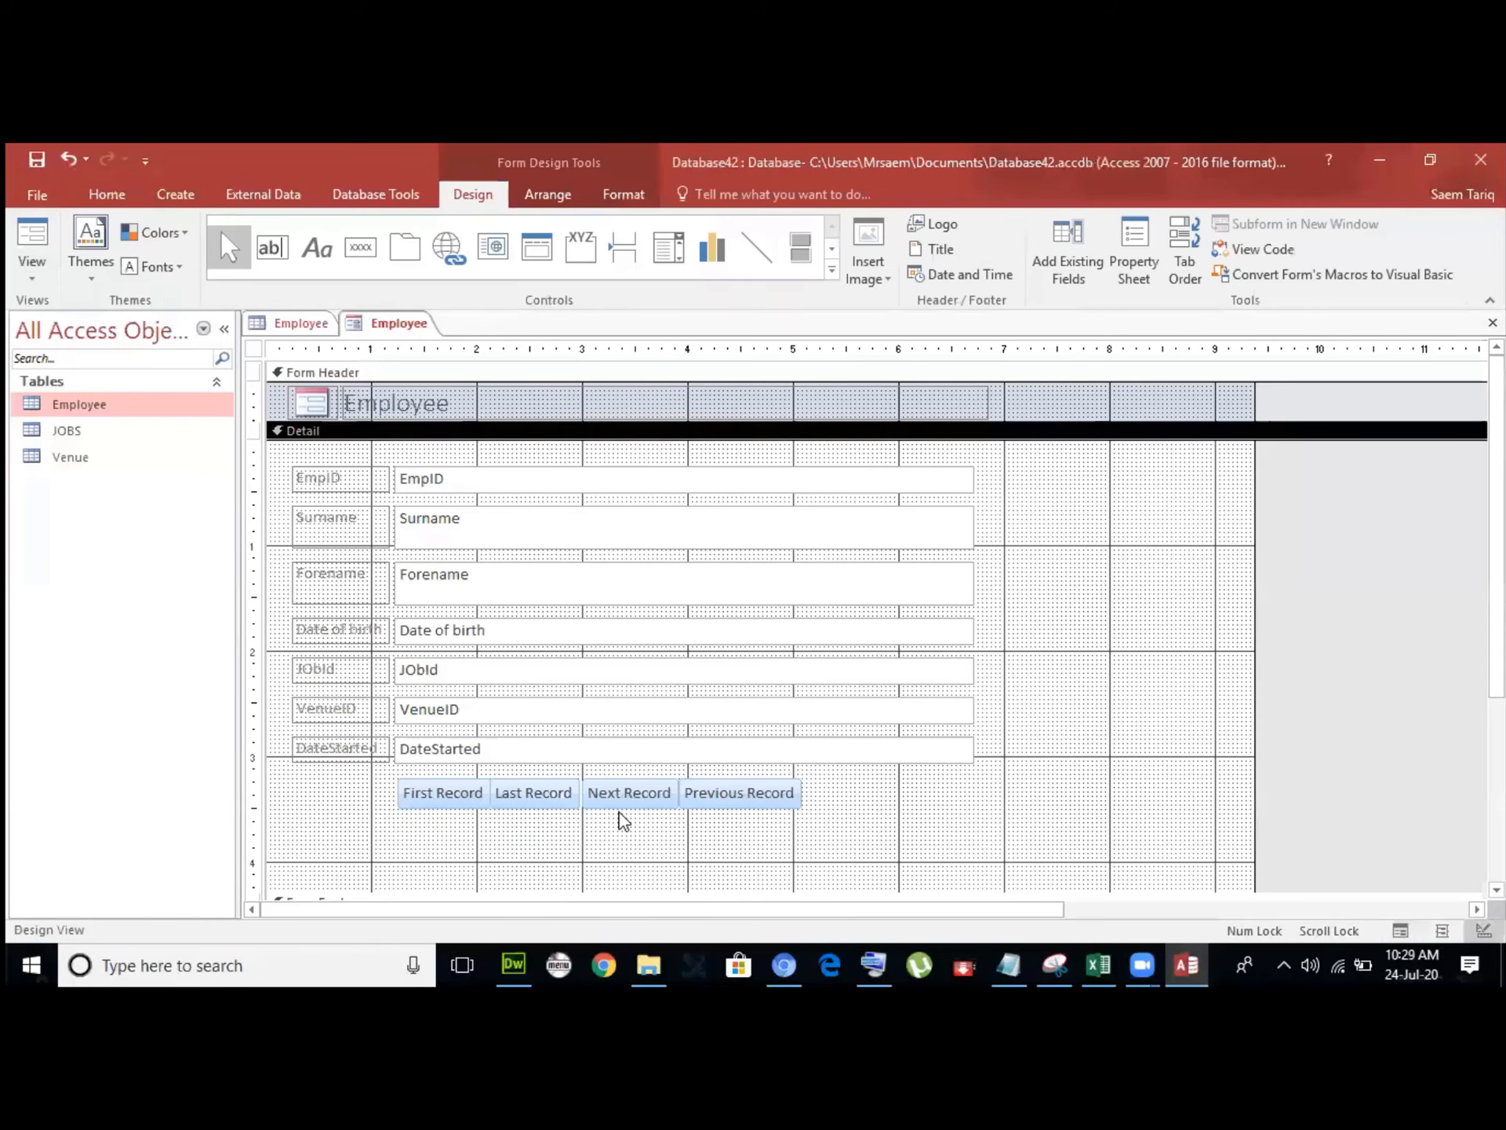
mouse_move(515, 811)
left_mouse_down()
mouse_move(440, 800)
mouse_move(497, 807)
mouse_move(514, 832)
left_mouse_up()
key("Escape")
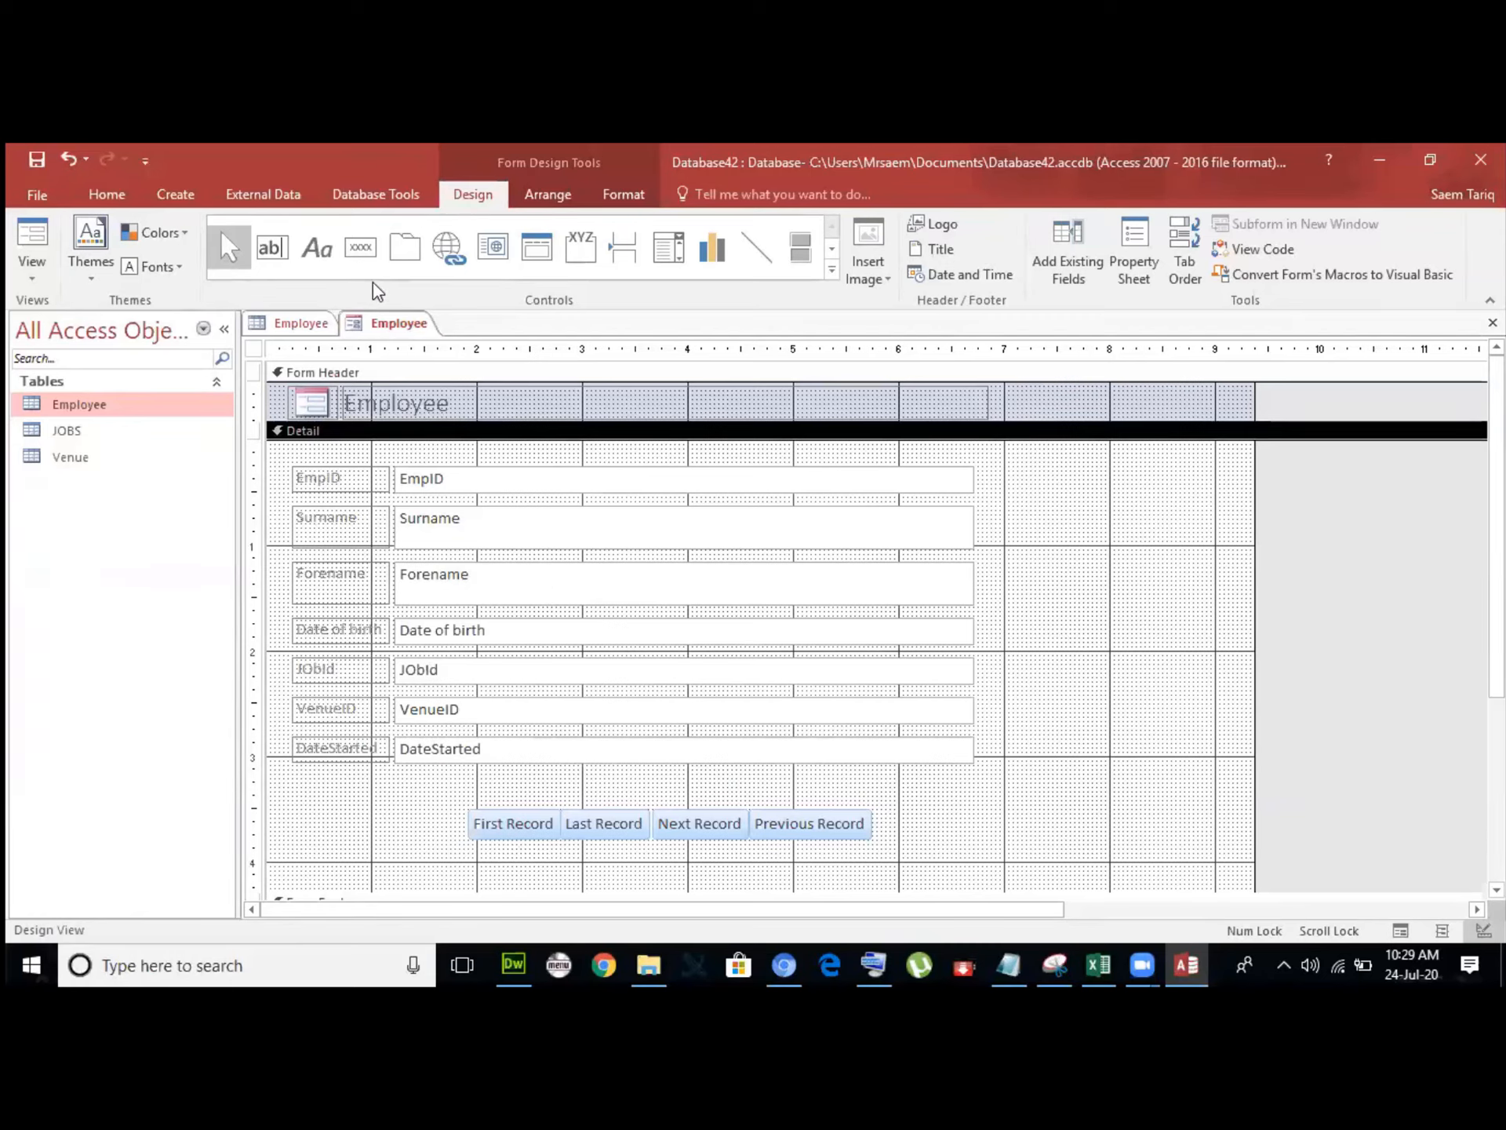
Add an Add New Record command button, showing the text Add Record, to the right of the EmpID field.
left_click(358, 249)
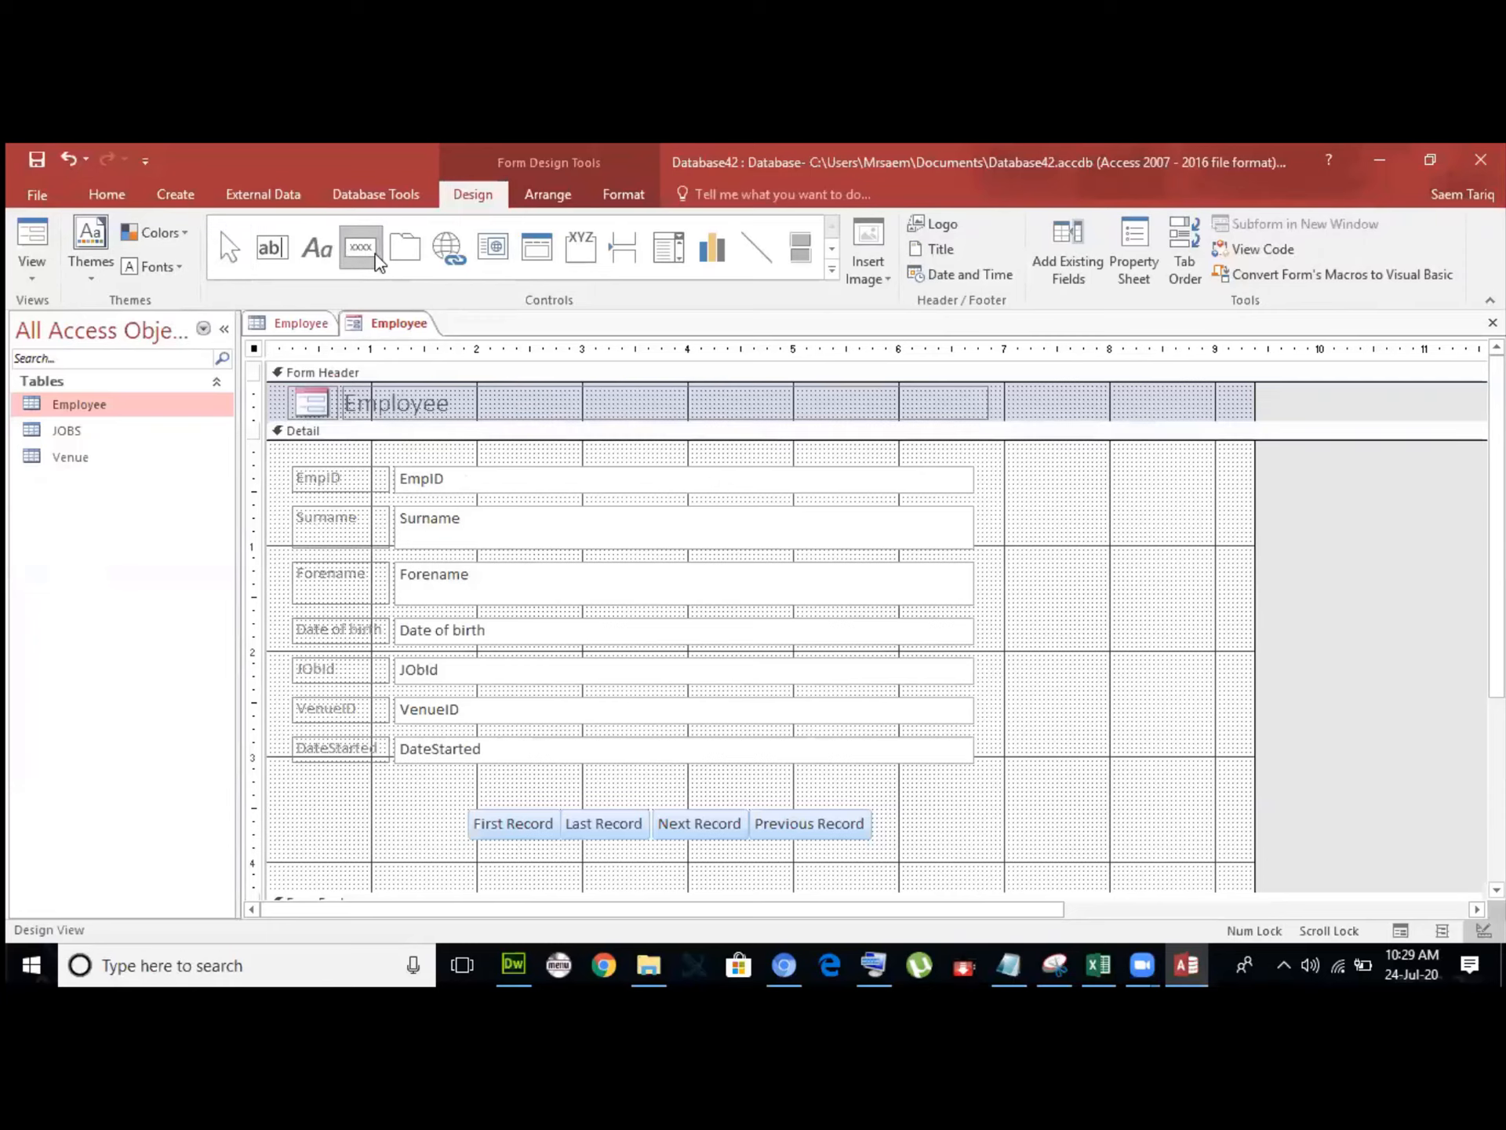
left_click_drag(1043, 478, 1136, 511)
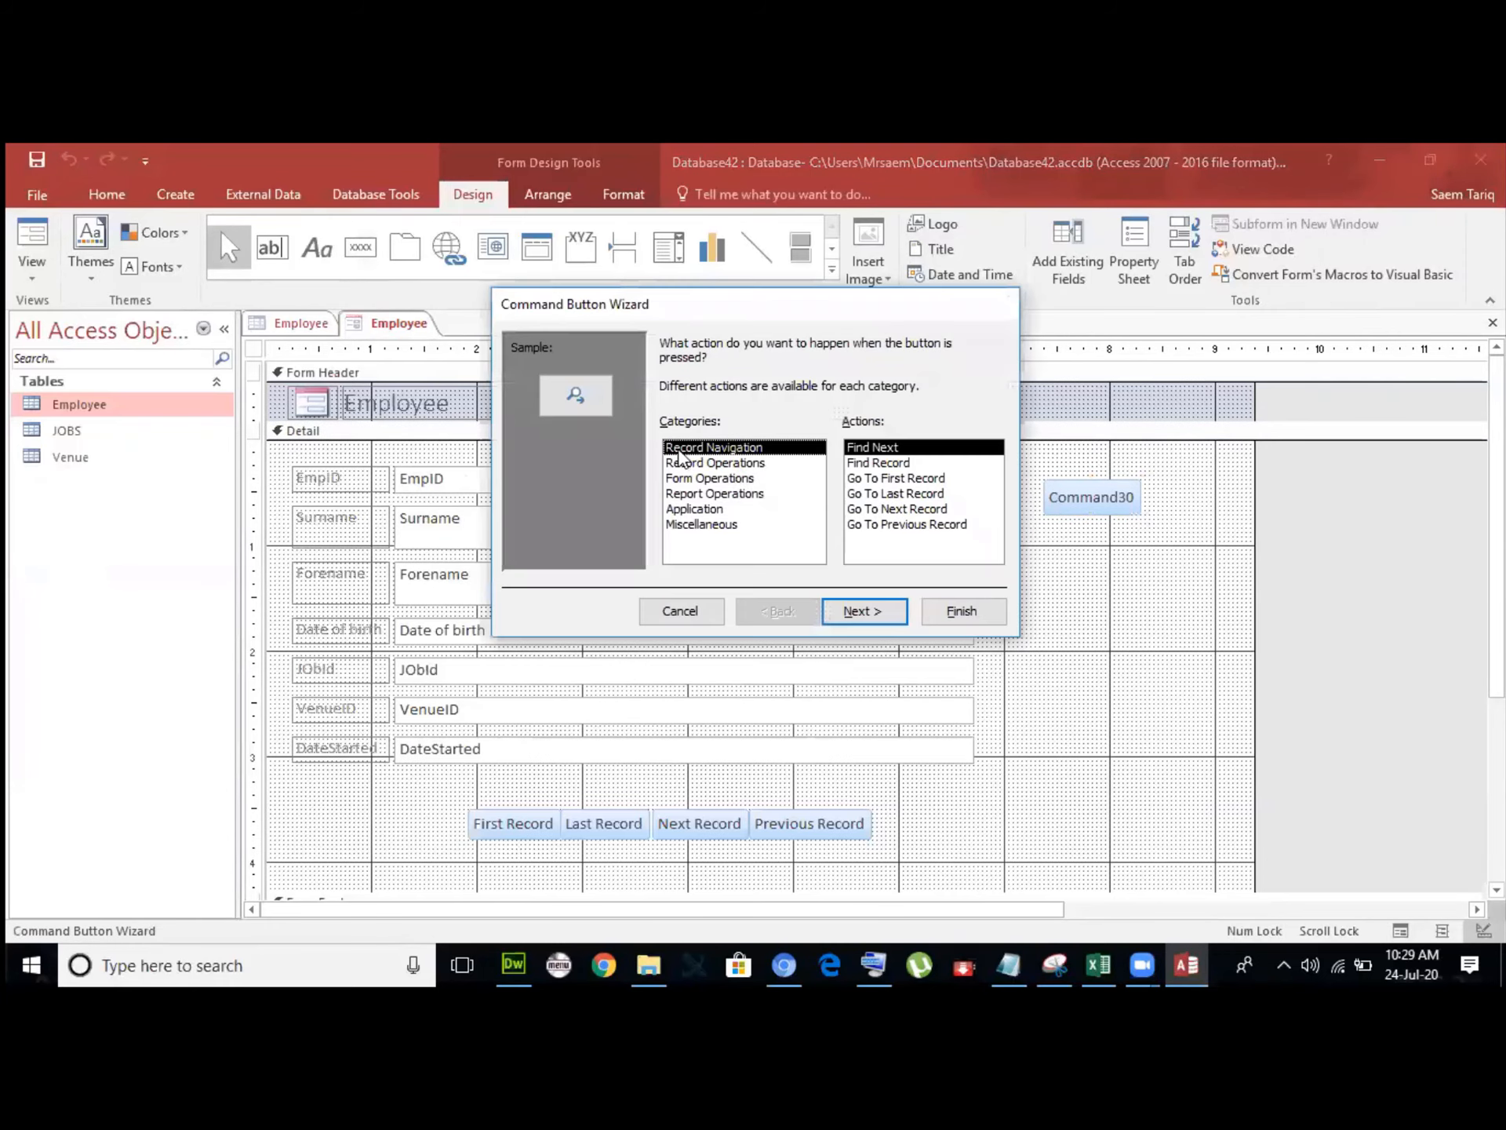
left_click(727, 463)
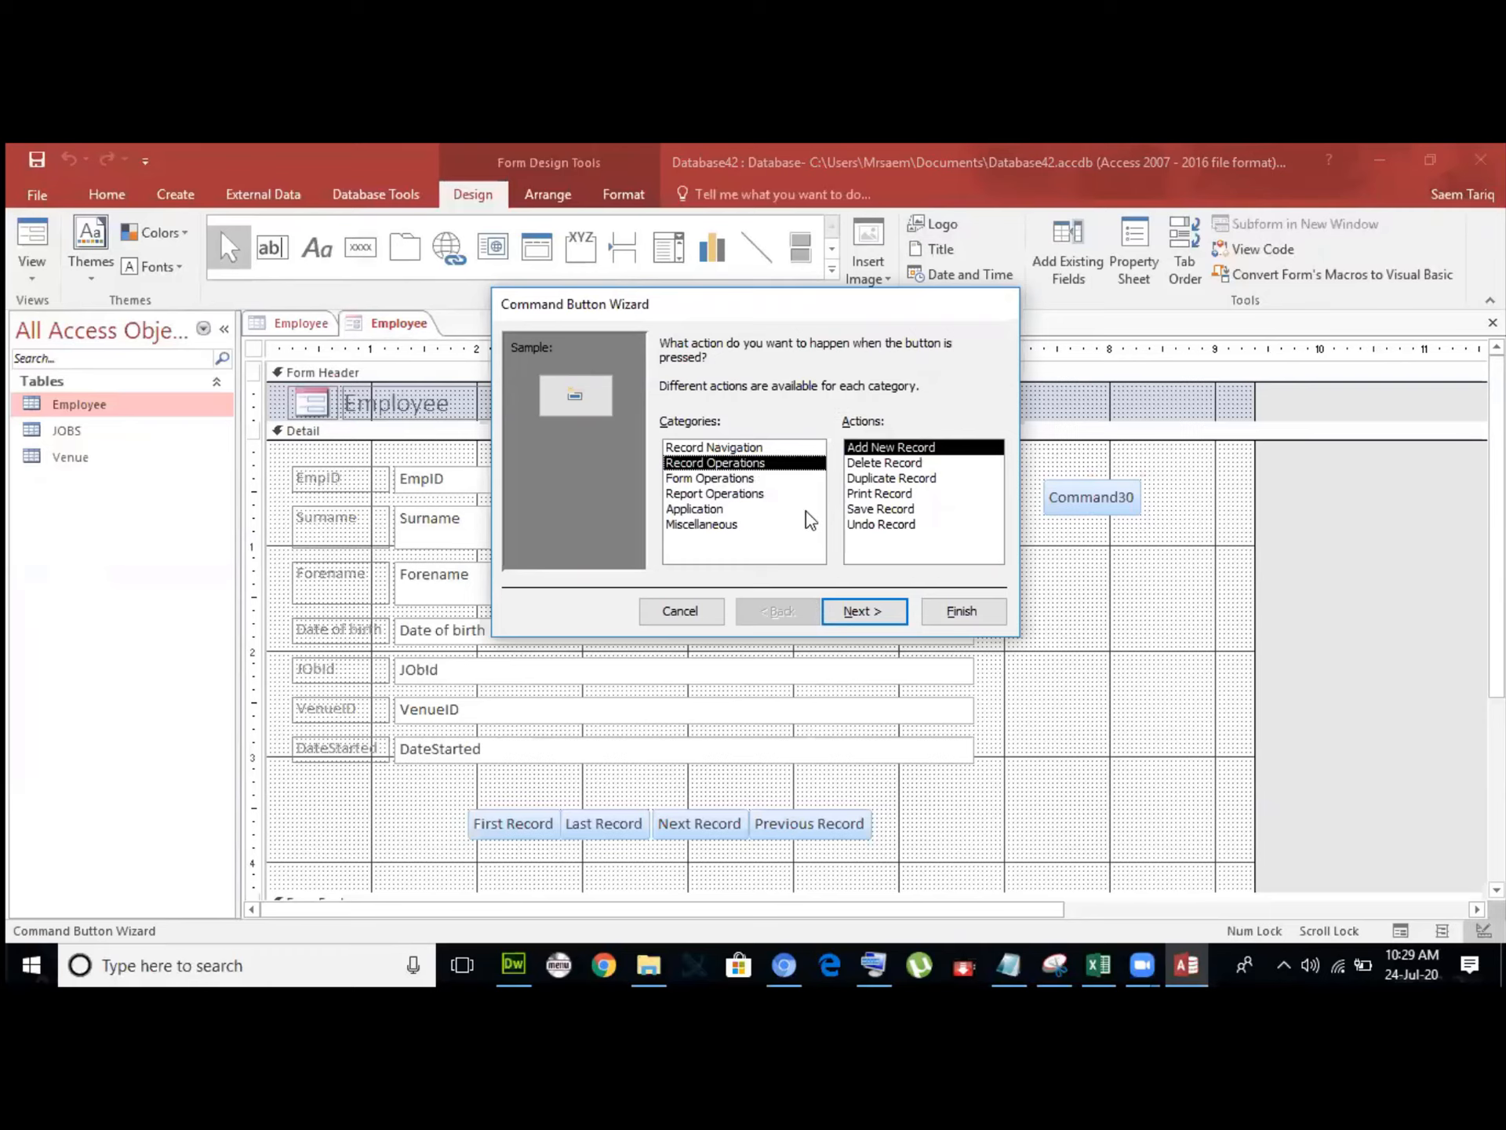
left_click(871, 448)
left_click(862, 611)
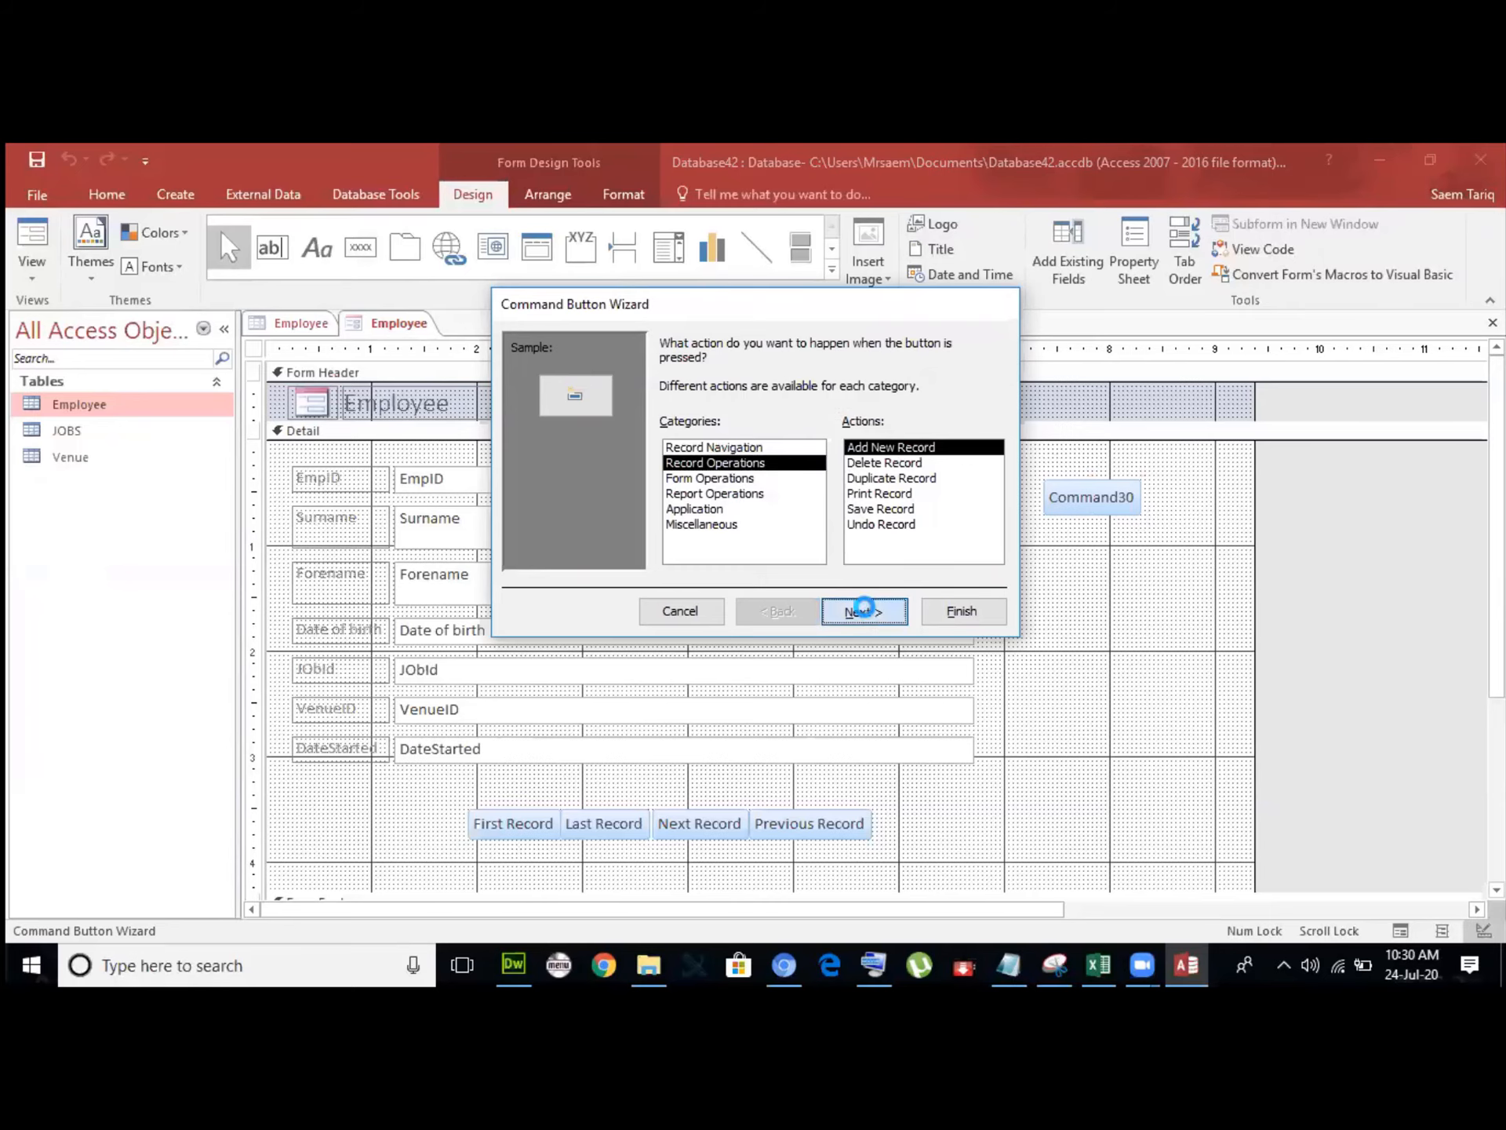
left_click(680, 430)
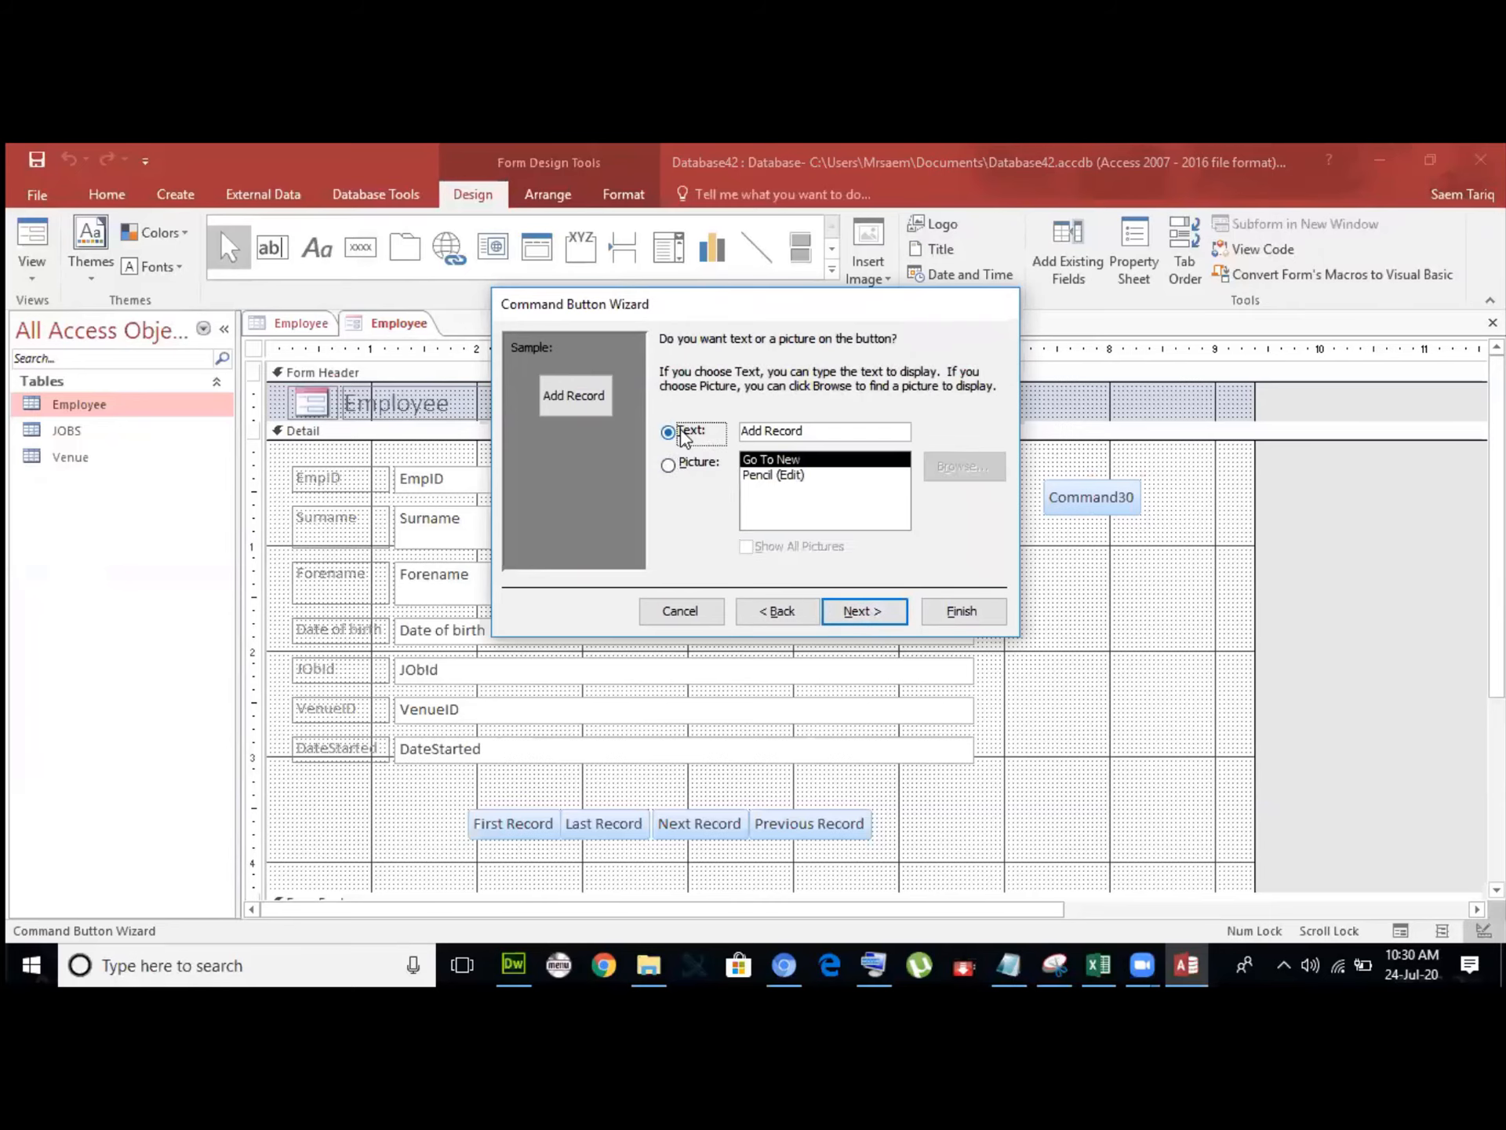
left_click(866, 610)
left_click(952, 614)
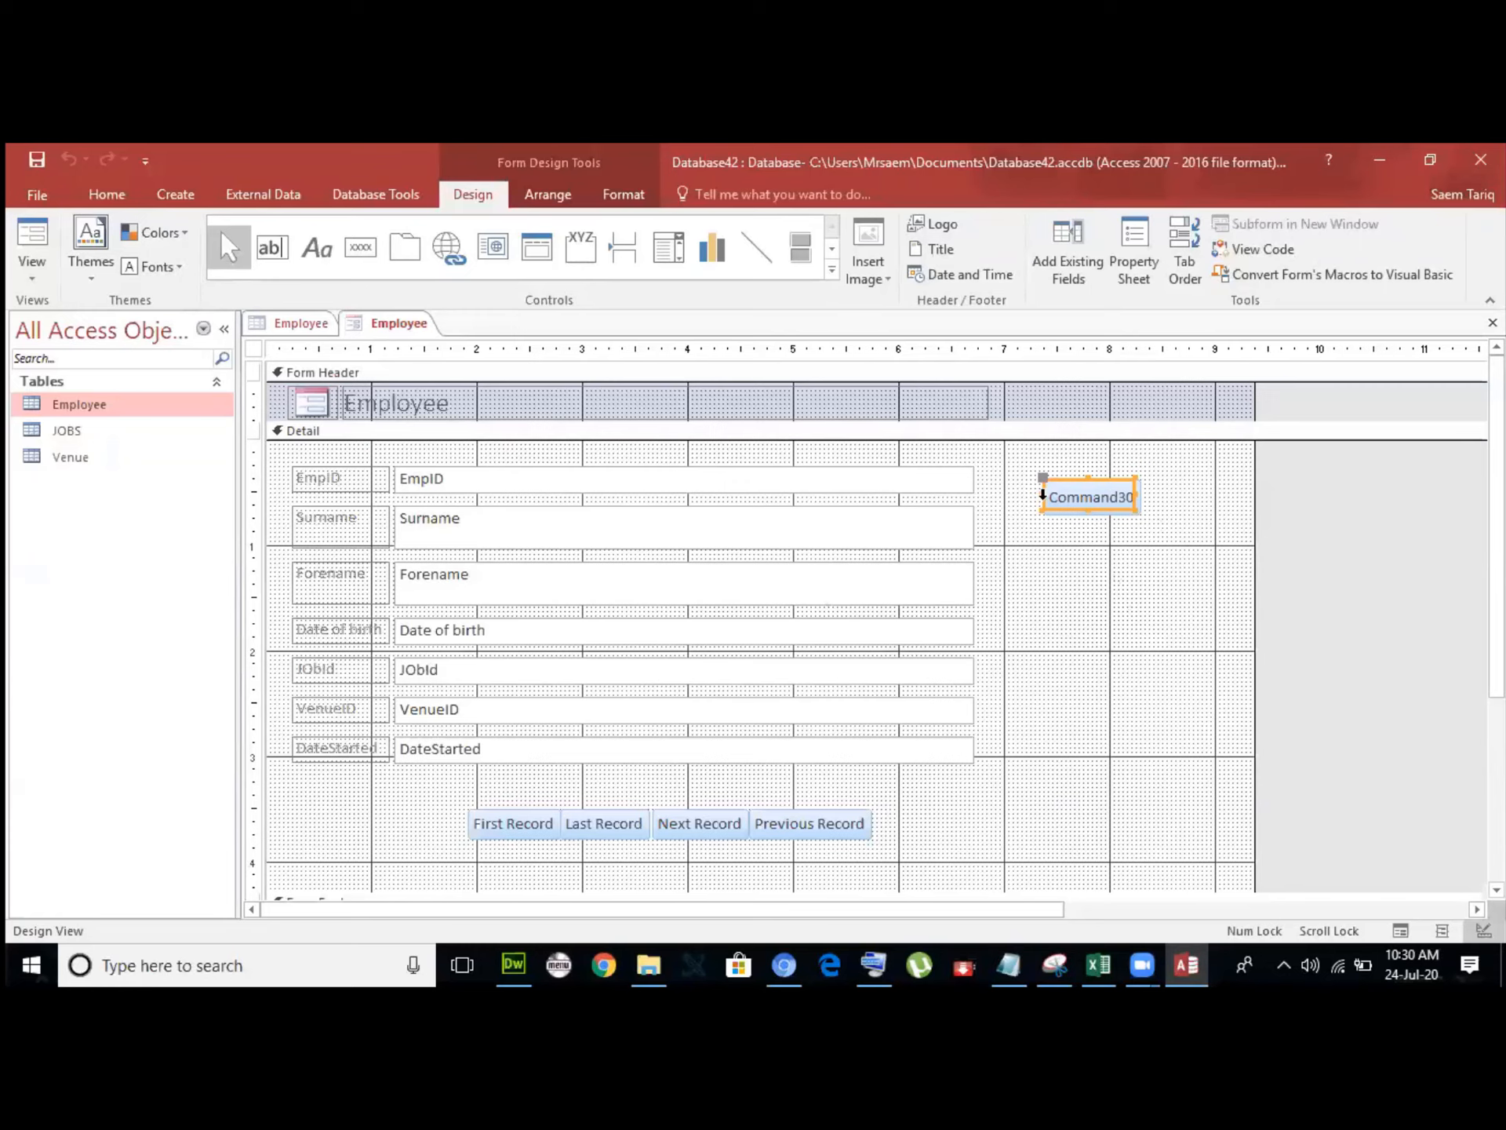
Cancel the automatic restart, relaunch Access 2016 and reopen the Employee table of Database42.
left_click(379, 191)
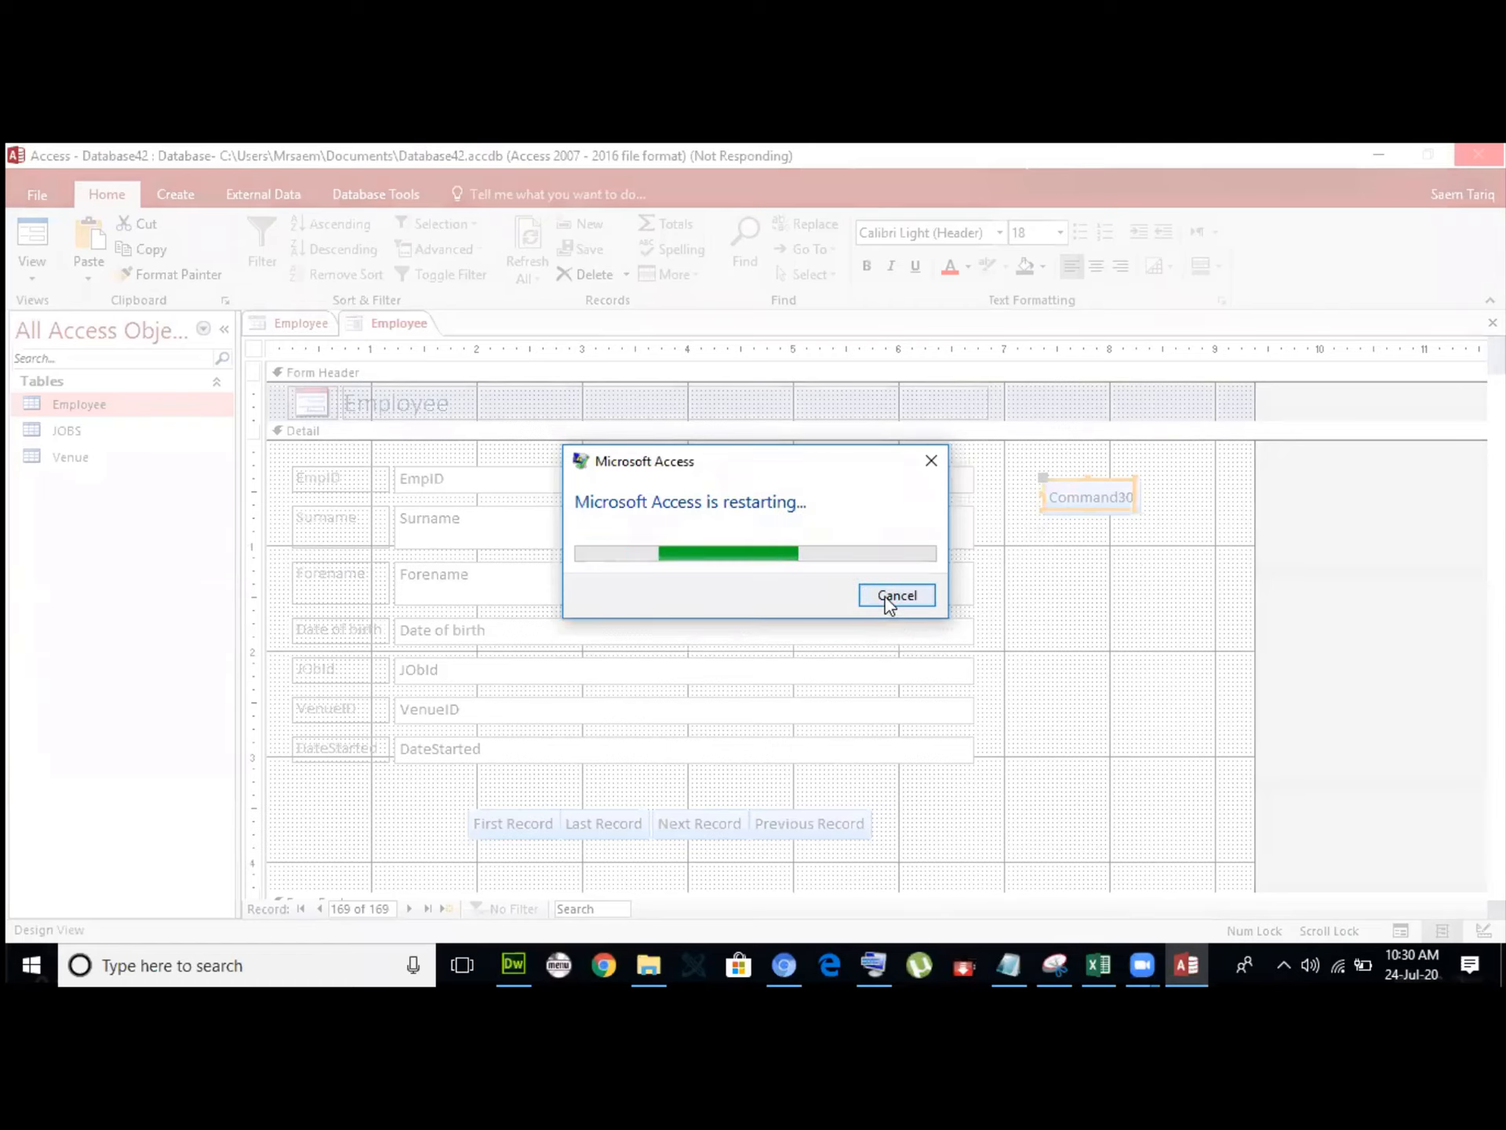
left_click(896, 595)
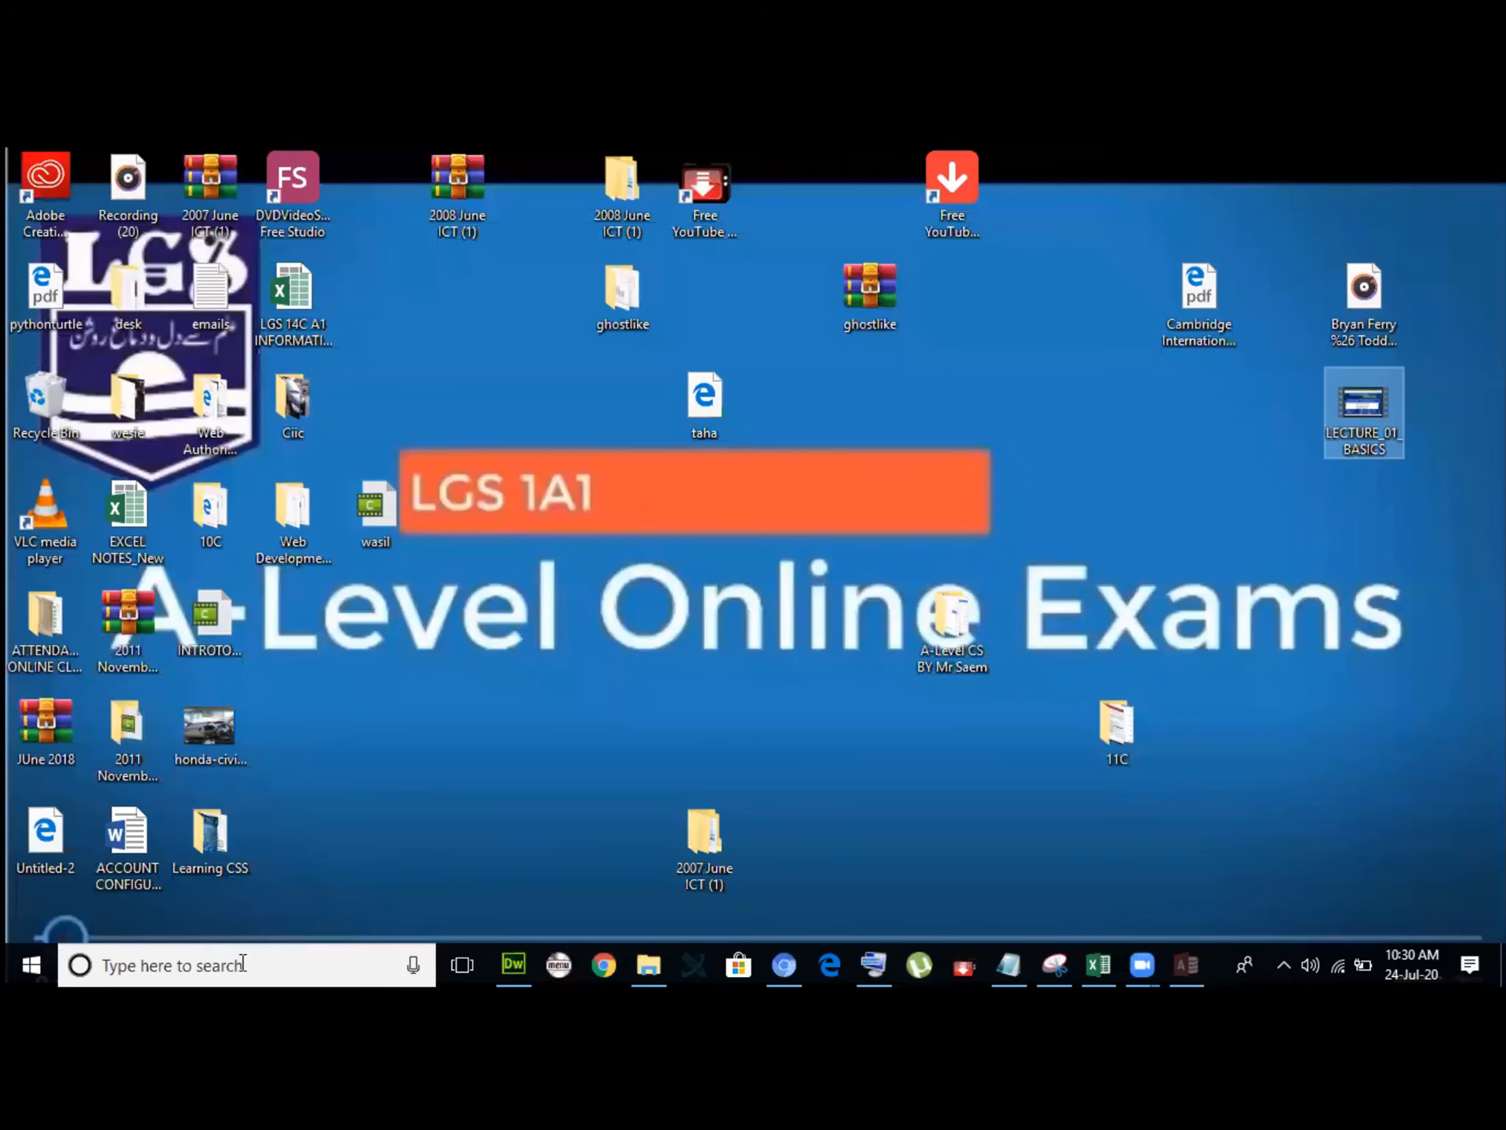
left_click(240, 962)
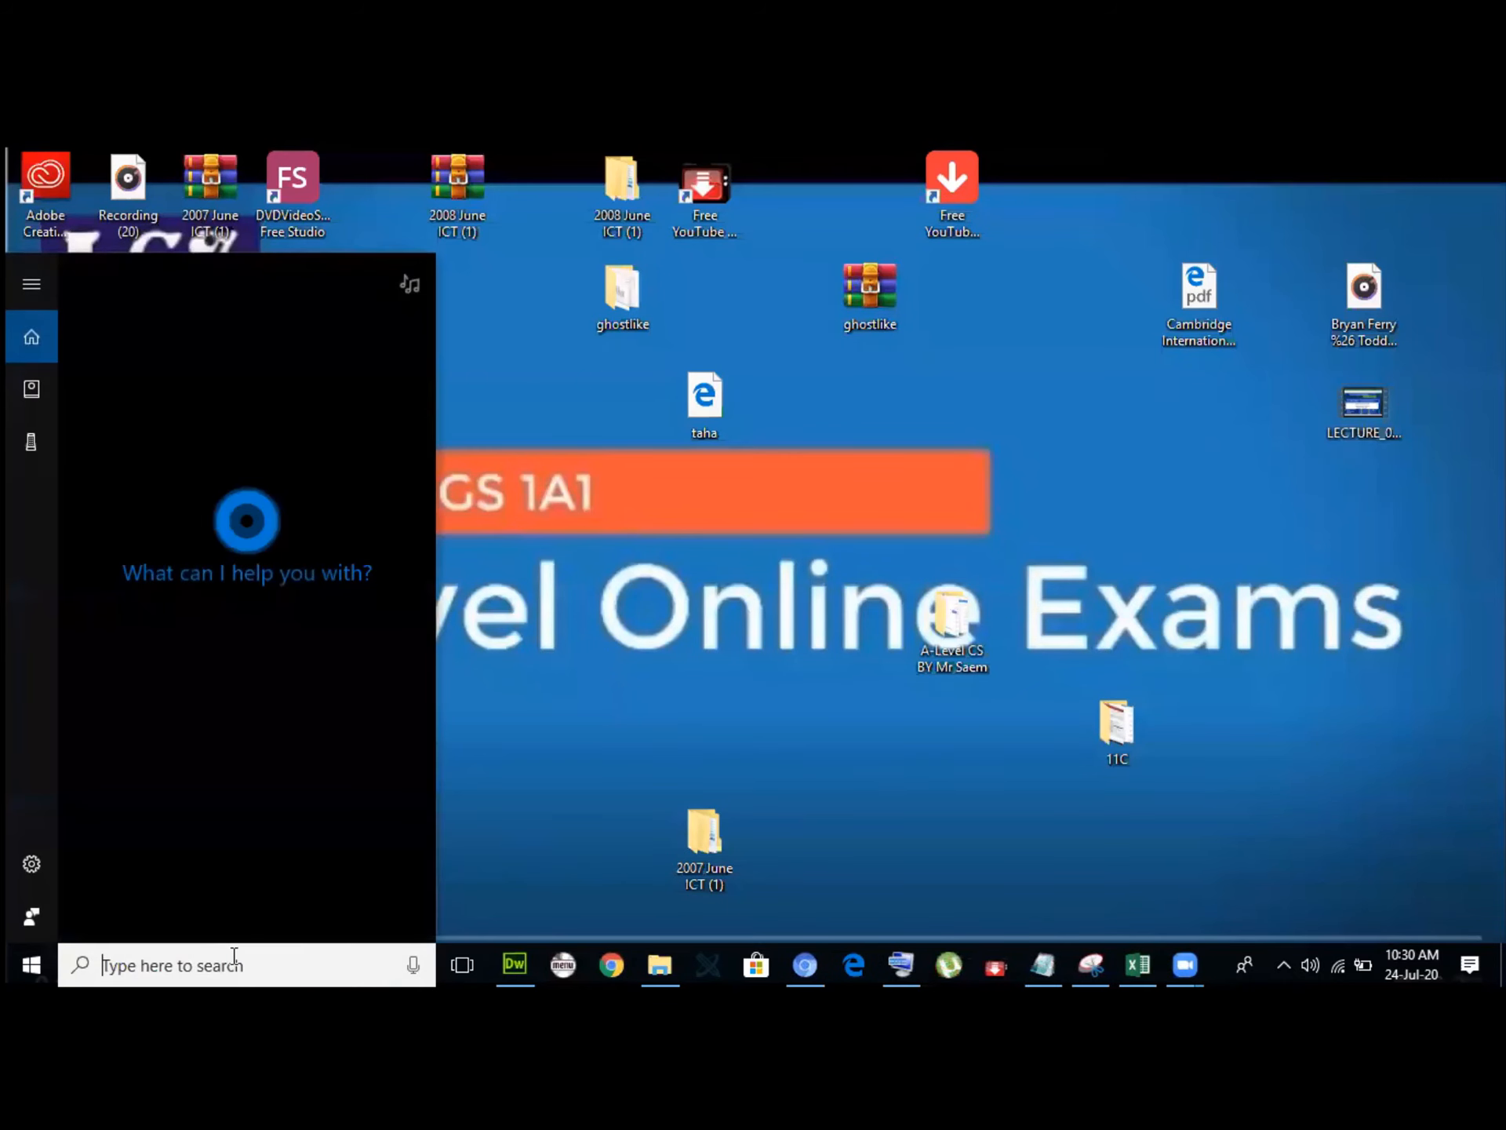
type("acc")
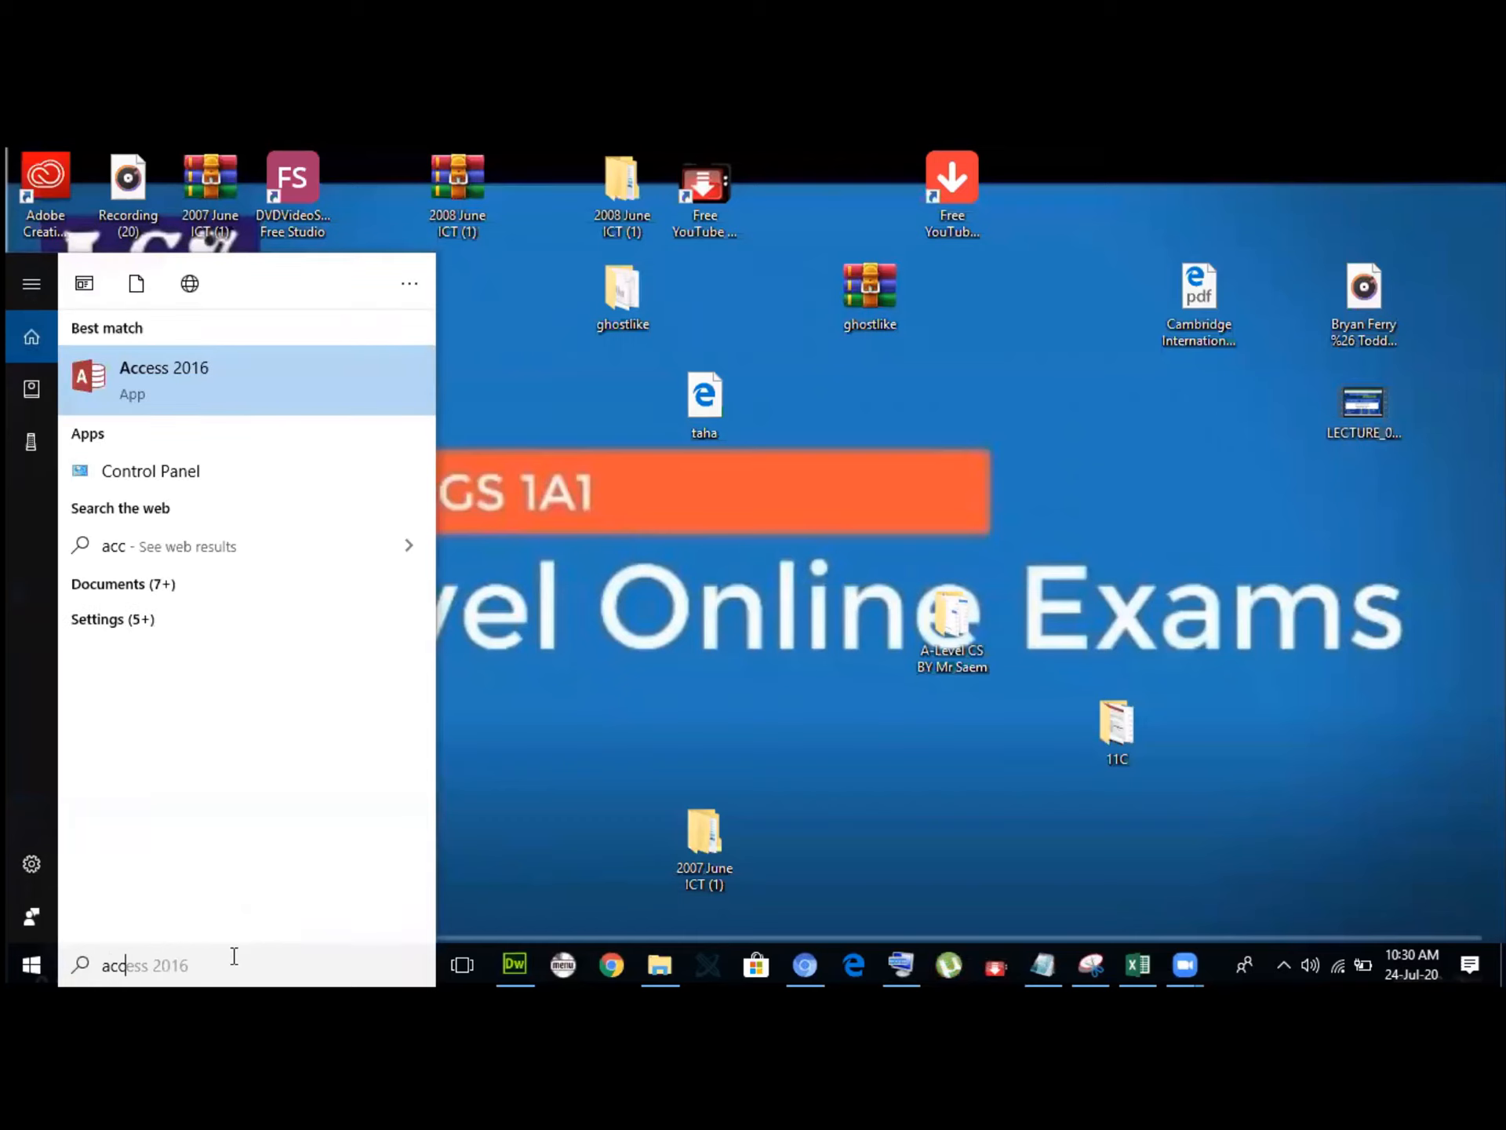
left_click(271, 356)
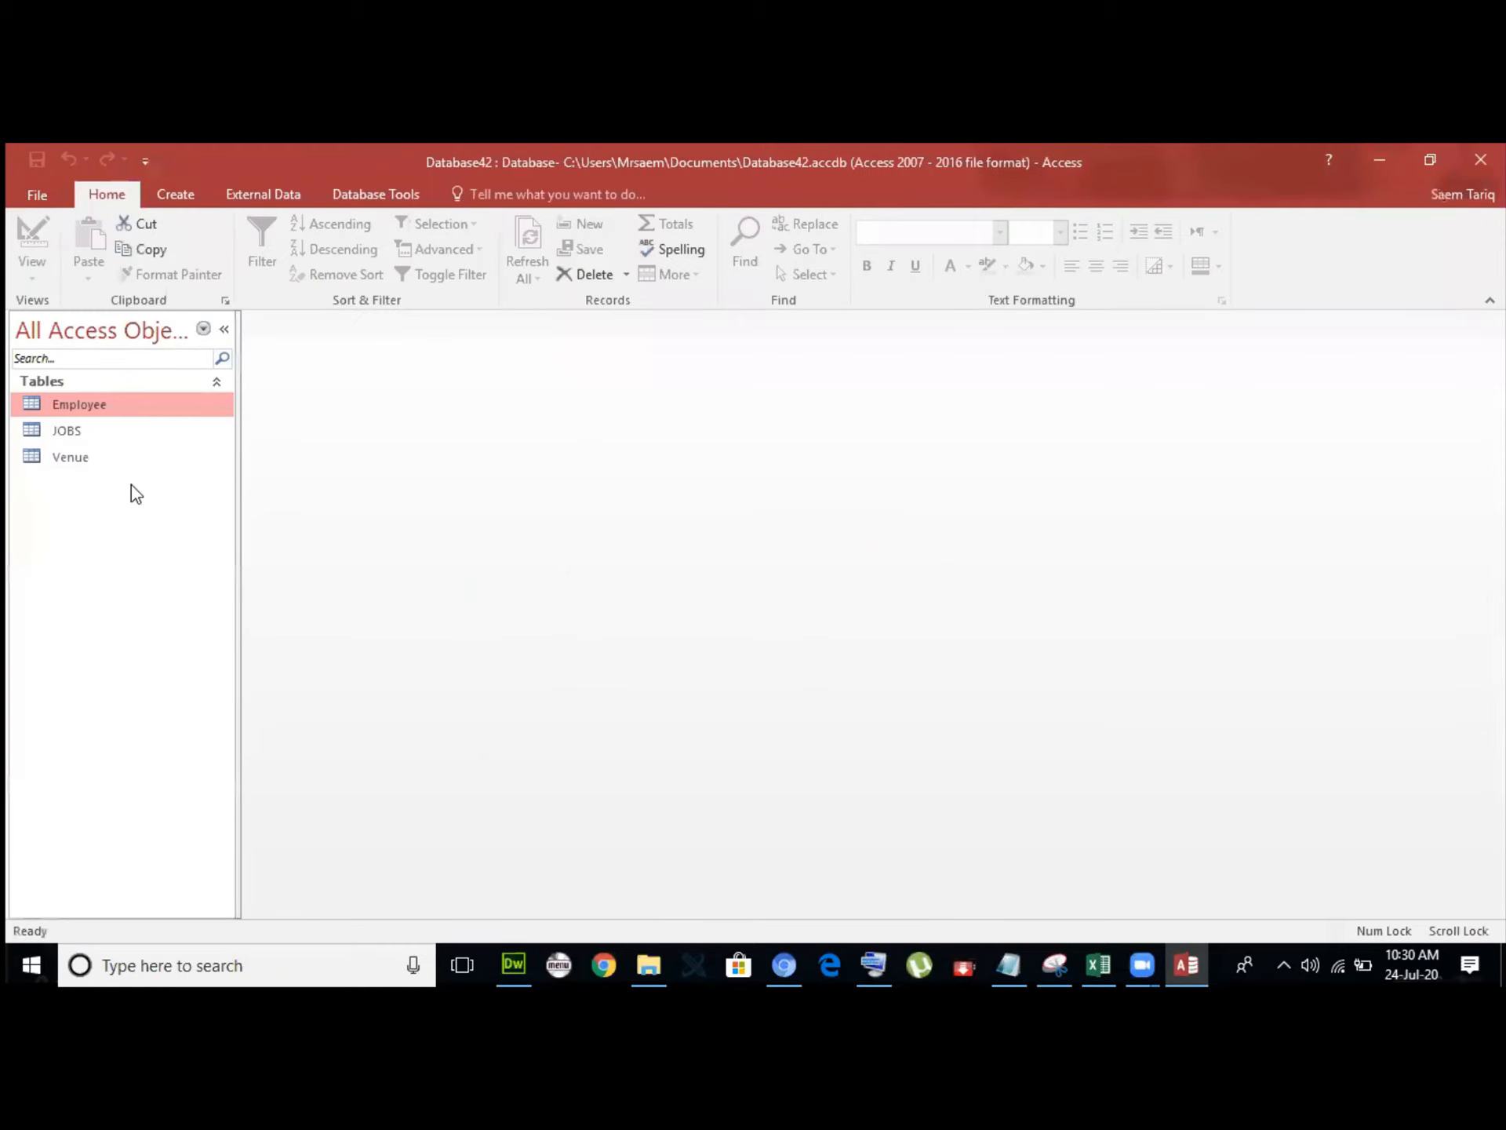
double_click(120, 405)
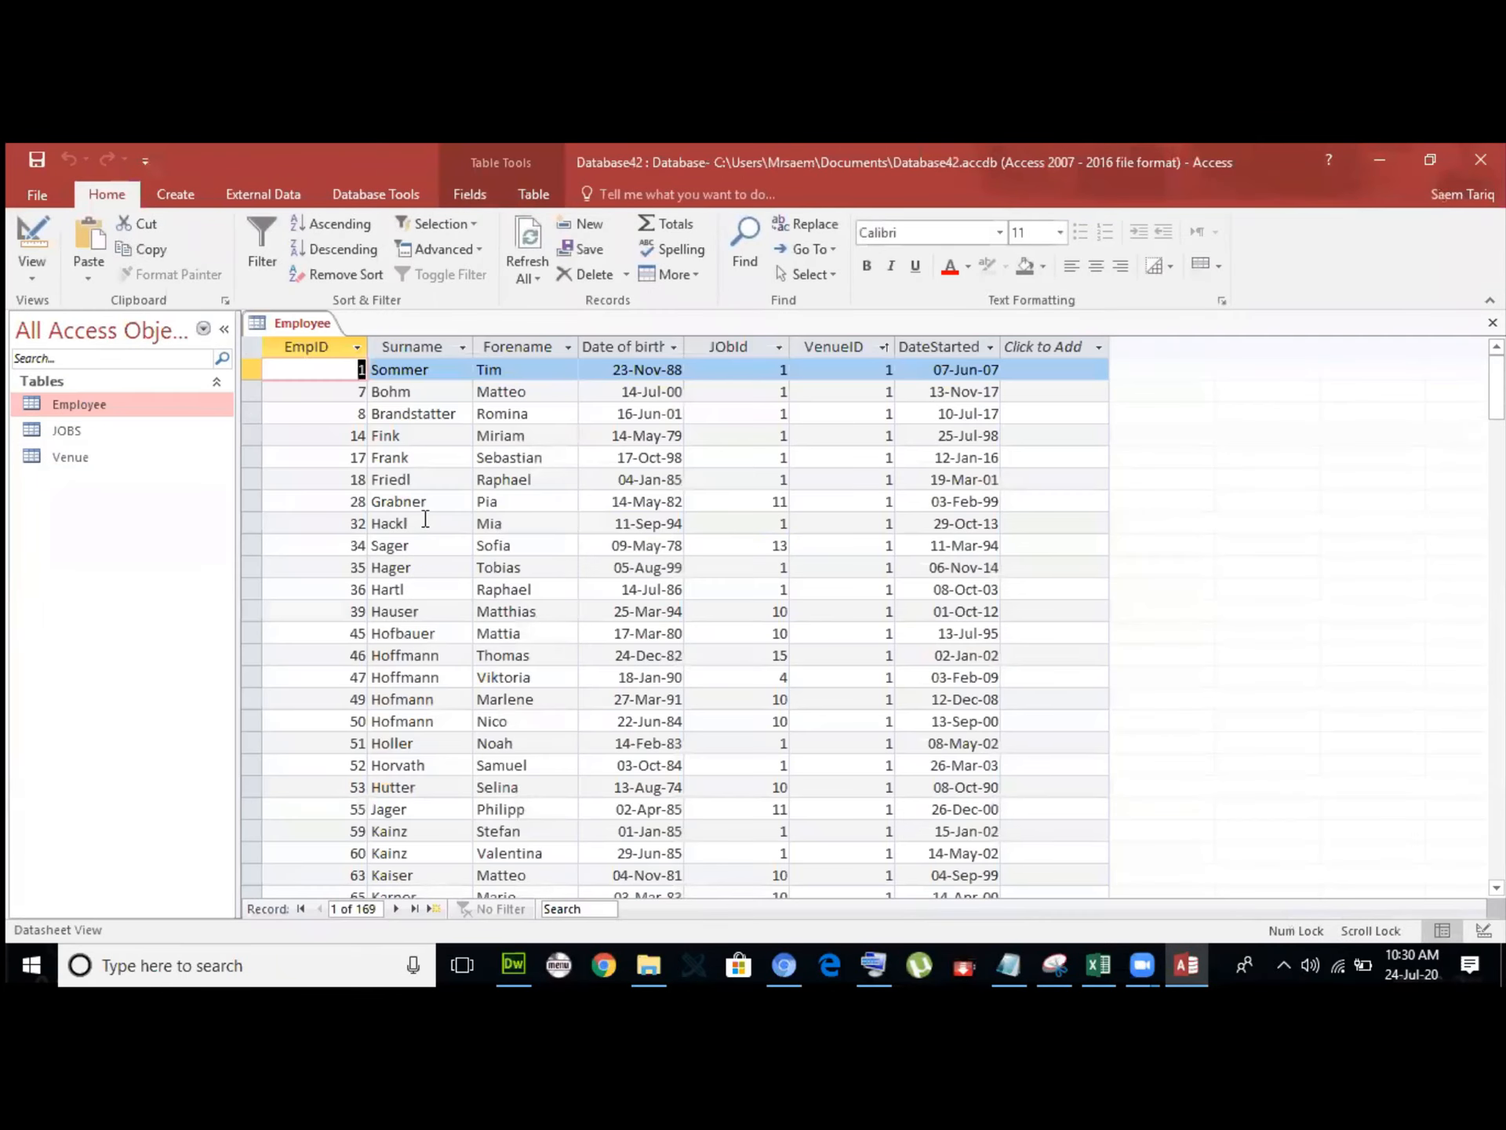
Create a new form from the Employee table and switch it to Design View.
left_click(186, 193)
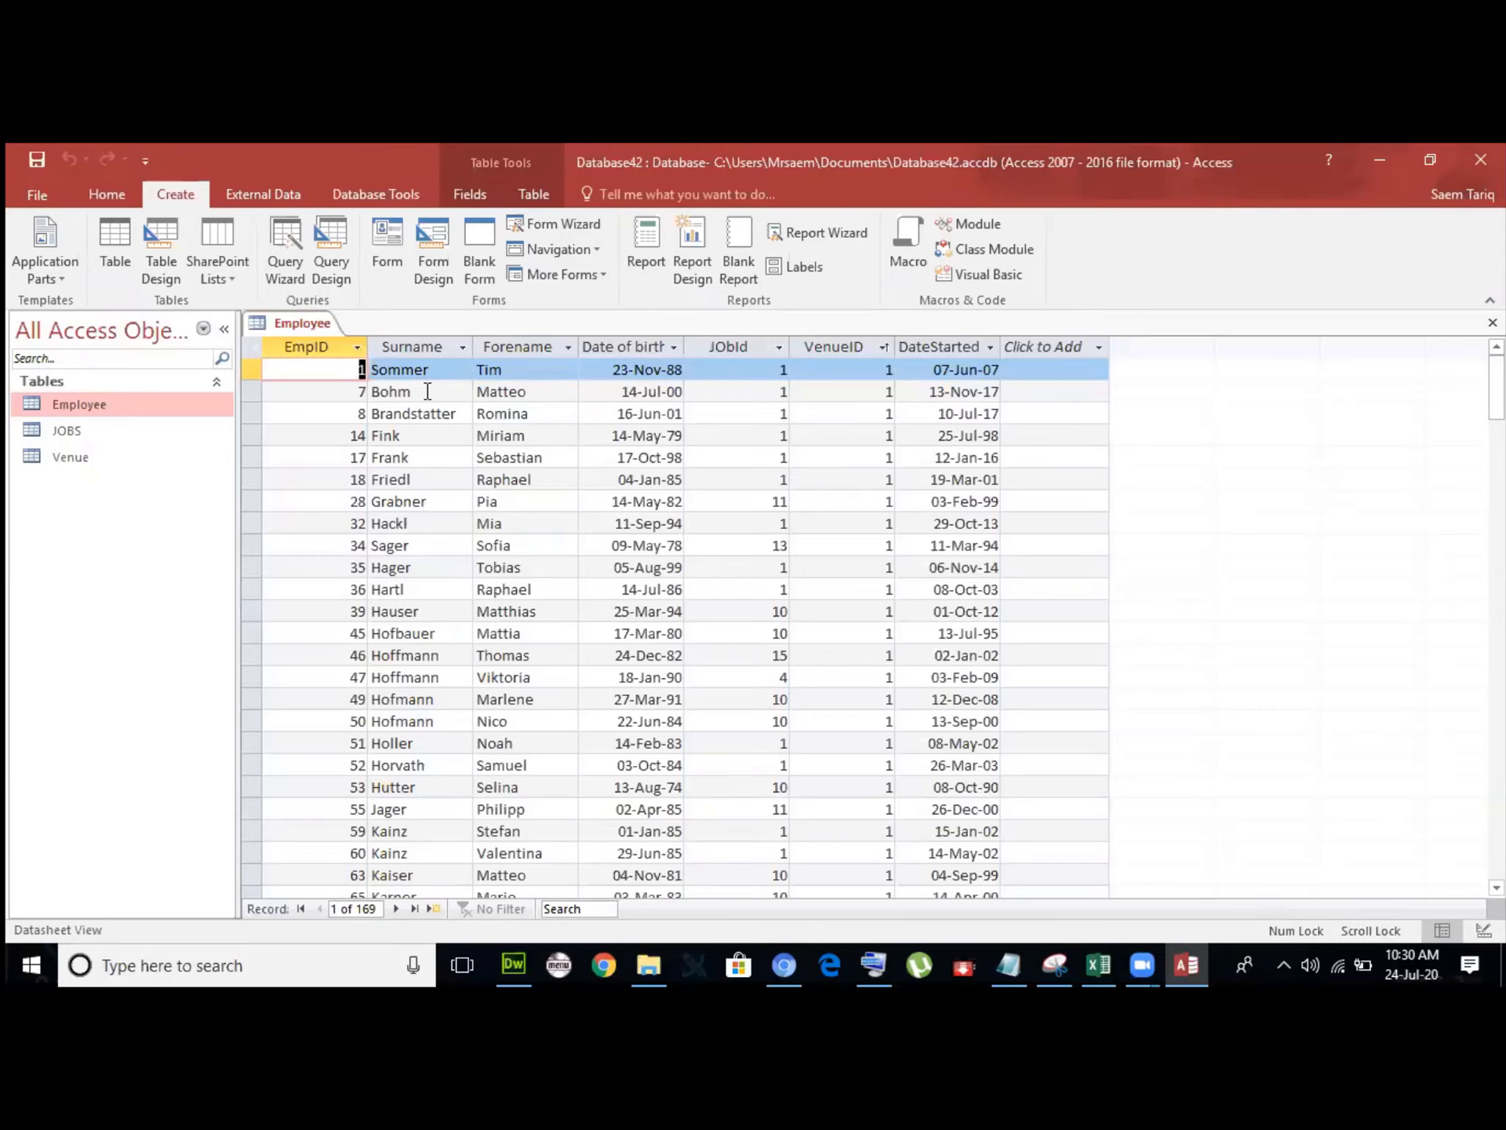
left_click(399, 262)
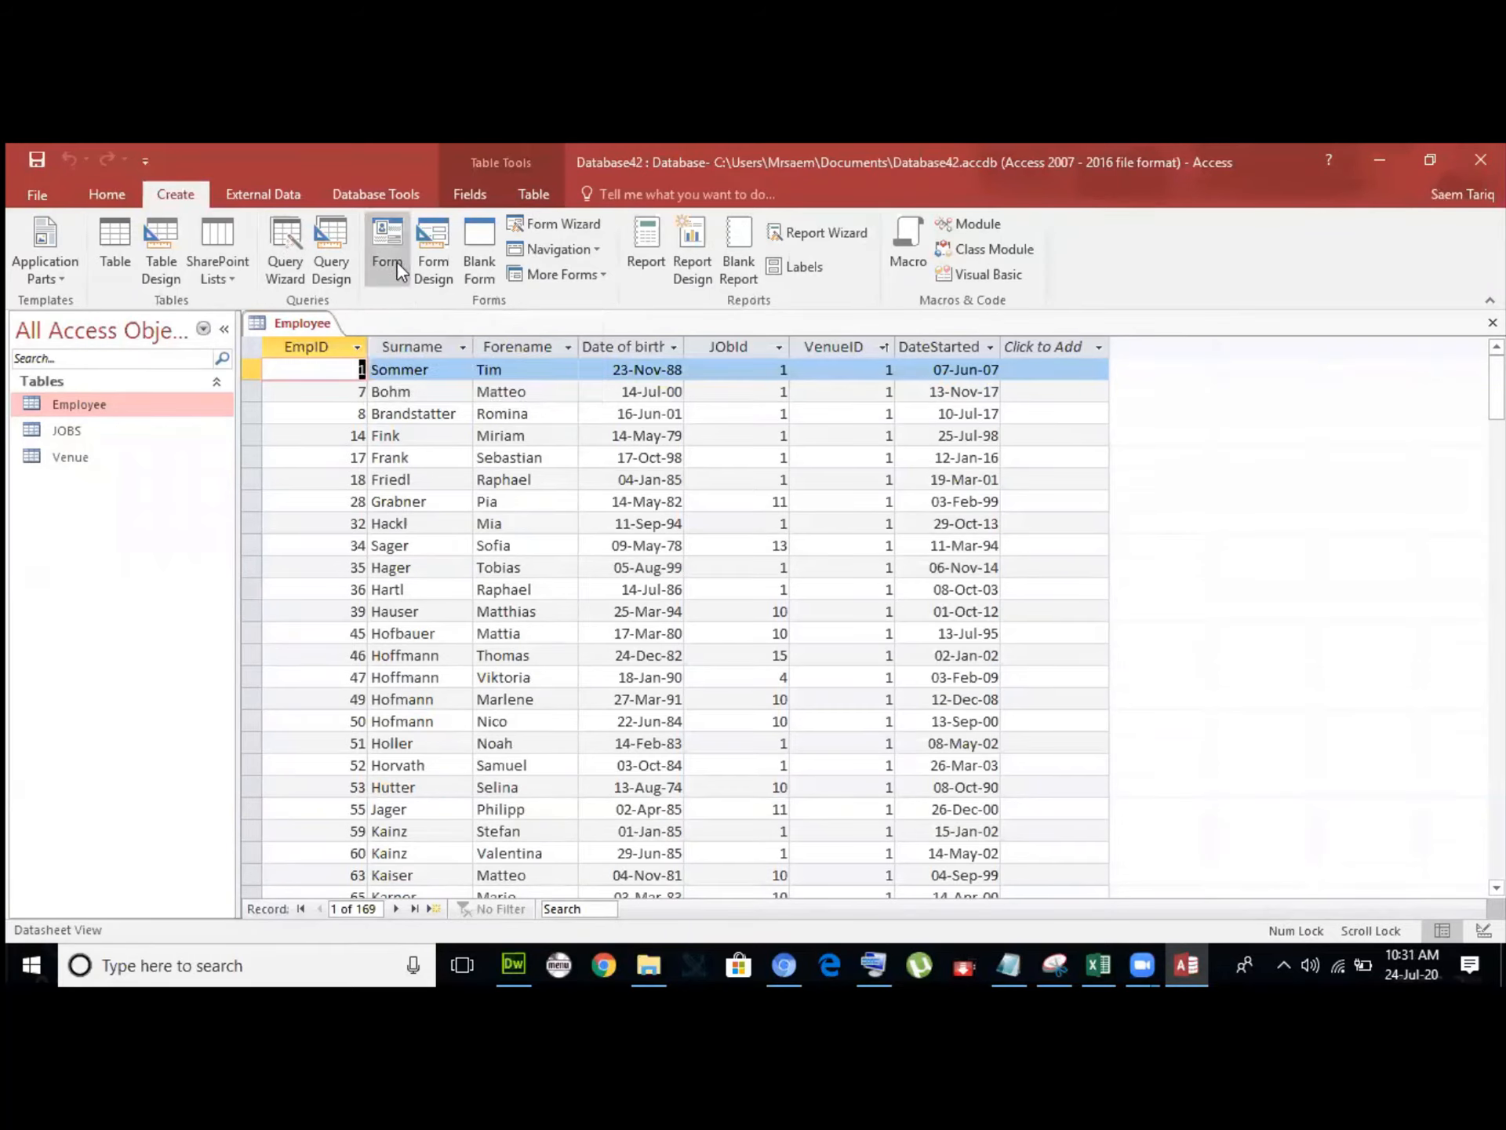
left_click(386, 250)
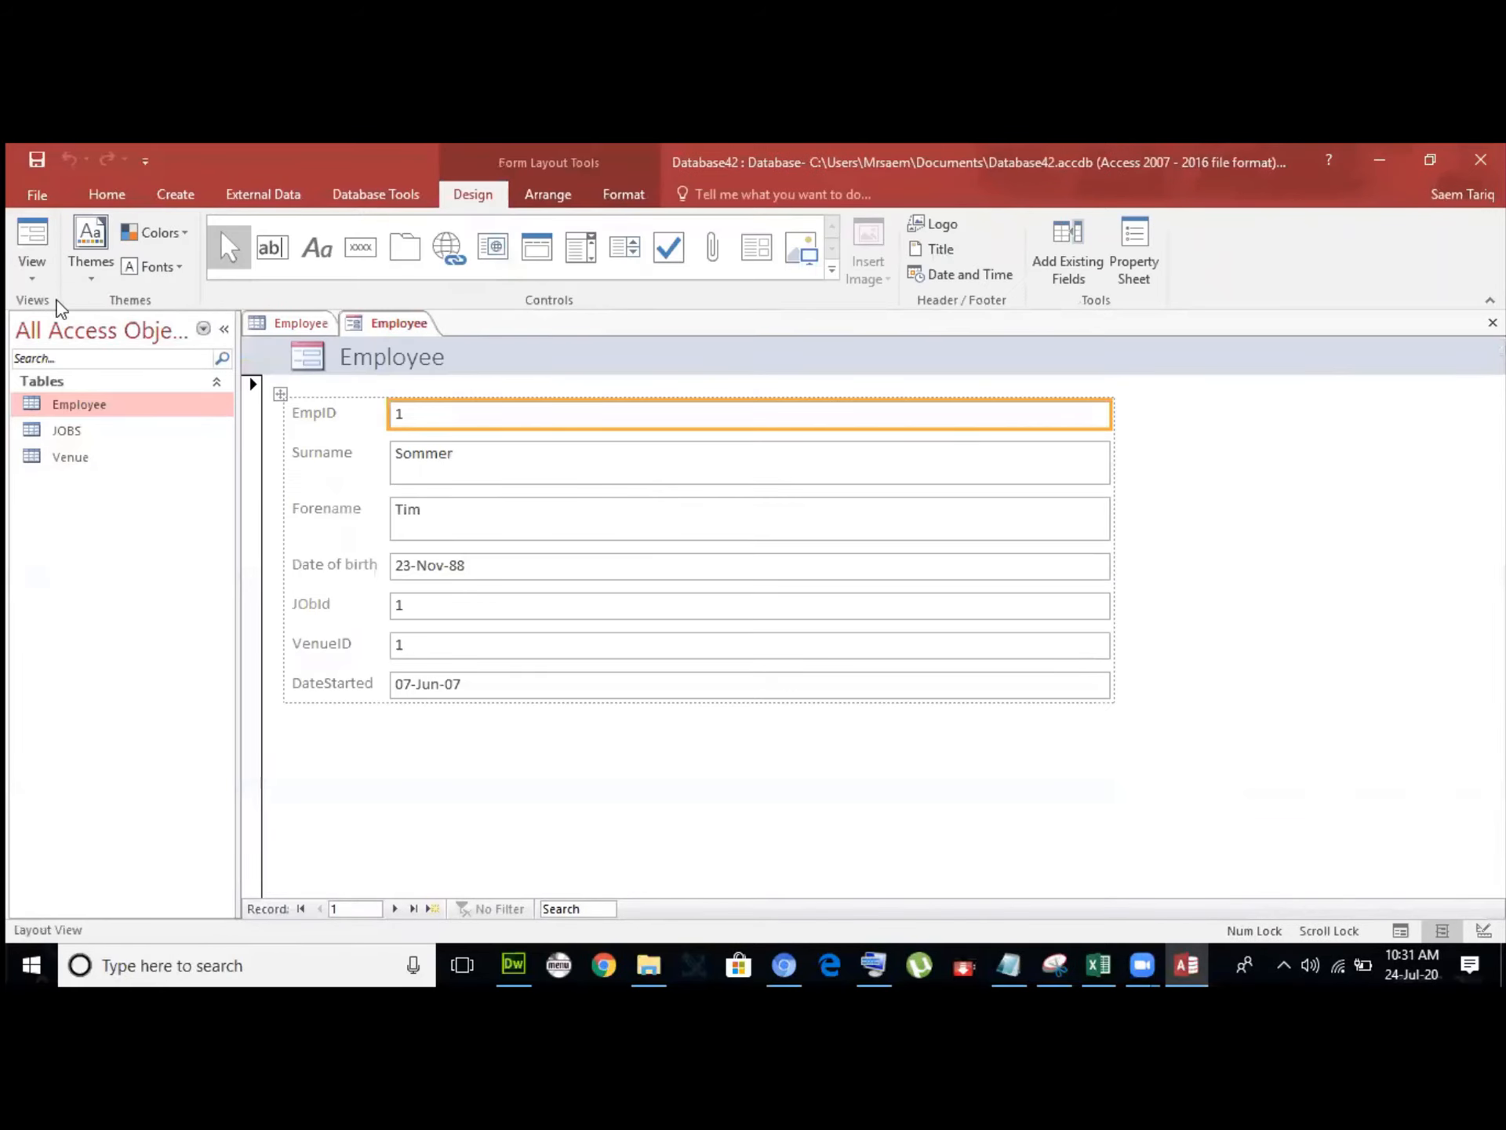
left_click(44, 280)
left_click(93, 416)
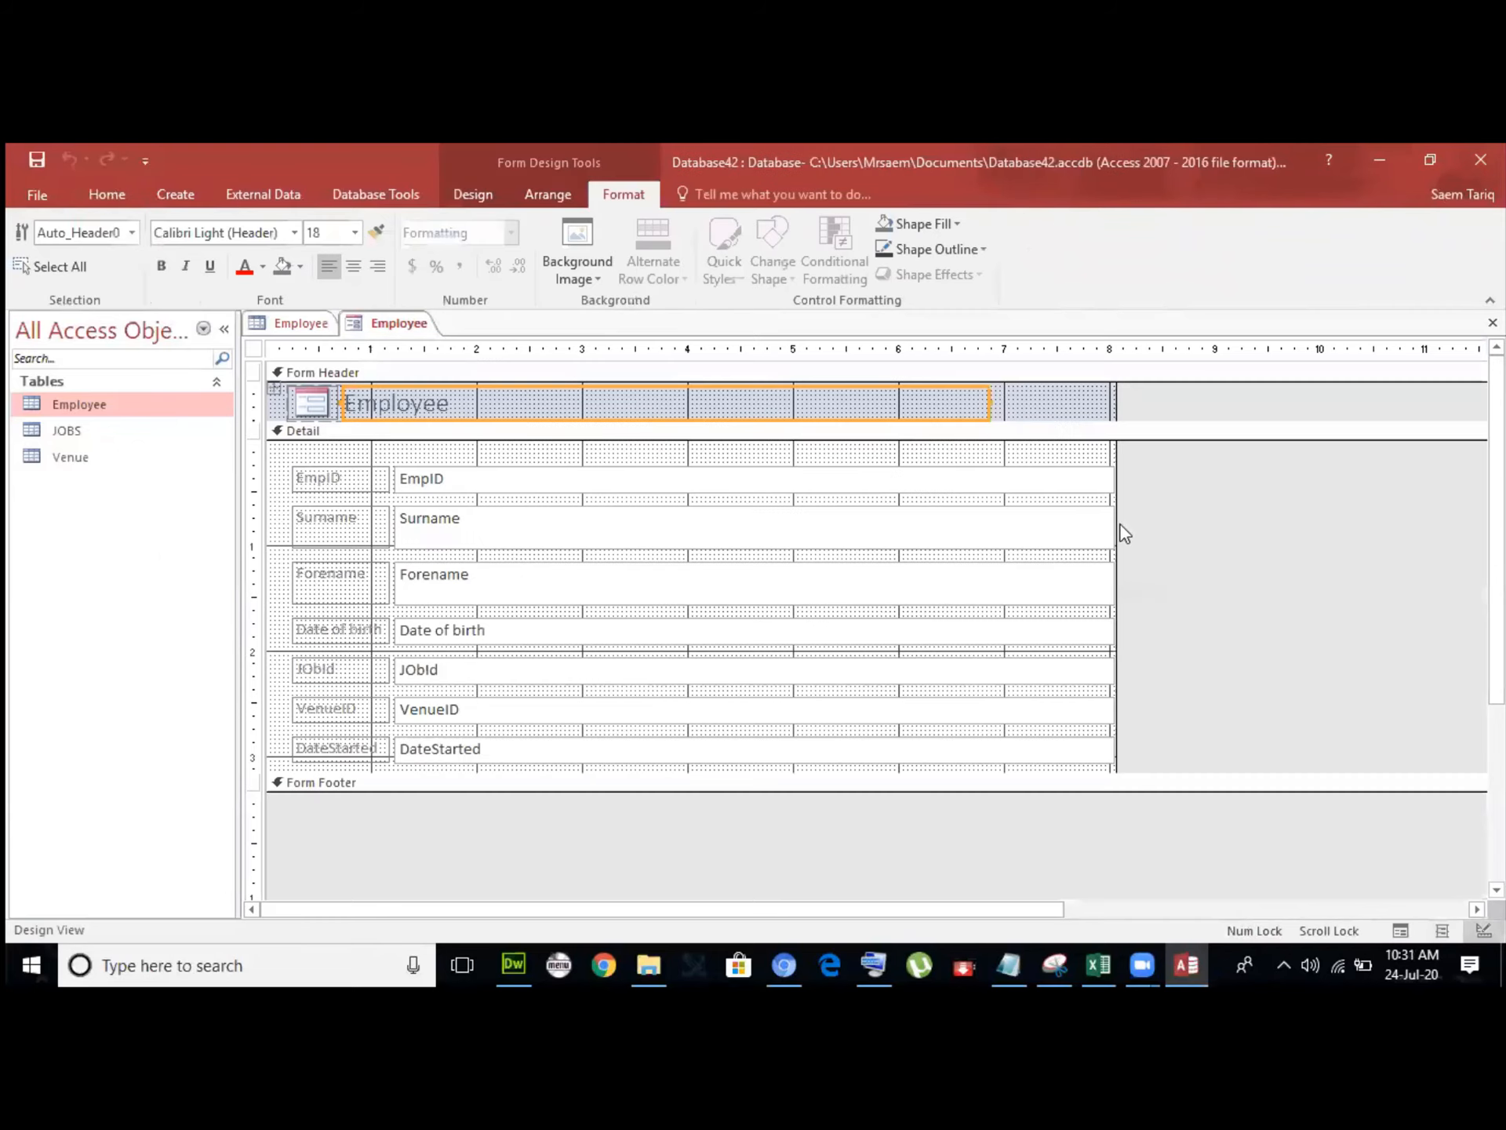
Extend the form's Detail area downward and to about 9 on the ruler, and narrow all field boxes to about 6.7.
left_click_drag(1087, 772, 1087, 887)
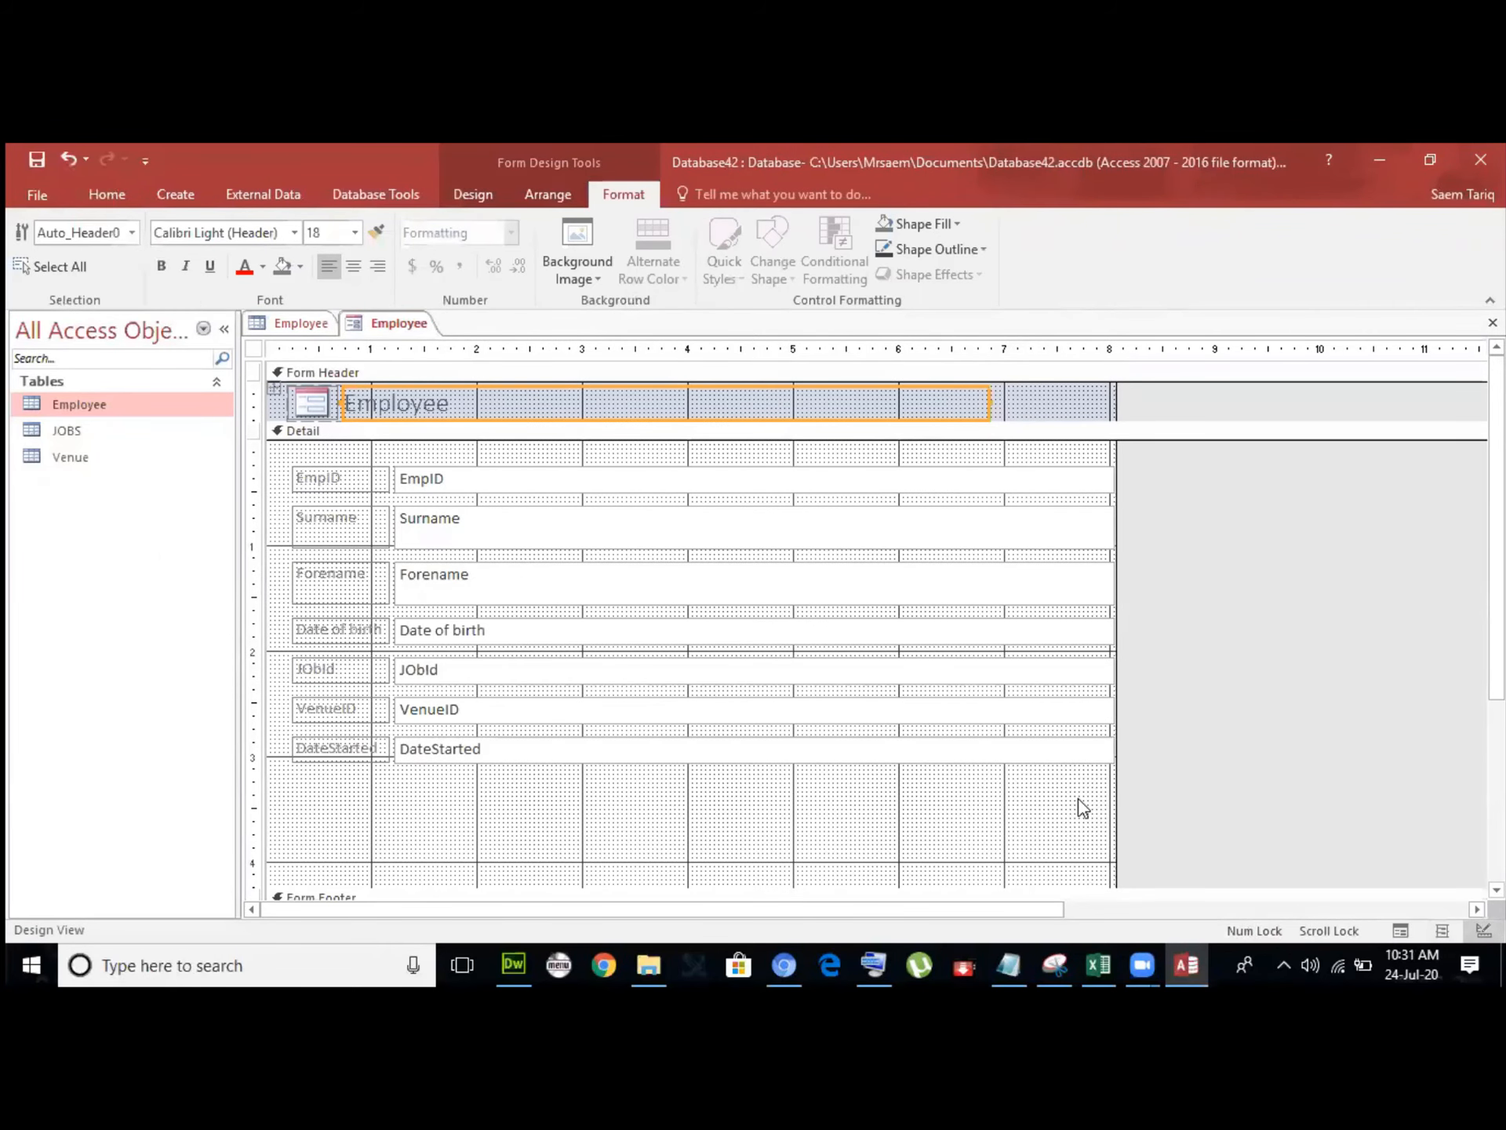
left_click(1125, 796)
mouse_move(1114, 790)
left_mouse_down()
mouse_move(1217, 790)
mouse_move(1079, 683)
mouse_move(1066, 458)
left_mouse_up()
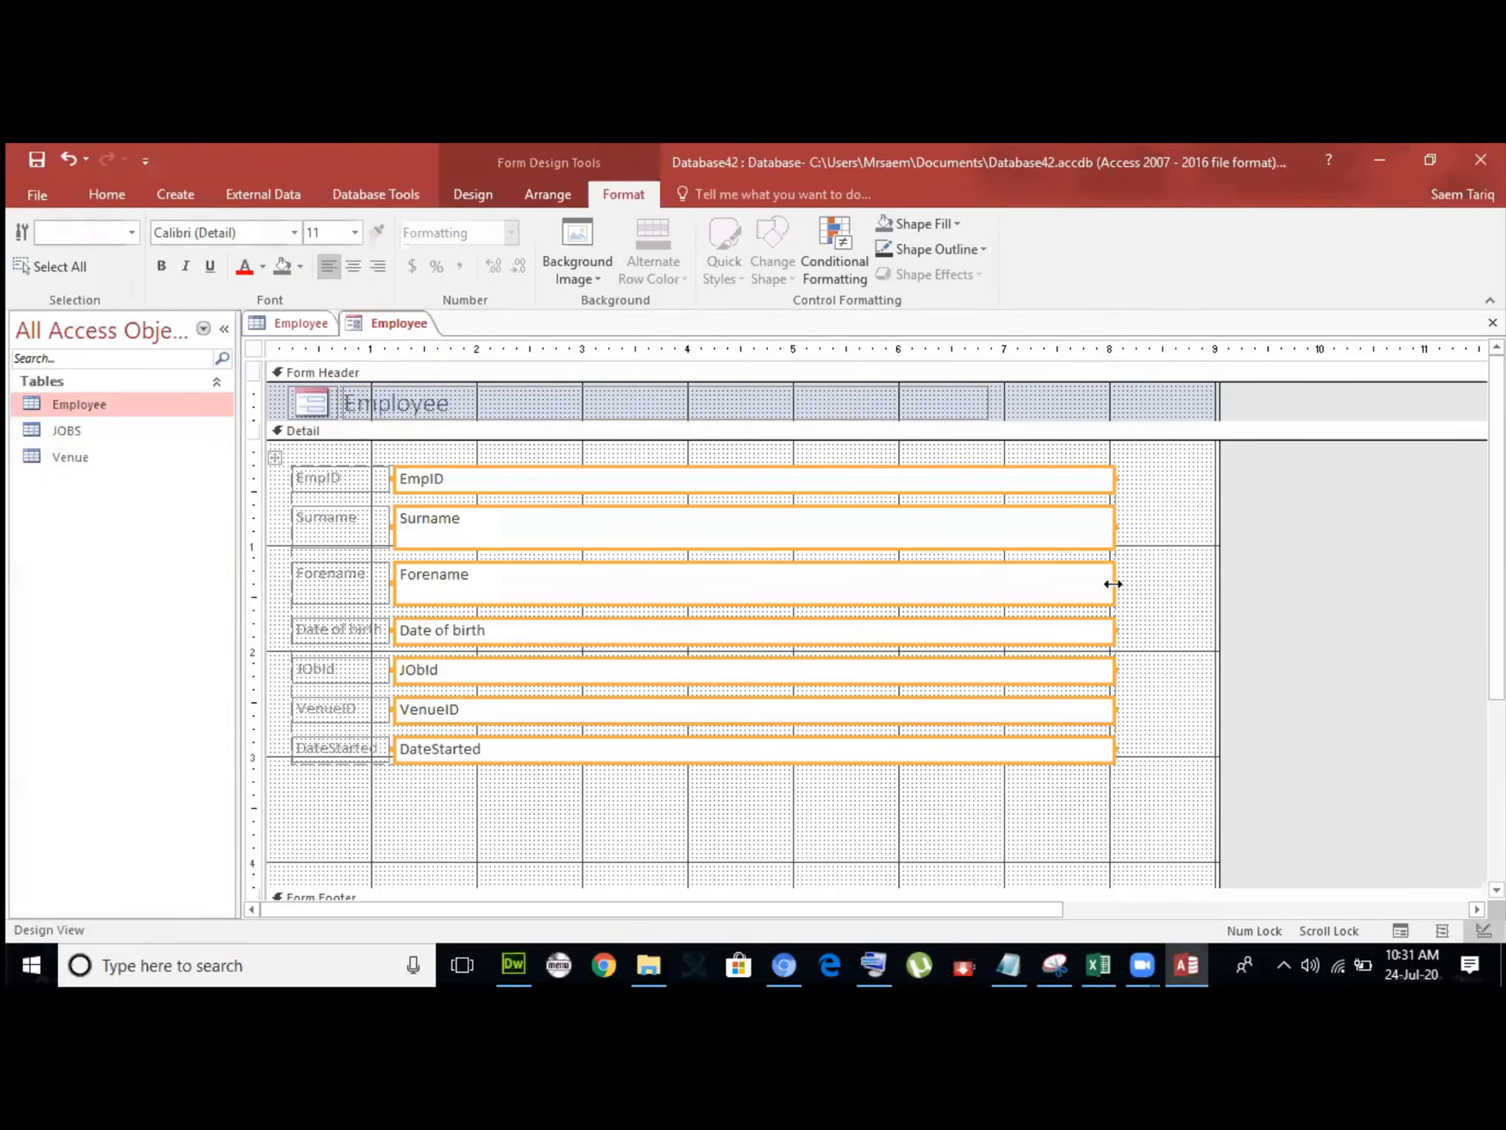
left_click_drag(1113, 584, 970, 580)
left_click(773, 803)
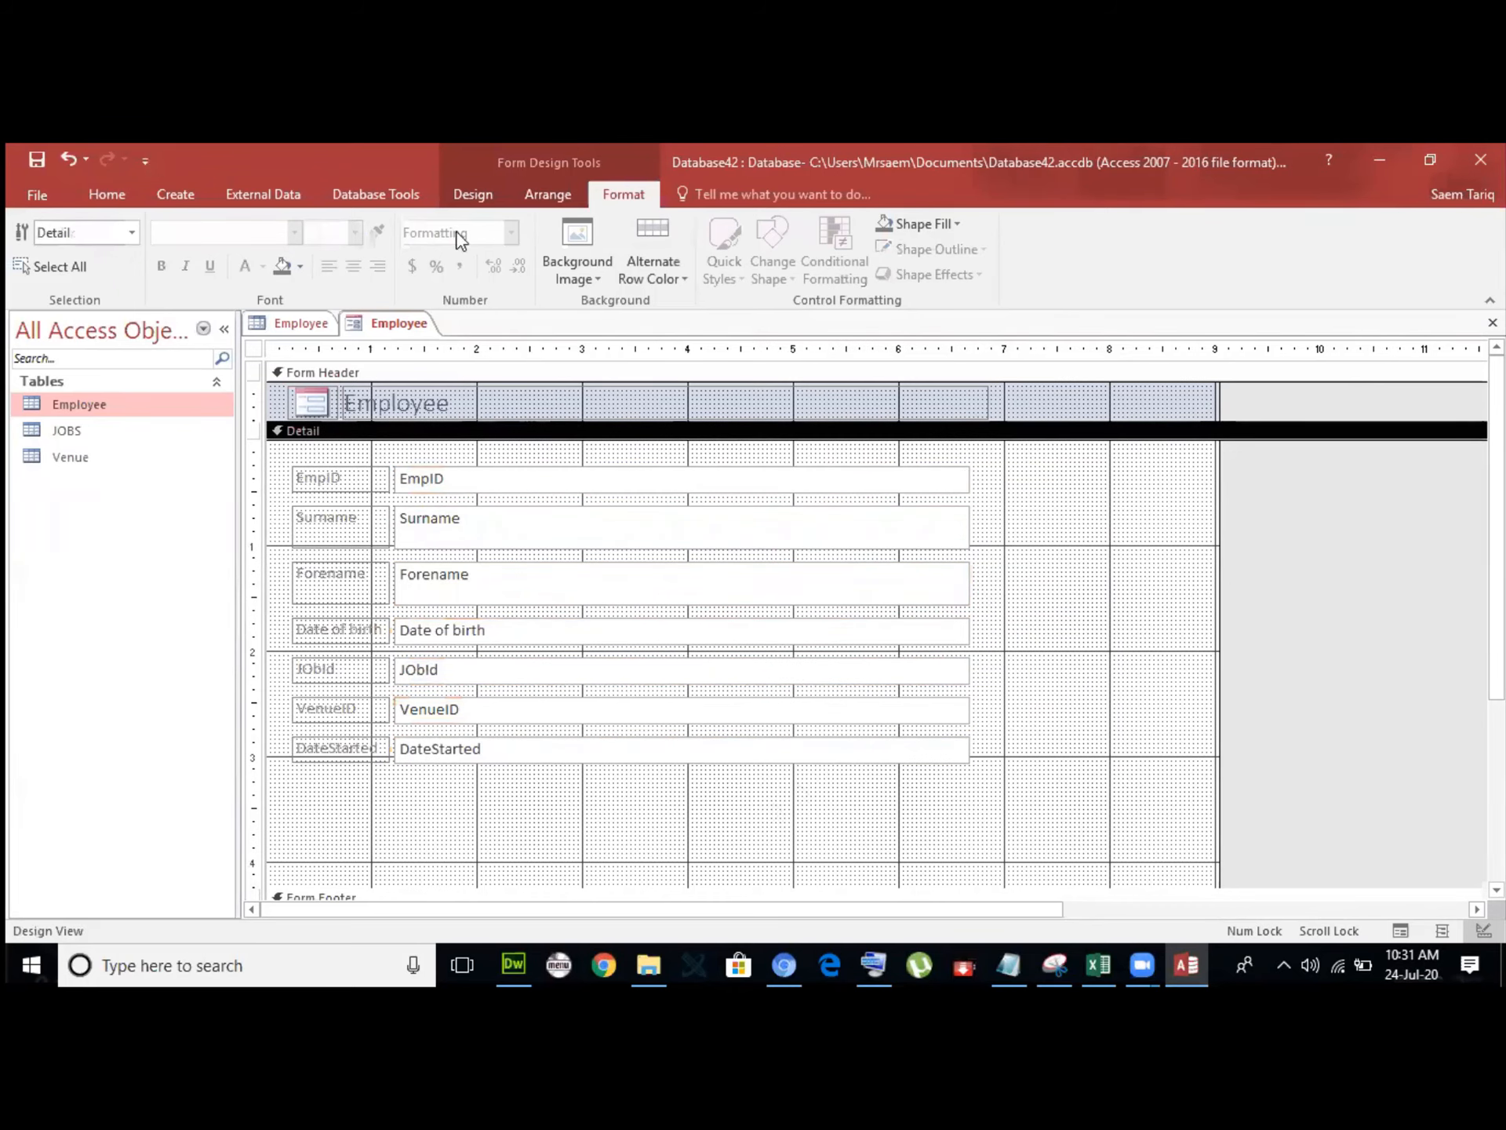
Add an Add New Record command button with the text Add Record to the right of the Surname field.
left_click(529, 160)
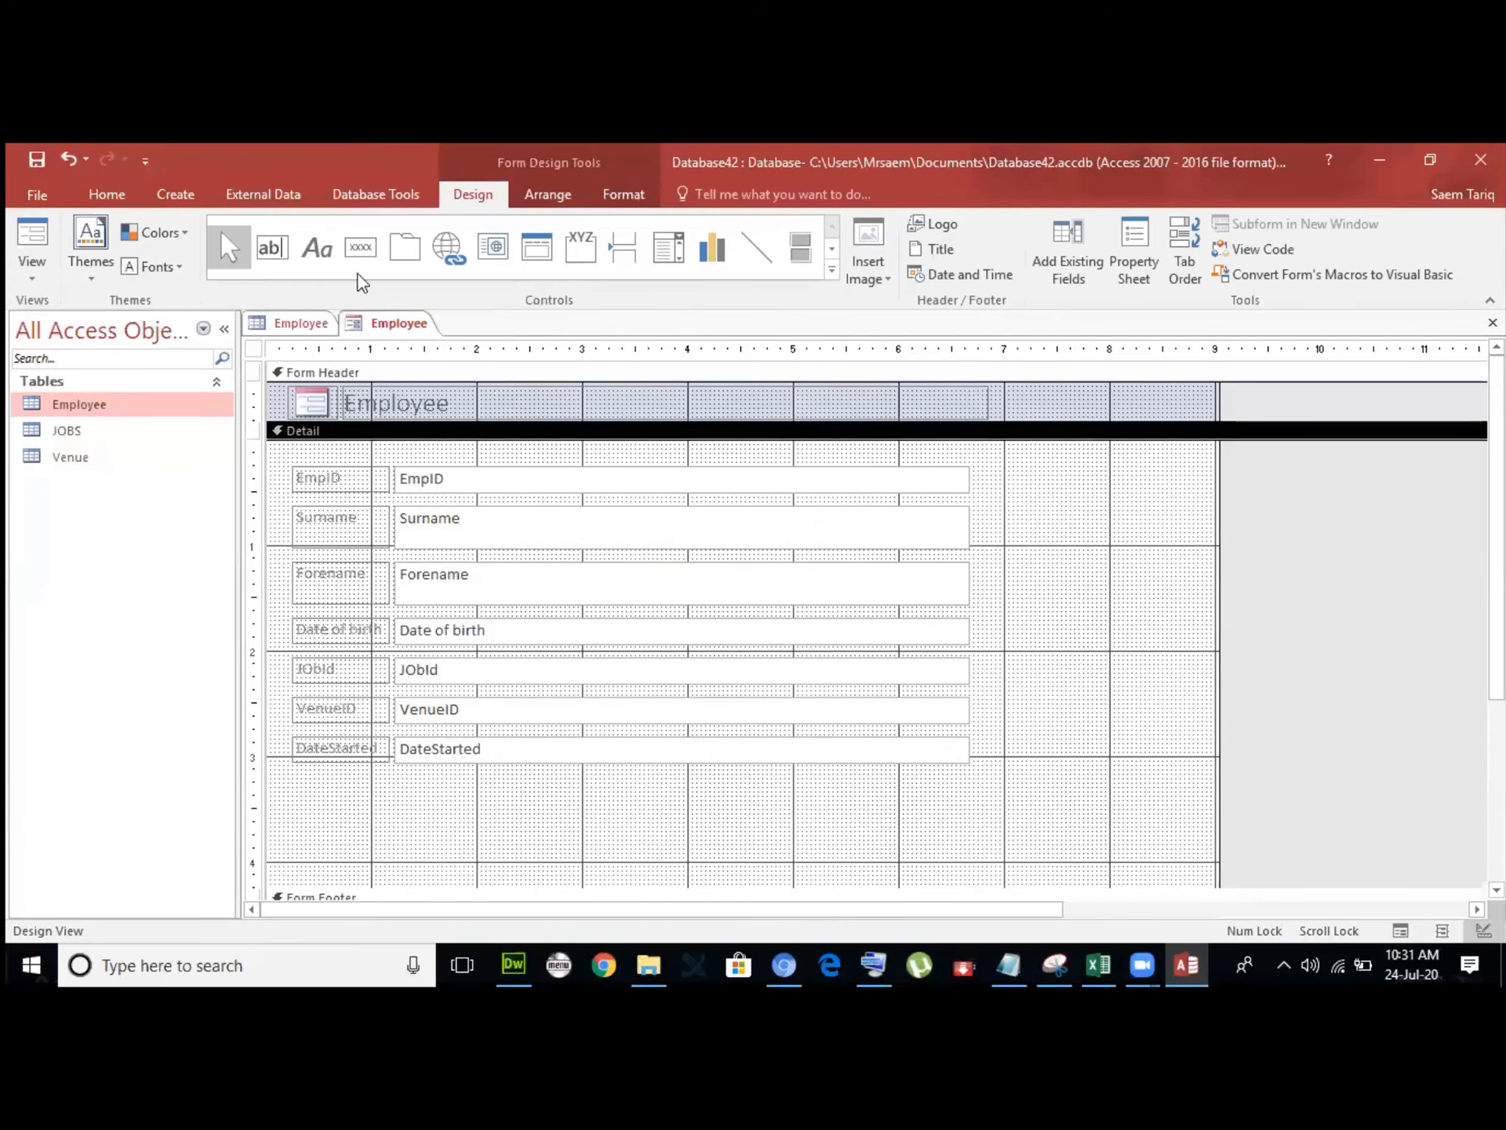
left_click(360, 248)
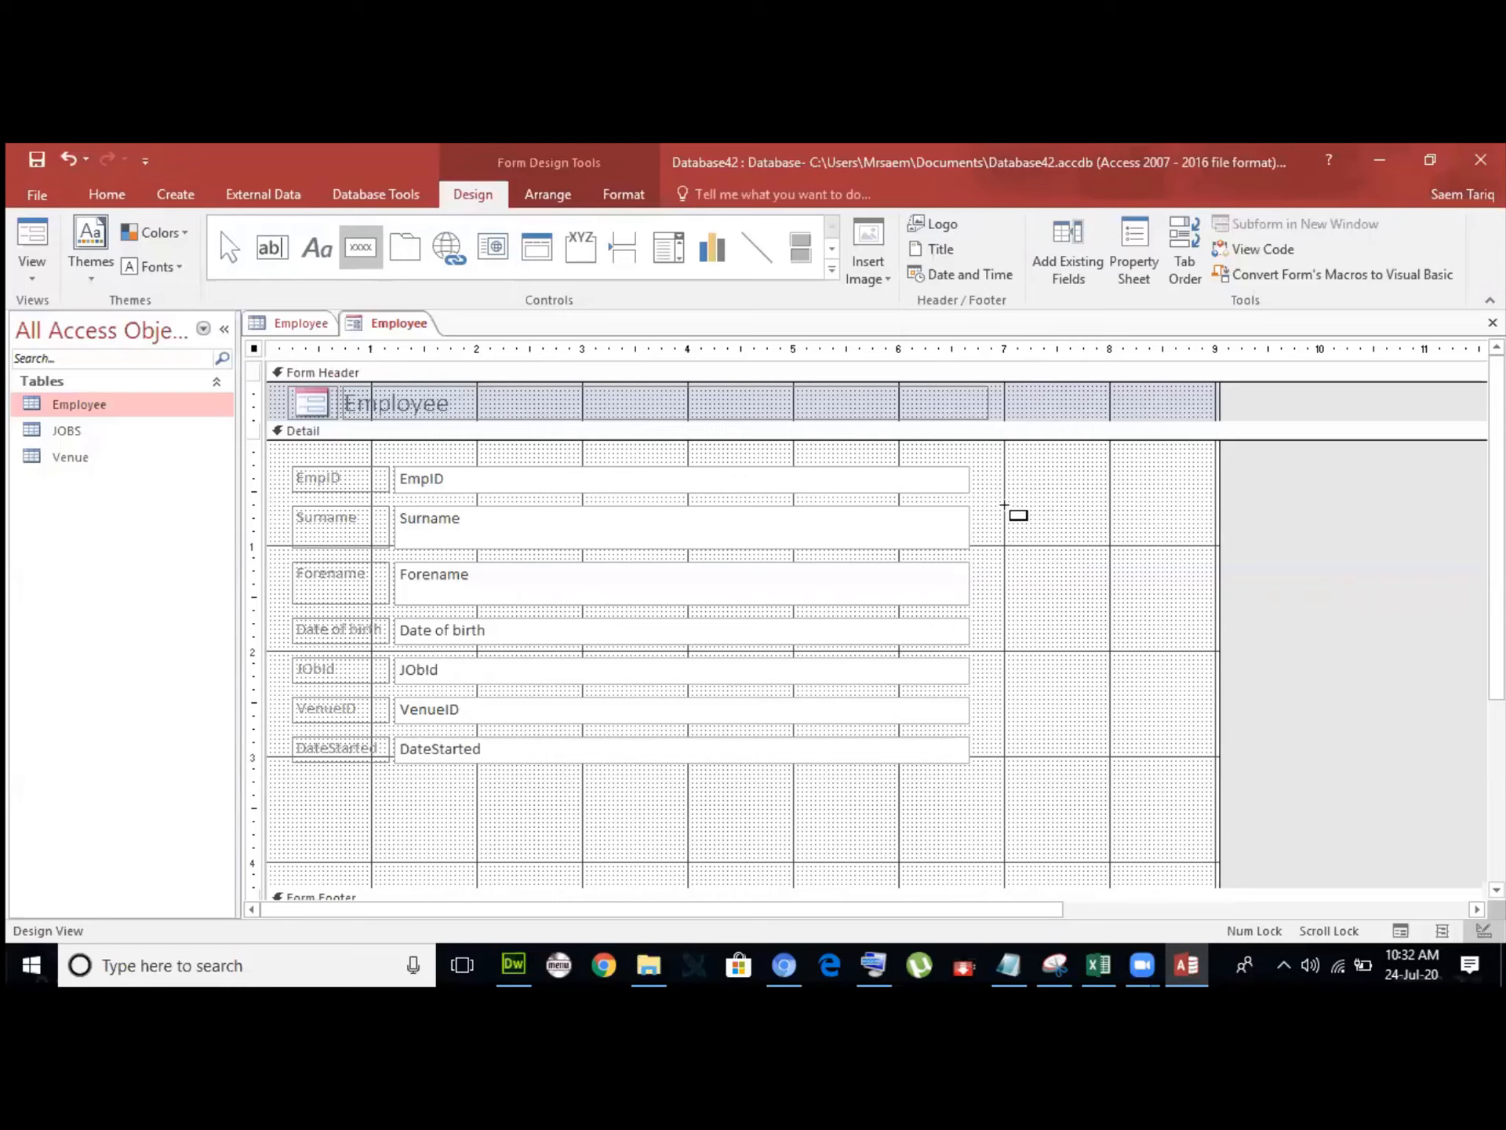
left_click_drag(1000, 499, 1099, 529)
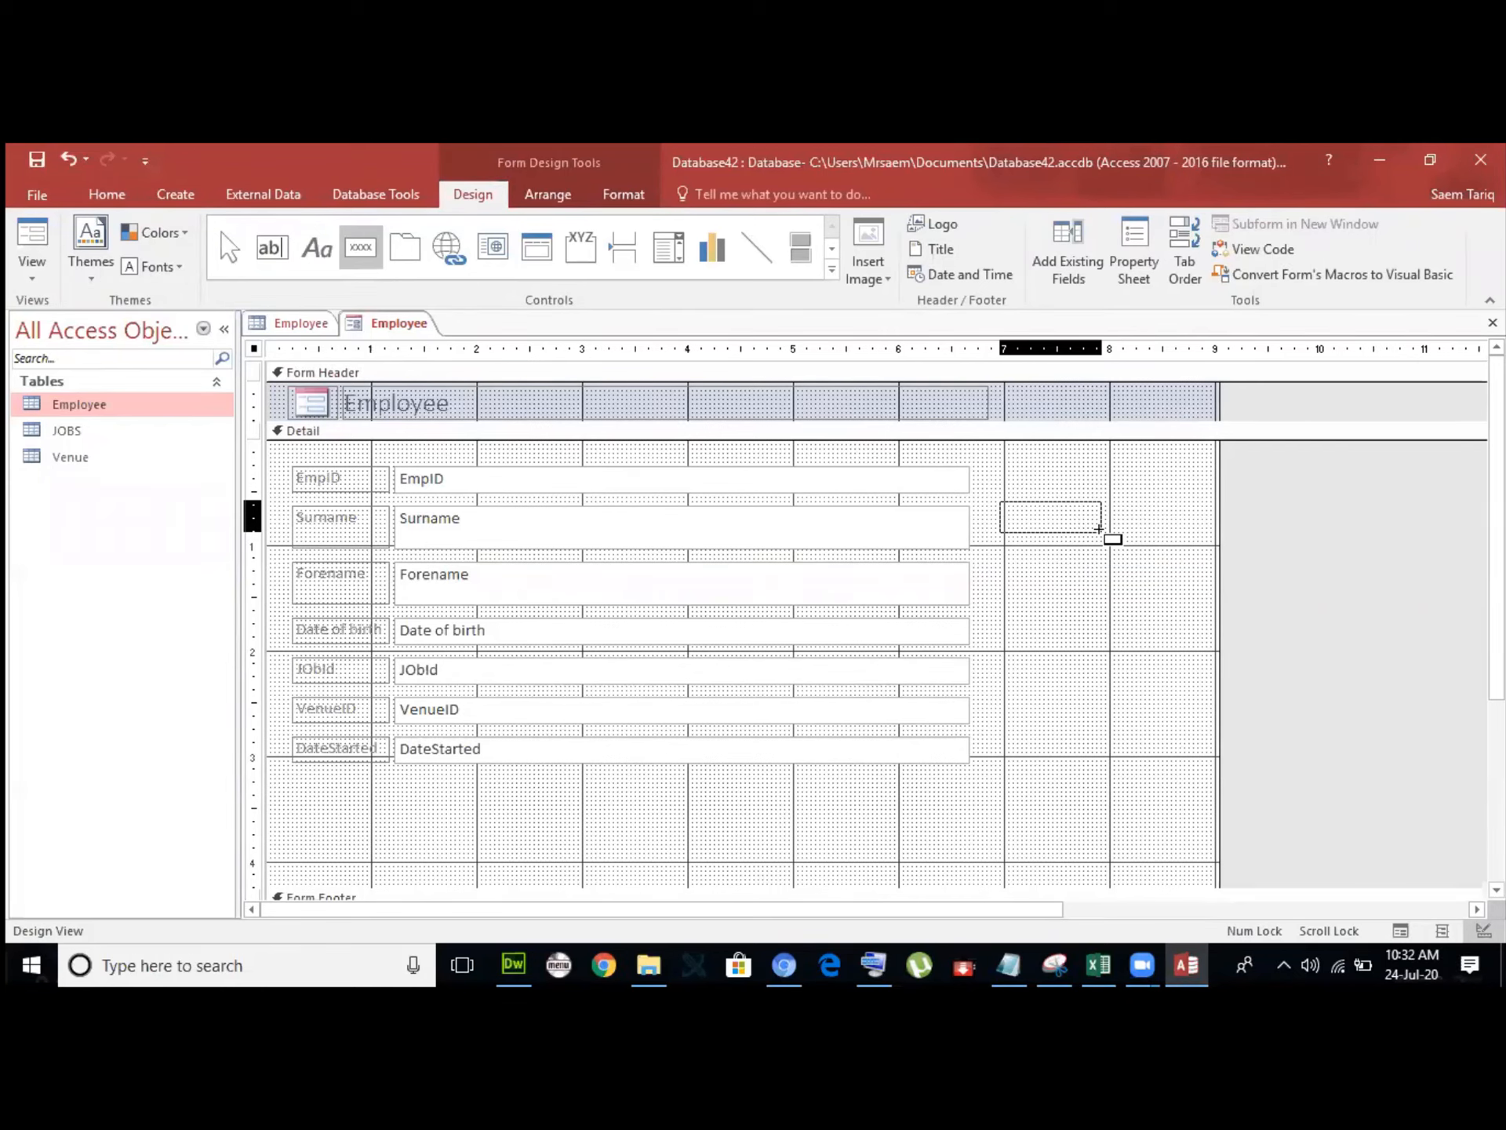
left_click_drag(1098, 529, 1099, 528)
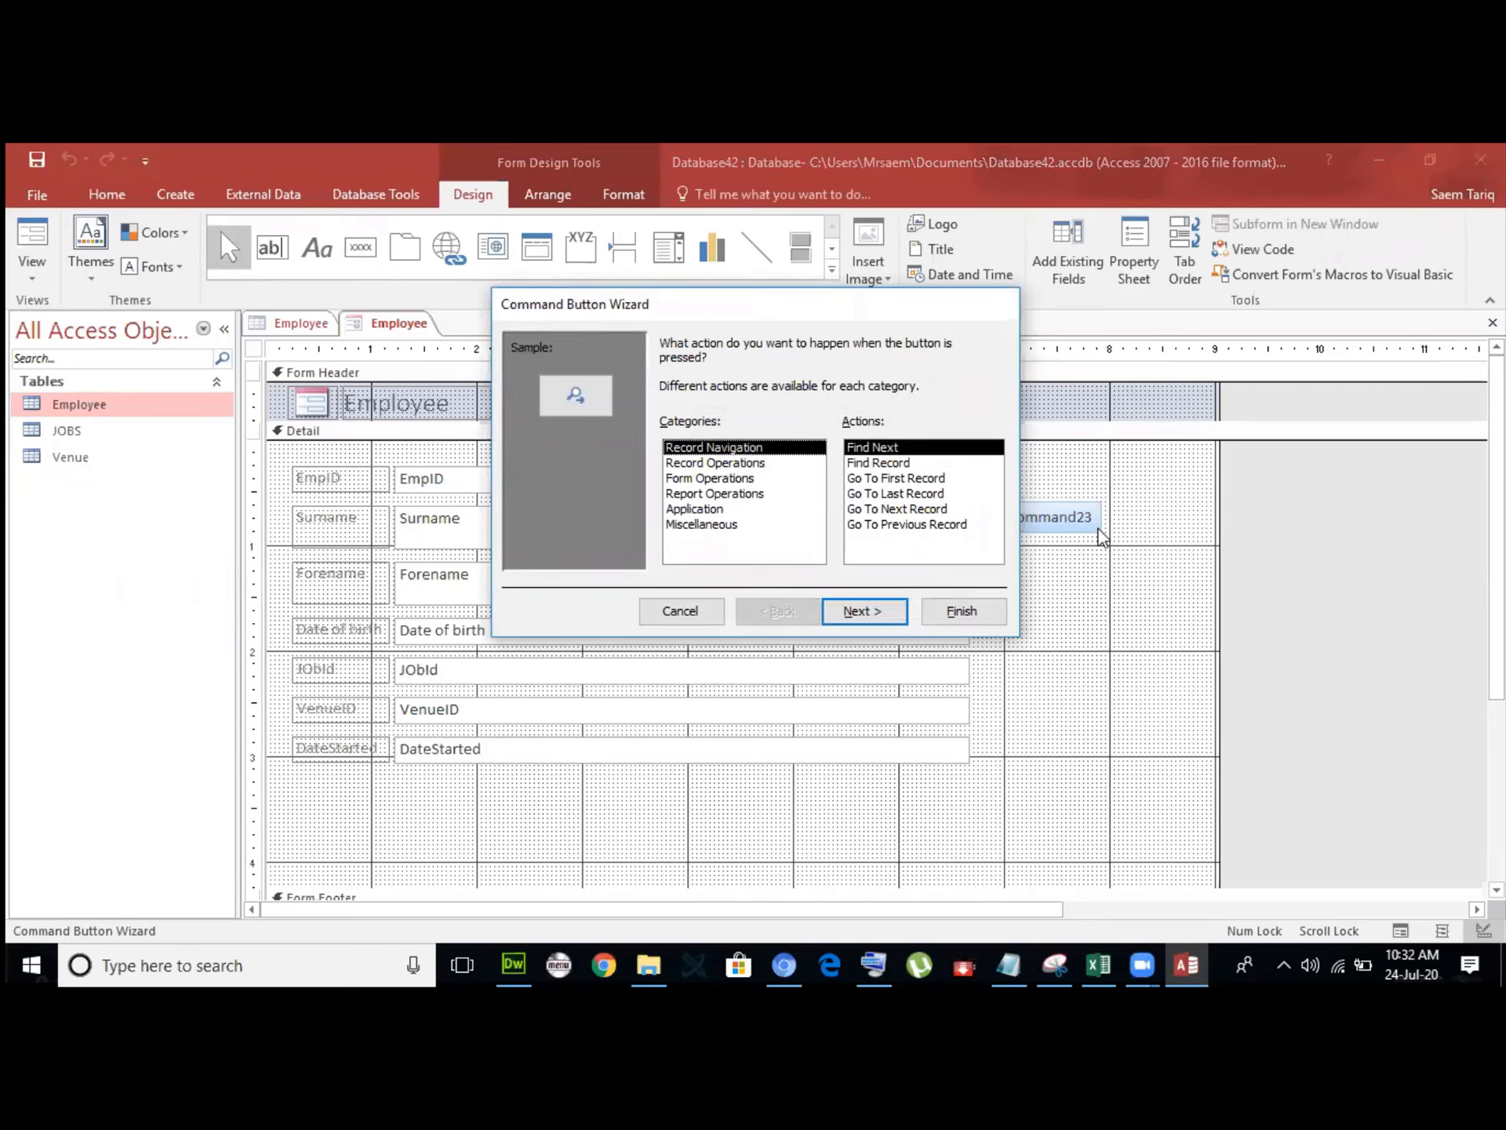
left_click(718, 463)
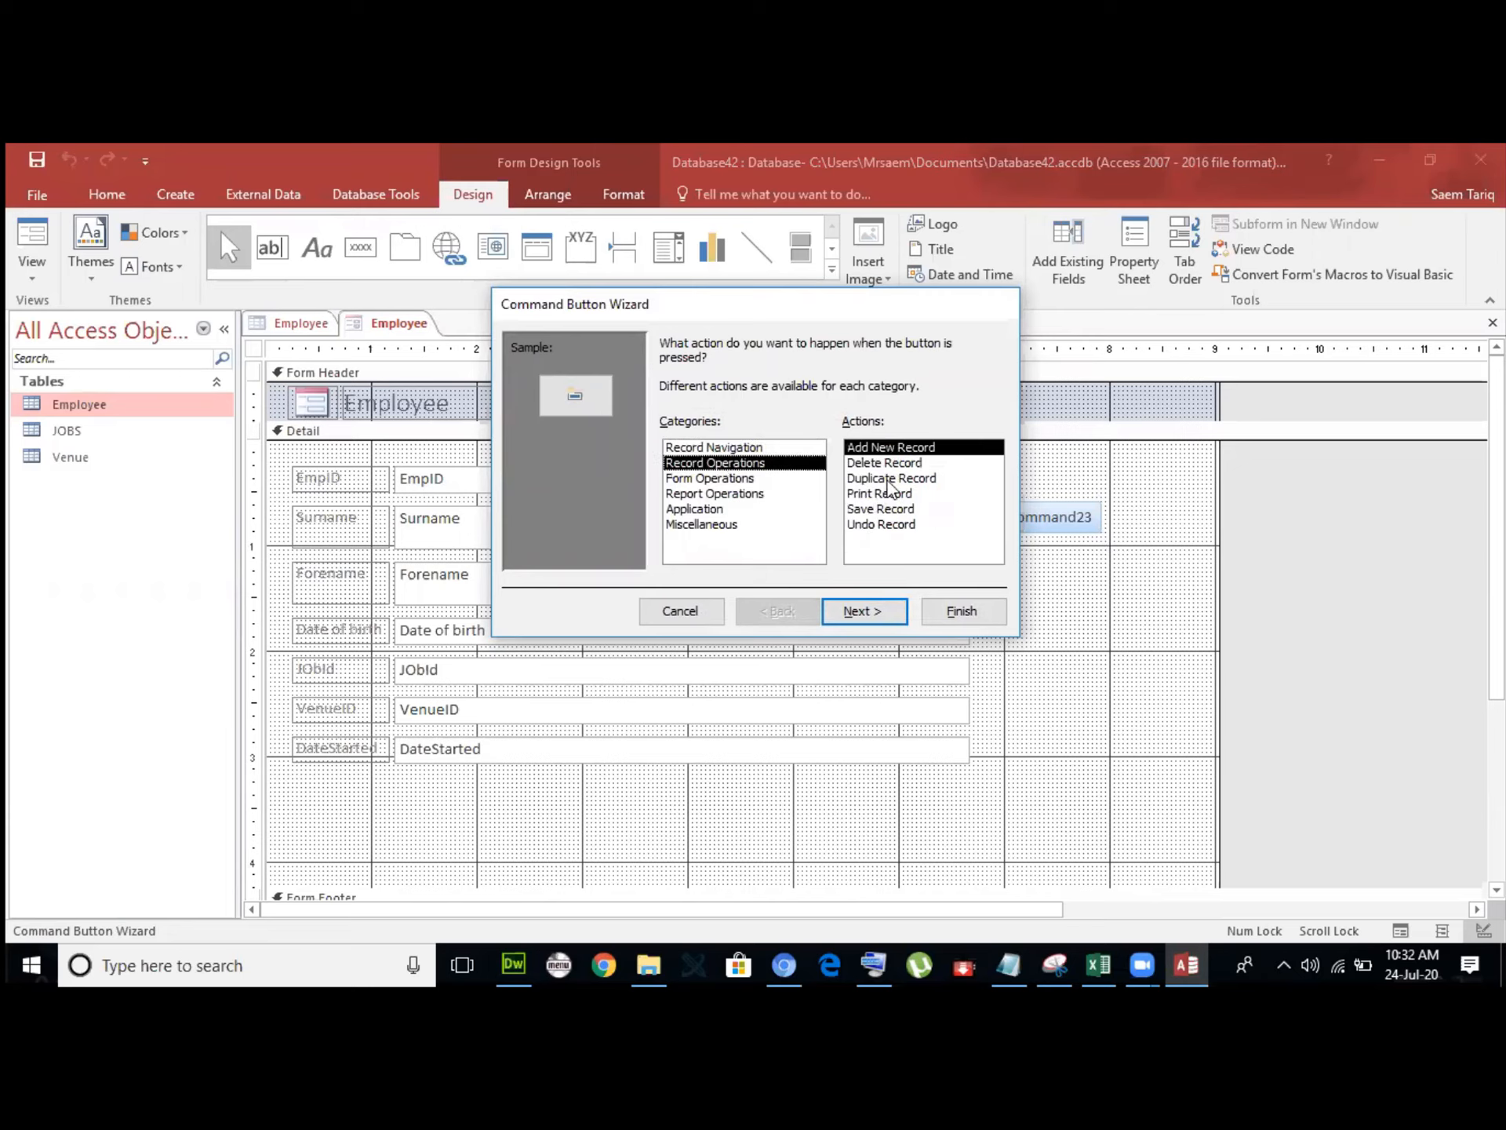
left_click(859, 610)
left_click(668, 432)
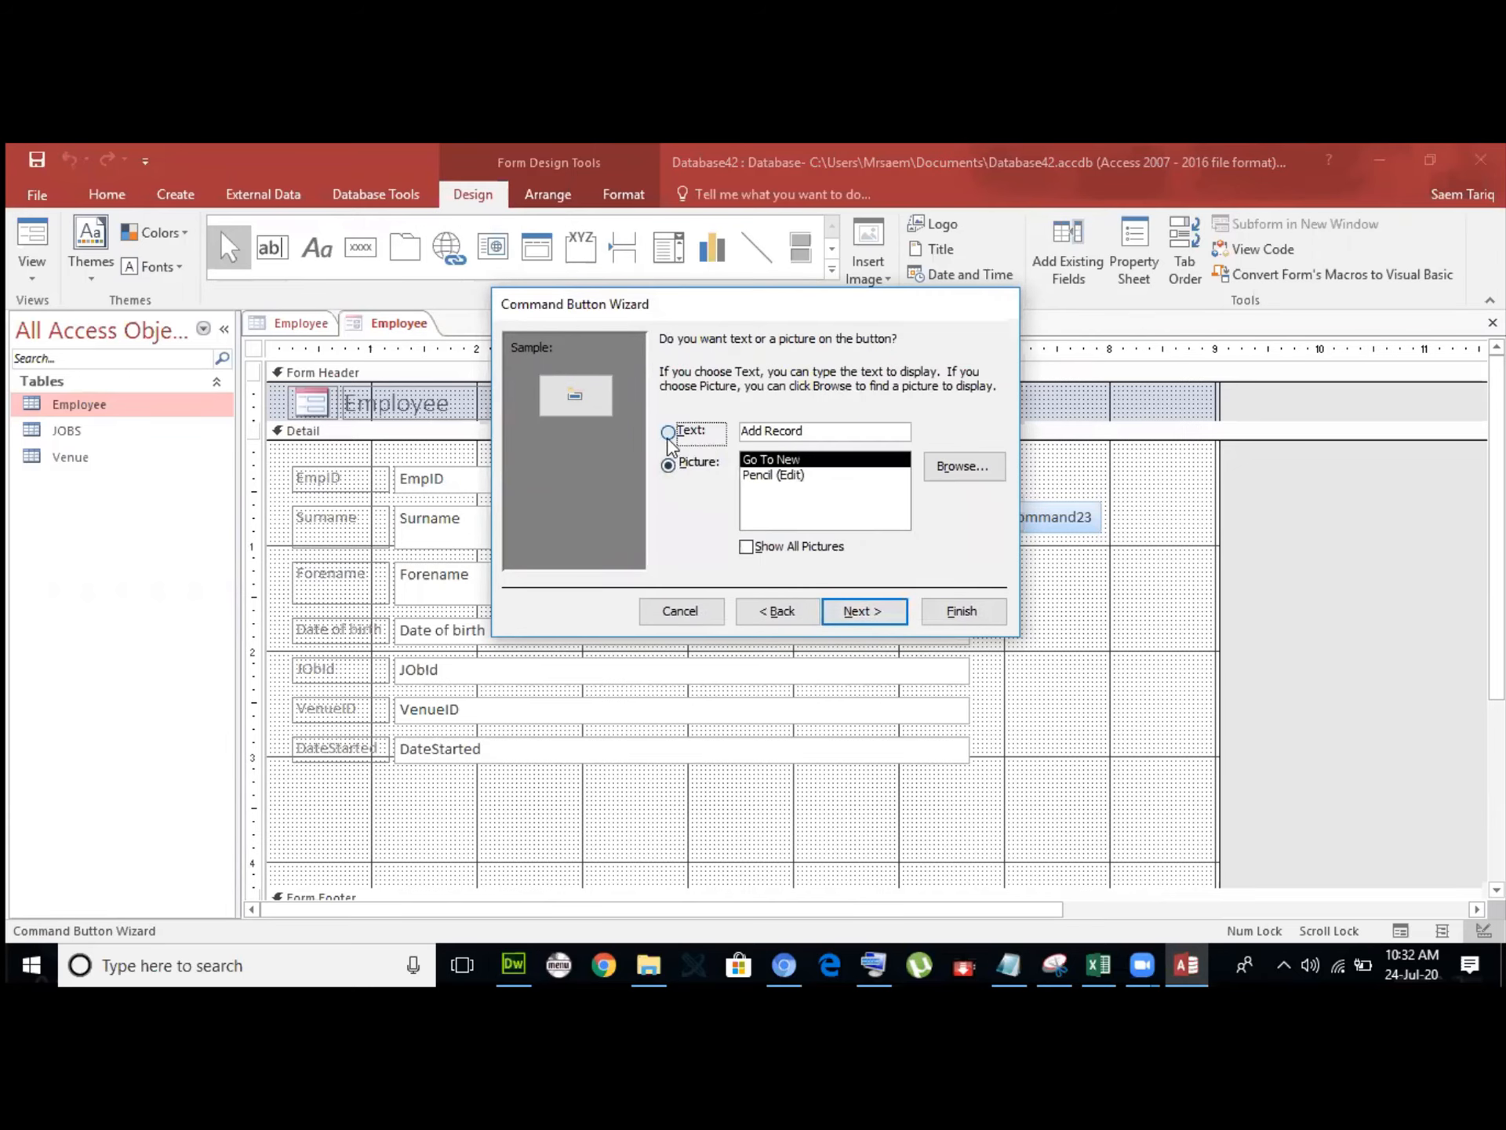
left_click(861, 611)
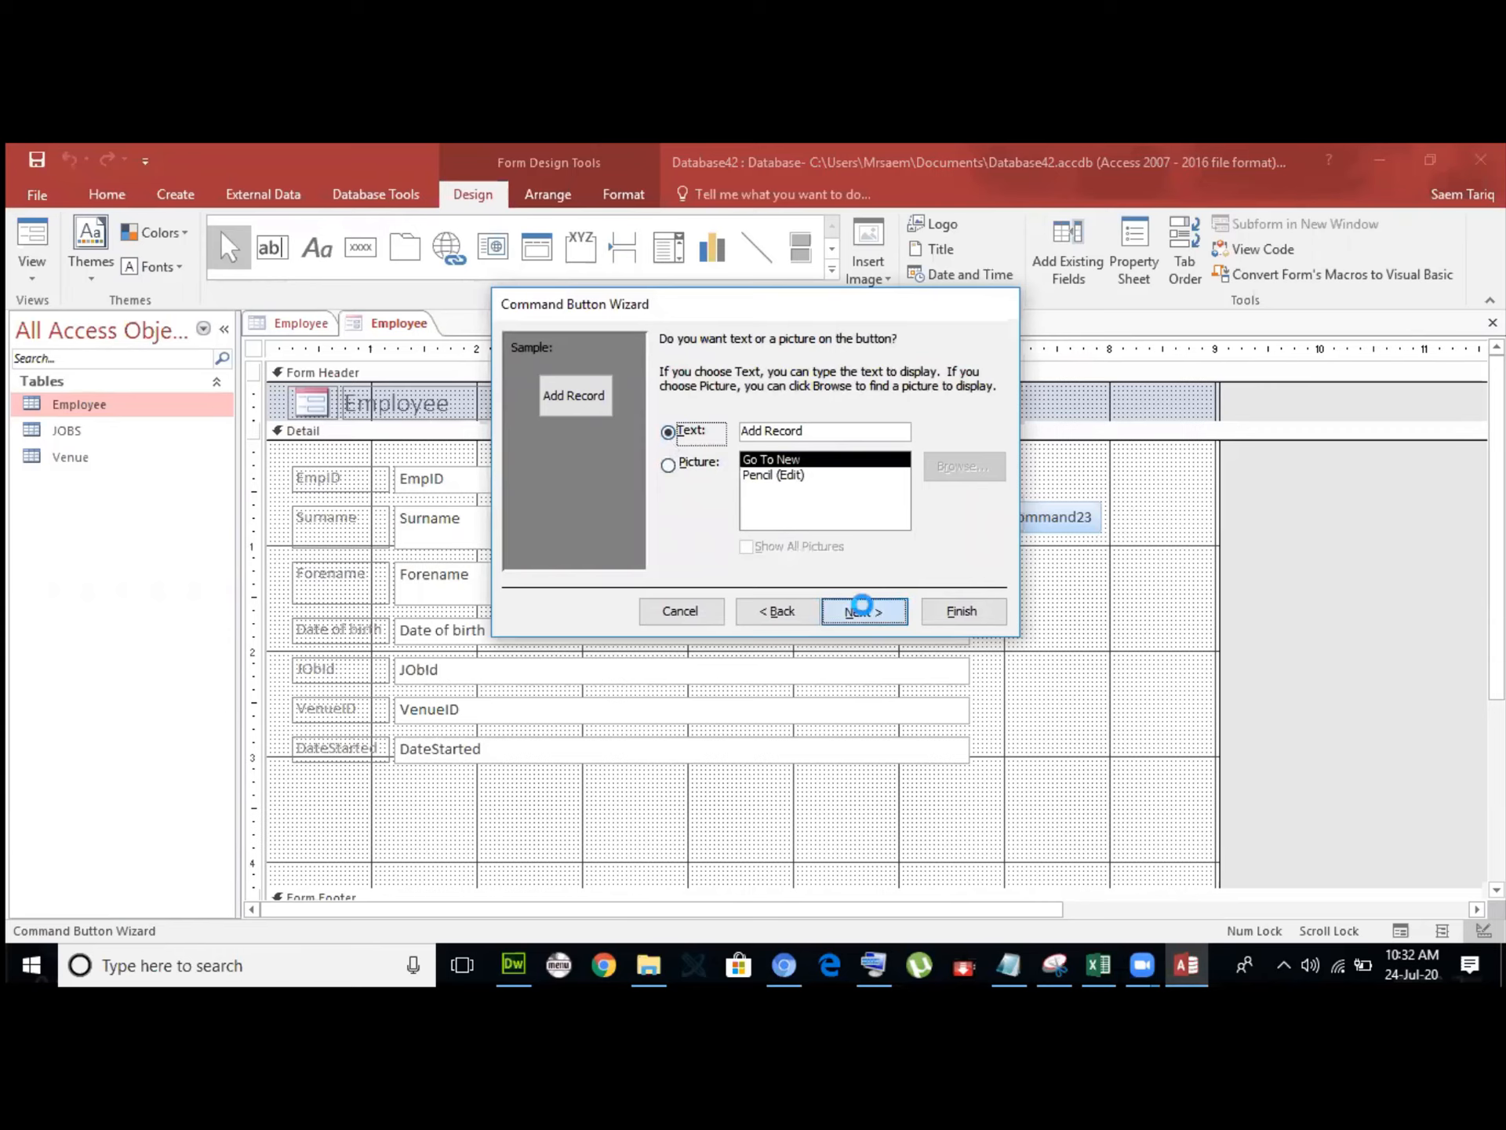
left_click(944, 615)
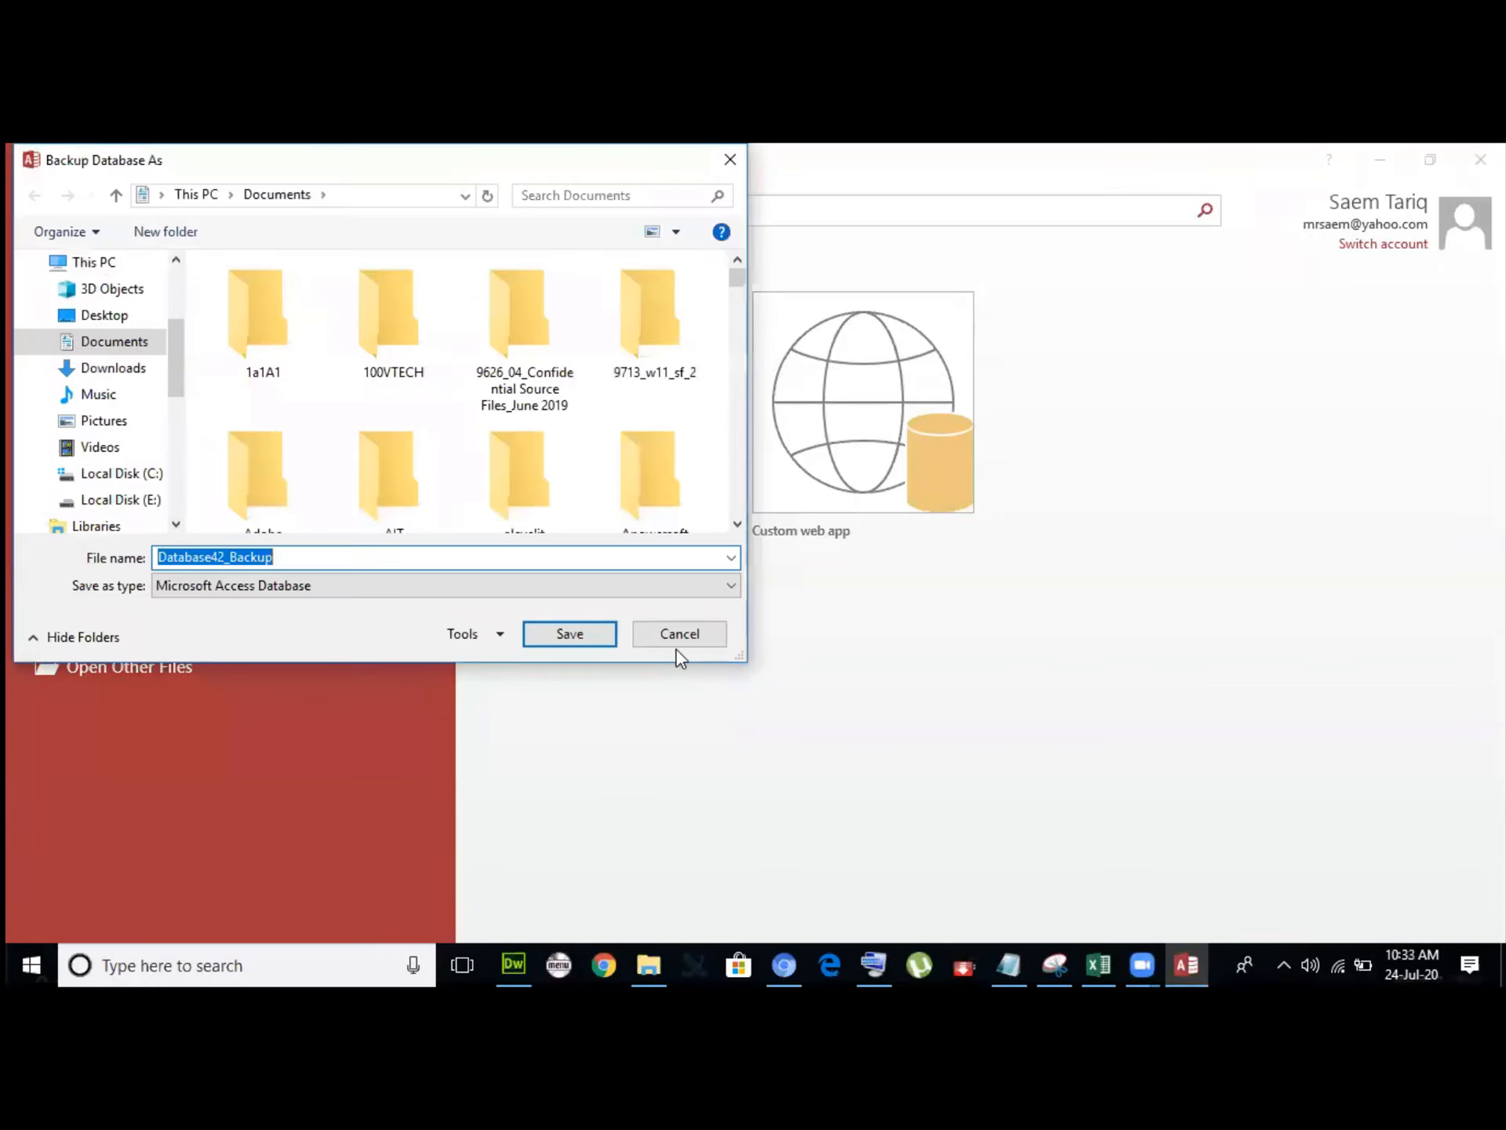
Cancel the database backup and reopen the Employee table of Database42.
left_click(680, 637)
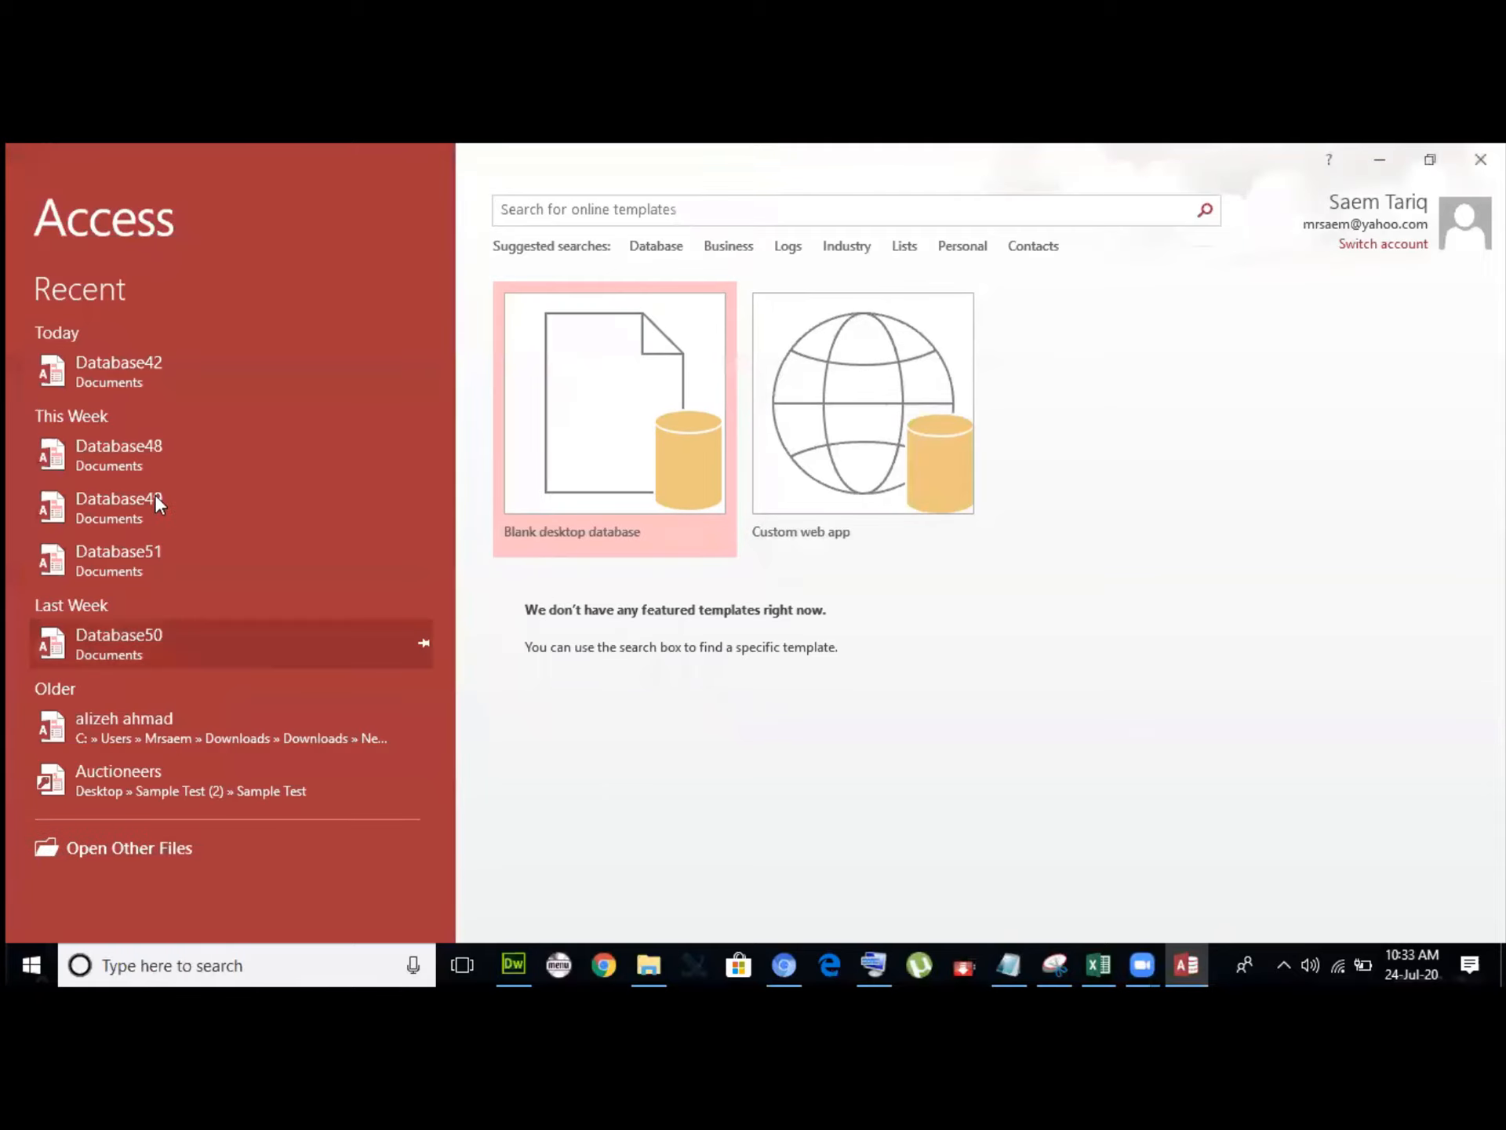
left_click(163, 356)
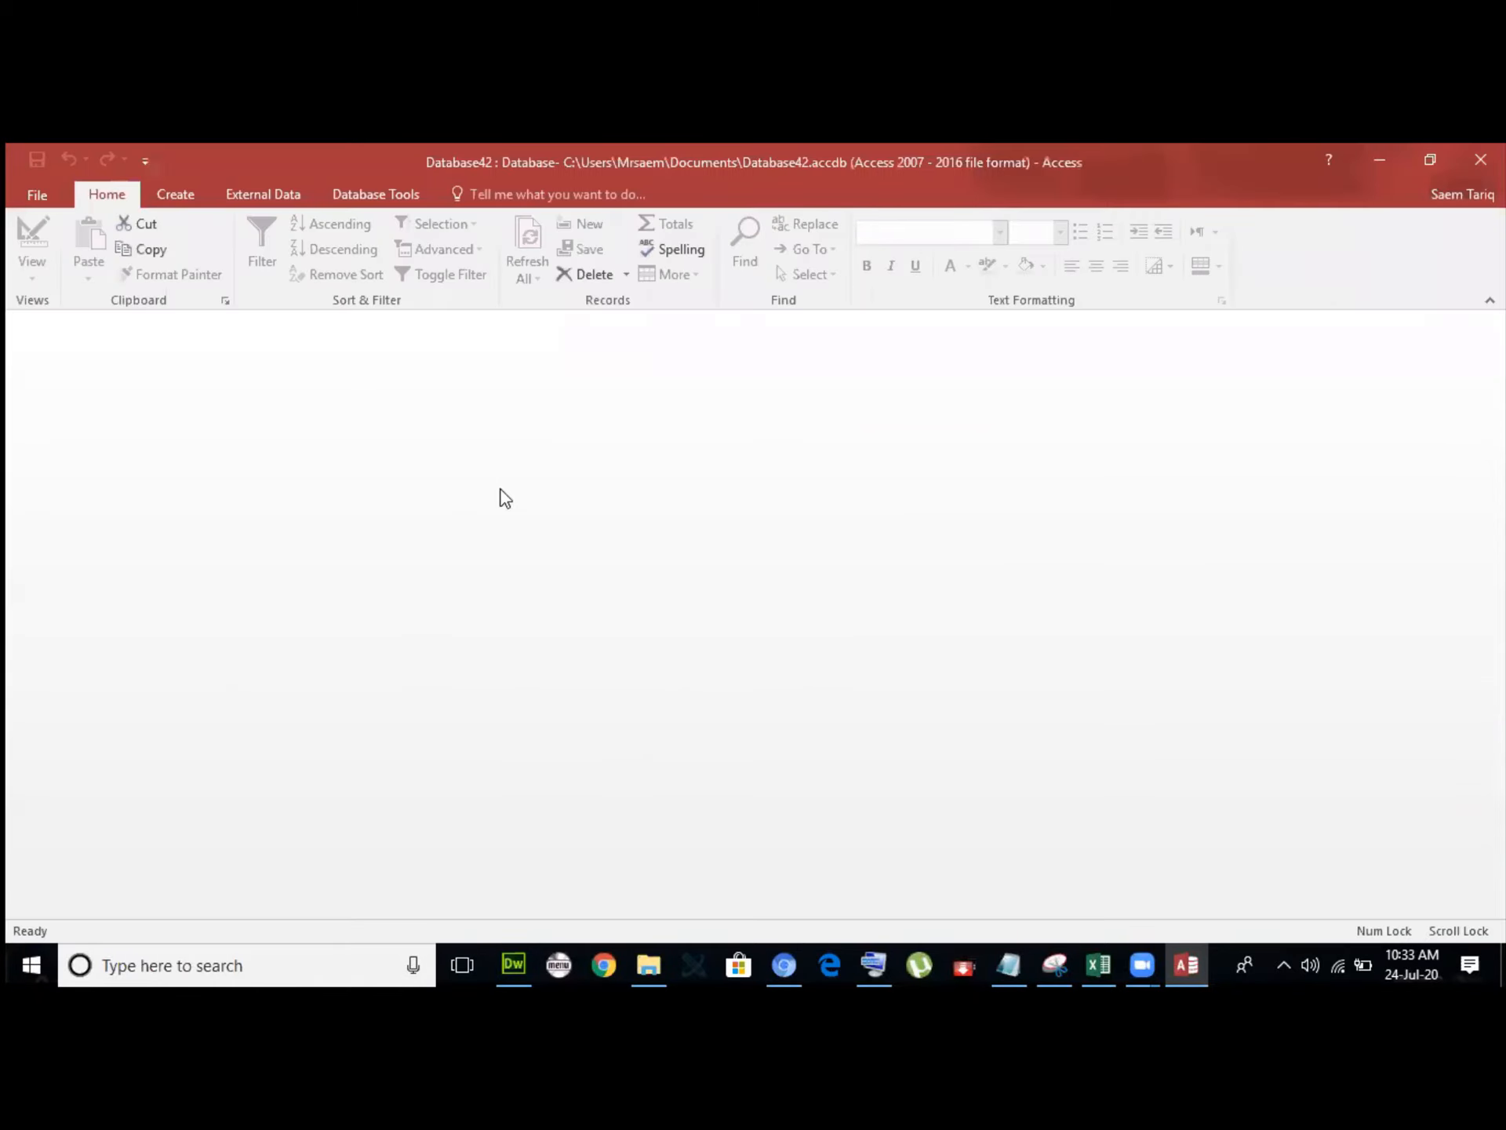
double_click(106, 407)
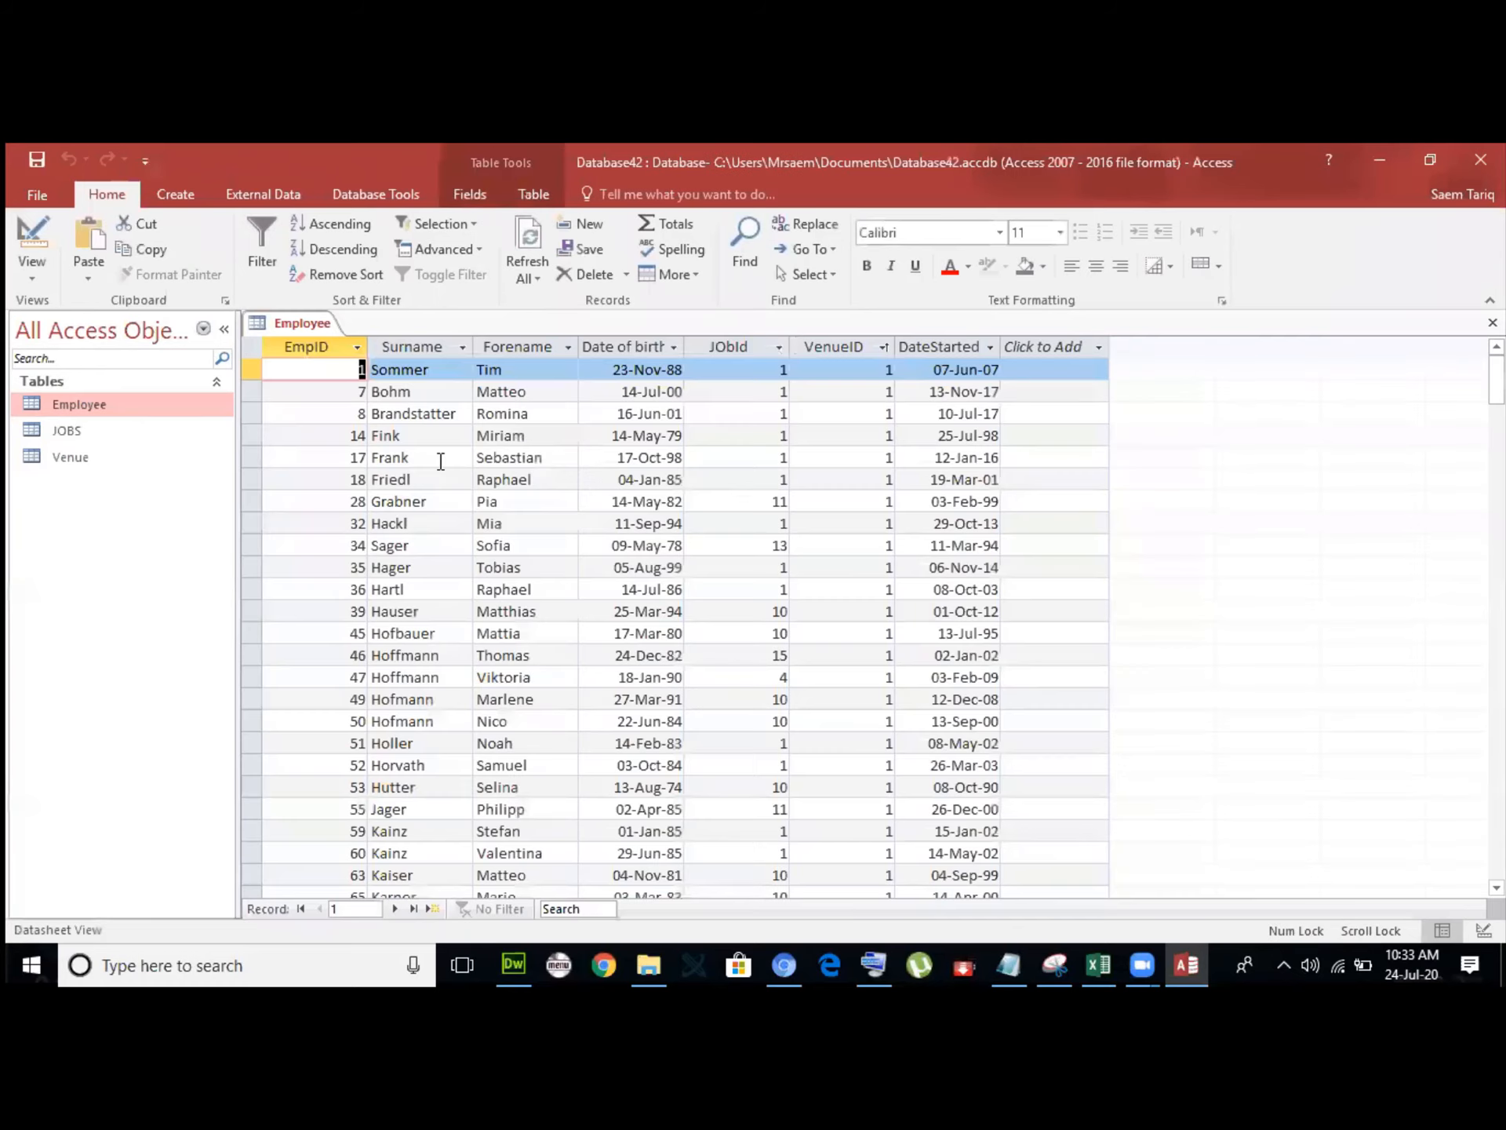
Generate a form from the open Employee table and switch it to Design View.
left_click(175, 196)
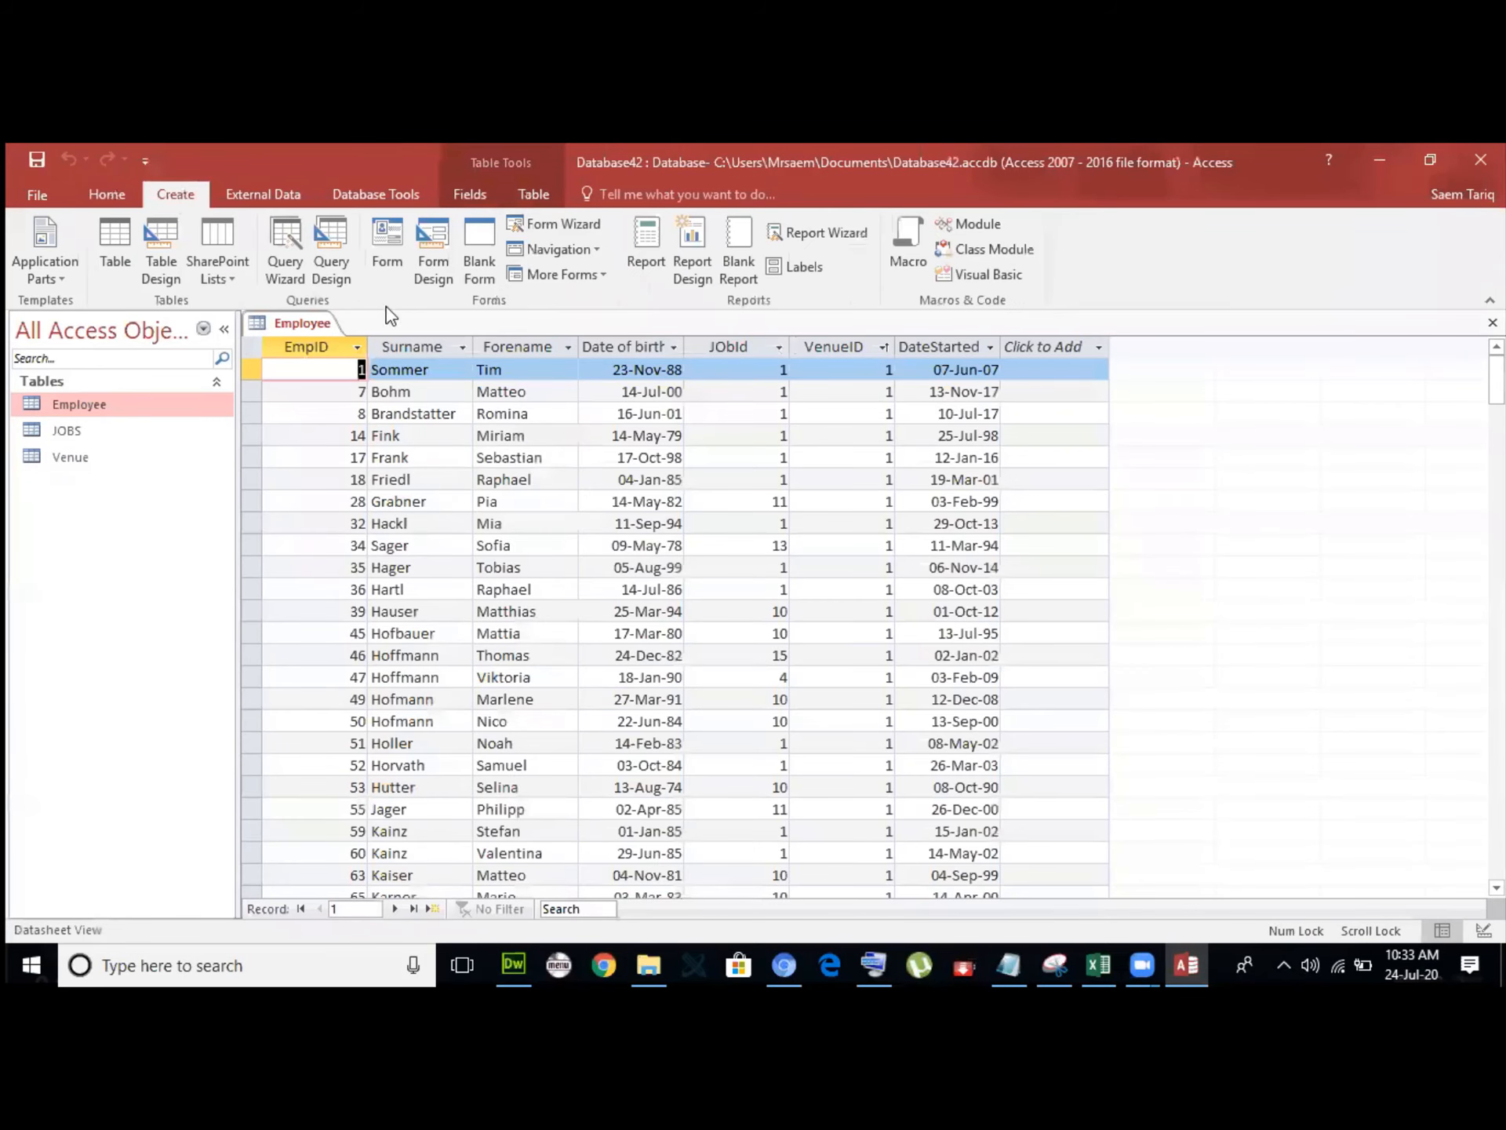
left_click(380, 263)
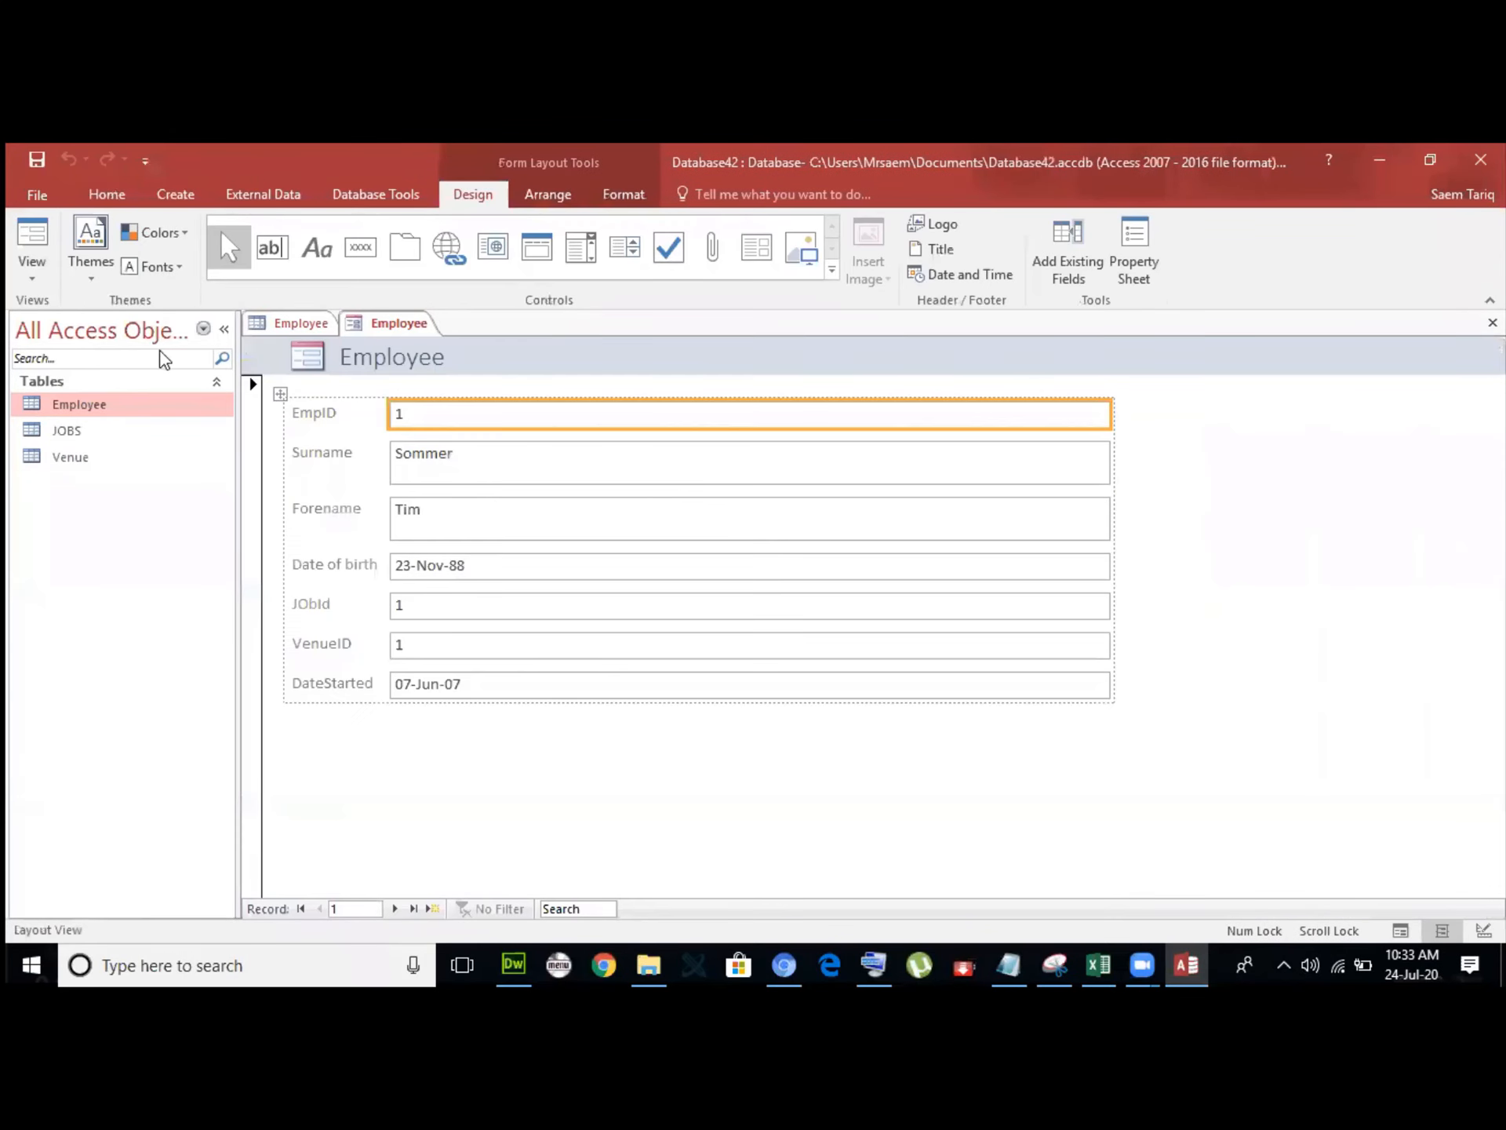
left_click(33, 267)
left_click(87, 408)
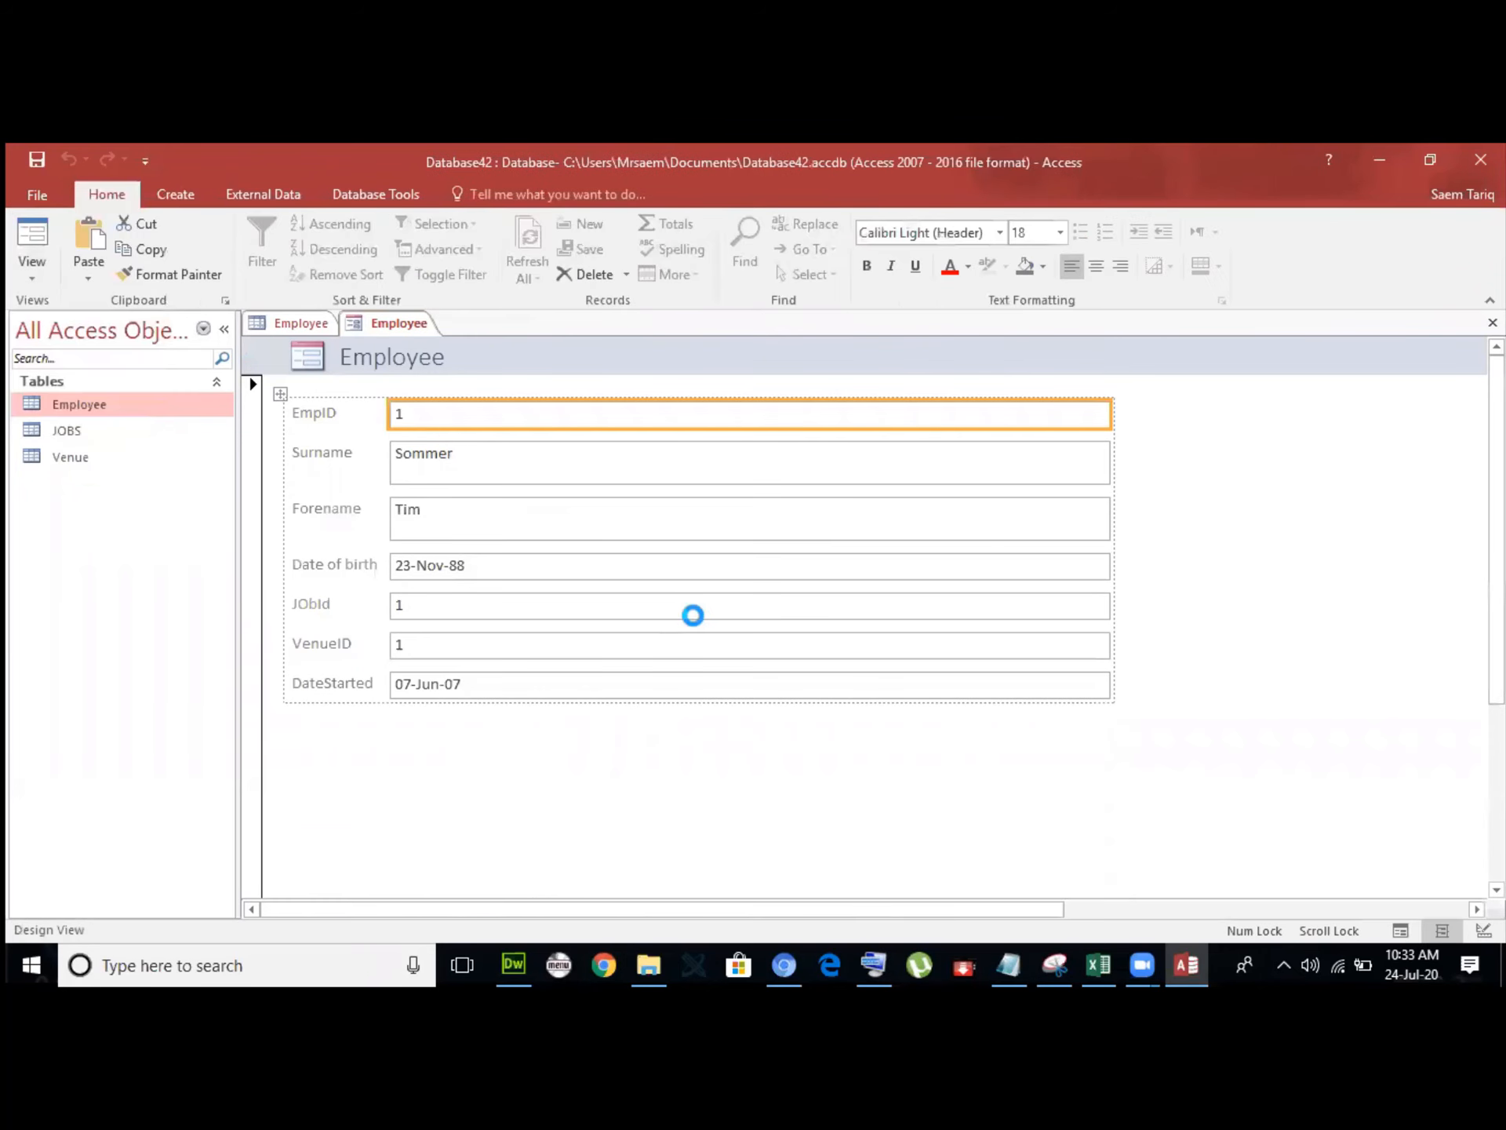
Extend the Detail area down past 4 and the form's width to about 8.9 on the rulers, and narrow all field boxes to about 7.1.
left_click(1075, 777)
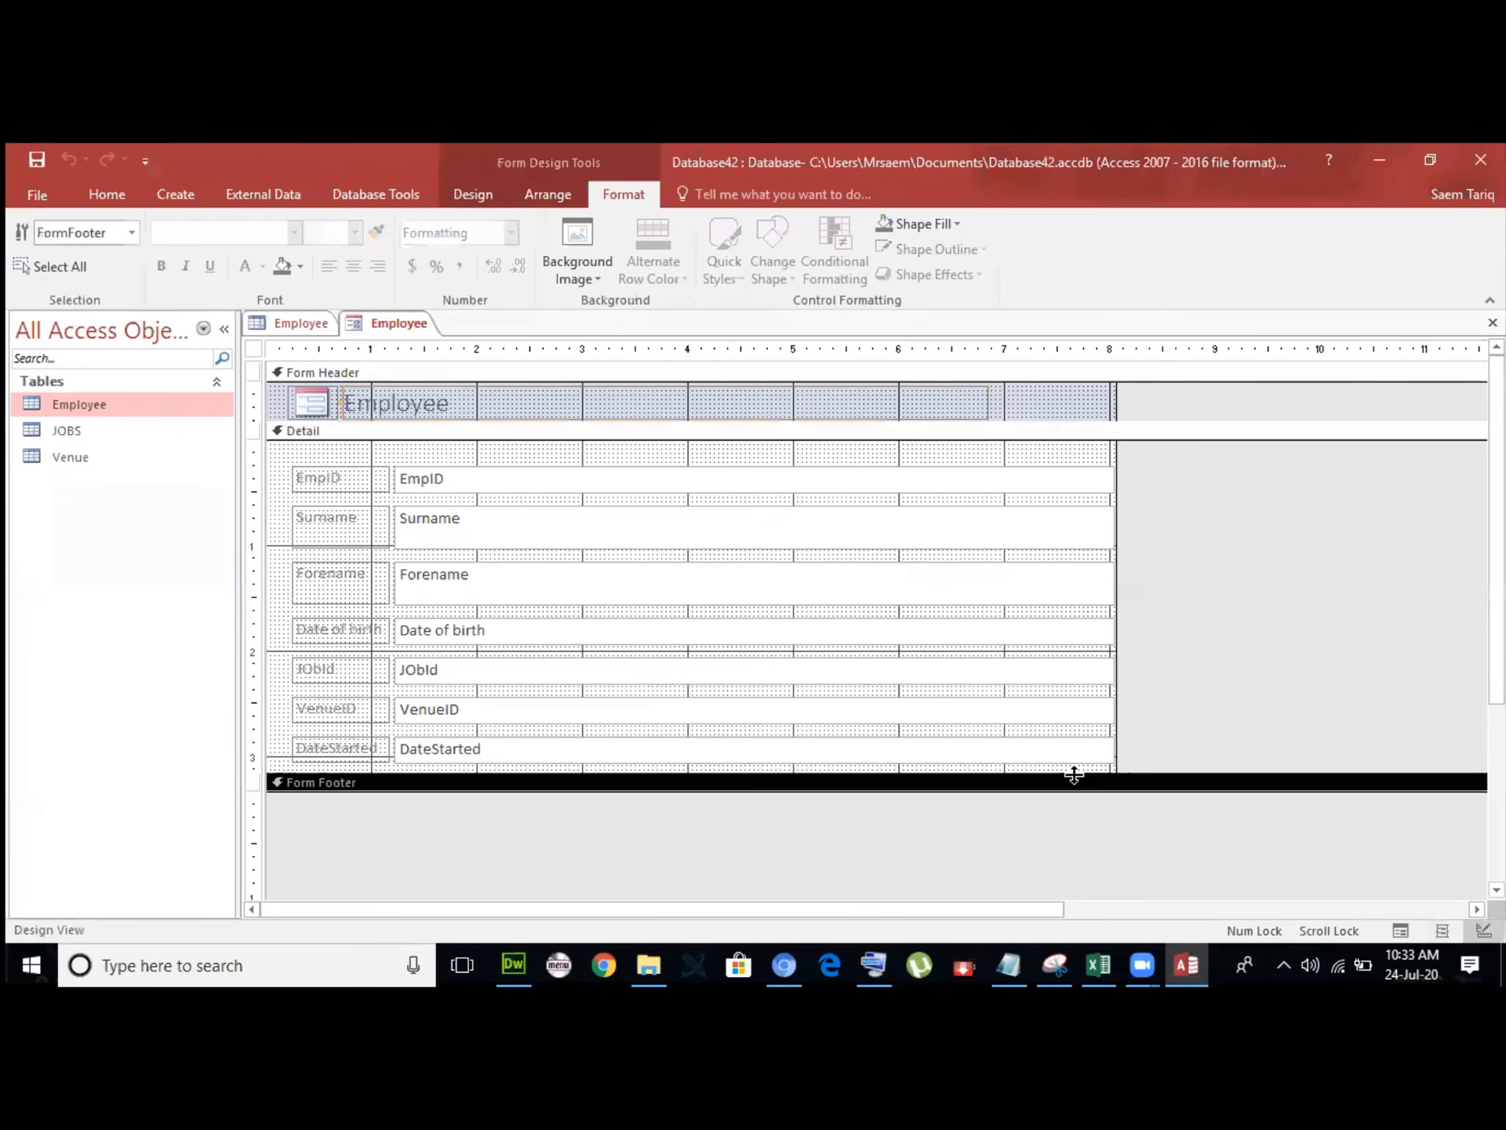
left_click_drag(1072, 770, 1074, 876)
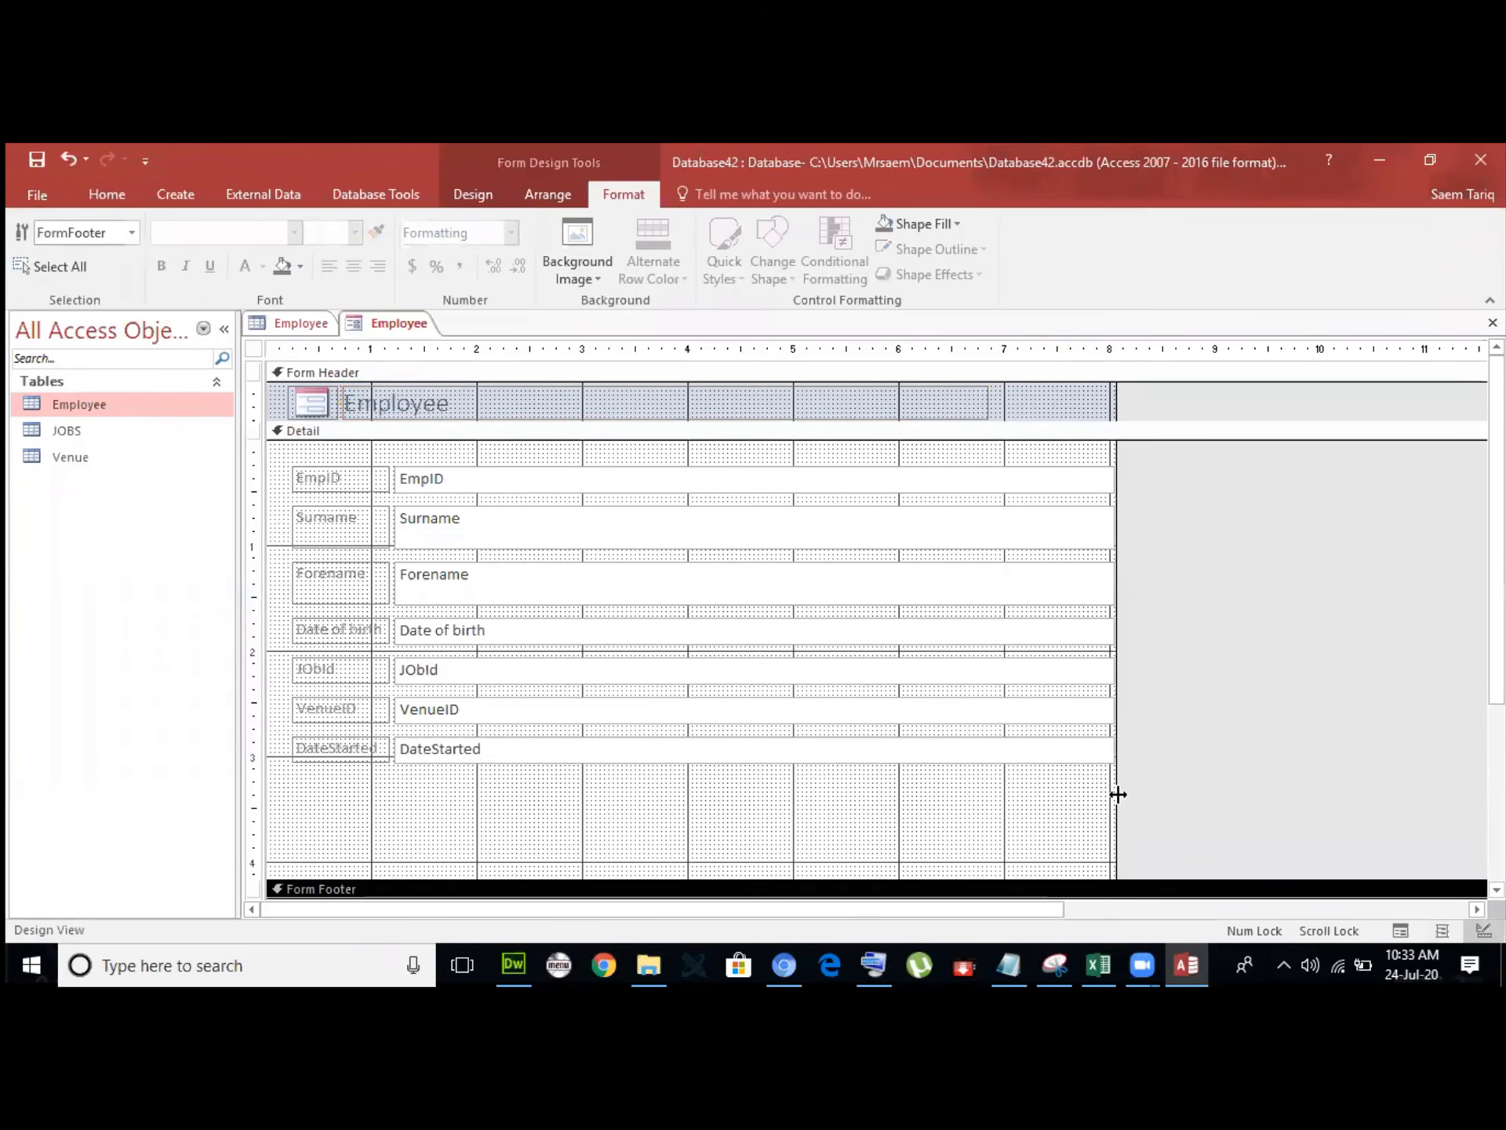
left_click_drag(1118, 794, 1052, 449)
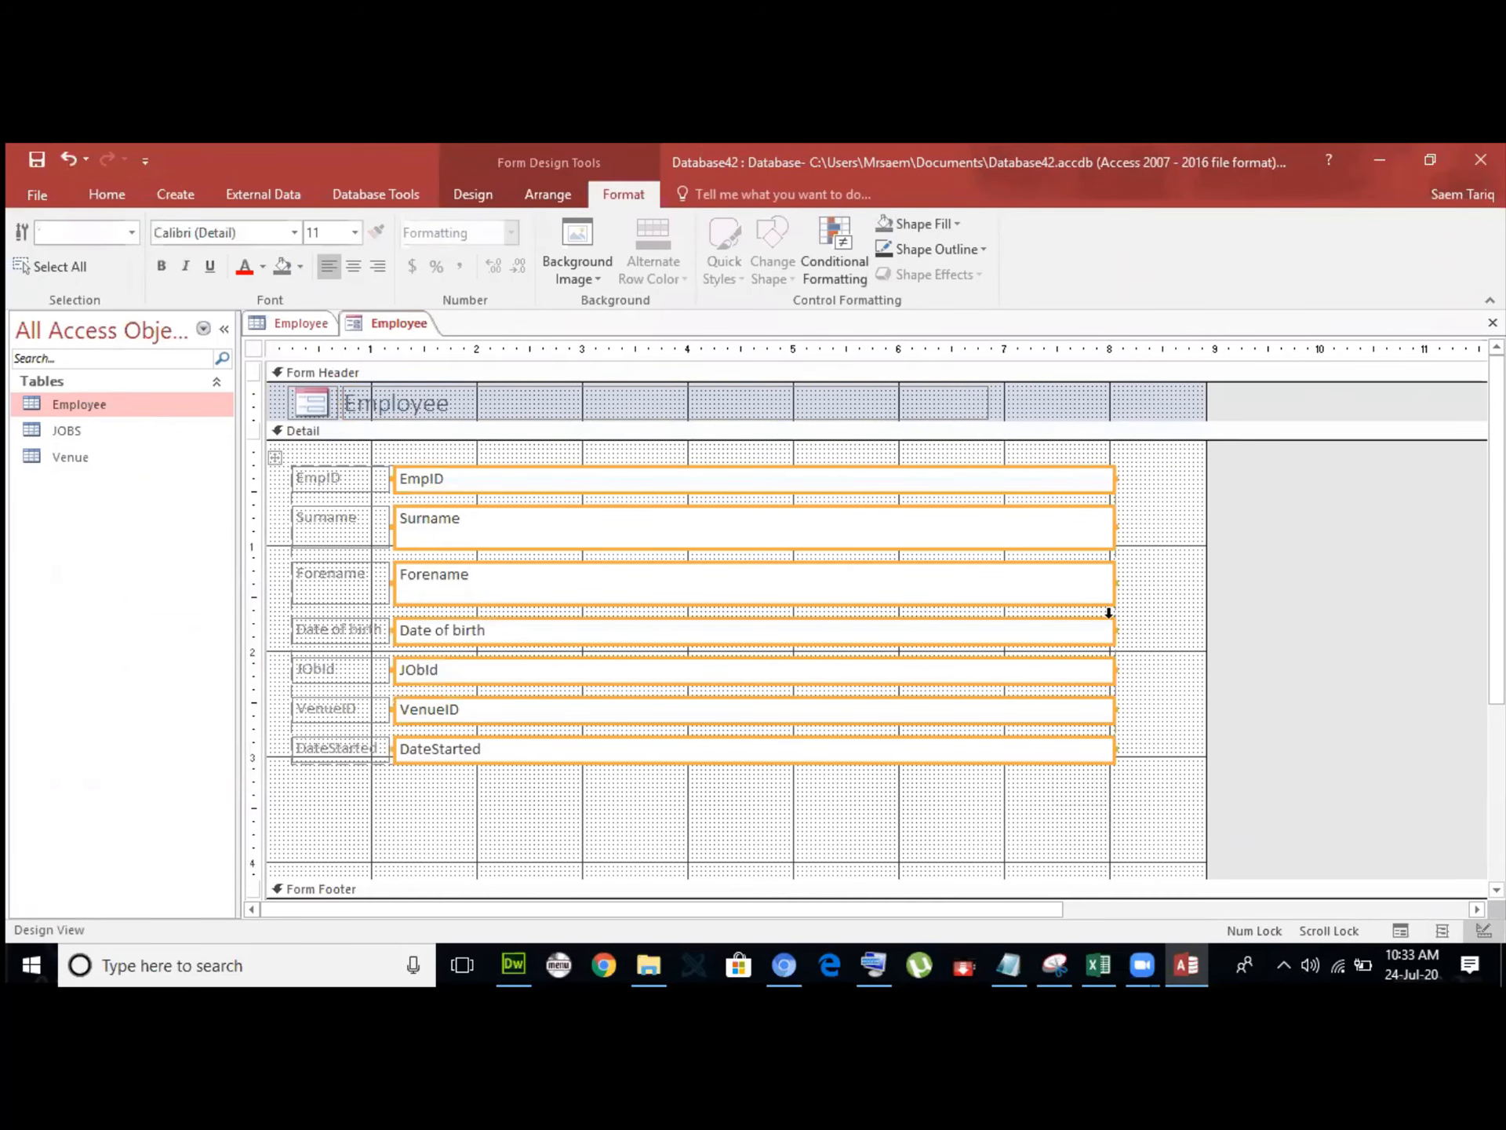
left_click(1115, 581)
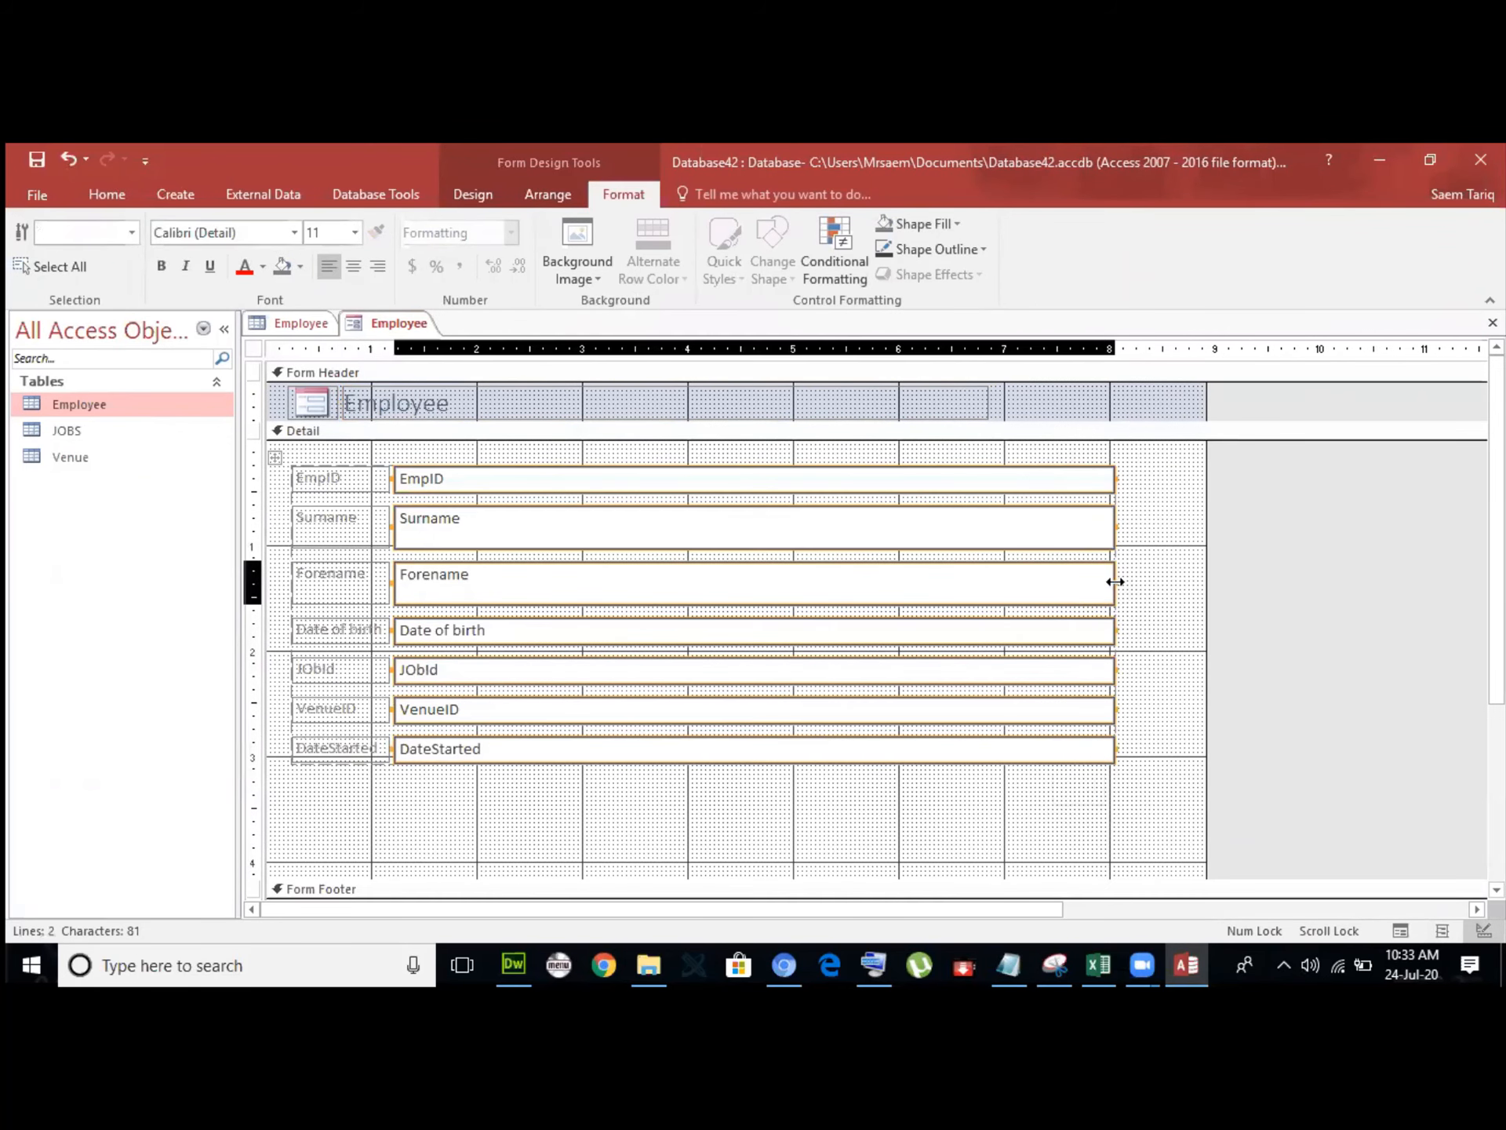
left_click_drag(1114, 581, 1012, 587)
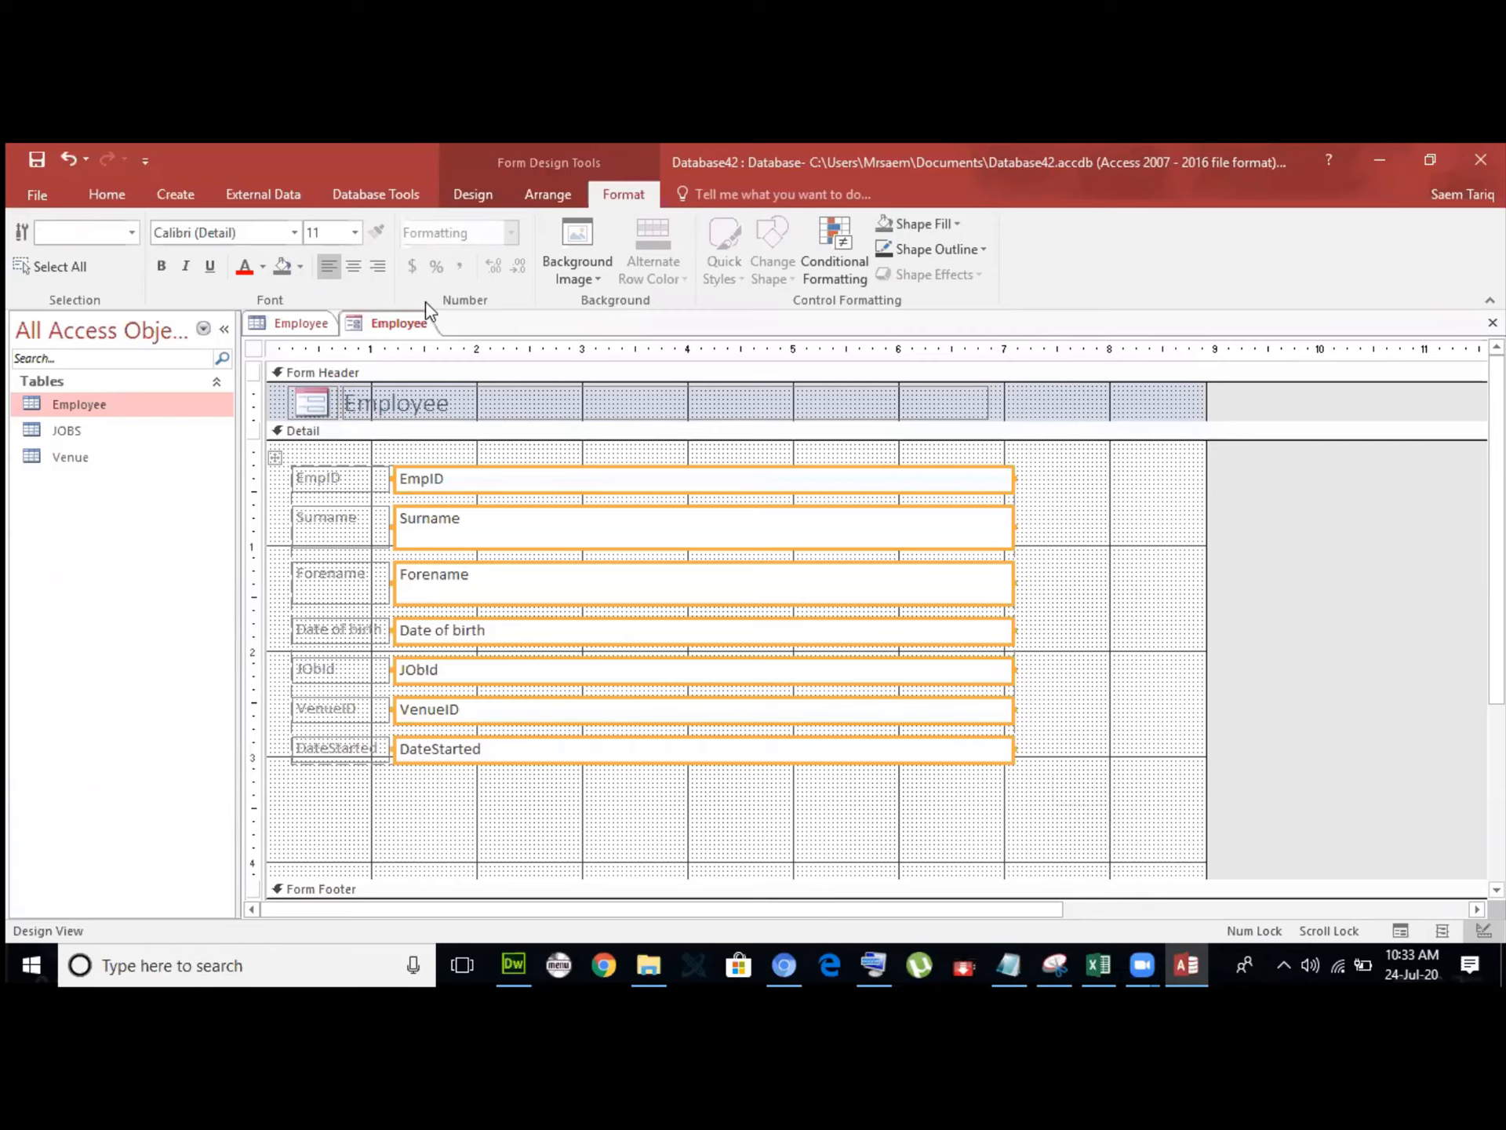
Save the form under the name Employee.
left_click(473, 194)
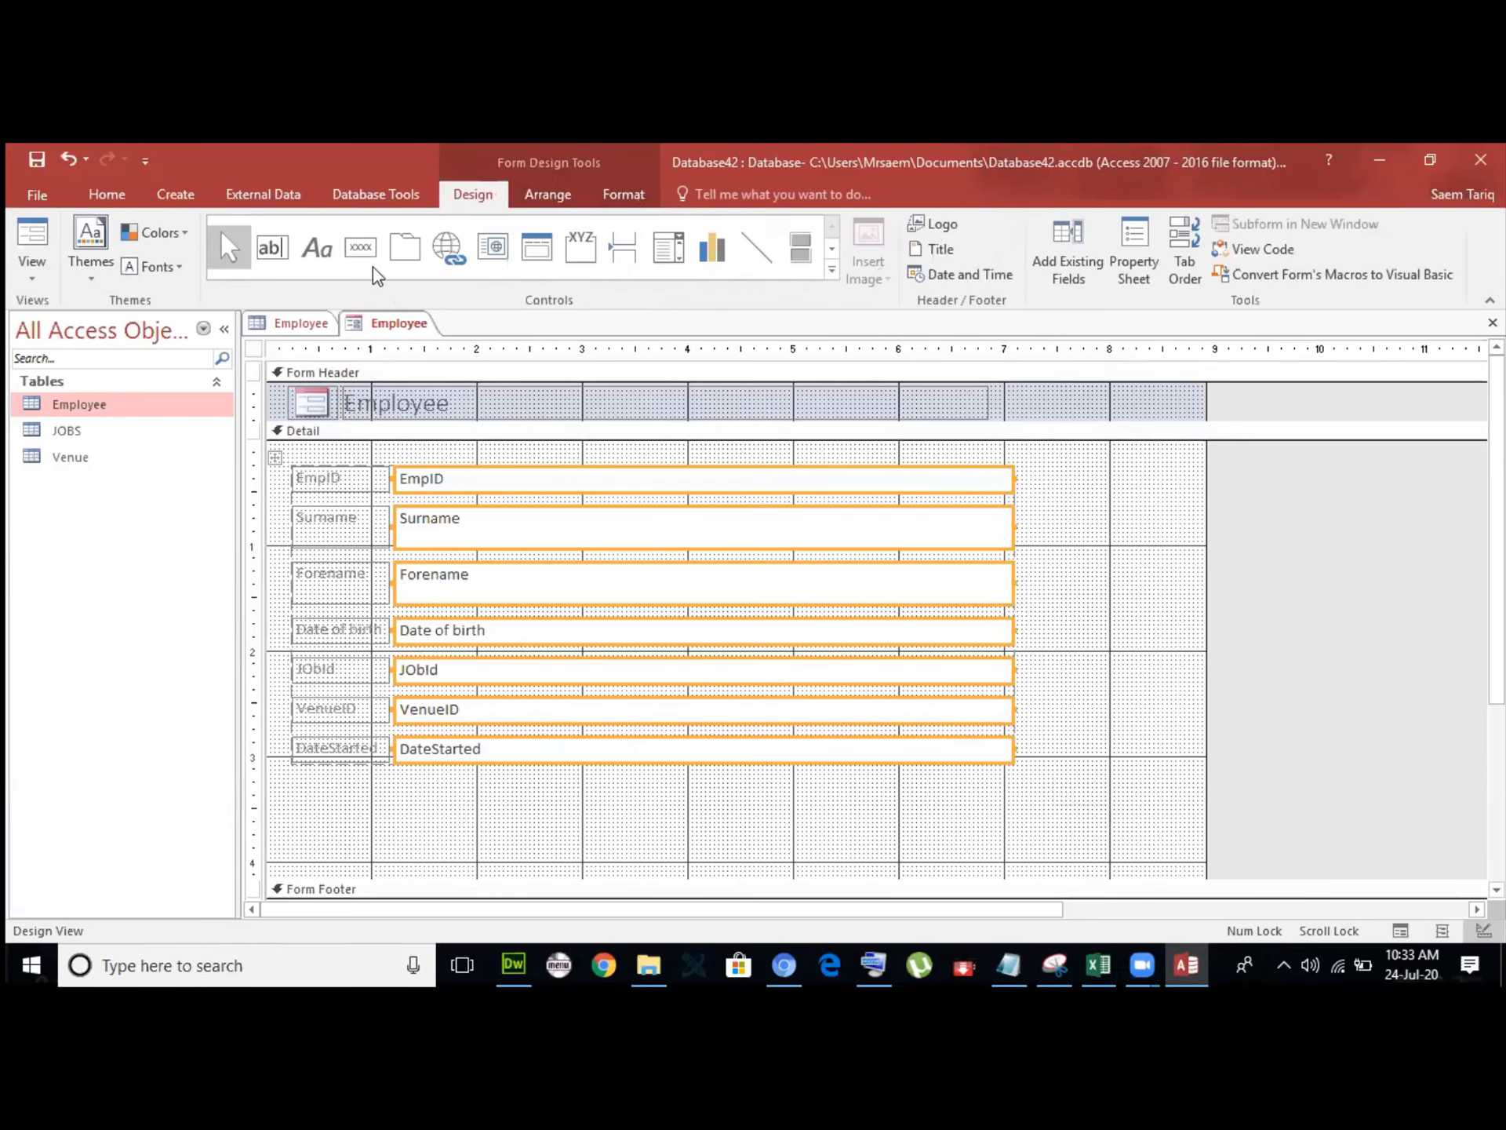
left_click(360, 248)
left_click(37, 160)
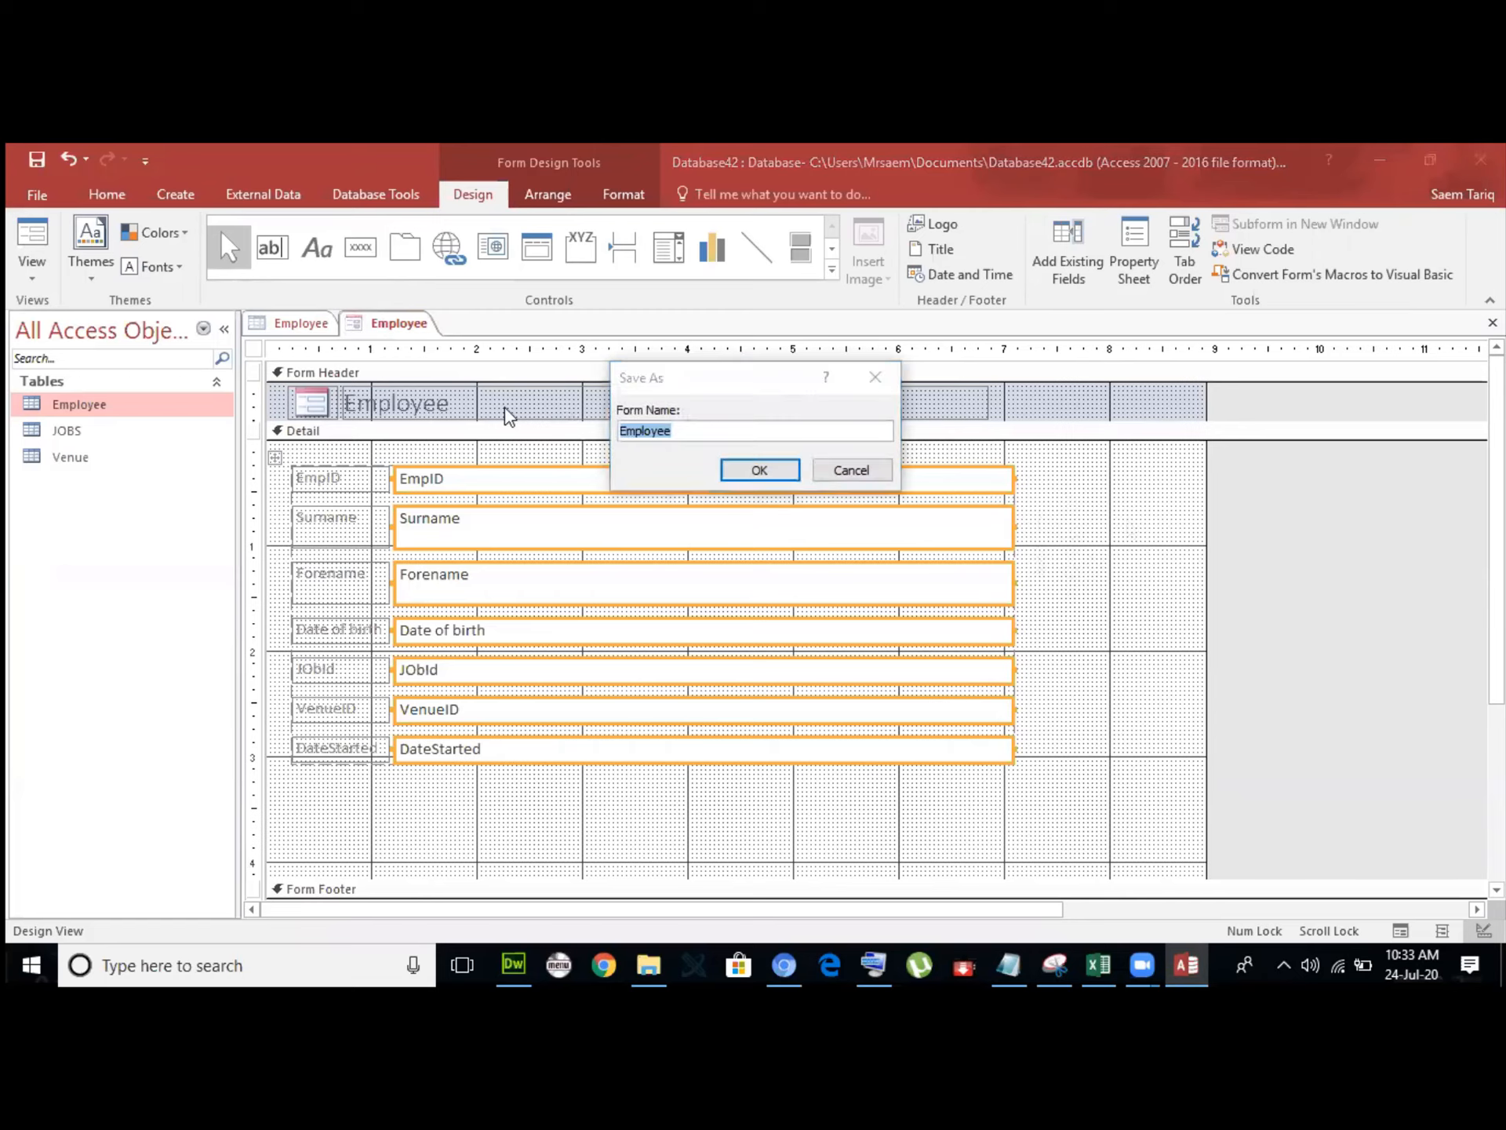
left_click(760, 470)
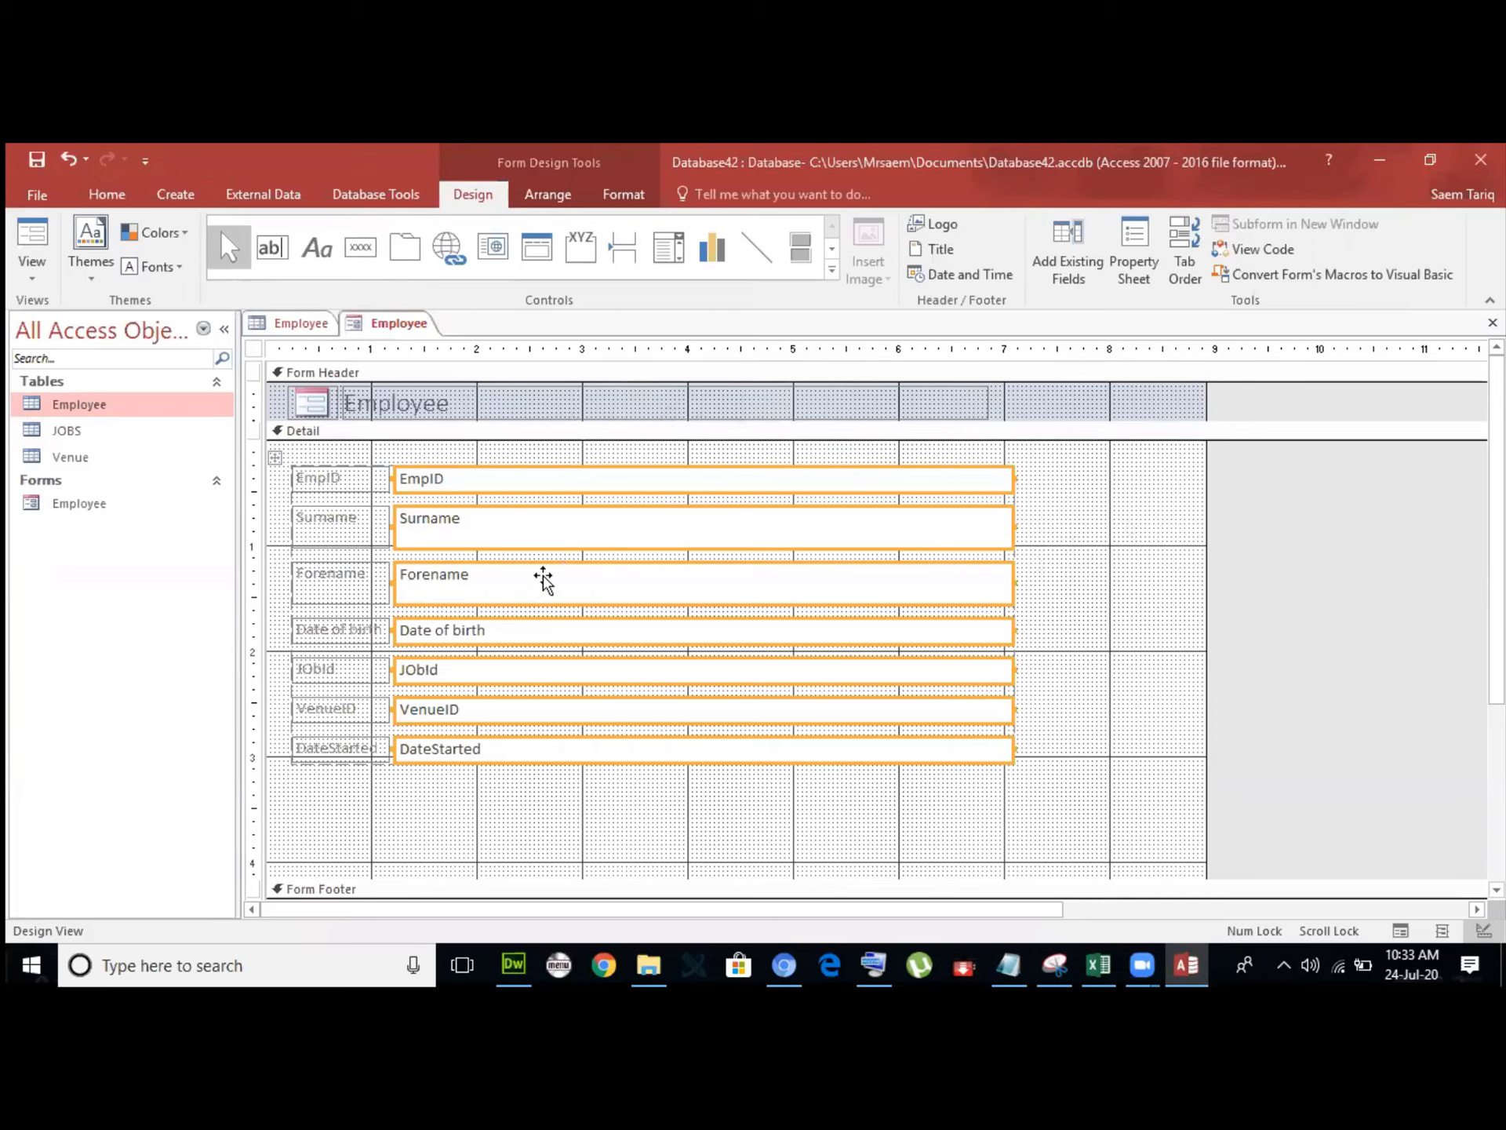
Show the form in Form View and compare it with the Employee table's records and its blank new-record row.
left_click(31, 279)
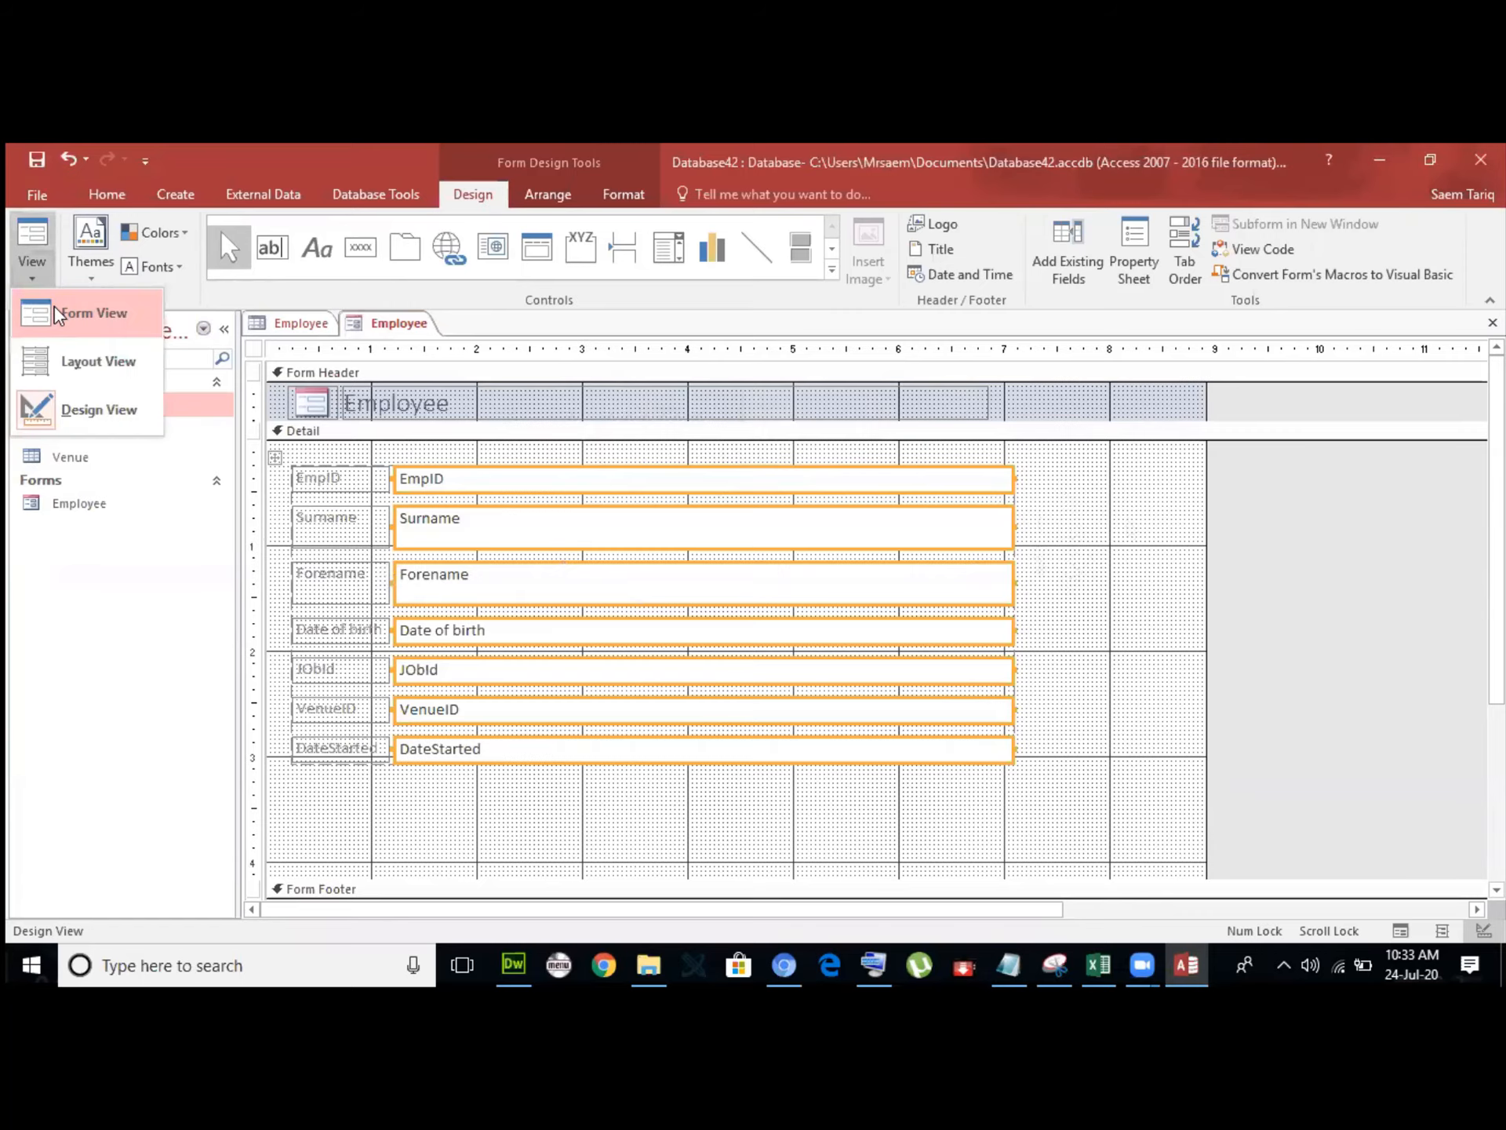
left_click(63, 314)
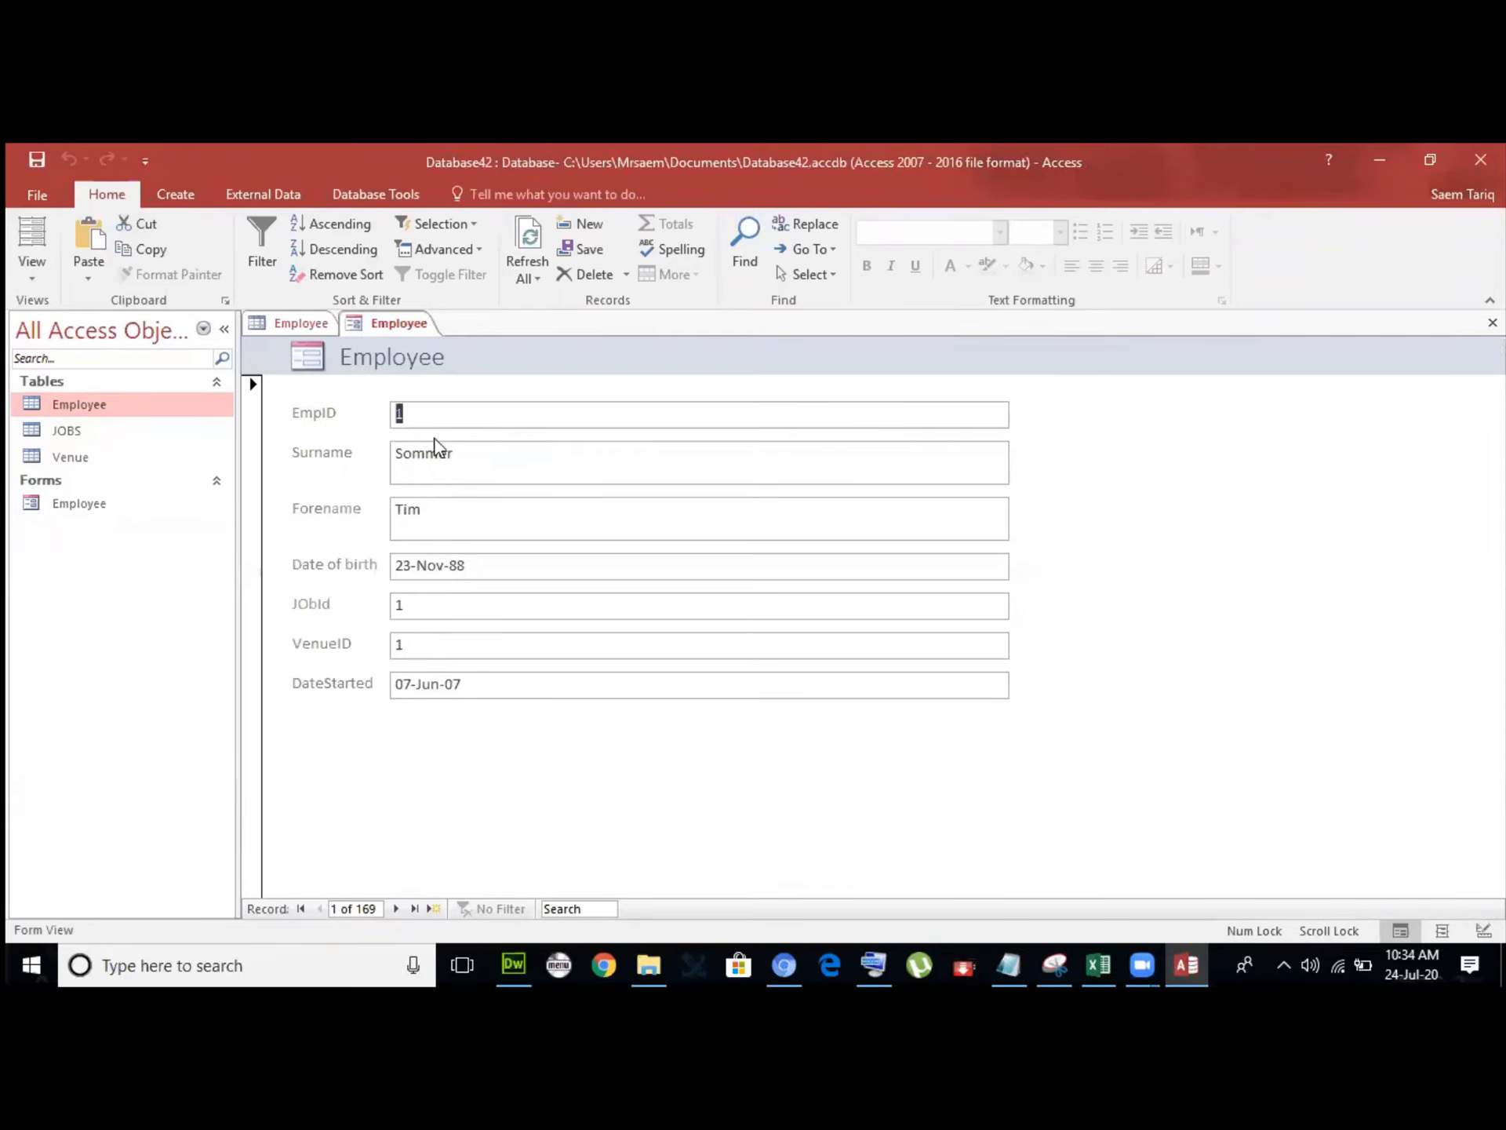
double_click(96, 405)
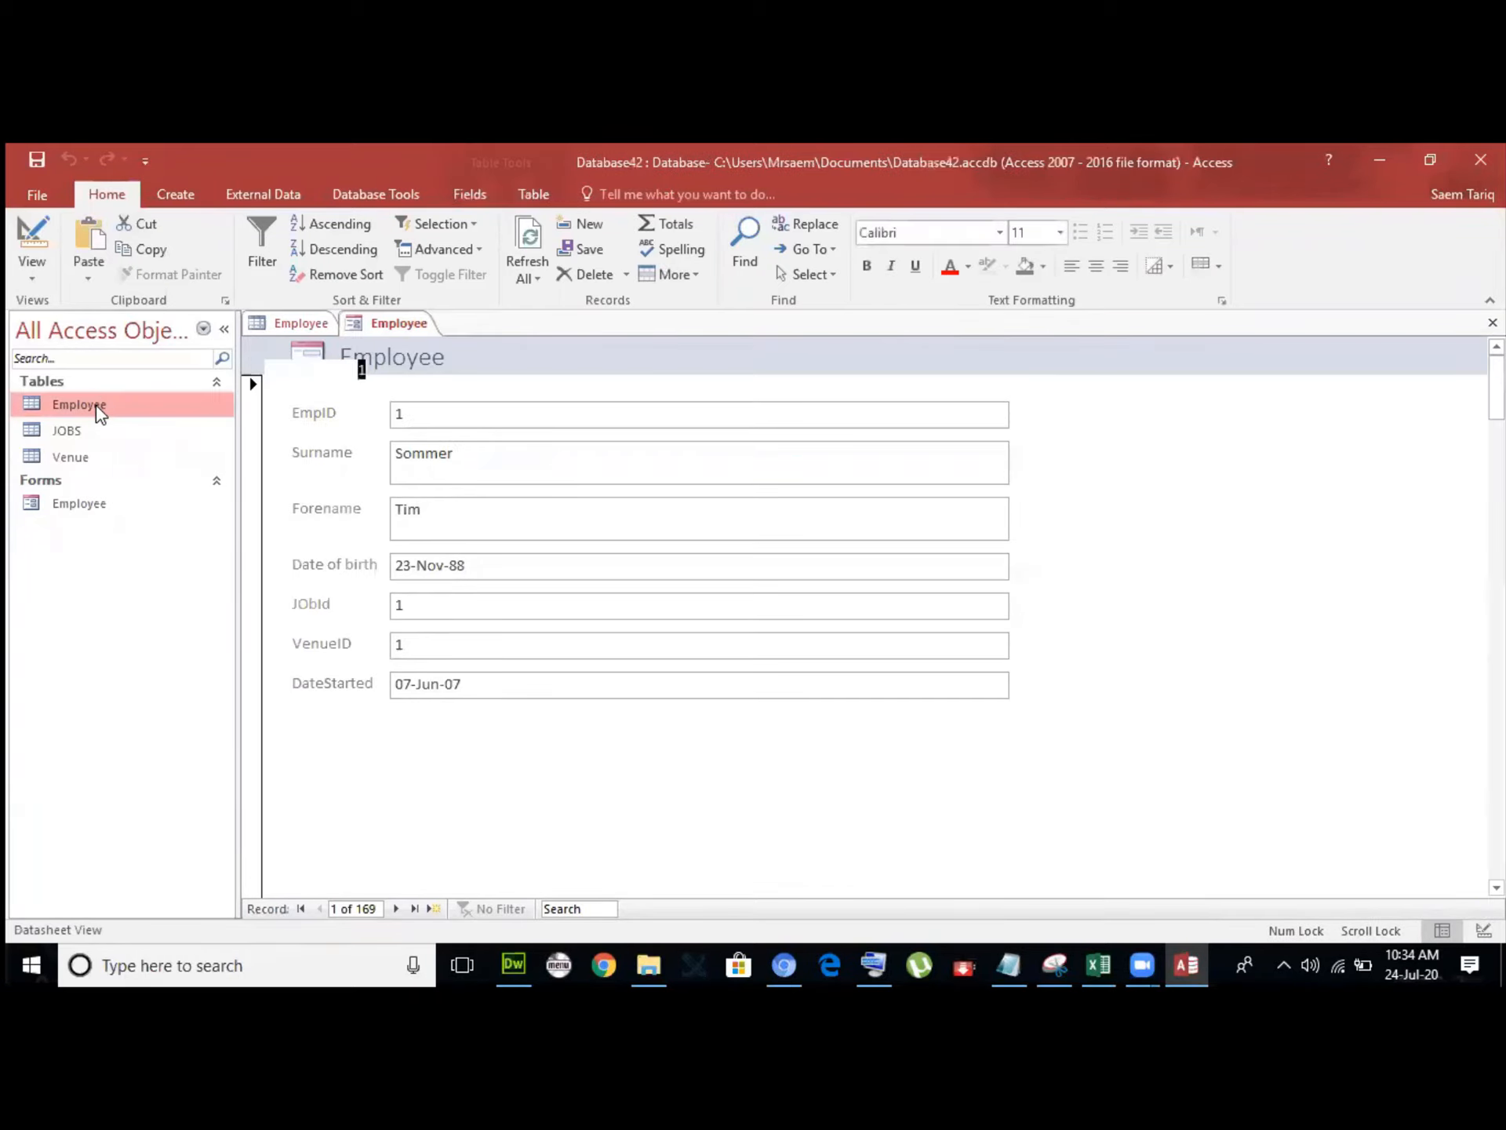
scroll(650, 630, "down", 20)
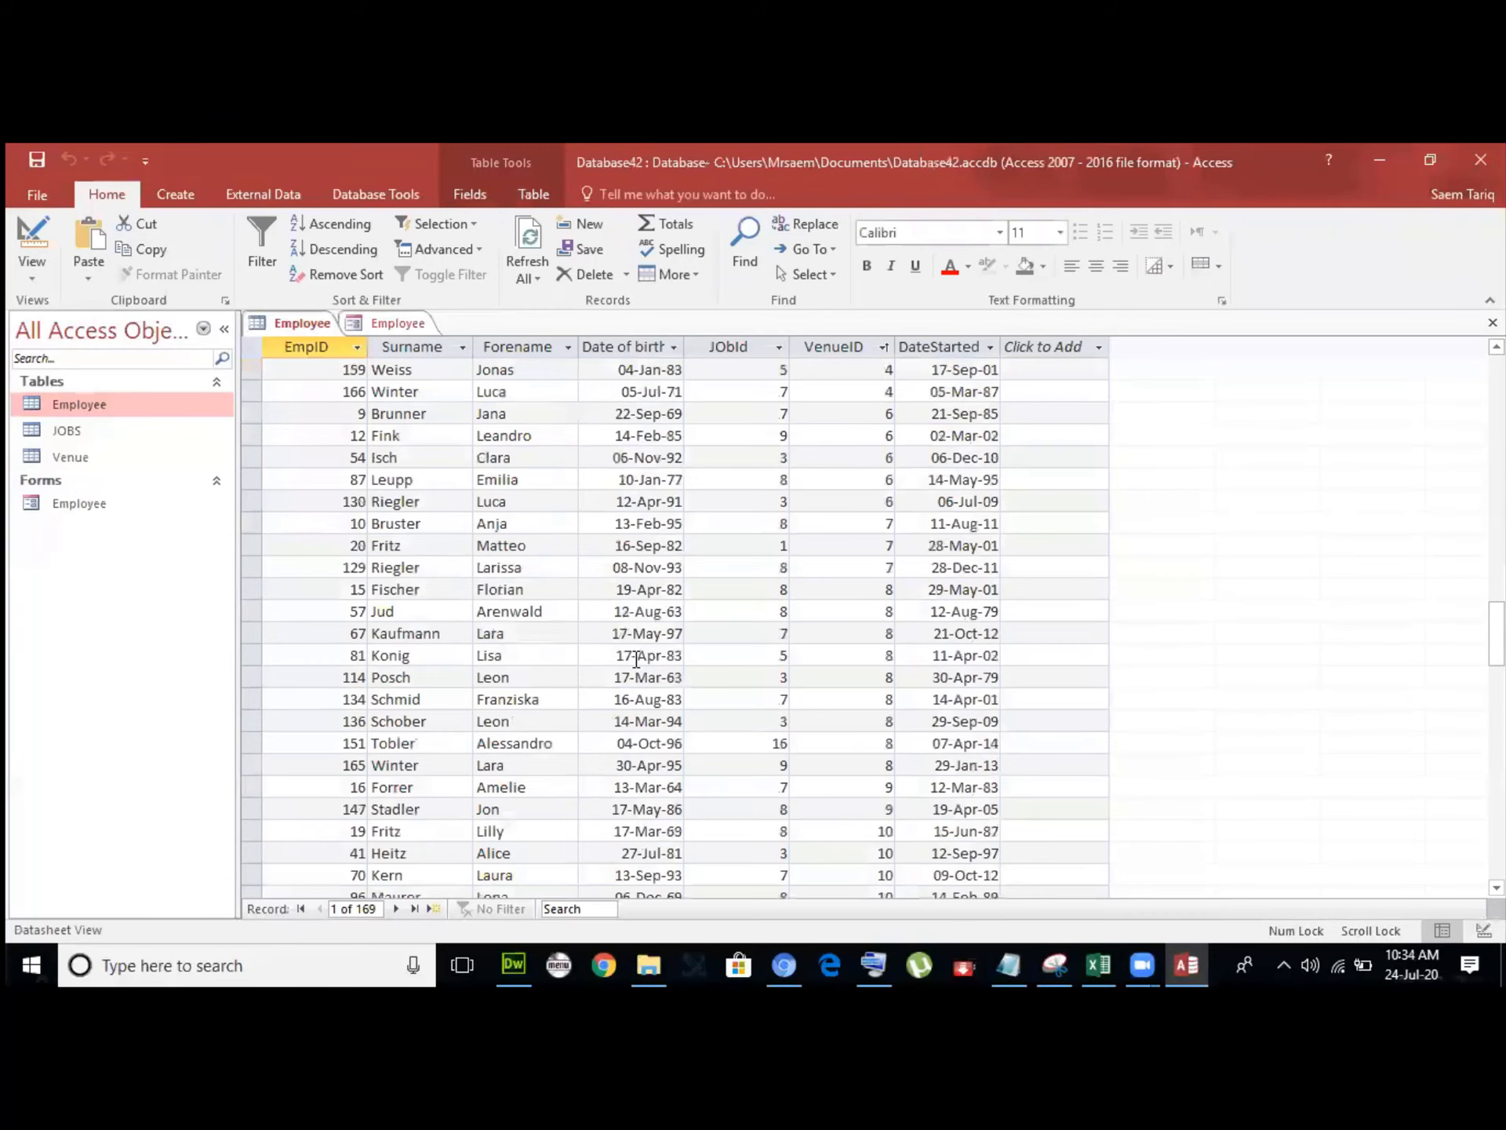
scroll(635, 665, "down", 20)
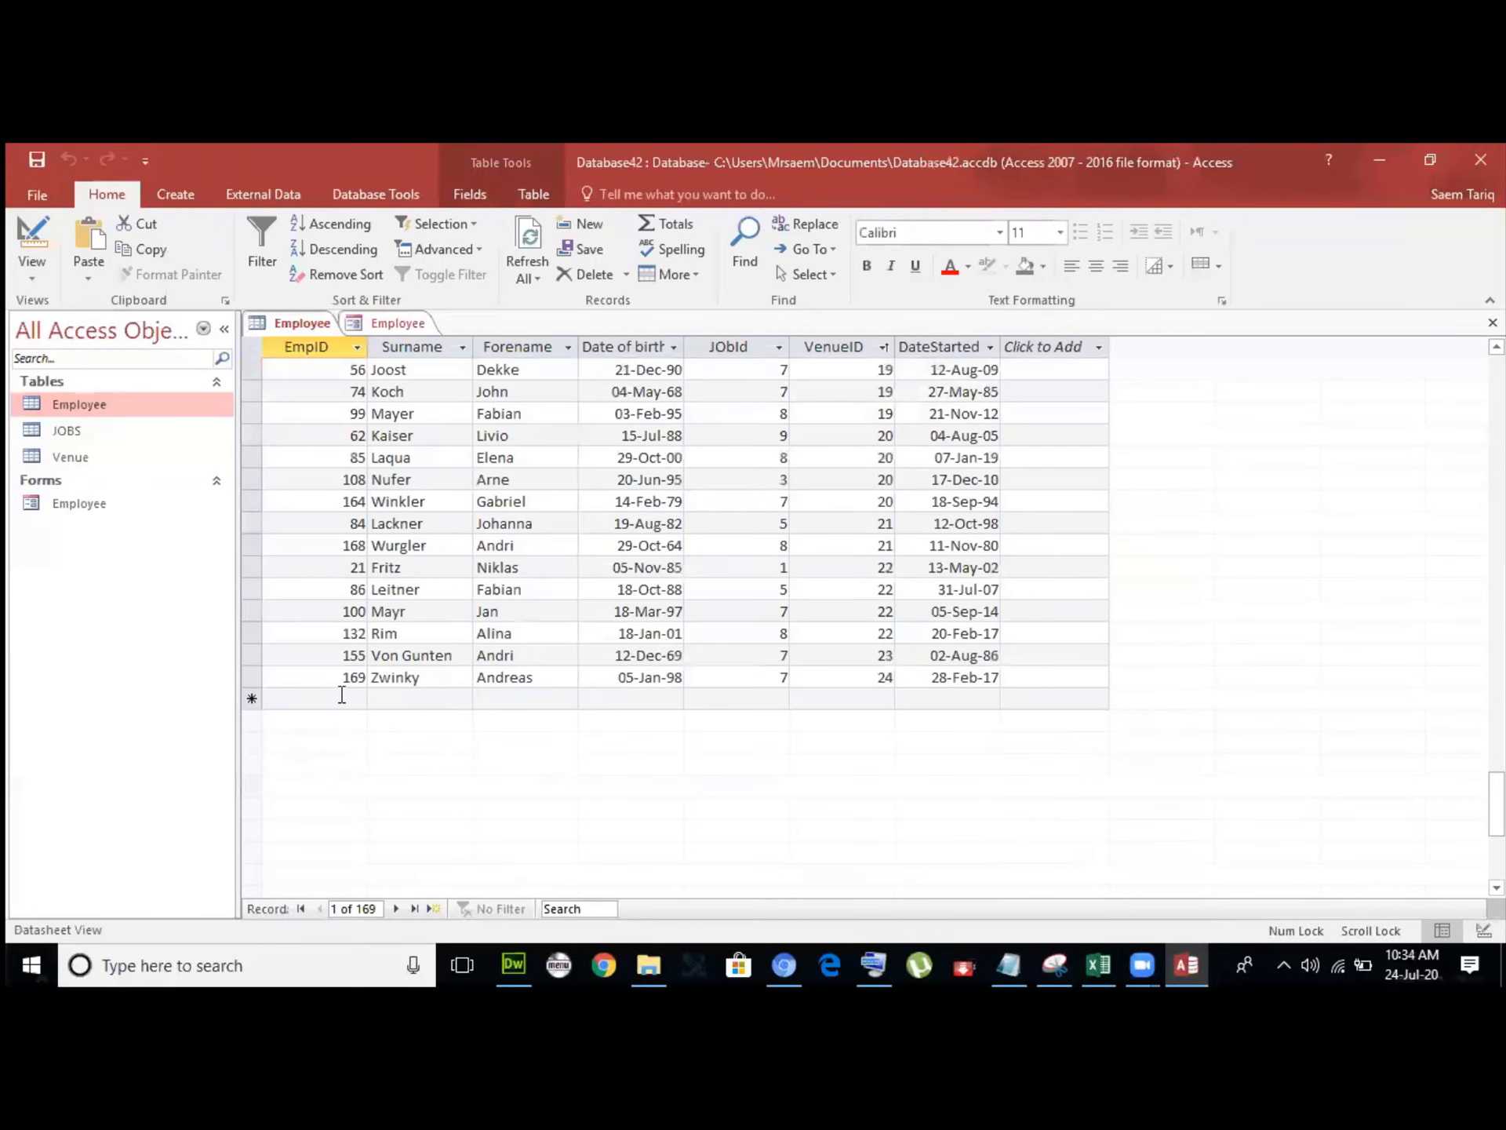
left_click(463, 700)
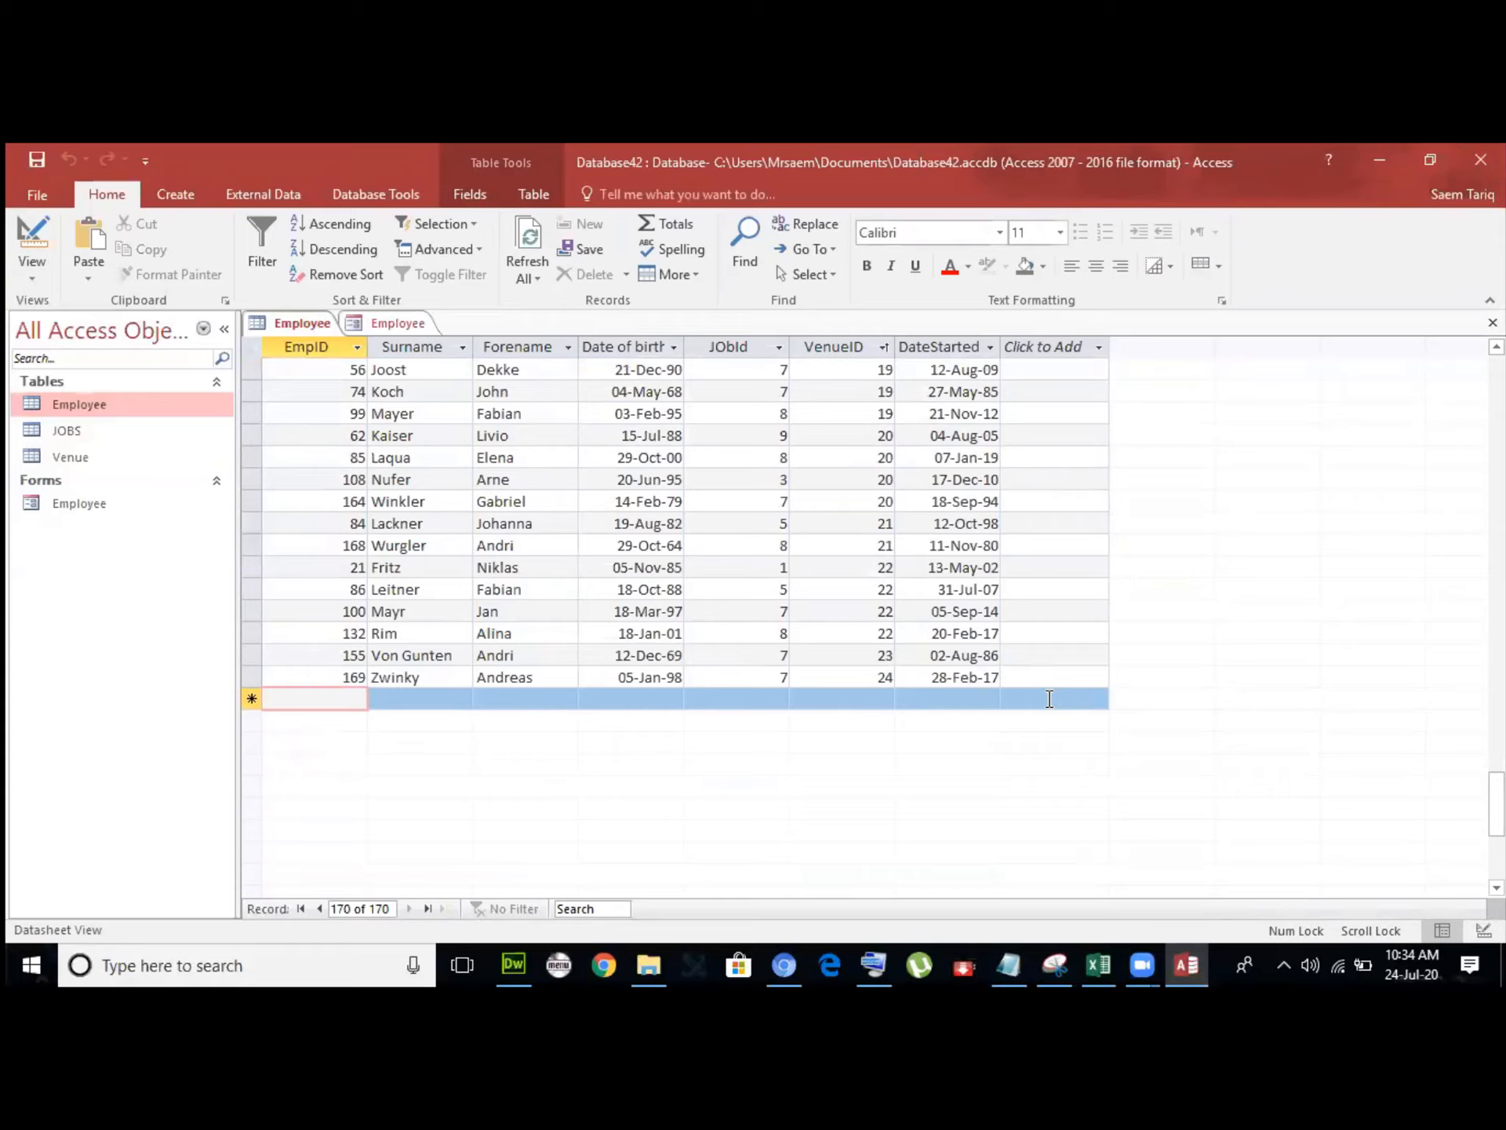
left_click(373, 321)
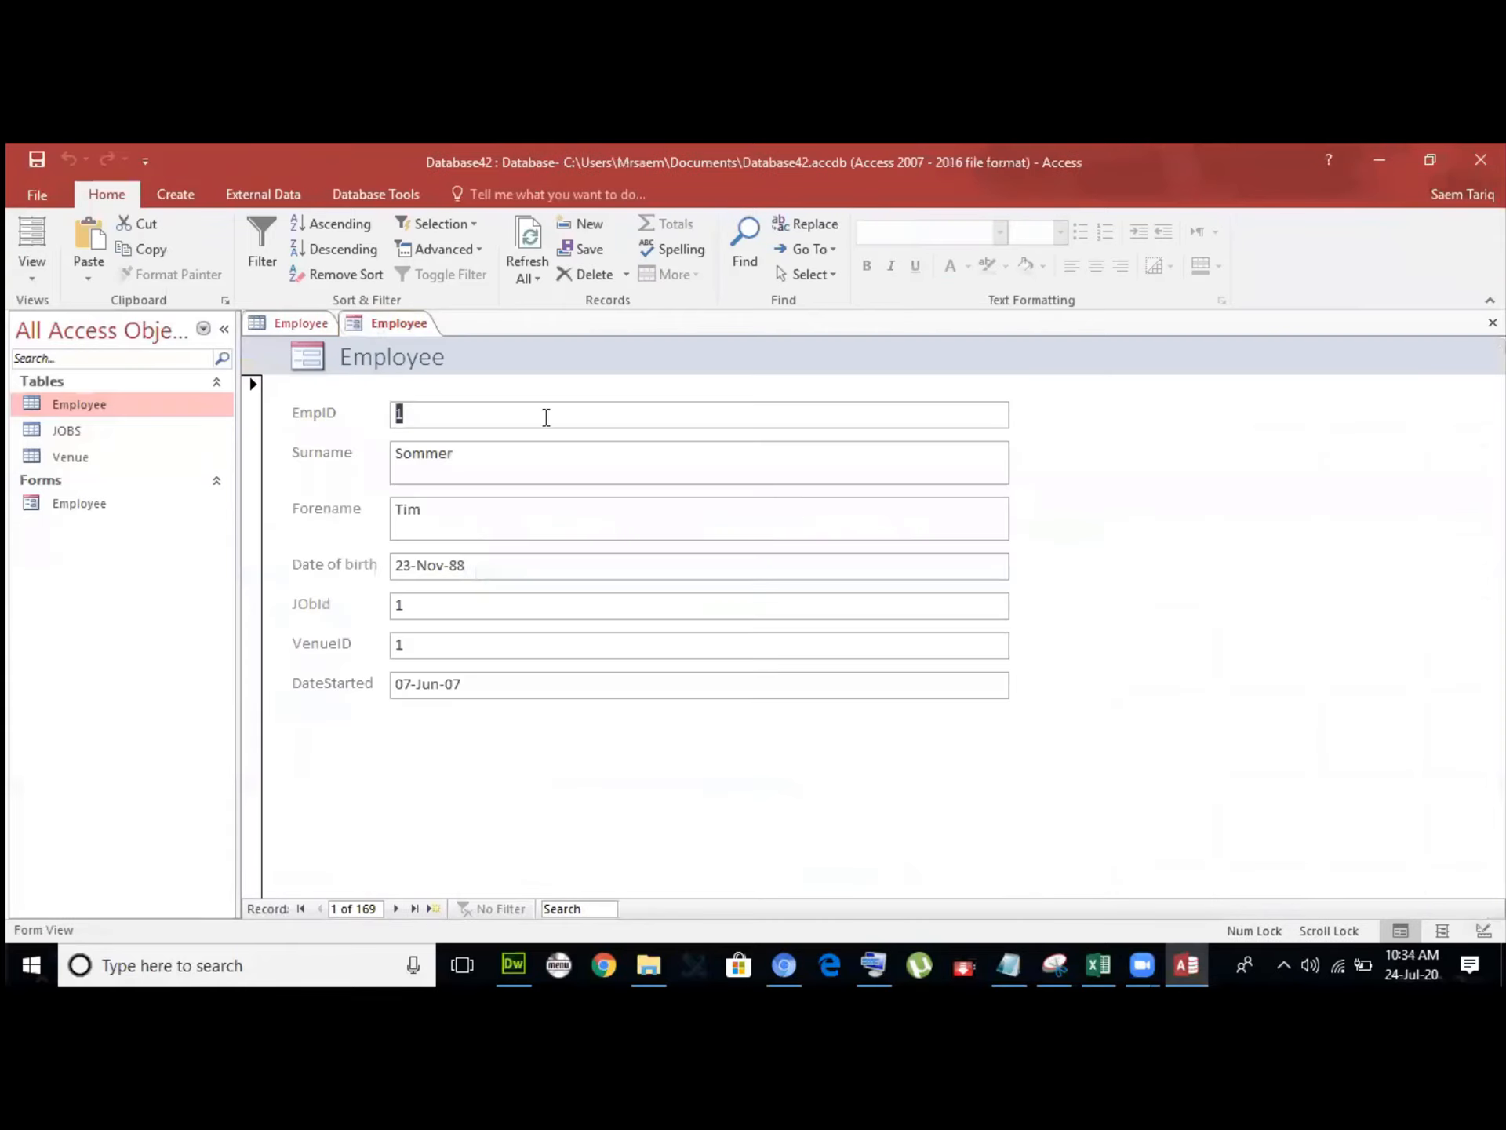
left_click(294, 325)
left_click(371, 324)
left_click(165, 194)
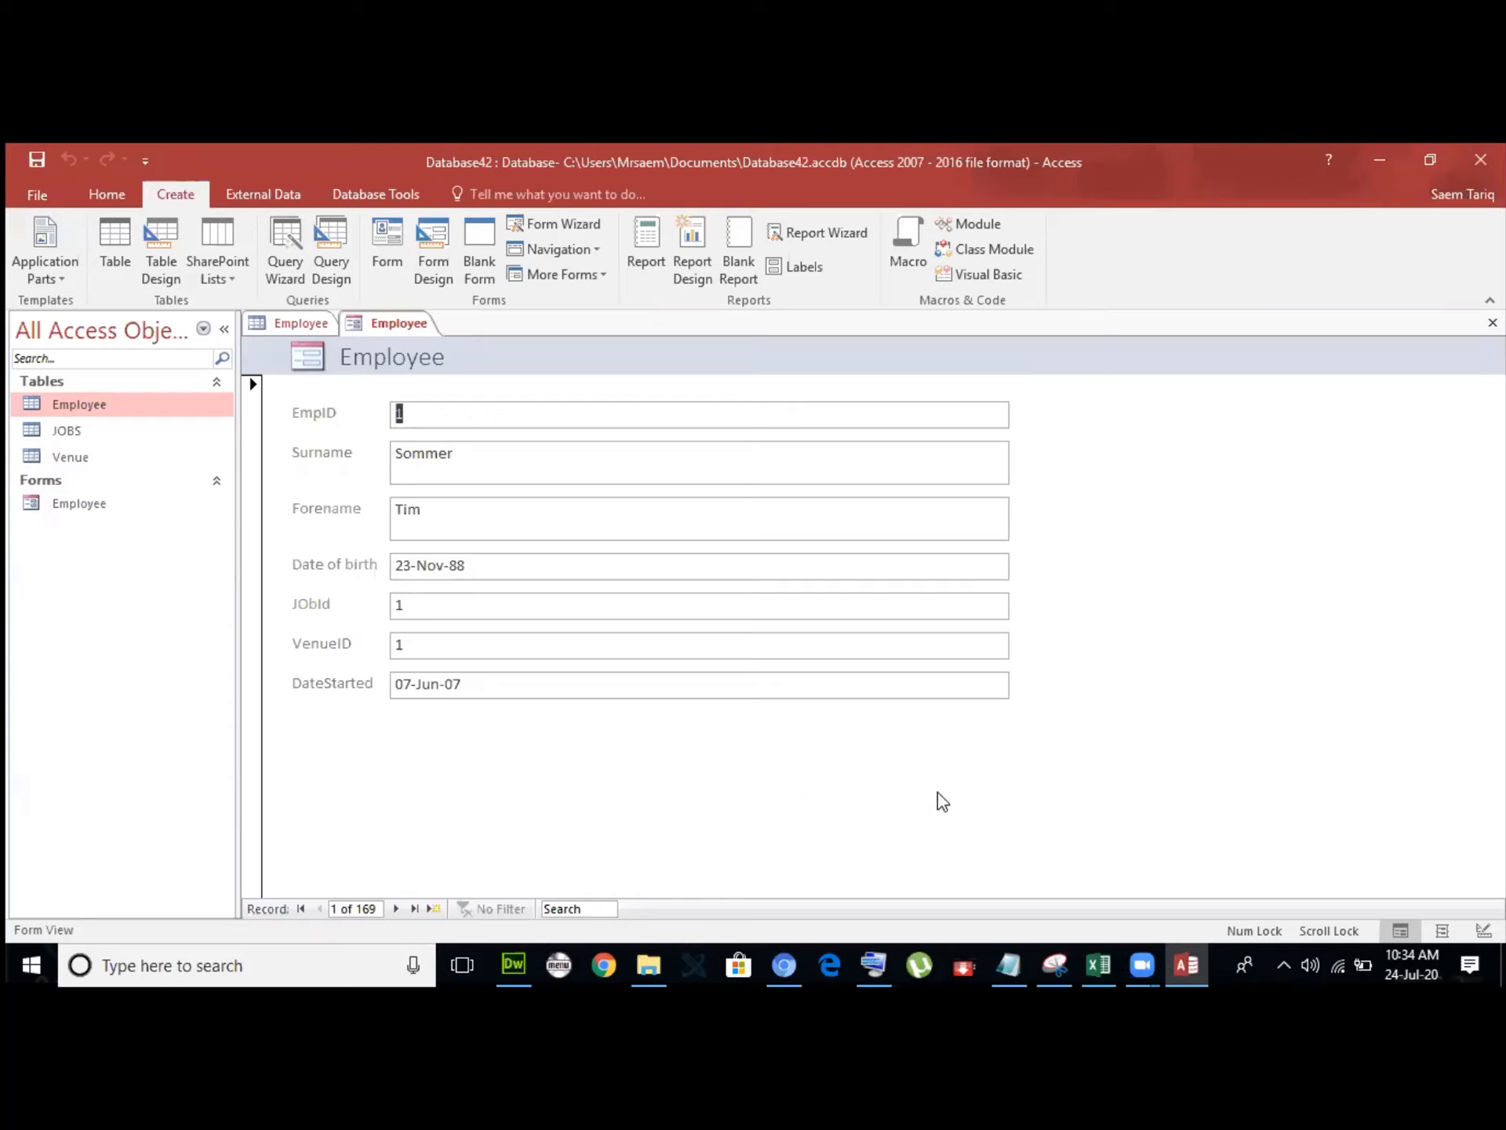
Return the form to Design View and make the Form Header section taller by about 0.5 on the ruler.
left_click(100, 199)
left_click(36, 271)
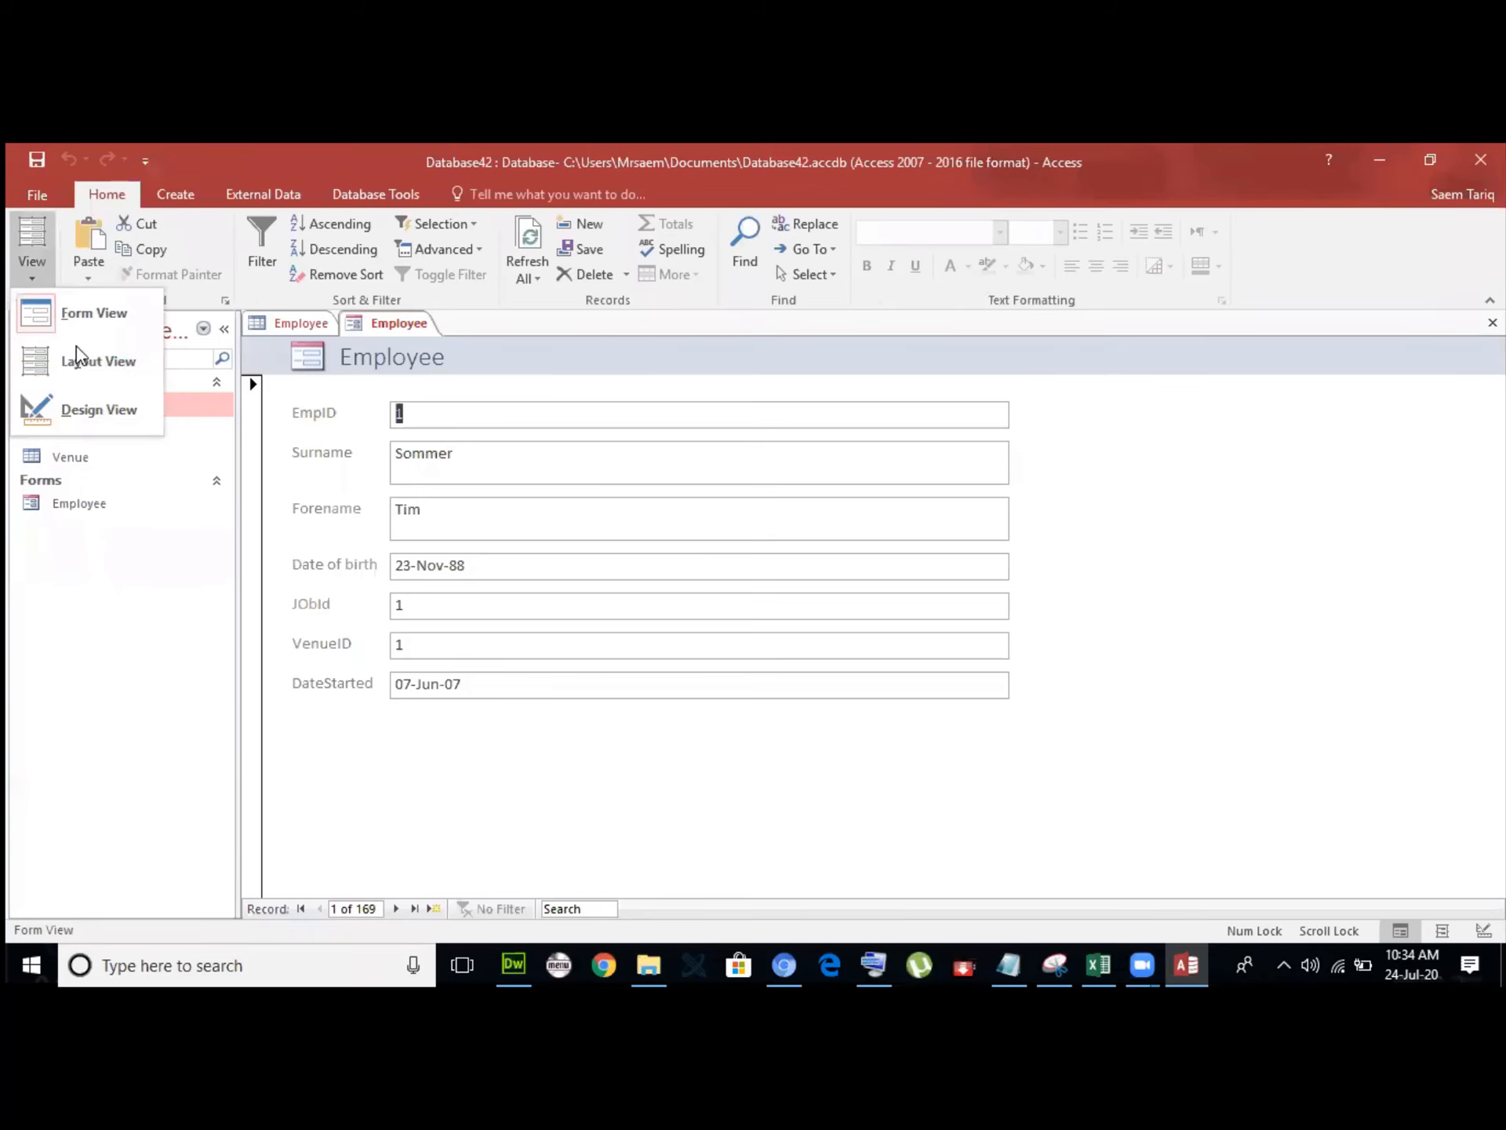
left_click(100, 401)
left_click(370, 404)
double_click(371, 405)
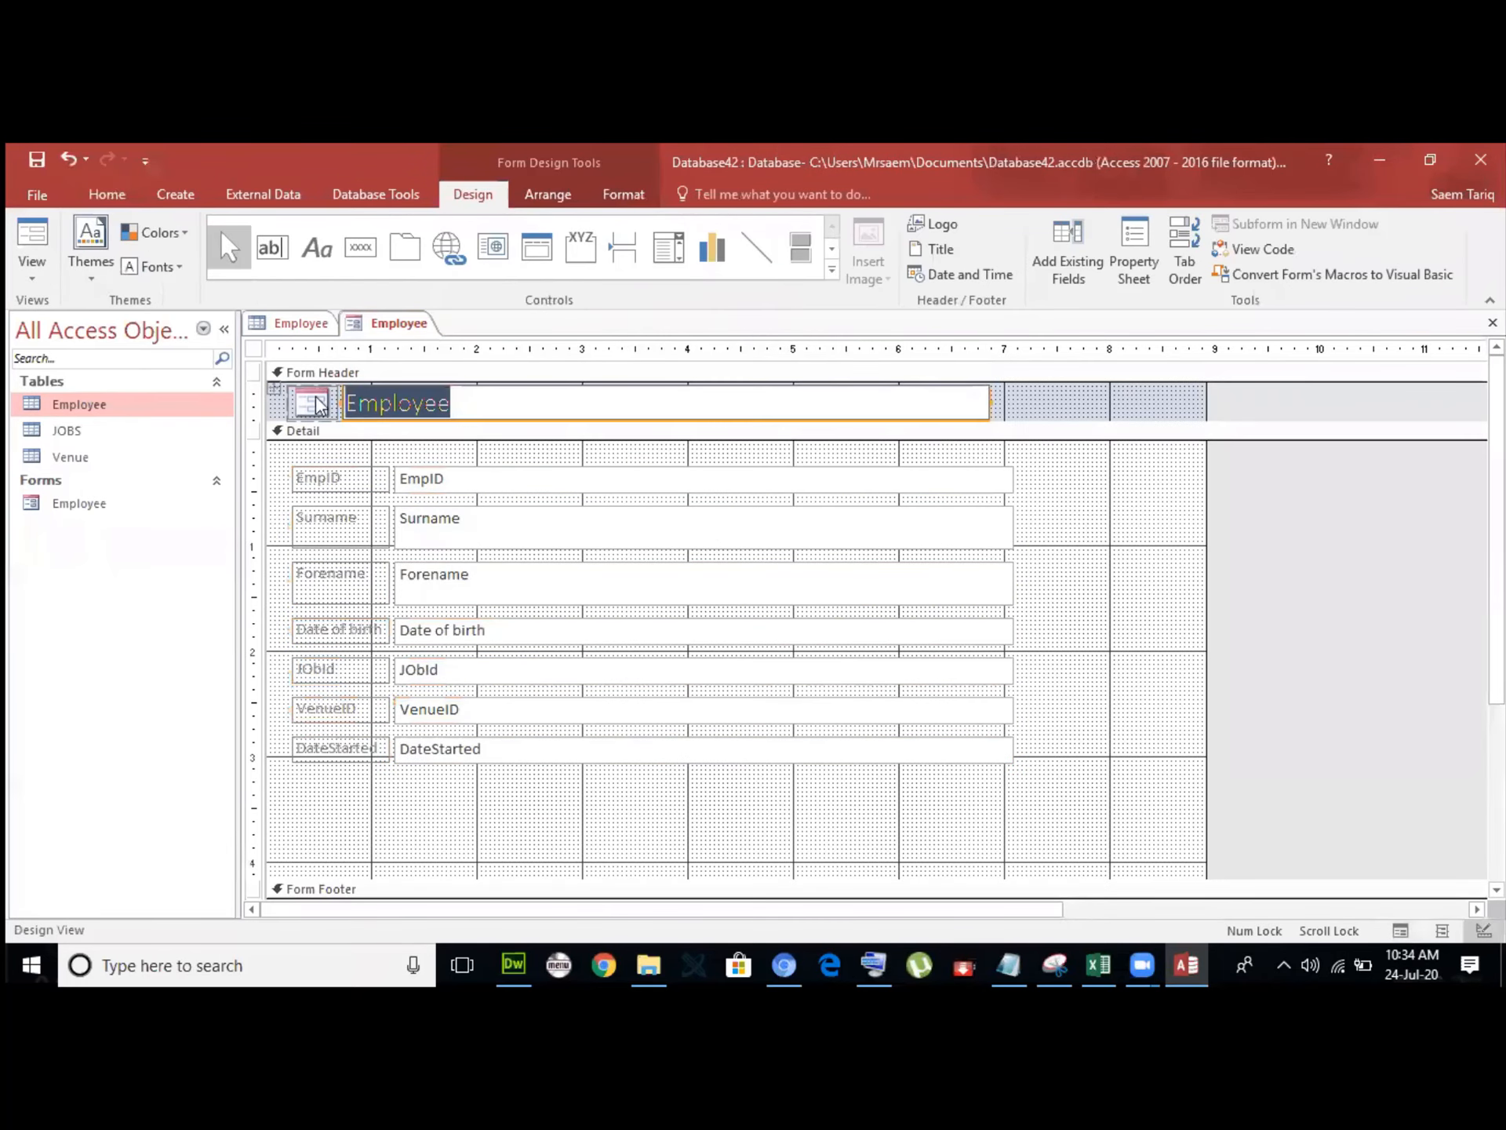
left_click(1049, 434)
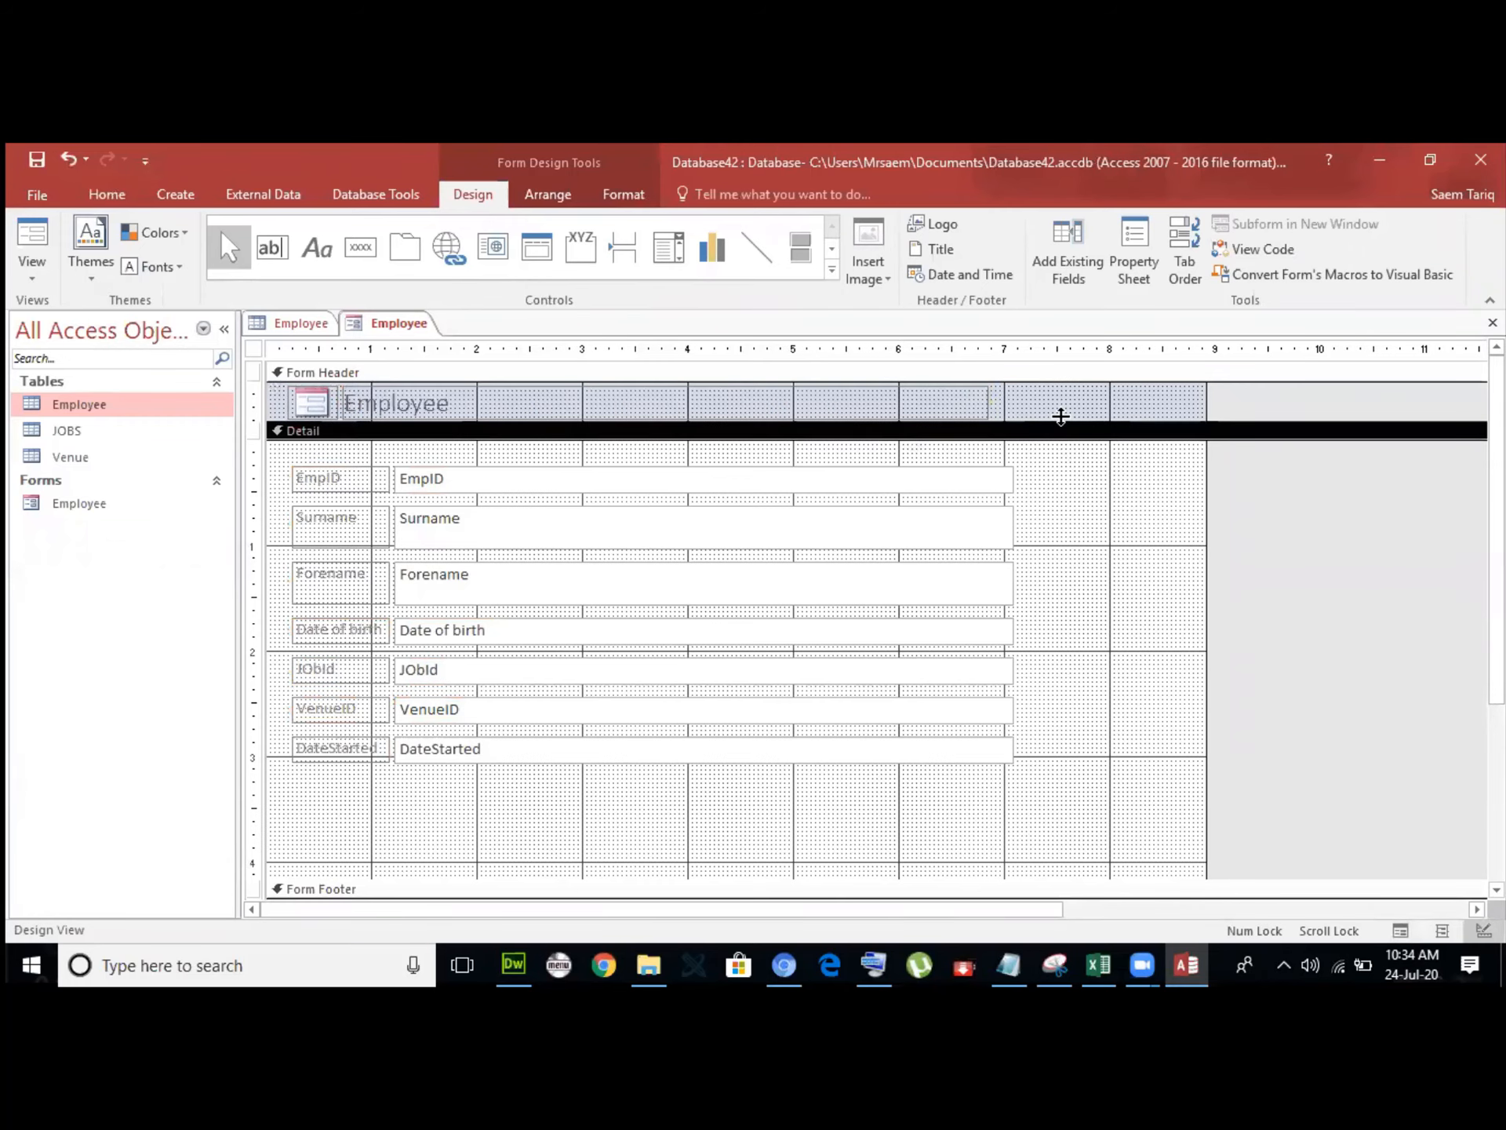
left_click_drag(1059, 416, 1052, 468)
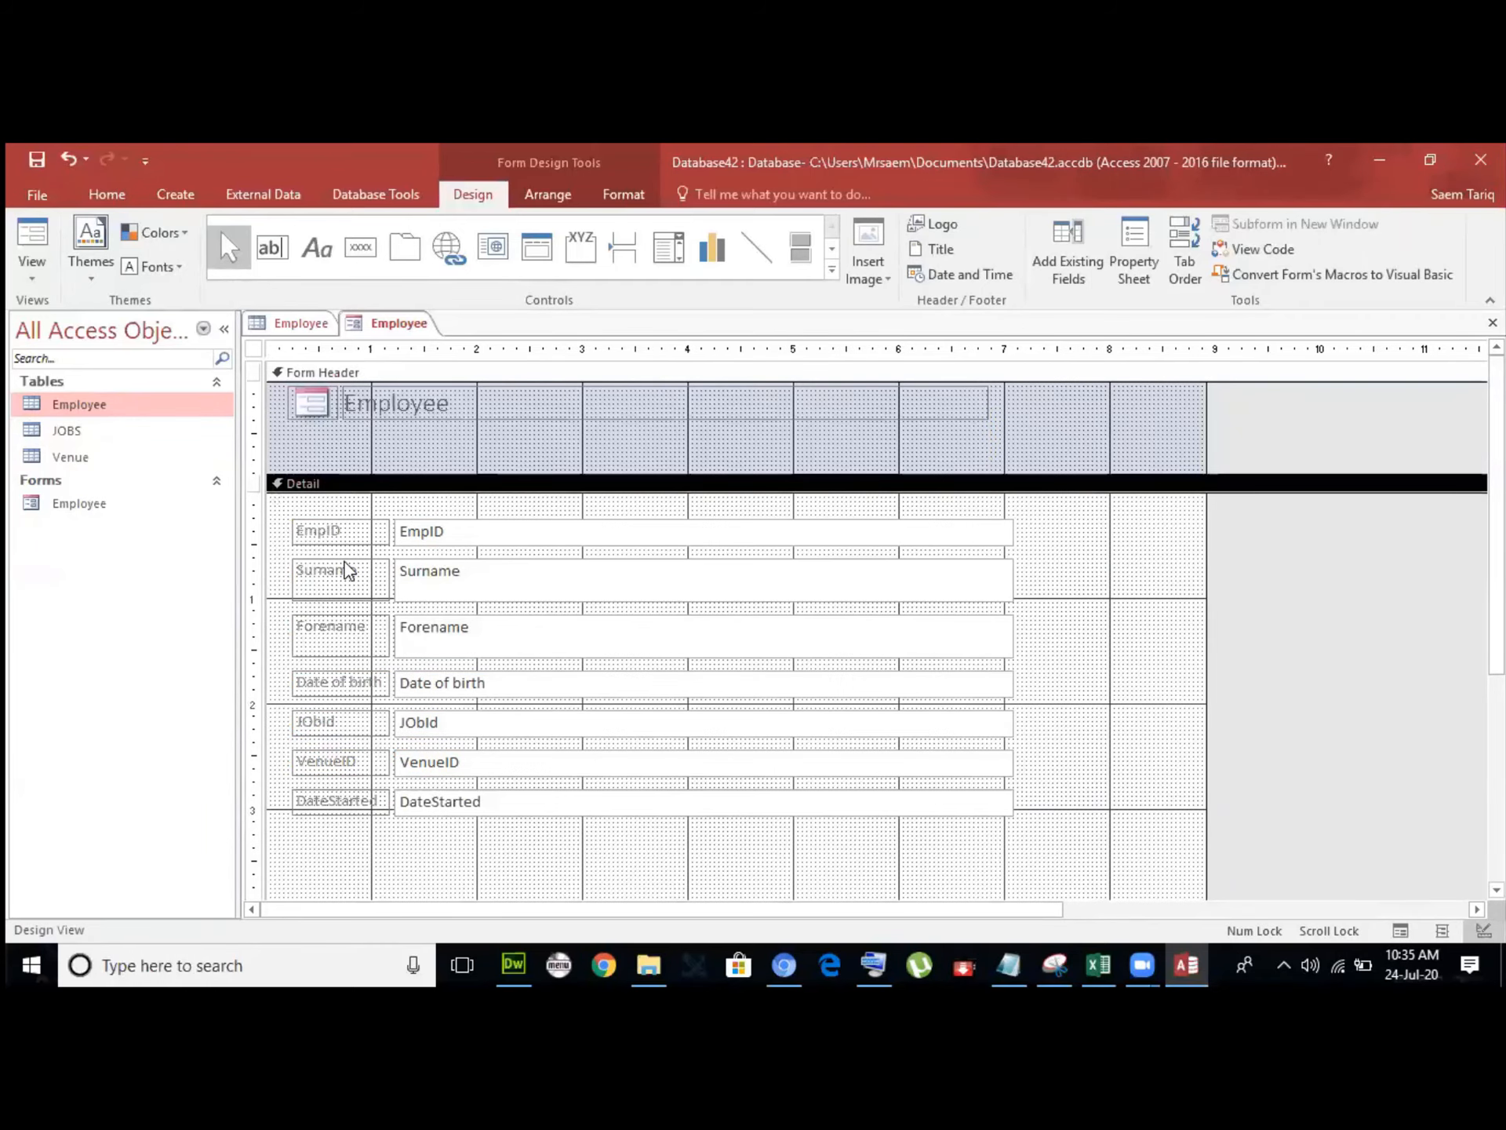
Check the enlarged header in Form View and compare the form with the Employee table's datasheet.
left_click(41, 275)
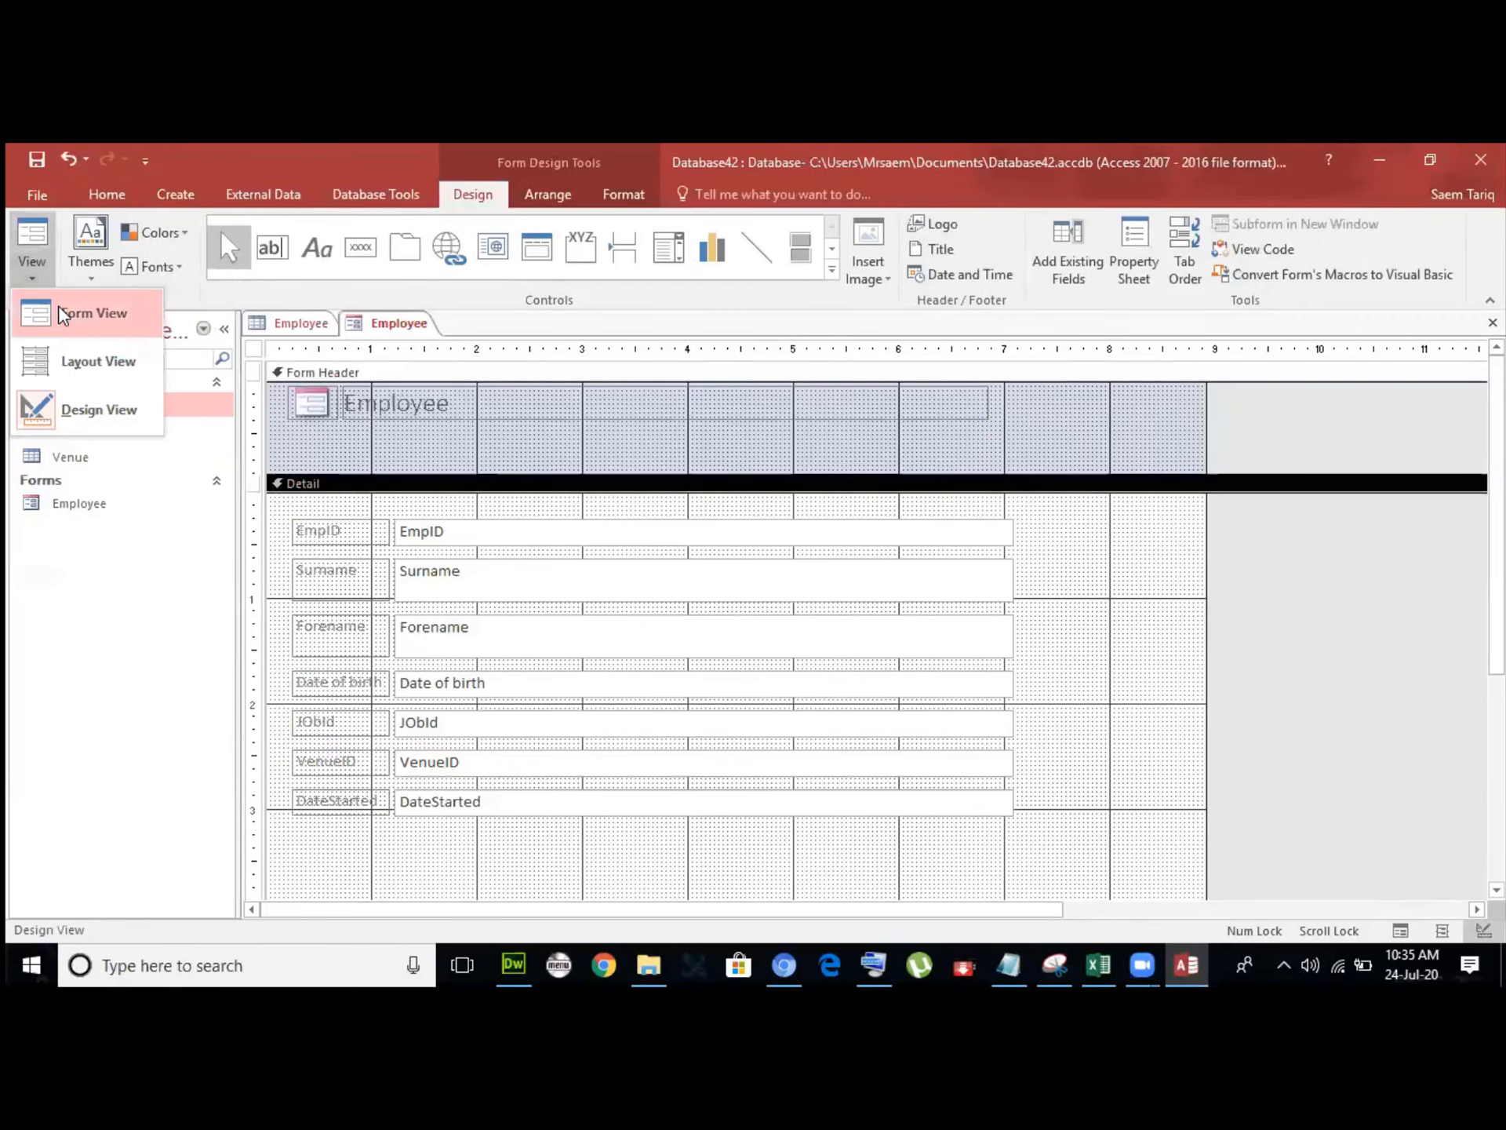
left_click(63, 314)
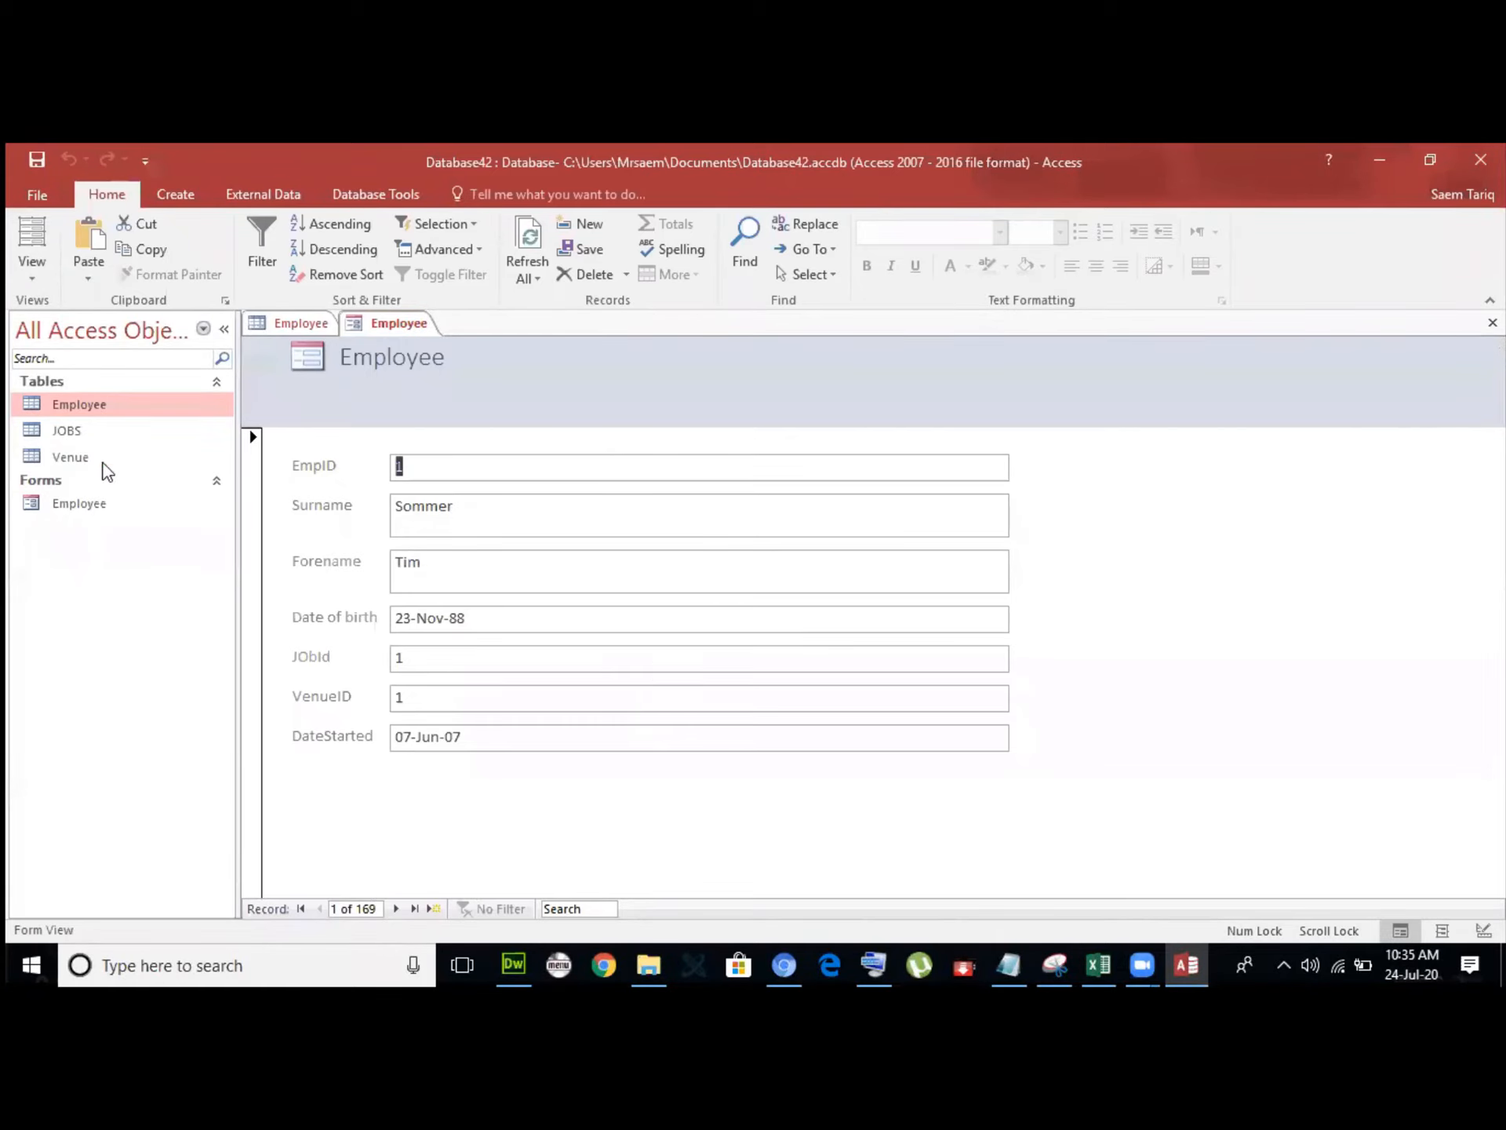
double_click(102, 406)
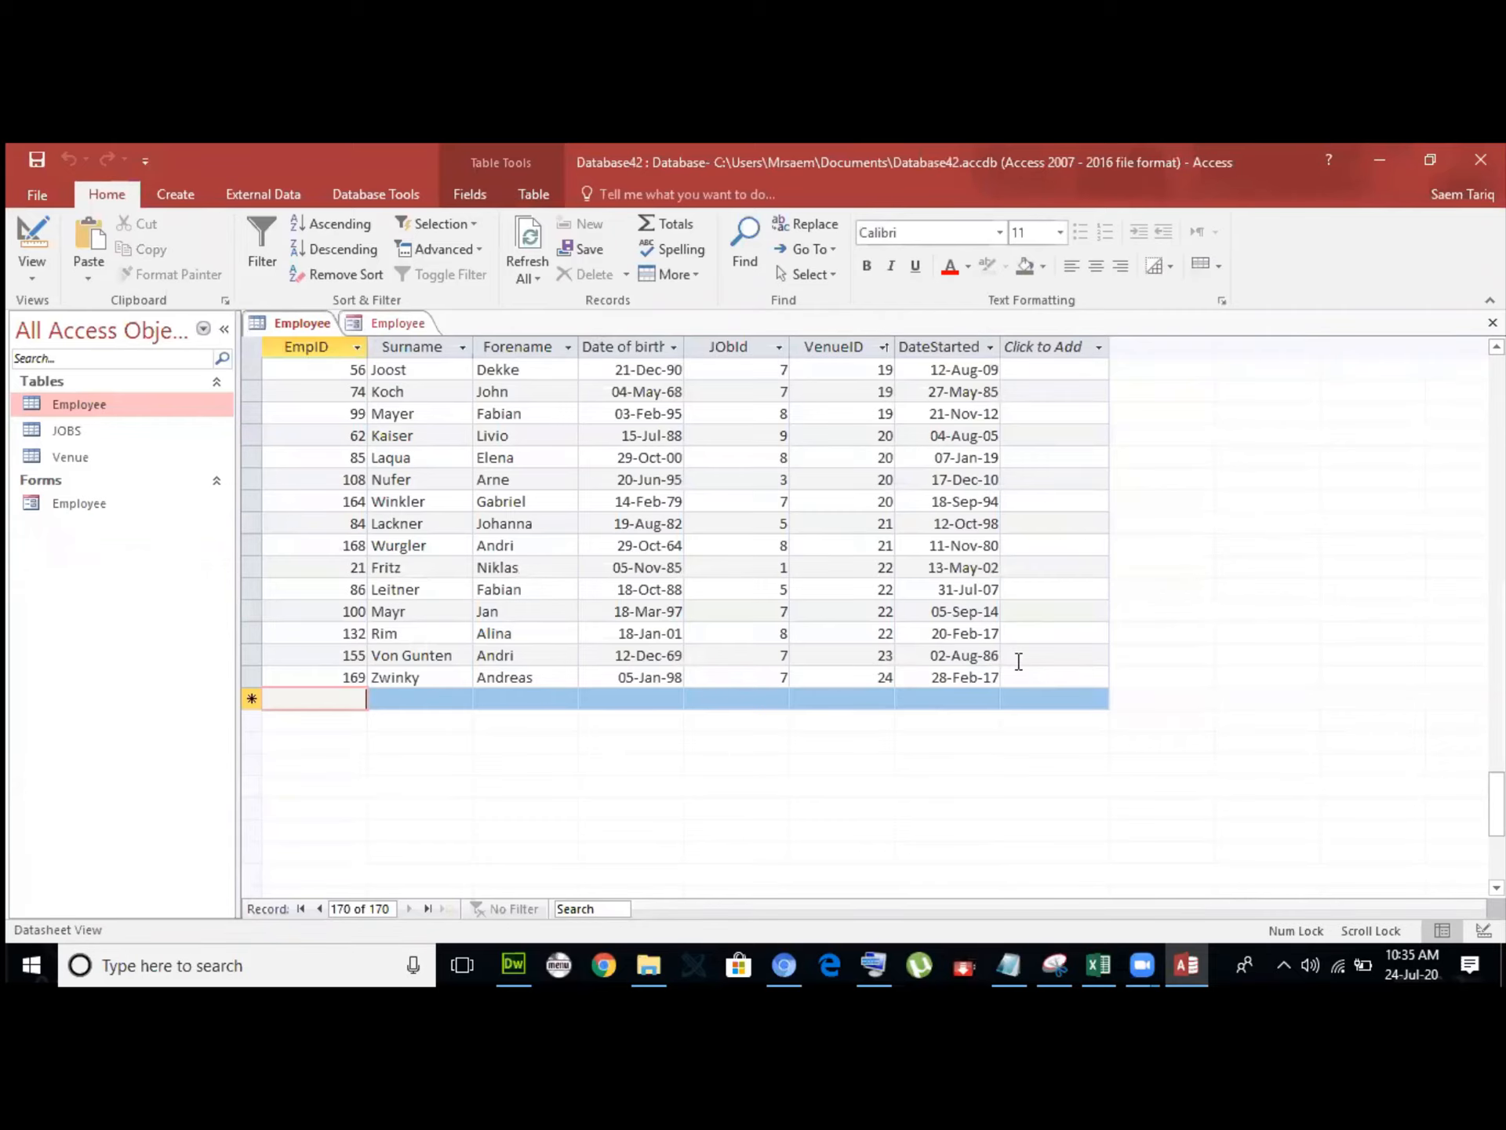
left_click(375, 322)
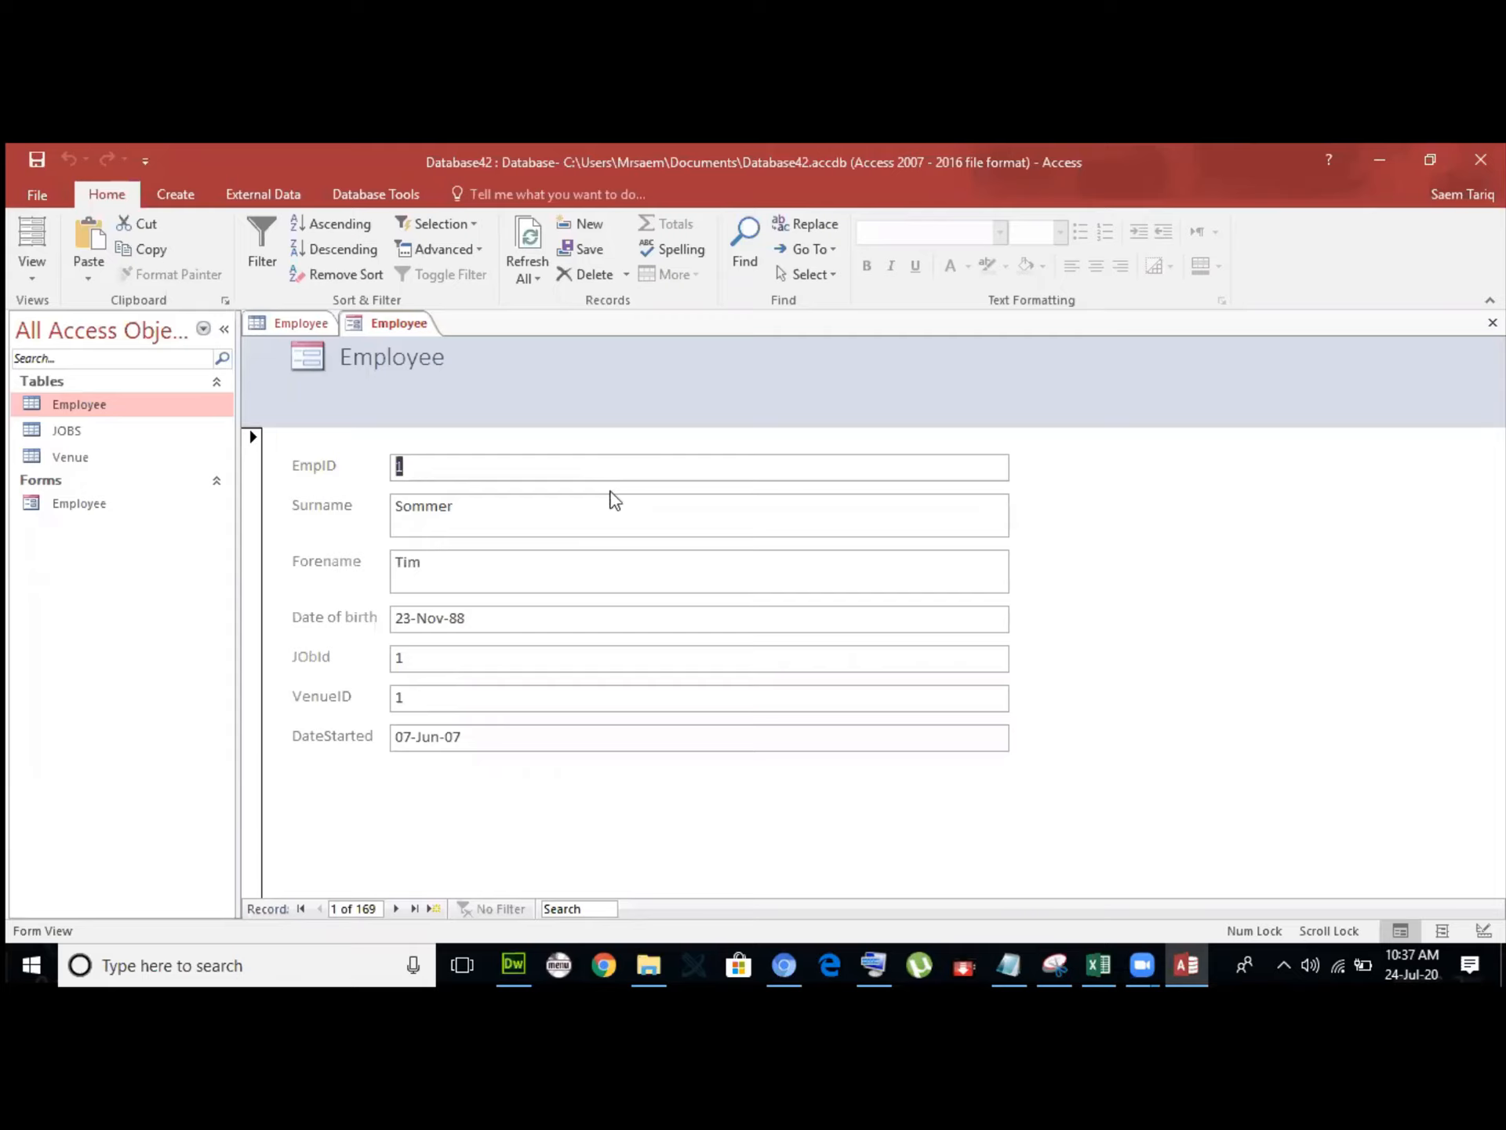
Switch the form back to Design View and set the font of the Employee header title to Arial Black.
left_click(28, 265)
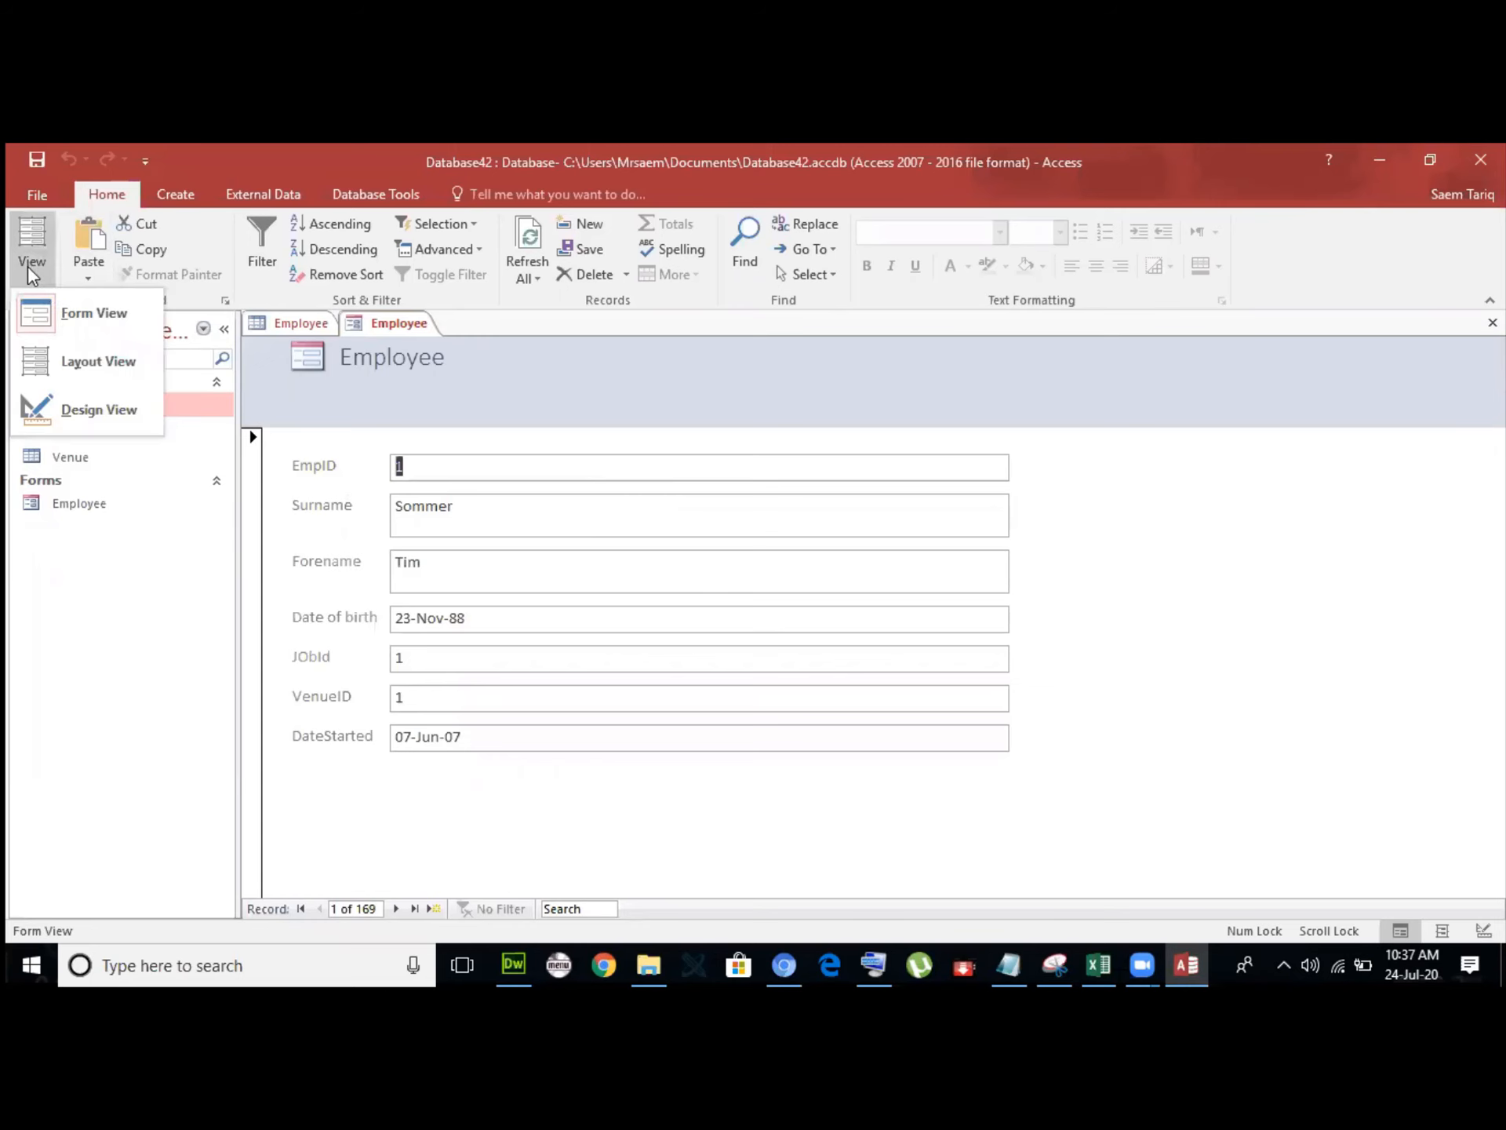
left_click(110, 402)
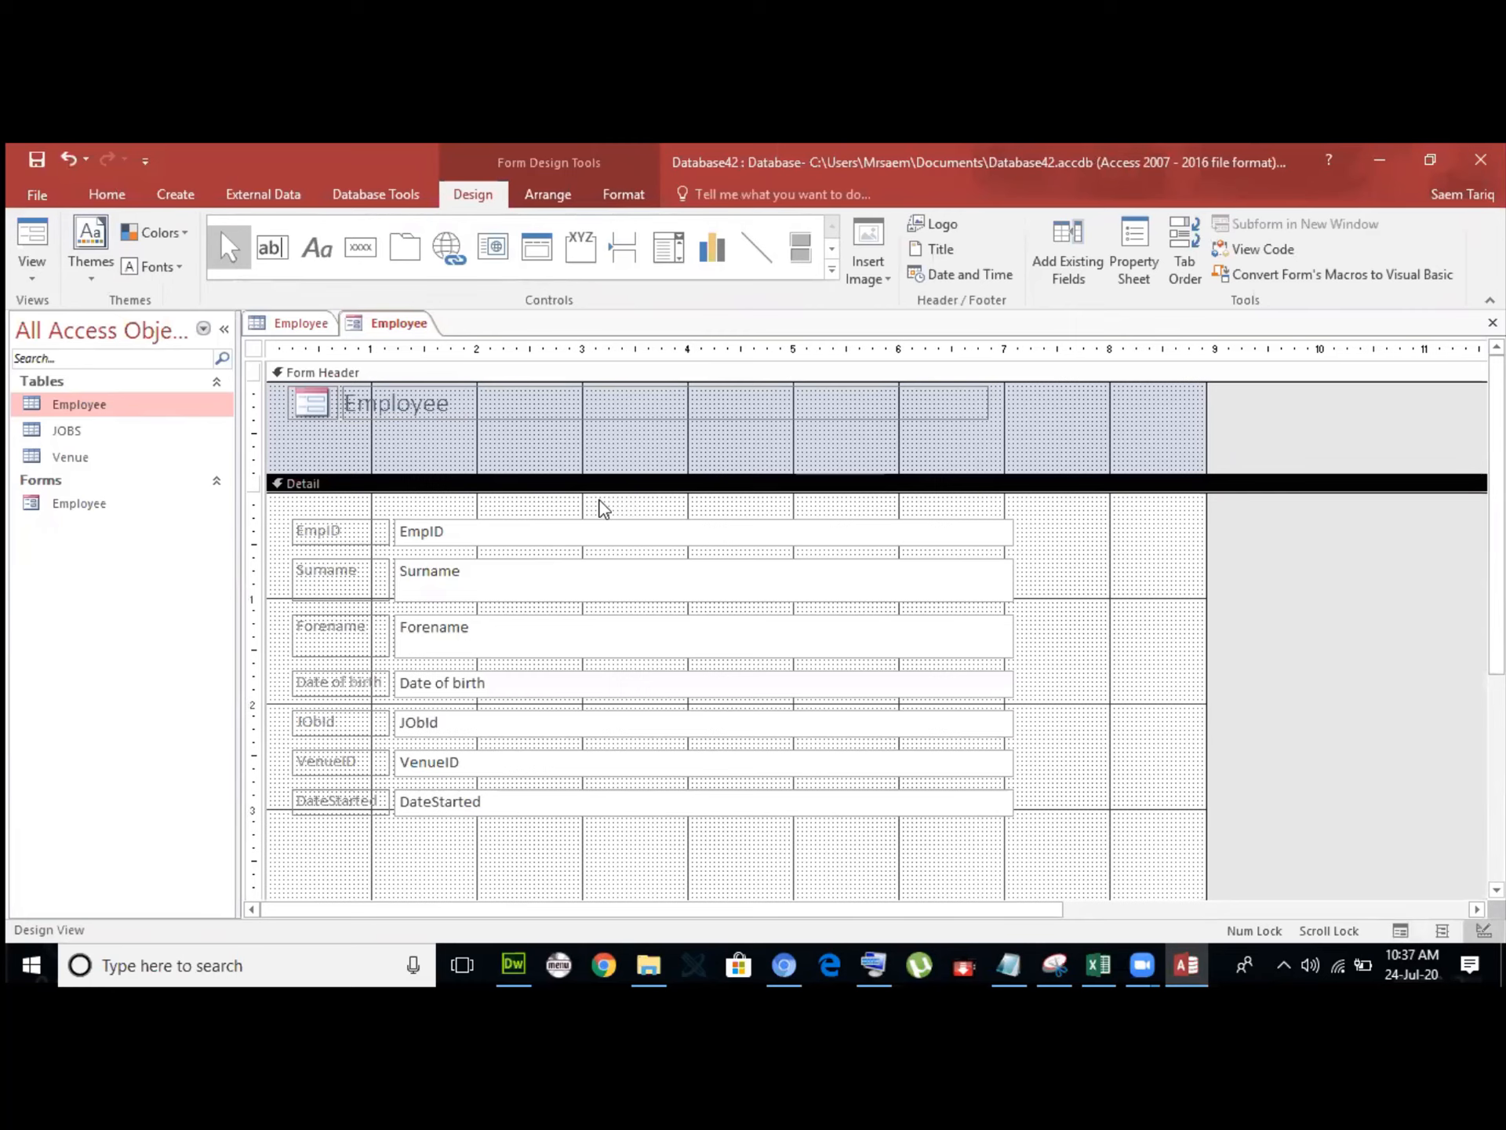
double_click(435, 403)
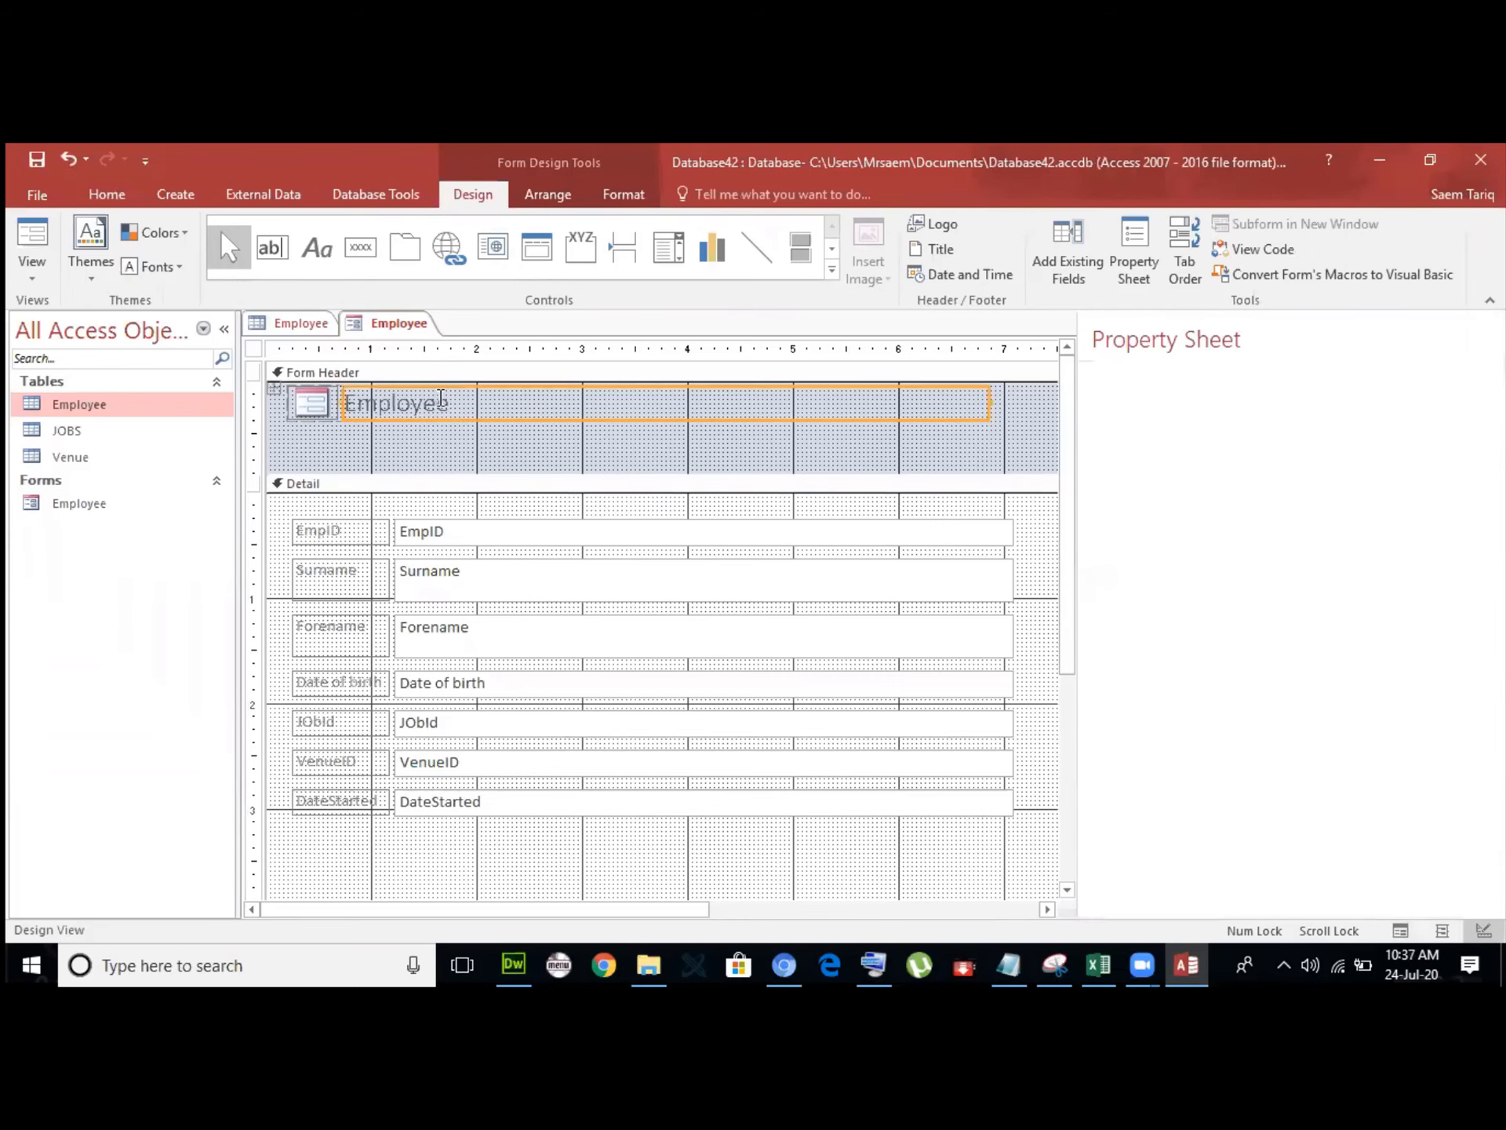
double_click(471, 404)
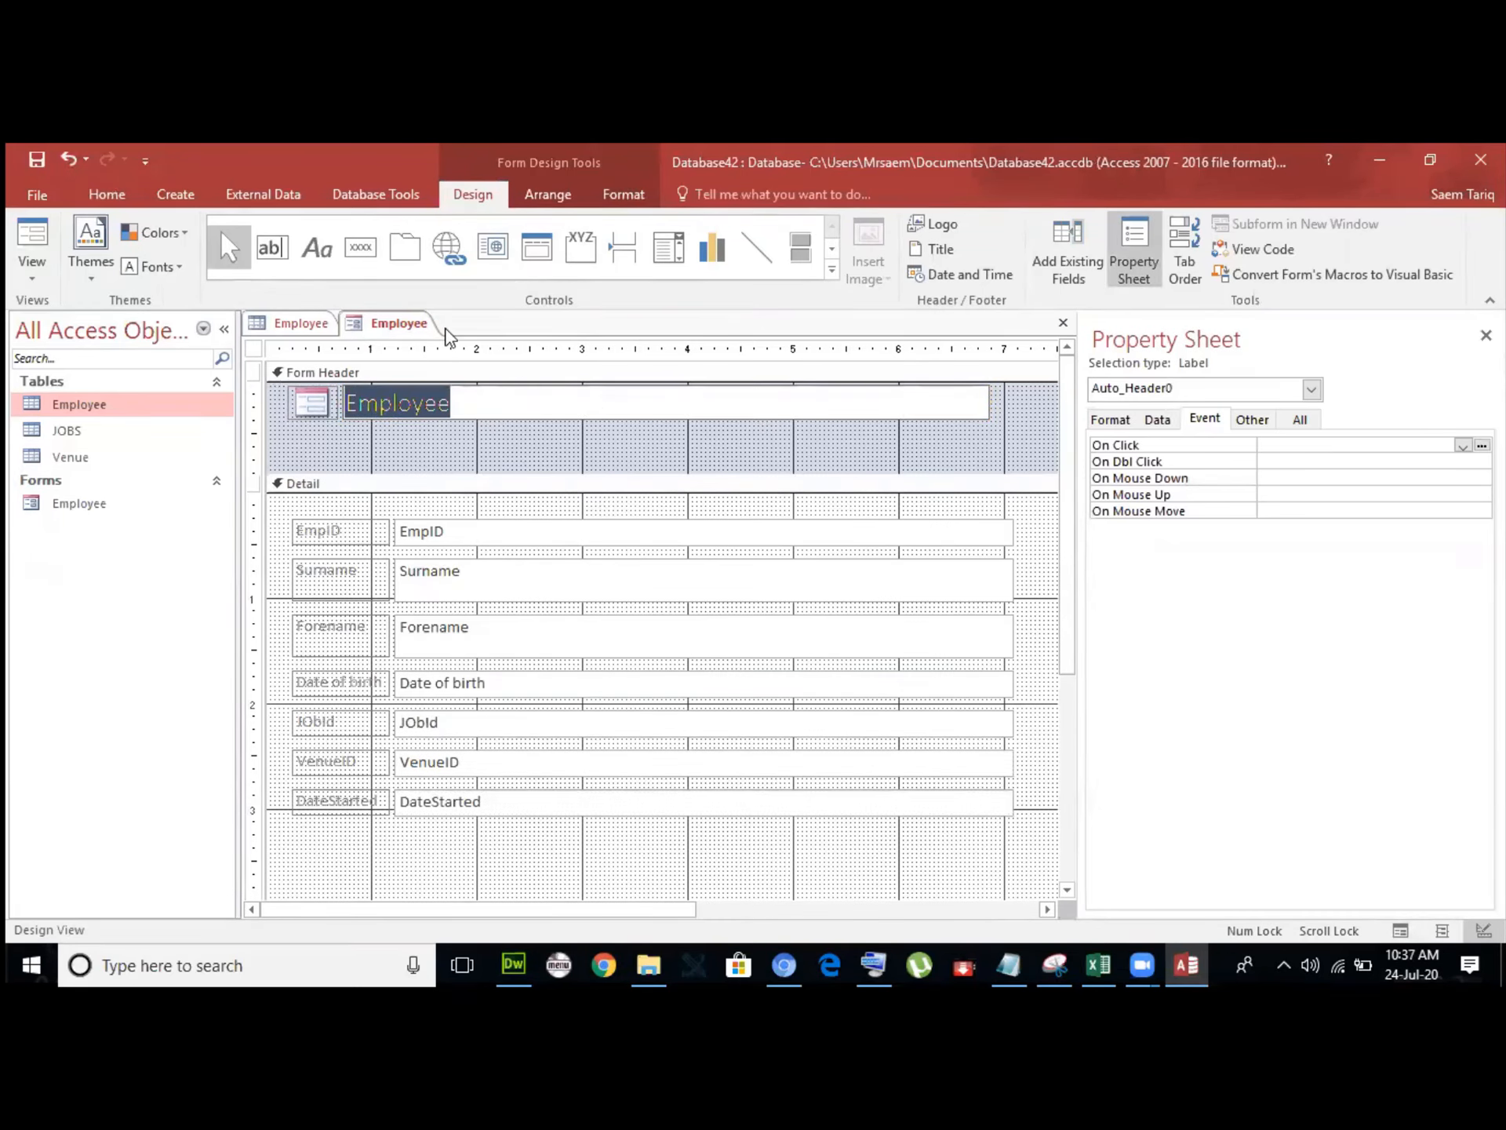
left_click(107, 195)
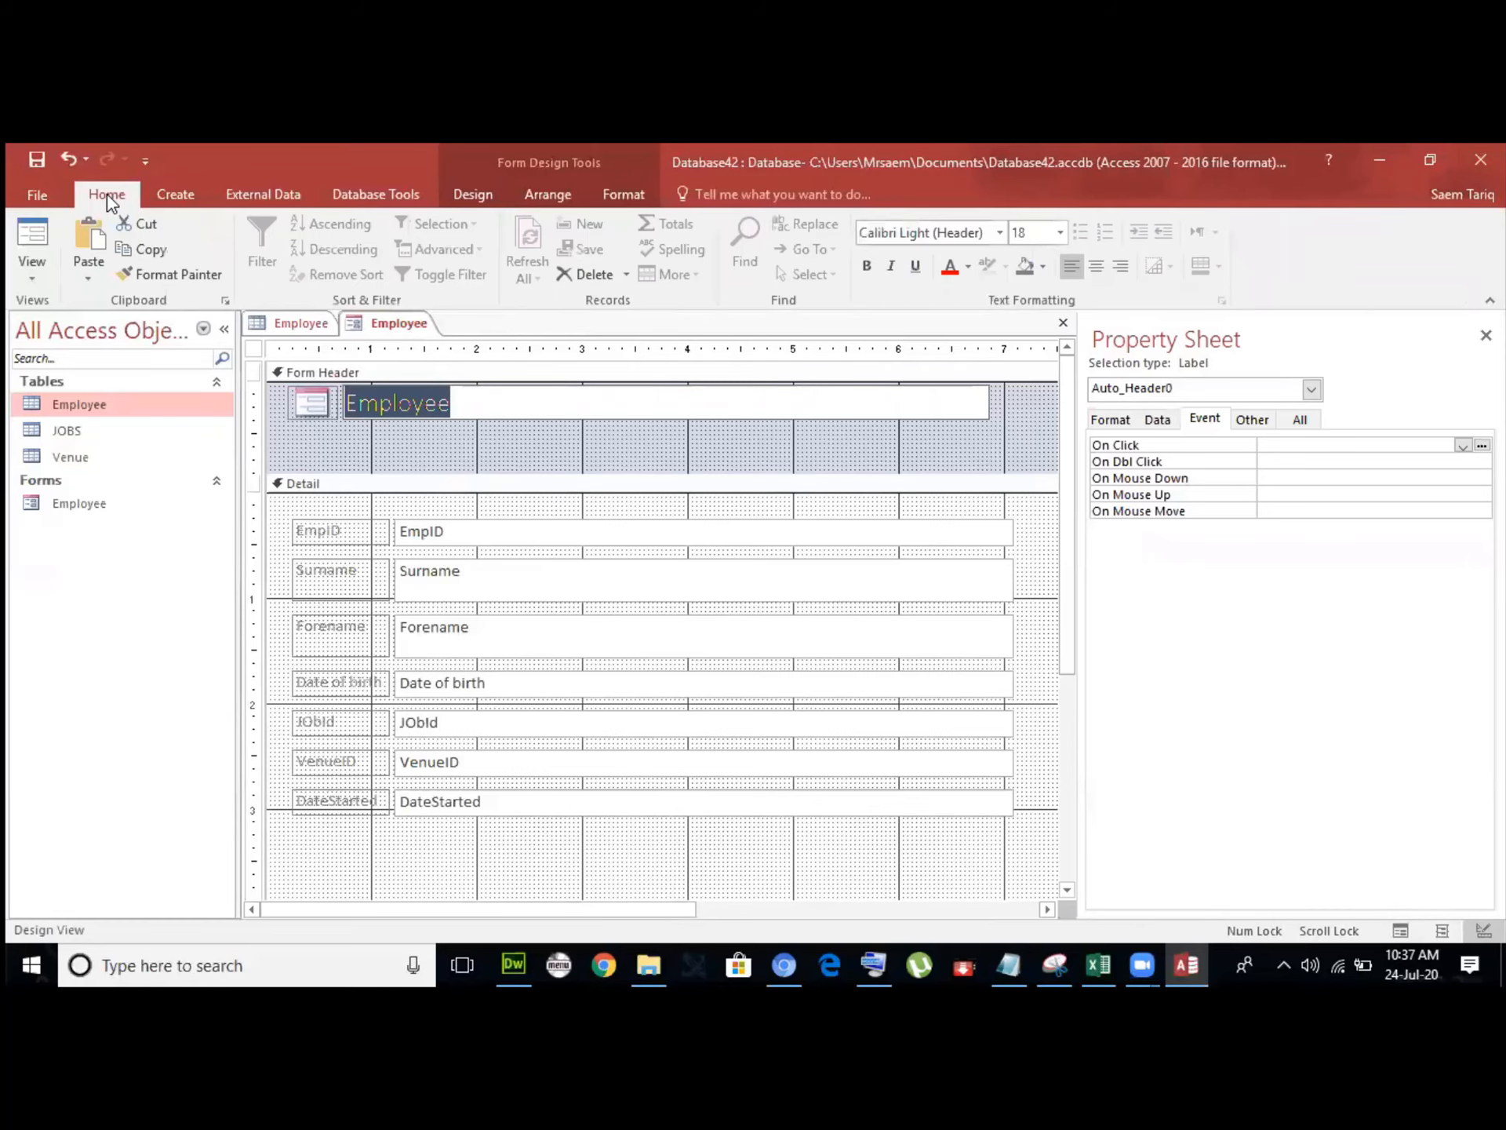
left_click(1000, 232)
scroll(971, 614, "down", 3)
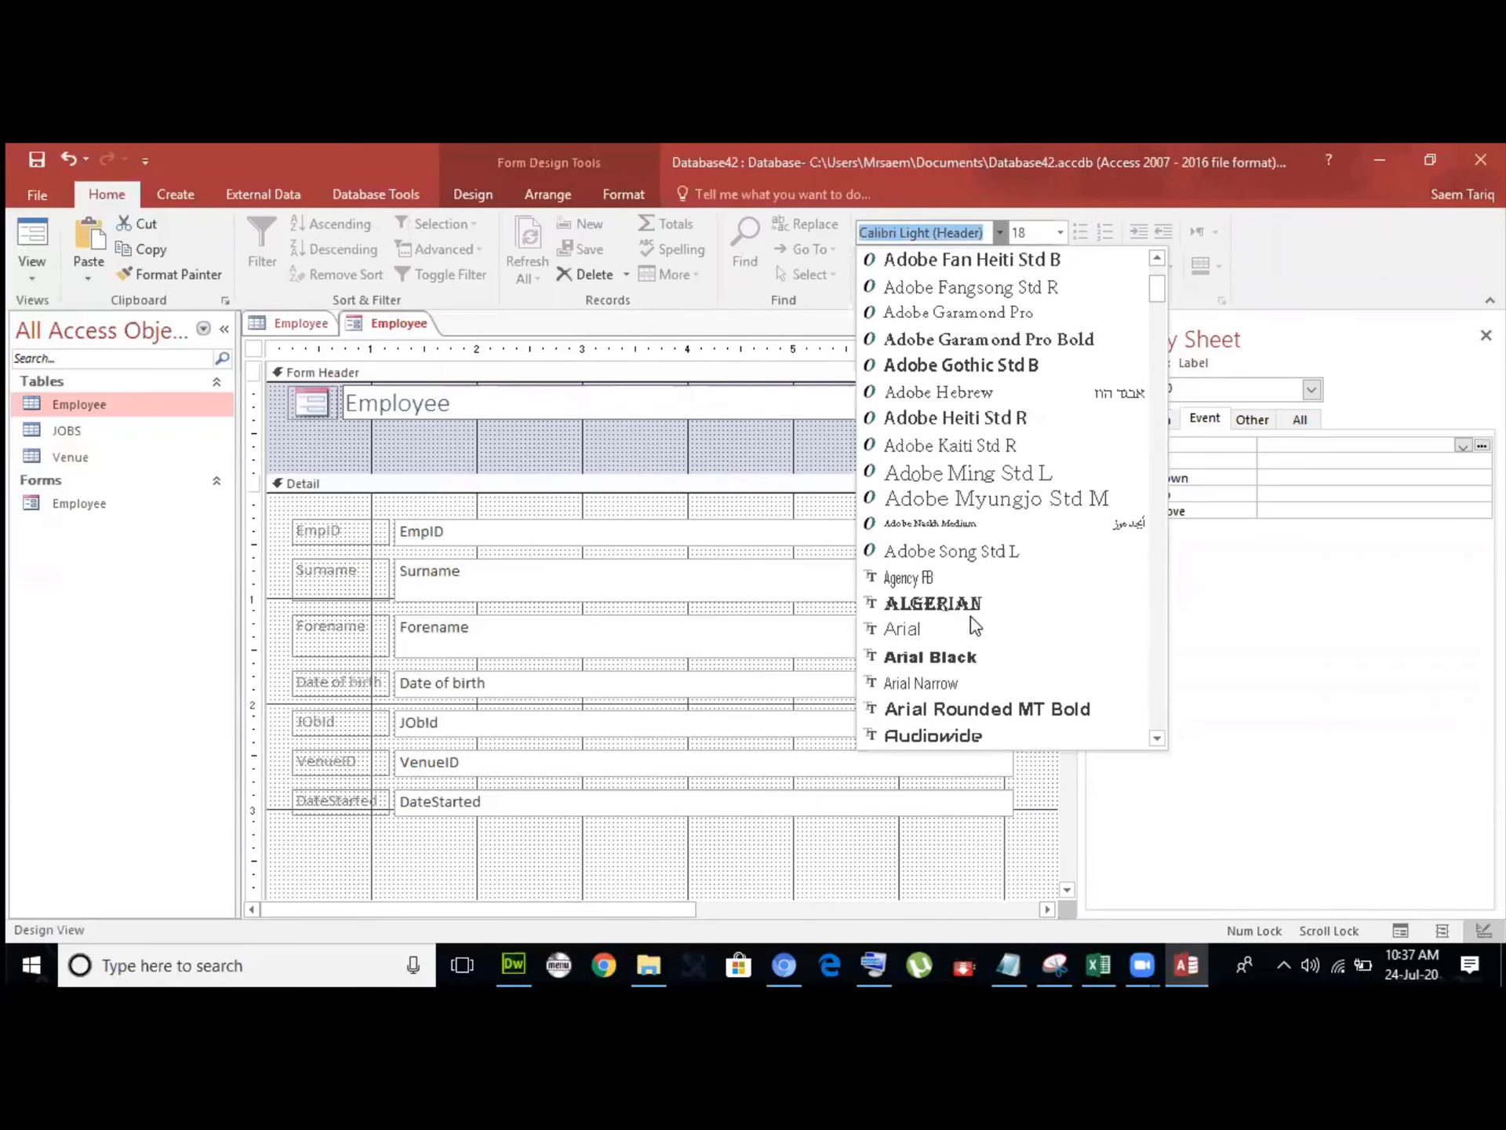
scroll(959, 644, "up", 1)
left_click(956, 660)
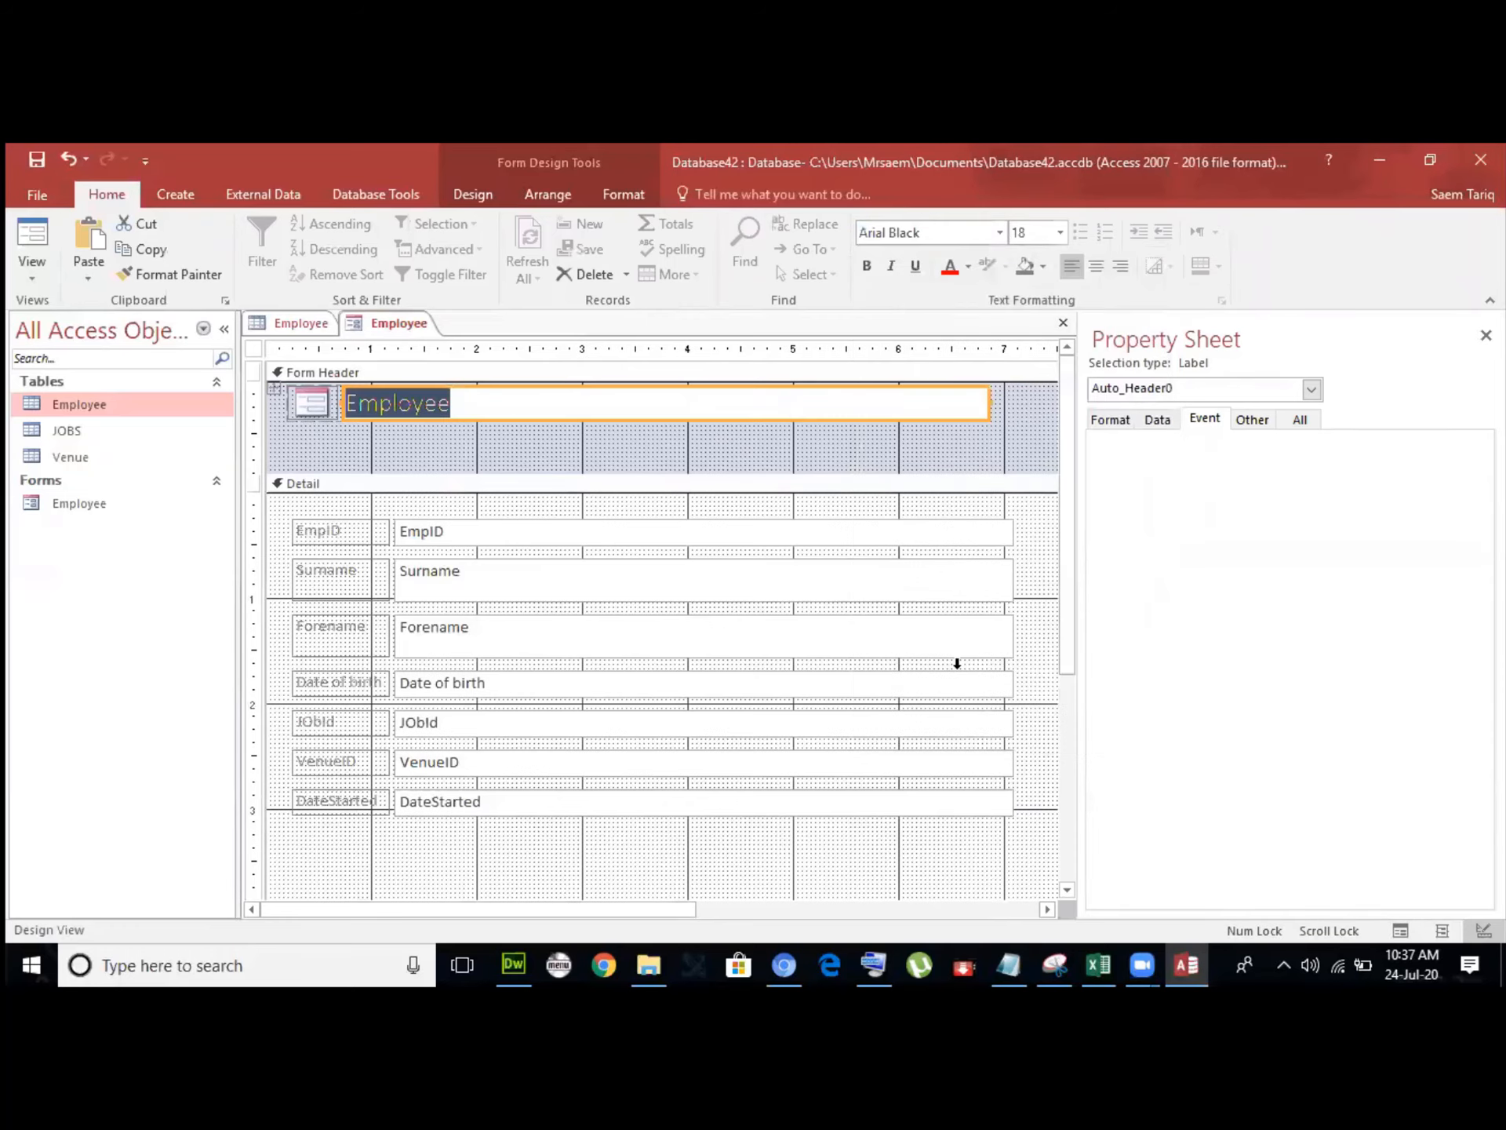
left_click(522, 406)
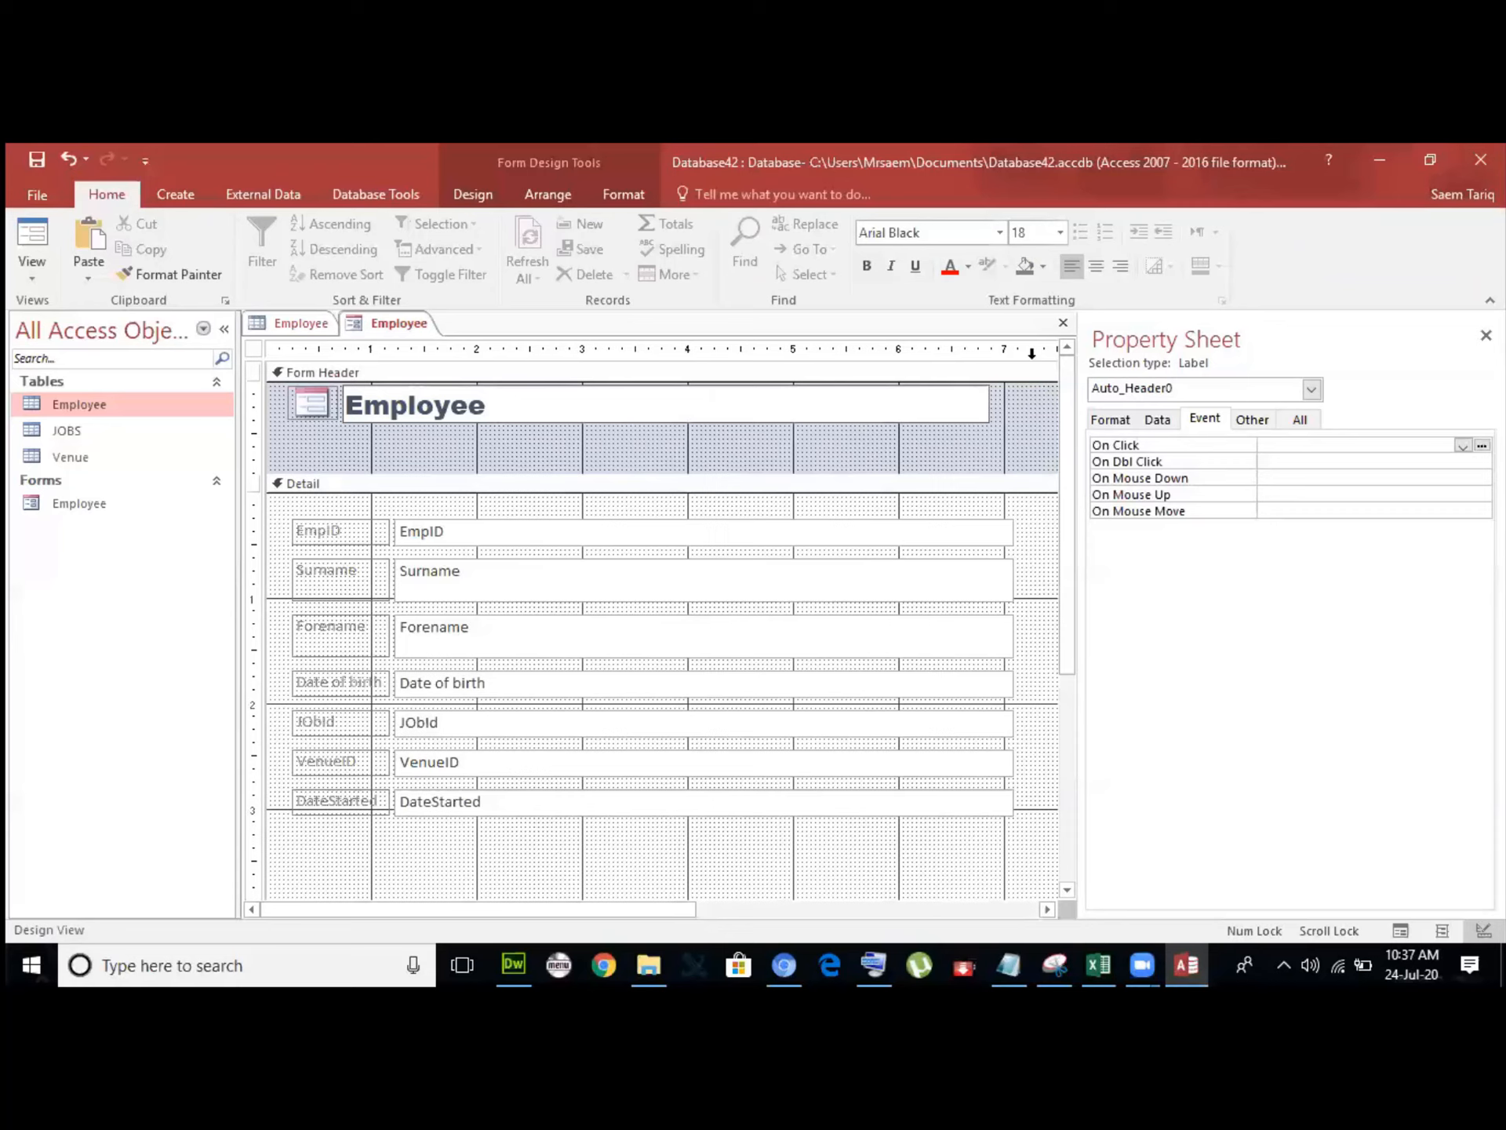
Change the font colour of the Employee header title to light blue from the theme colours and close the property sheet.
left_click(972, 270)
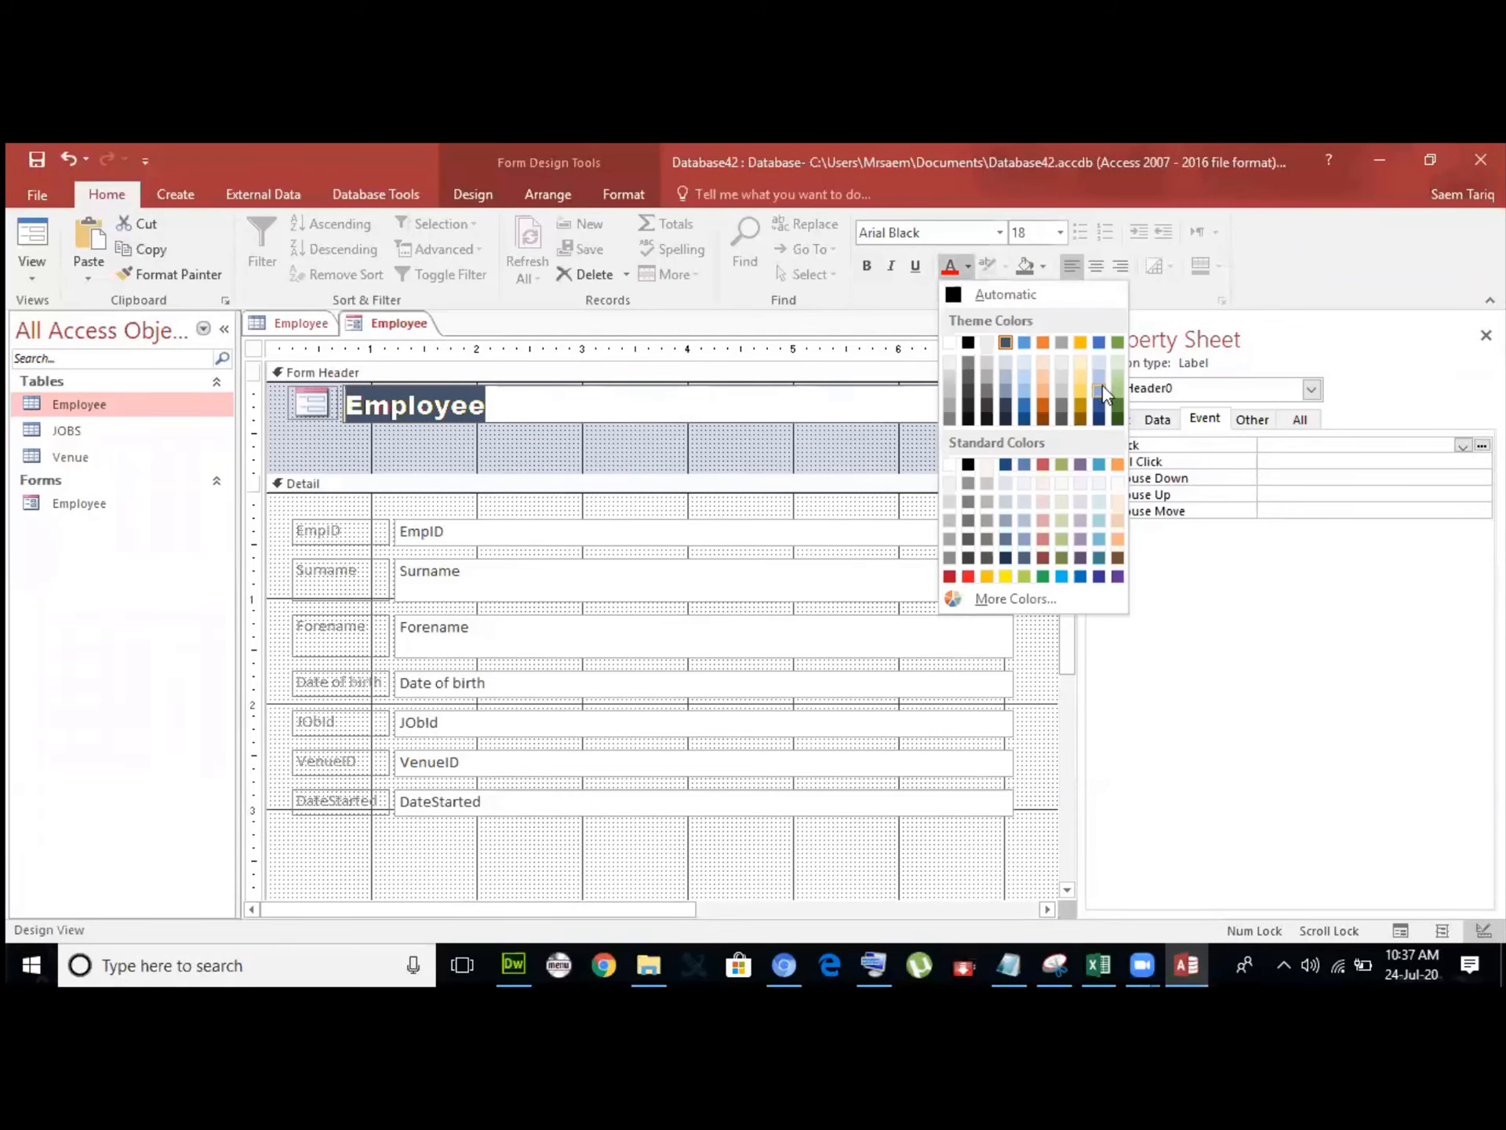
left_click(1025, 342)
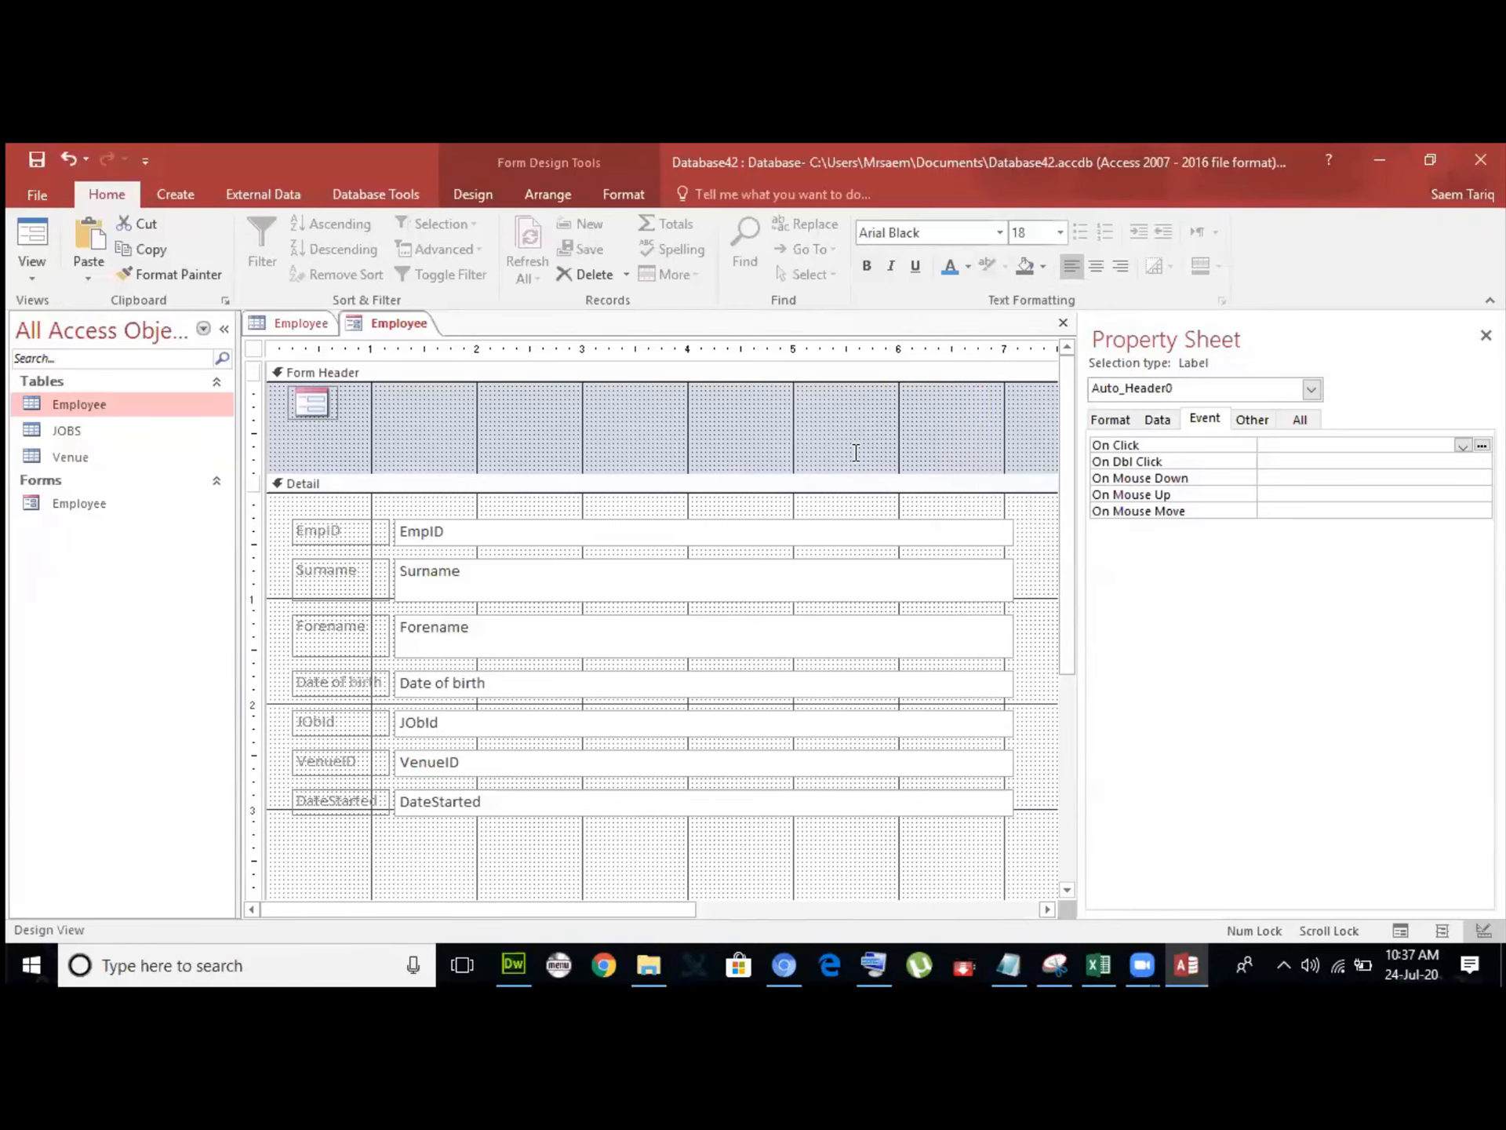
left_click(568, 433)
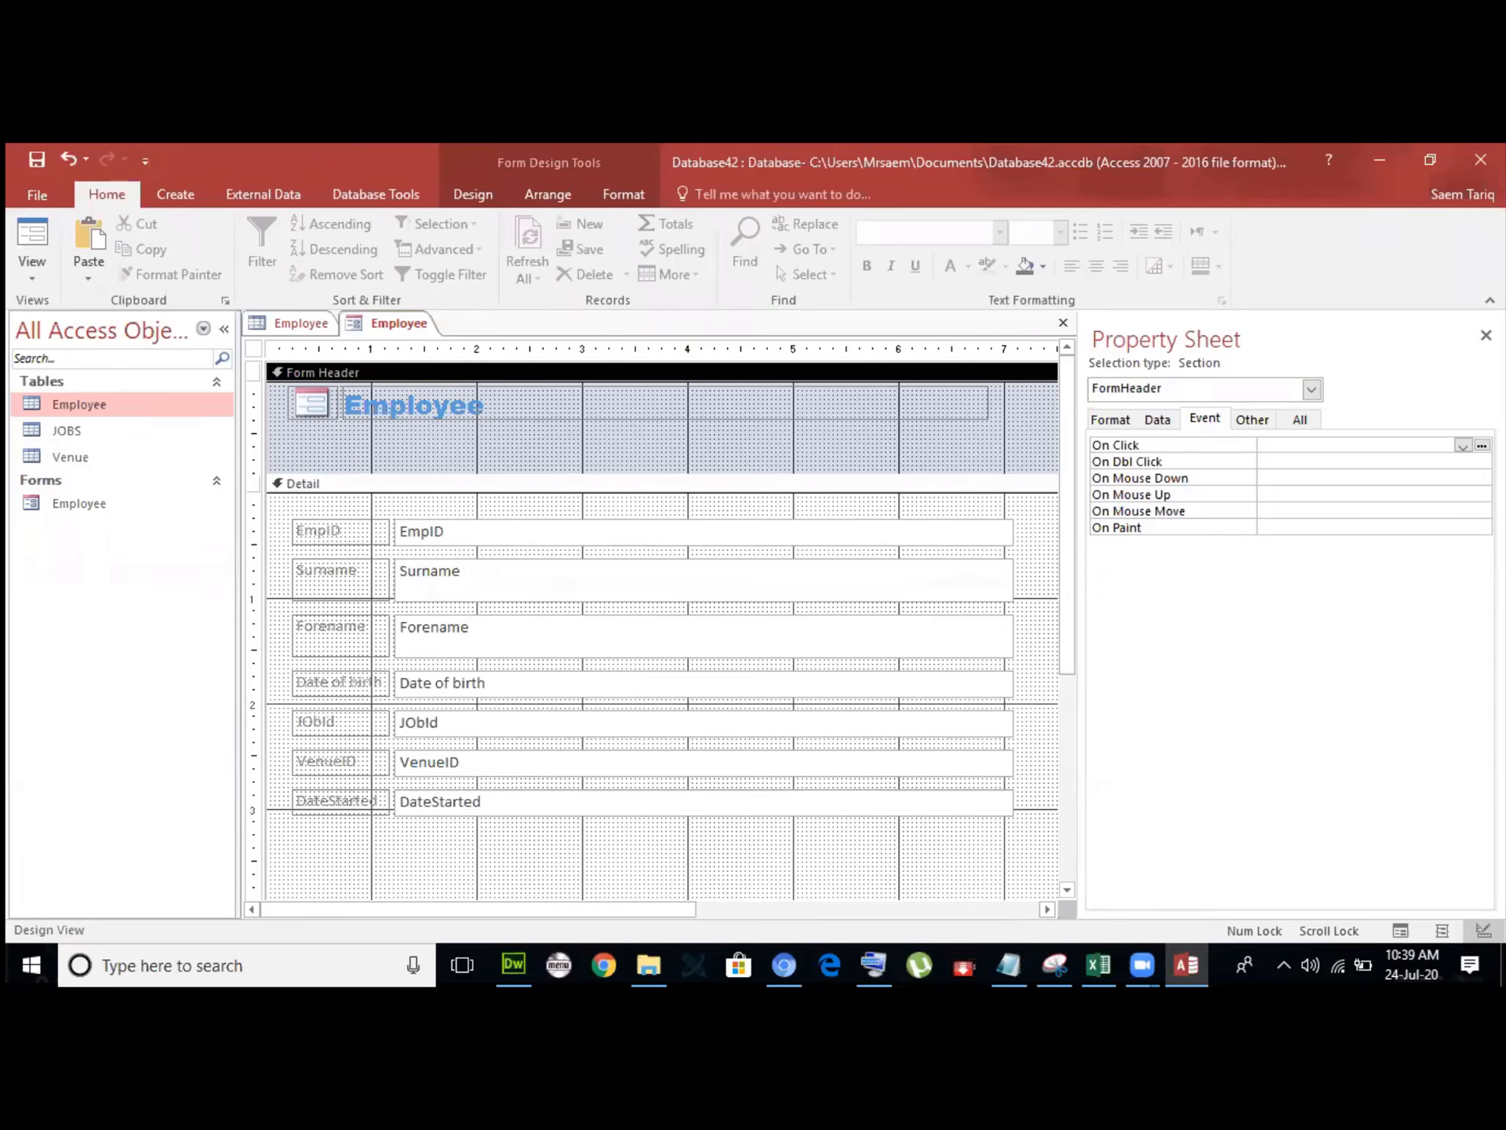
left_click(1485, 335)
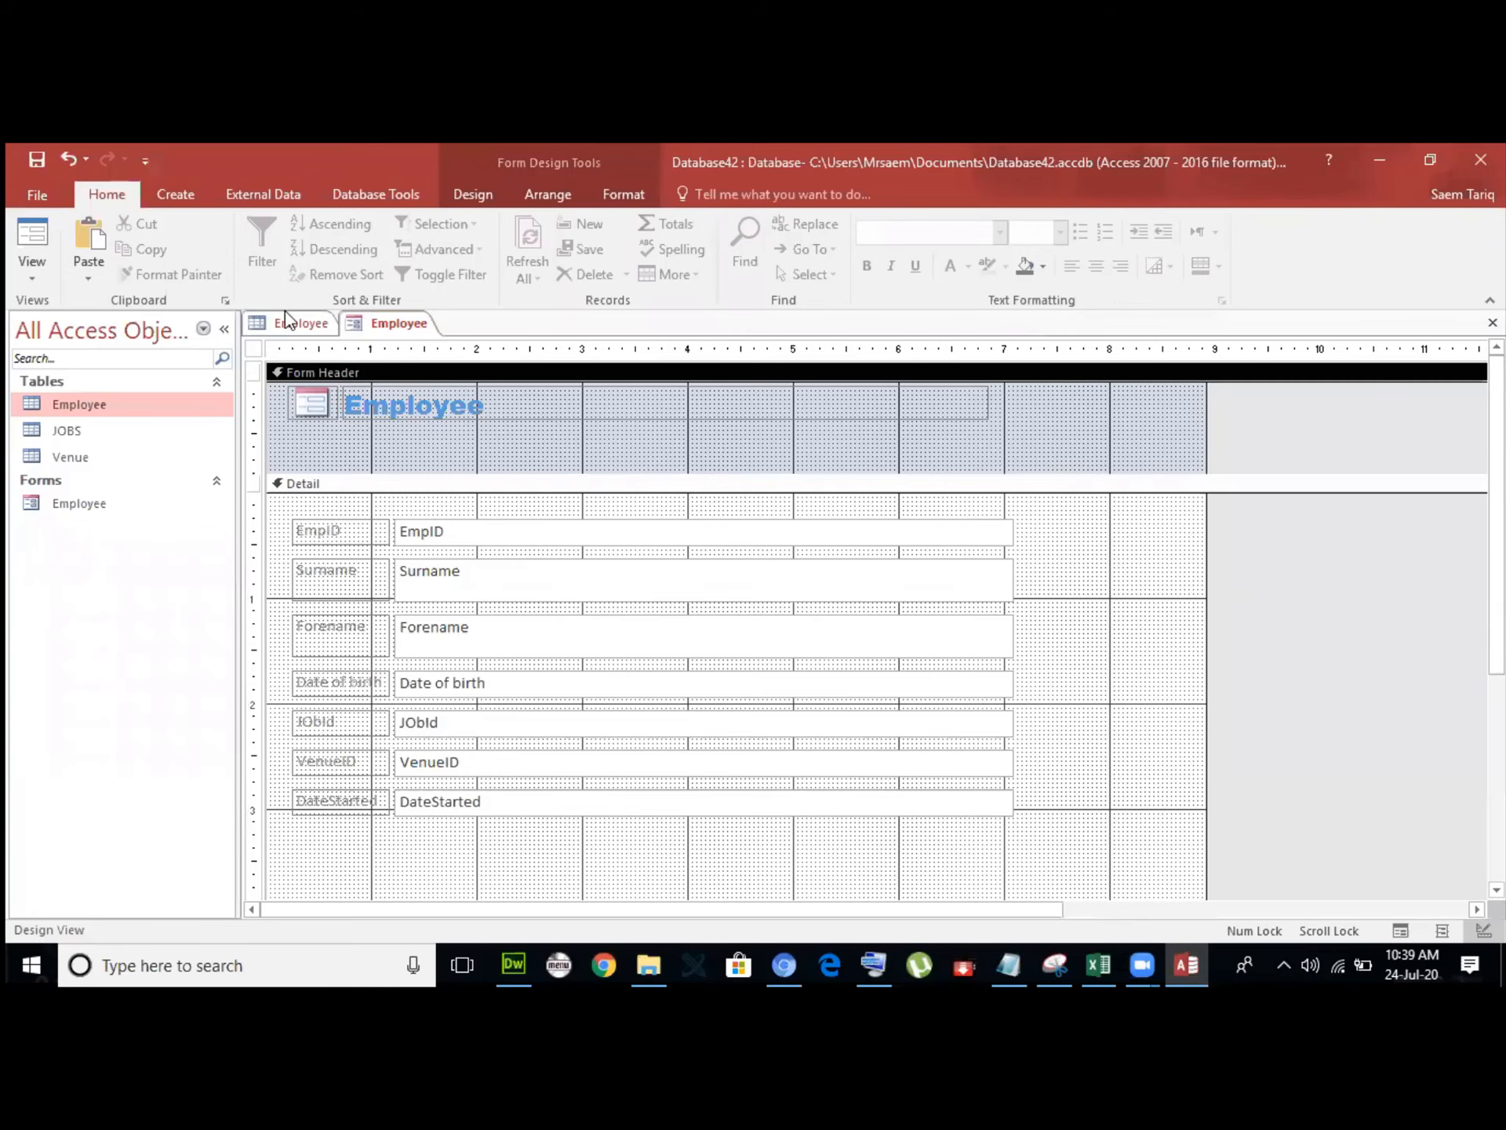
Show the form in Form View and browse forward from the first to the fourth employee record.
left_click(25, 270)
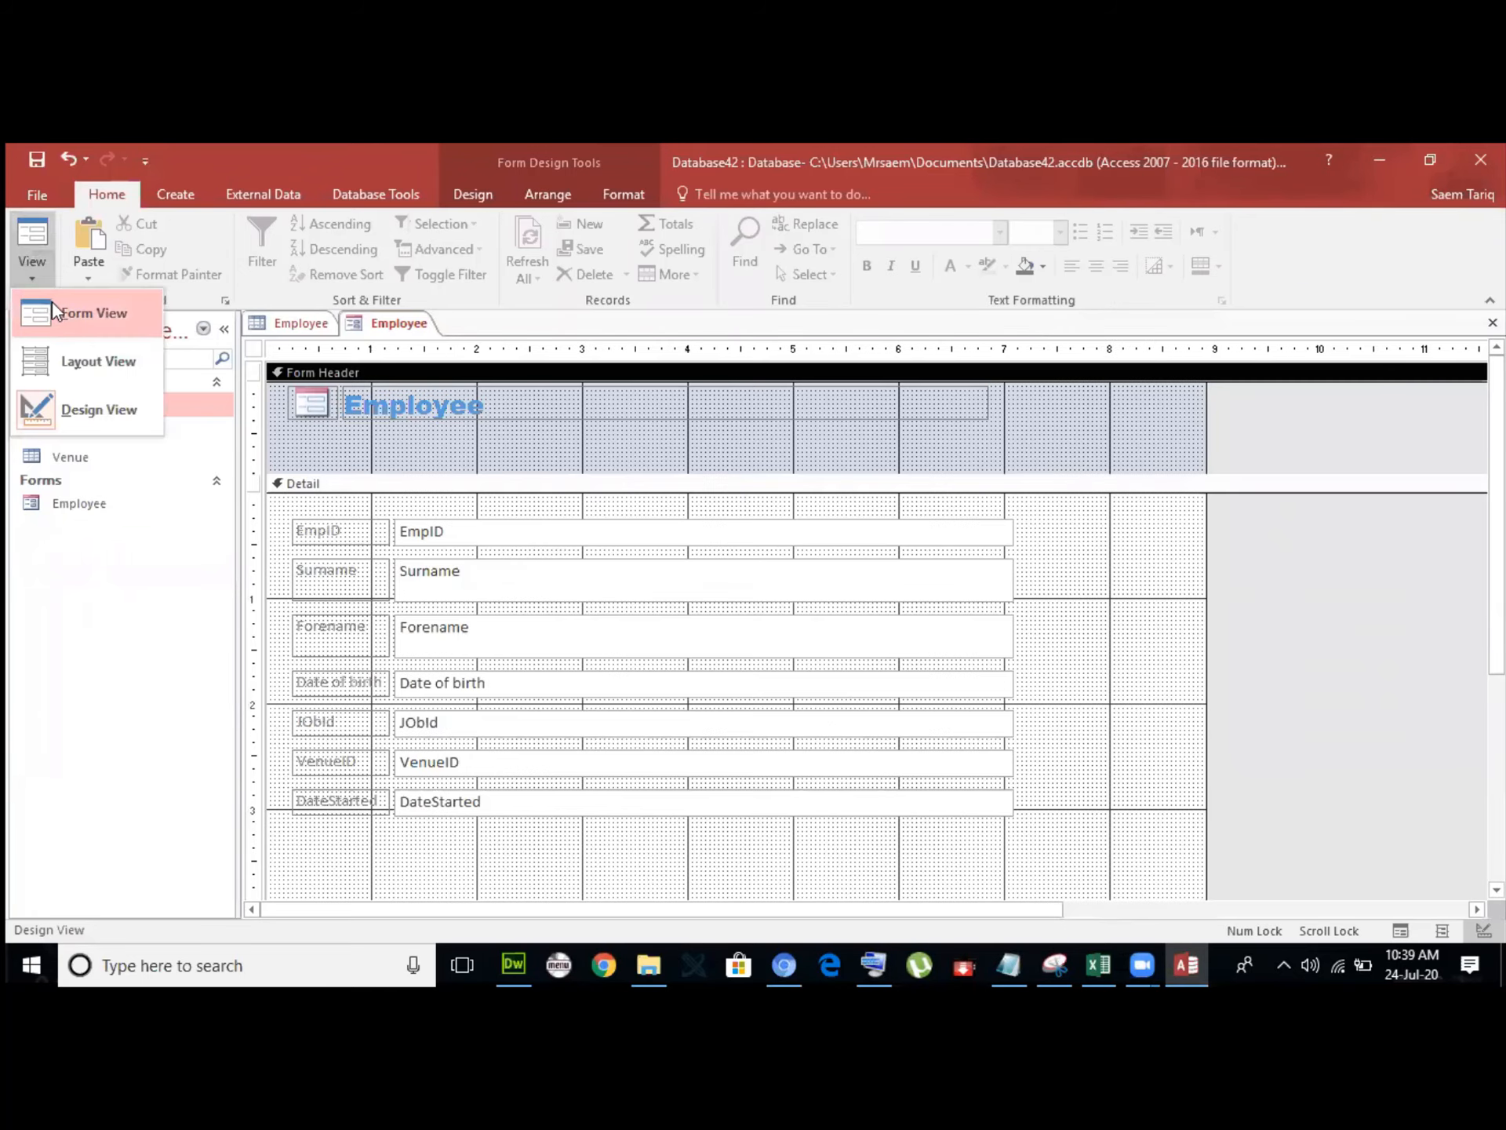
left_click(52, 305)
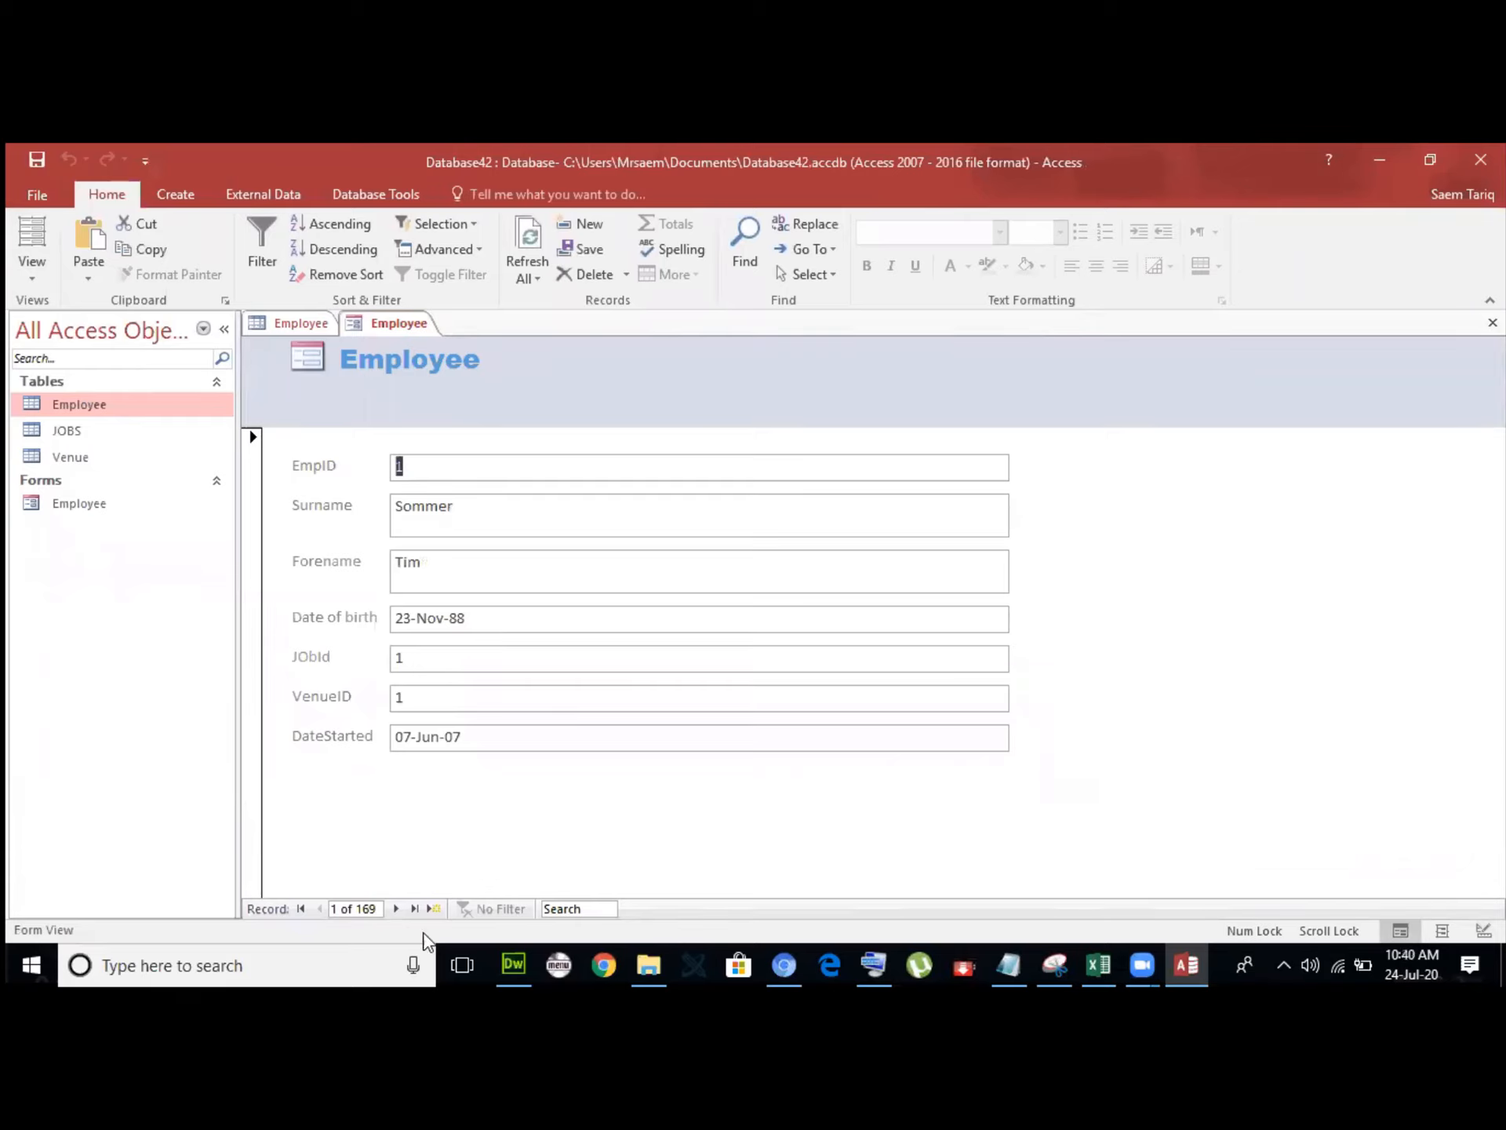
left_click(394, 908)
left_click(394, 909)
left_click(393, 908)
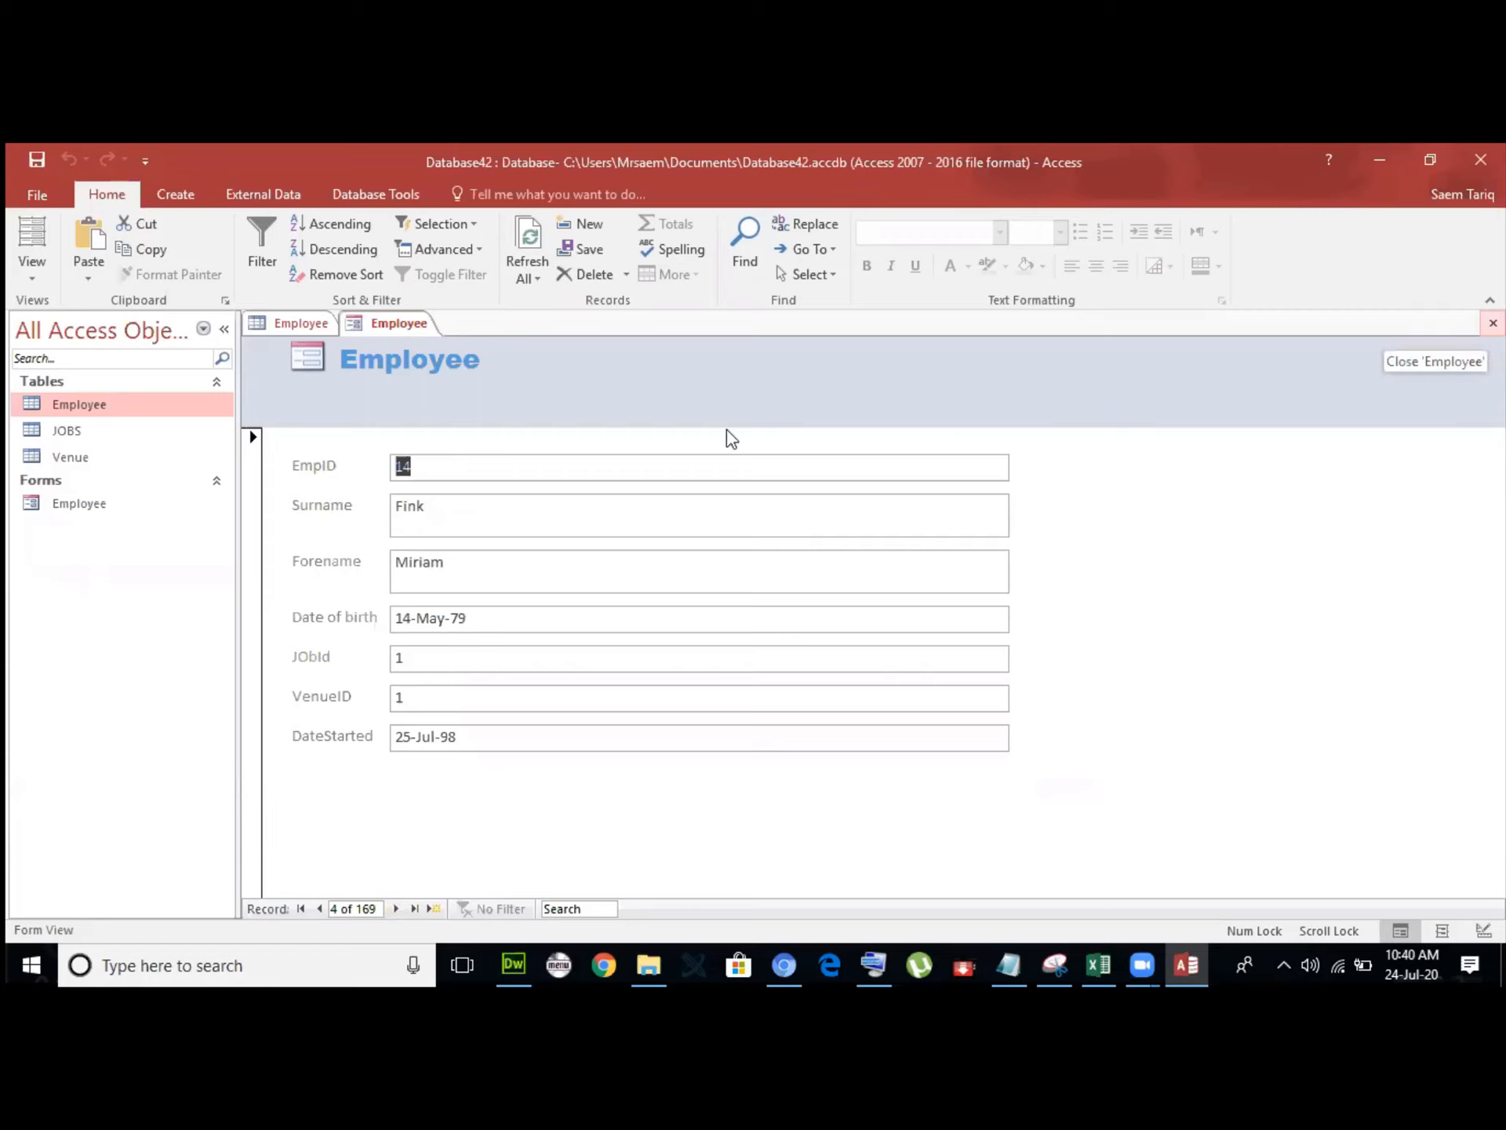
Return the form to Design View, review the Employee table's datasheet and close the table.
left_click(32, 271)
left_click(78, 408)
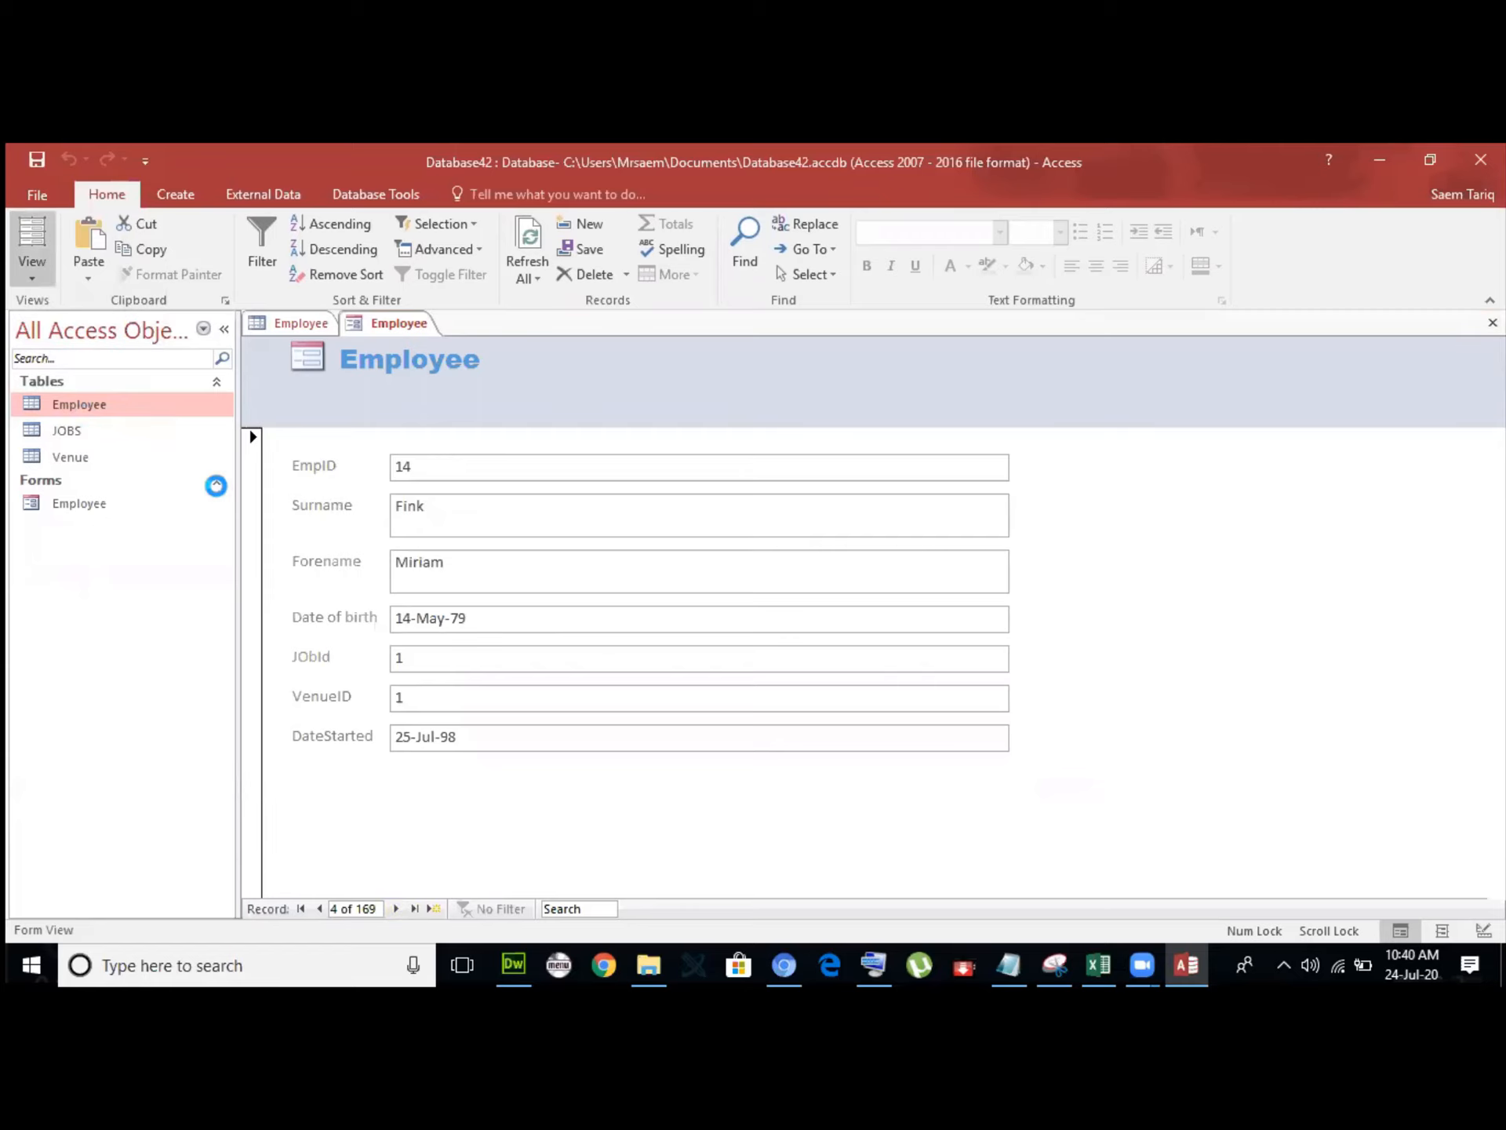
left_click(298, 322)
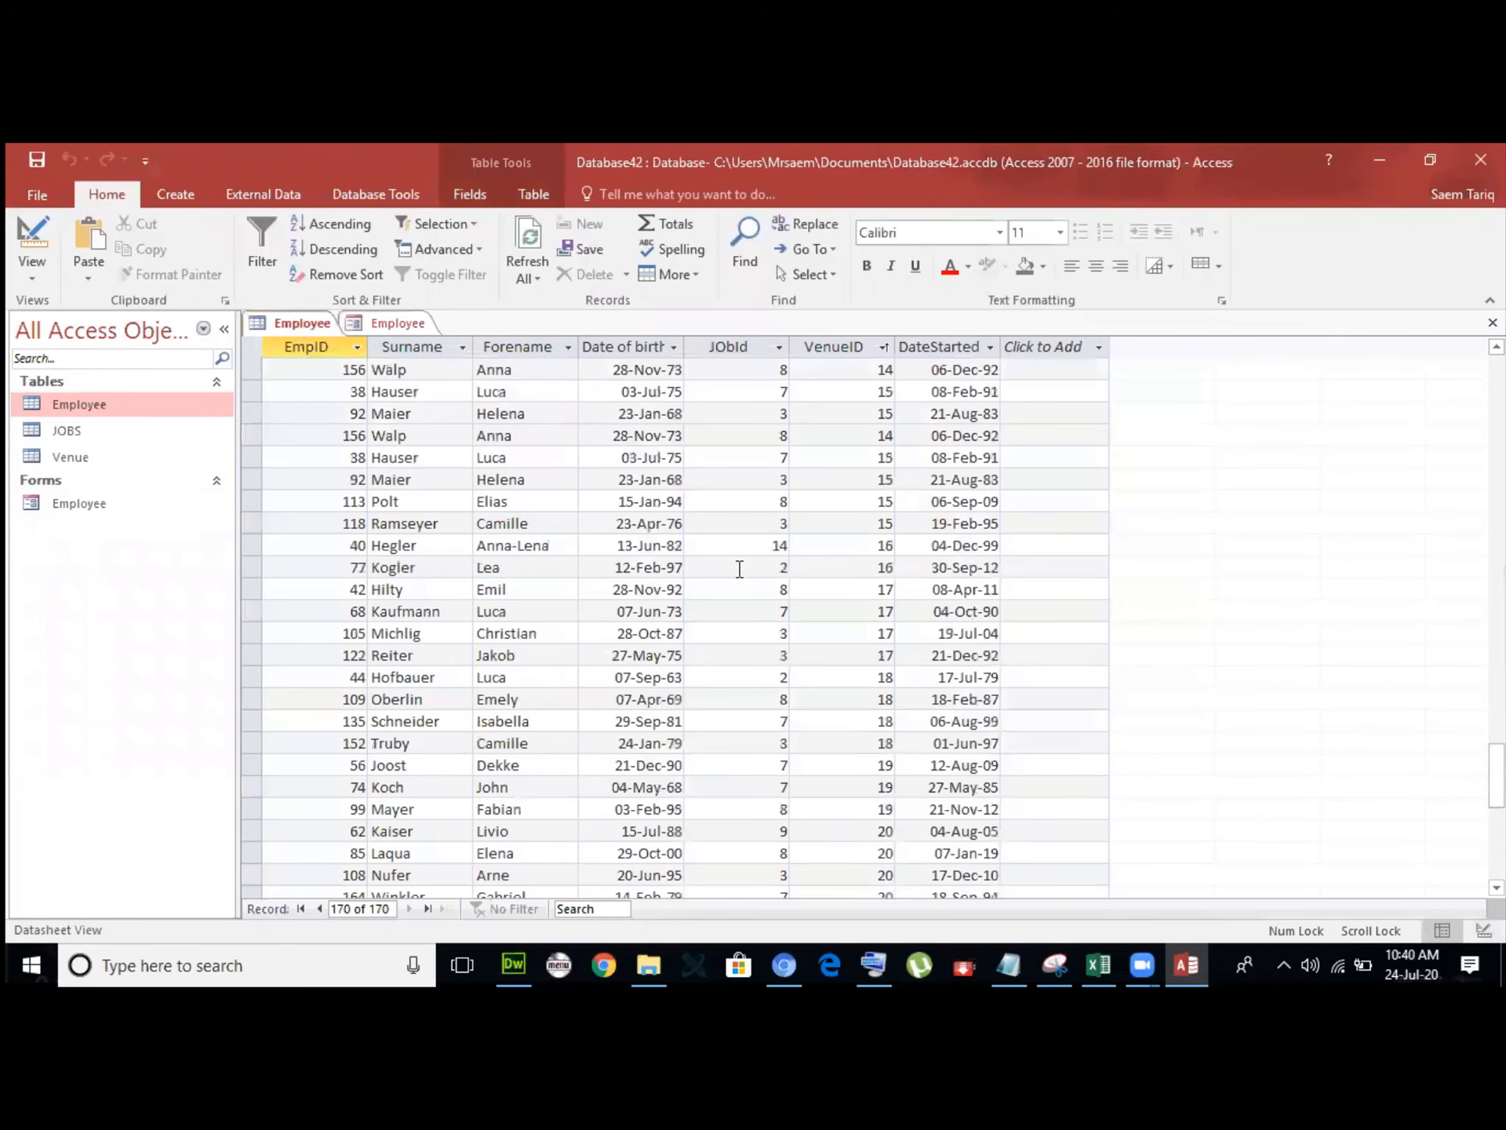
scroll(739, 569, "up", 10)
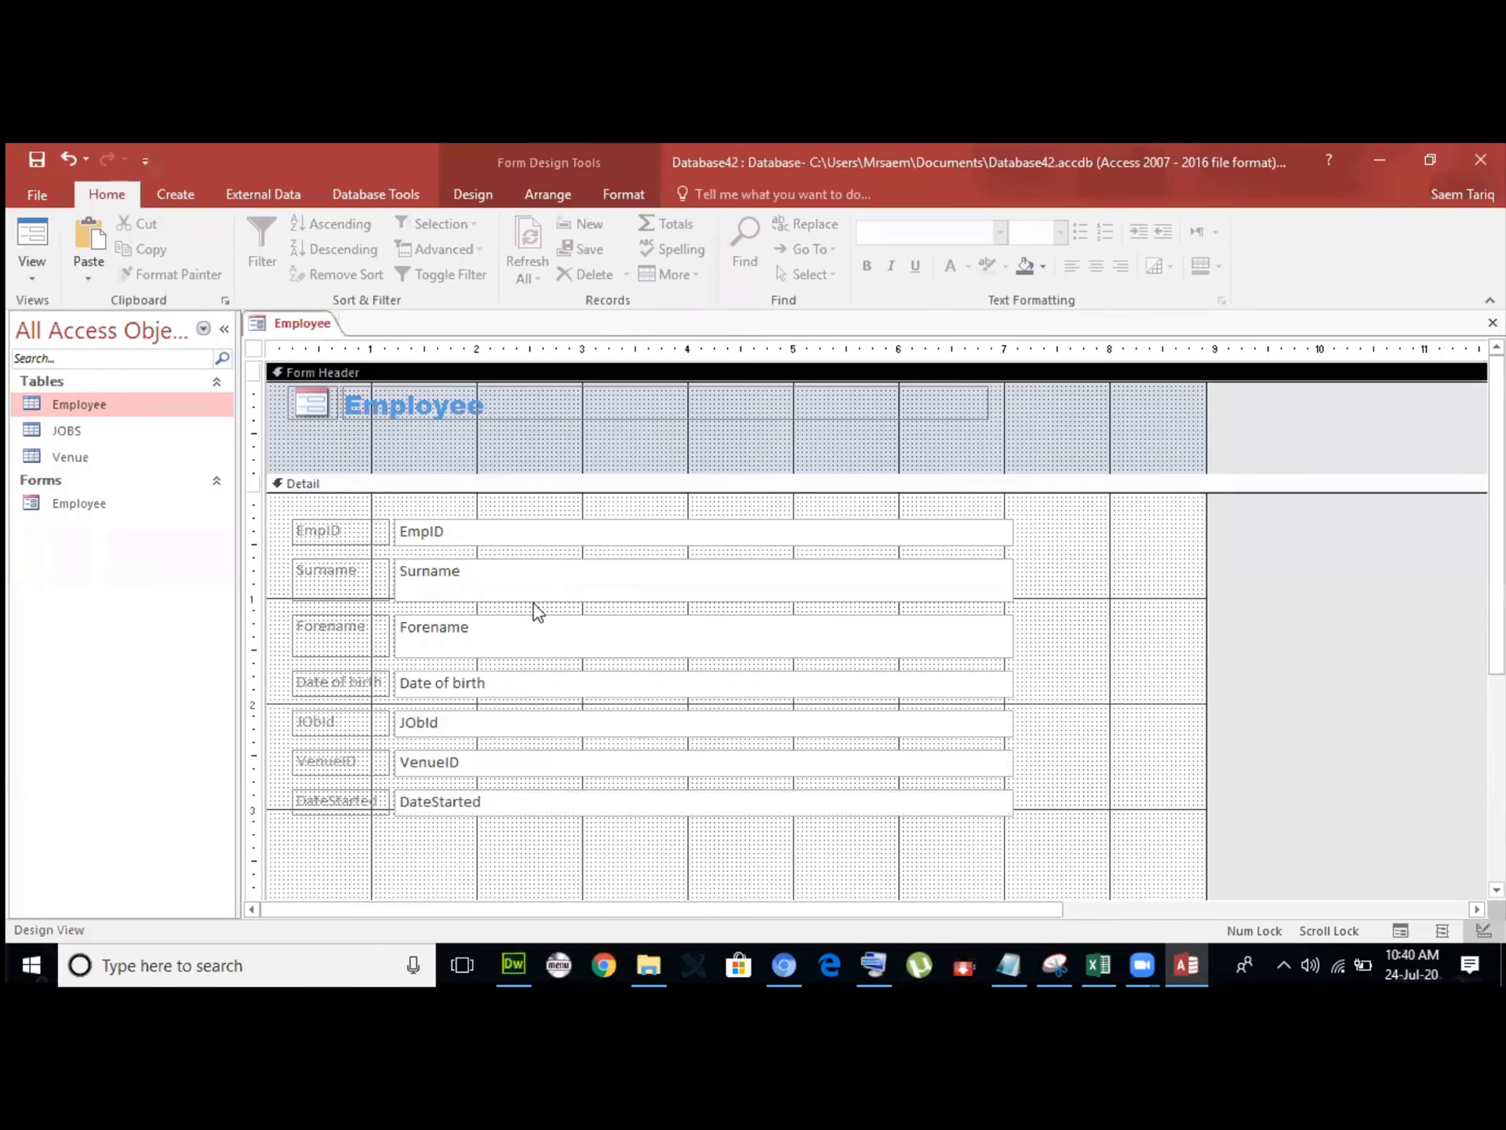
Delete the JObId text box and its label from the Detail section of the form.
left_click(482, 720)
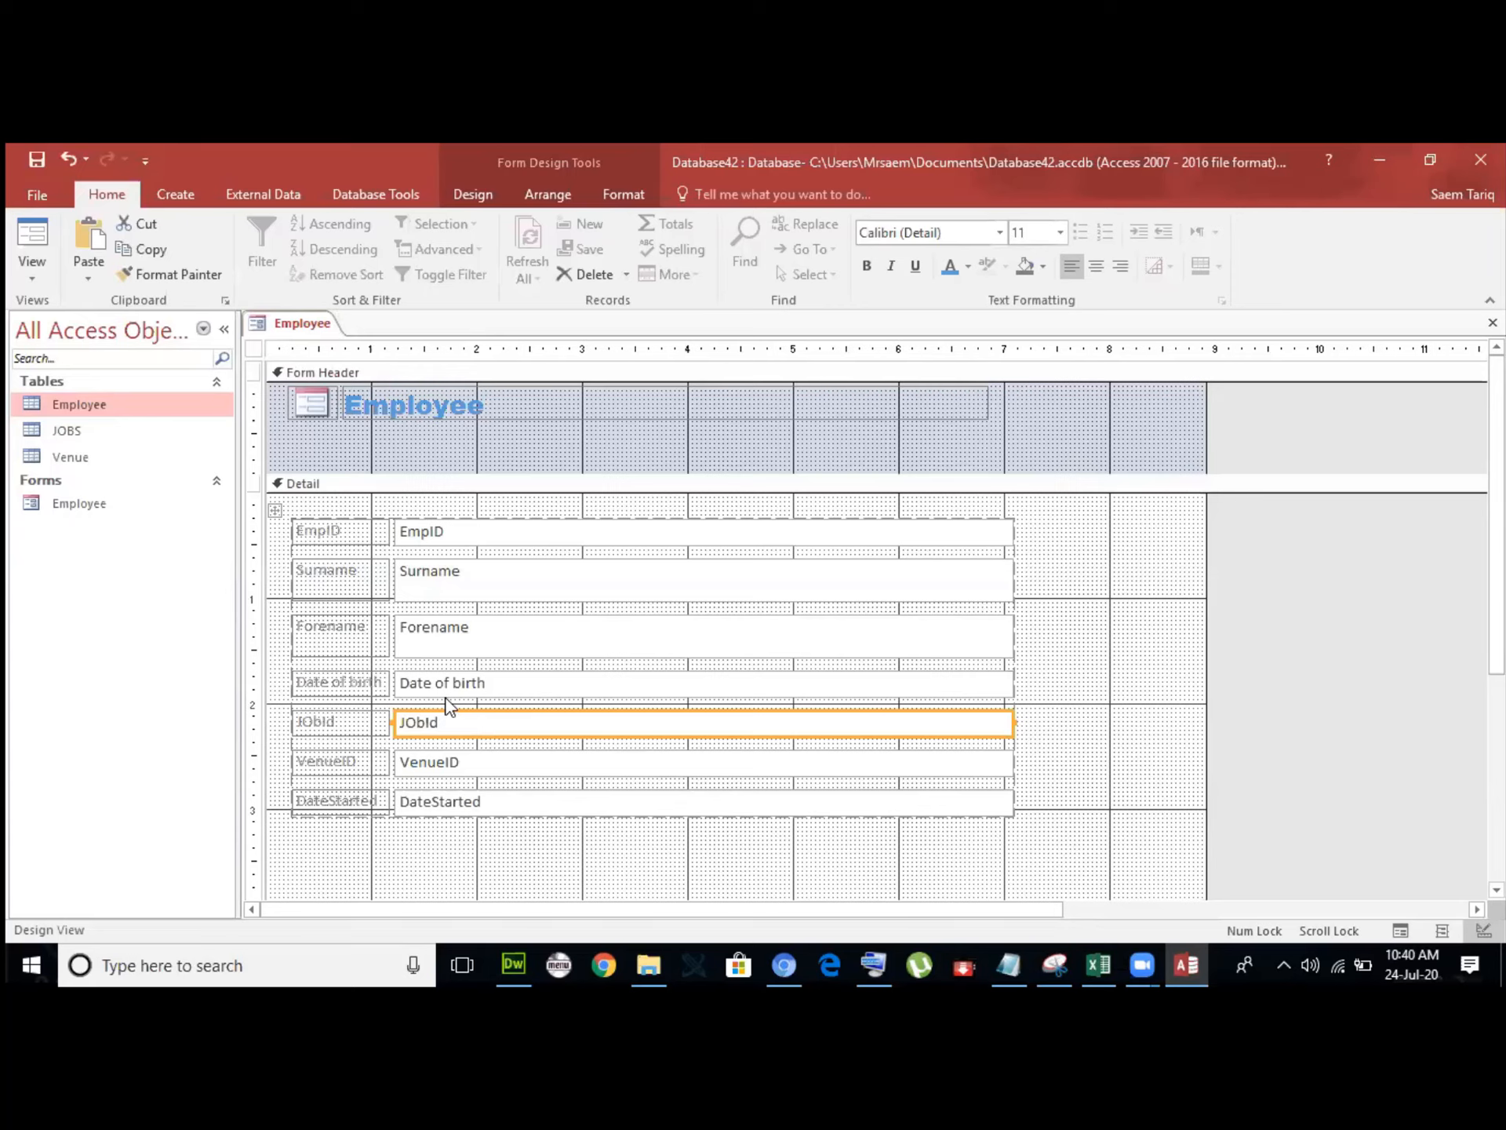
left_click(558, 162)
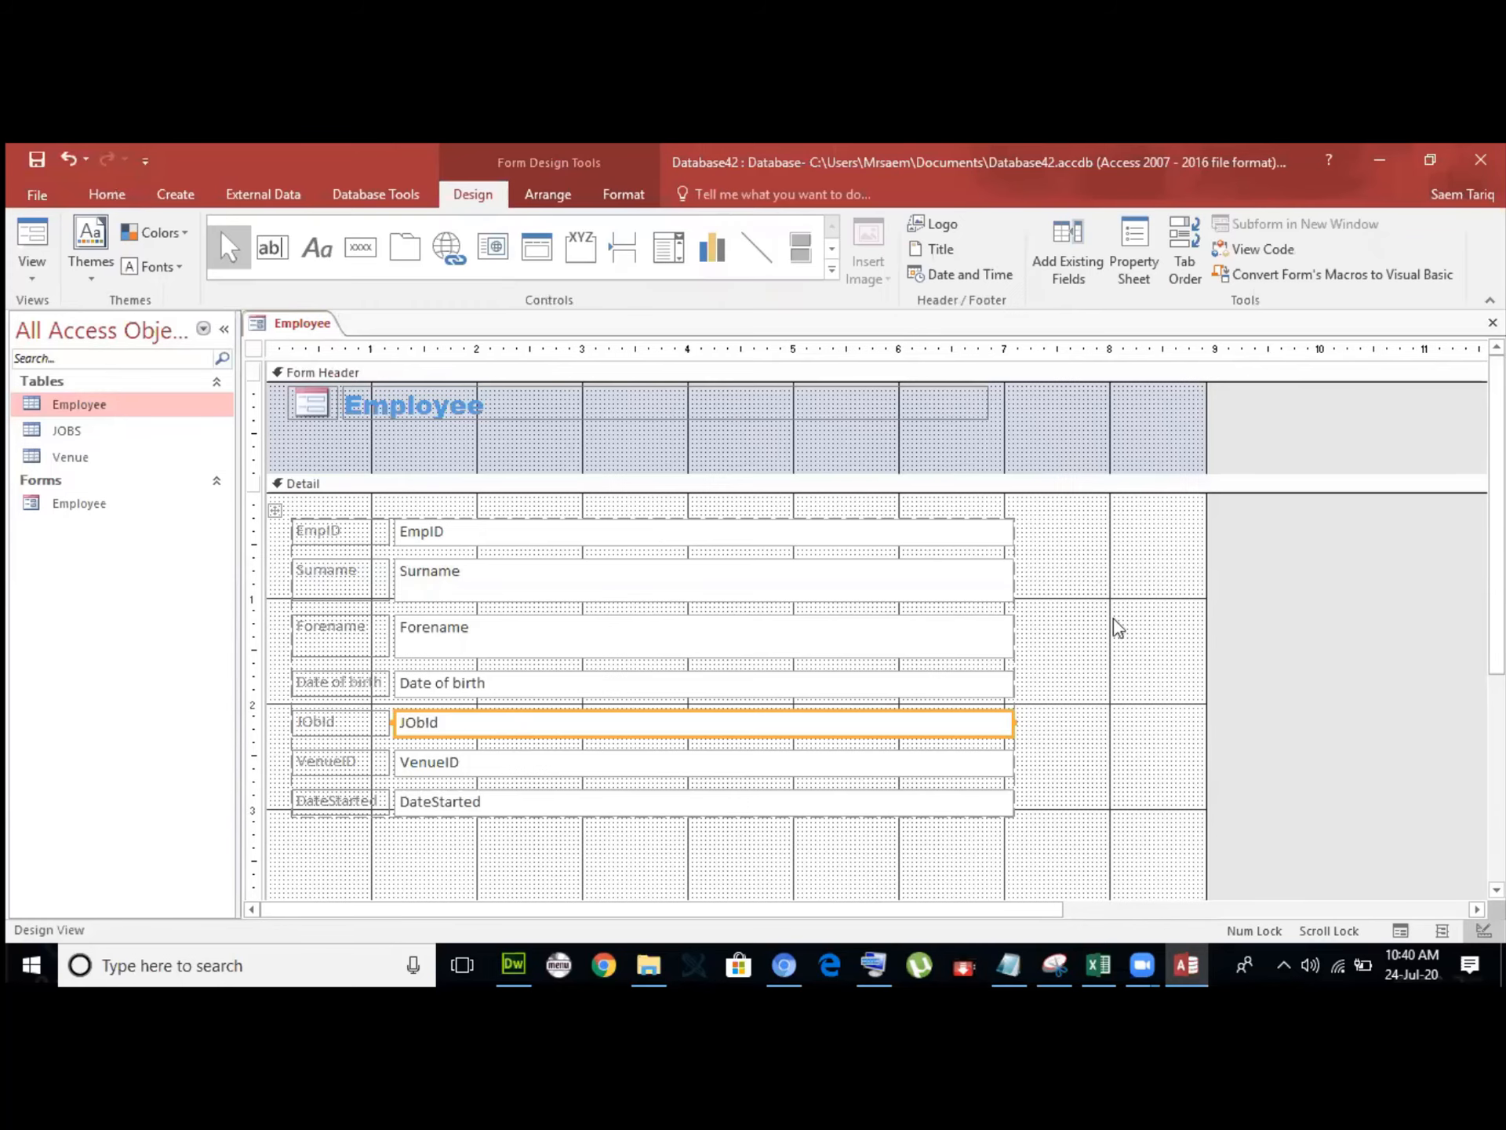
left_click(1037, 733)
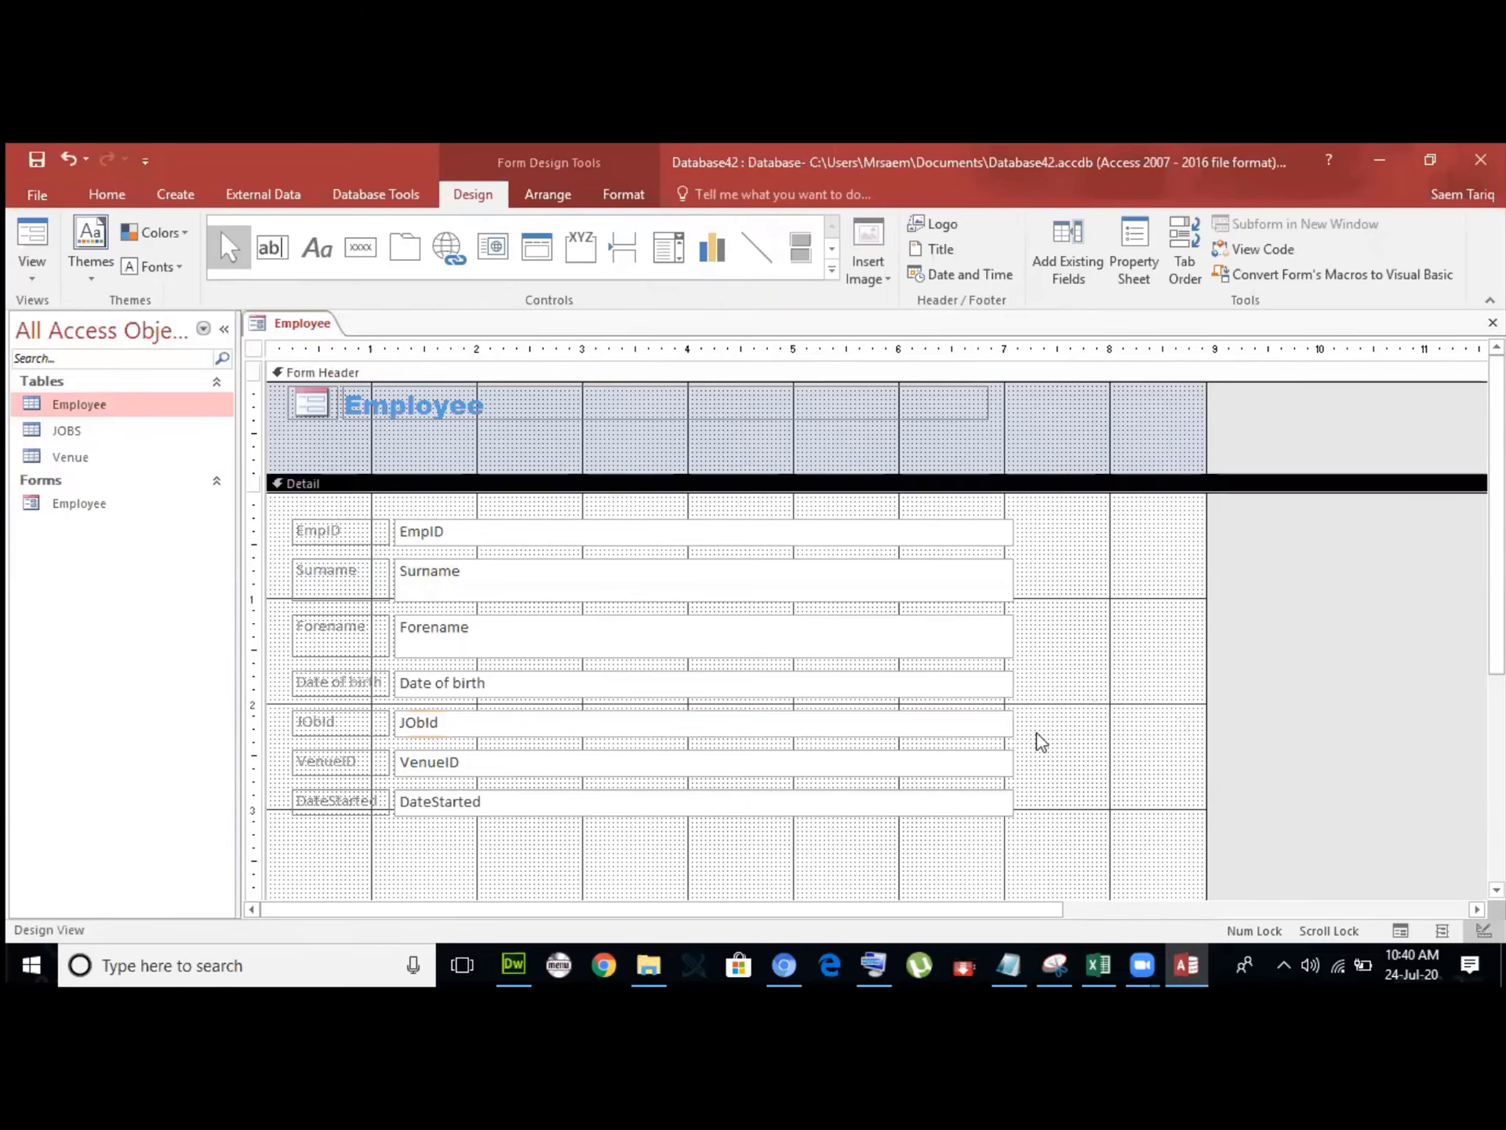
left_click(578, 728)
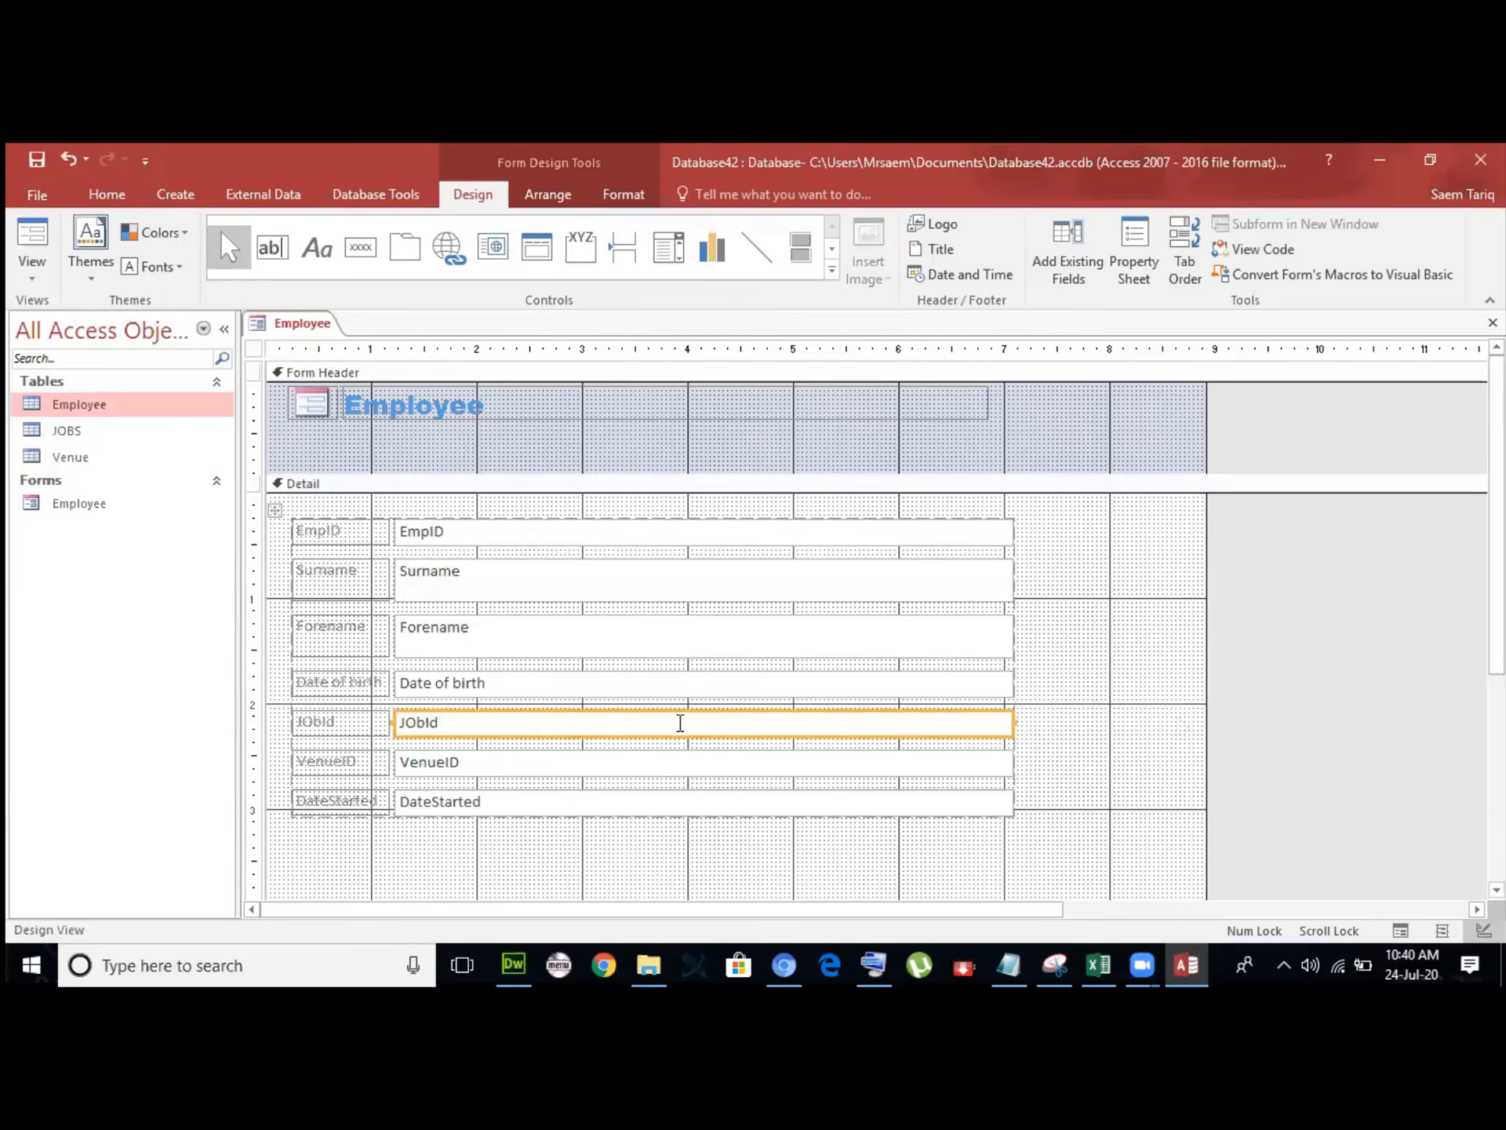
key("Delete")
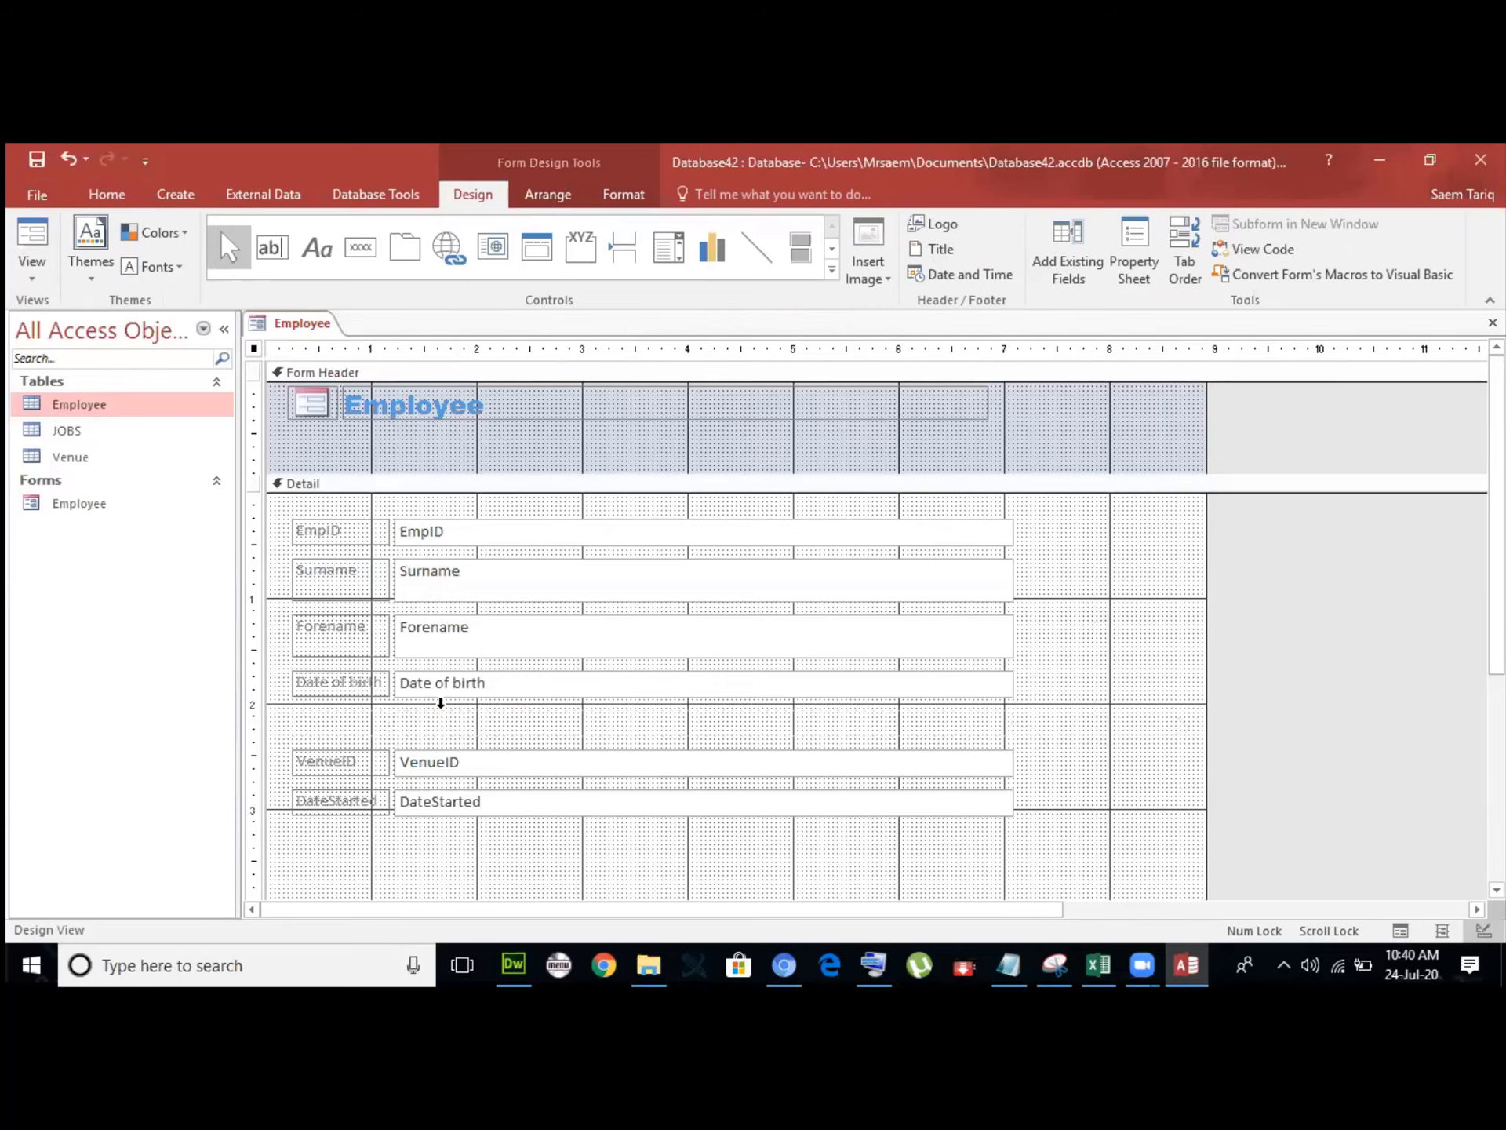
Draw a combo box about 2.1 wide below Date of birth and source its values from the Employee table's JObId field.
left_click(670, 253)
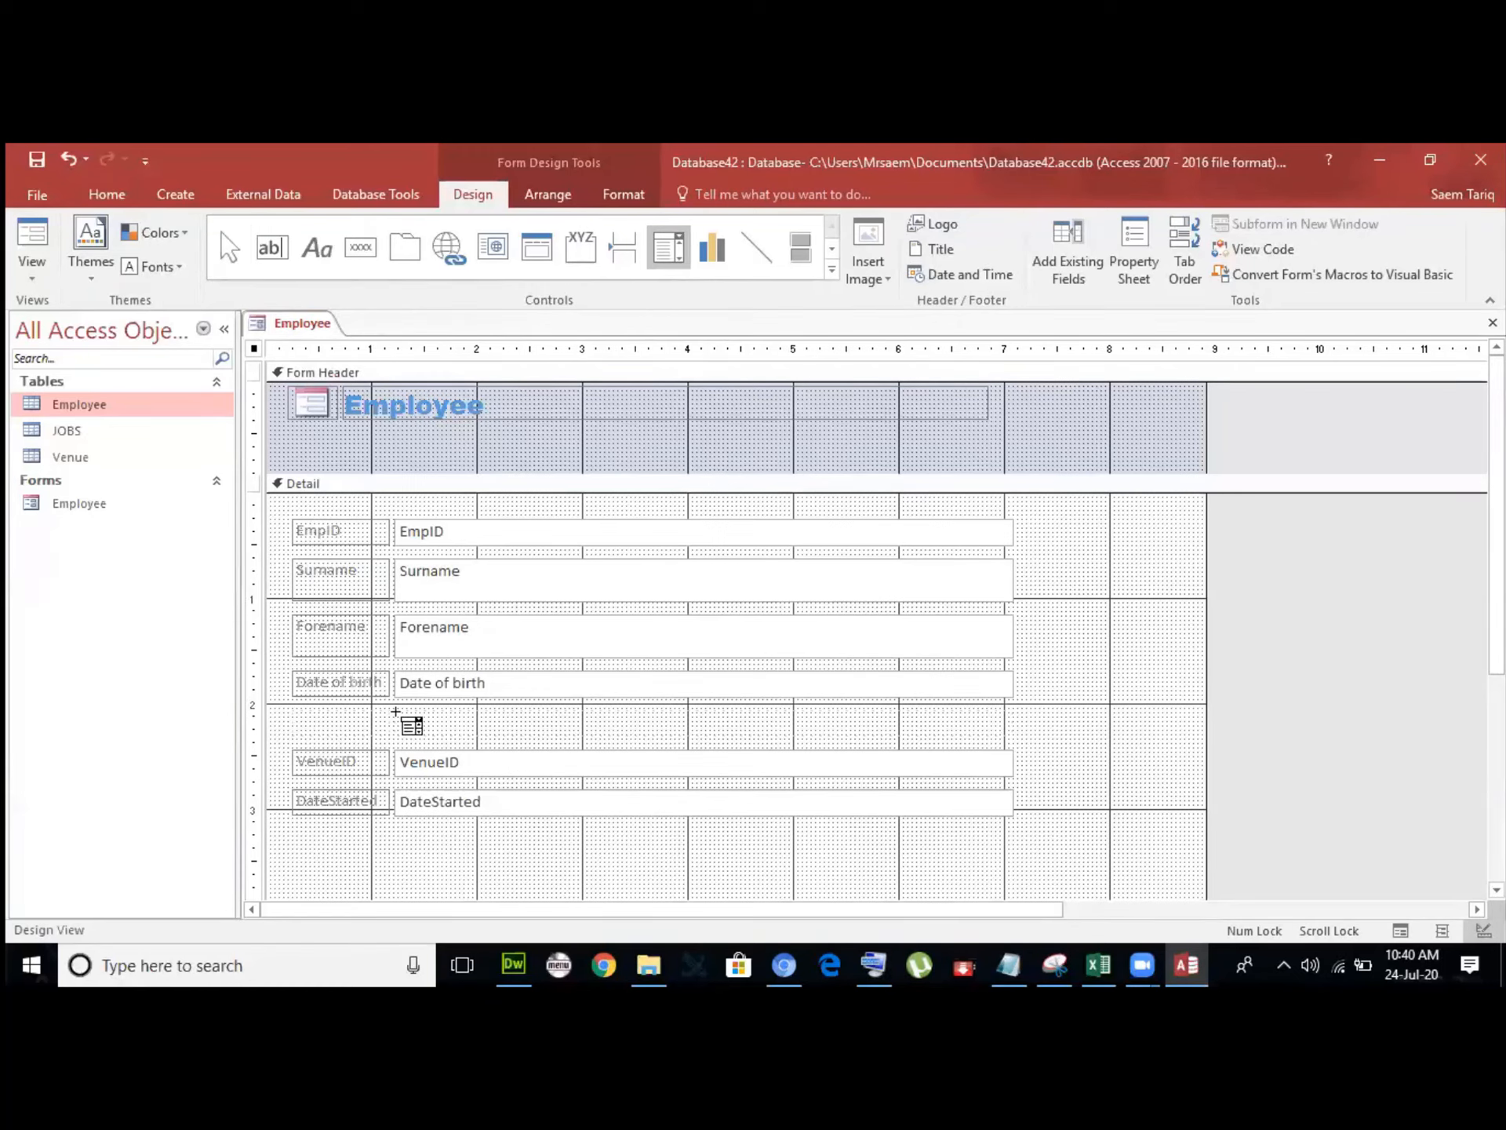
left_click_drag(397, 708, 623, 732)
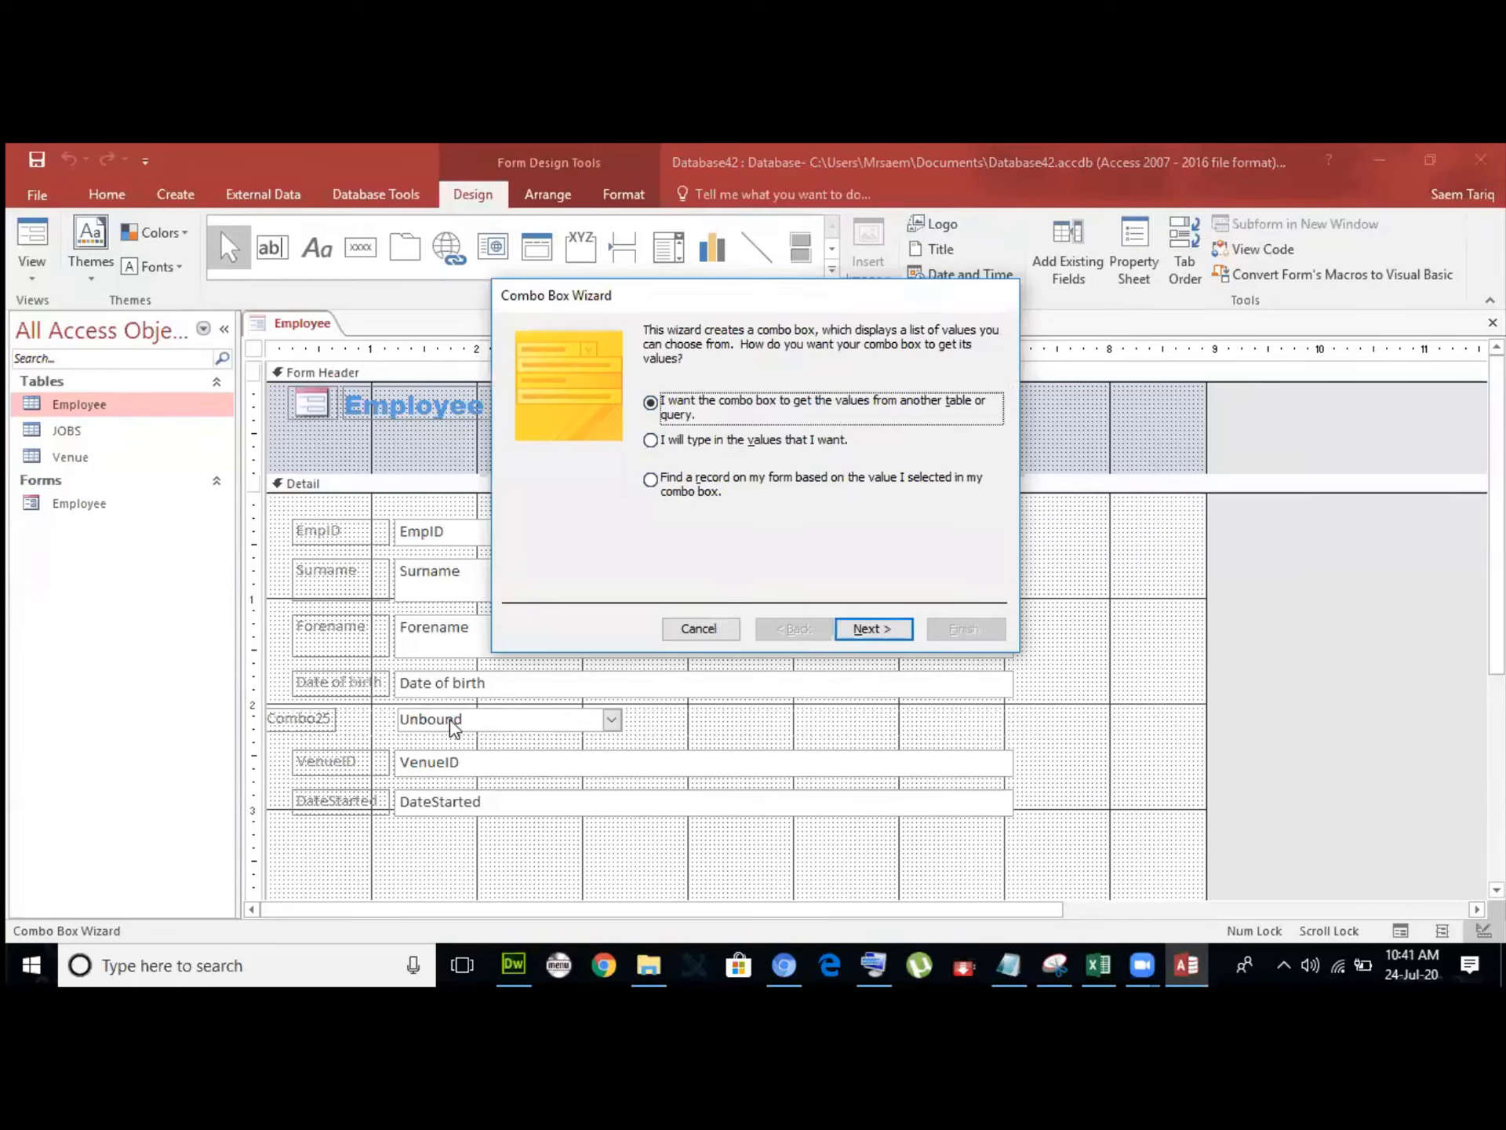
left_click(875, 623)
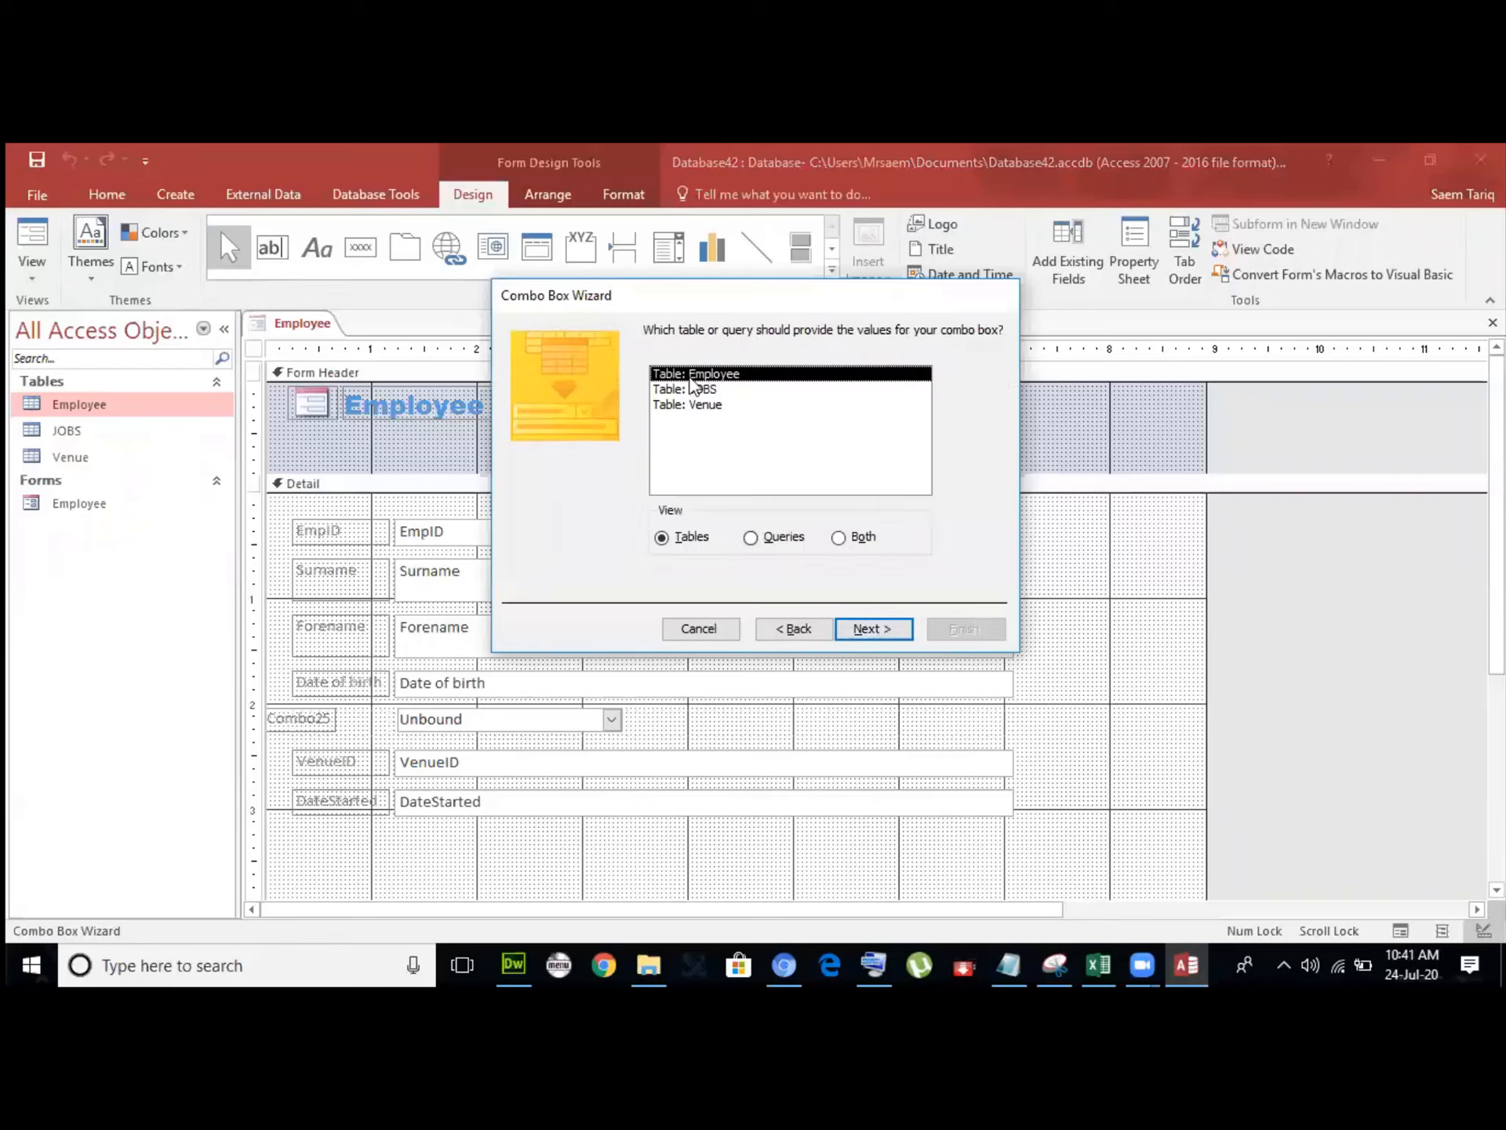
left_click(863, 637)
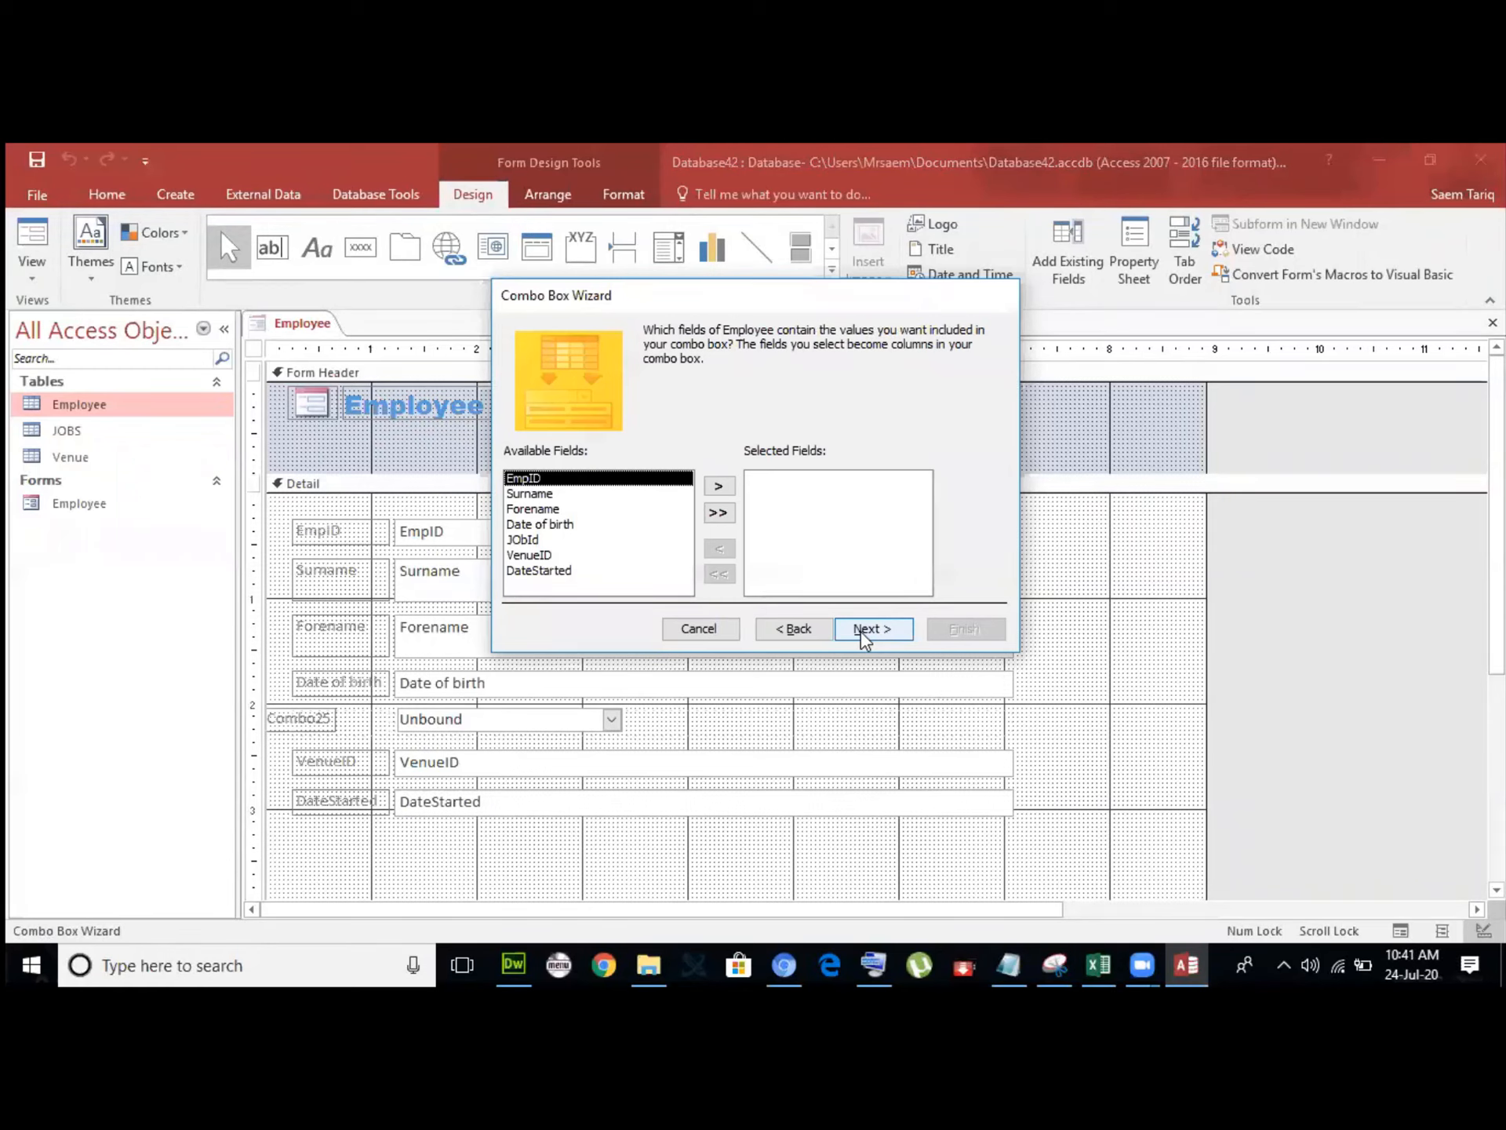
left_click(620, 539)
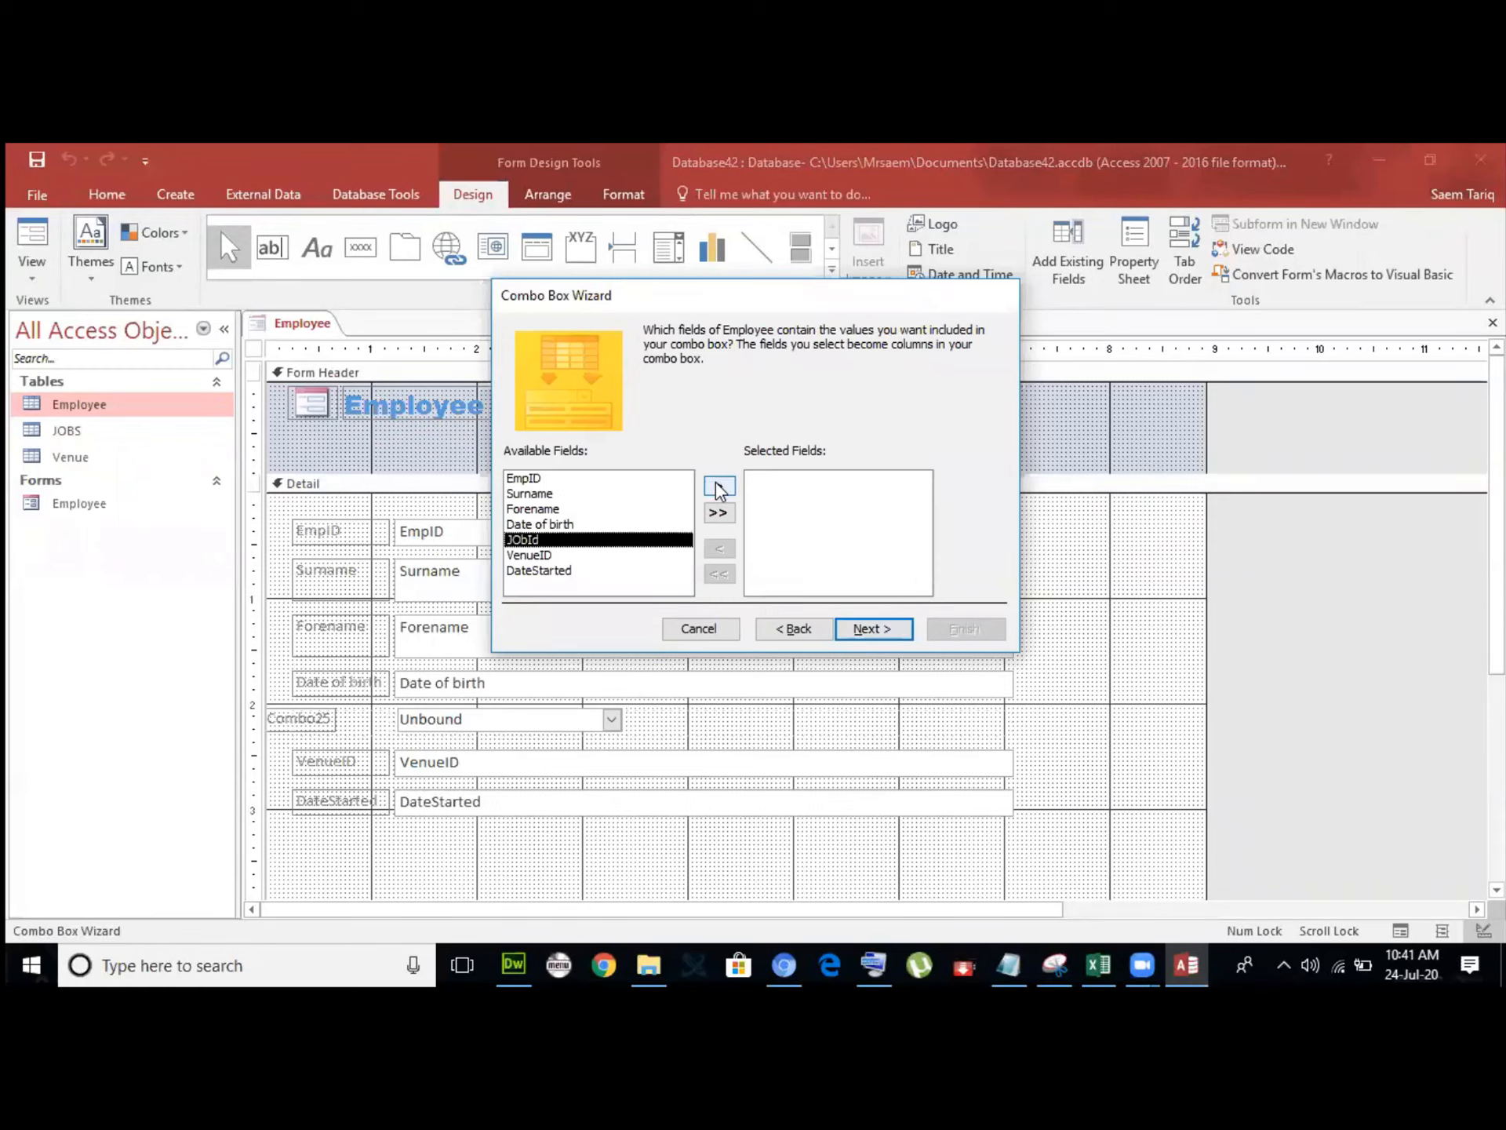
left_click(719, 488)
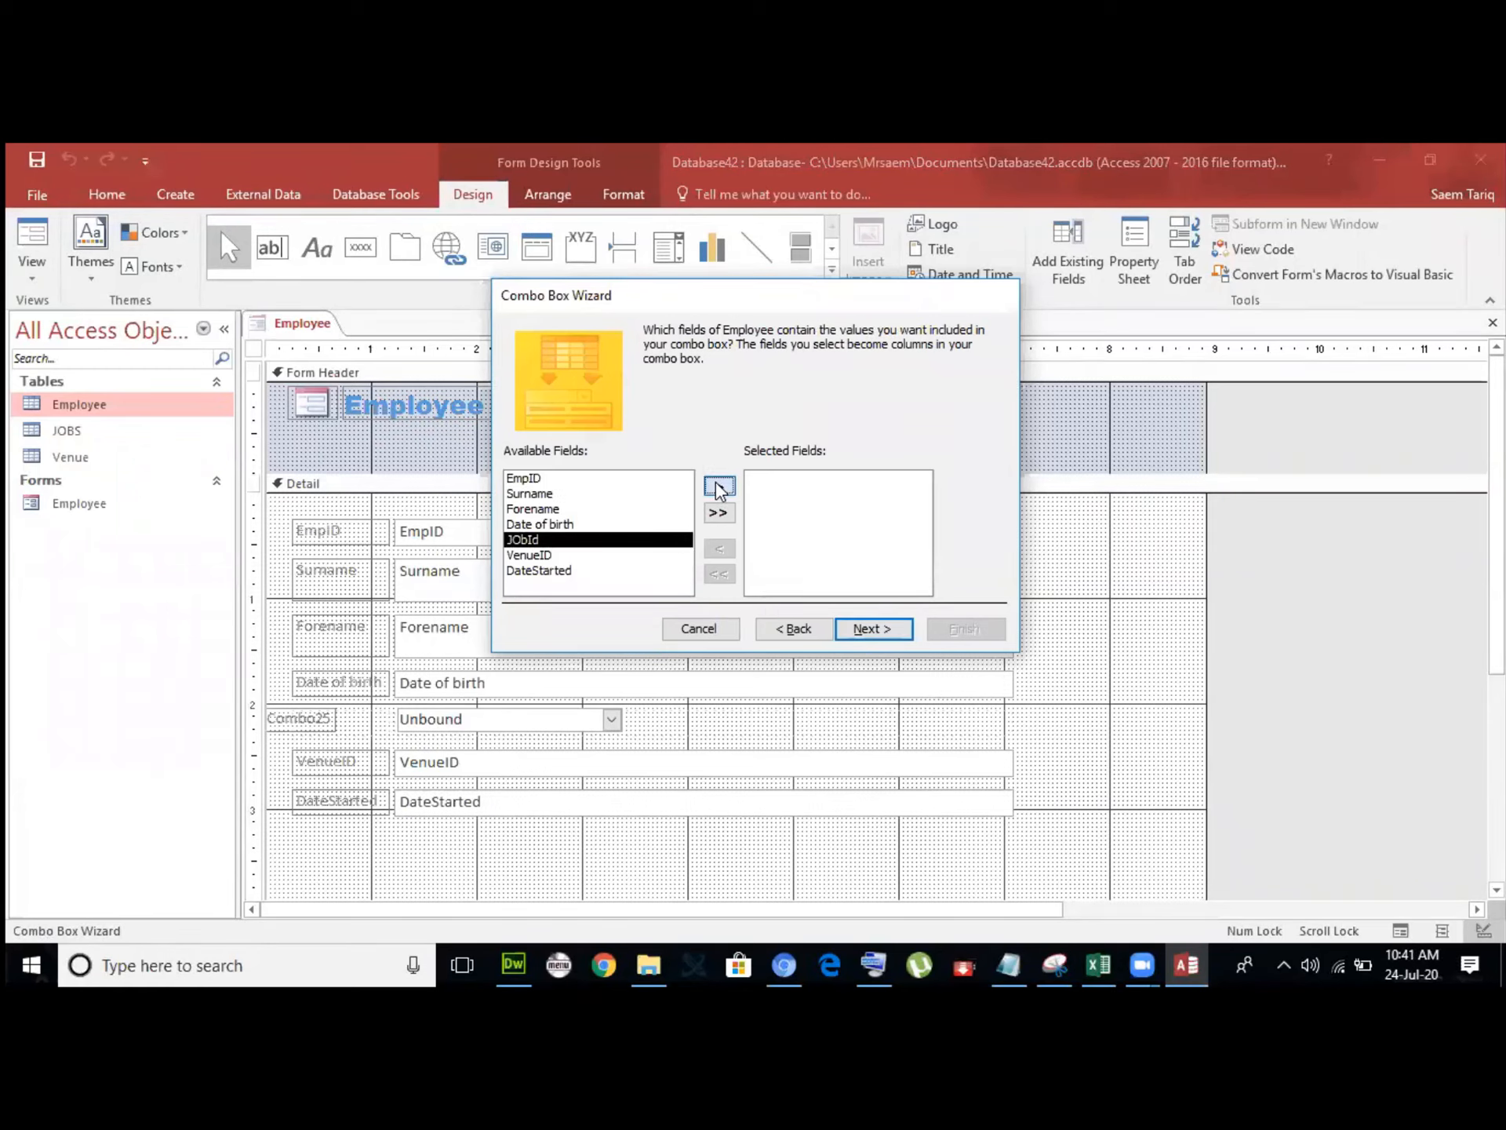
Leave the combo box list without a sort order and keep its key column hidden.
left_click(871, 630)
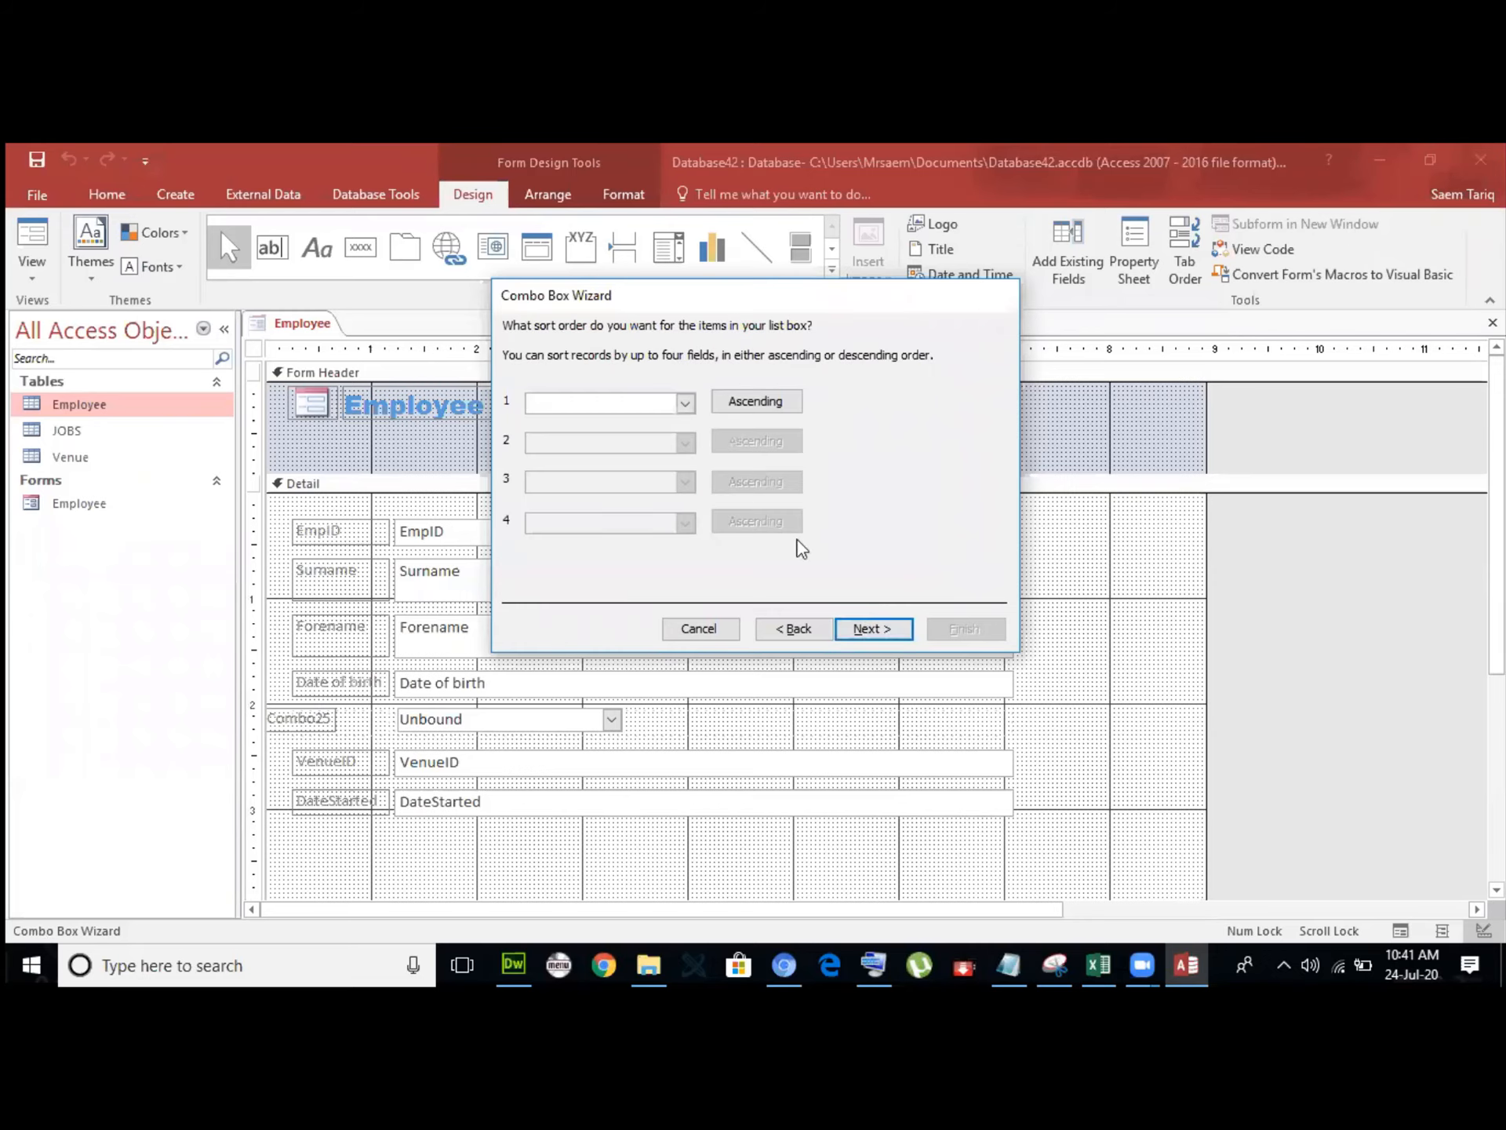
left_click(686, 402)
left_click(686, 403)
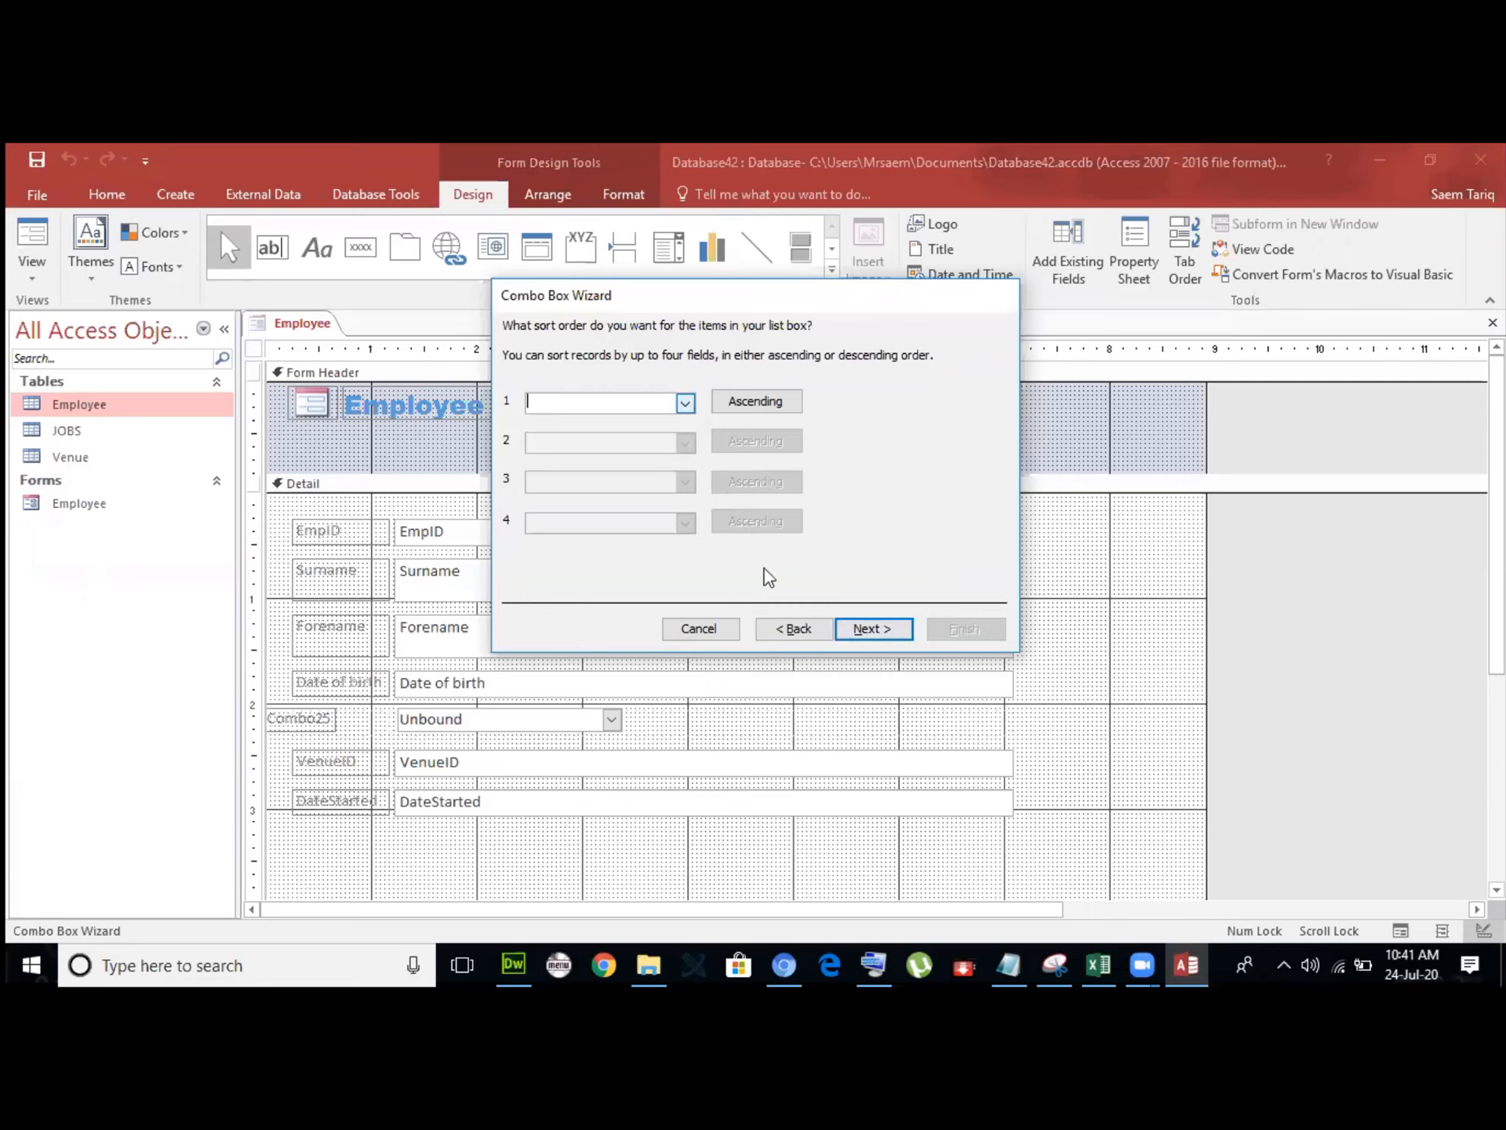
left_click(868, 635)
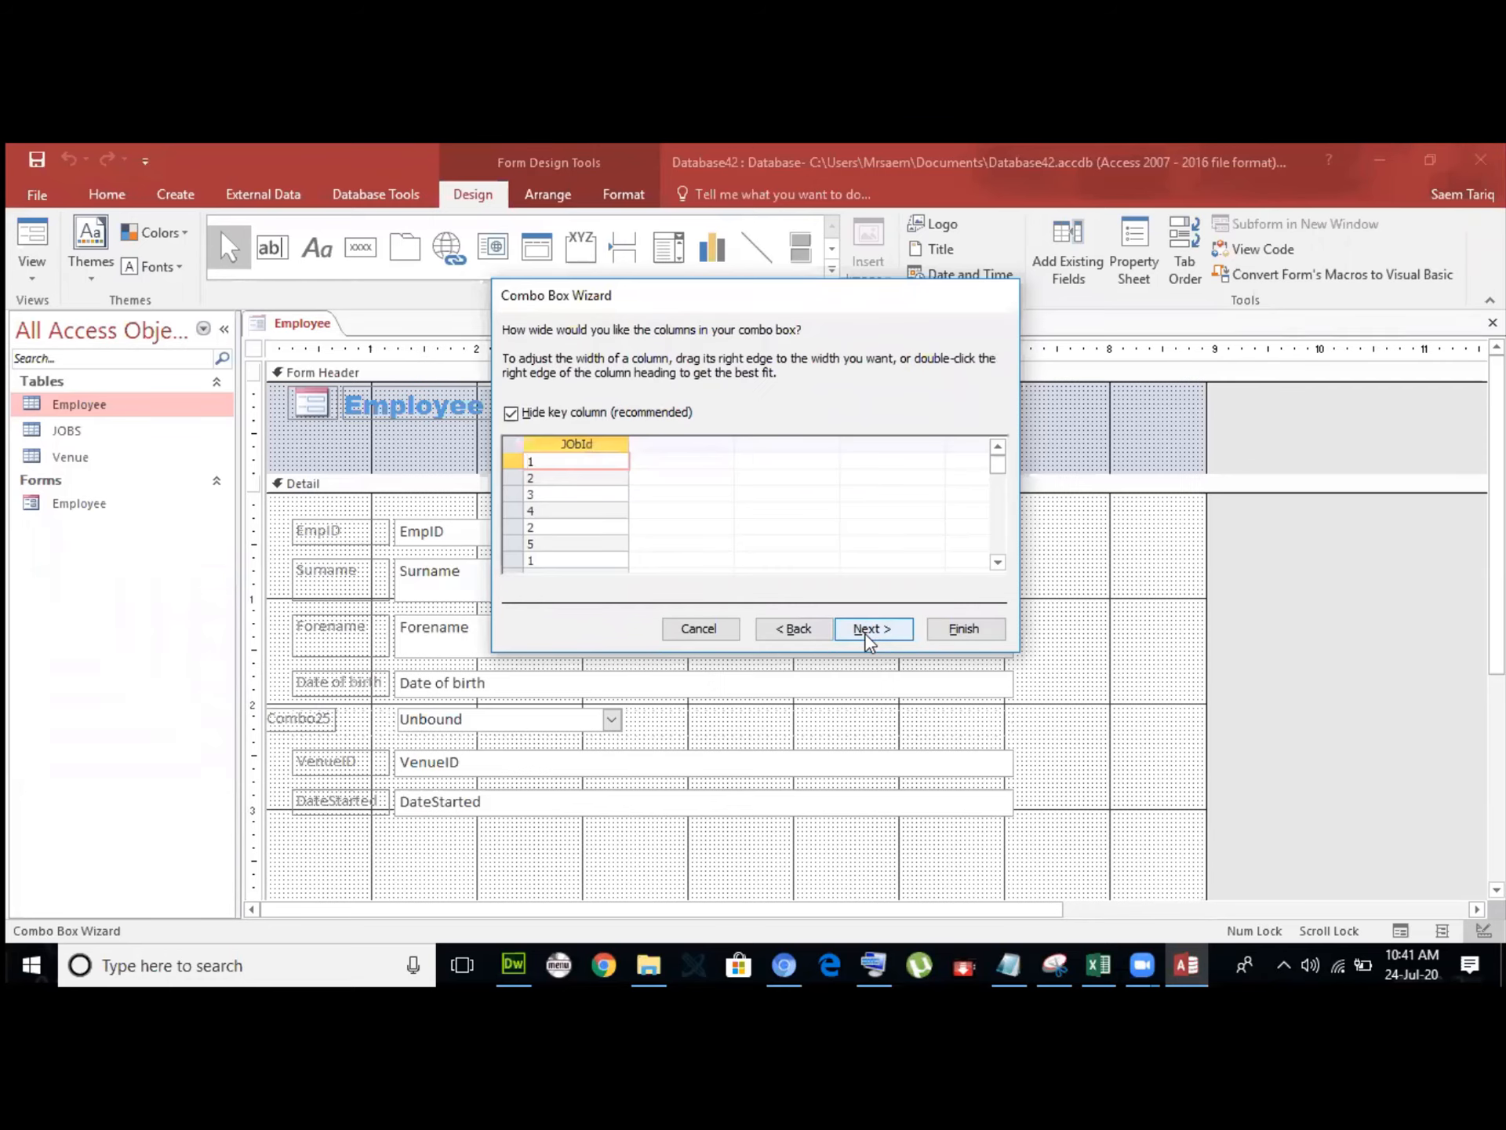
left_click(910, 628)
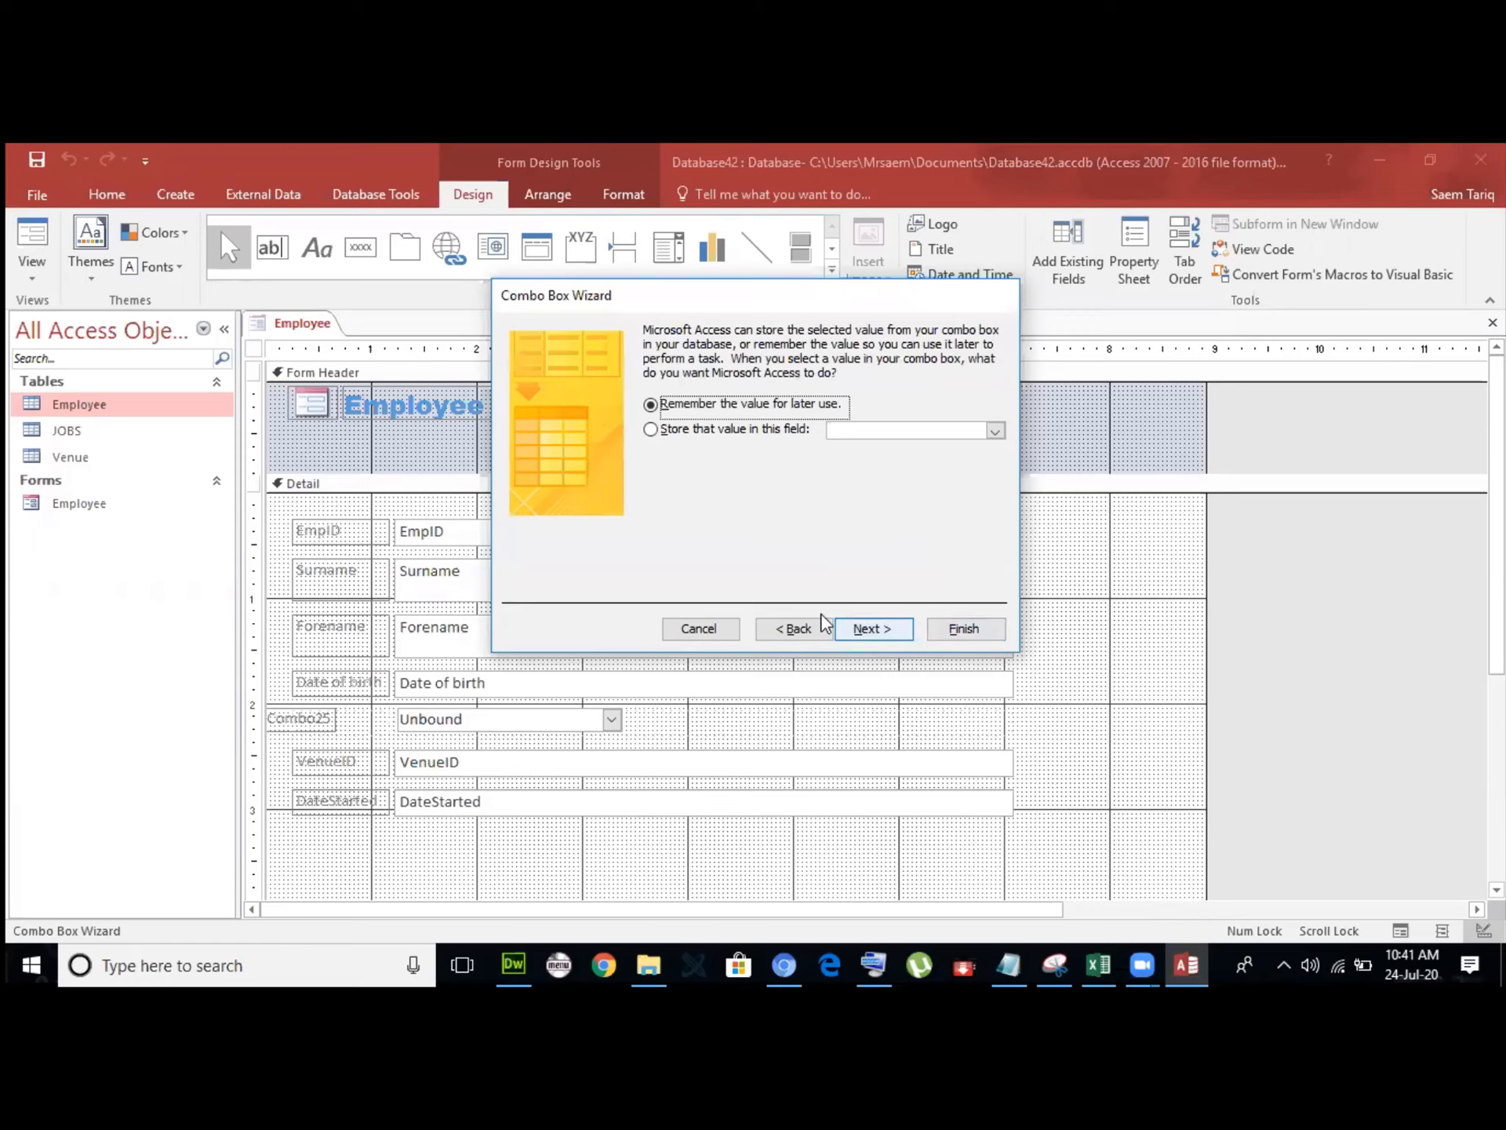
Try showing the EmpID key column in the combo box's column preview and hide it again.
left_click(791, 629)
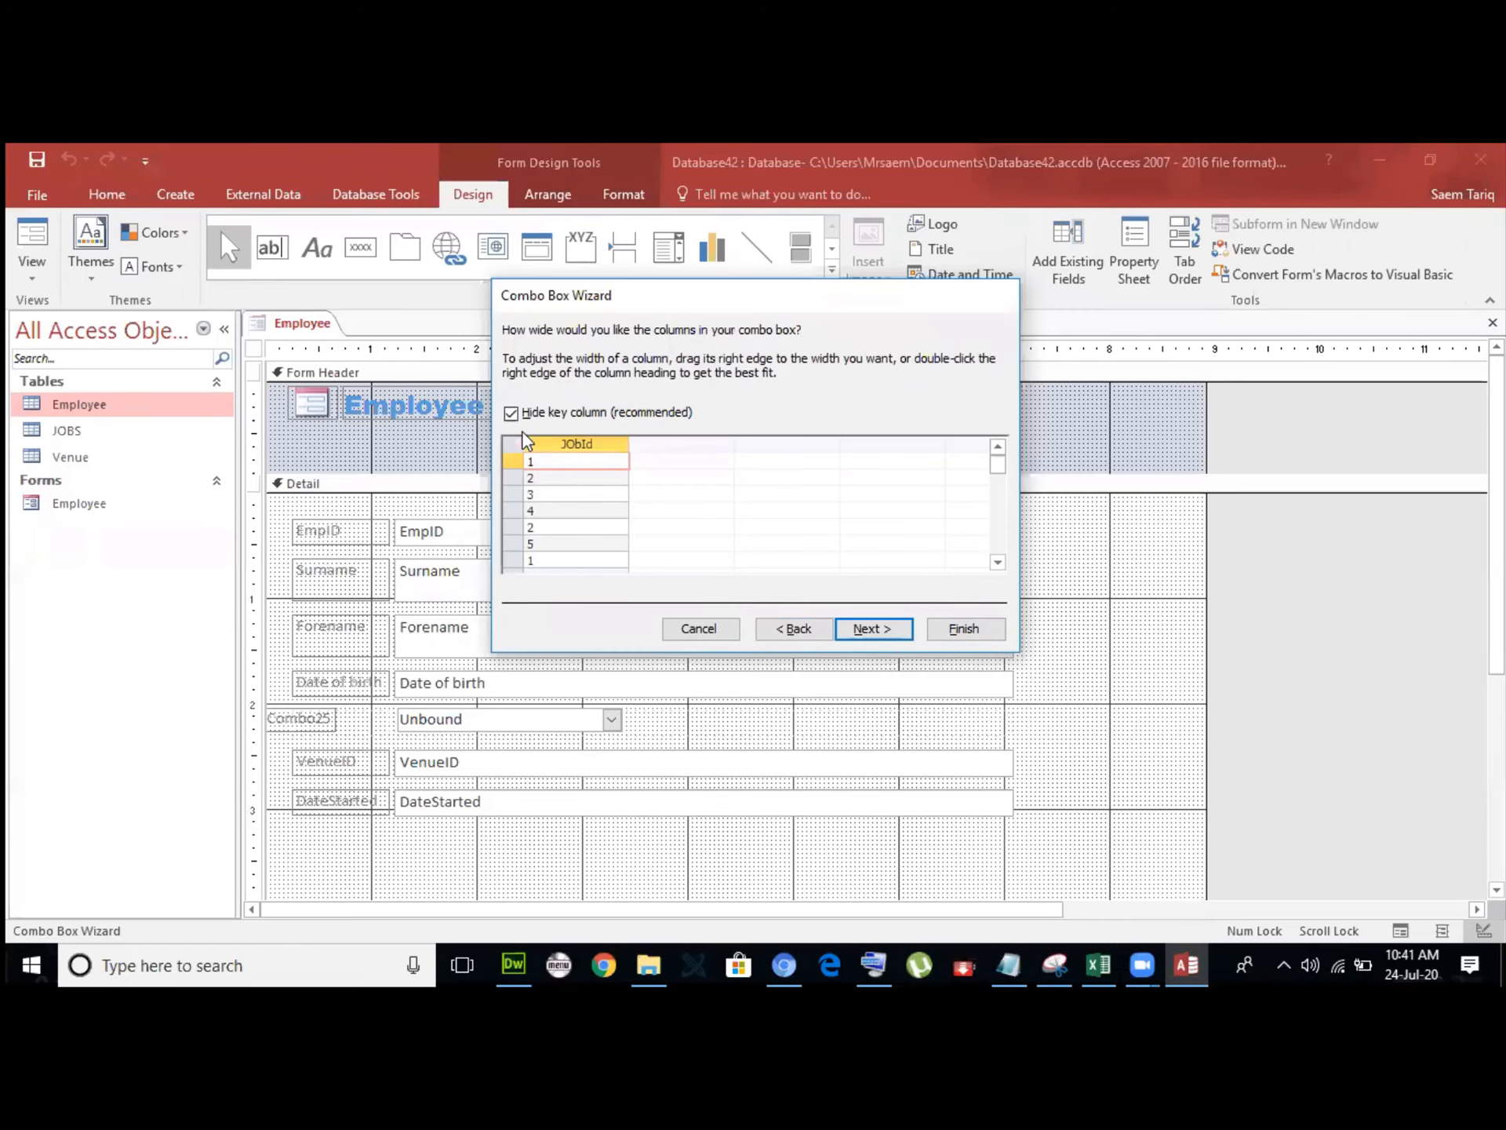
left_click(511, 413)
left_click(510, 412)
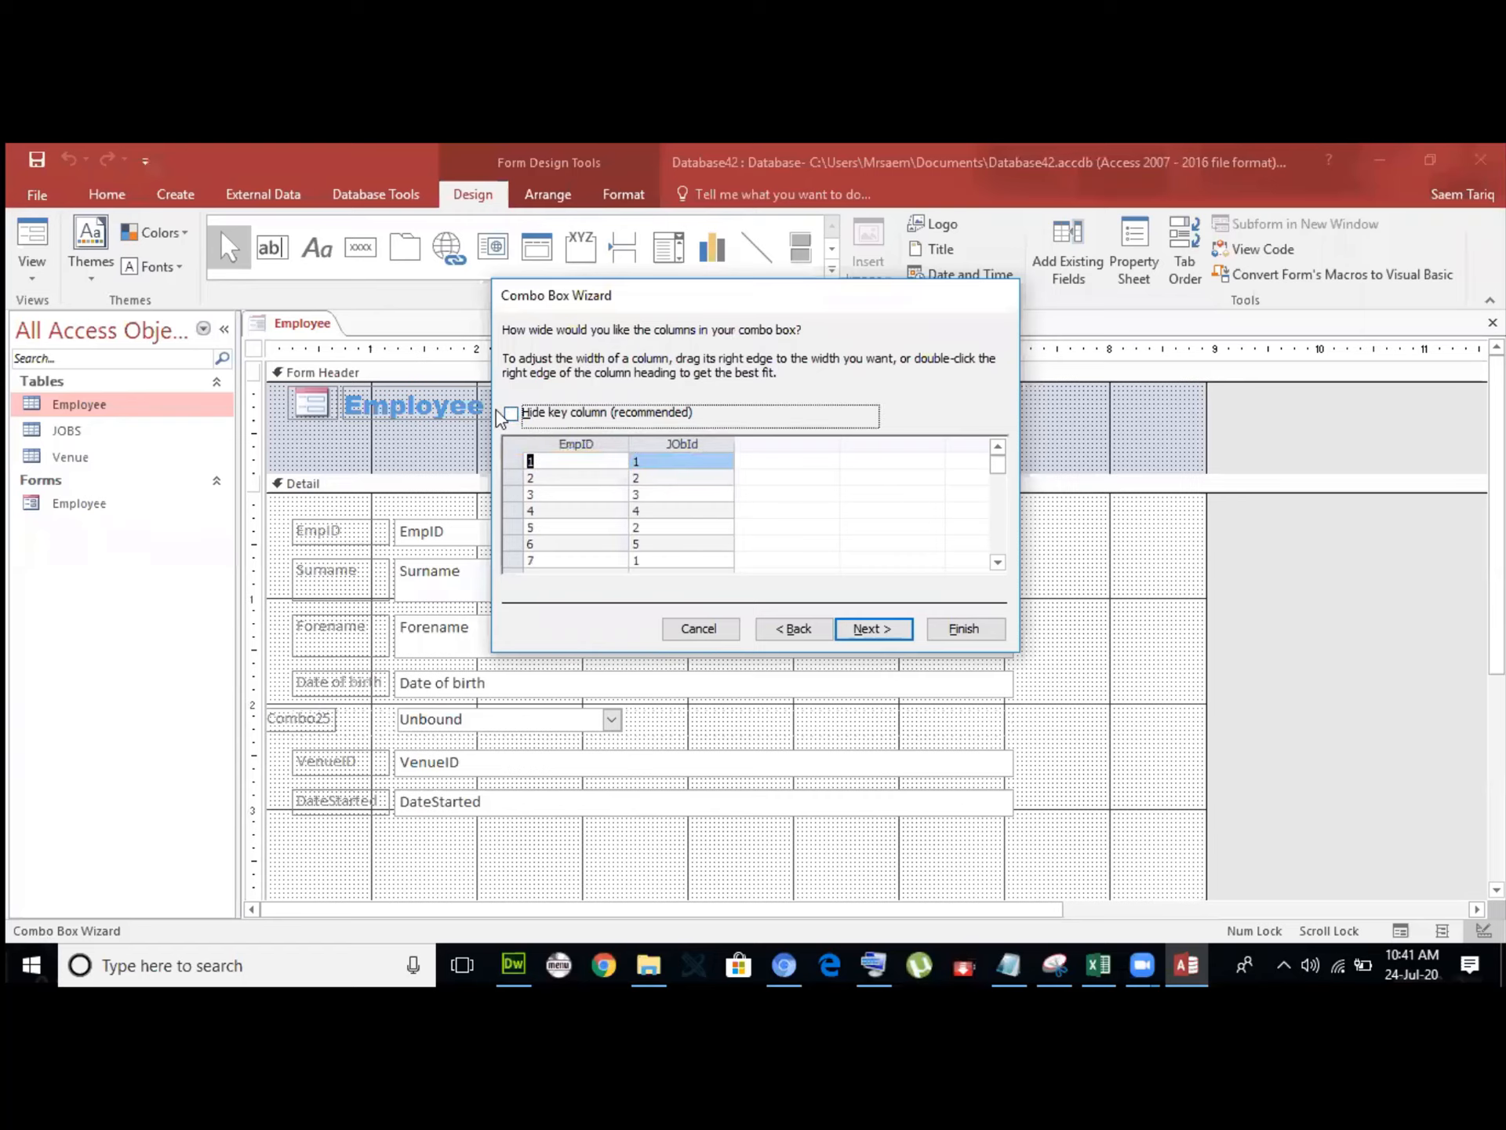
left_click(516, 410)
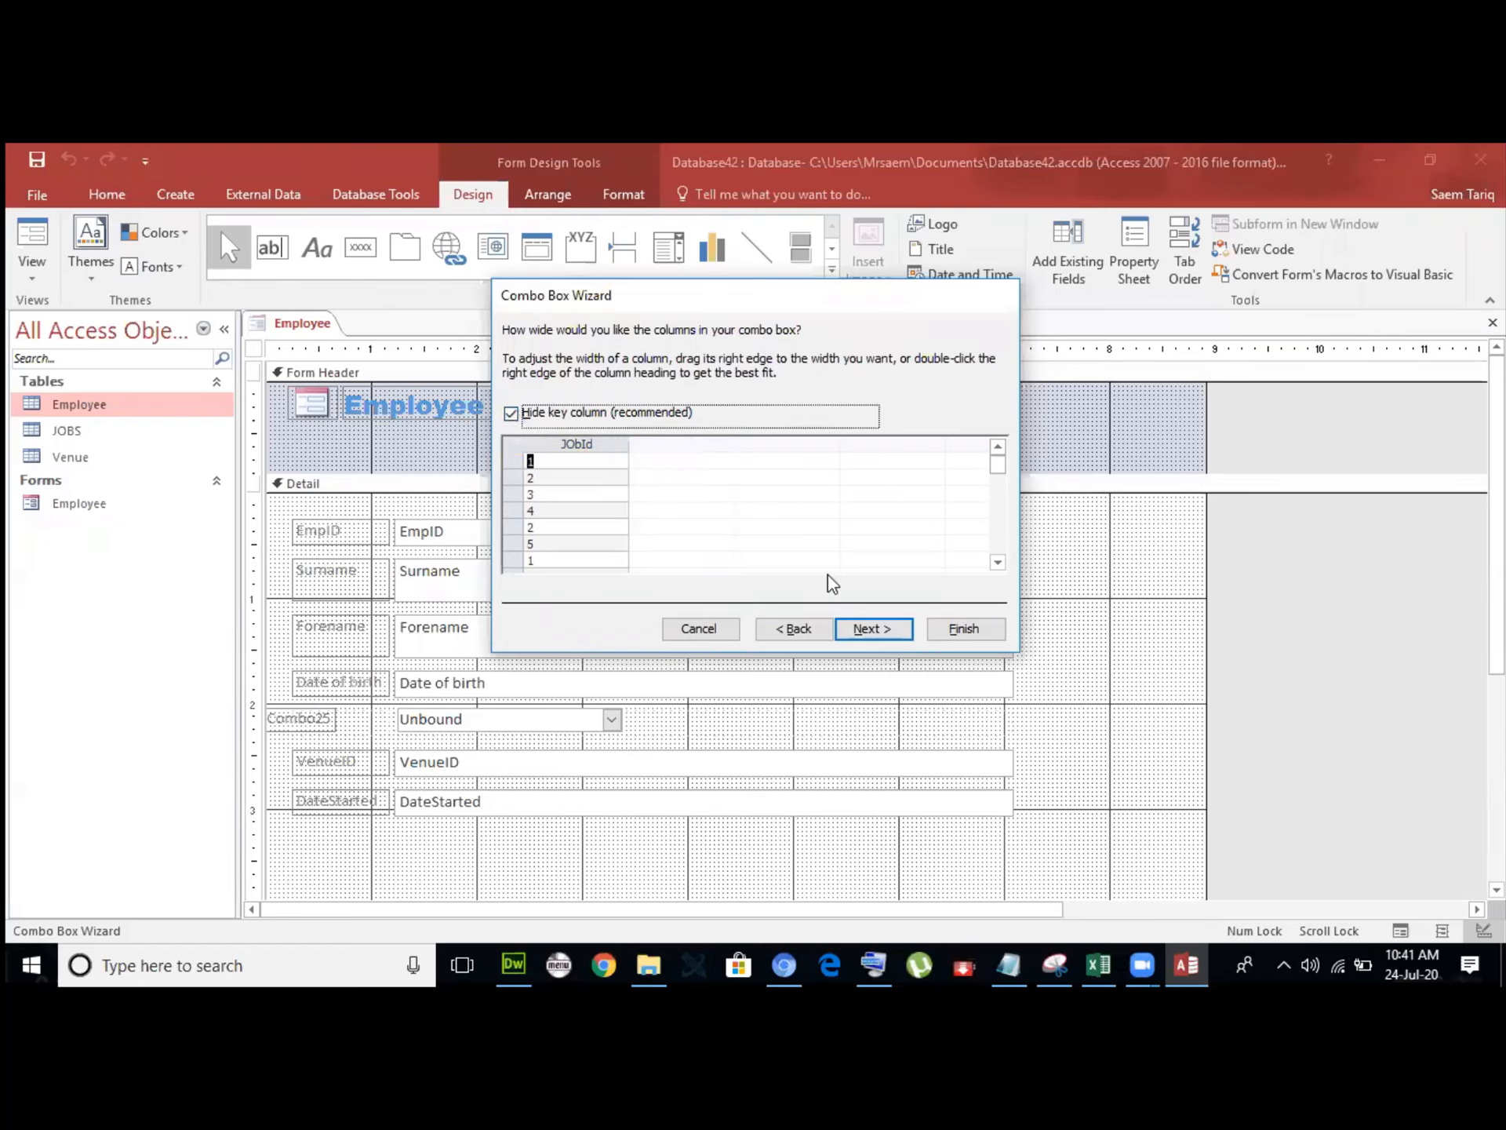
left_click(858, 625)
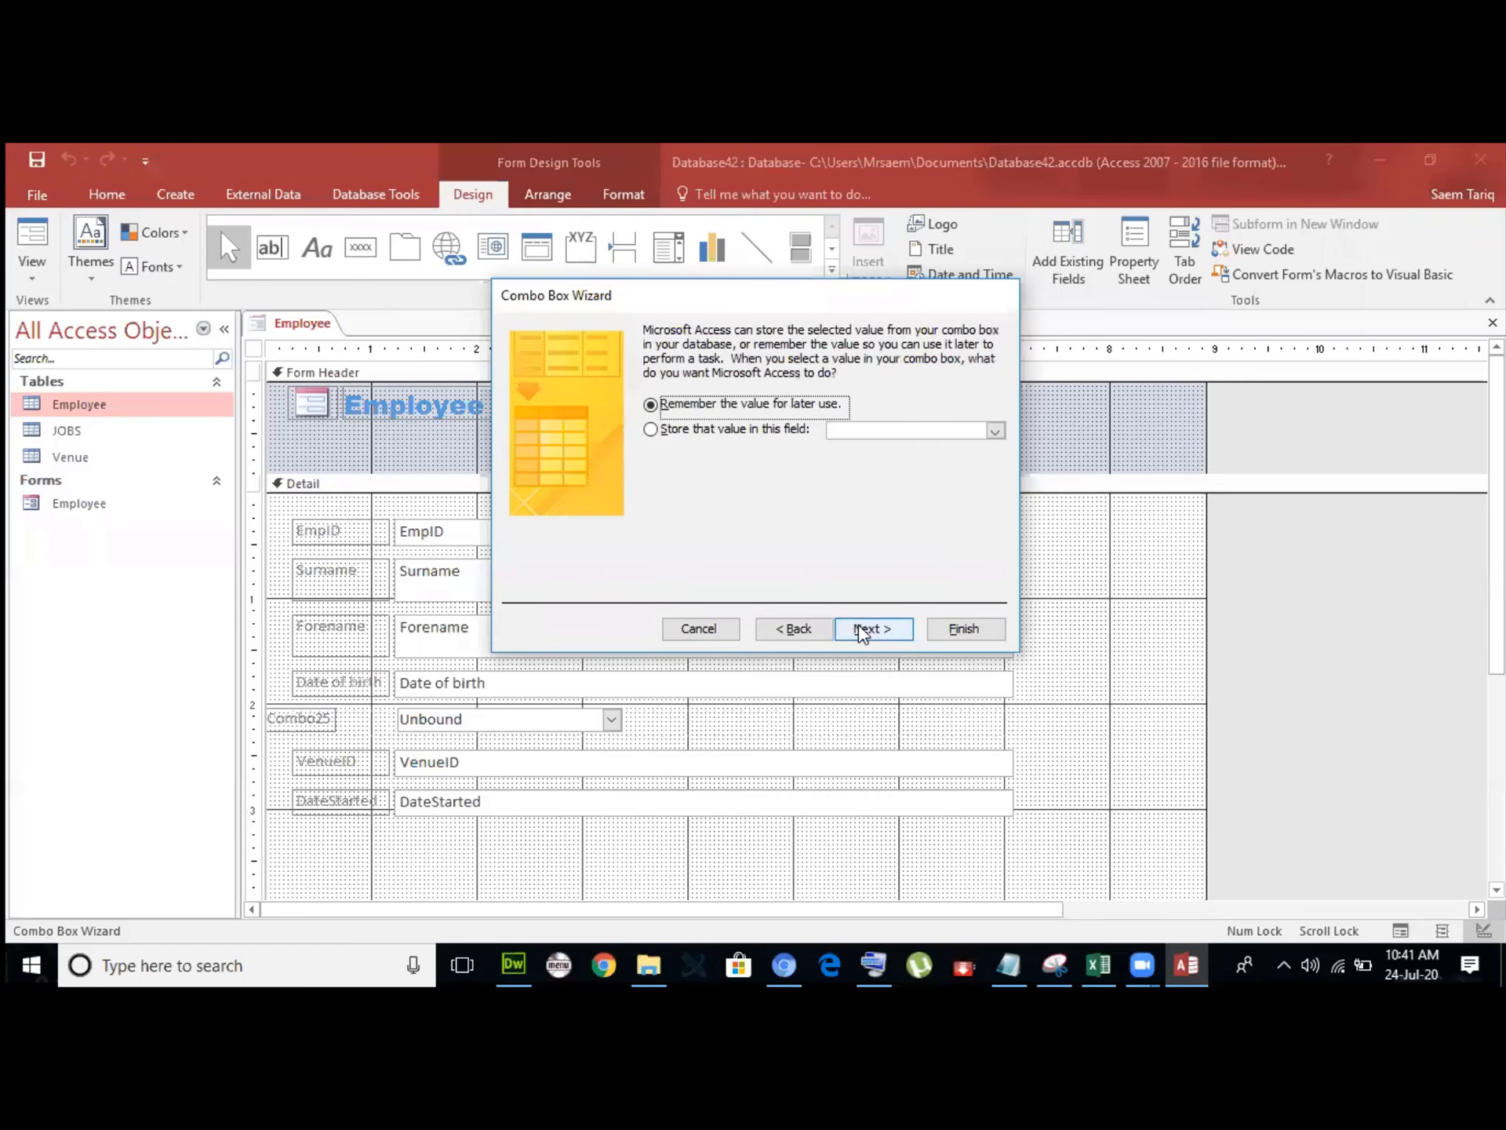
Store the combo box's selected value in the JObId field and finish the wizard with the default label.
left_click(682, 430)
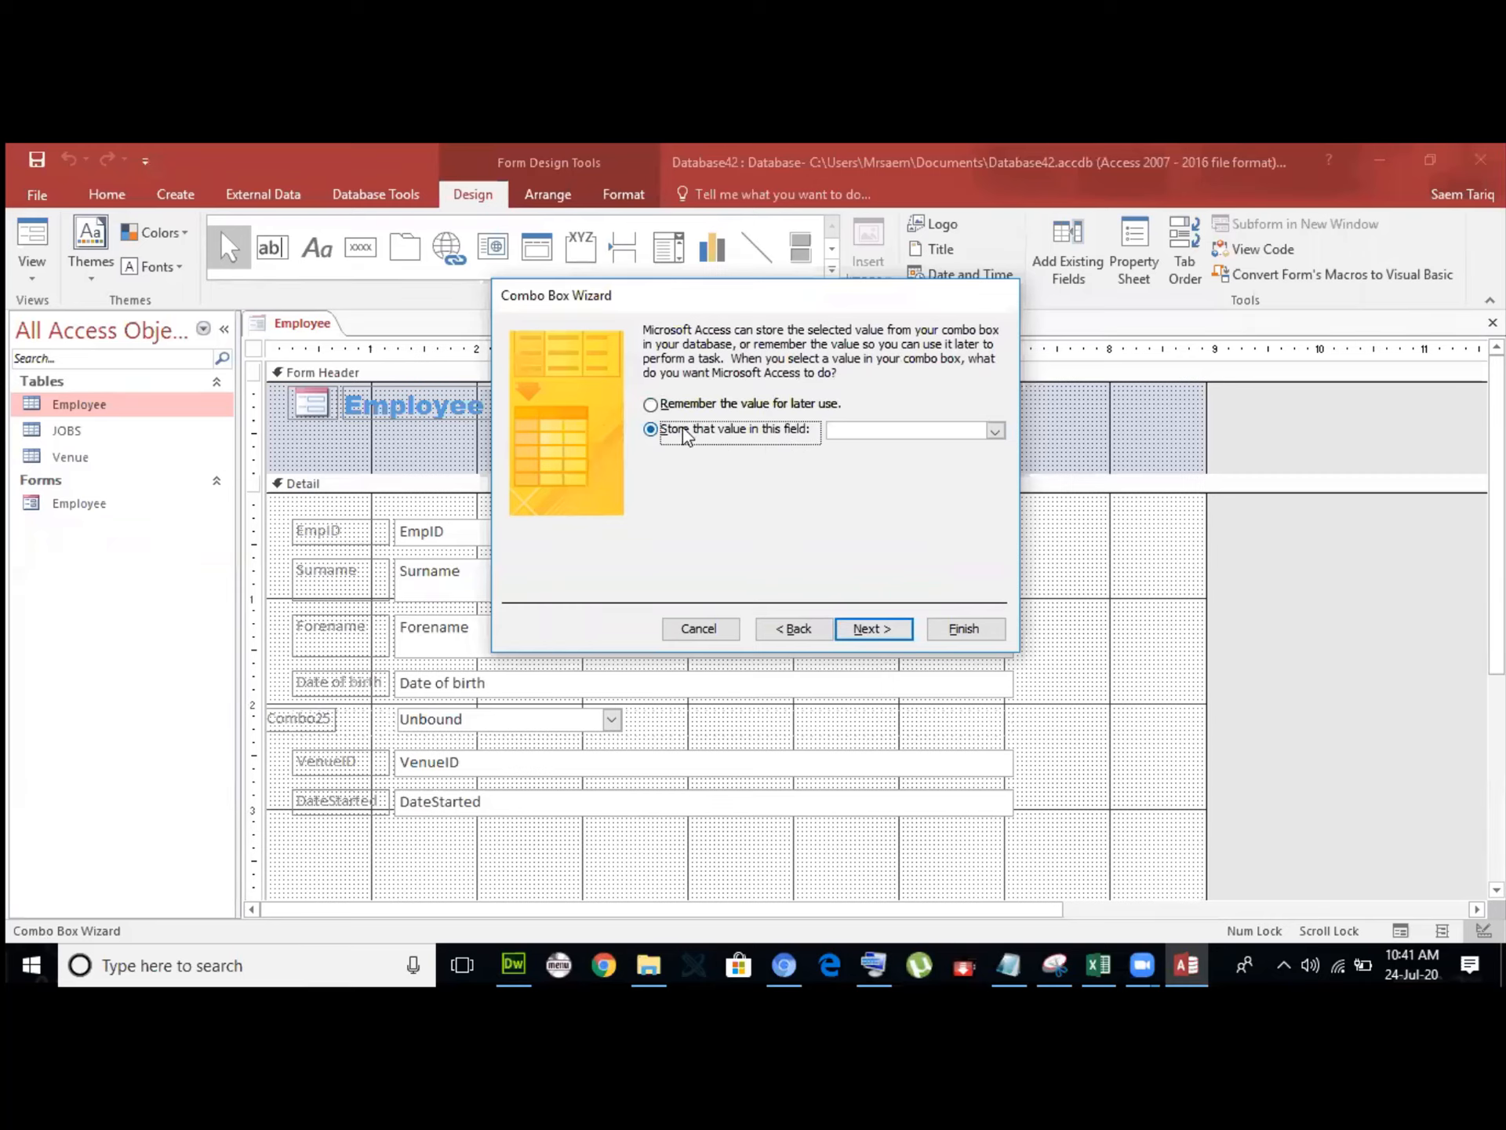
left_click(996, 431)
left_click(887, 511)
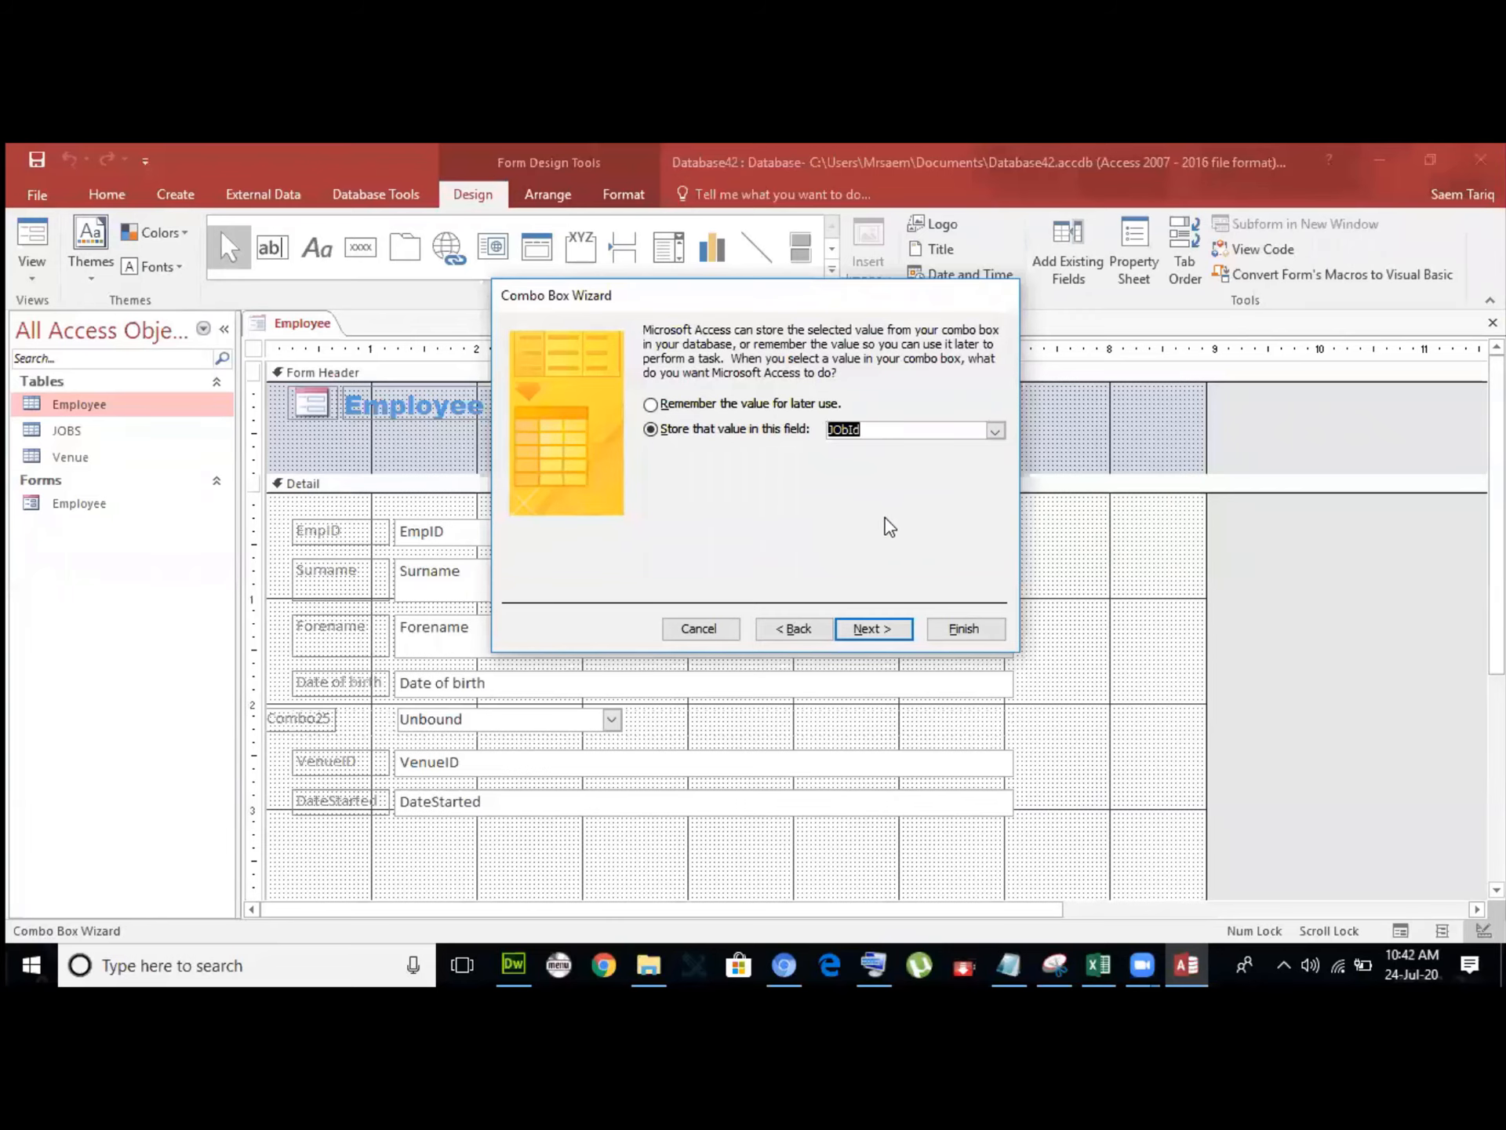
left_click(872, 627)
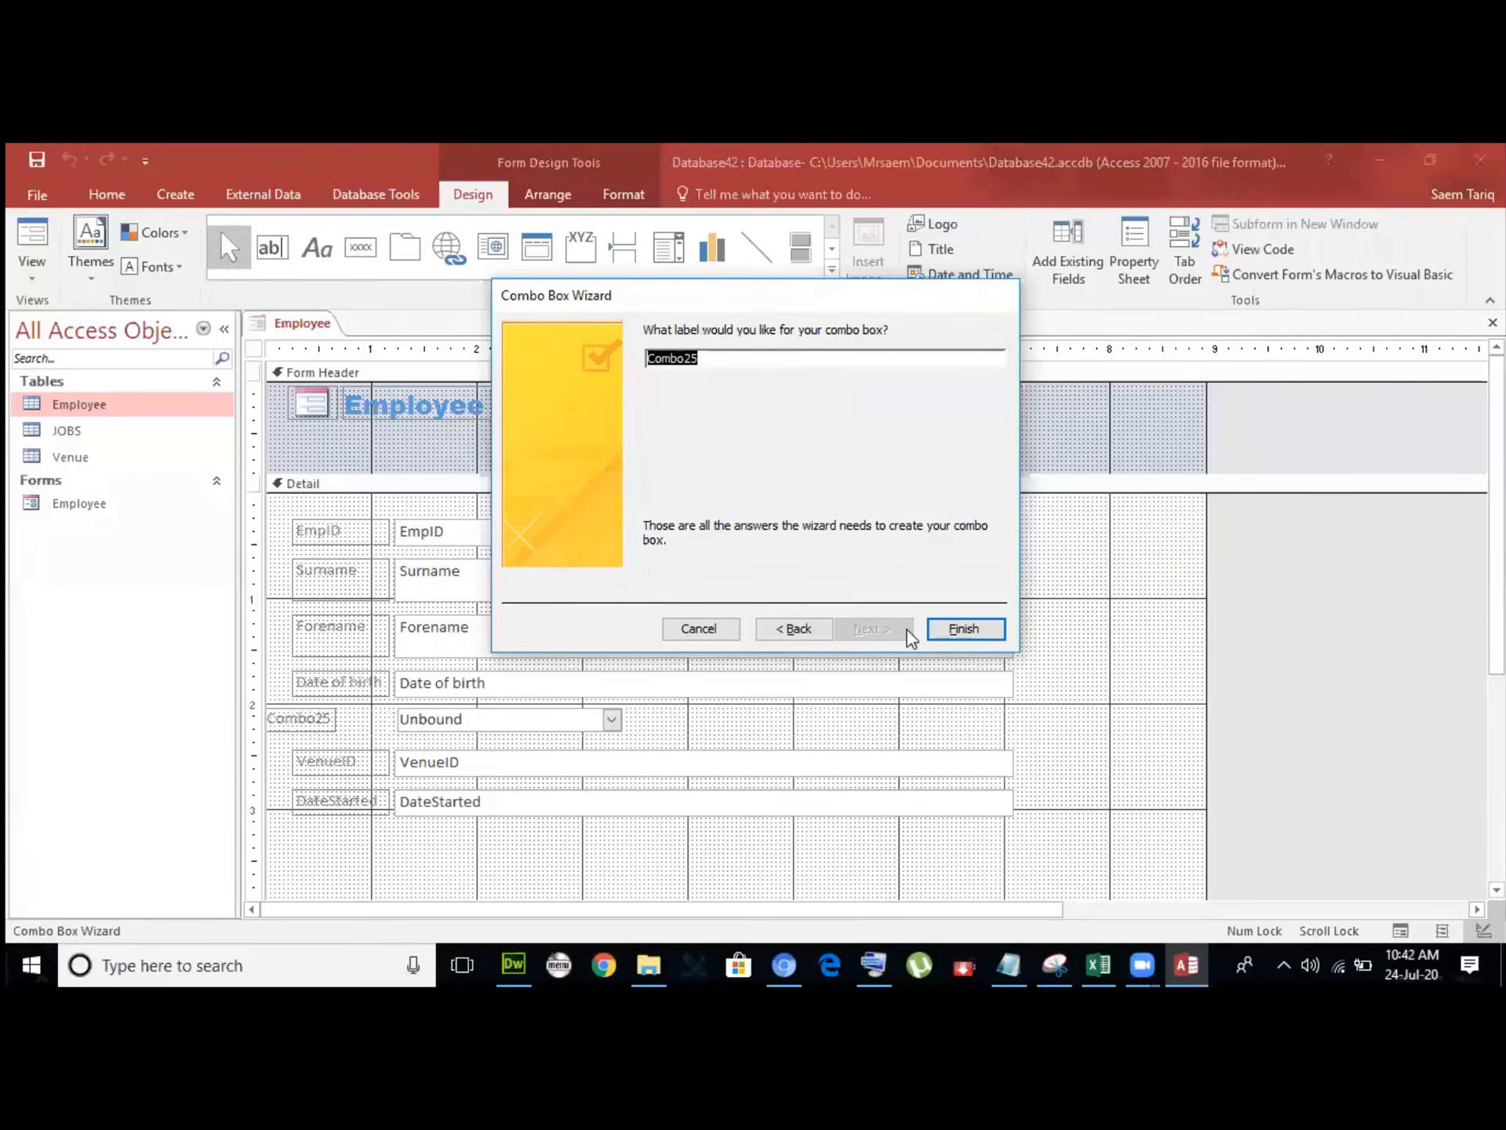
left_click(962, 631)
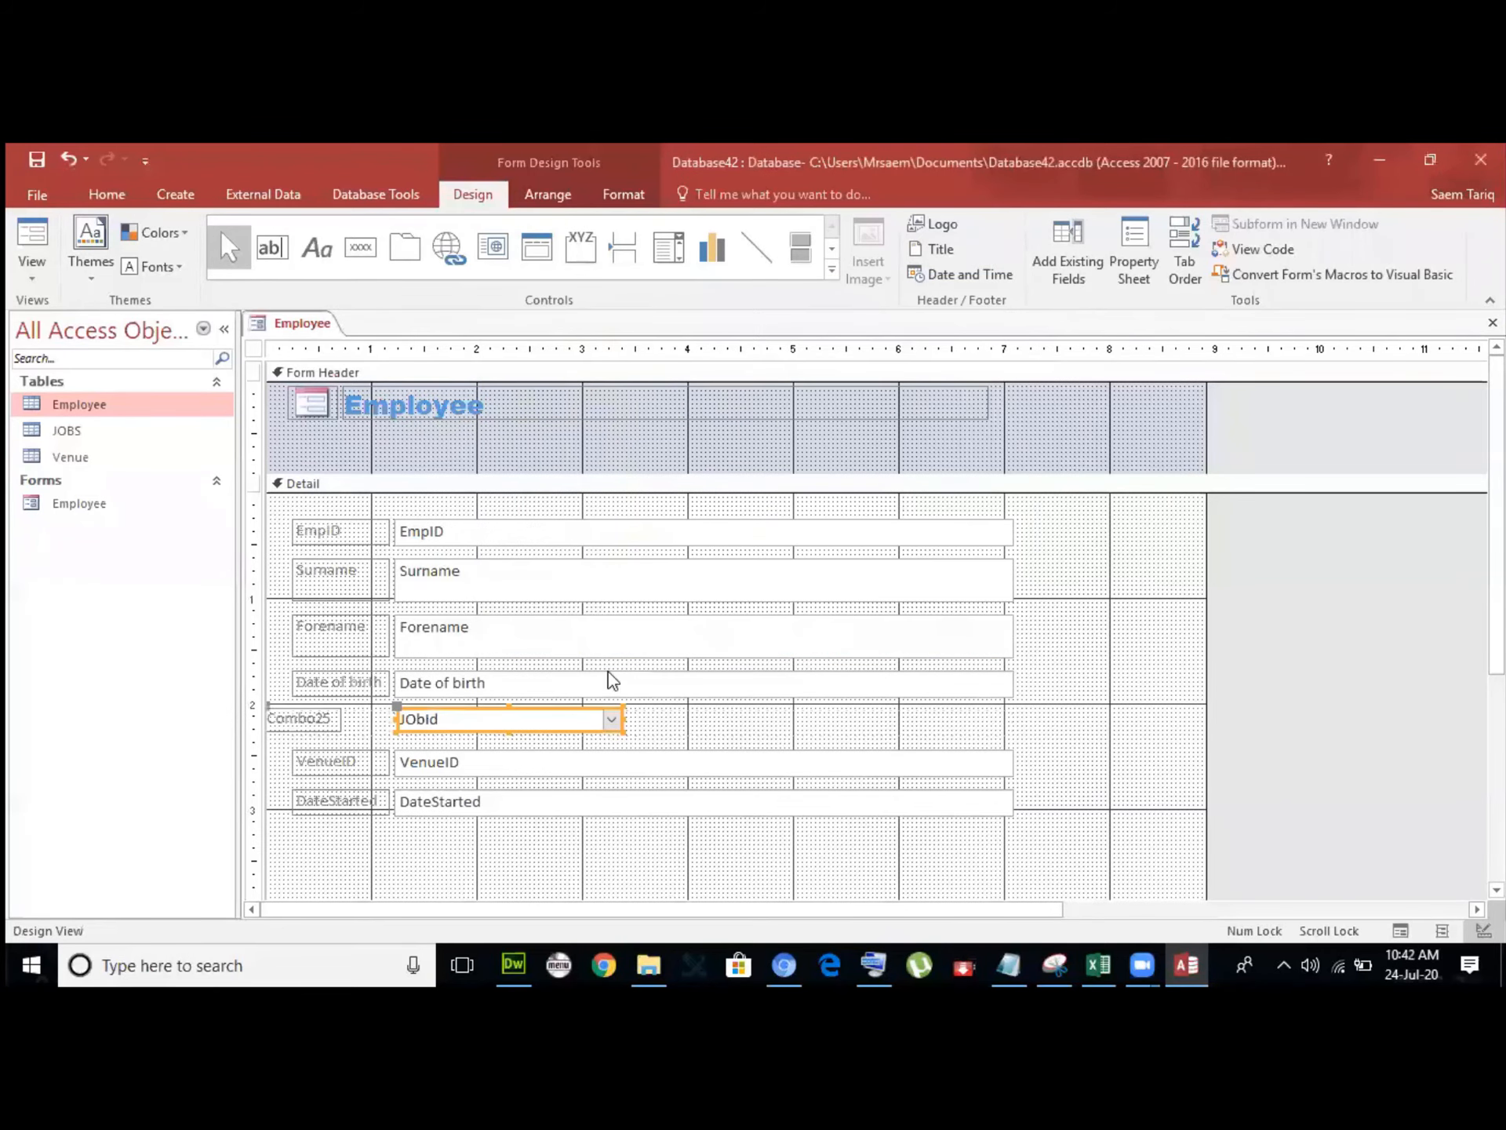
Place the JObId combo box and its label in the empty layout row between Date of birth and VenueID.
left_click(499, 723)
left_click_drag(534, 737, 548, 736)
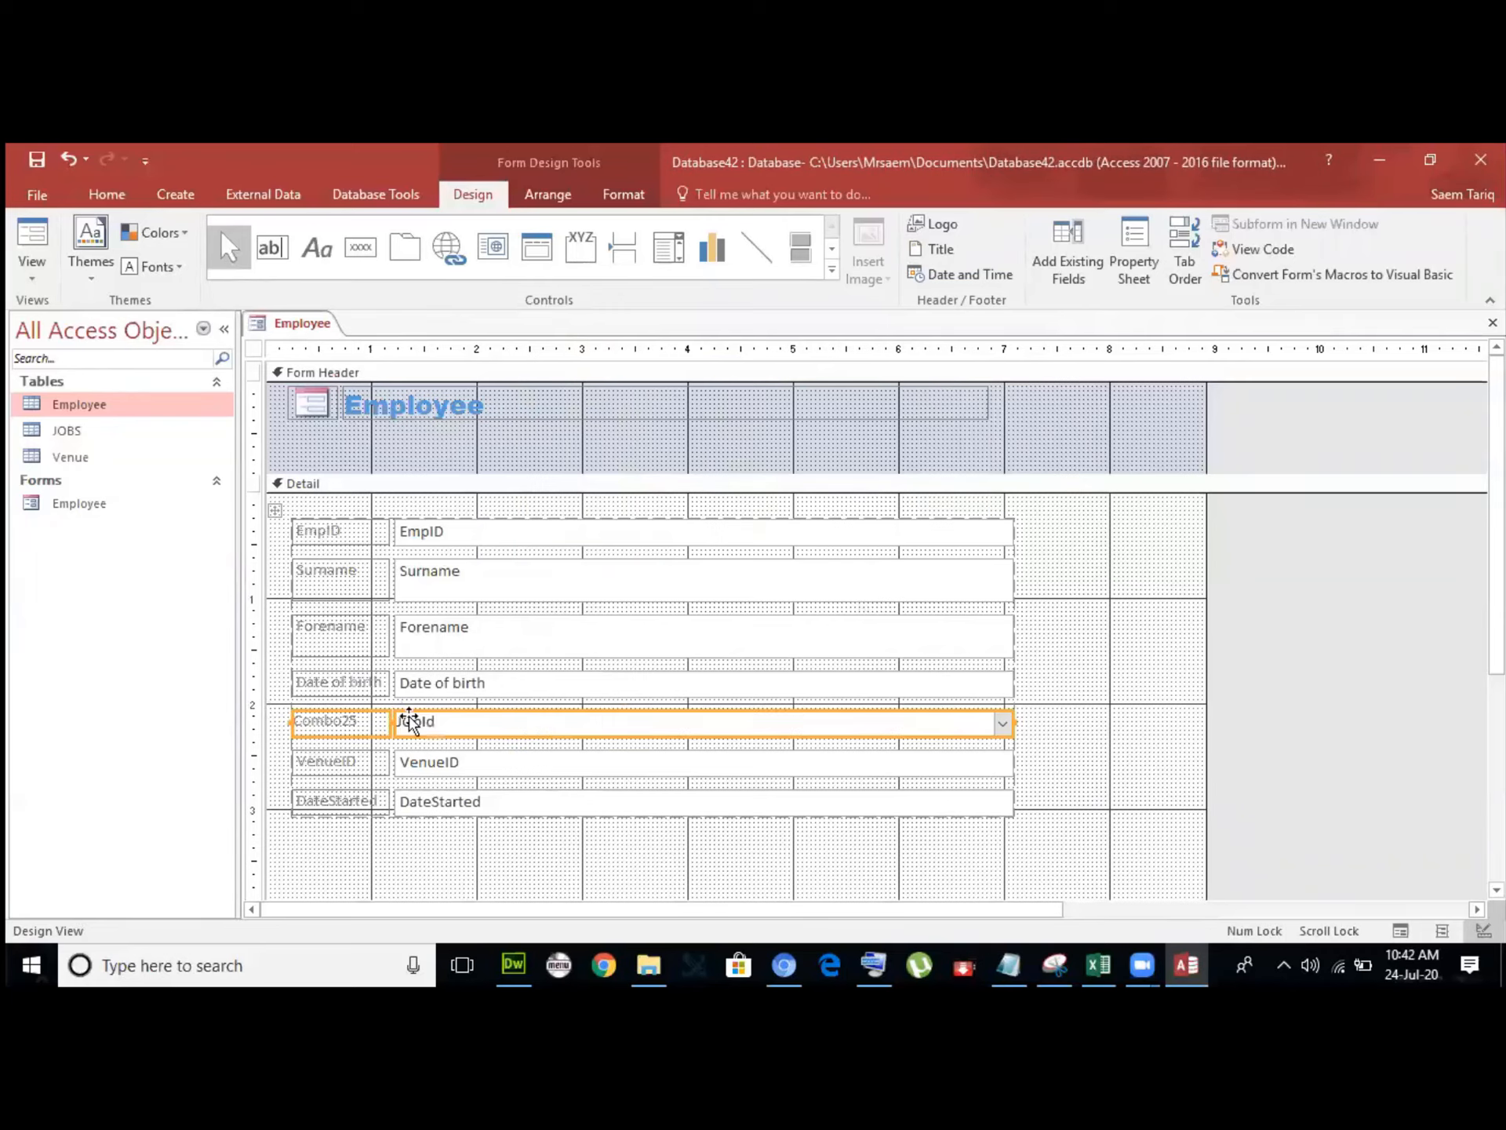
Change the combo box's label text to JobID.
double_click(350, 720)
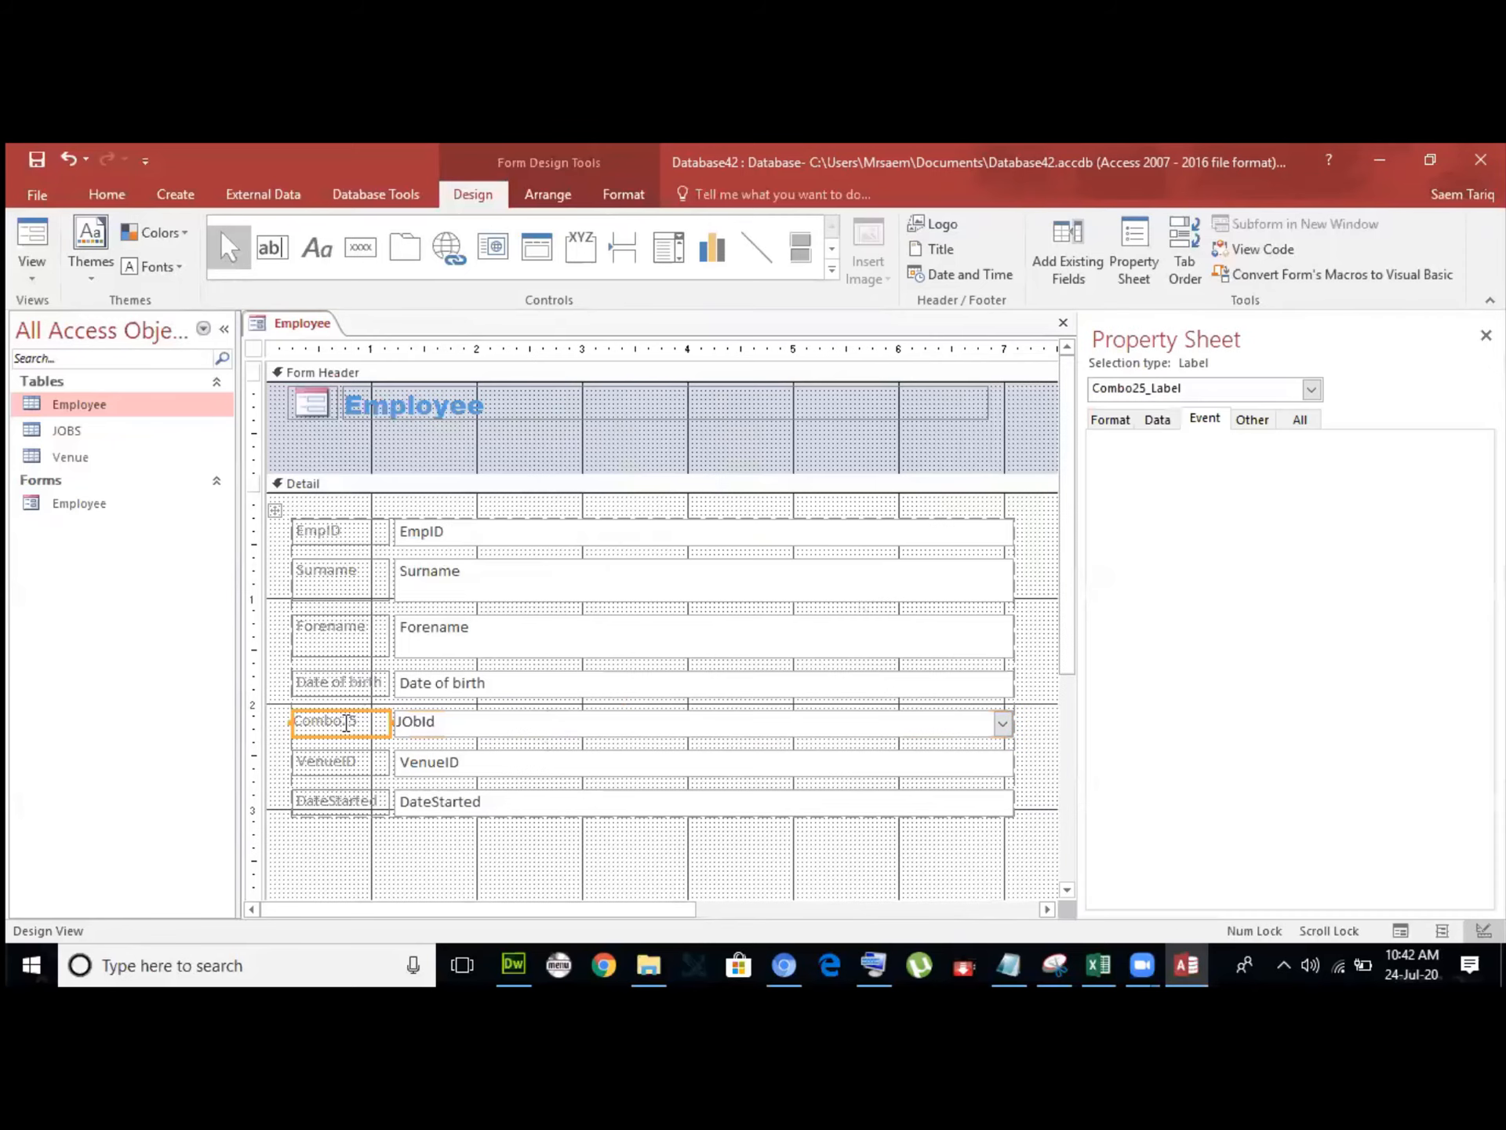
double_click(298, 718)
type("J")
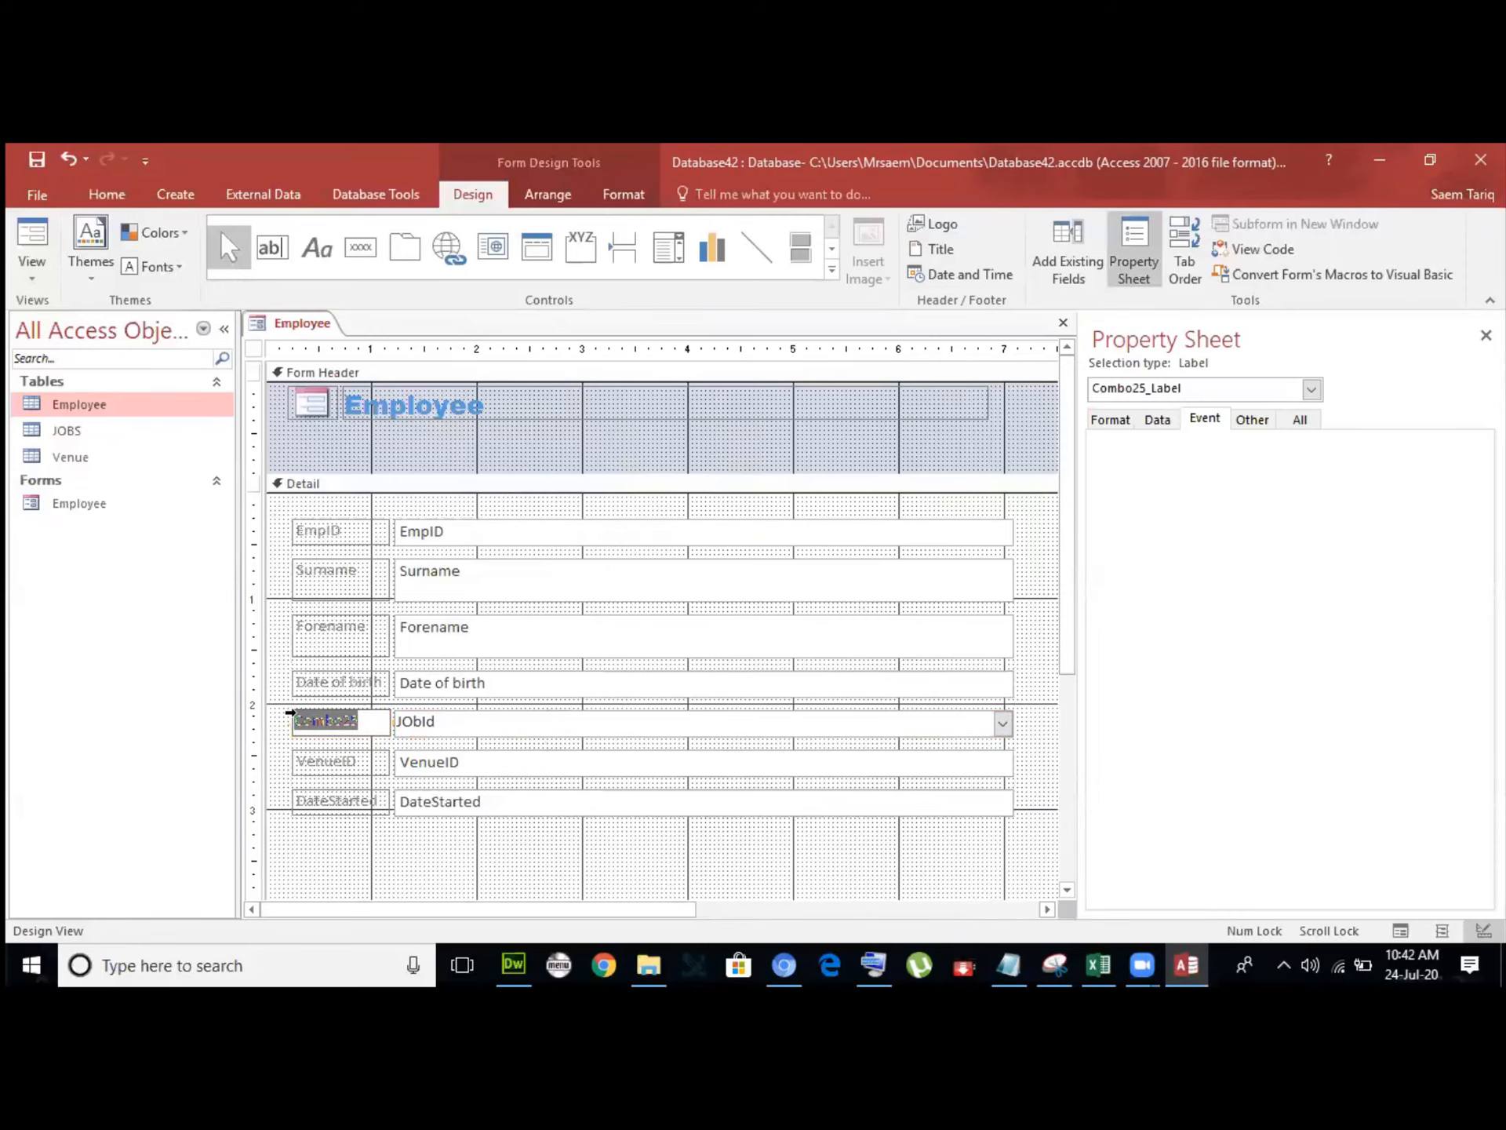
type("obID")
left_click(414, 863)
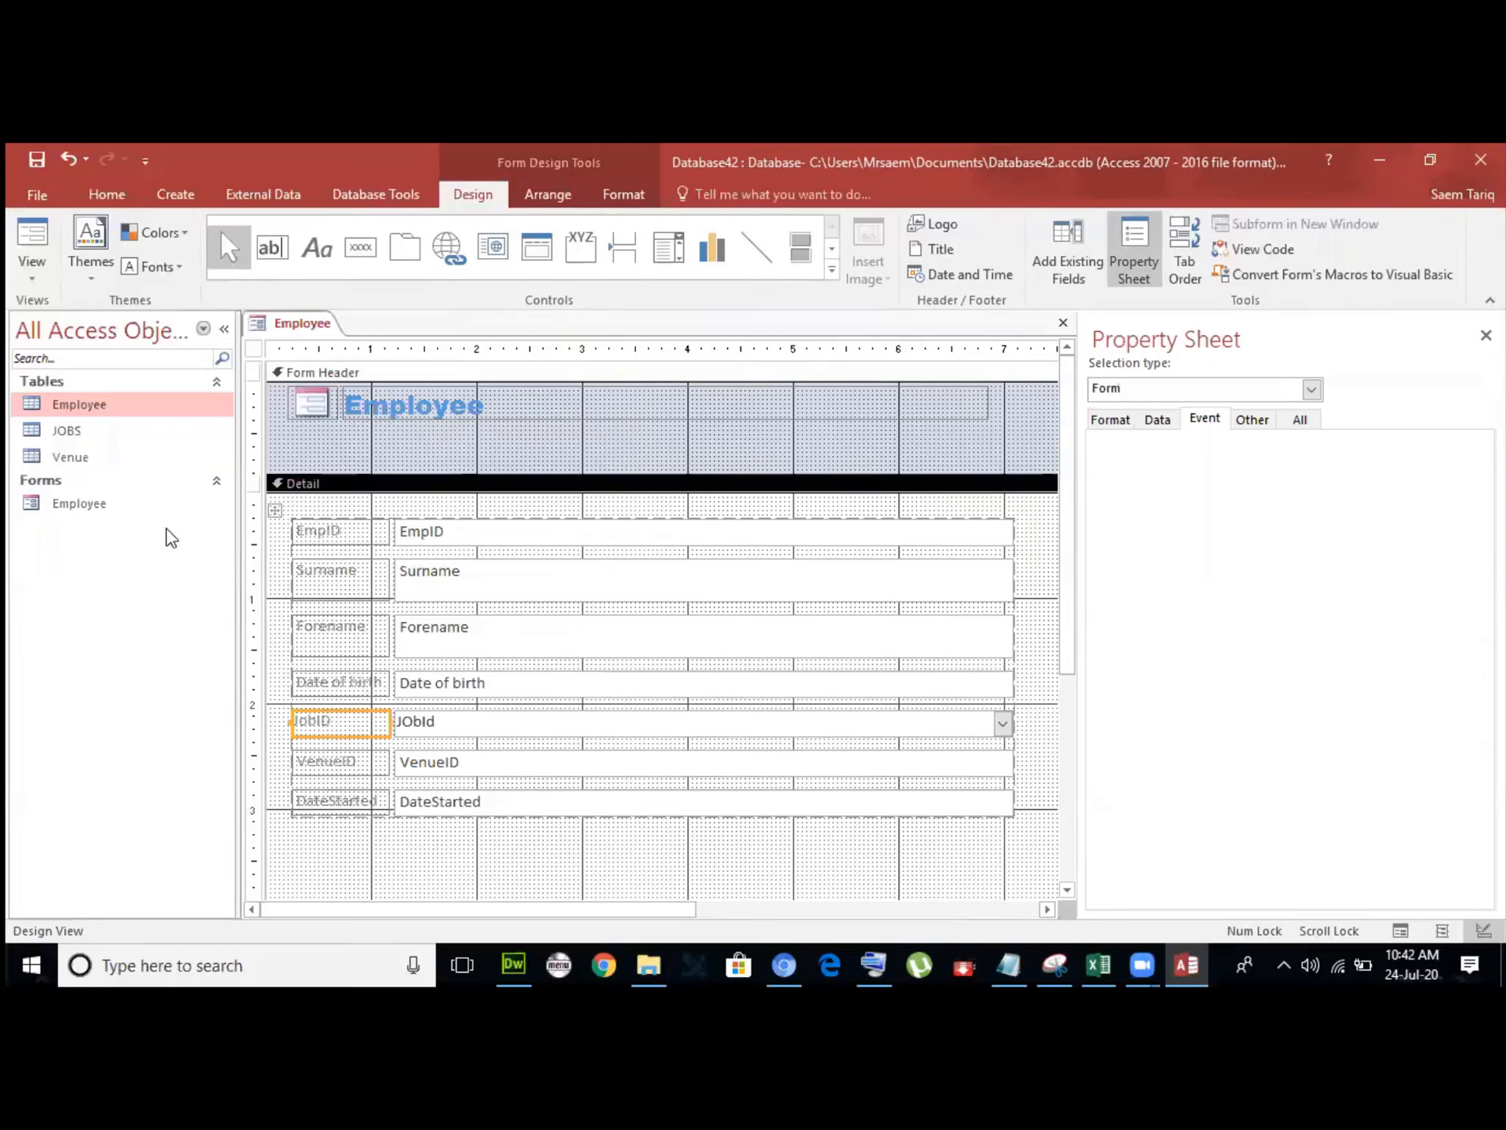
Try out the JobID combo box in Form View on the first record, picking 12 and then 9.
left_click(30, 278)
left_click(44, 315)
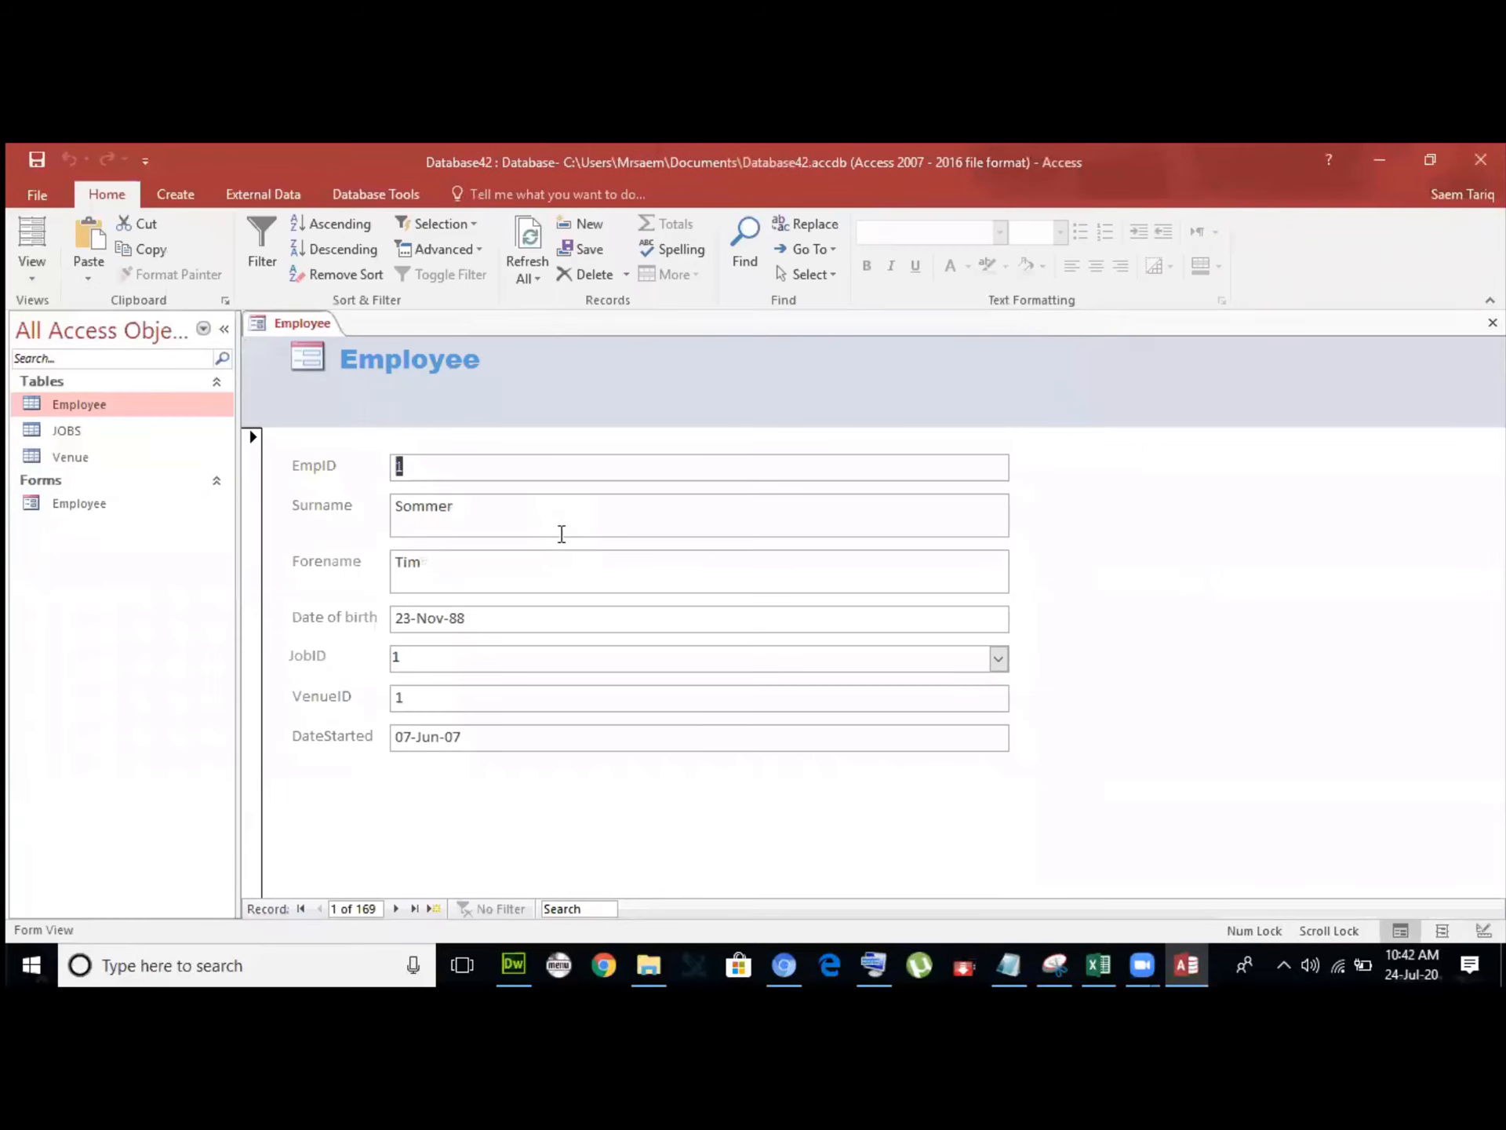
left_click(997, 658)
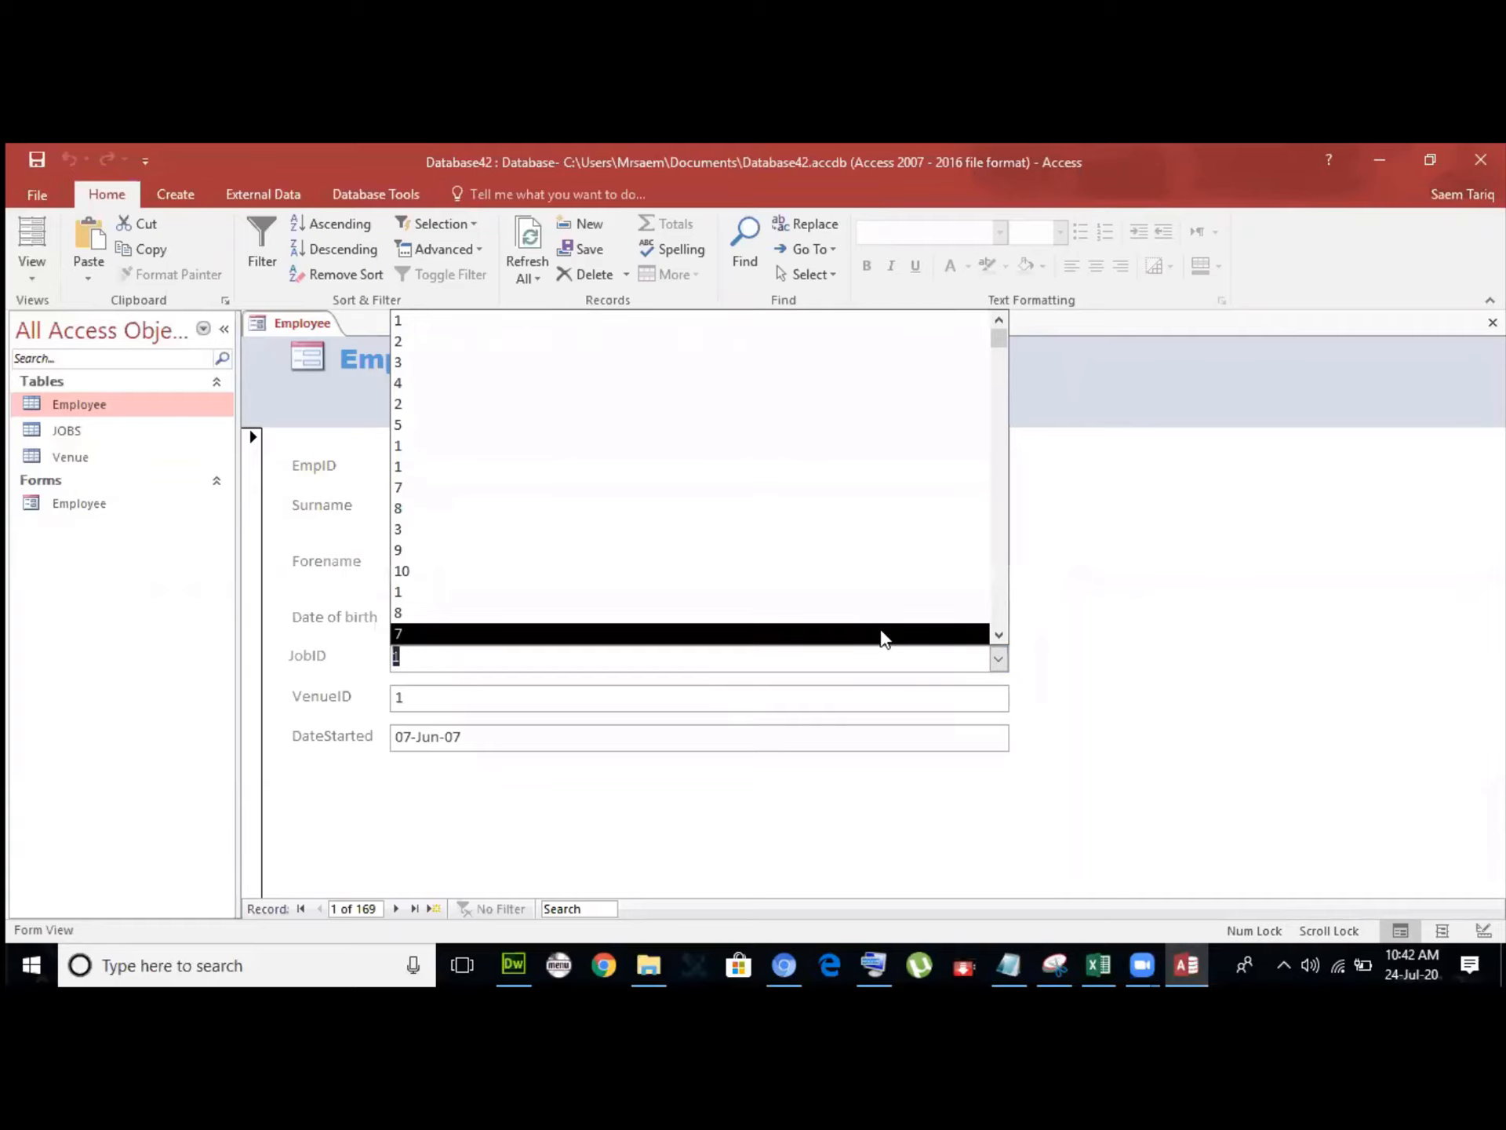
scroll(880, 629, "down", 5)
scroll(880, 629, "down", 1)
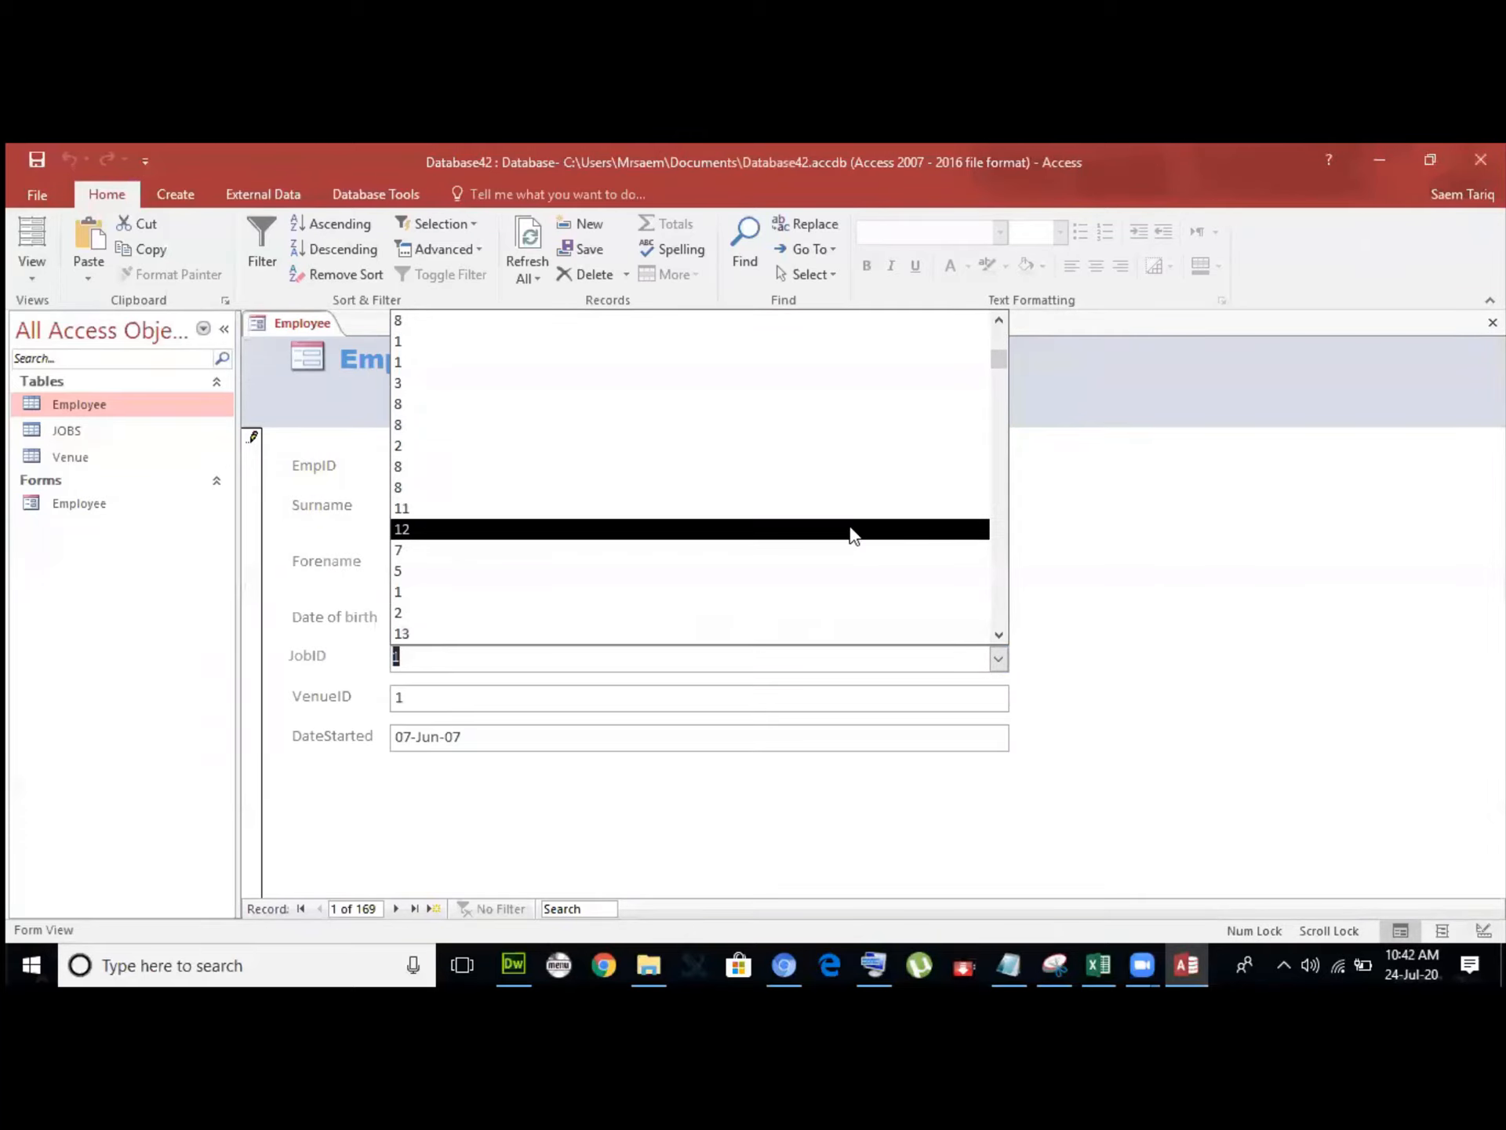
left_click(849, 527)
left_click(997, 659)
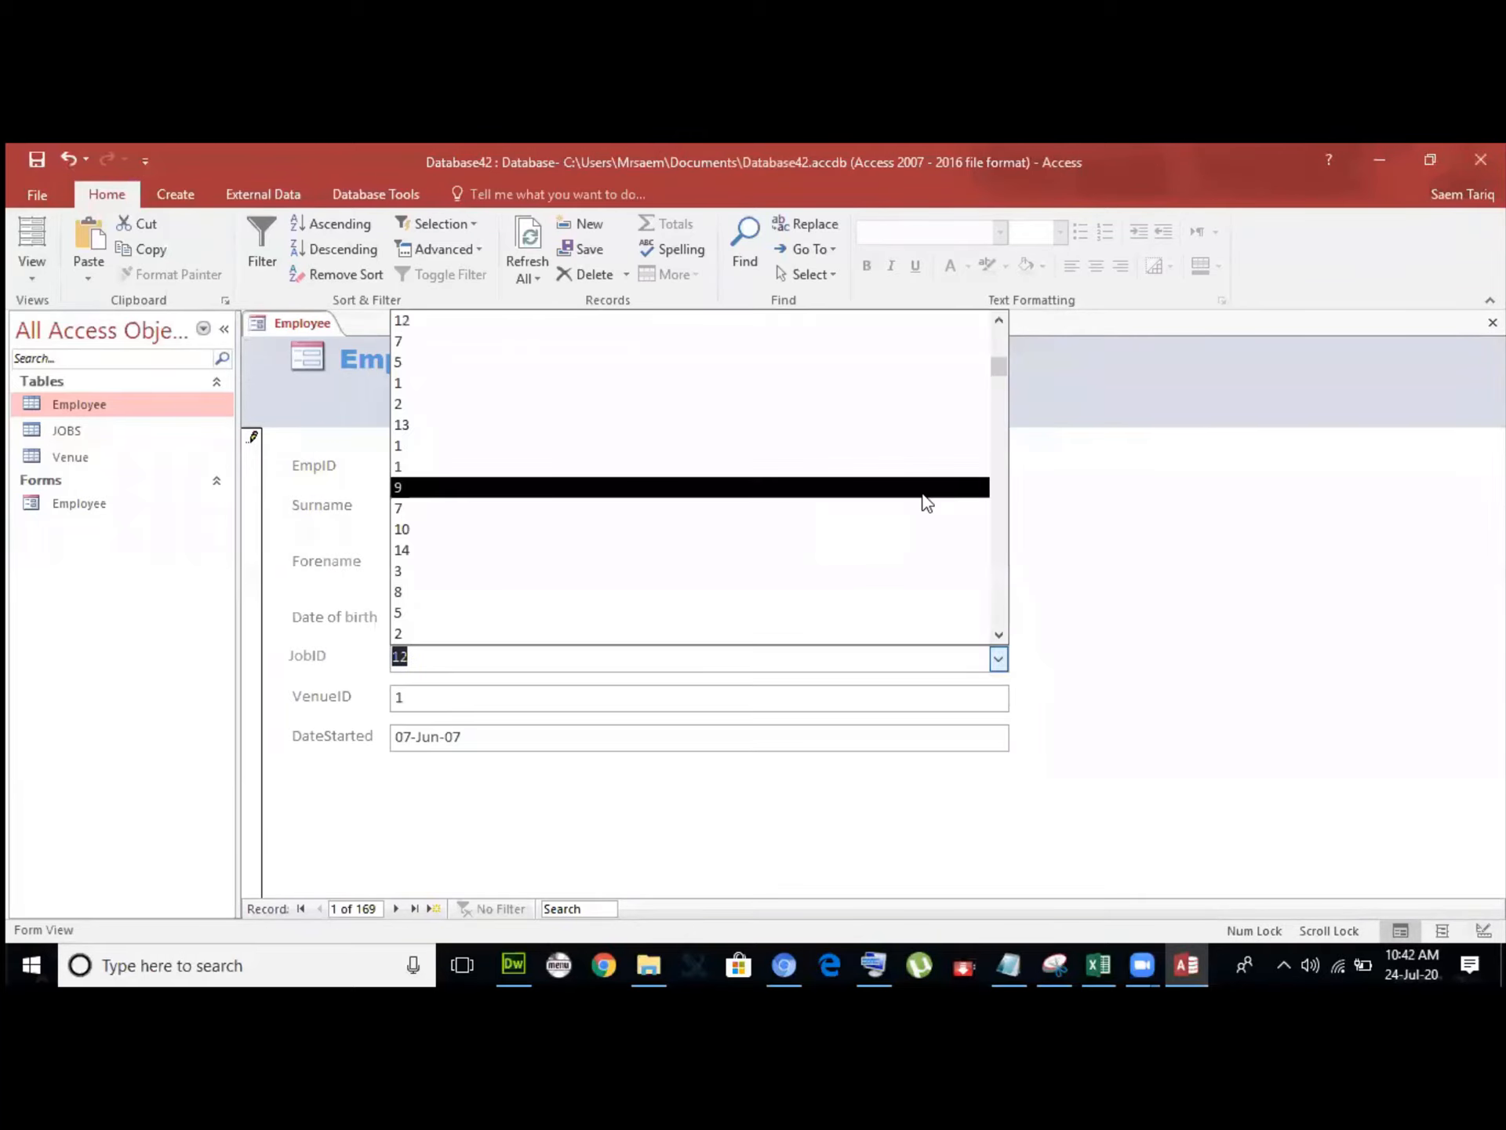
left_click(924, 494)
left_click(1000, 658)
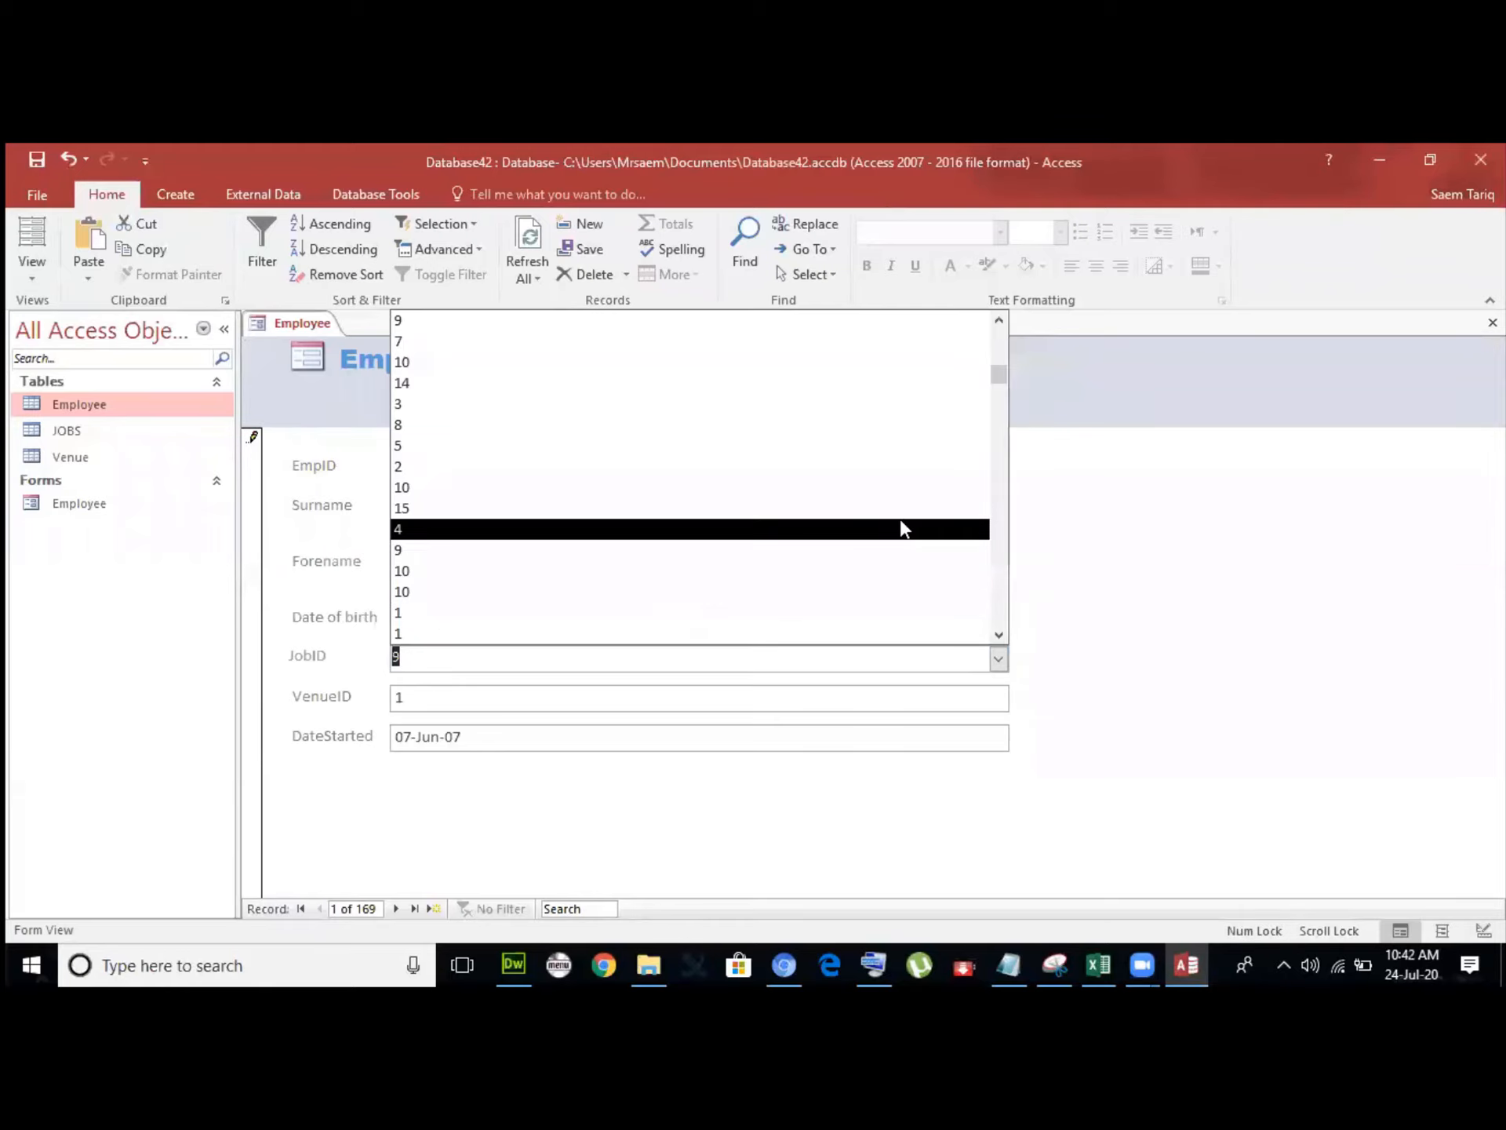
left_click(891, 552)
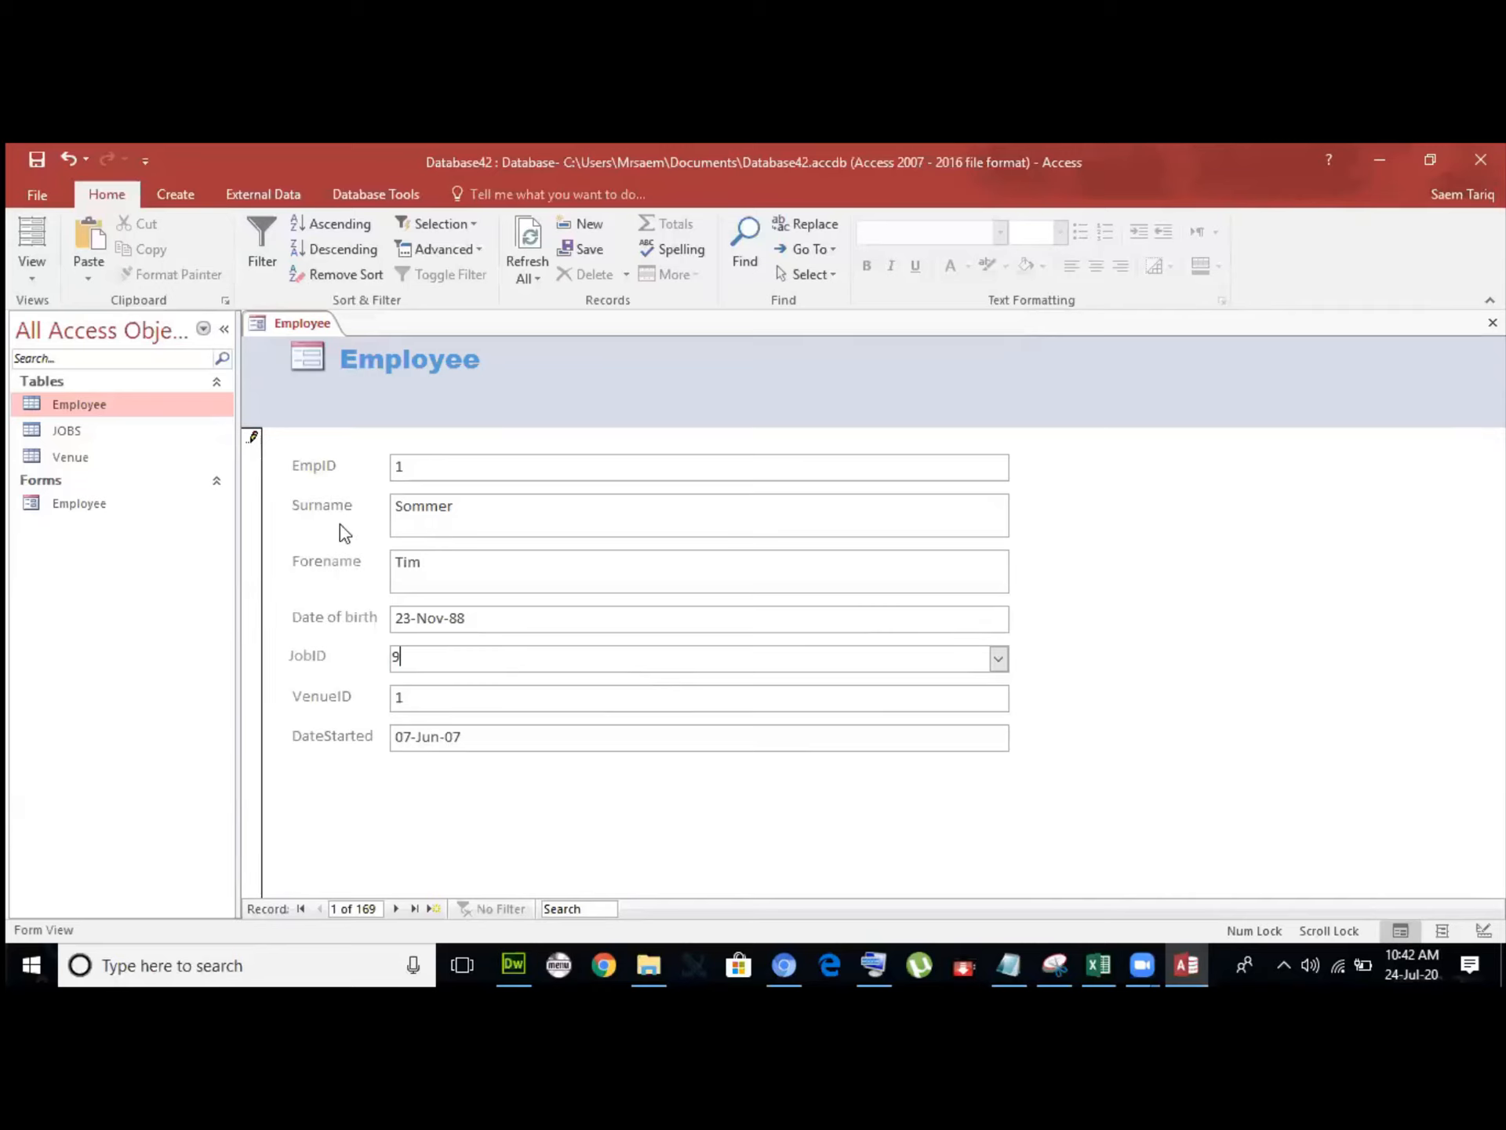
Open the Employee table and look through the JObId column of its records.
double_click(130, 403)
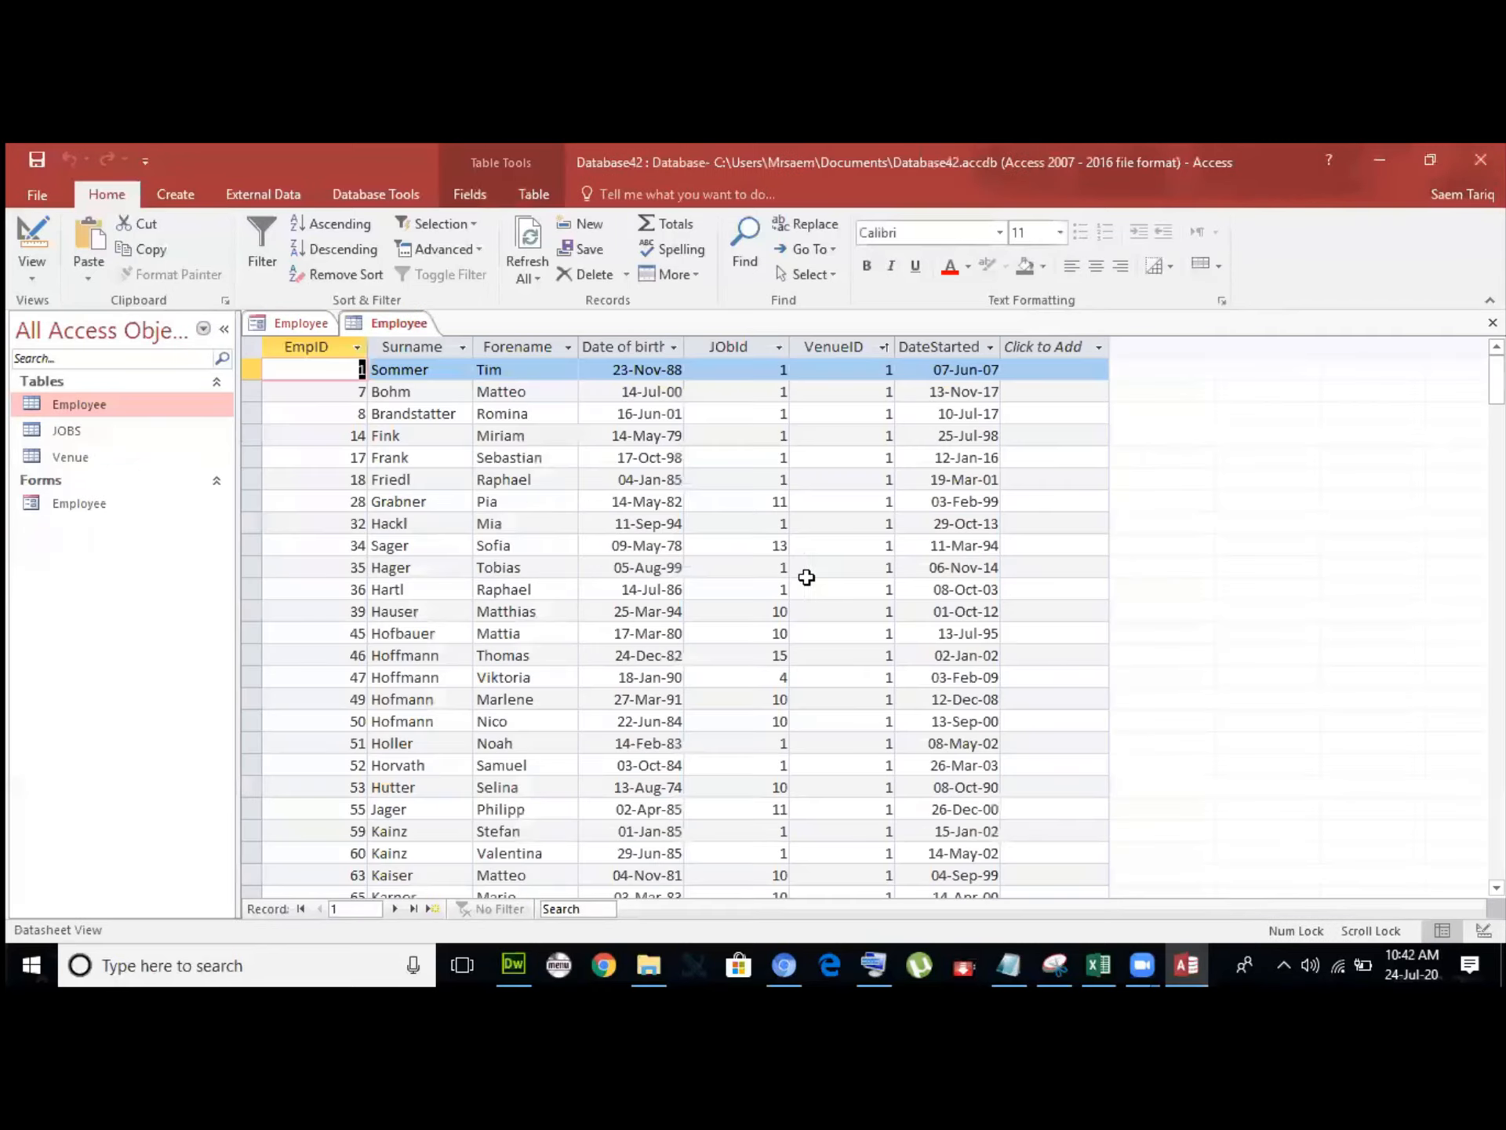
scroll(840, 580, "down", 7)
scroll(843, 593, "down", 20)
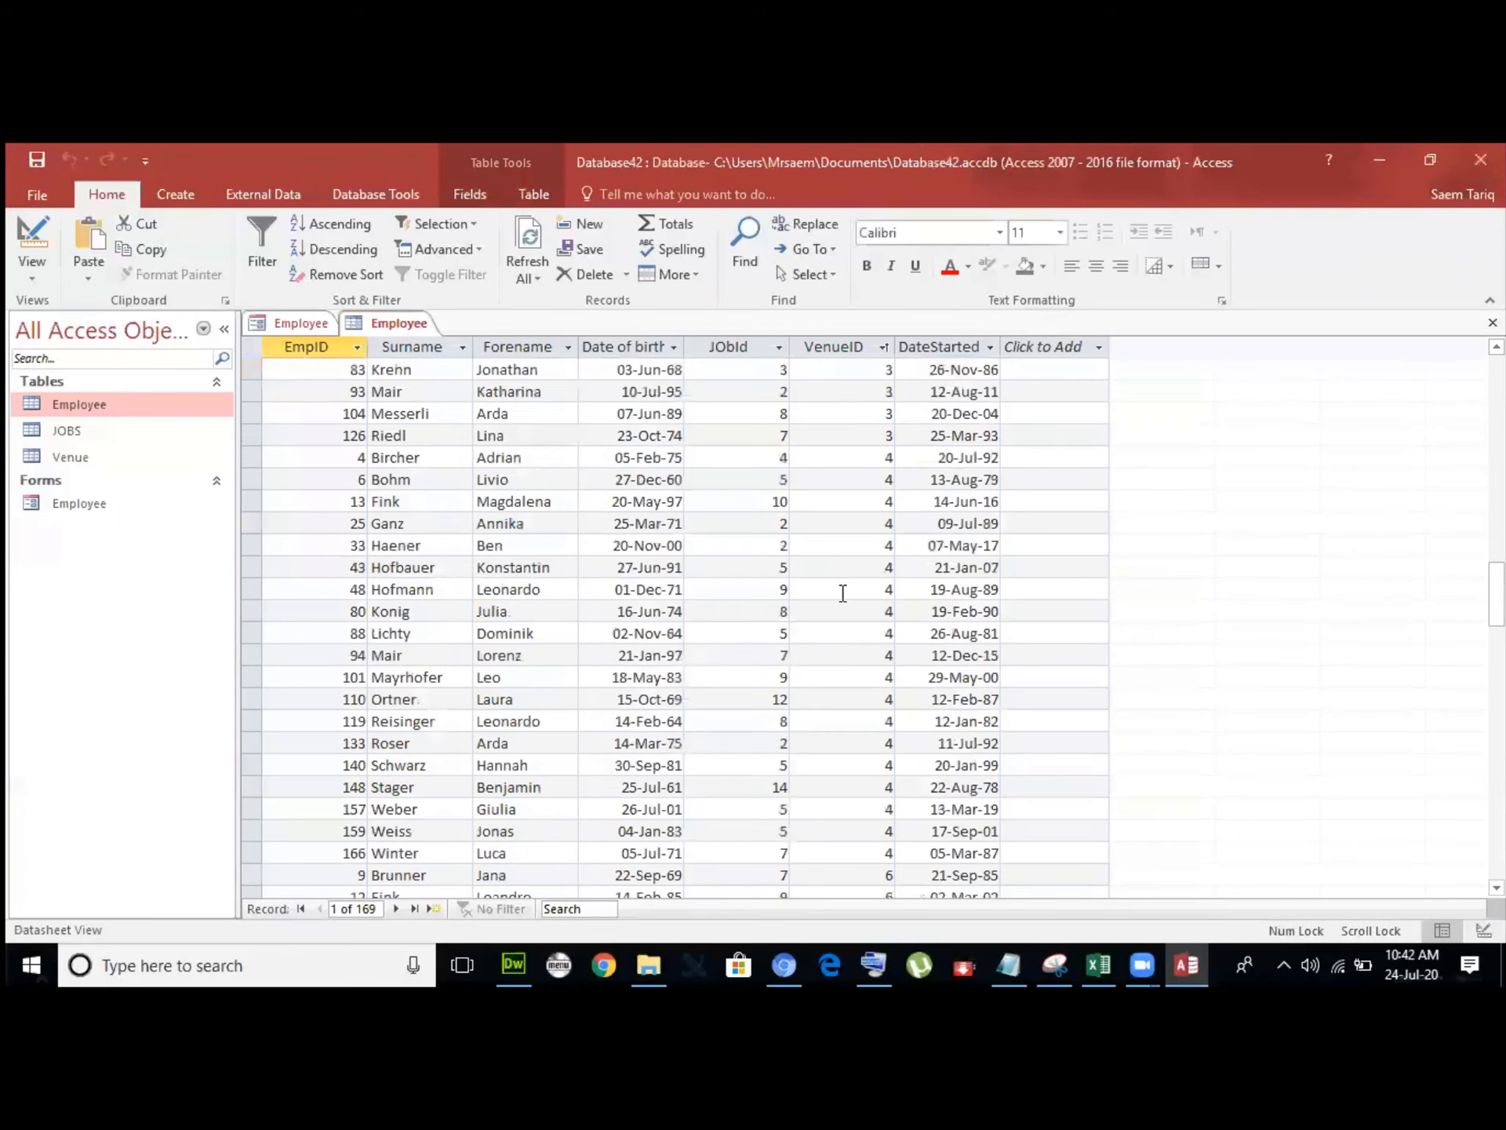
scroll(843, 593, "up", 6)
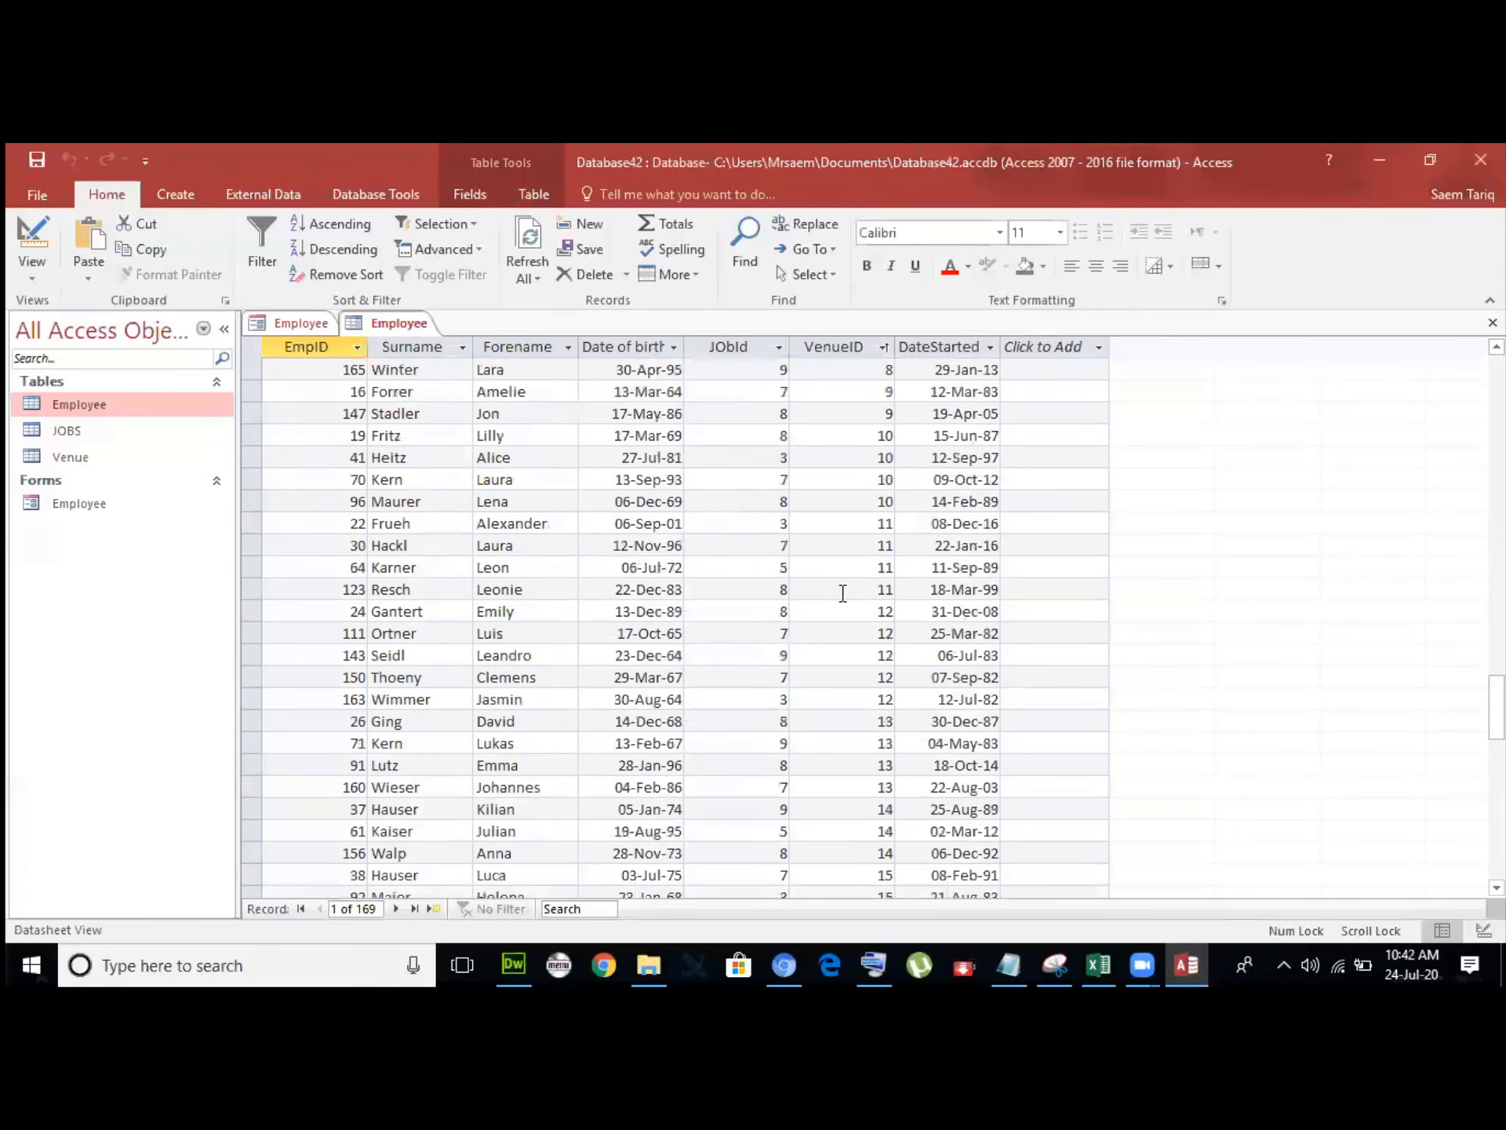
scroll(842, 593, "up", 20)
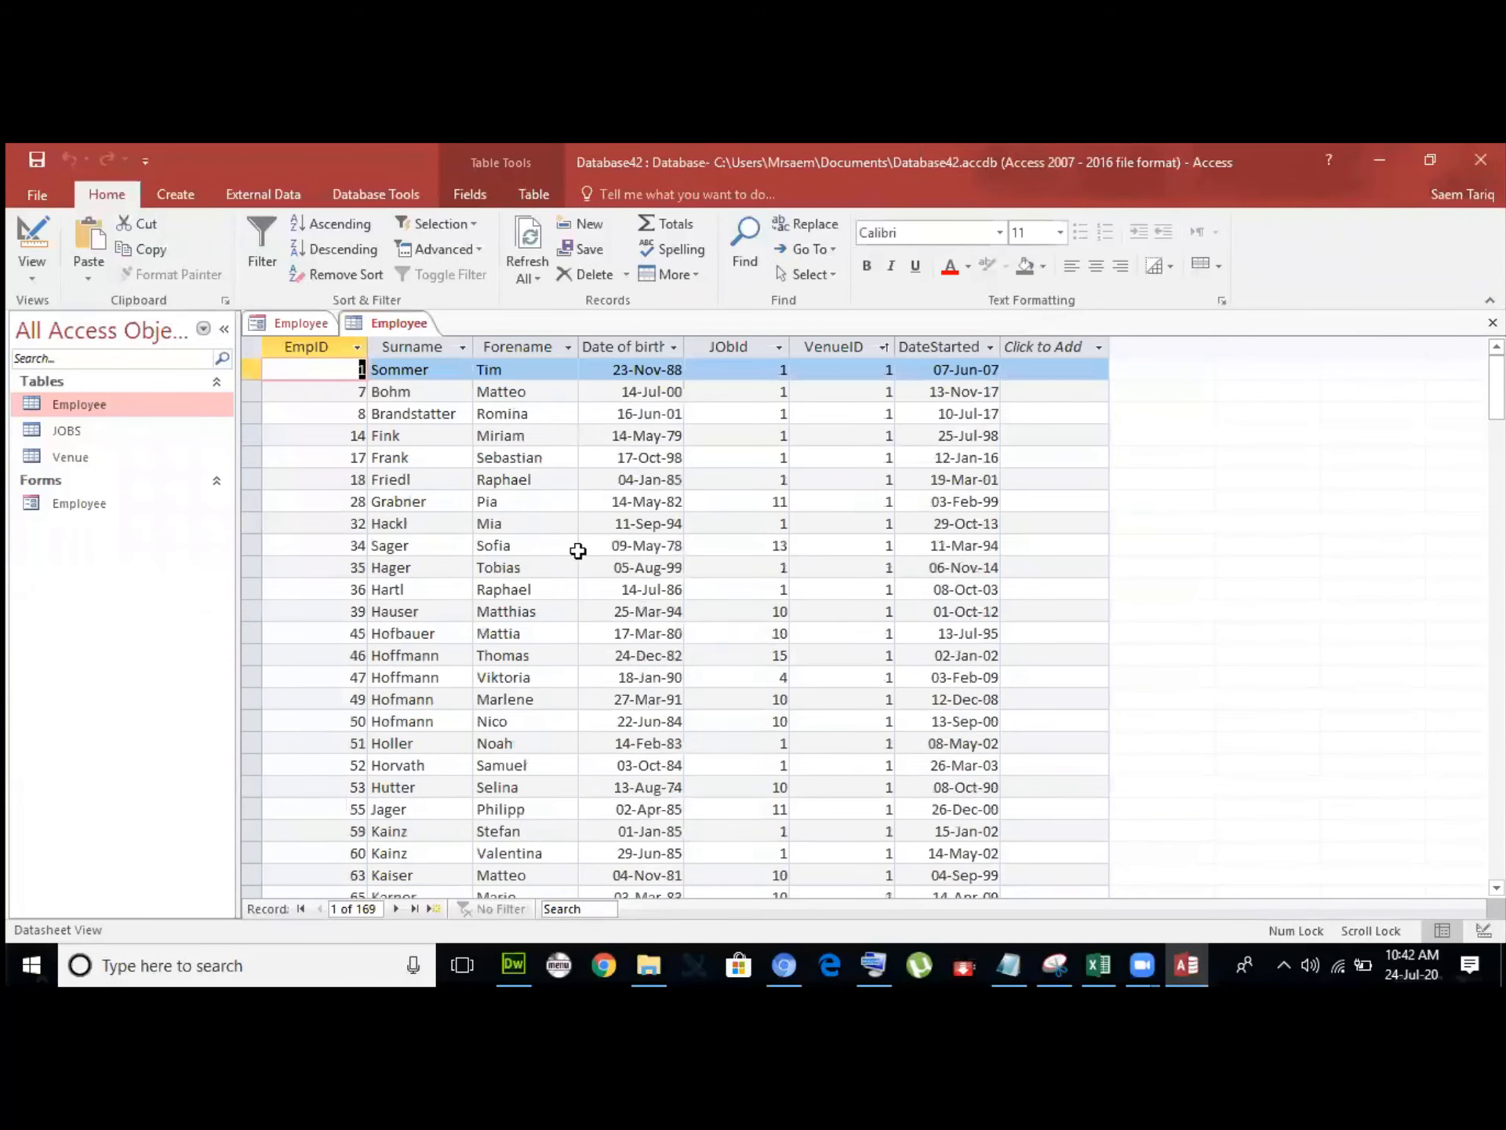
Return the Employee form to Design View, hide its property sheet, and close the form without saving the design changes.
left_click(35, 276)
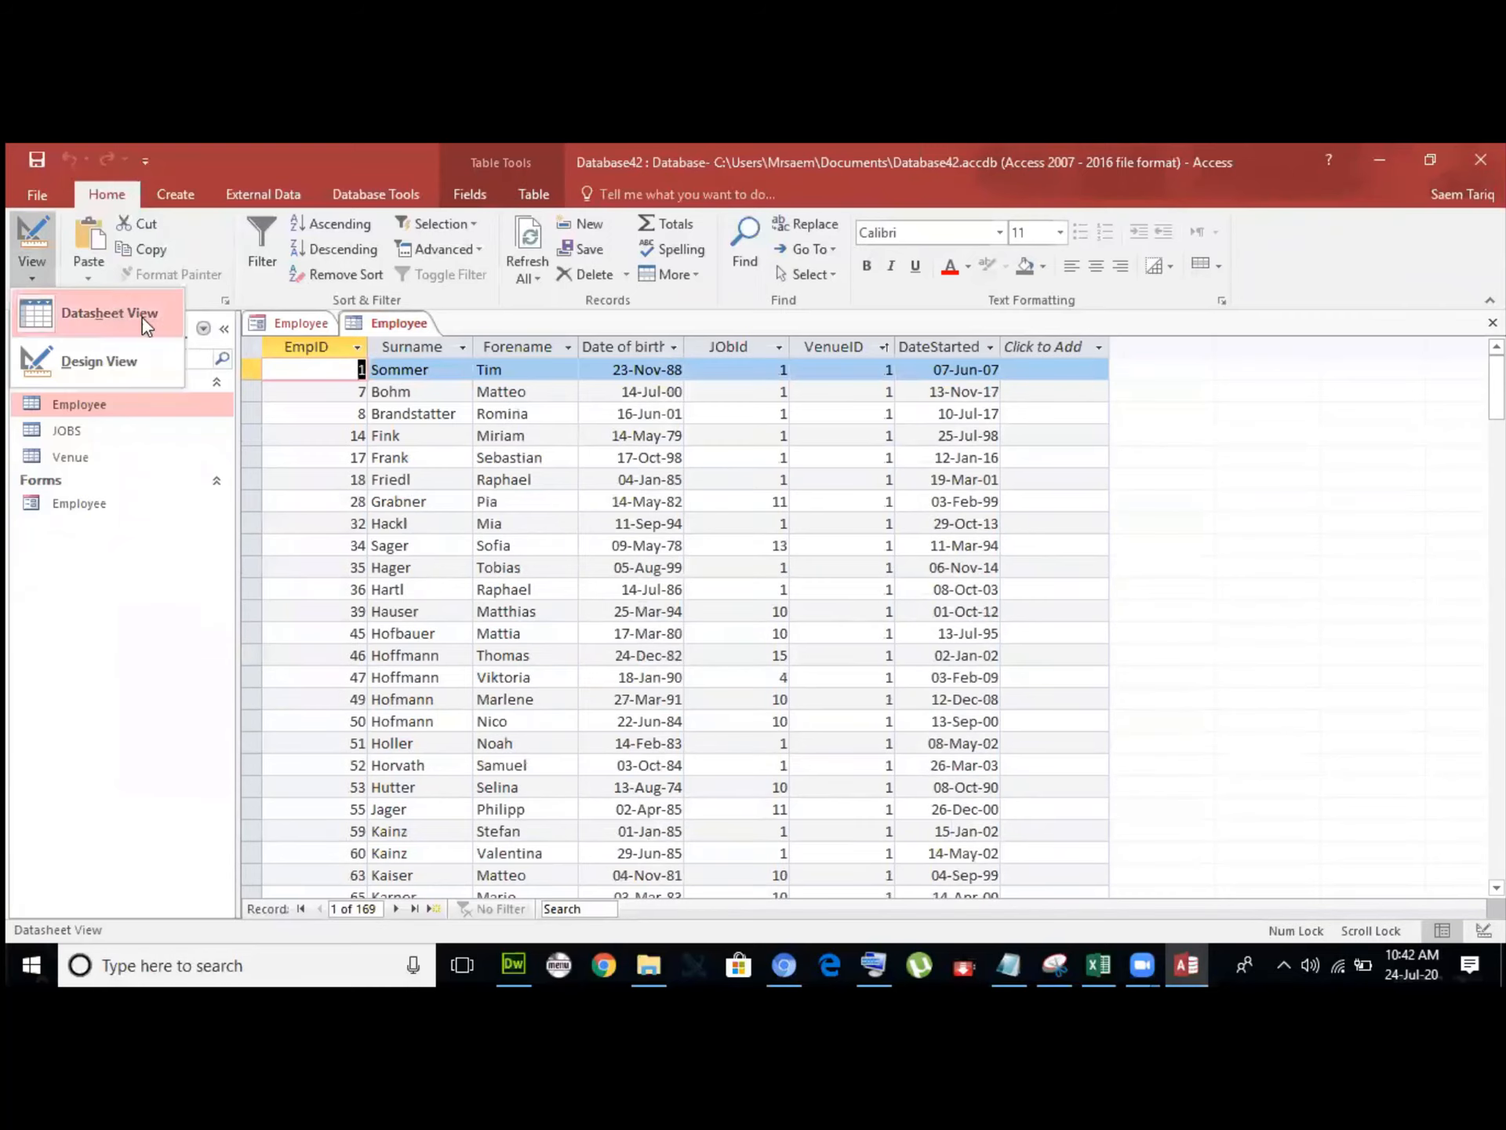
left_click(280, 323)
left_click(32, 273)
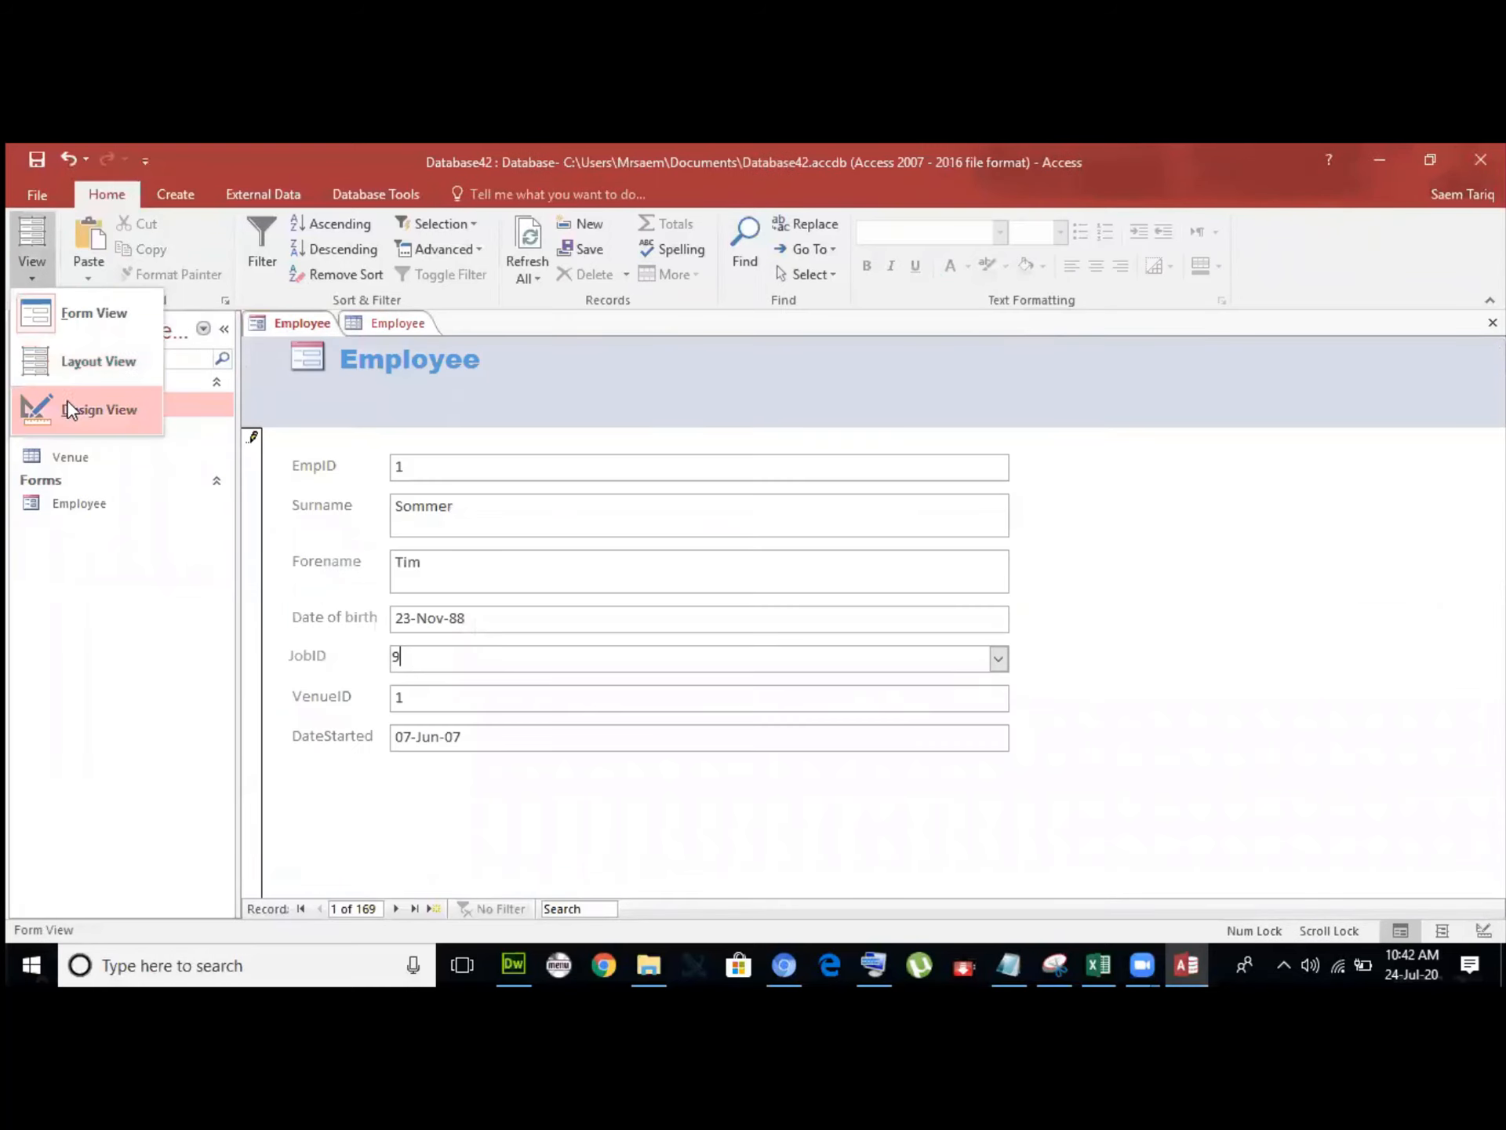
left_click(67, 406)
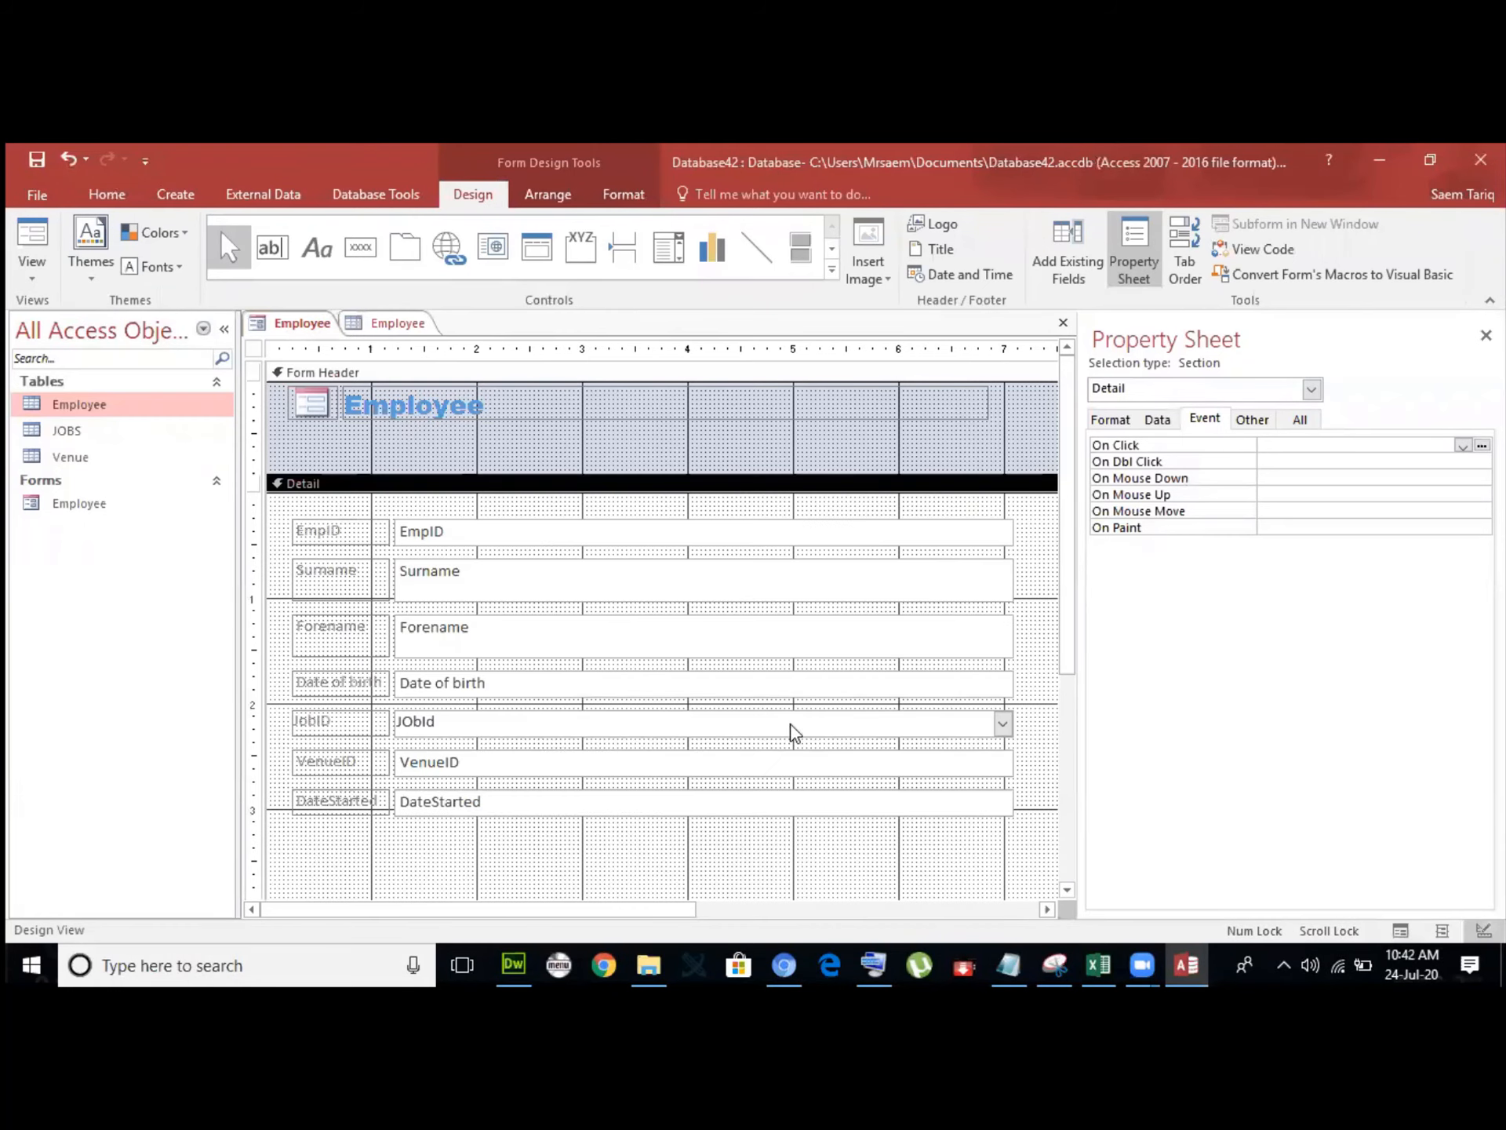
left_click(1485, 335)
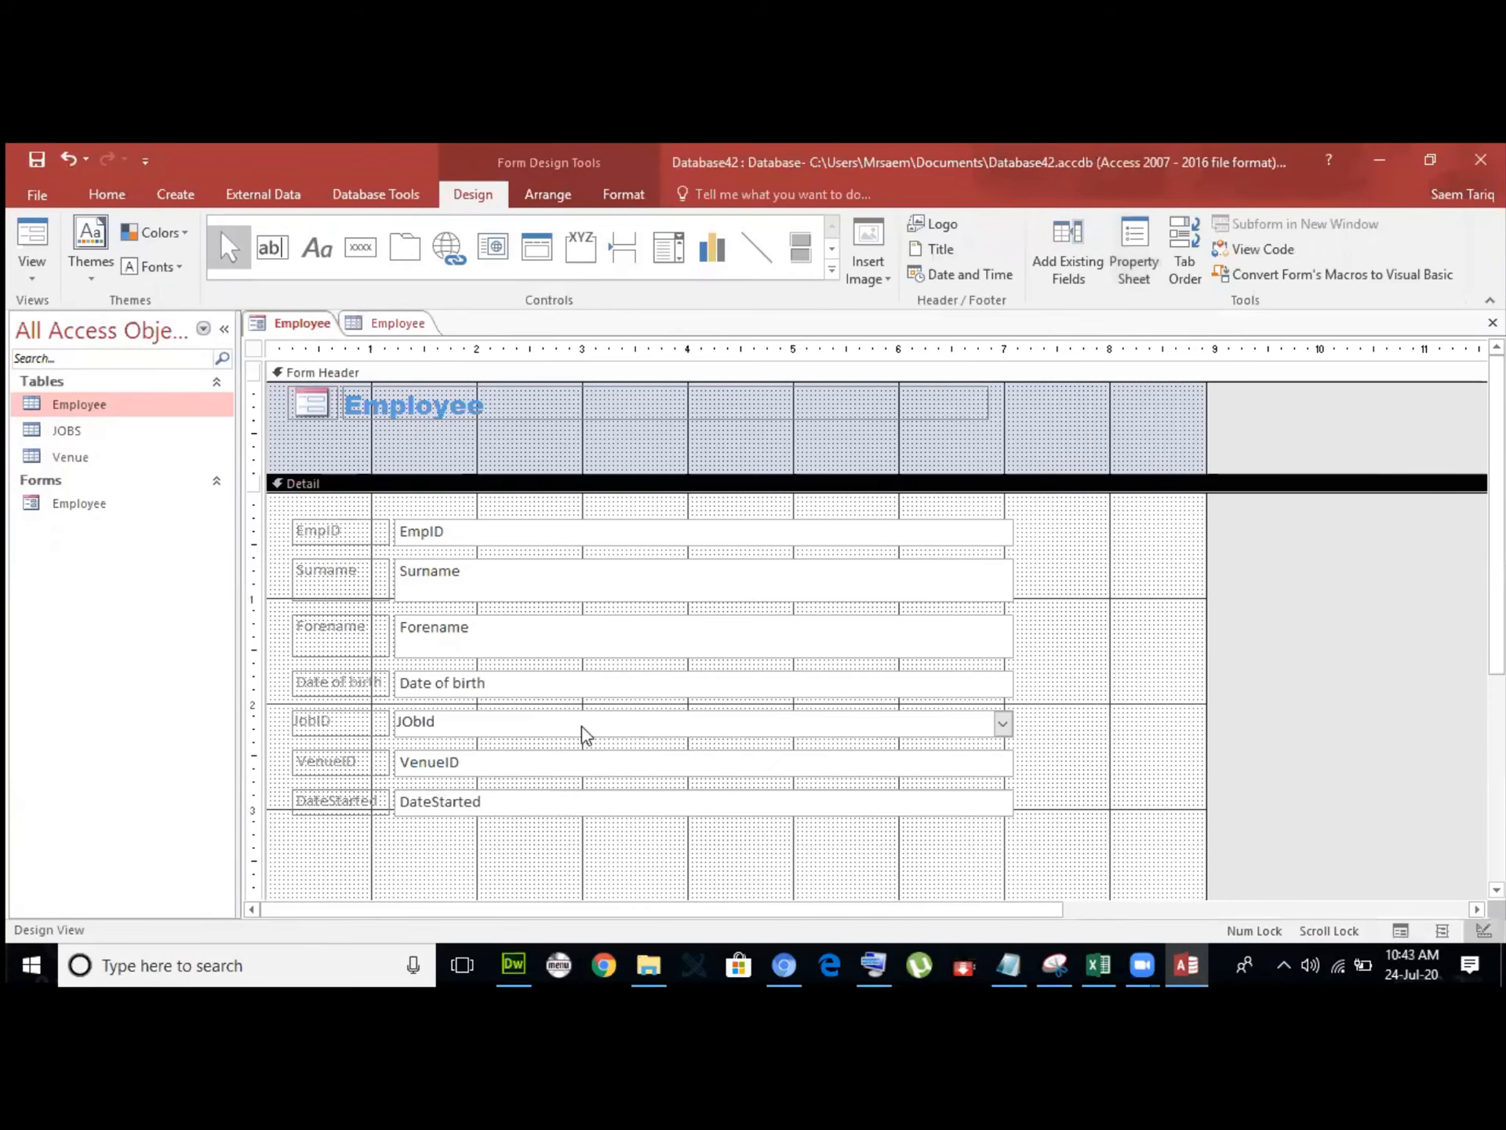
left_click(1492, 322)
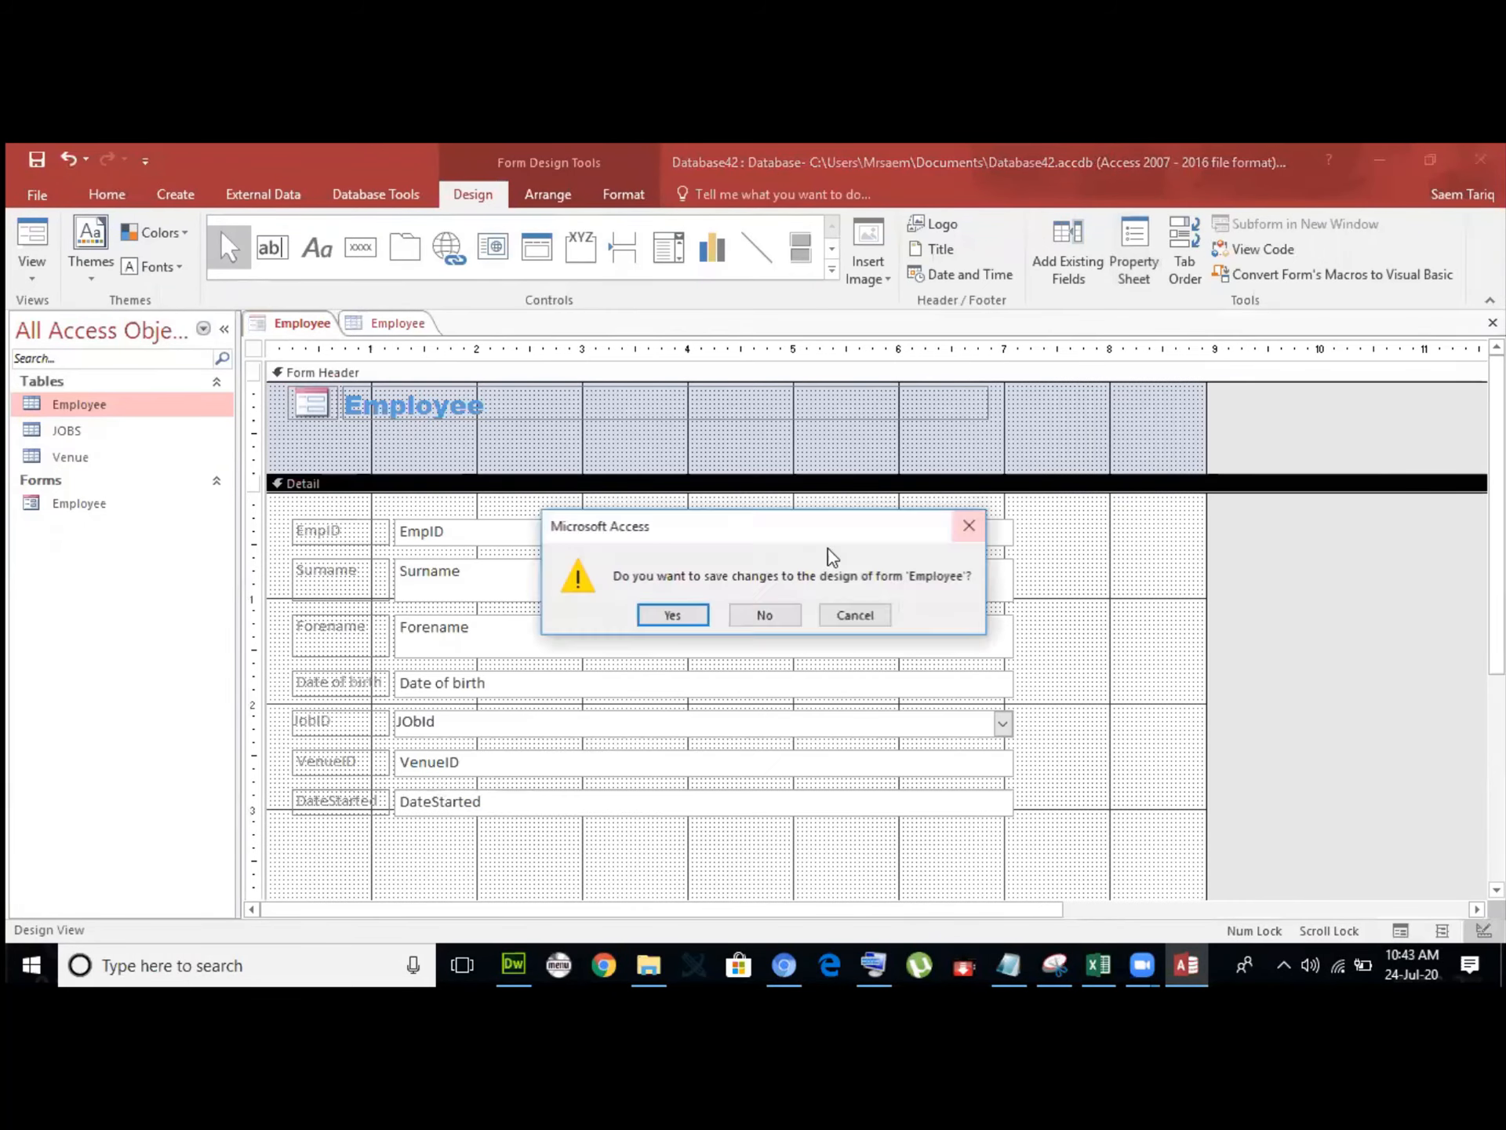
left_click(753, 614)
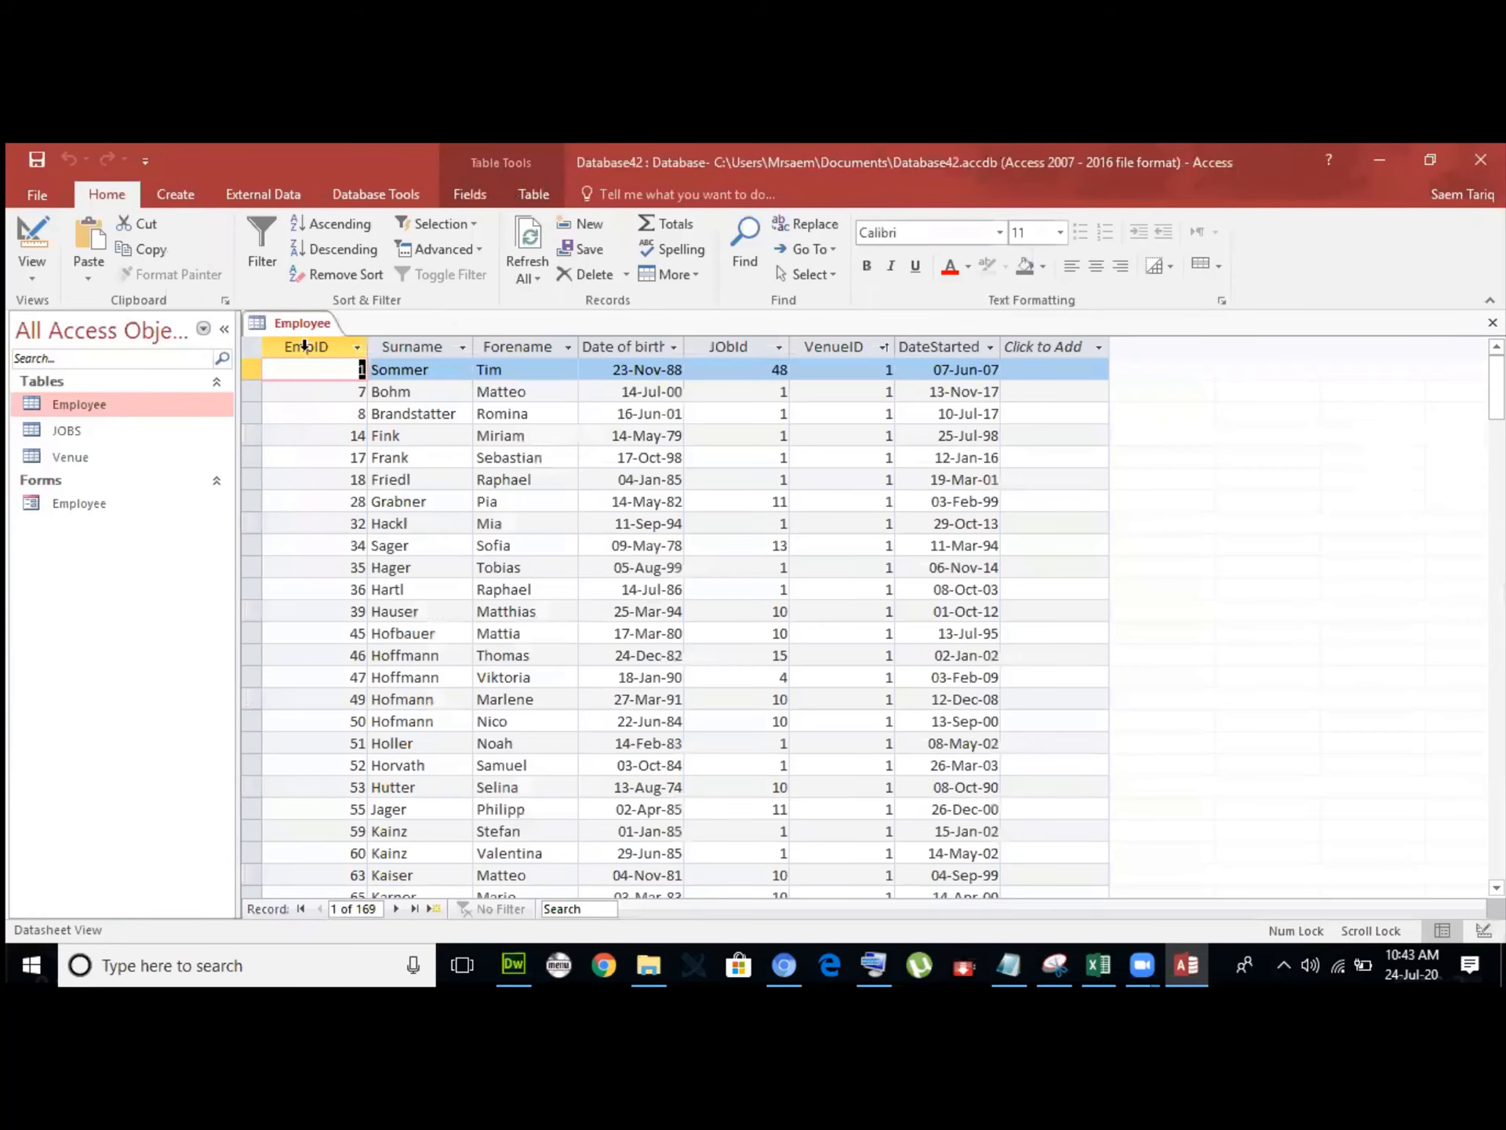
Create a new form from the Employee table and open it in Design View.
left_click(190, 196)
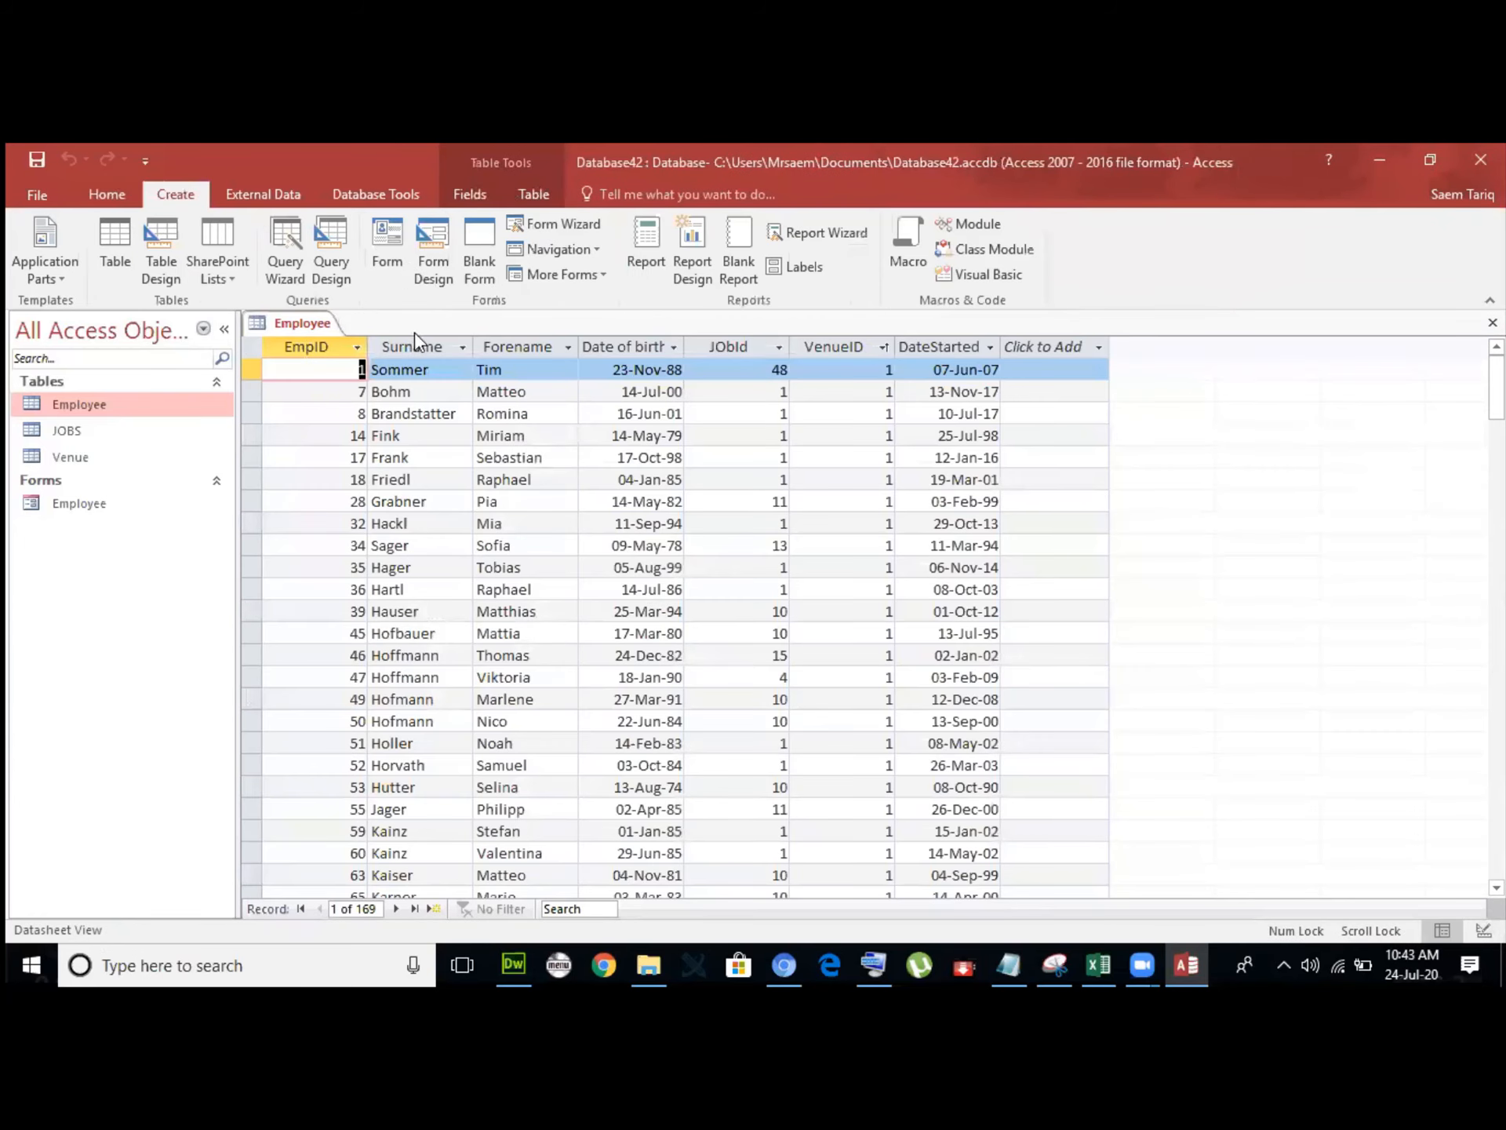
left_click(387, 249)
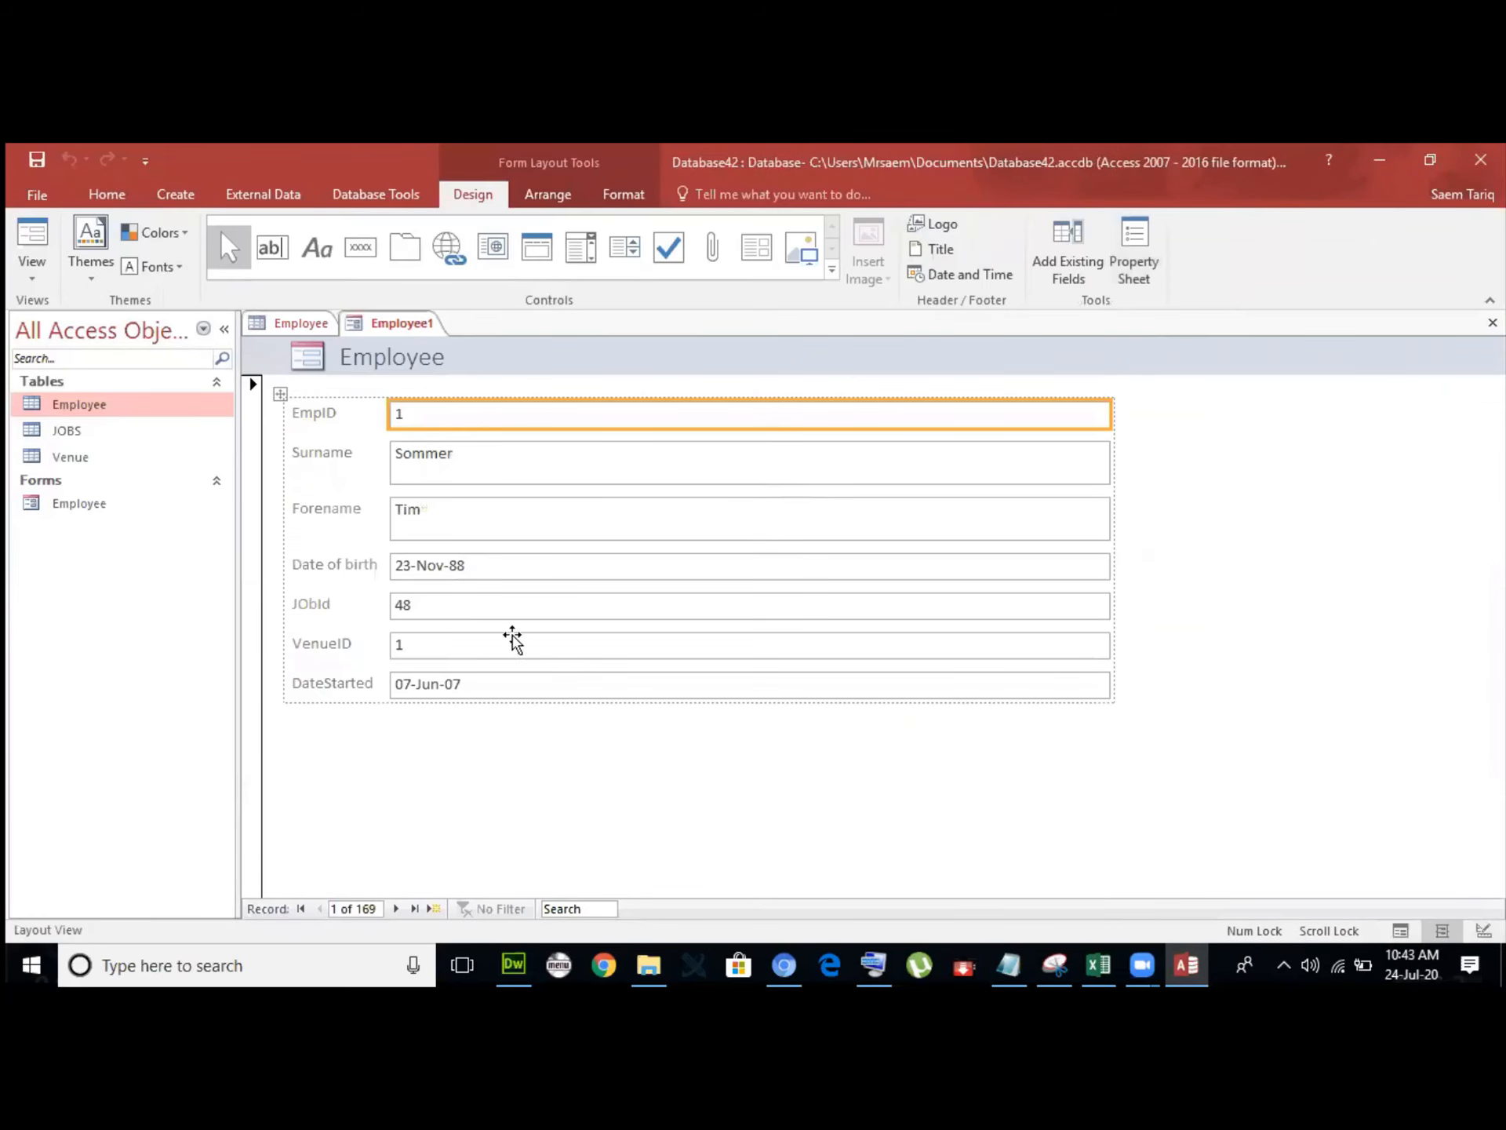
left_click(485, 612)
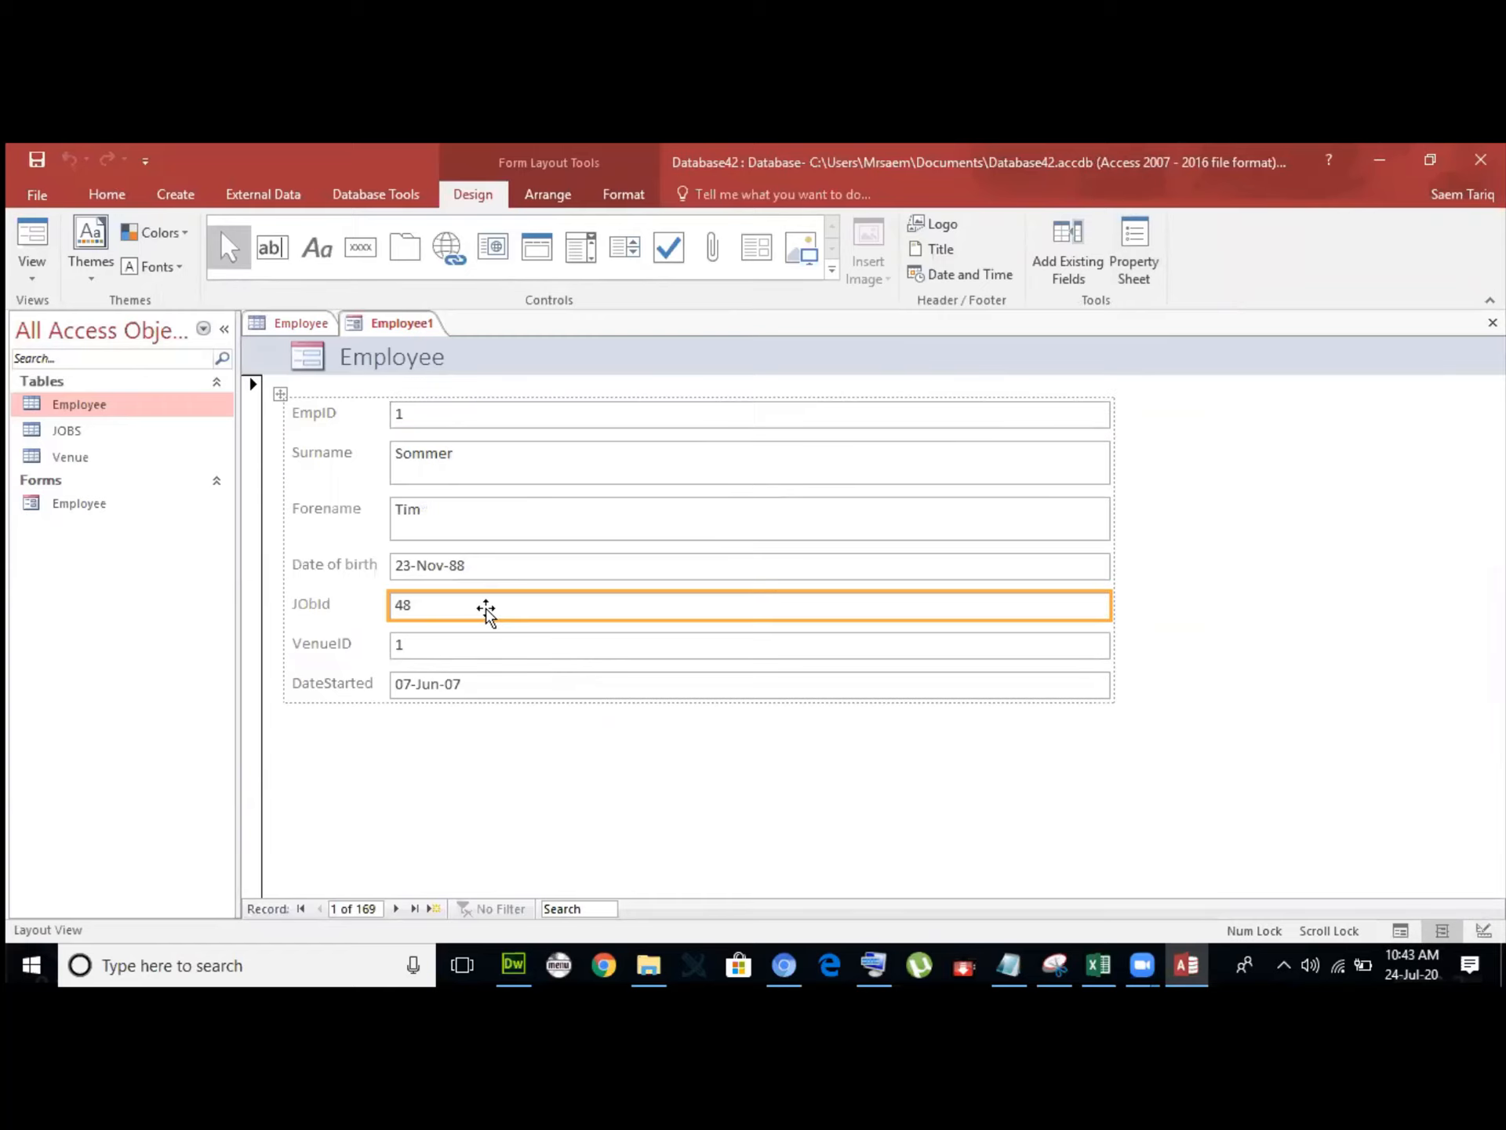
left_click(38, 276)
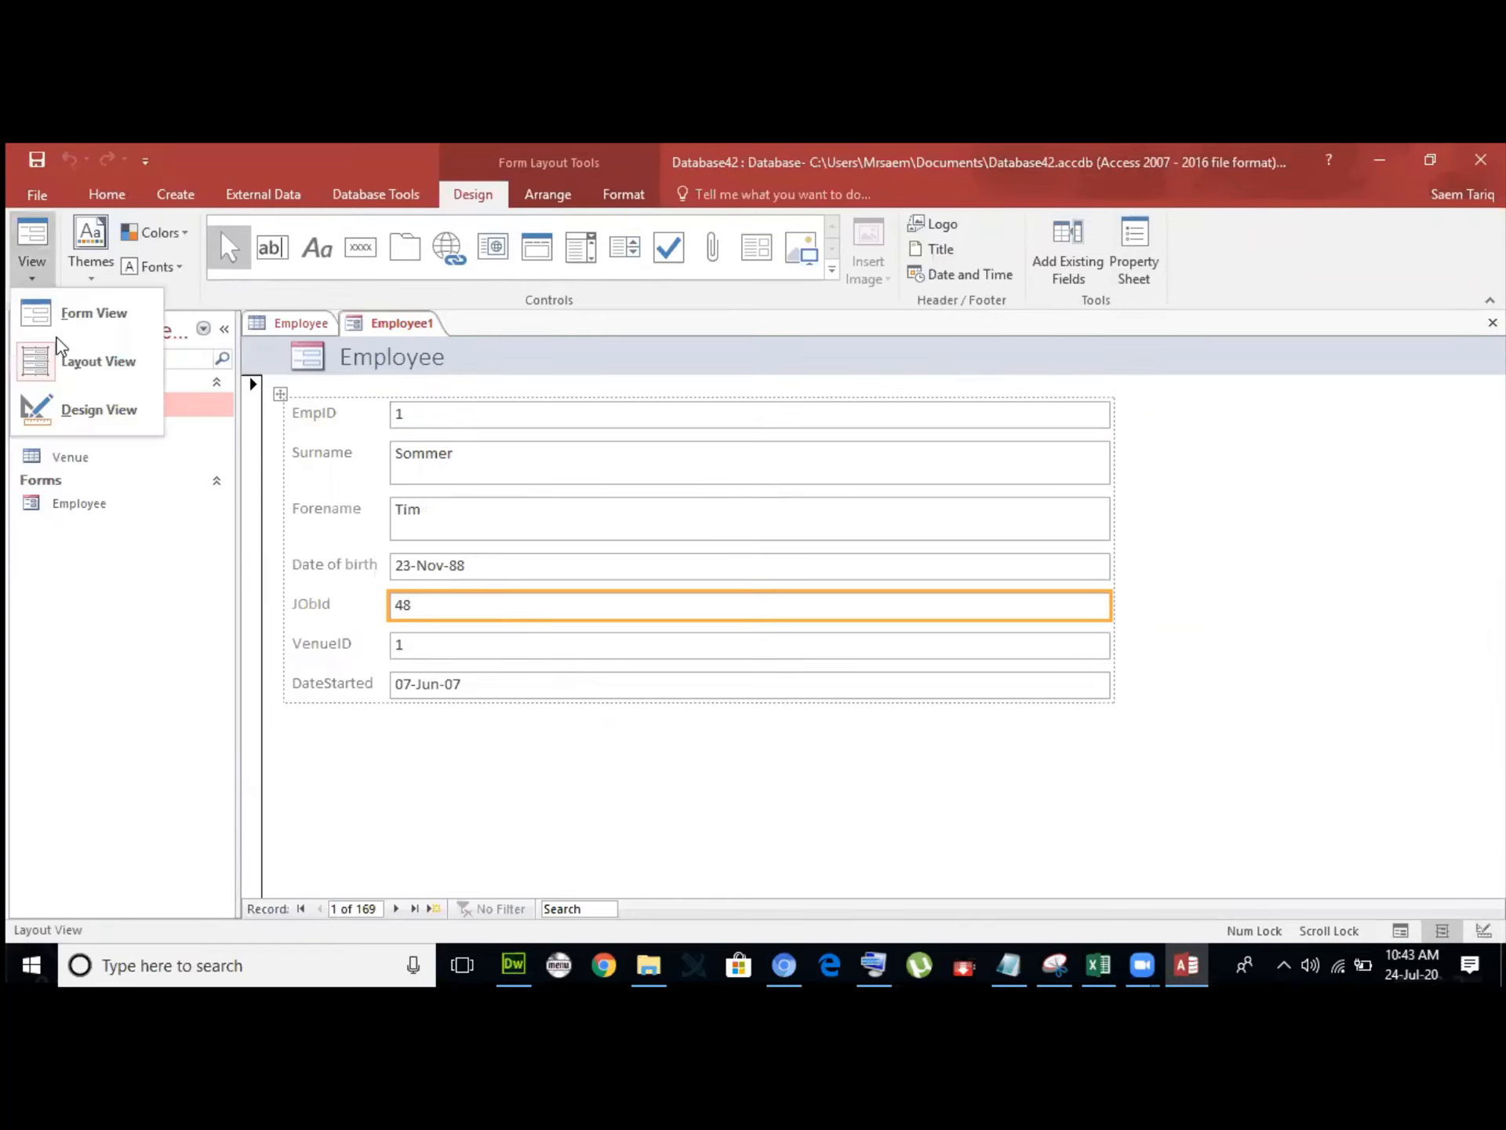
left_click(81, 409)
Check the new form in Form View, then delete the JObId text box and its label in Design View.
left_click(472, 672)
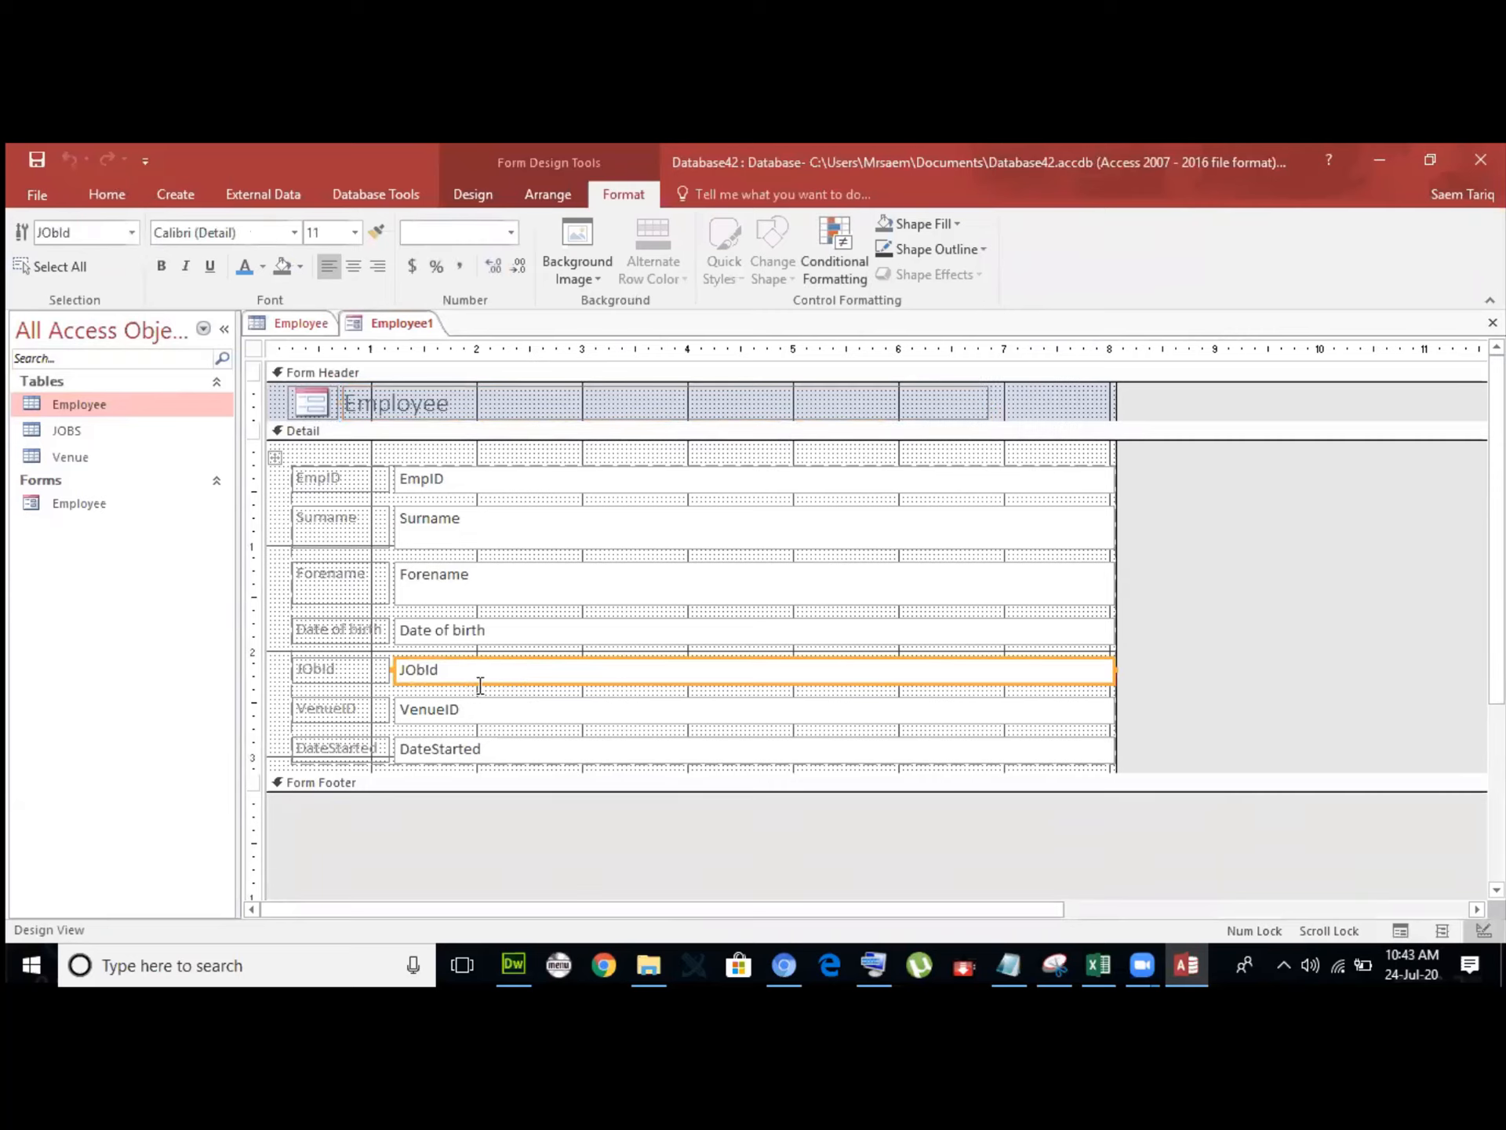
left_click(110, 192)
left_click(44, 269)
left_click(86, 312)
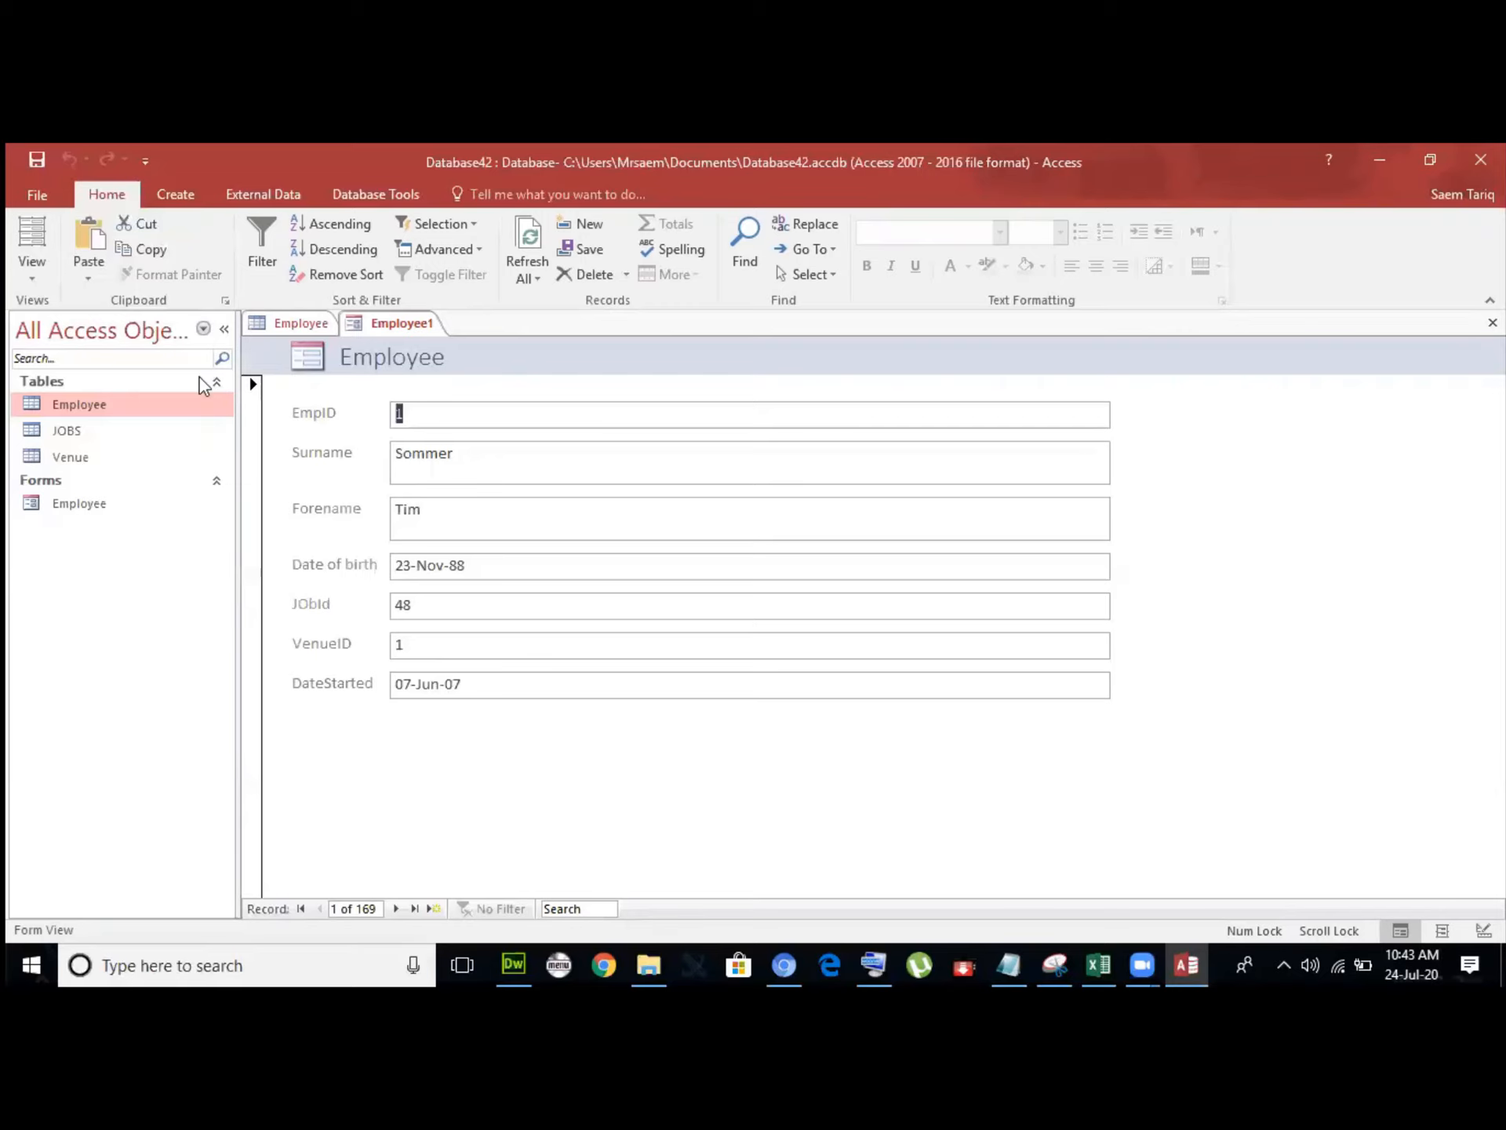
left_click(31, 275)
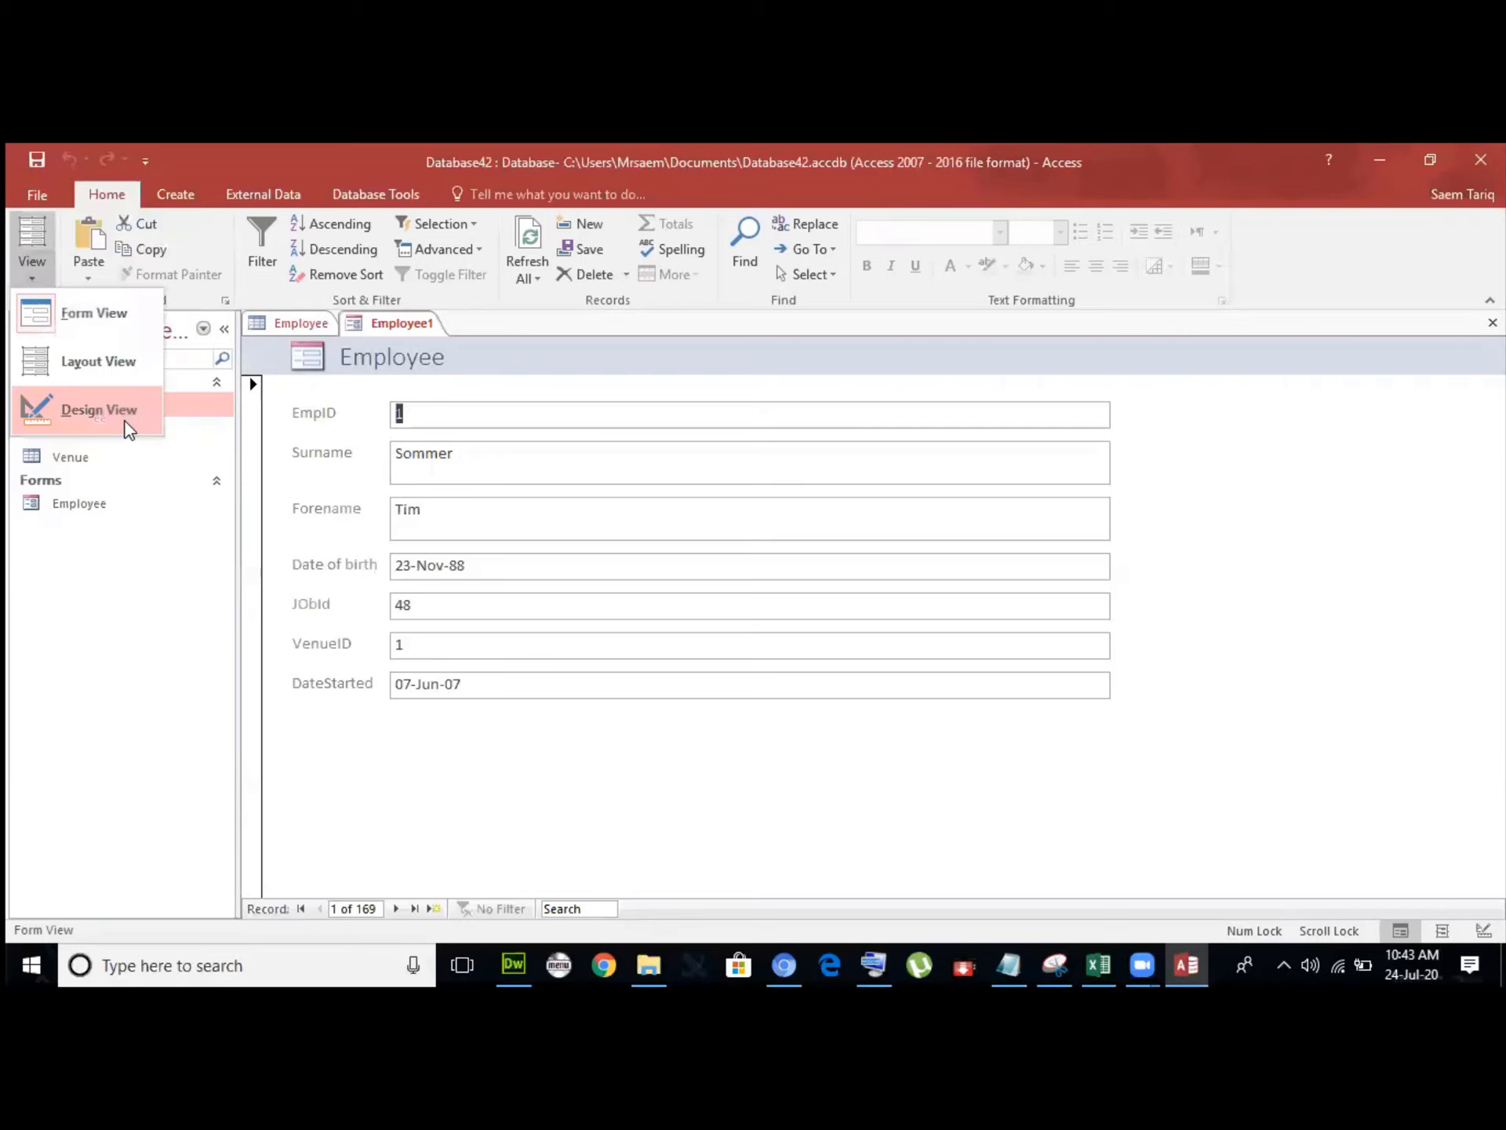
left_click(125, 424)
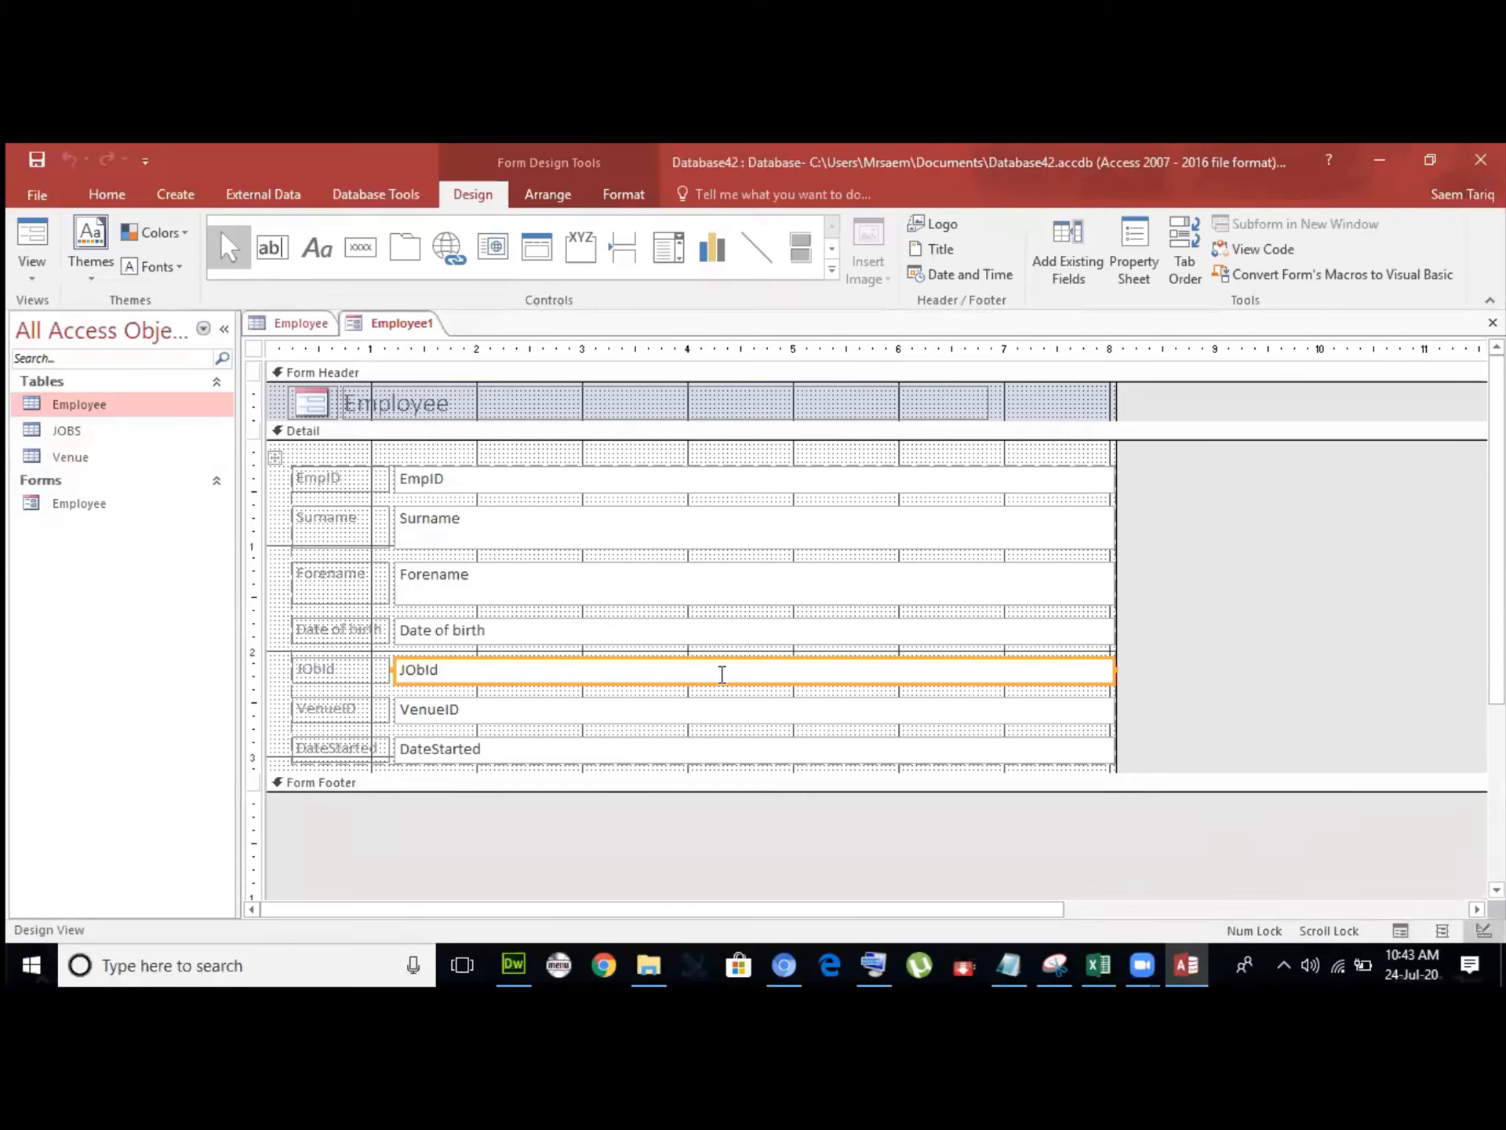
key("Delete")
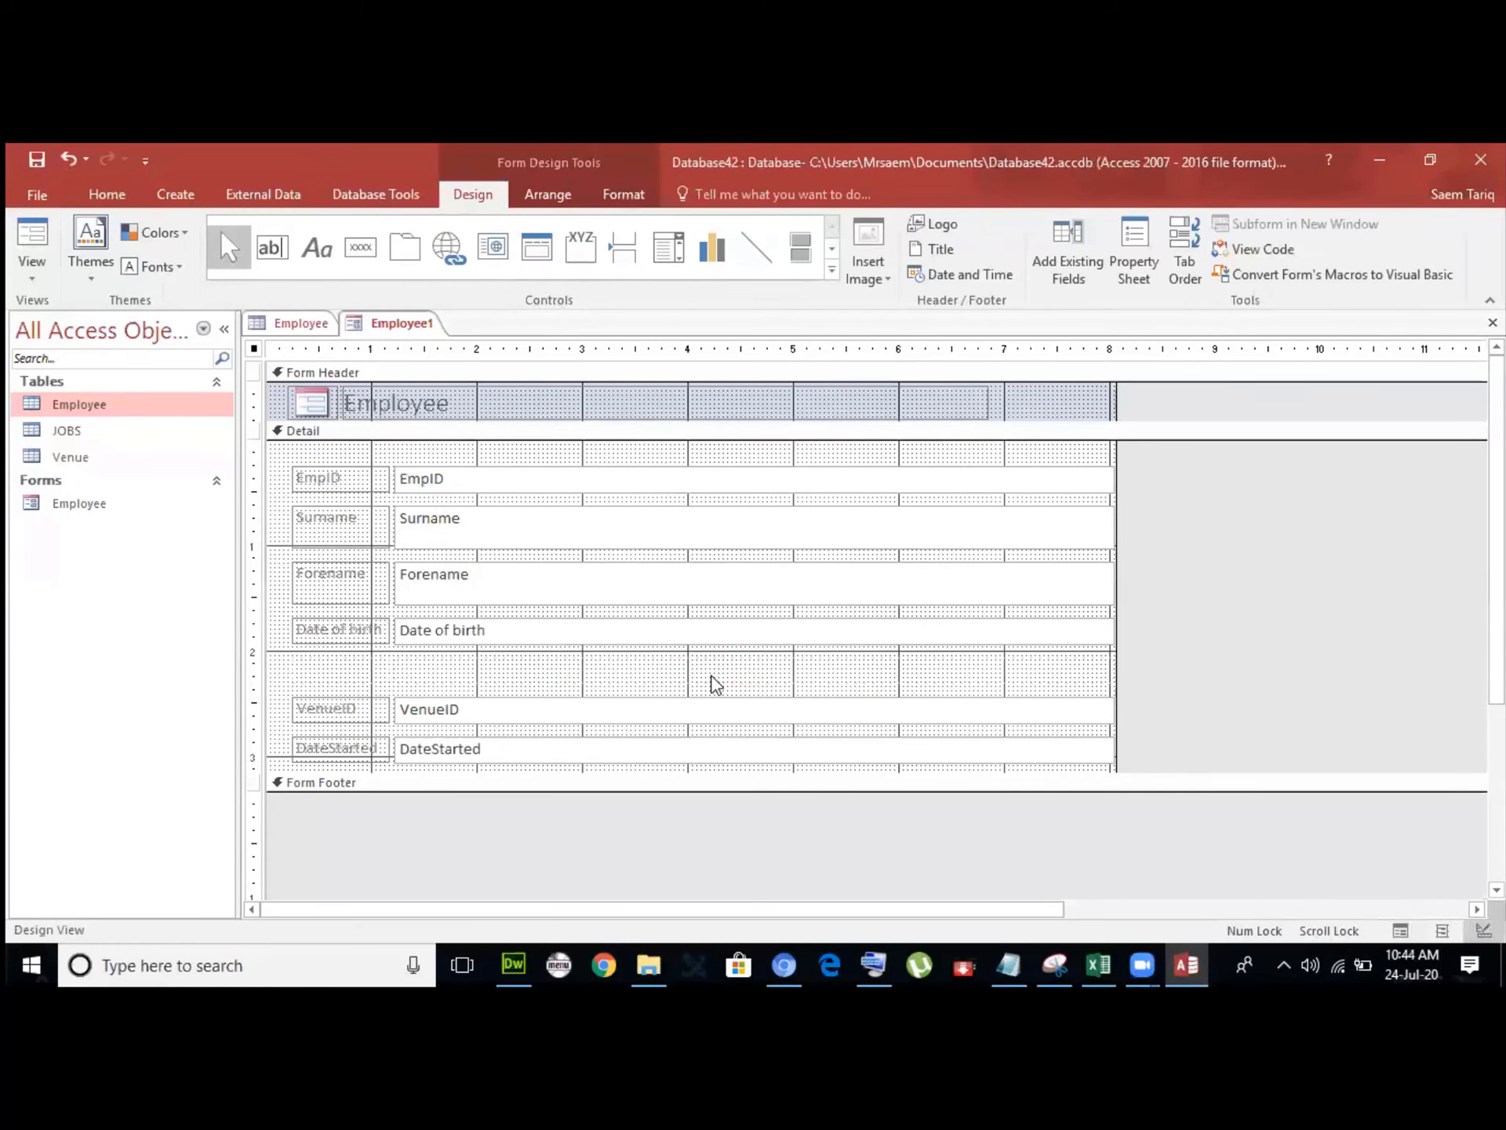
Draw a combo box in the gap between Date of birth and VenueID that gets its values from another table or query.
left_click(673, 259)
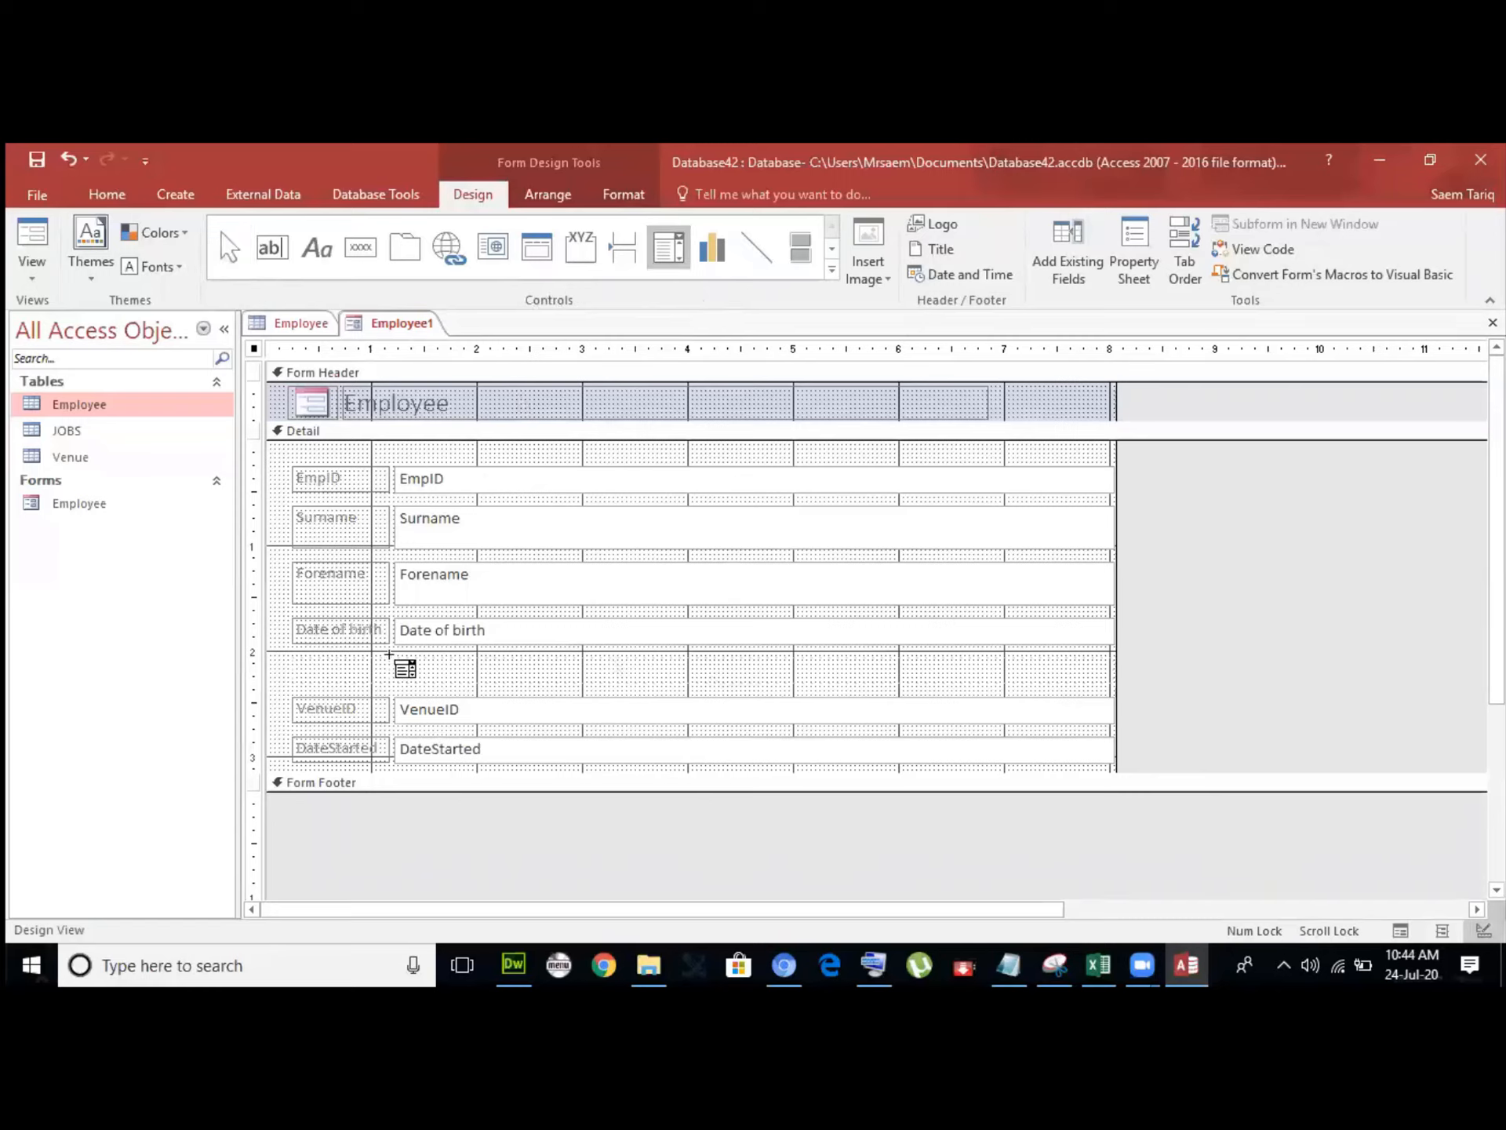
left_click_drag(389, 653, 659, 679)
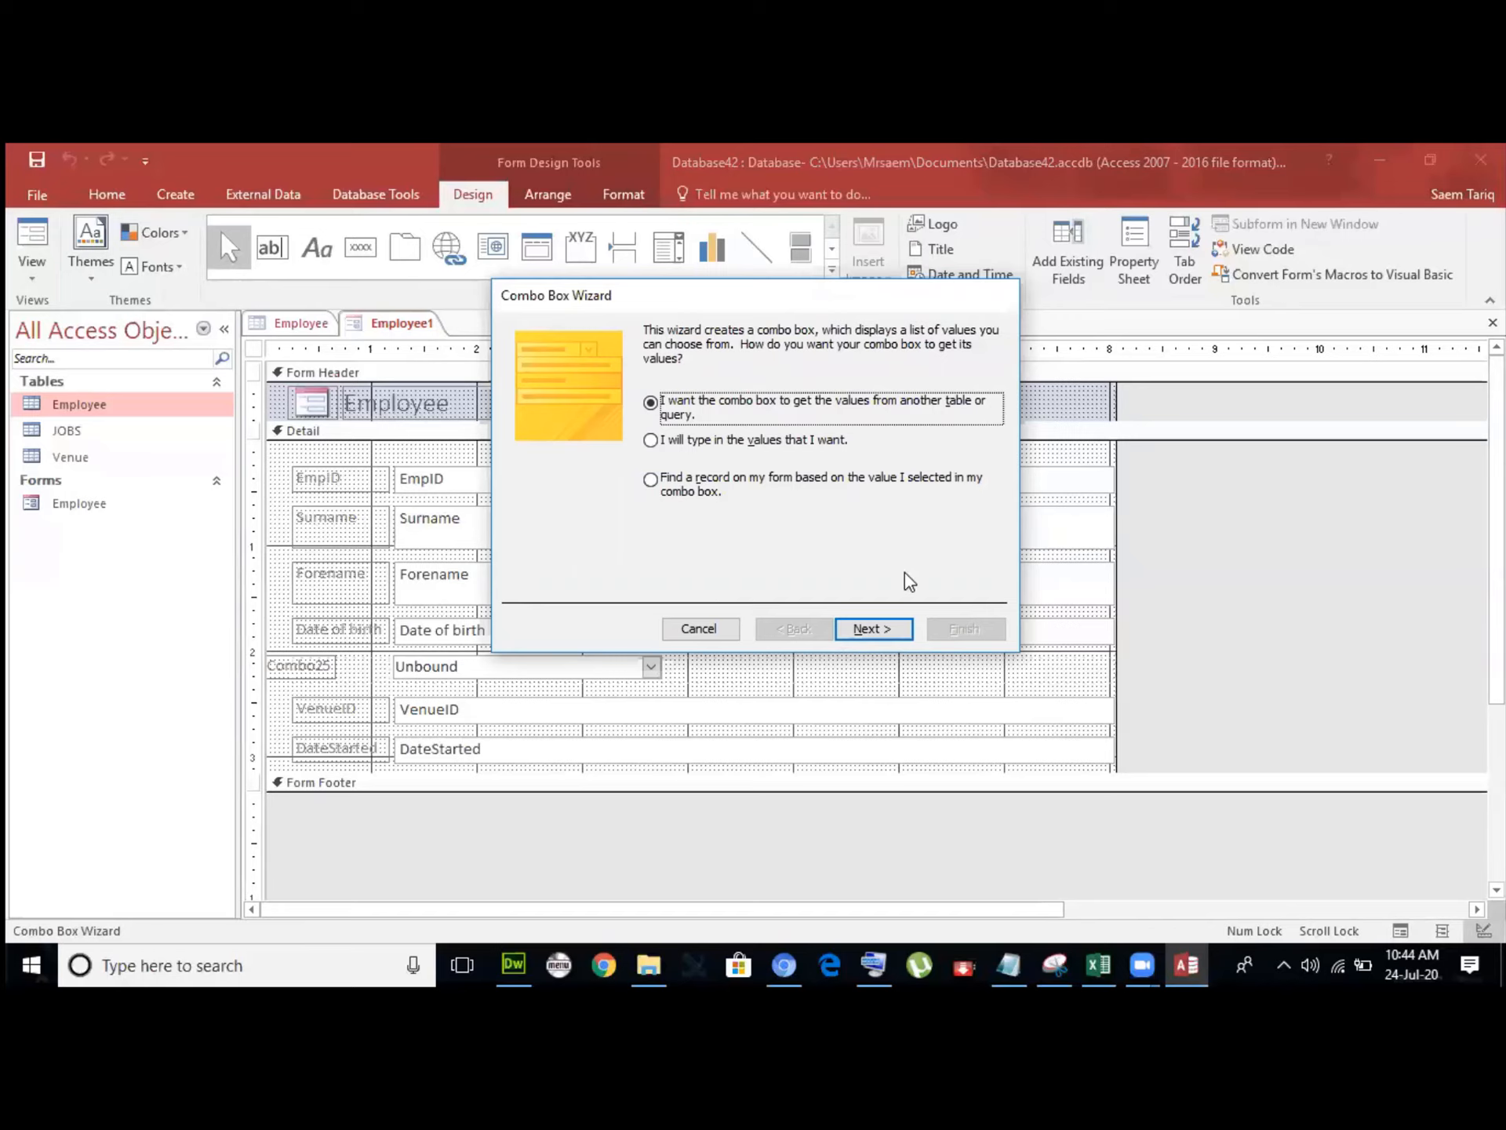
left_click(878, 636)
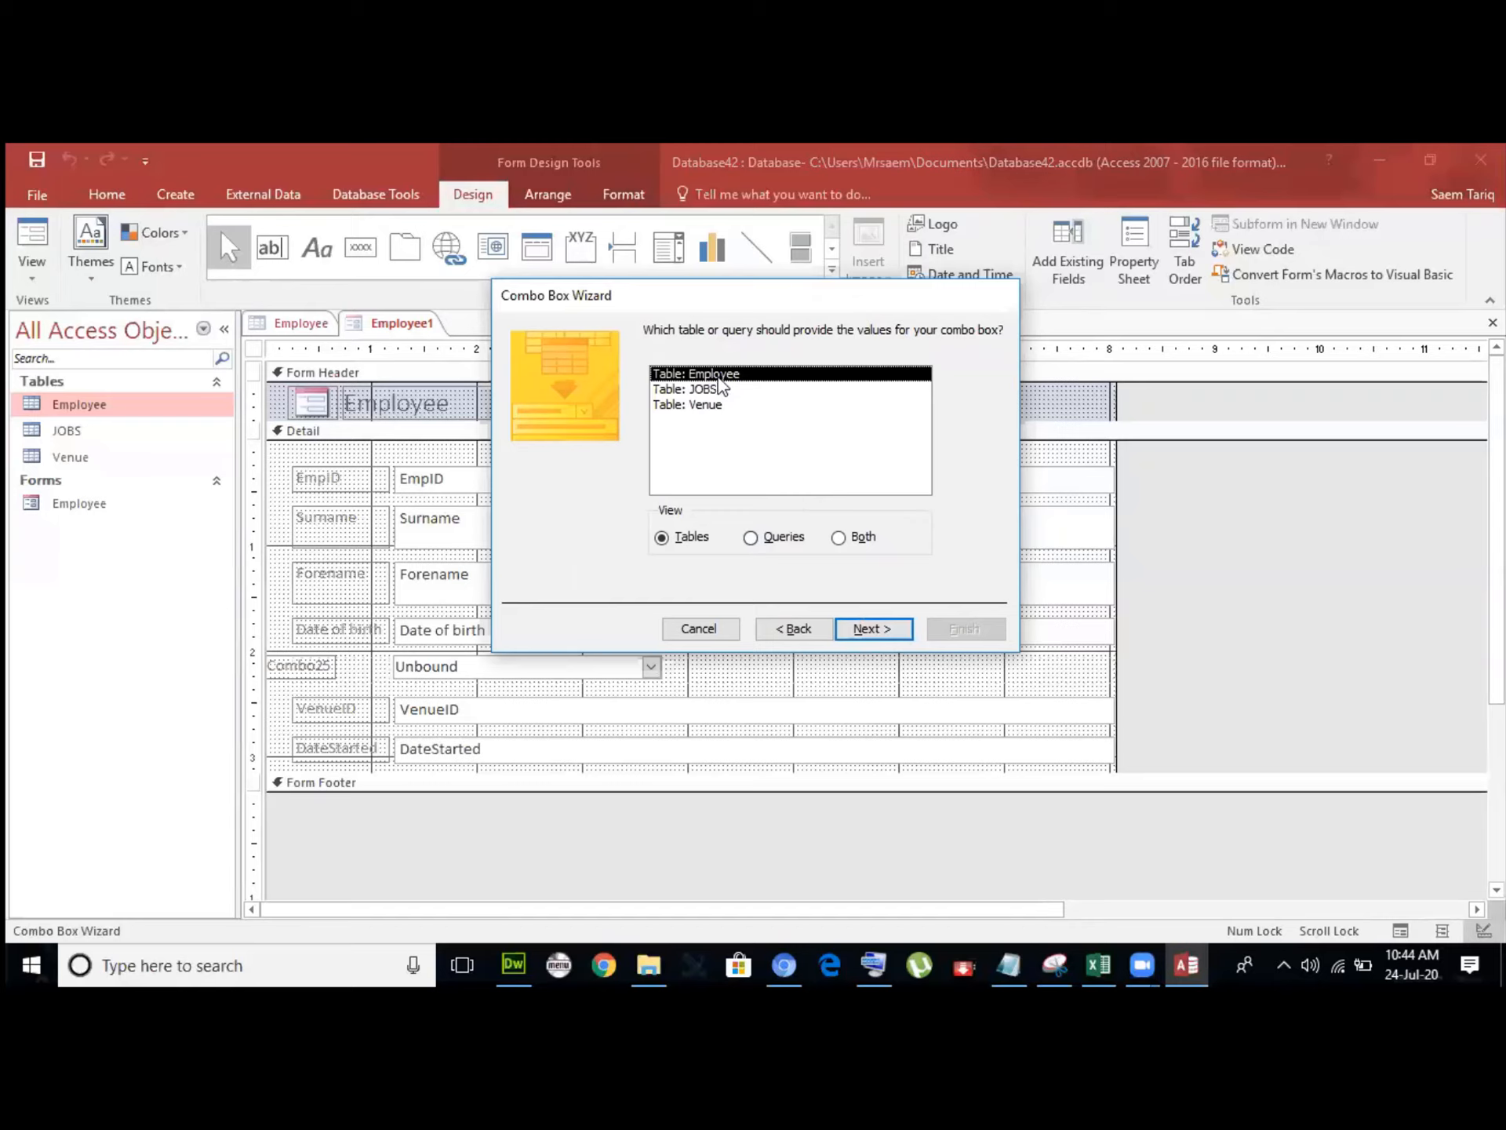
Use the Employee table as the combo box's source and add its JObId field to the selected fields.
left_click(897, 624)
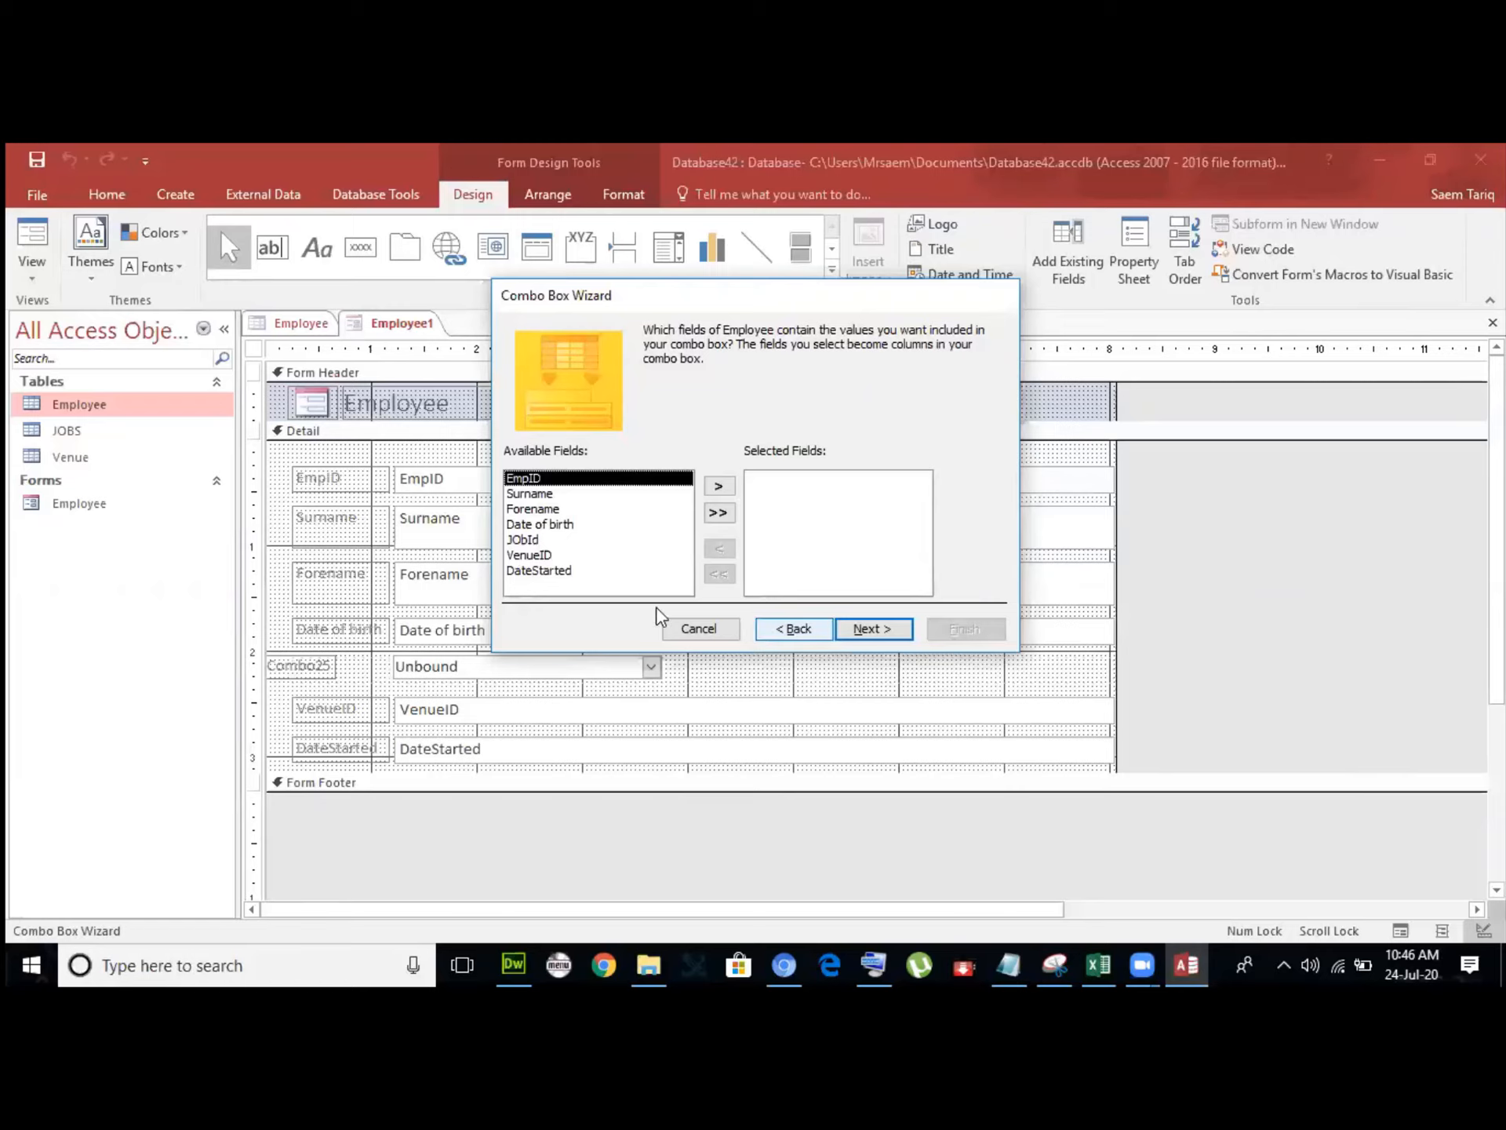
left_click(790, 631)
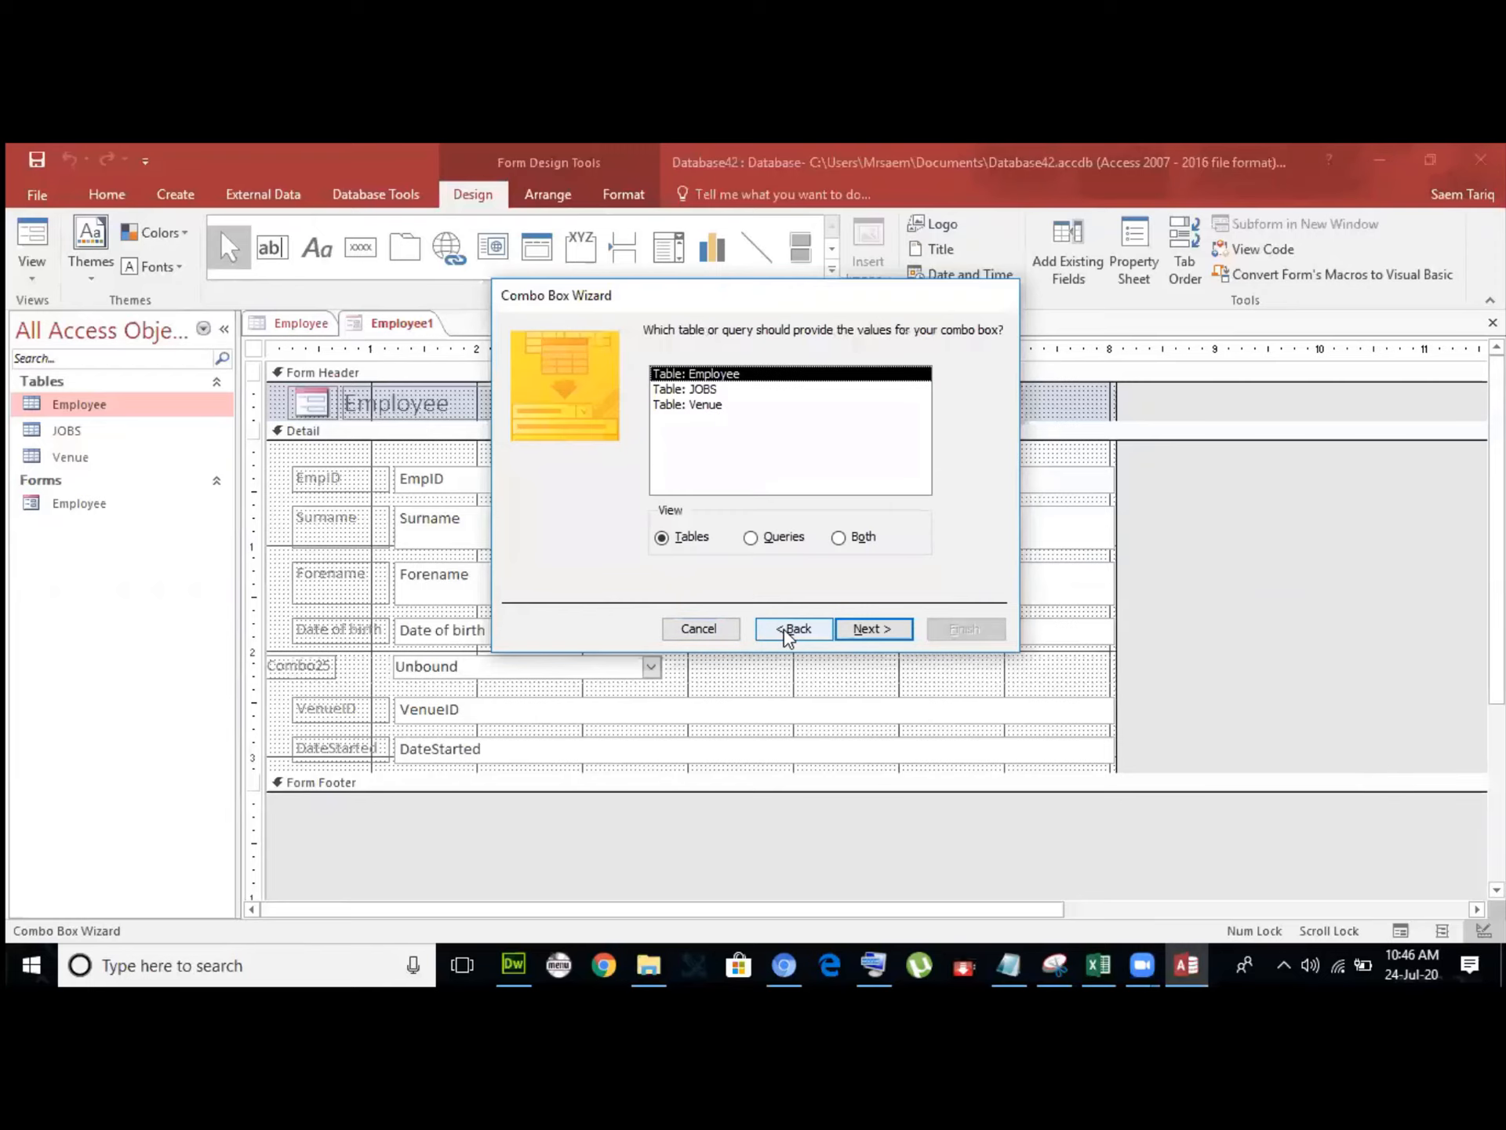
left_click(872, 631)
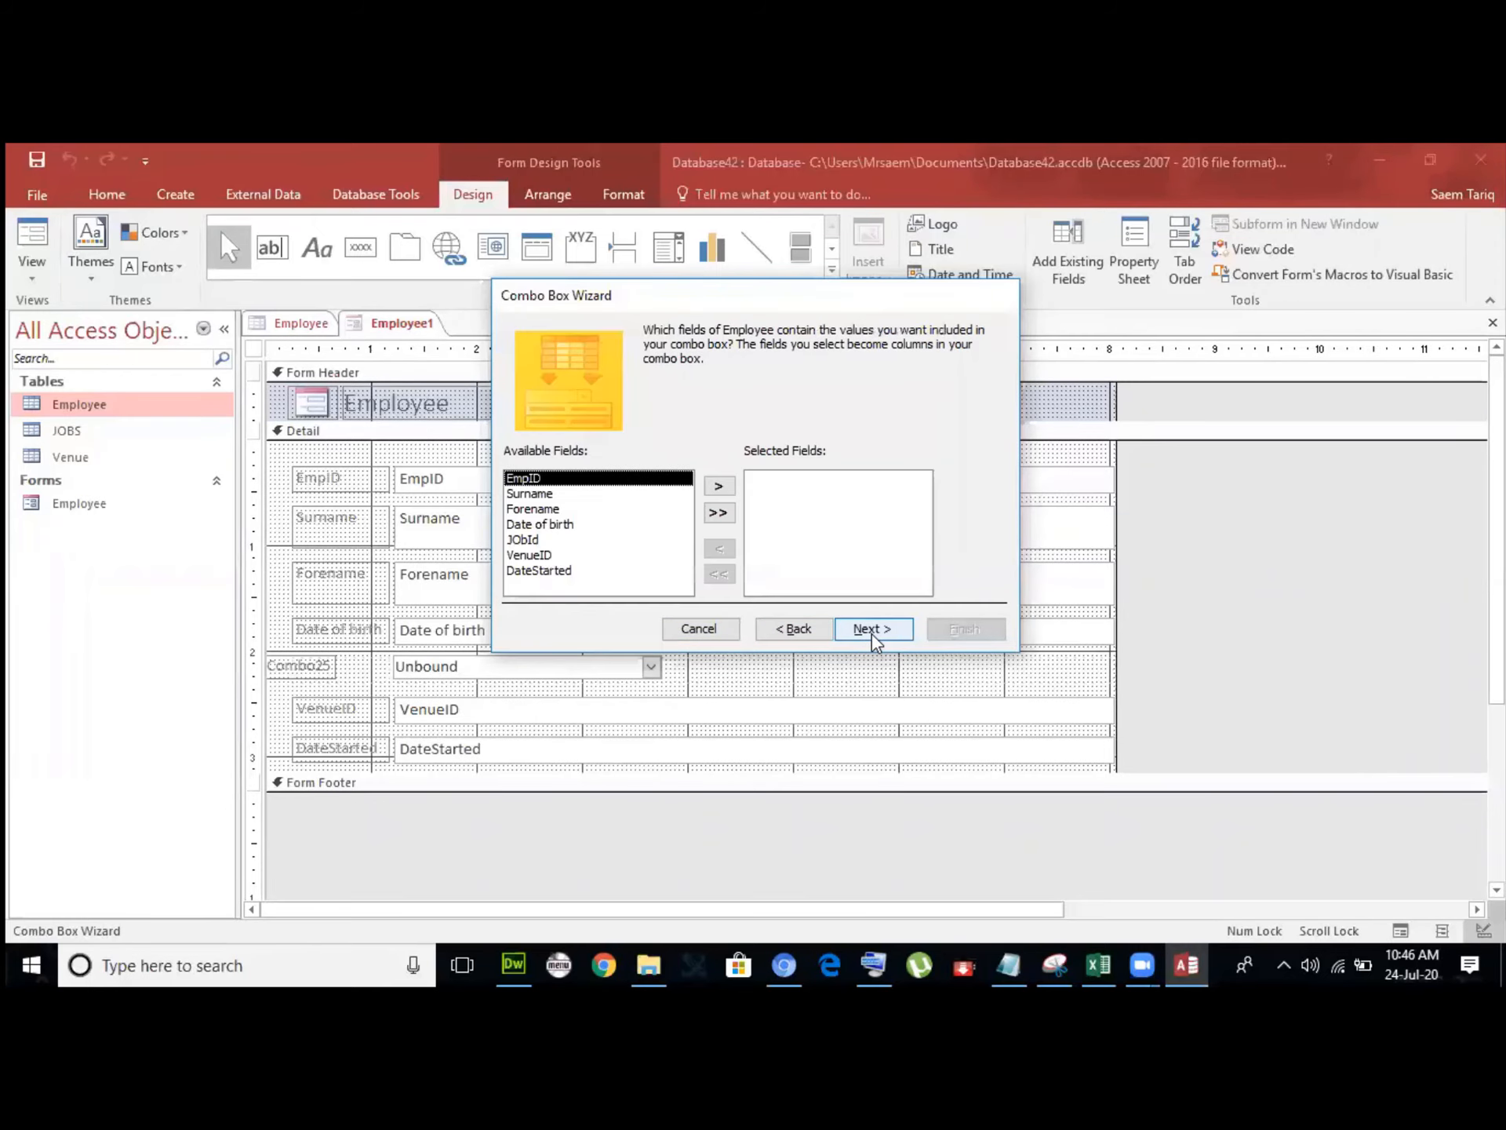
left_click(562, 541)
left_click(719, 486)
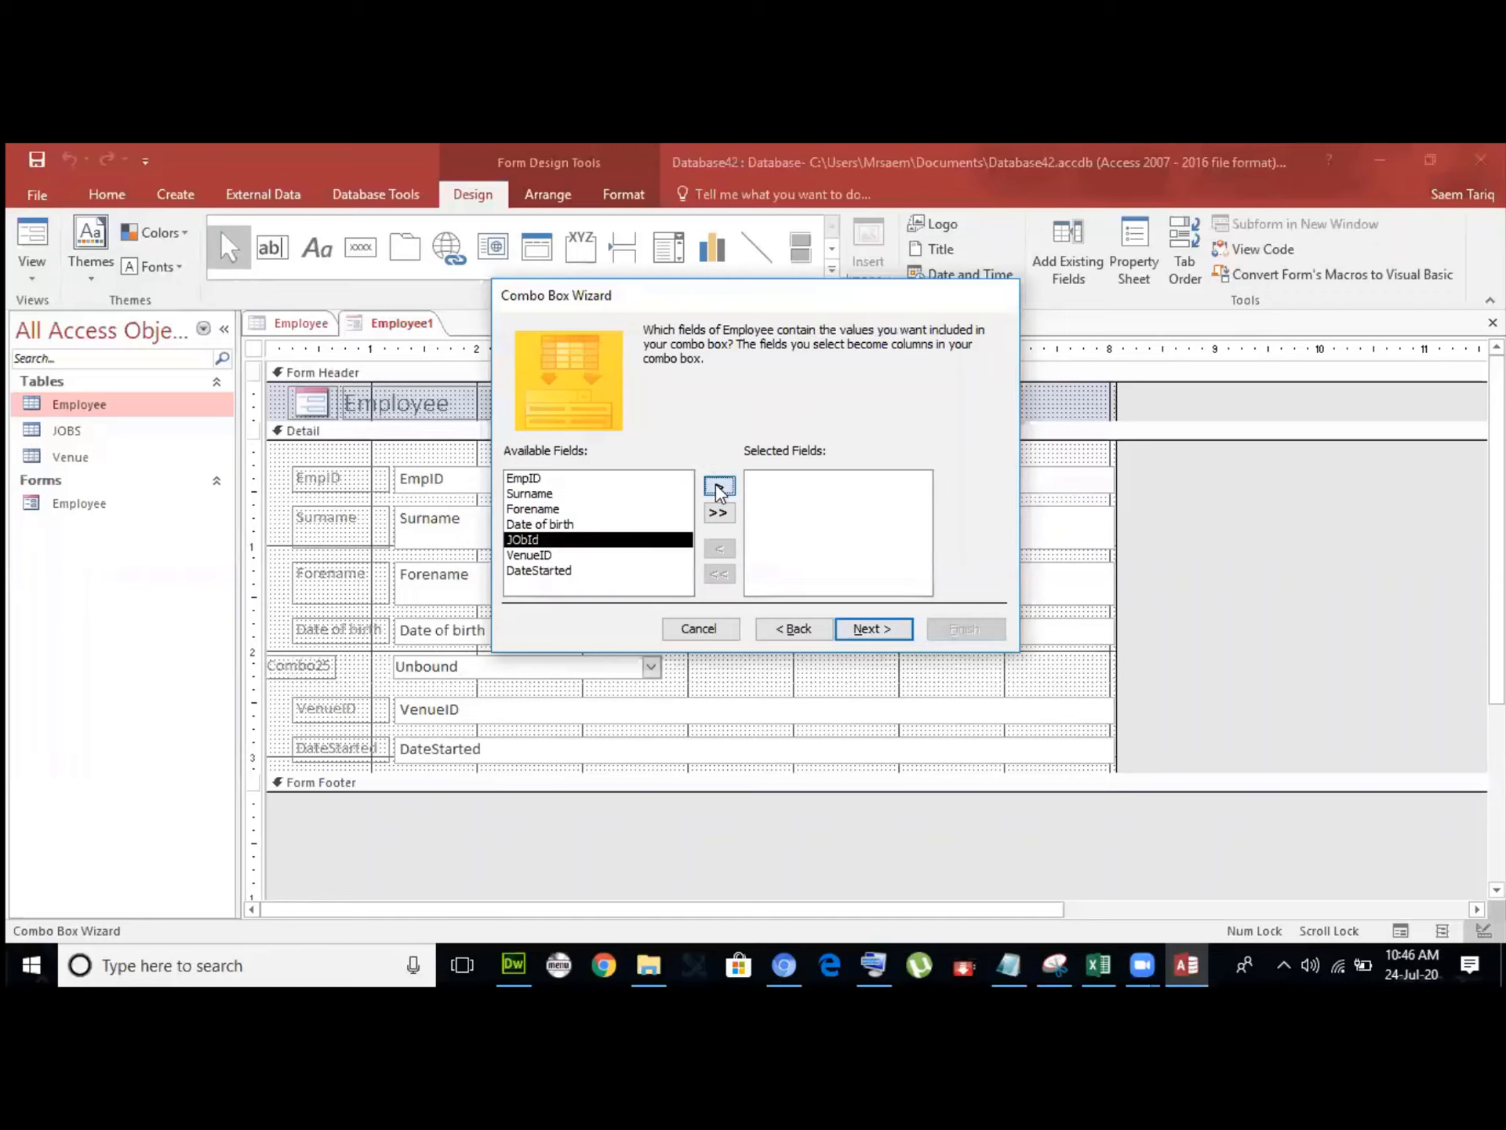
Sort the combo box items by JObId in descending order and keep the key column hidden.
left_click(864, 630)
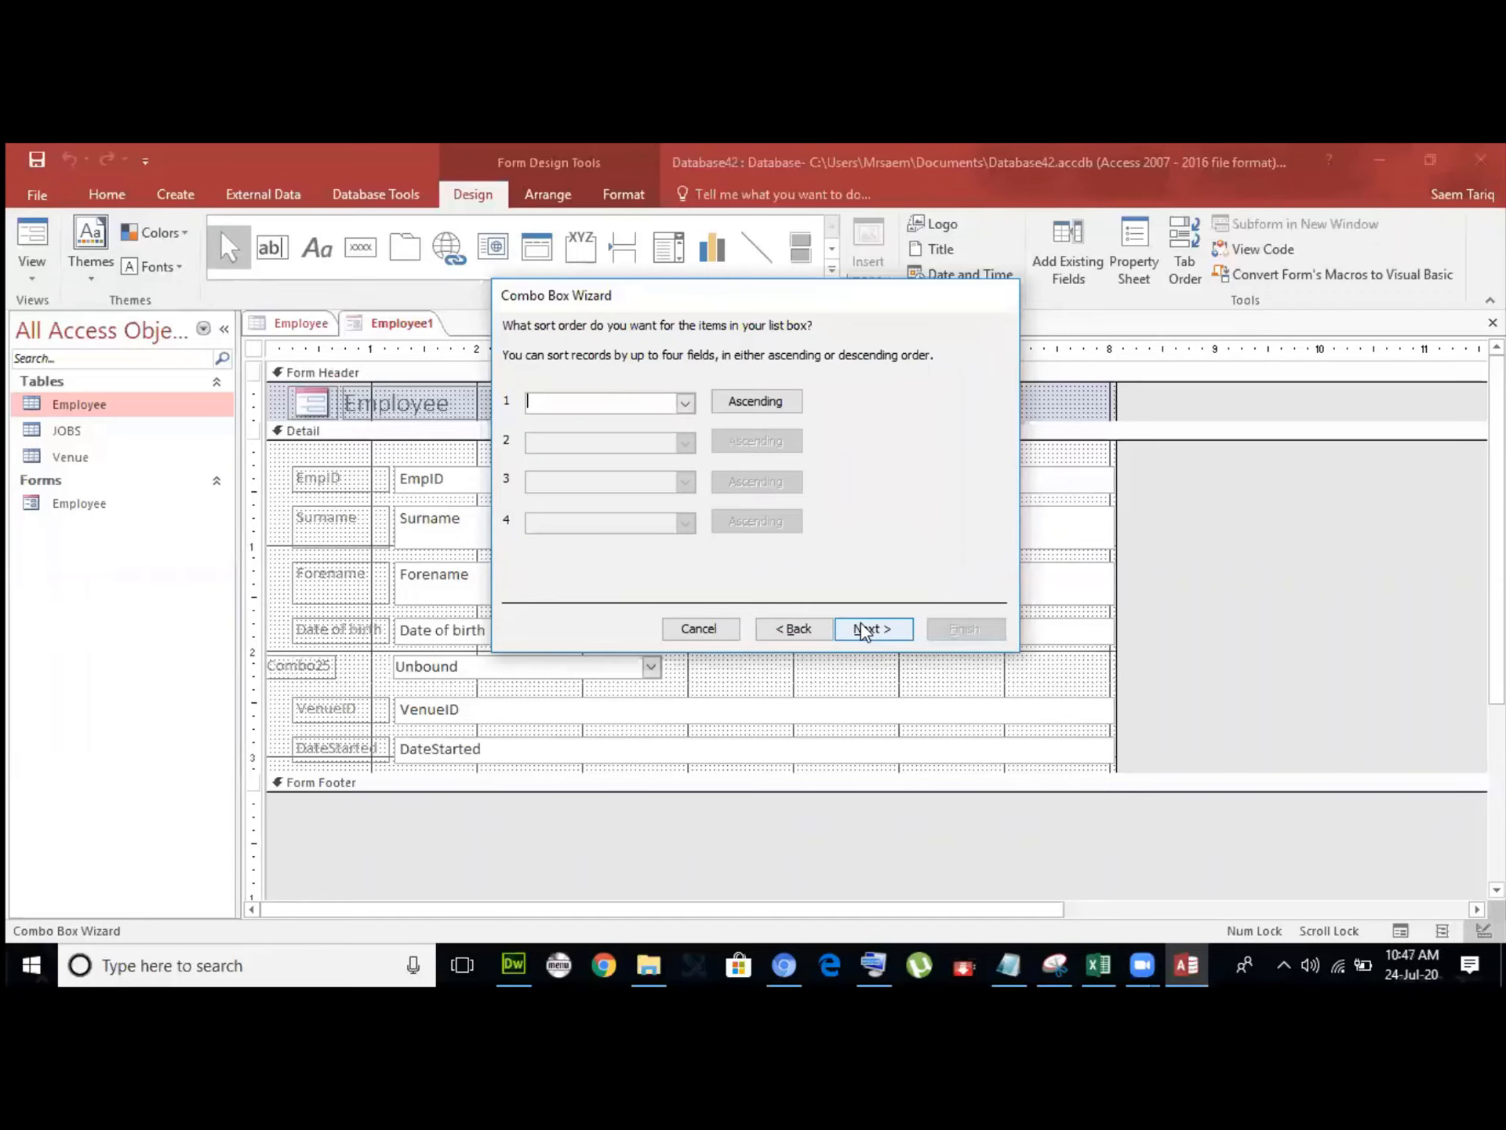
left_click(685, 402)
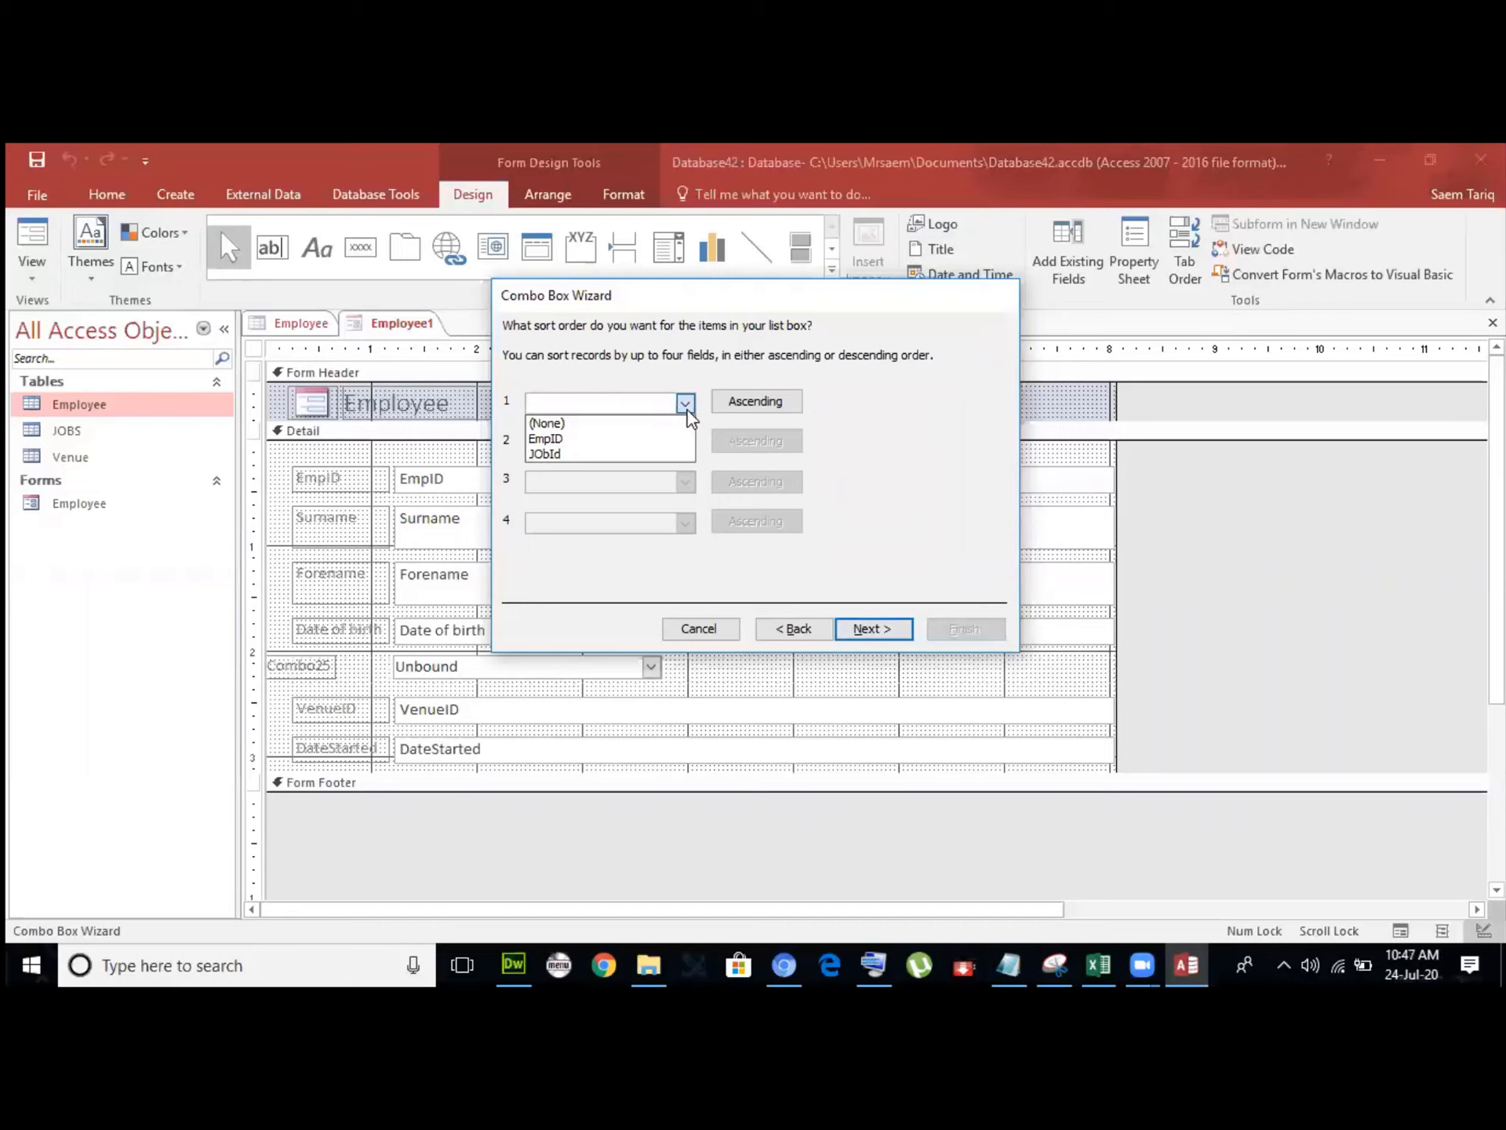
left_click(640, 455)
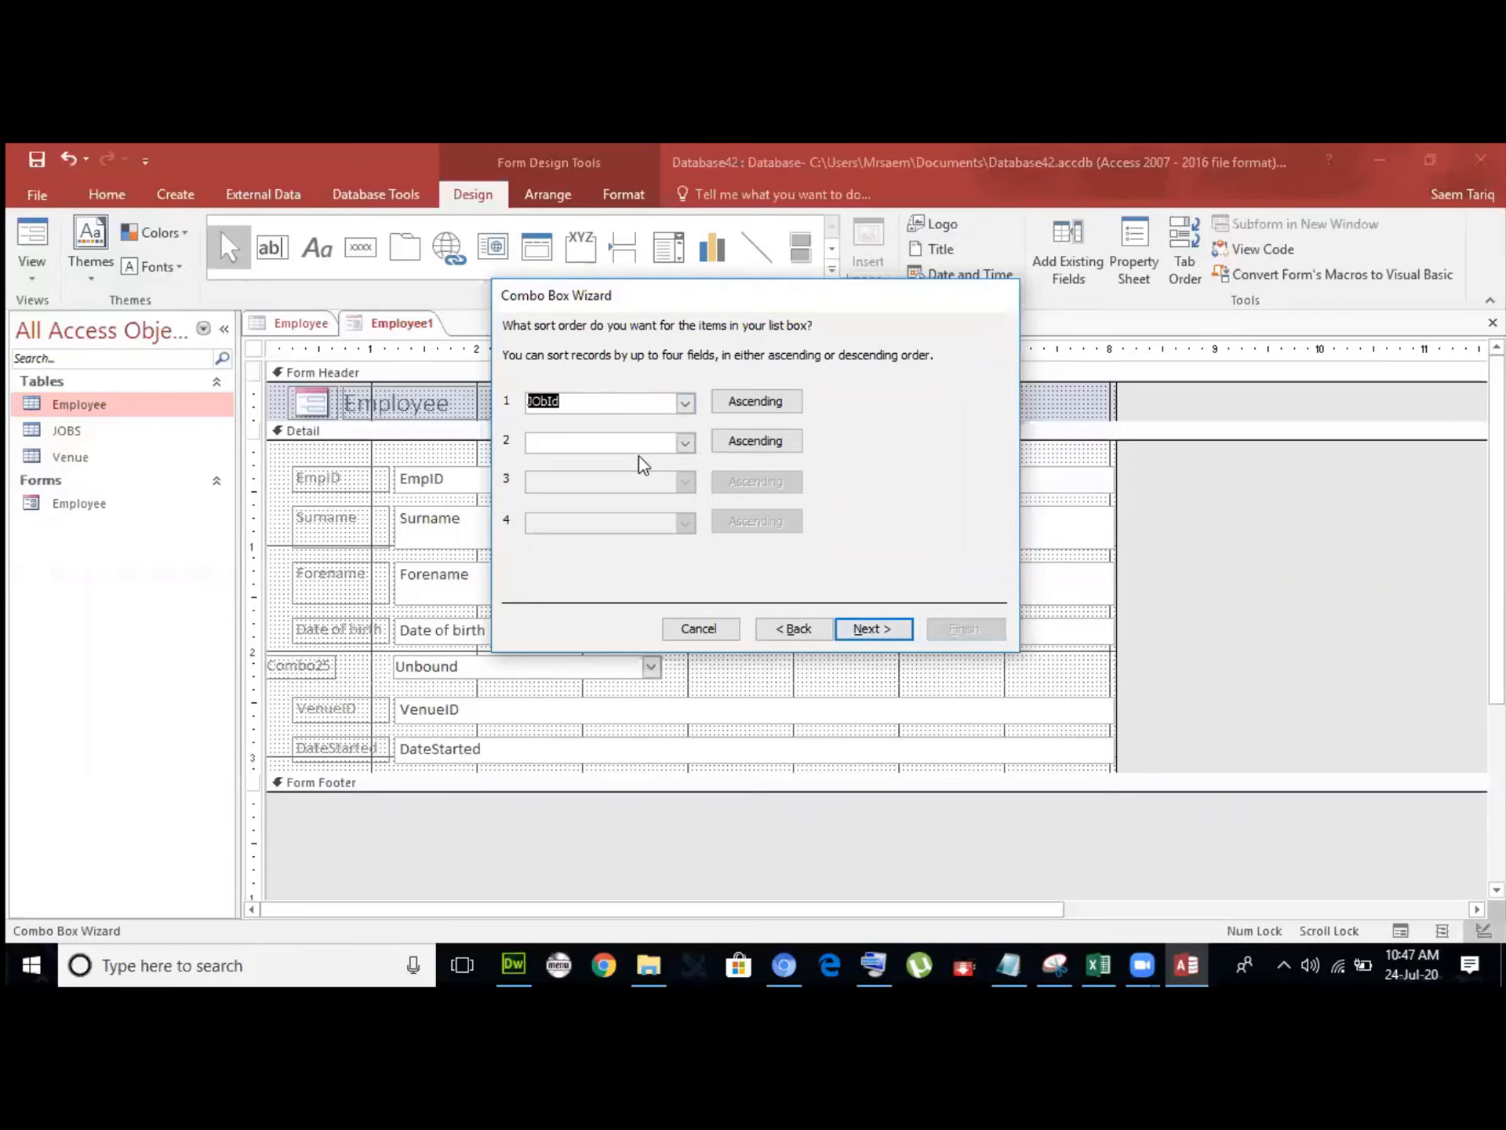
left_click(763, 403)
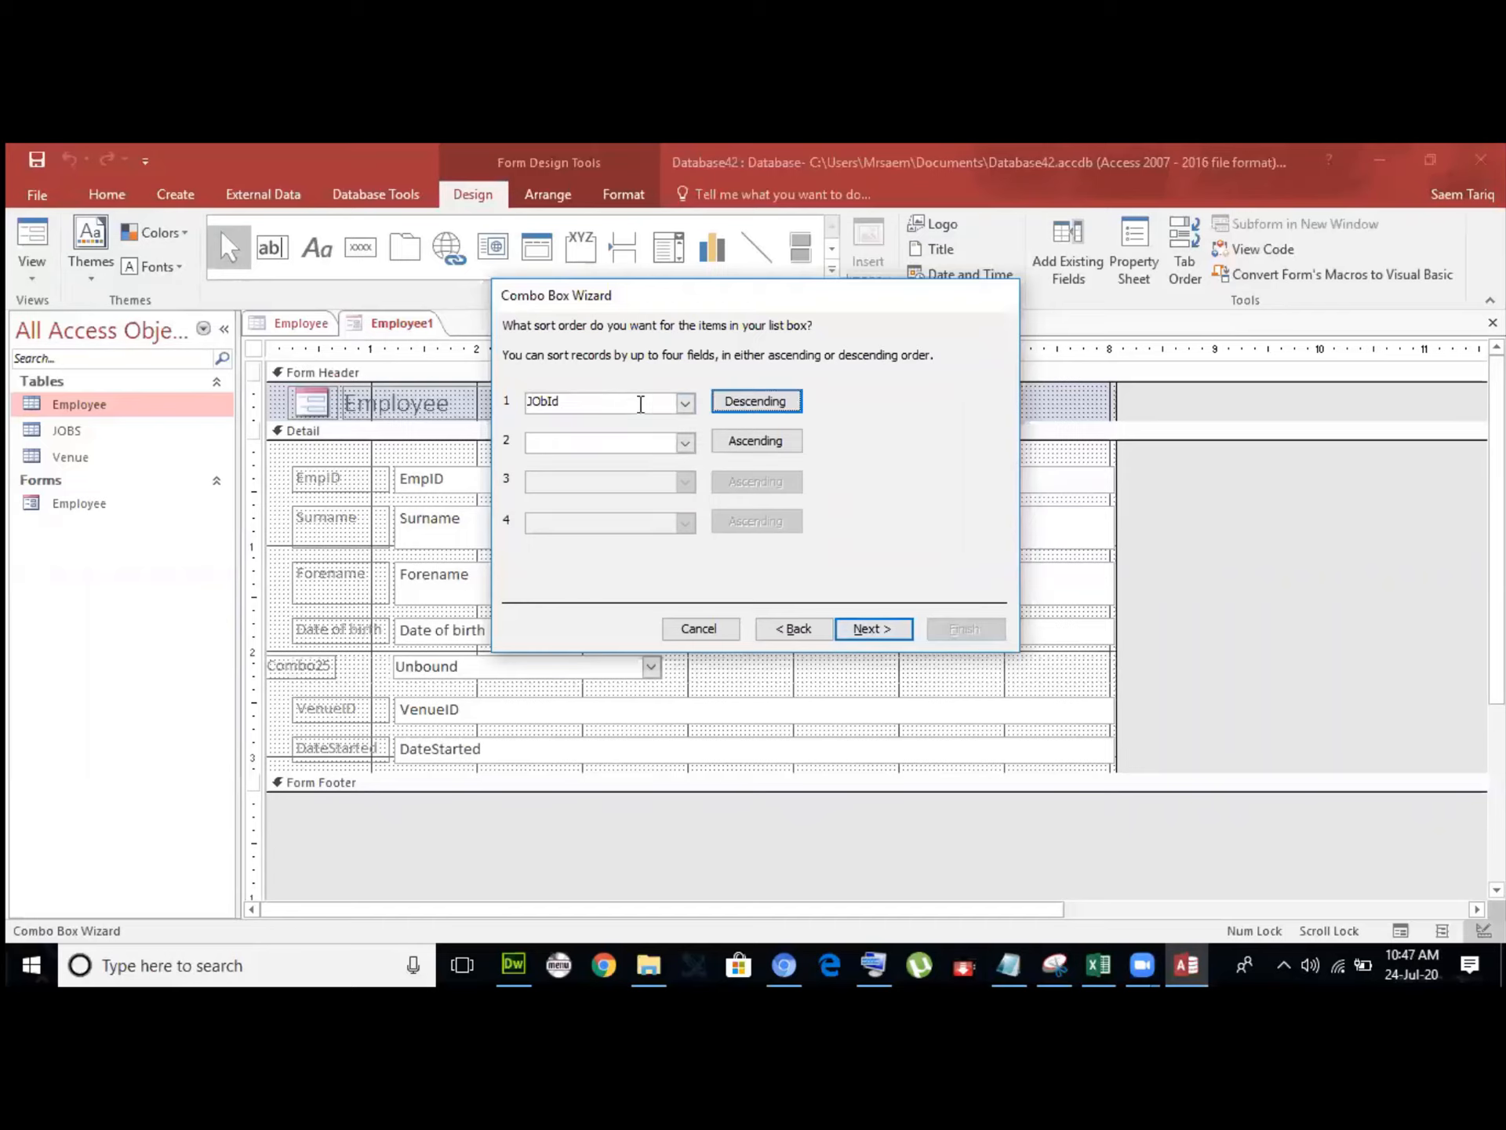
left_click(747, 401)
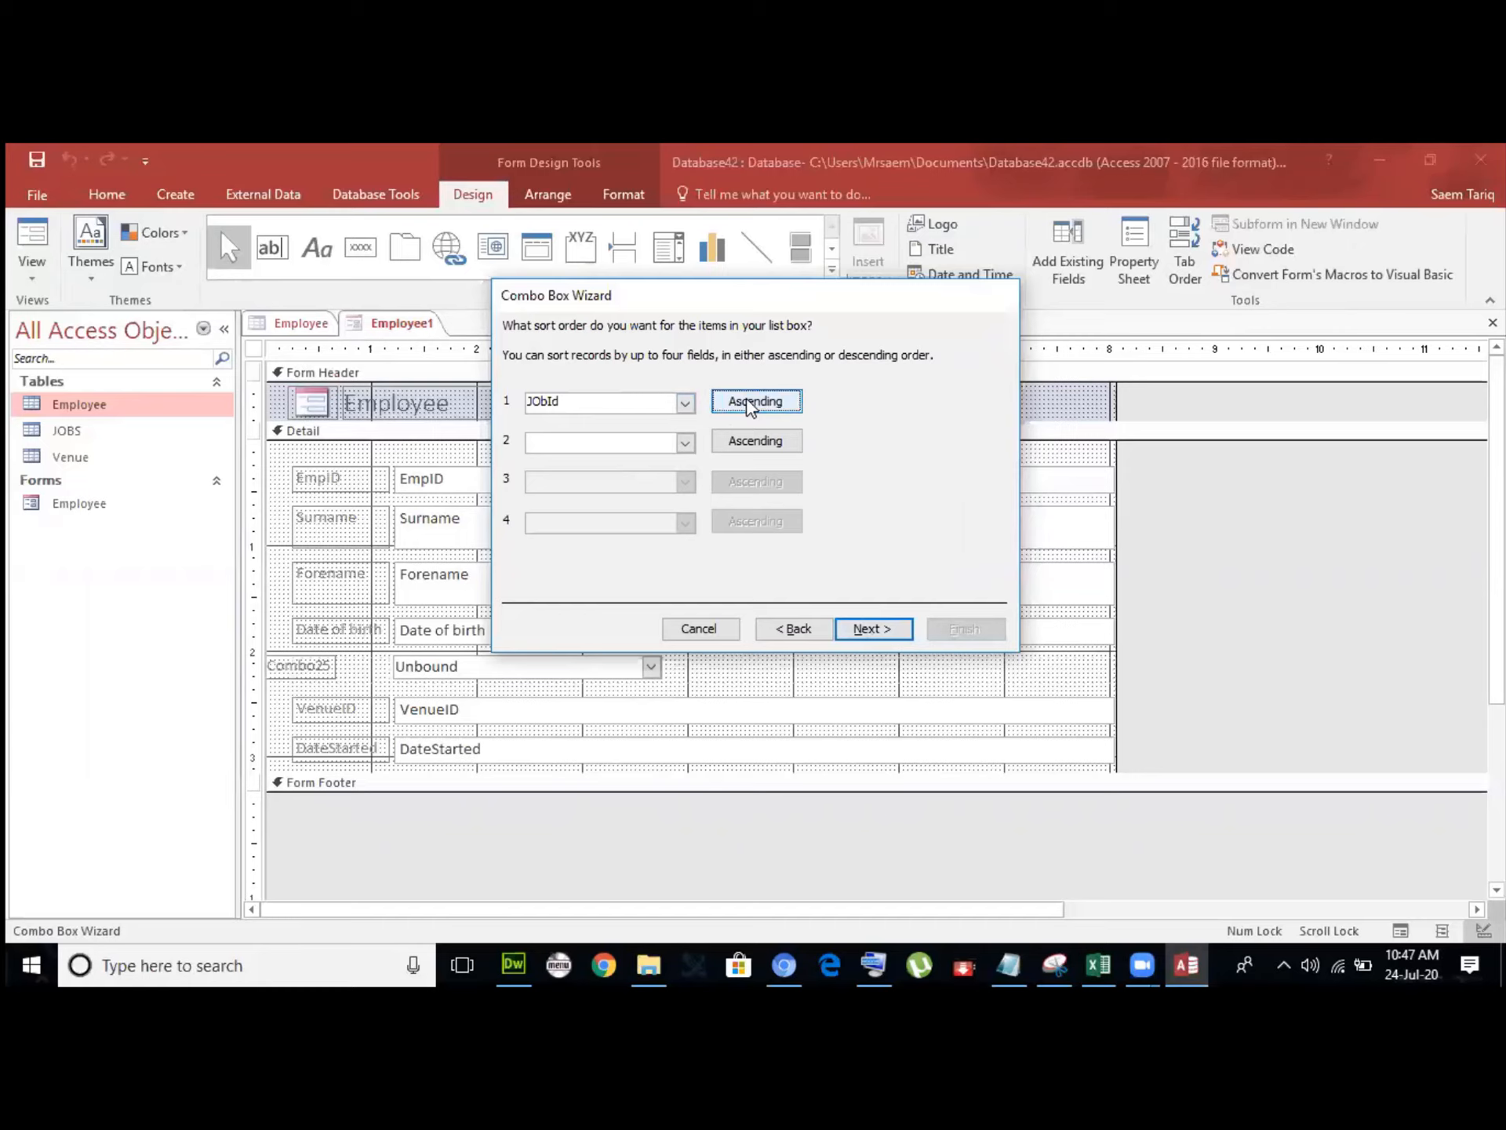
left_click(747, 403)
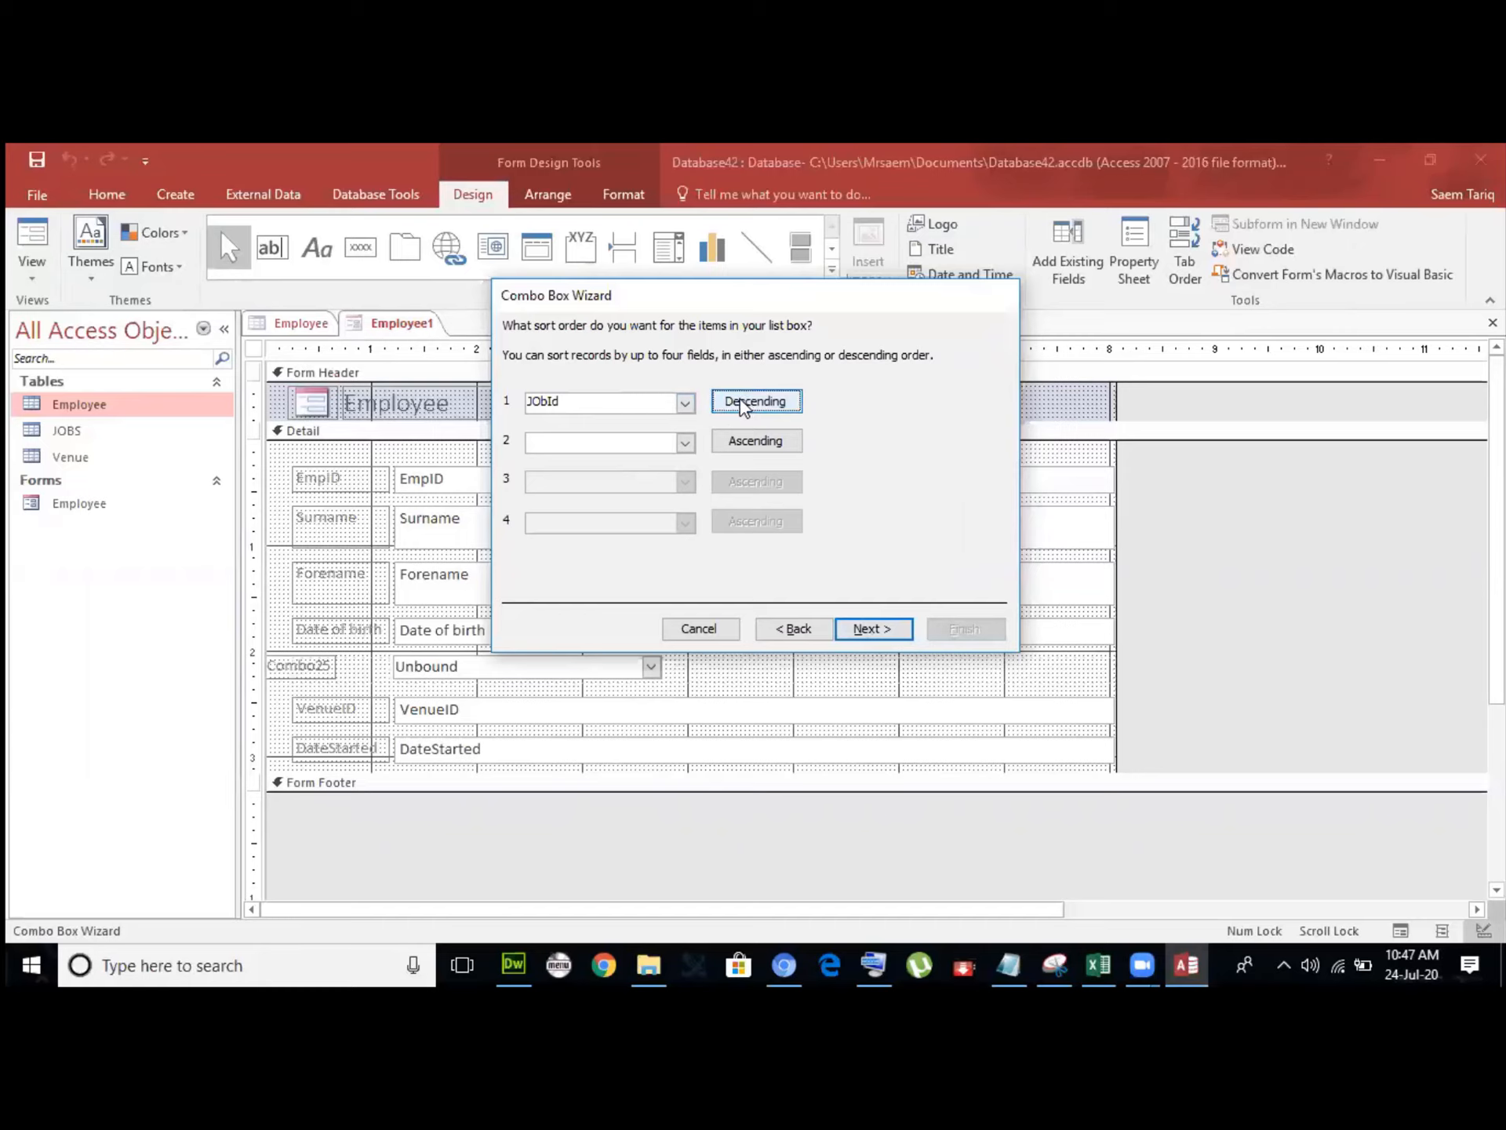
left_click(864, 629)
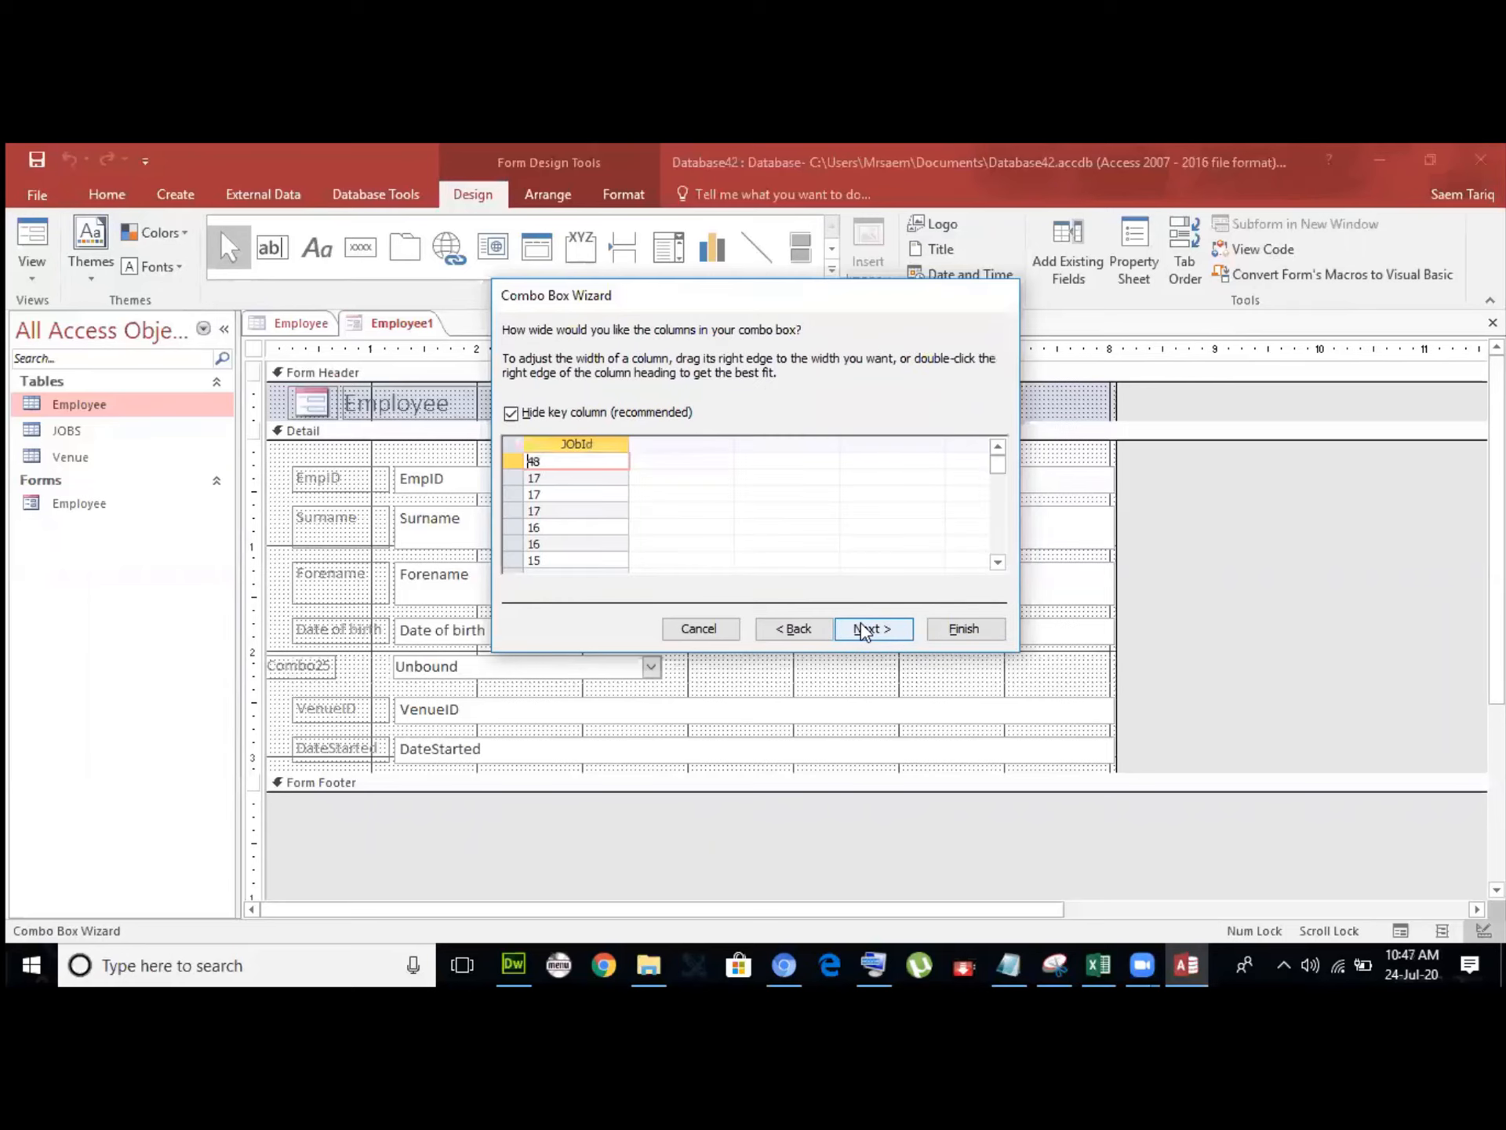
left_click(863, 630)
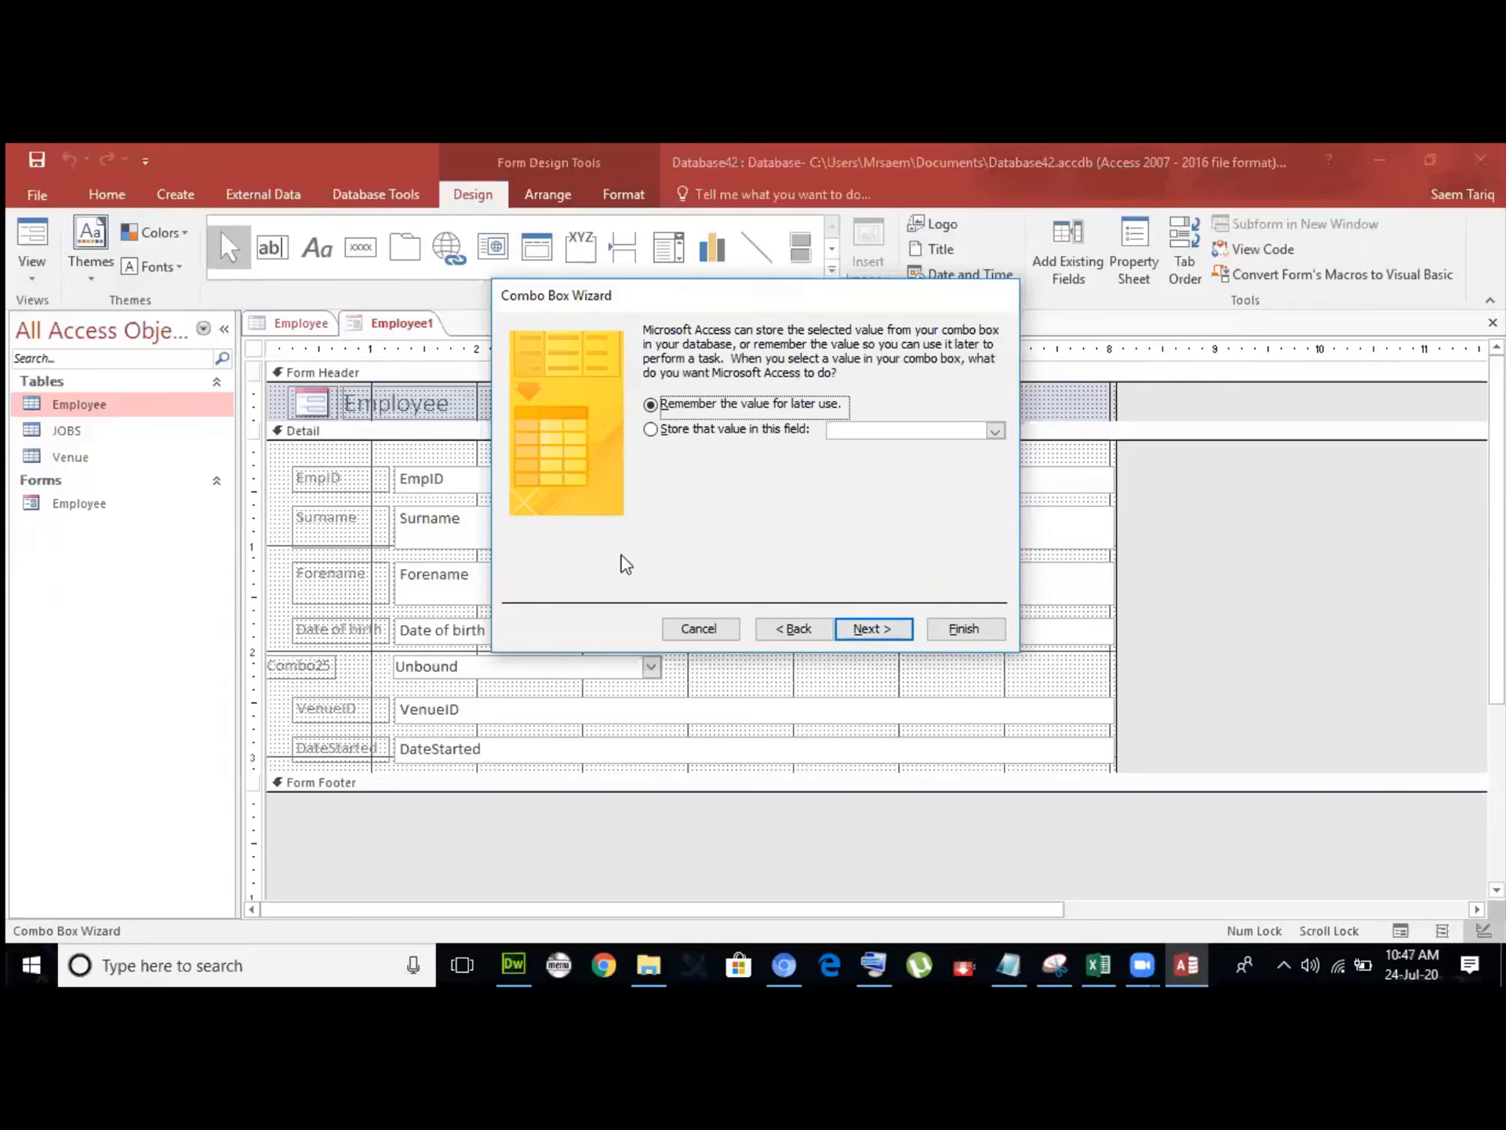
Store the combo box's value in the JObId field, finish the combo box, and shift it slightly right to align its label with the others.
left_click(695, 430)
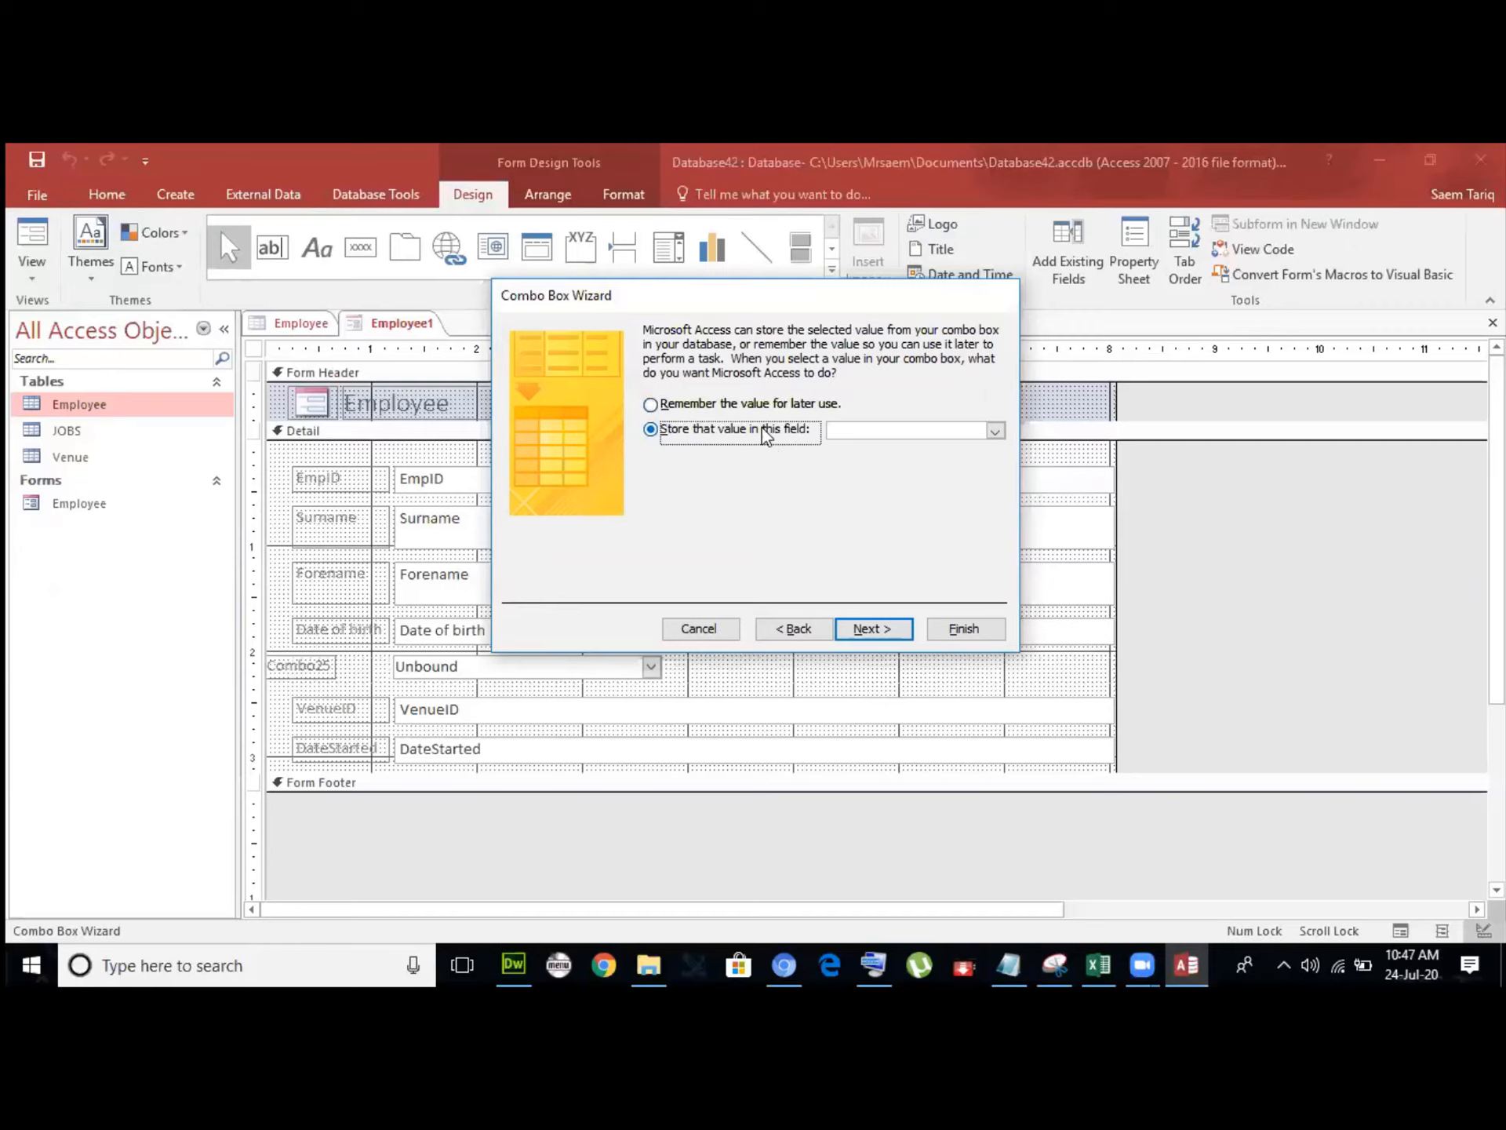
left_click(995, 431)
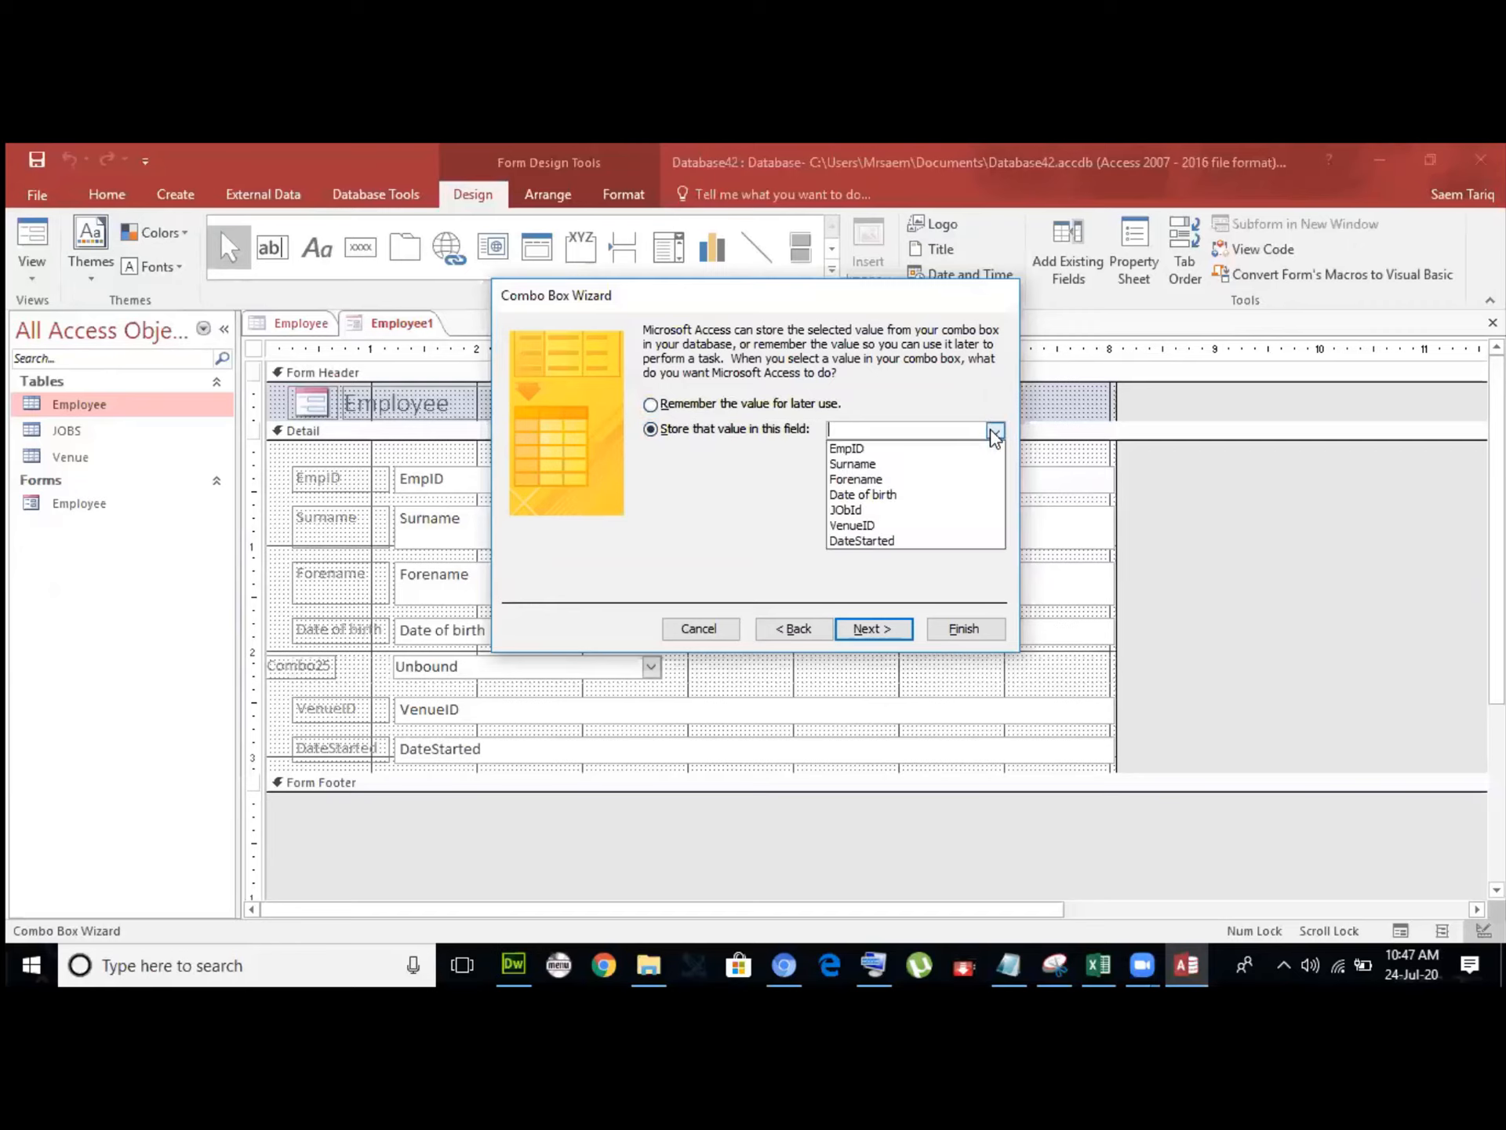
left_click(935, 510)
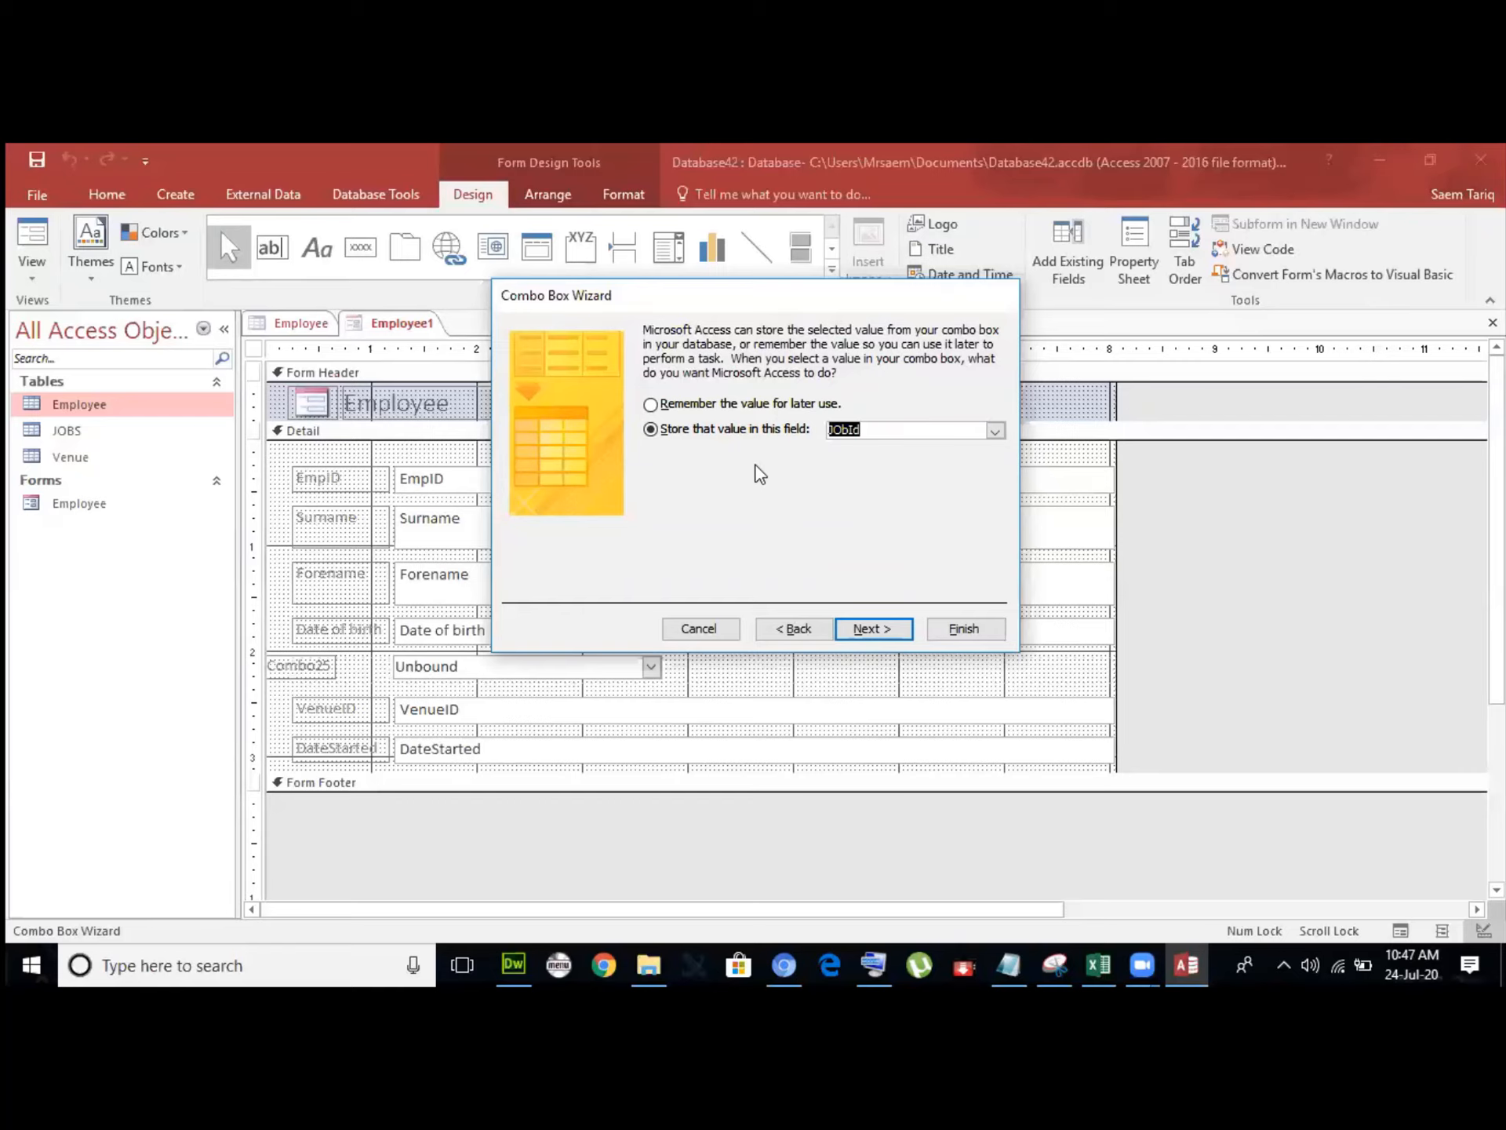
left_click(867, 628)
left_click(957, 628)
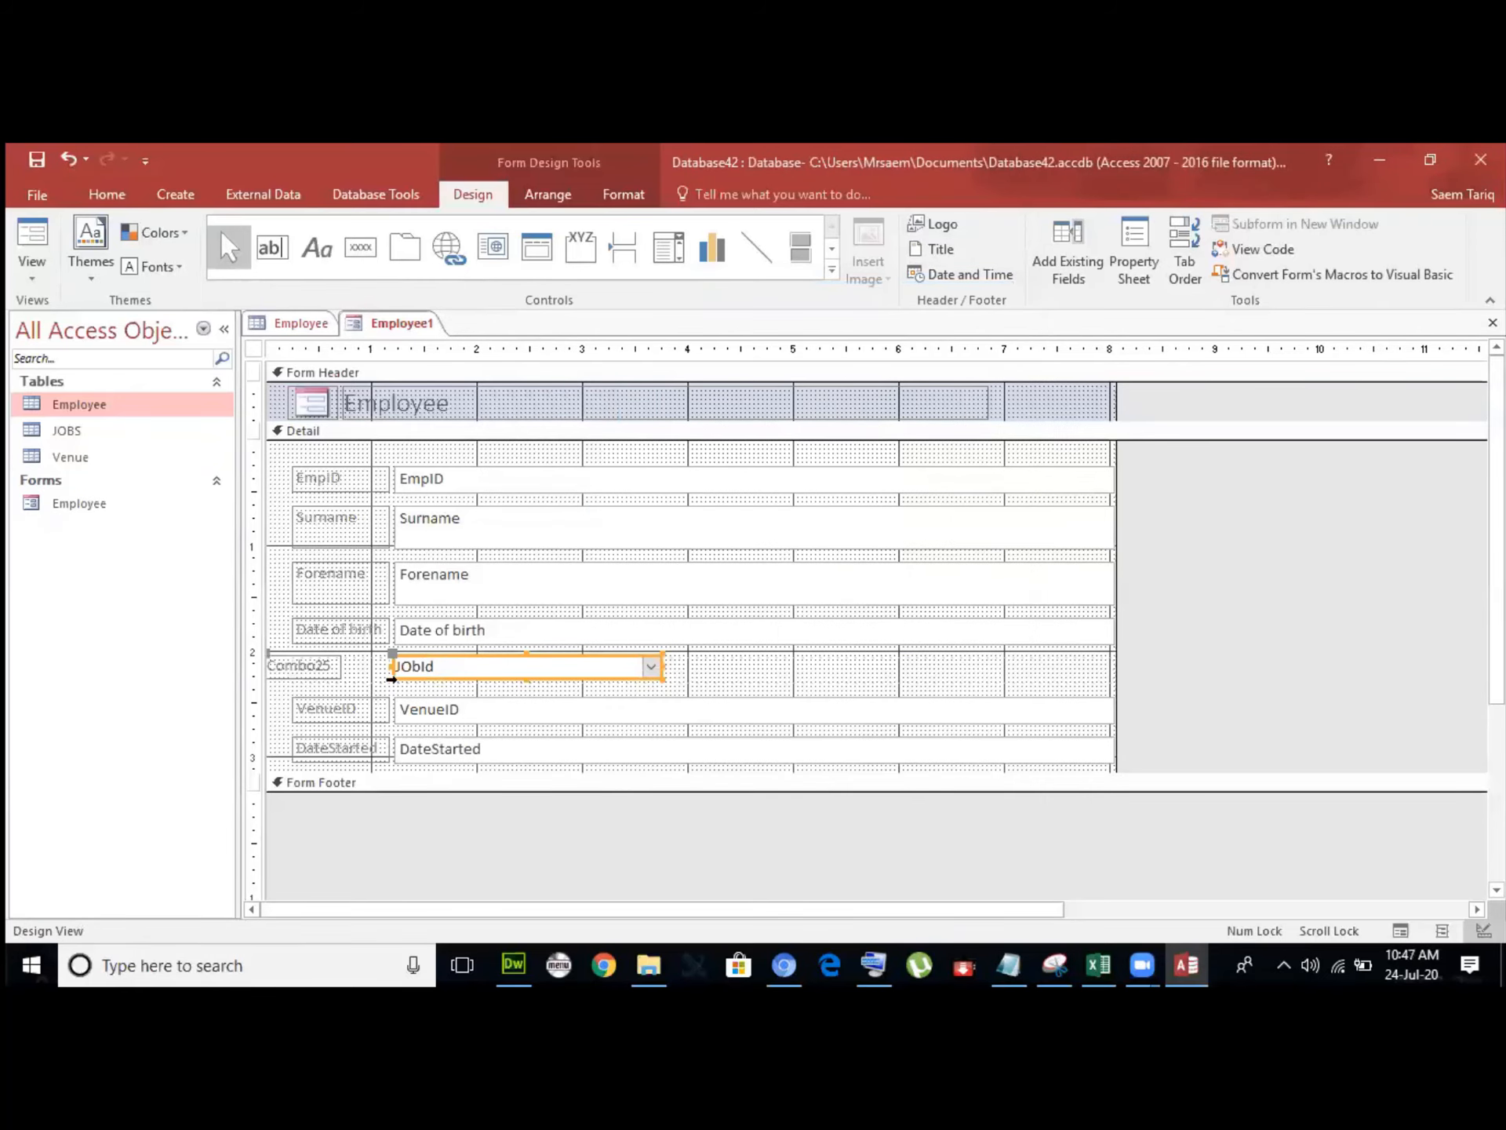
mouse_move(430, 673)
left_mouse_down()
mouse_move(491, 676)
mouse_move(458, 679)
left_mouse_up()
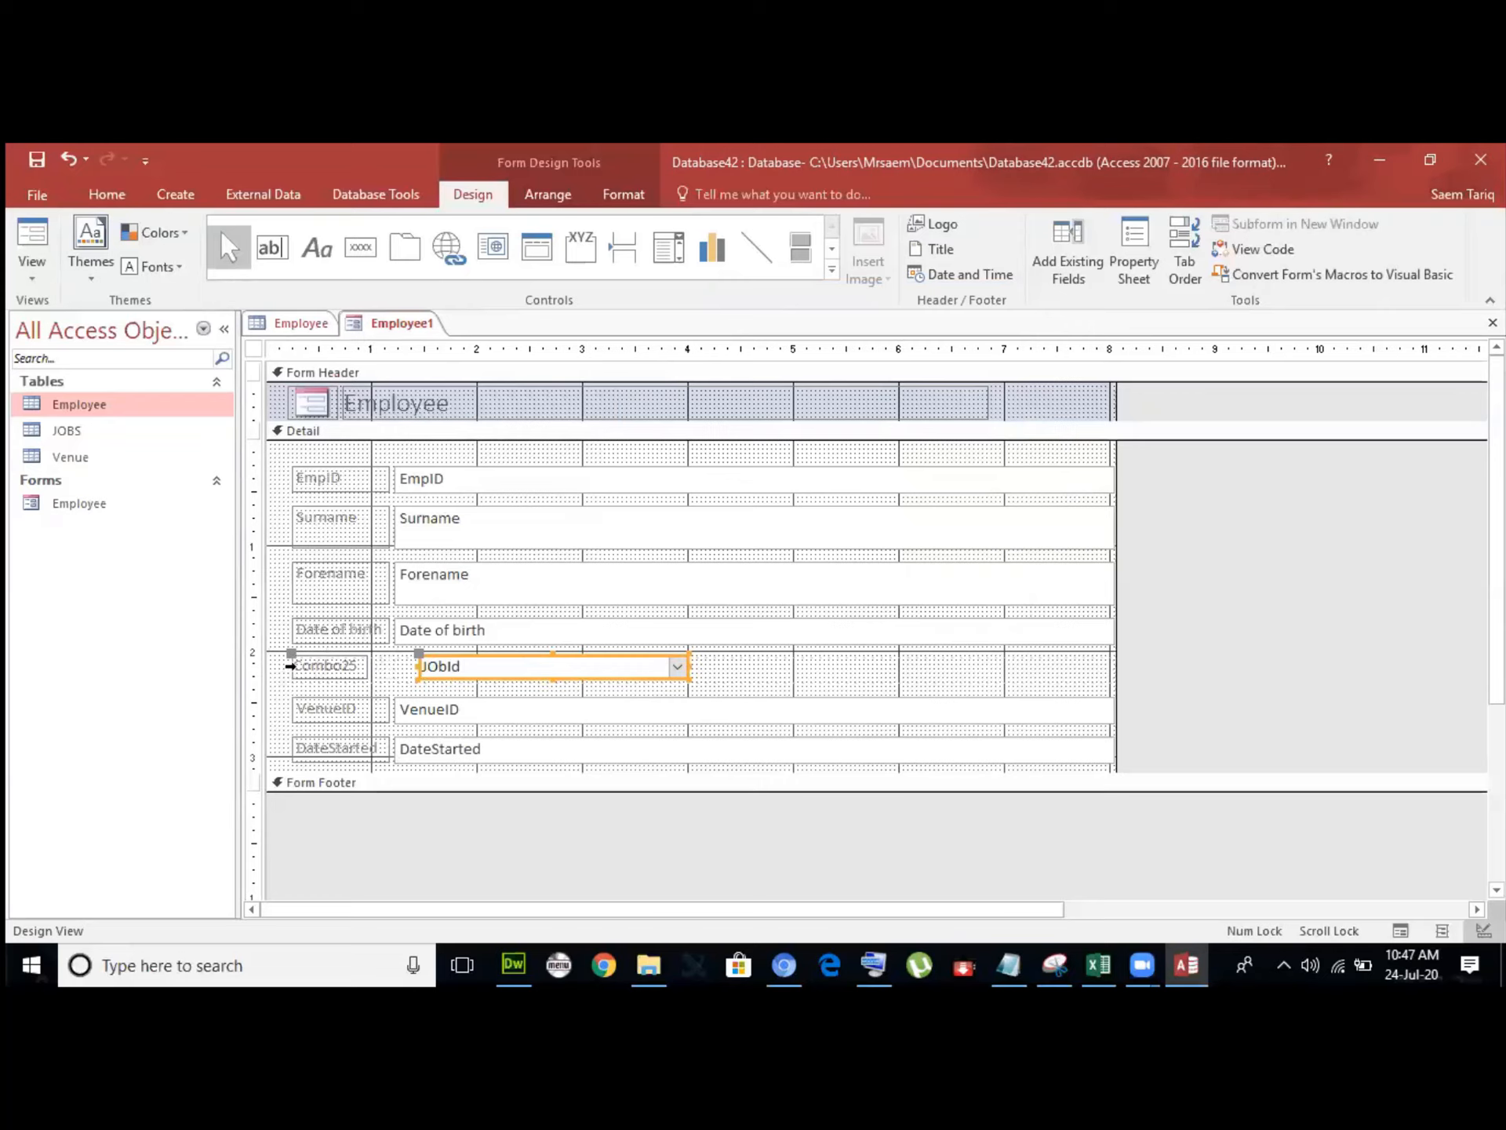
double_click(290, 666)
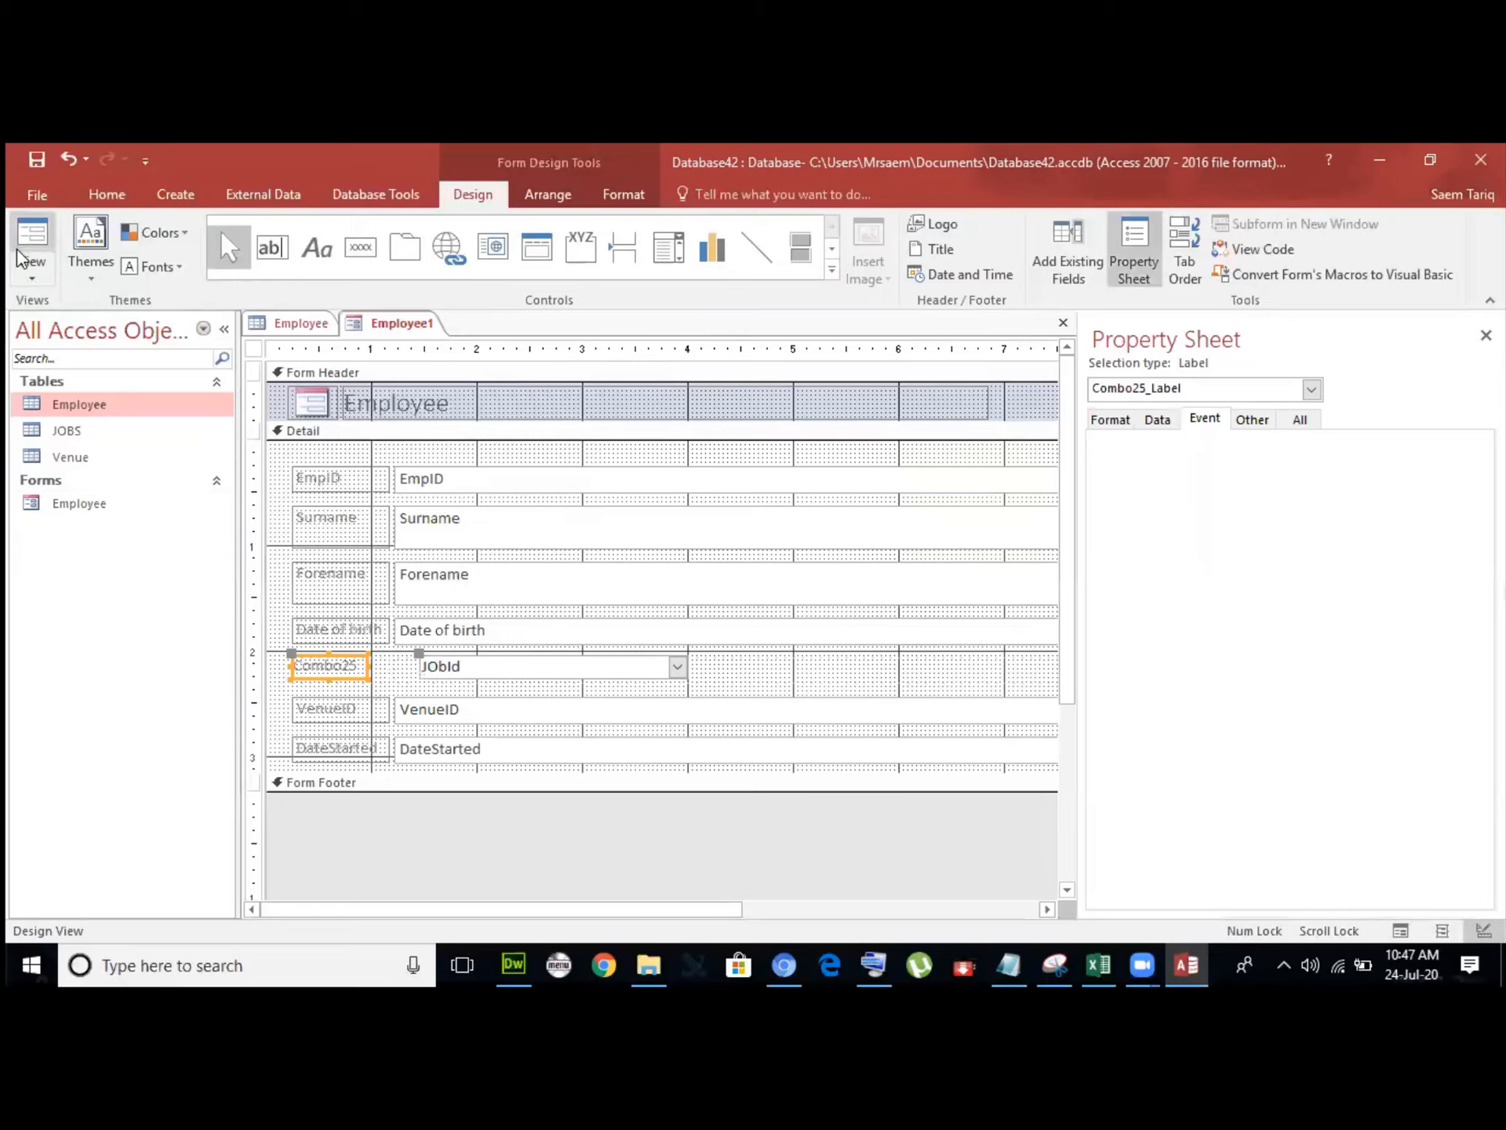
Test the combo box in Form View by choosing JObId 7 for the first record and then a lower JObId.
left_click(18, 253)
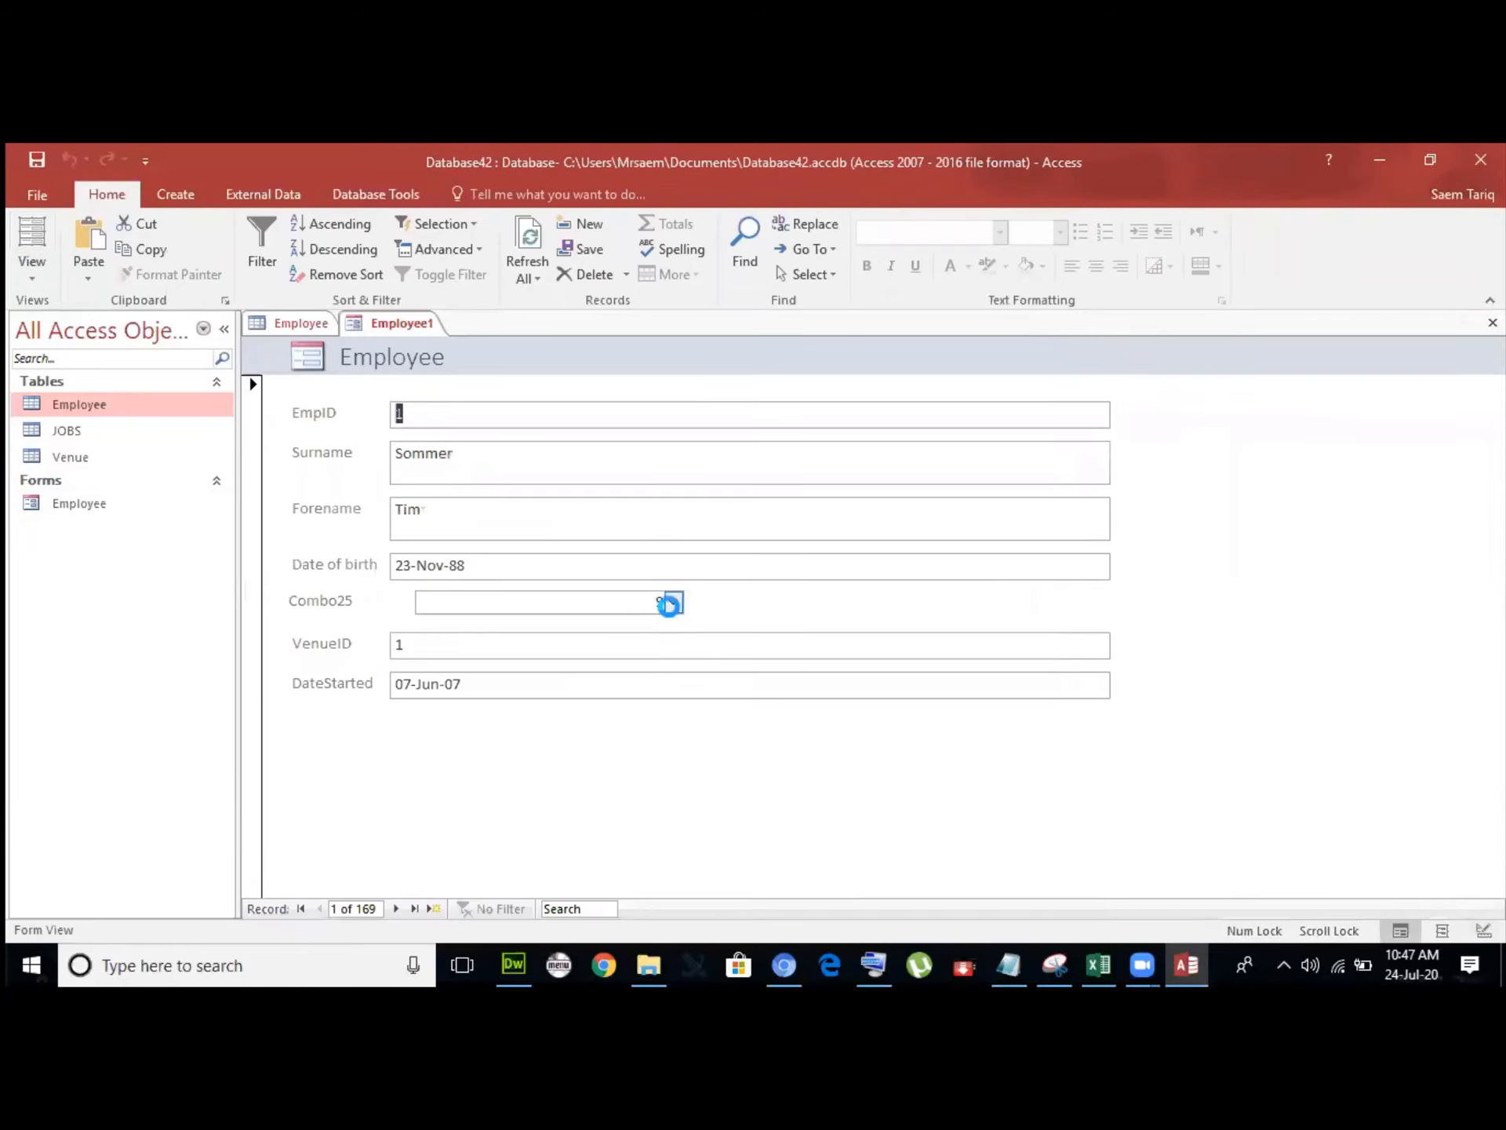
left_click(672, 603)
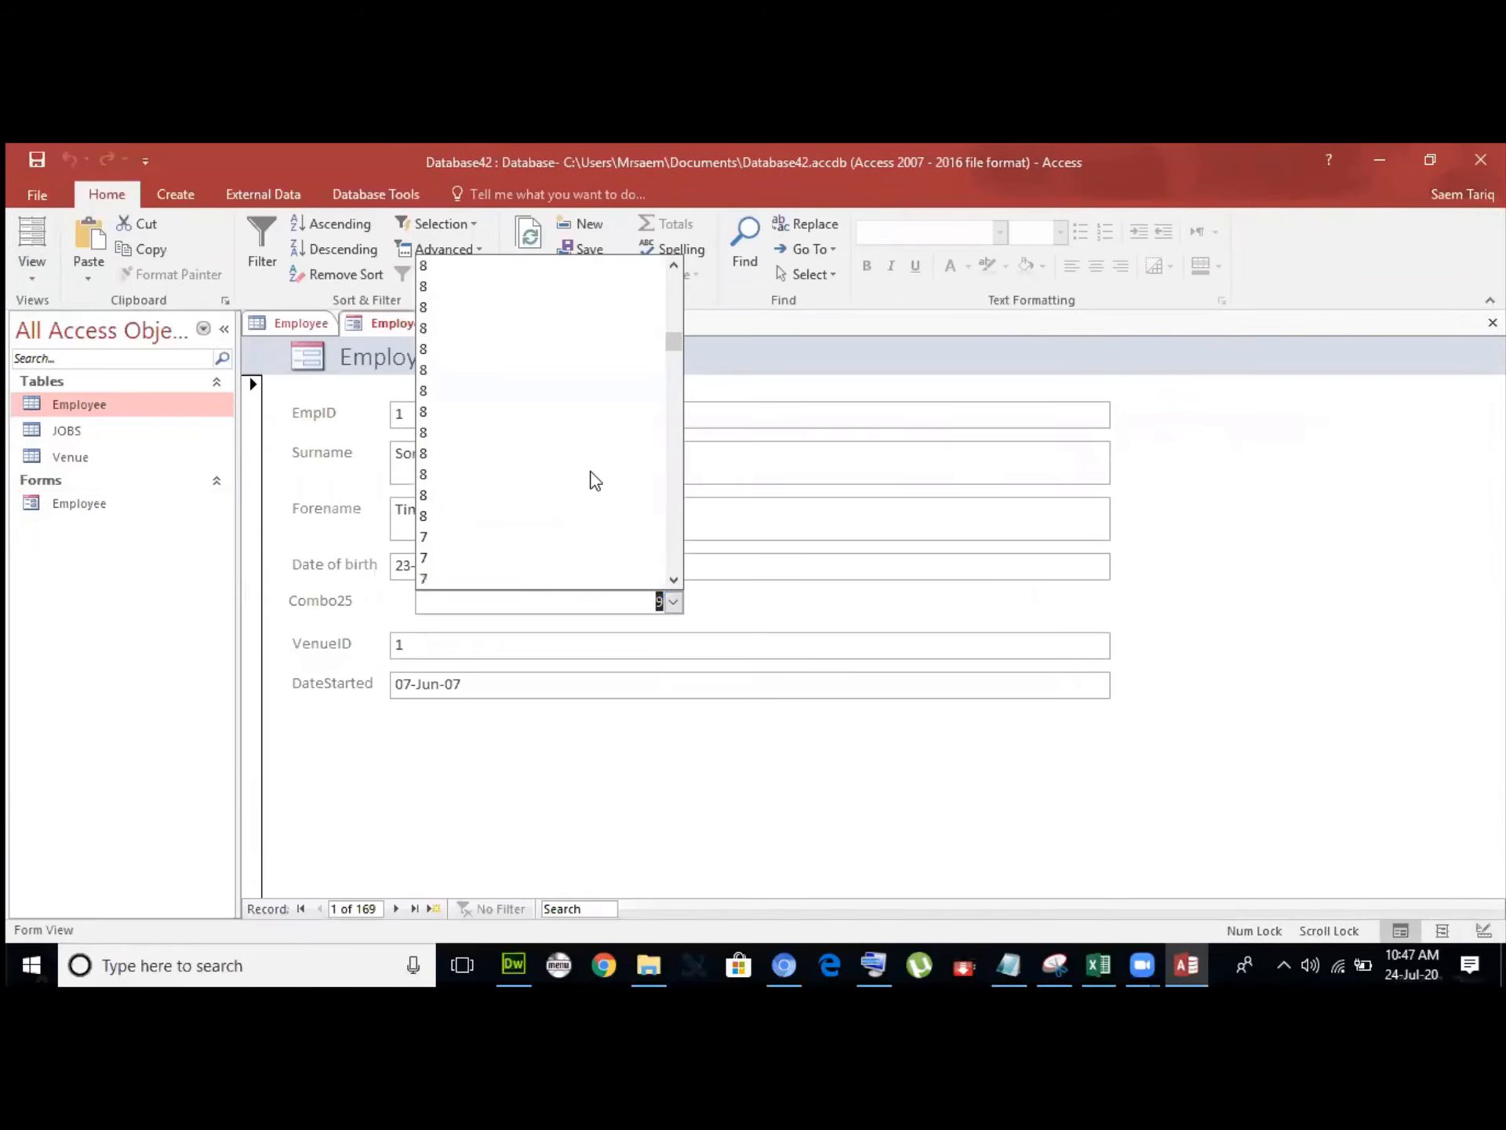
scroll(593, 480, "down", 1)
left_click(582, 526)
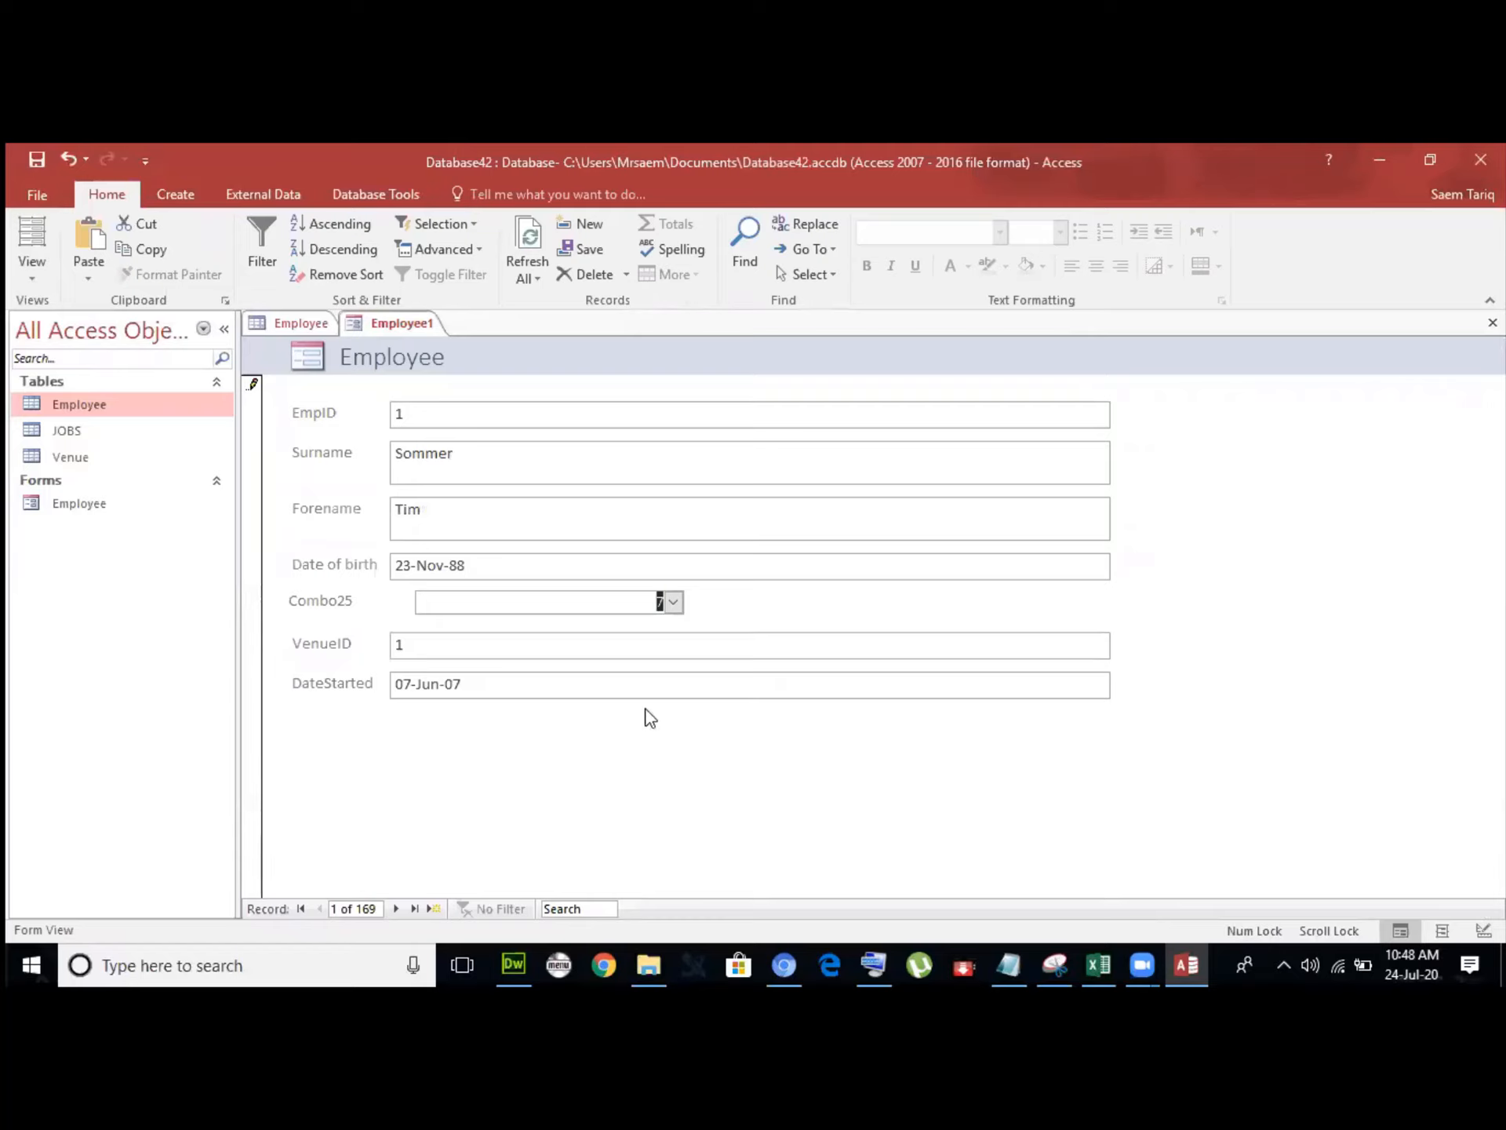
left_click(674, 603)
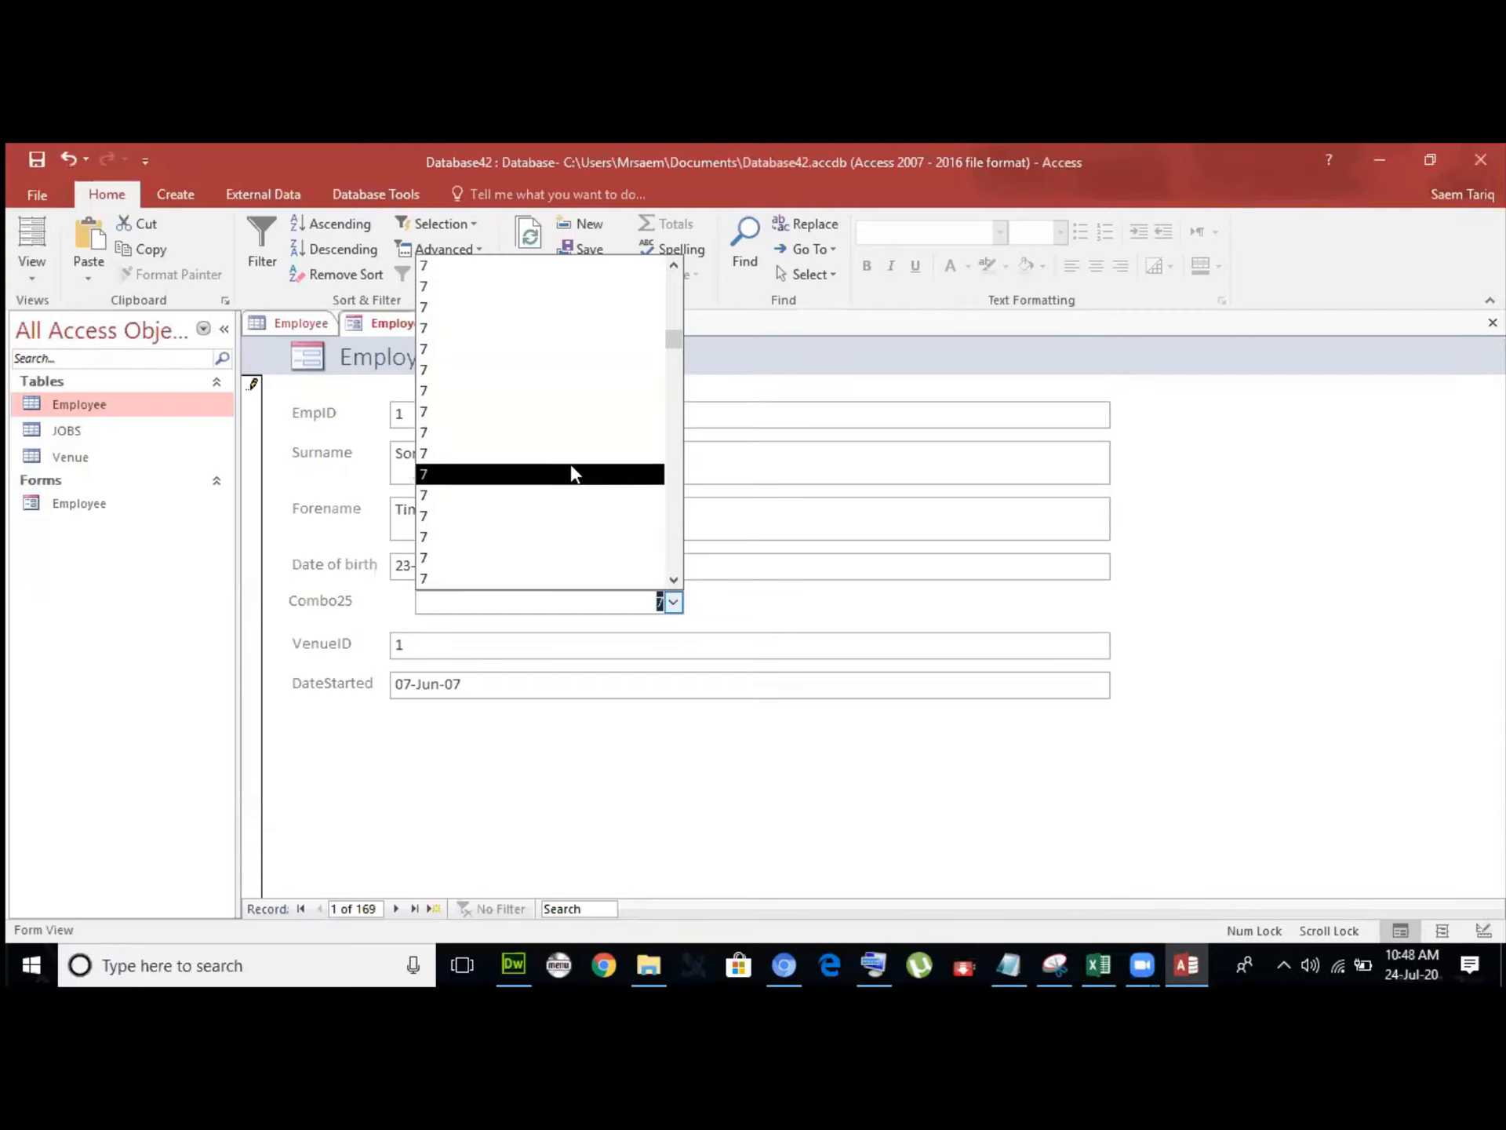
scroll(572, 470, "down", 1)
scroll(578, 375, "down", 5)
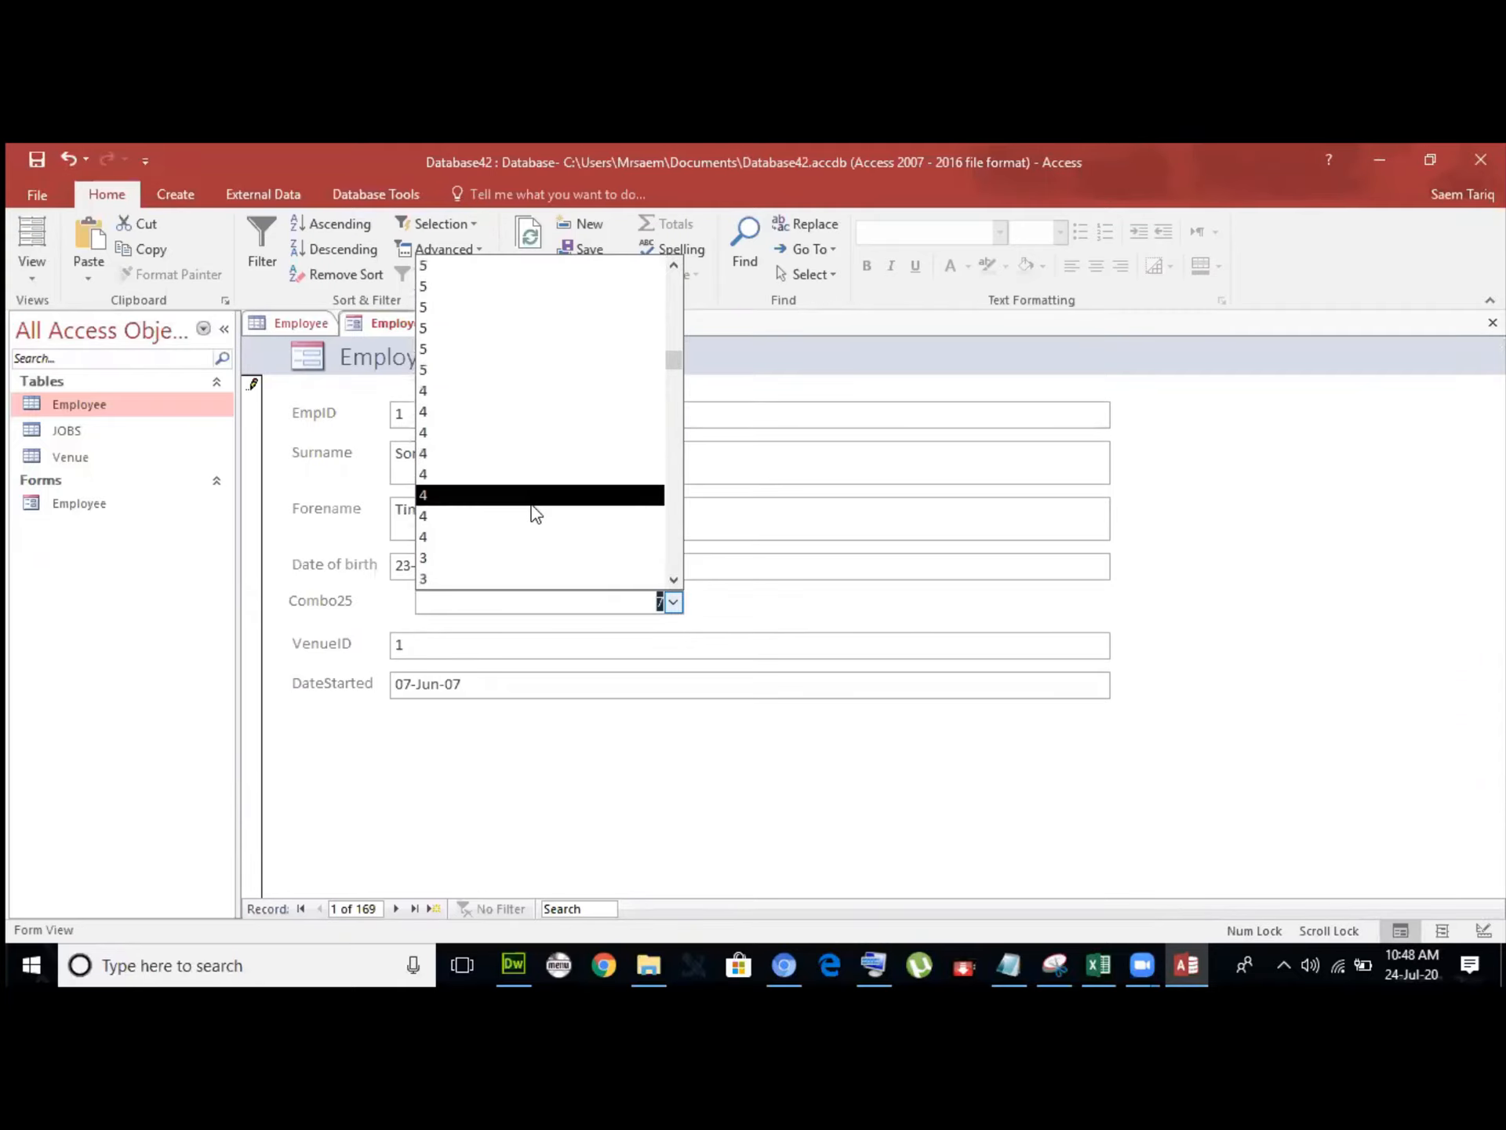
left_click(547, 504)
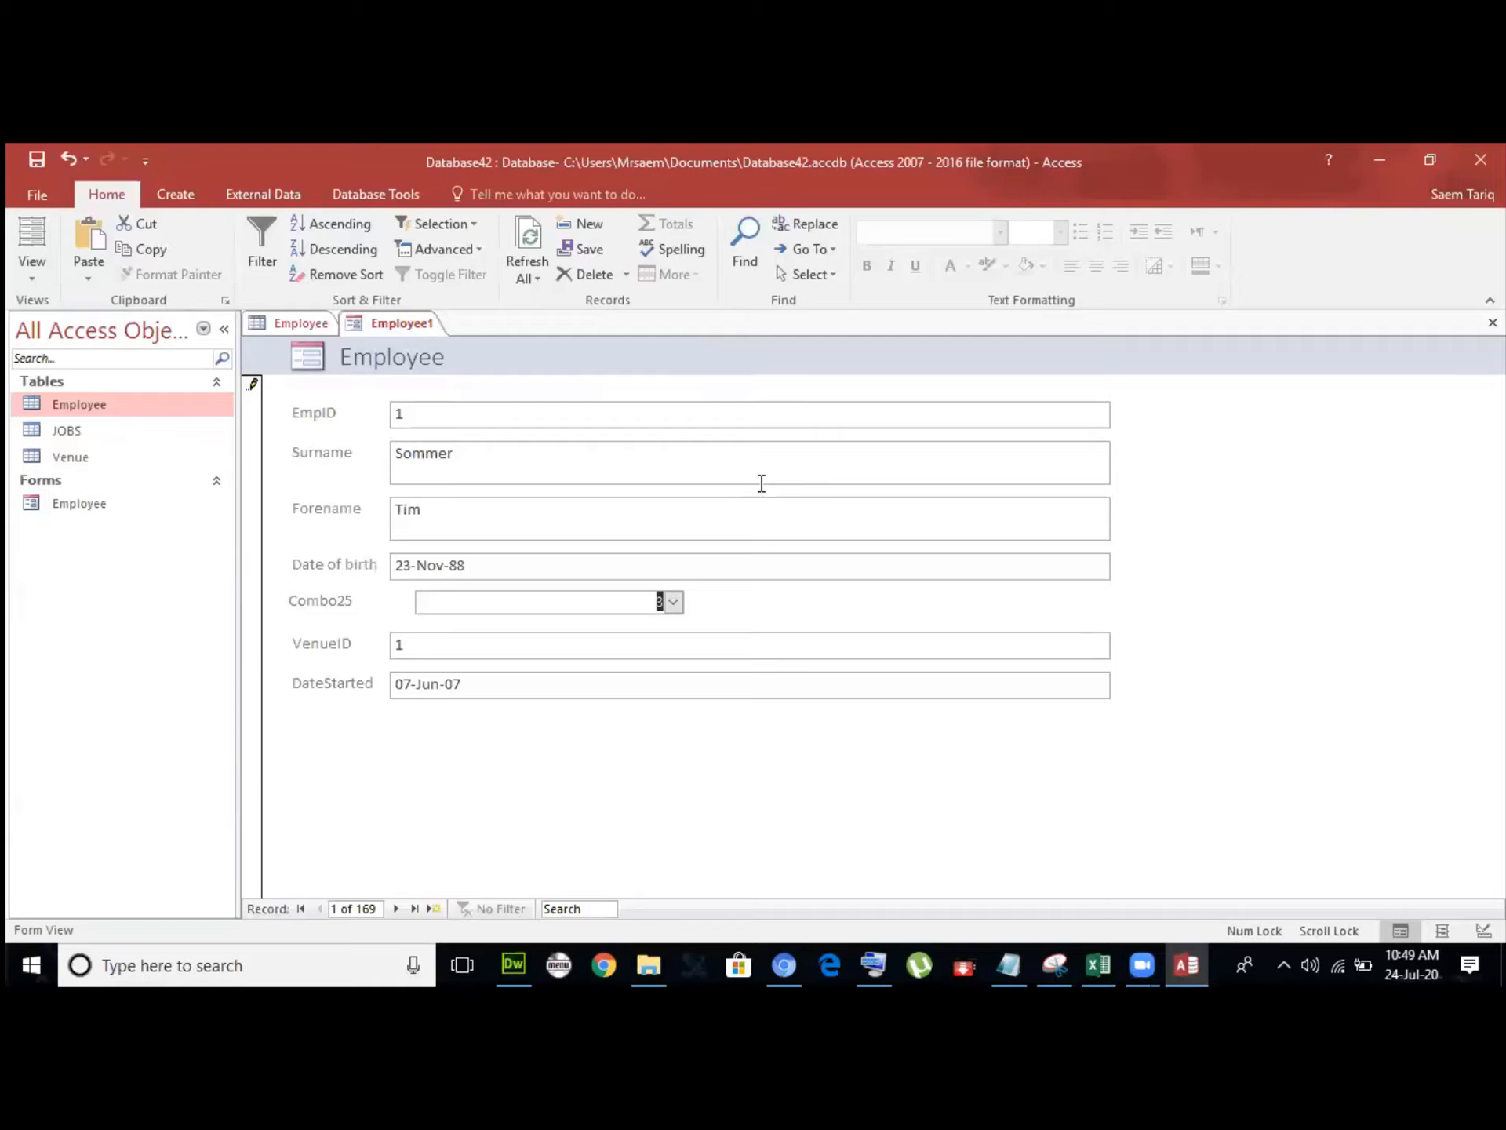
Return to Design View, change the combo box's label to dsdssds, and close the Property Sheet.
left_click(34, 259)
left_click(50, 402)
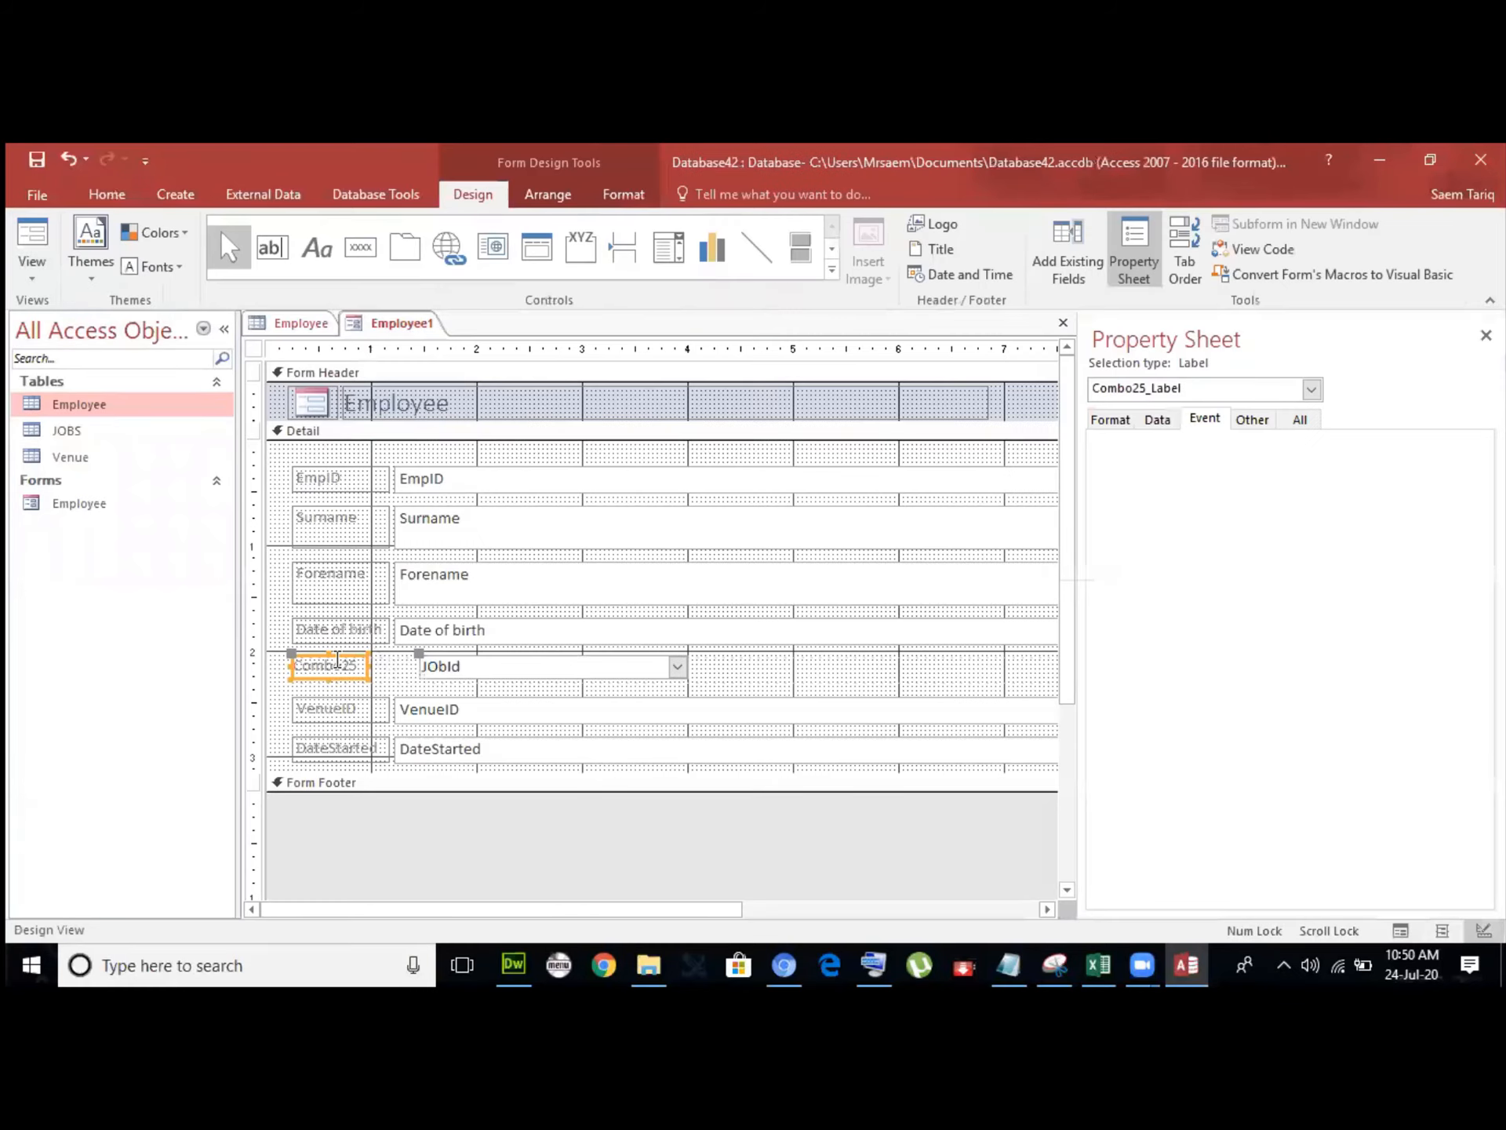
left_click(336, 663)
left_click_drag(363, 671, 266, 670)
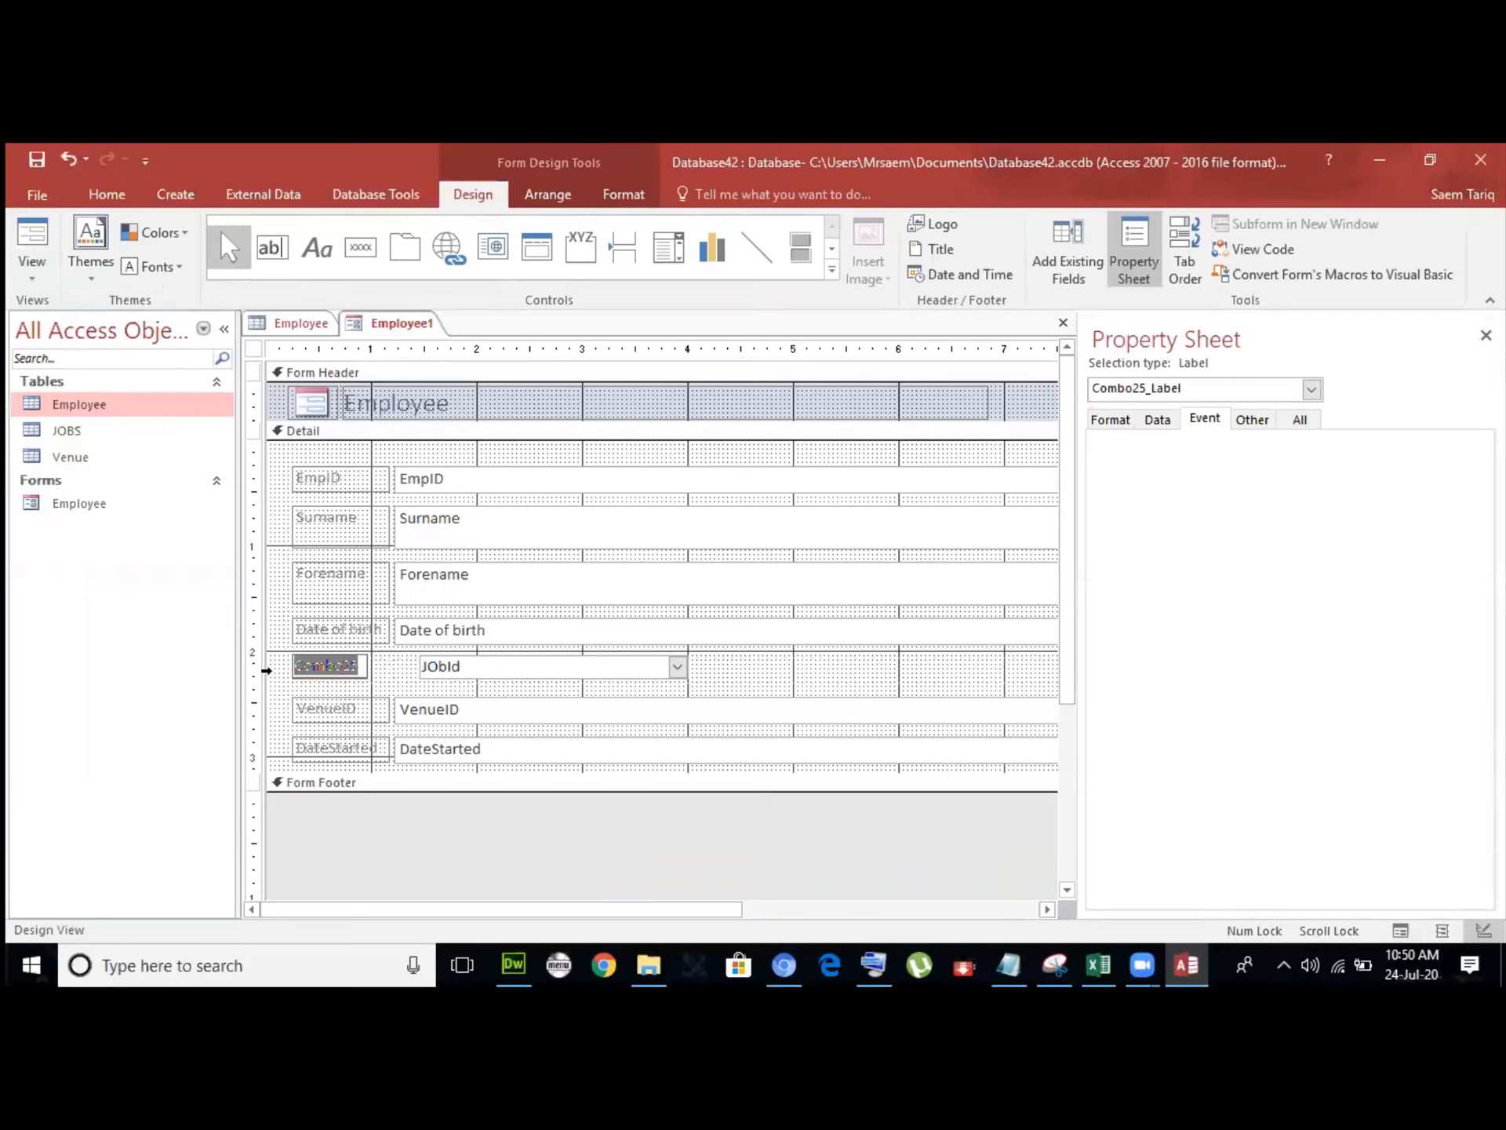
type("dsdssds")
left_click(581, 668)
left_click(789, 681)
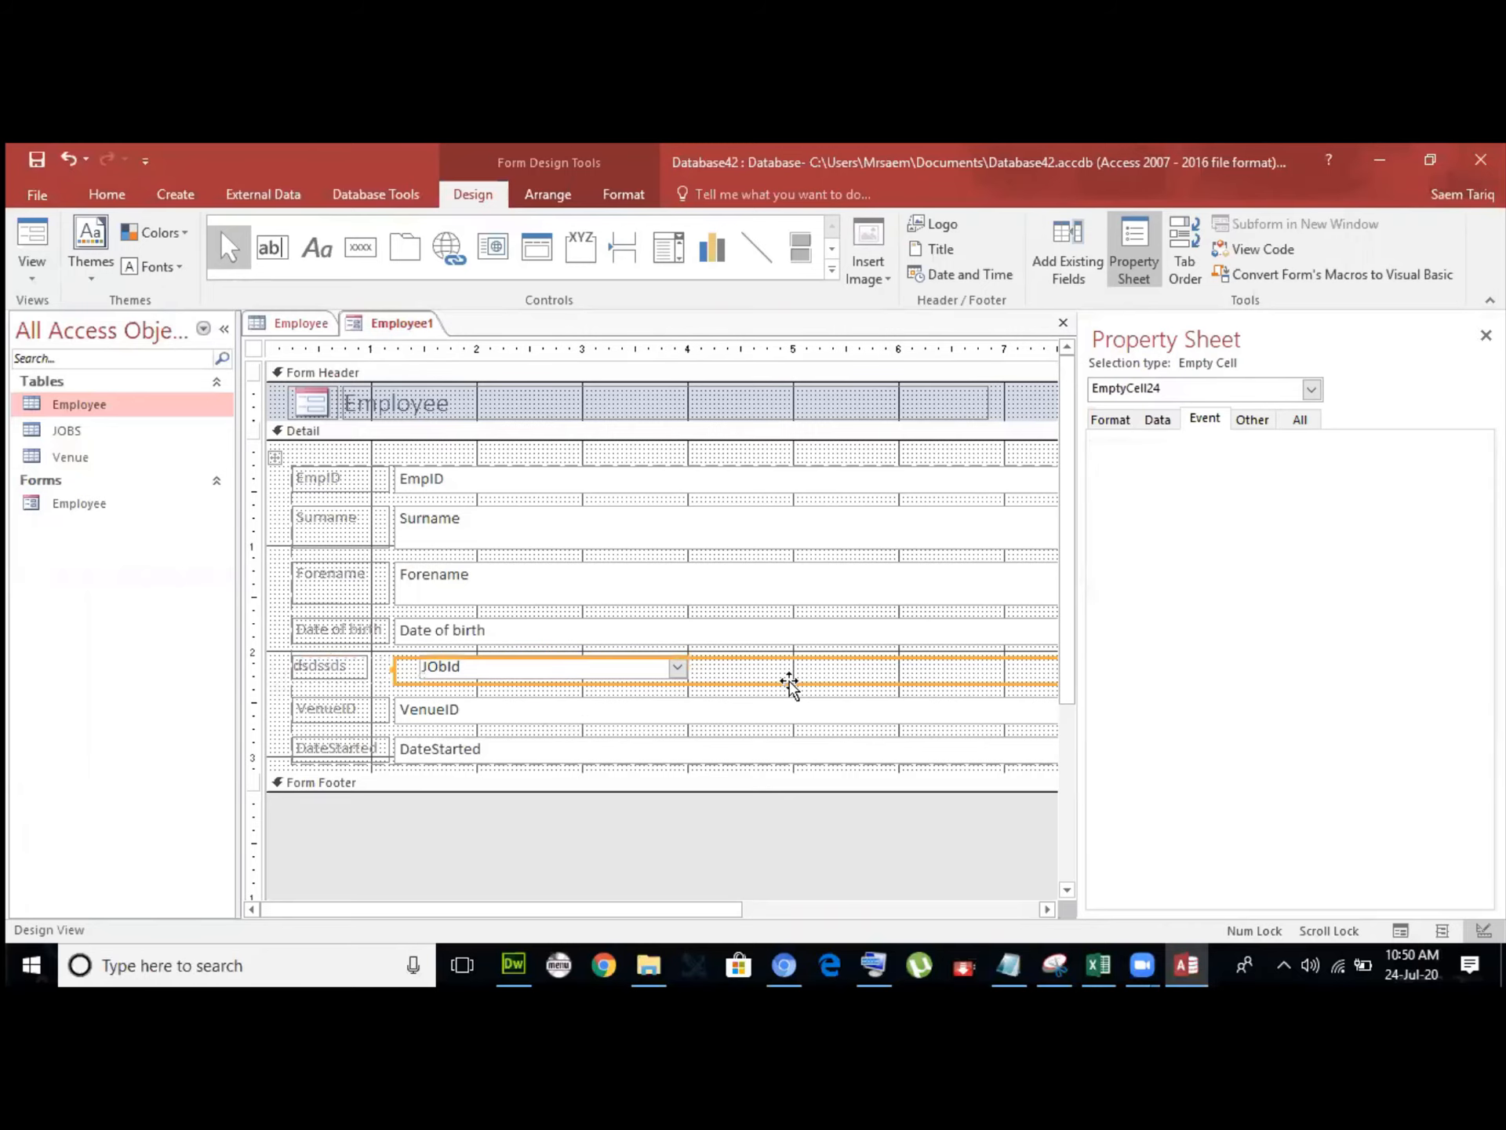
left_click(1485, 335)
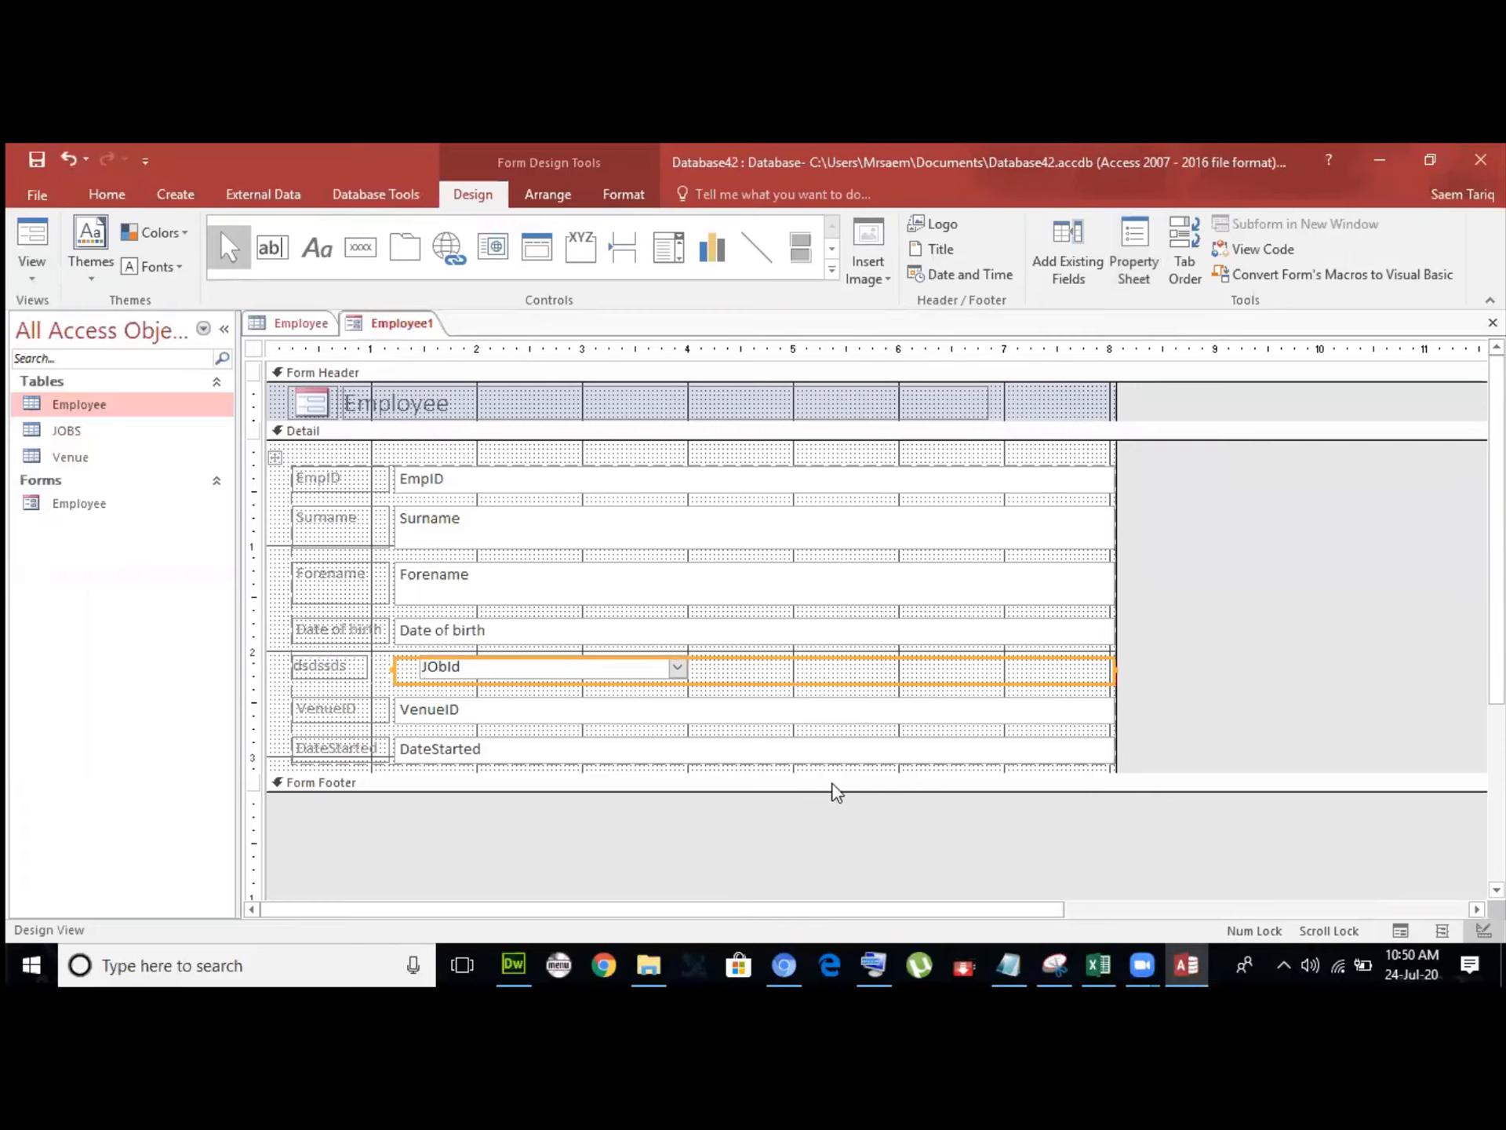
Extend the Detail section downward to make room below DateStarted, and resize the DateStarted row to fit its full text.
mouse_move(831, 772)
left_mouse_down()
mouse_move(834, 807)
mouse_move(840, 753)
left_mouse_up()
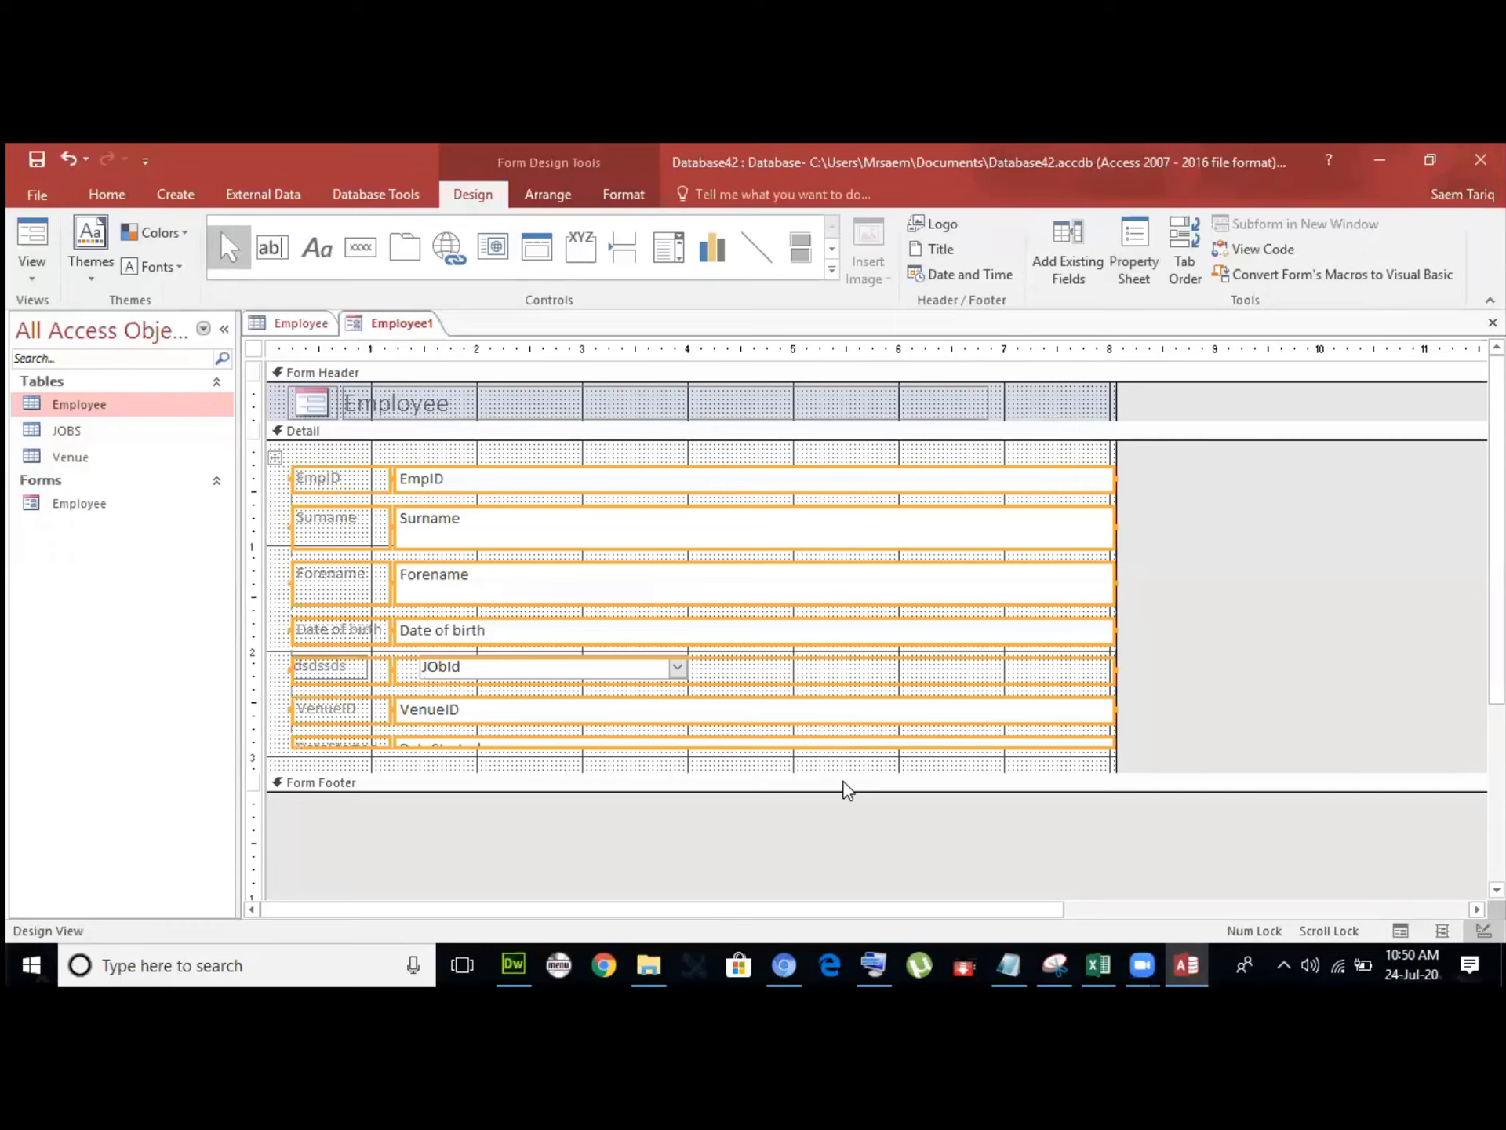
left_click_drag(844, 787, 824, 807)
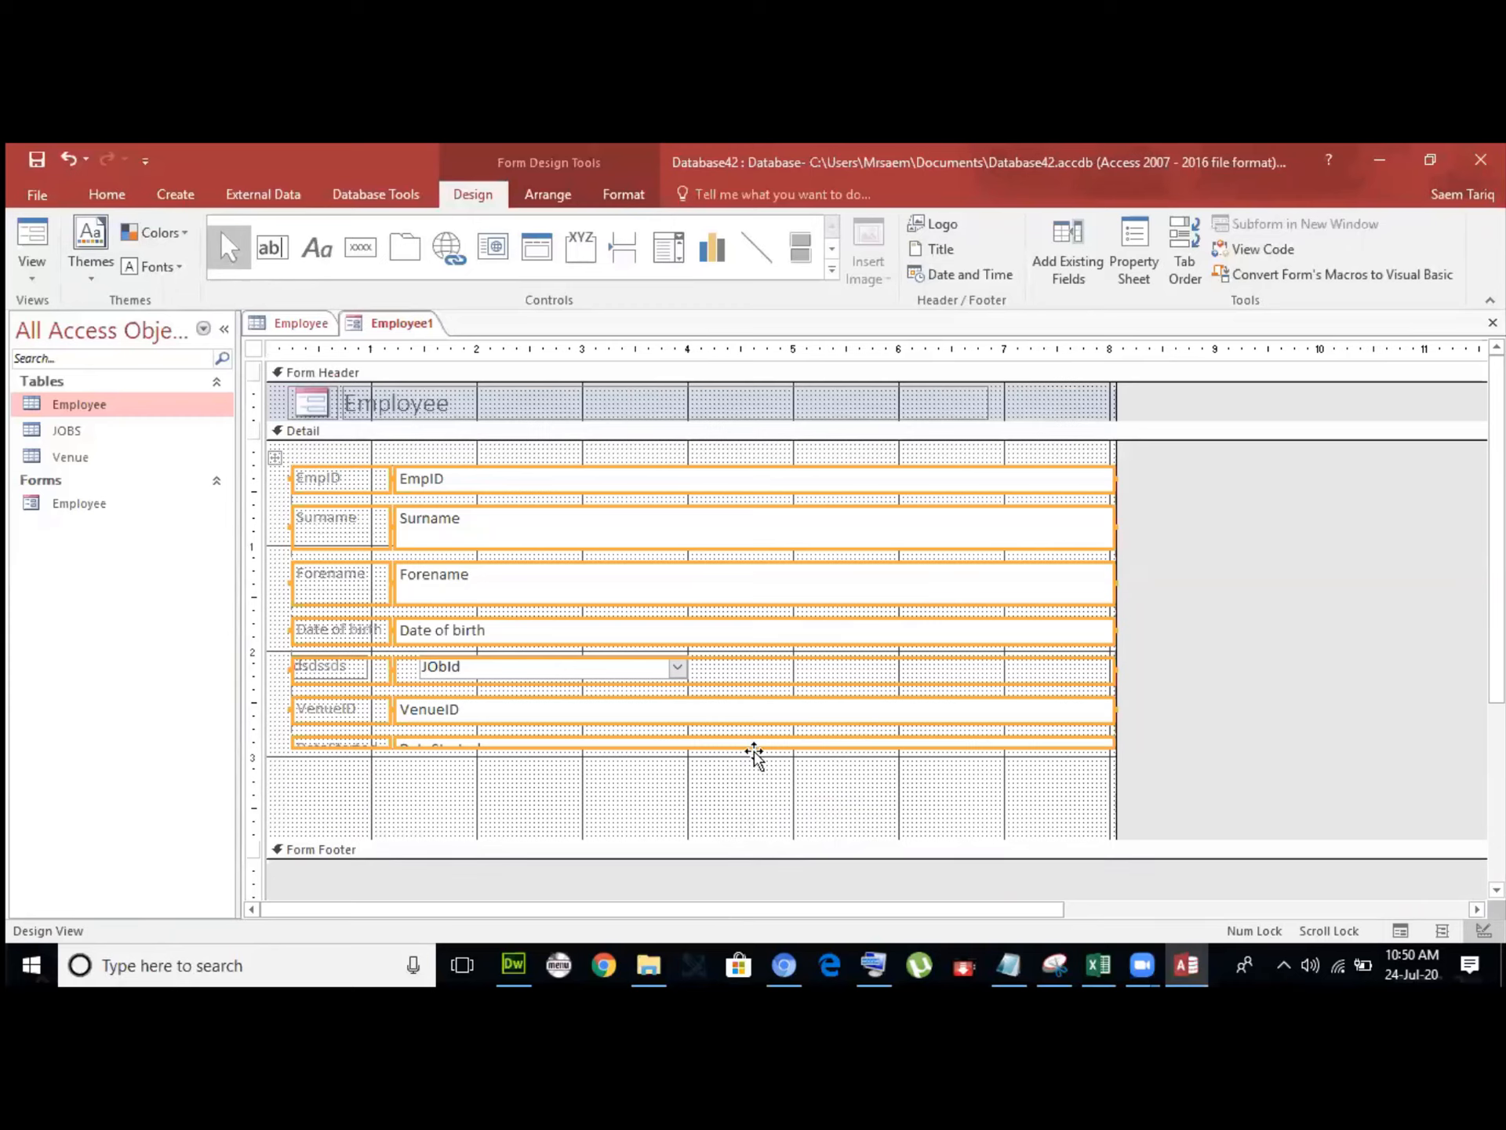
left_click(872, 765)
left_click(873, 750)
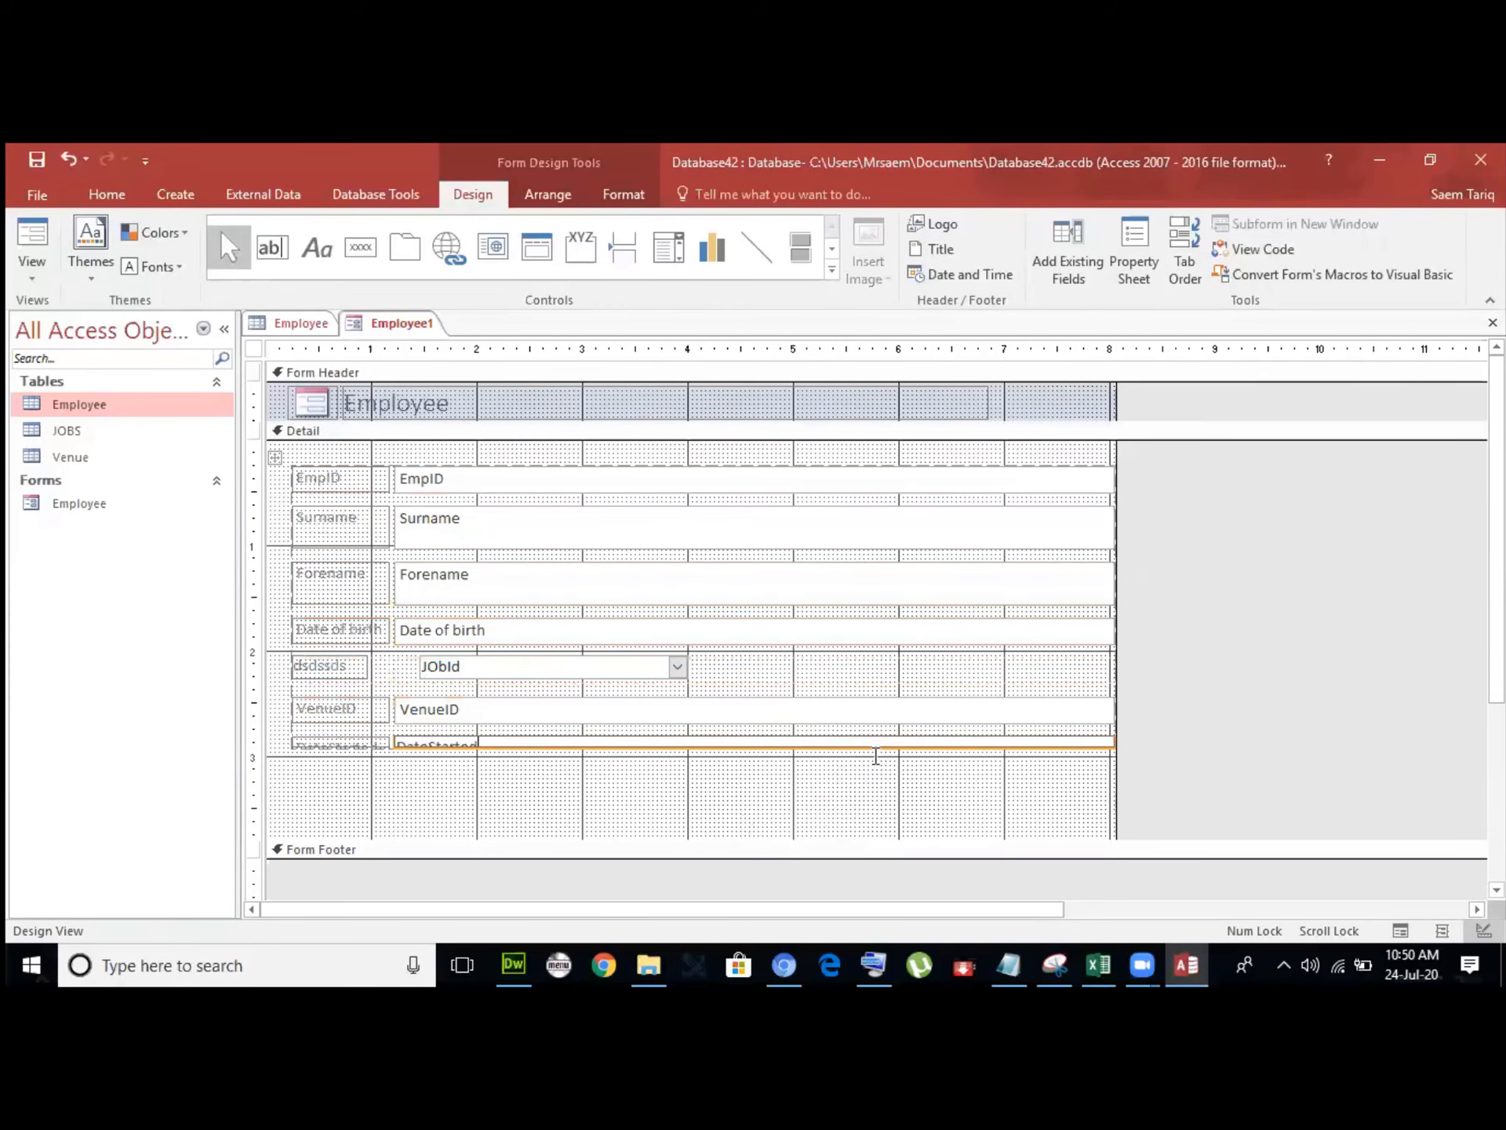
left_click(873, 783)
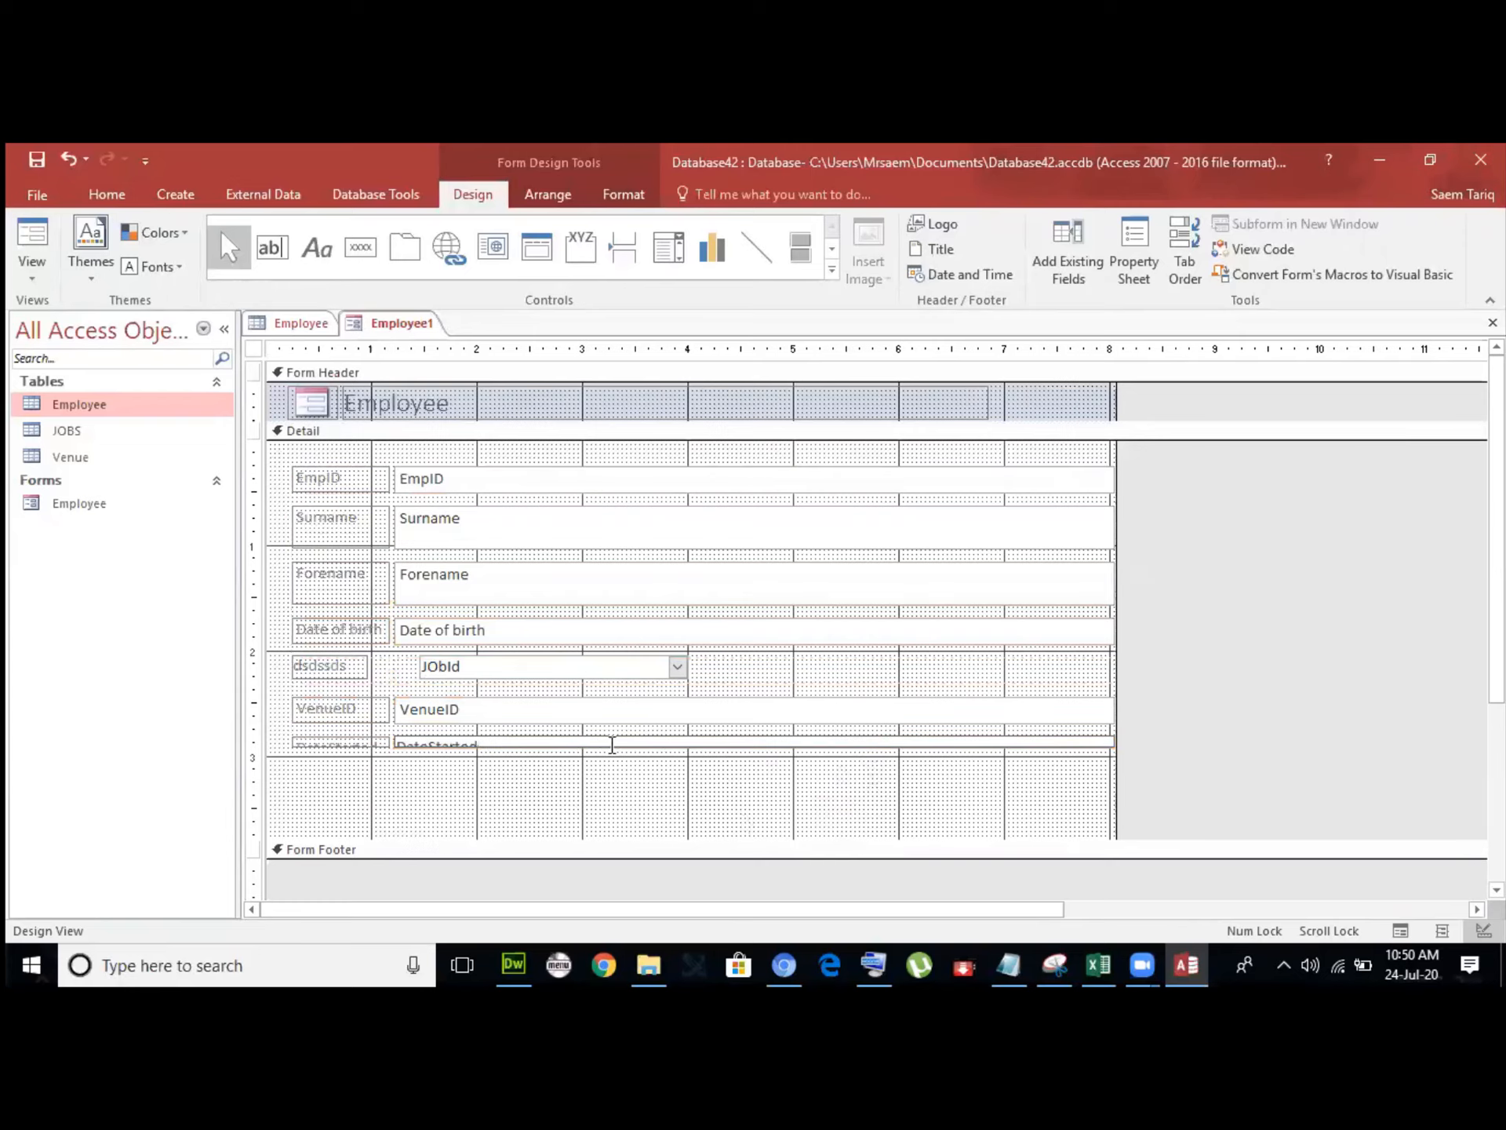
left_click(639, 764)
left_click(639, 751)
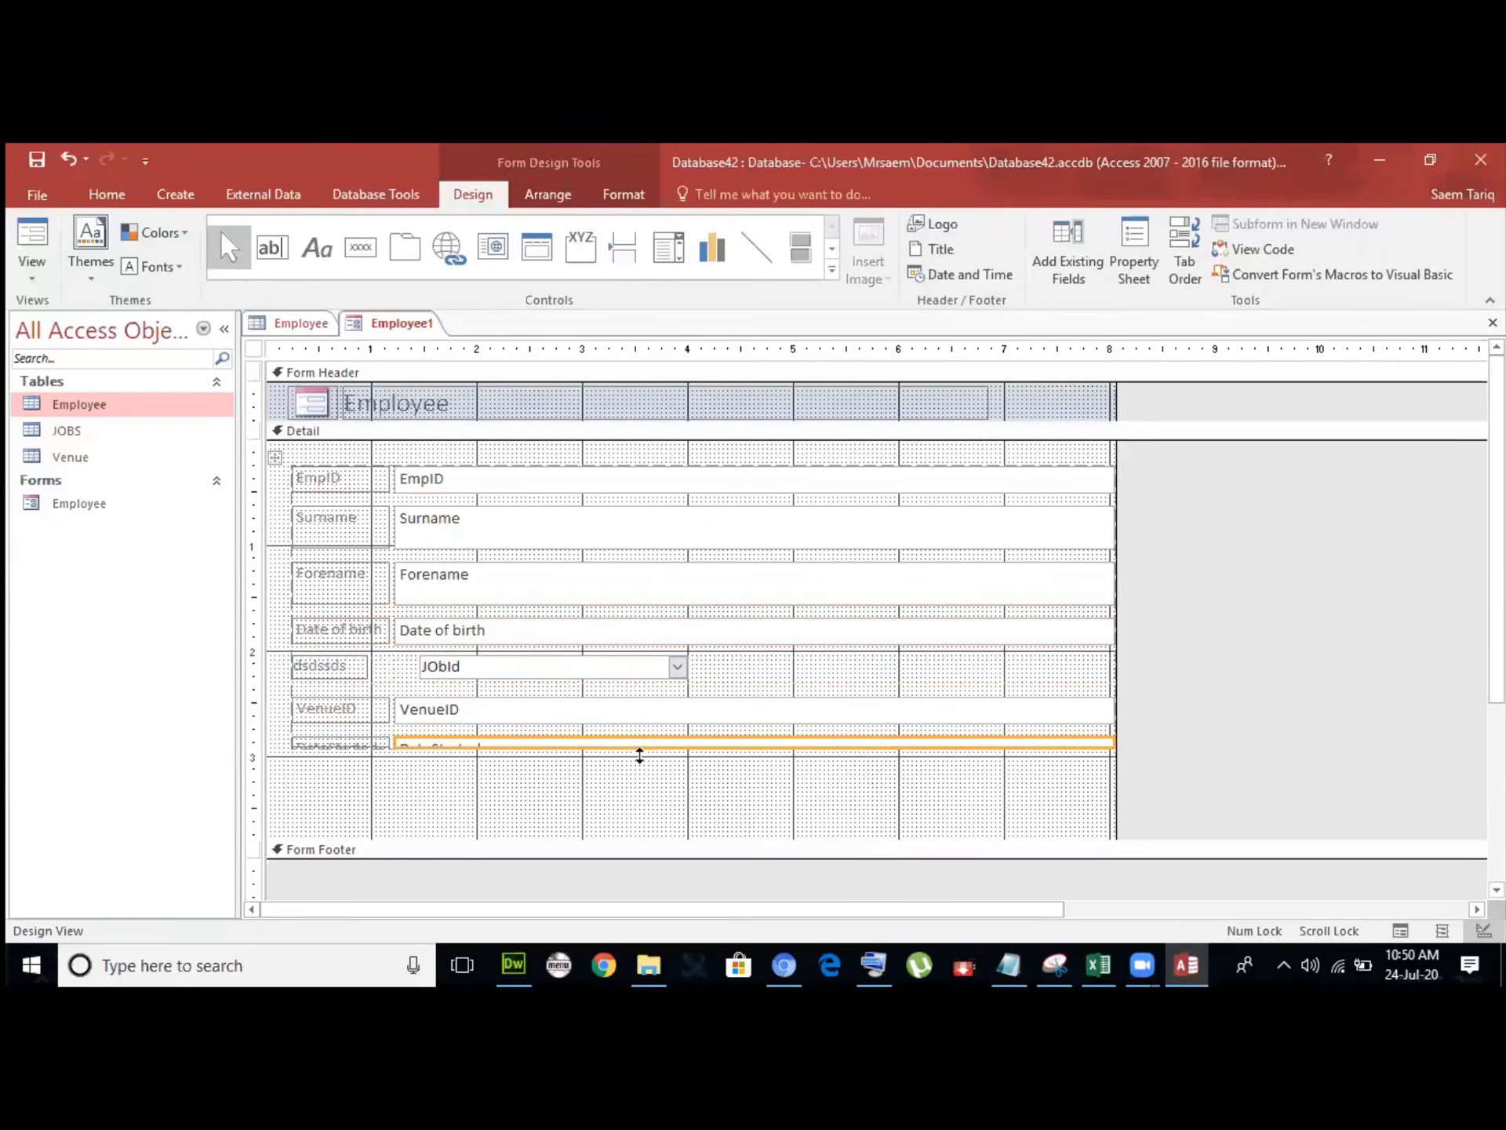
left_click_drag(639, 756, 636, 773)
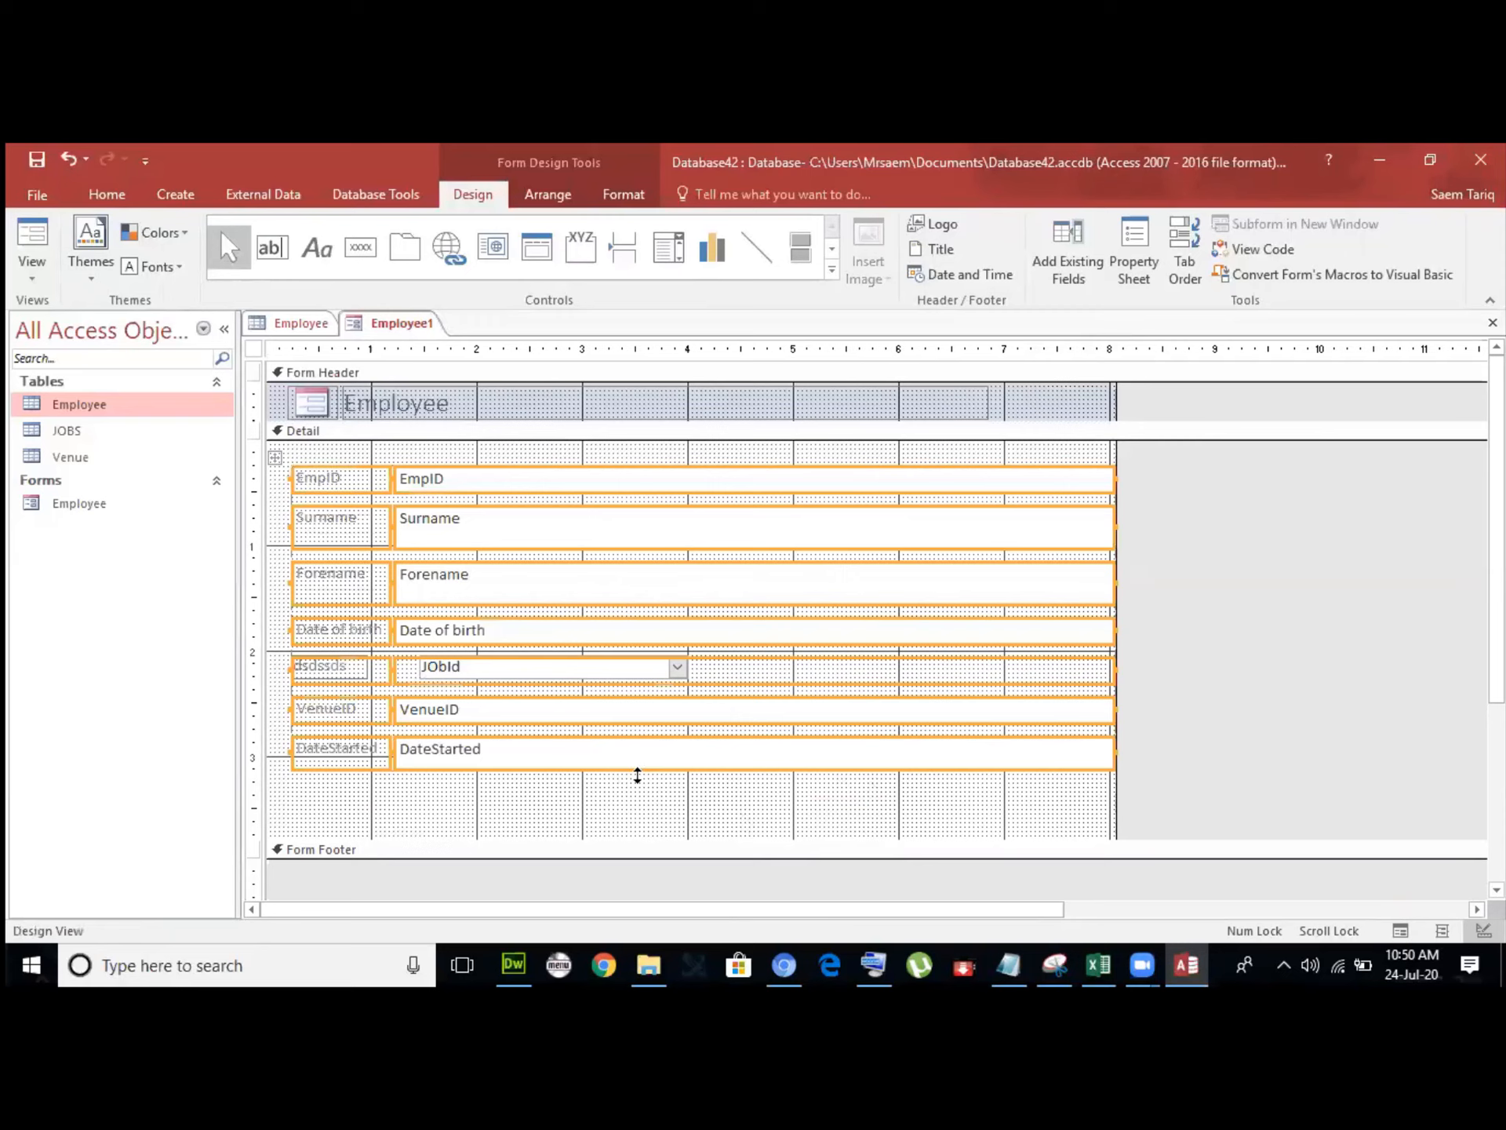
left_click(608, 732)
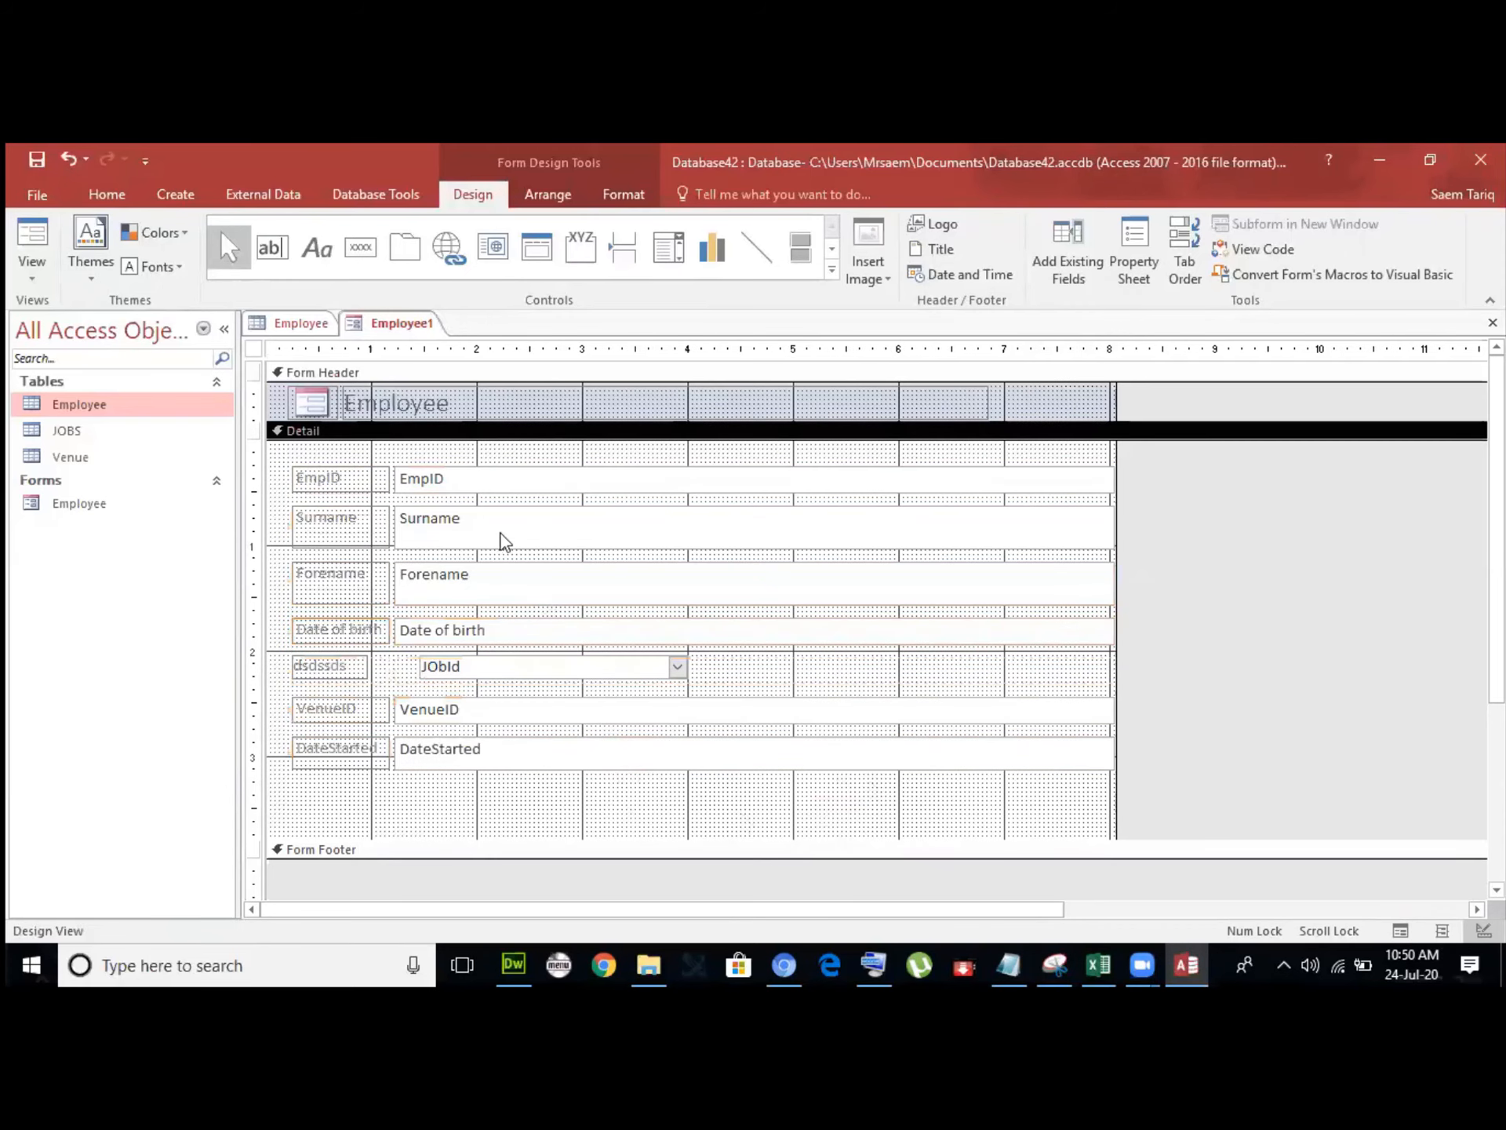
Draw an option group in the Detail section below DateStarted and label its options Male and Female.
left_click(583, 256)
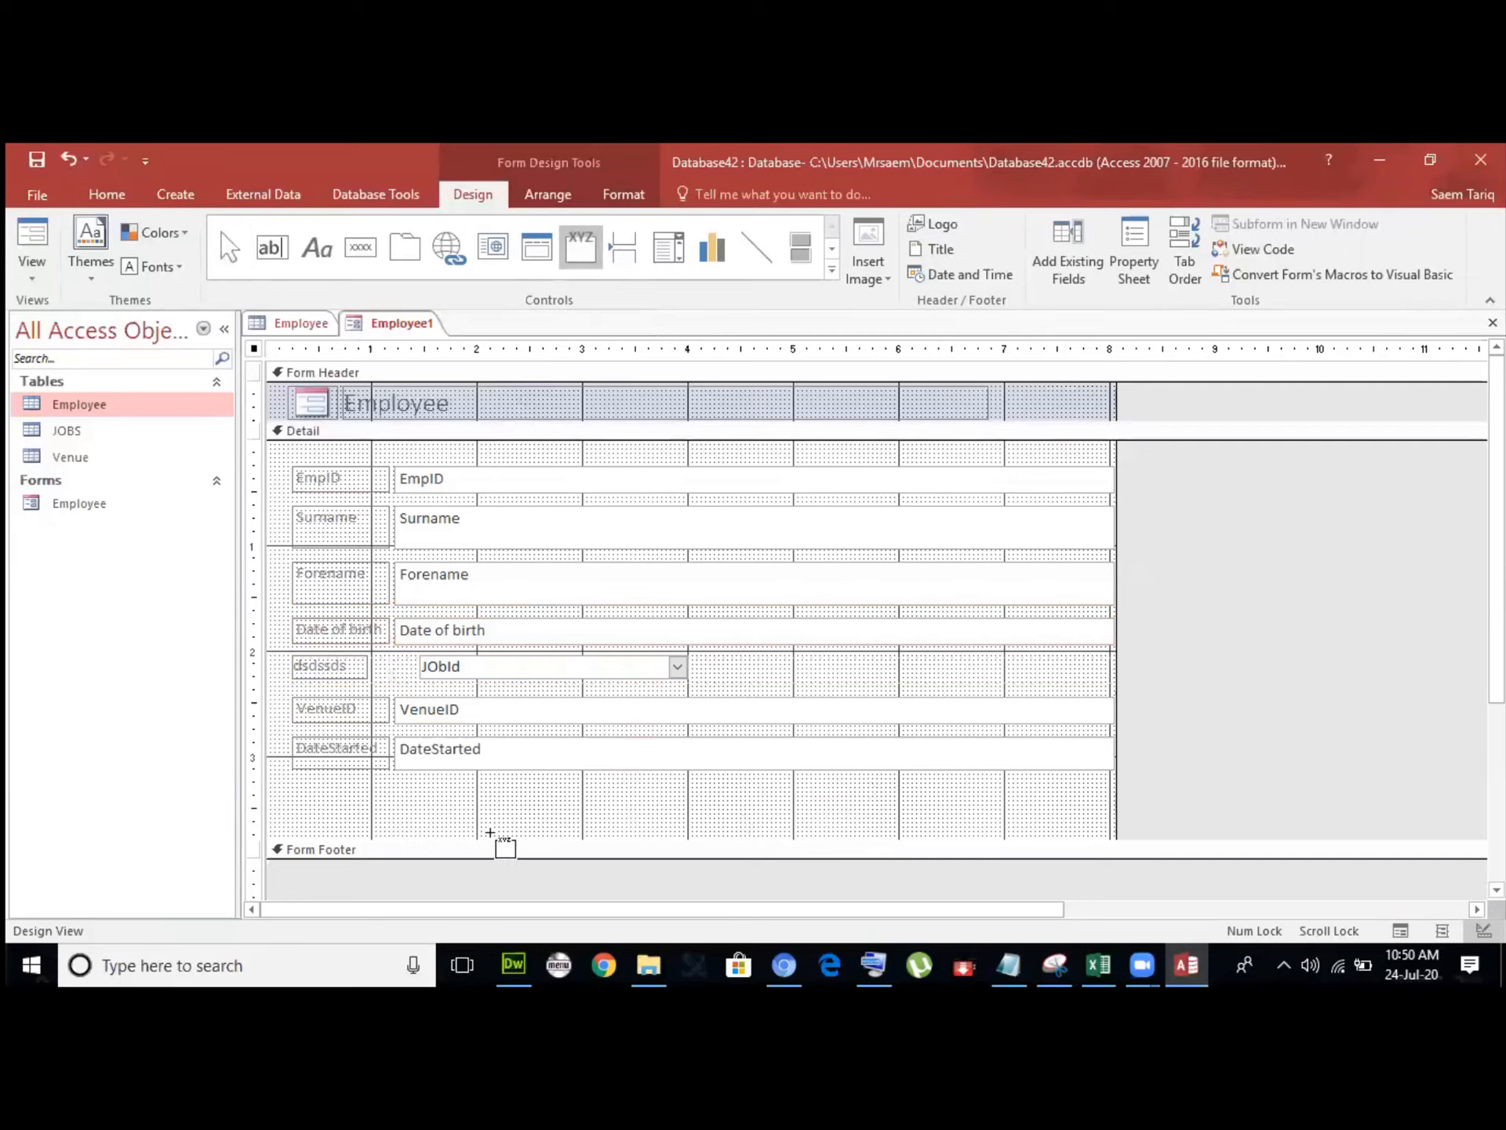
left_click_drag(463, 778, 605, 809)
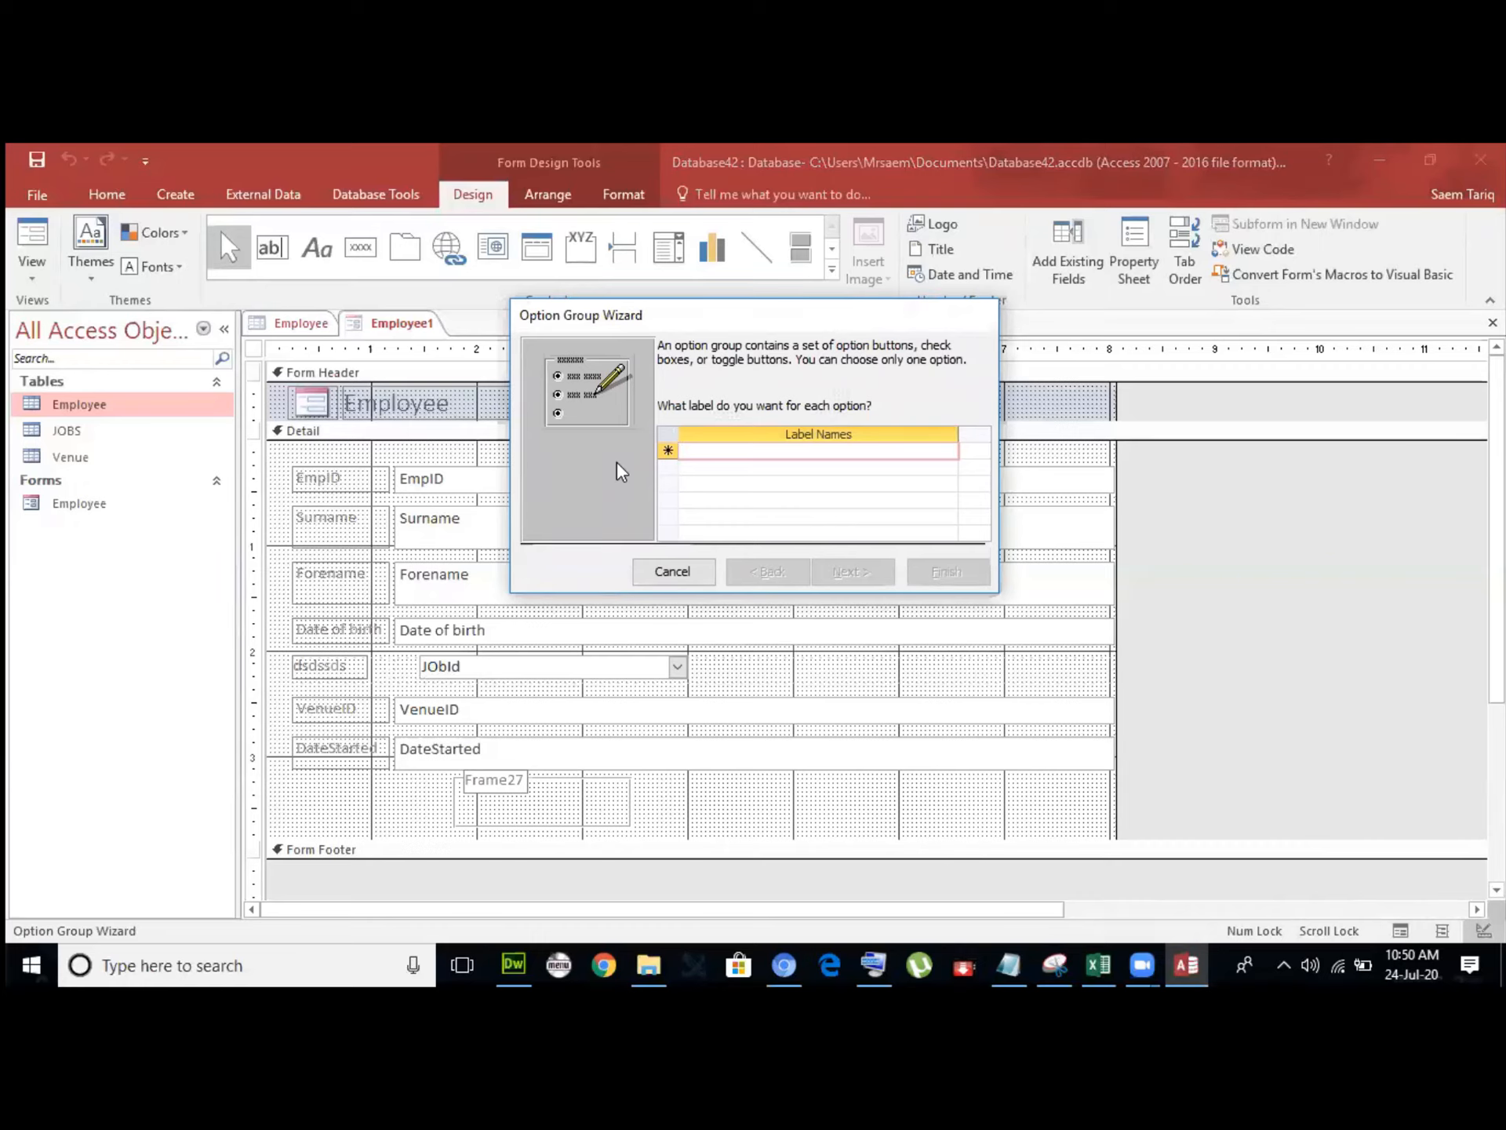
type("Male")
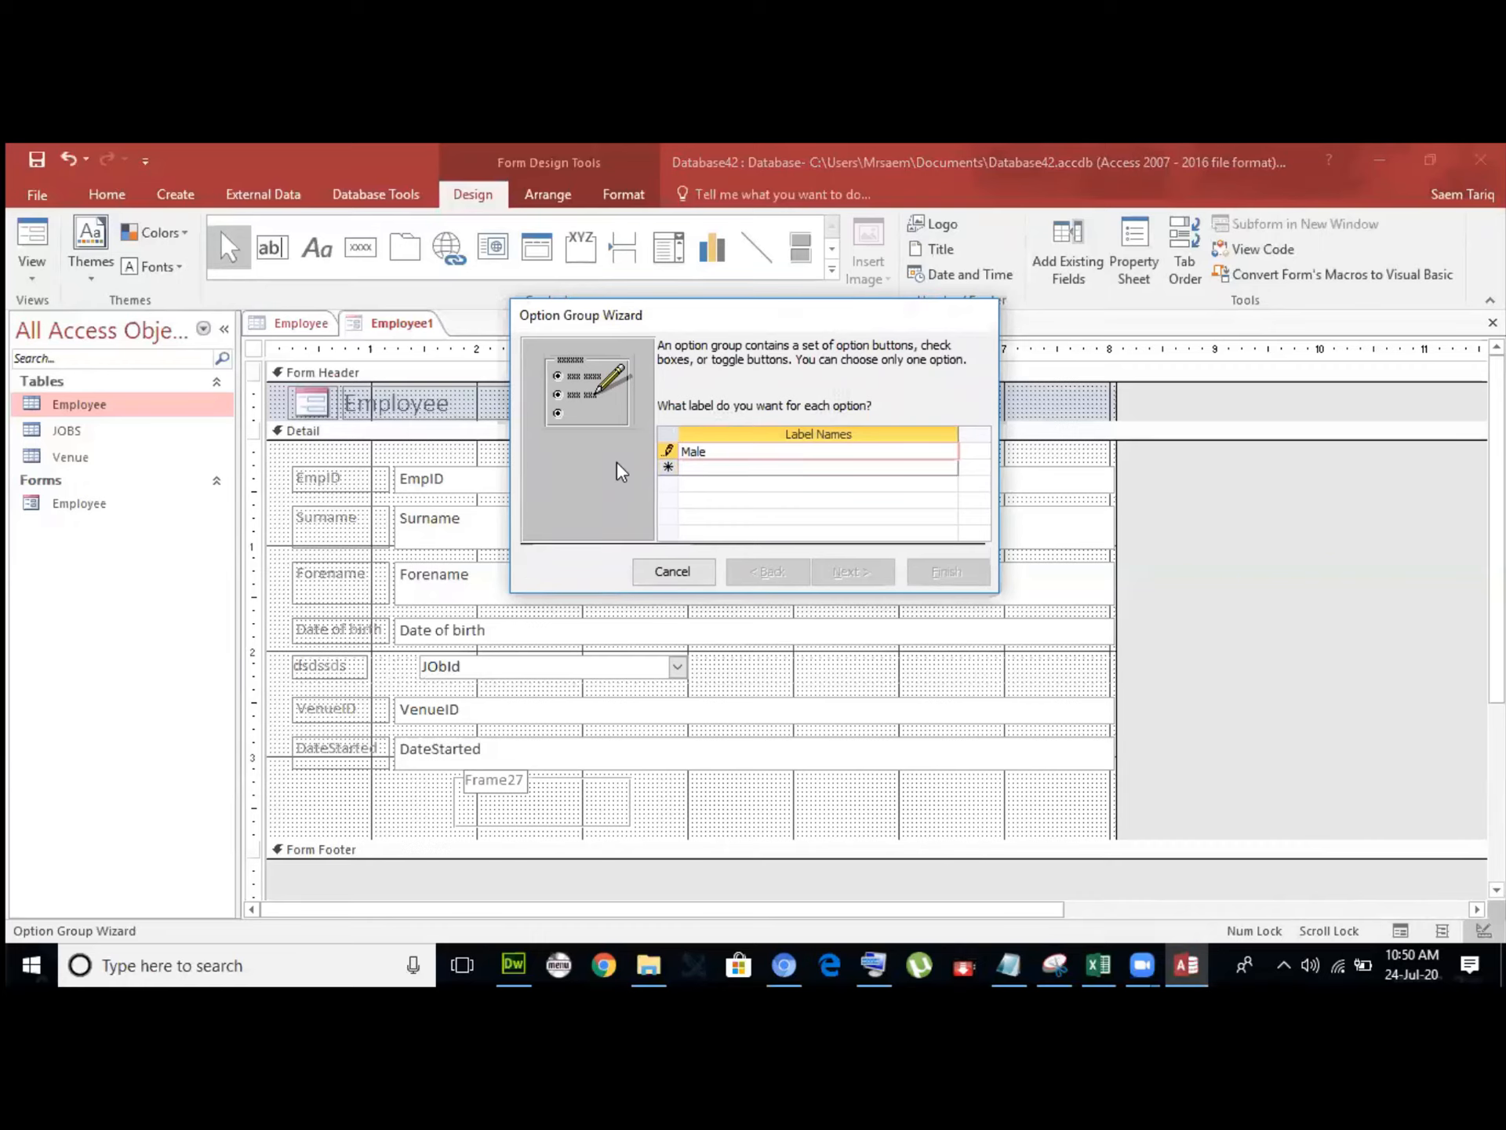
key("Return")
type("F")
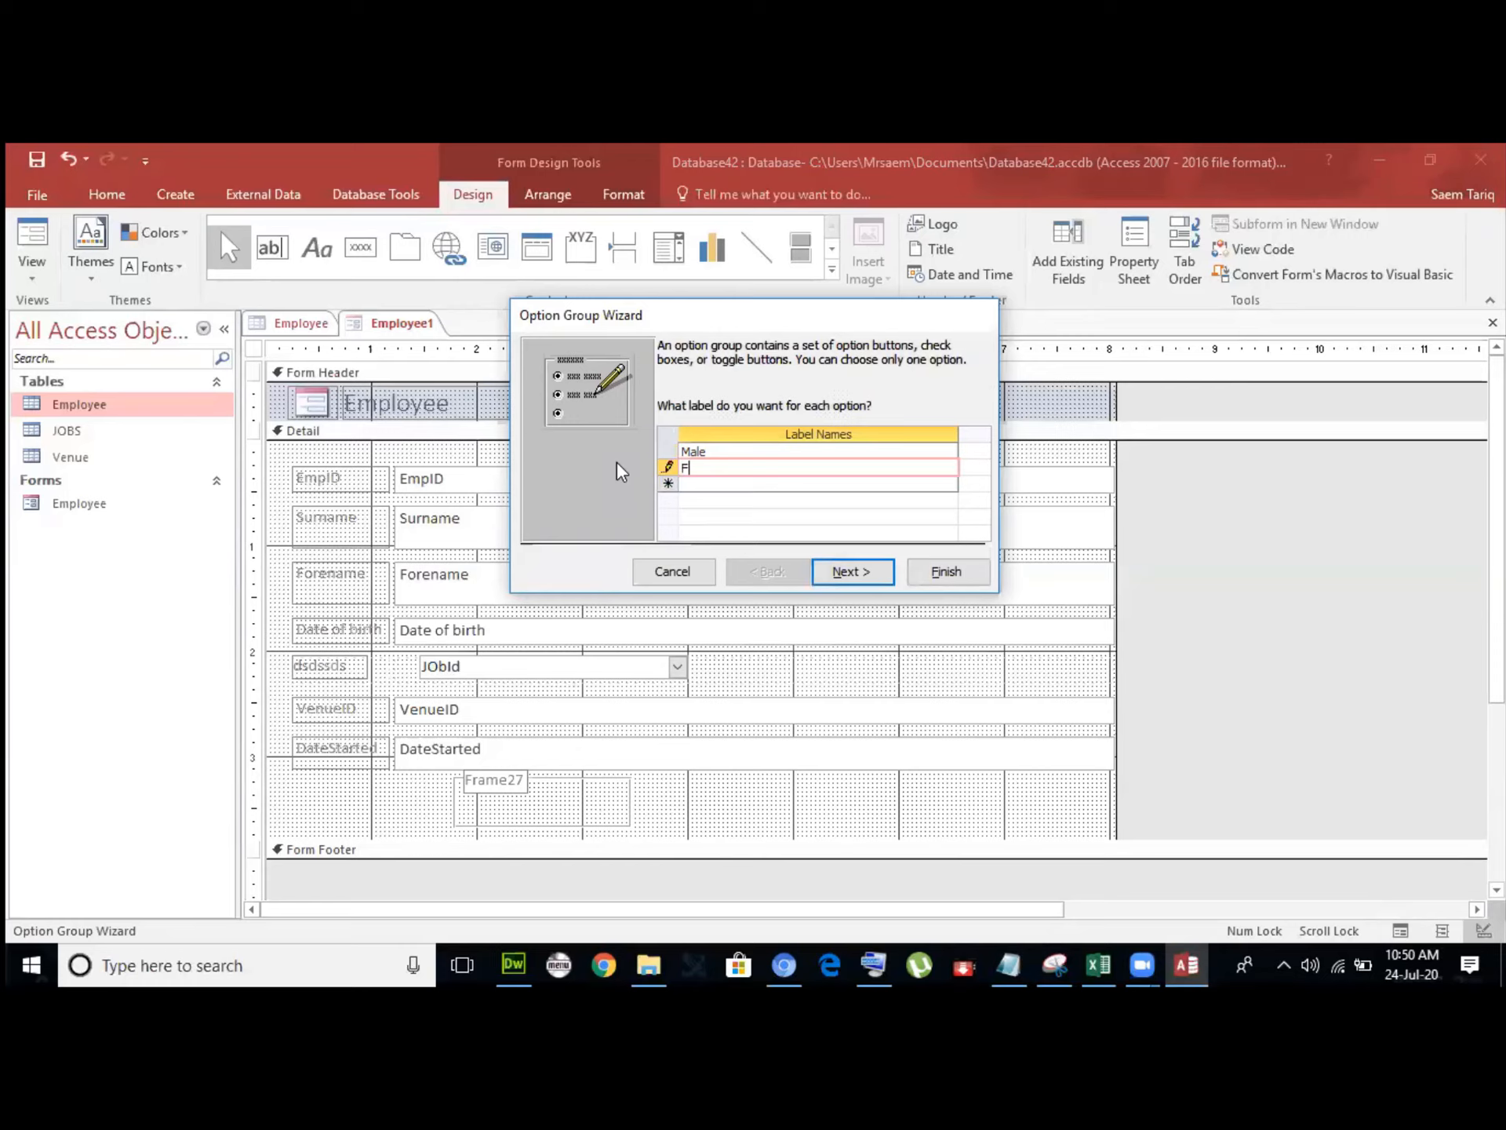
type("emale")
left_click(855, 574)
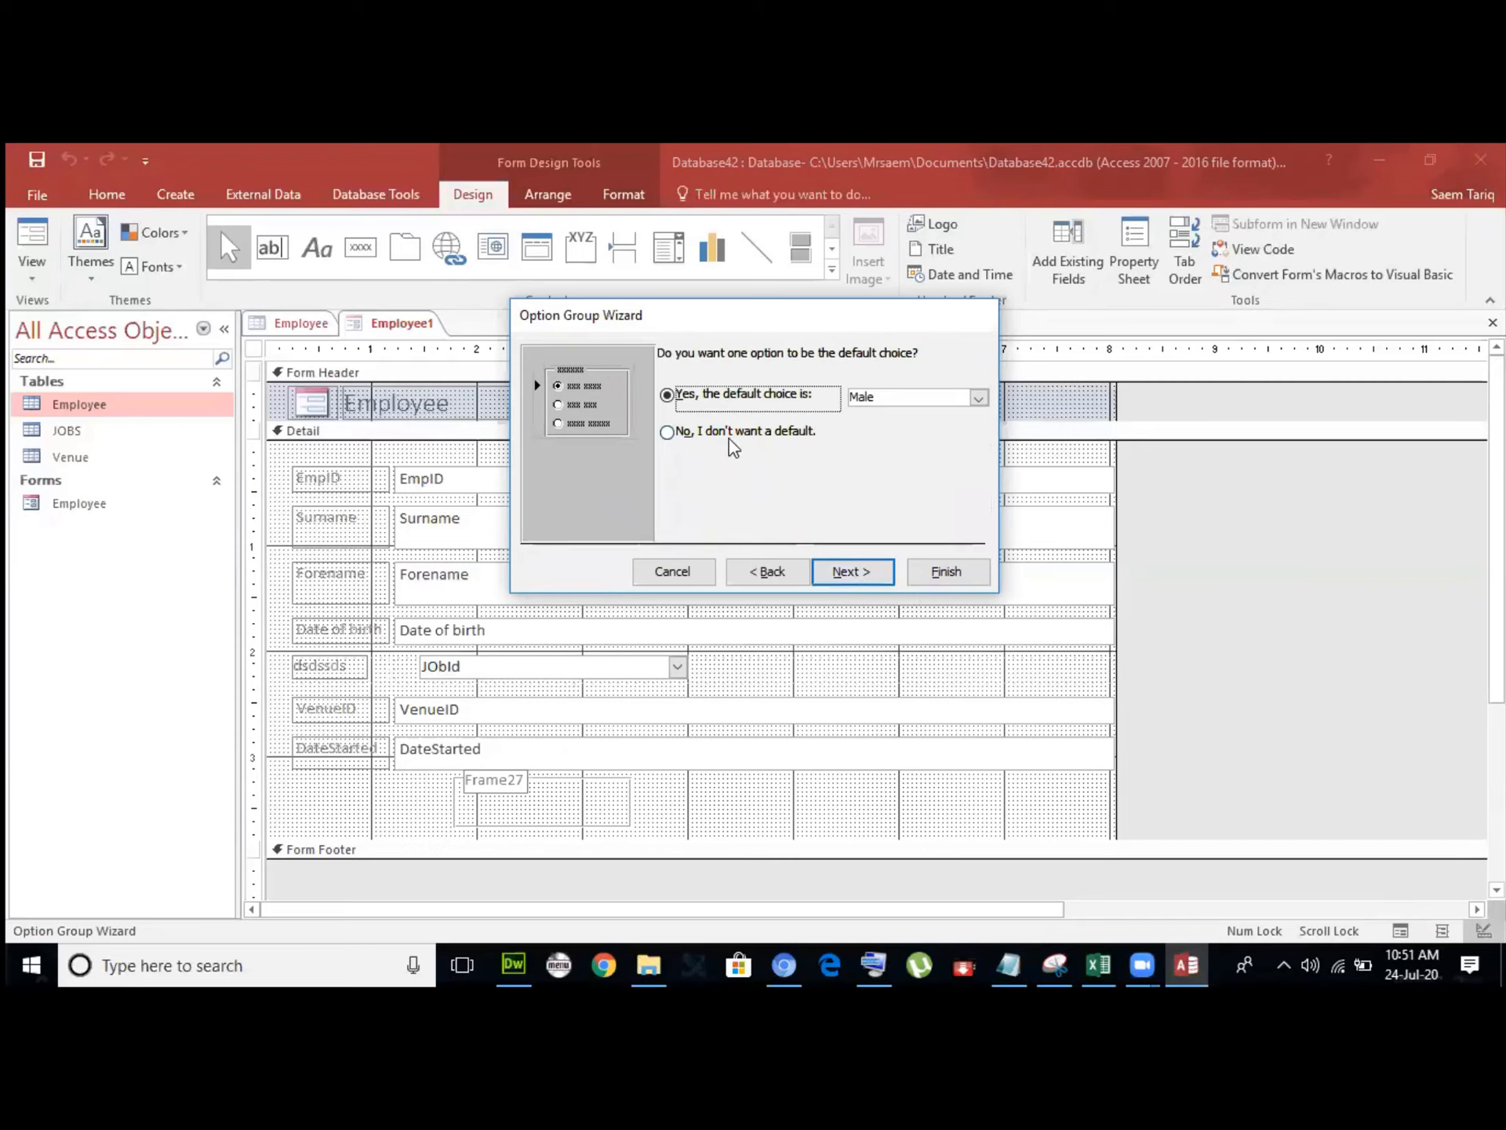
Set the option group to have no default choice and accept the values 1 for Male and 2 for Female.
left_click(668, 436)
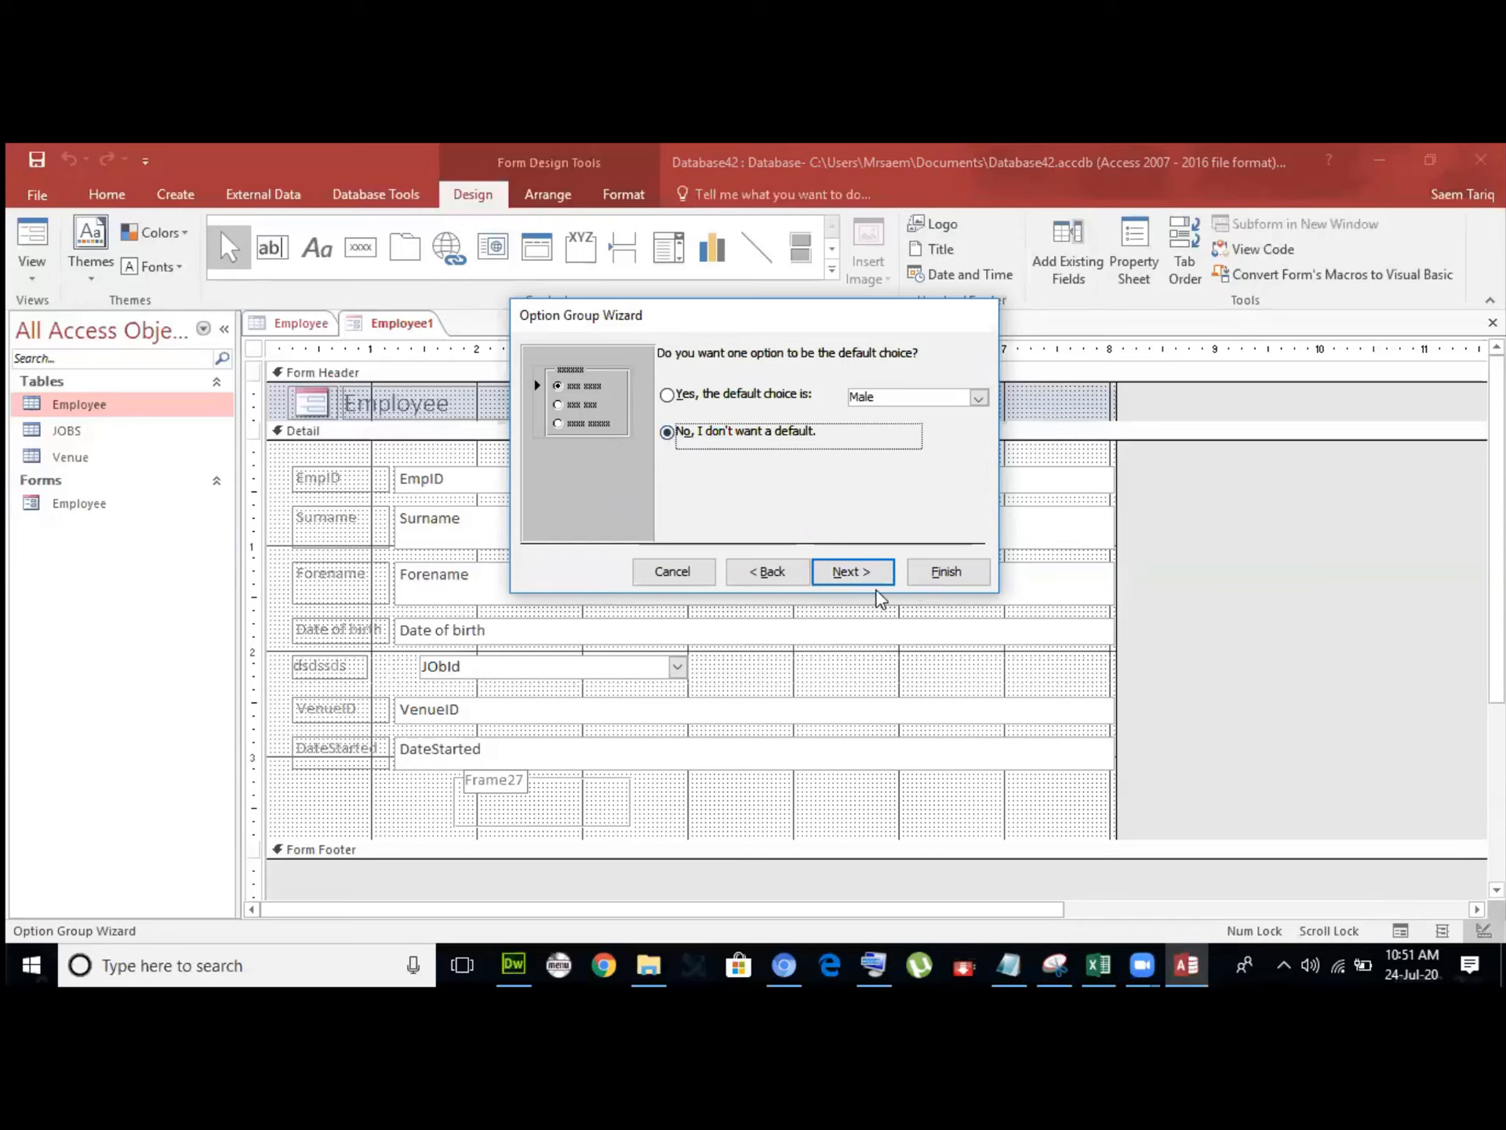
left_click(875, 582)
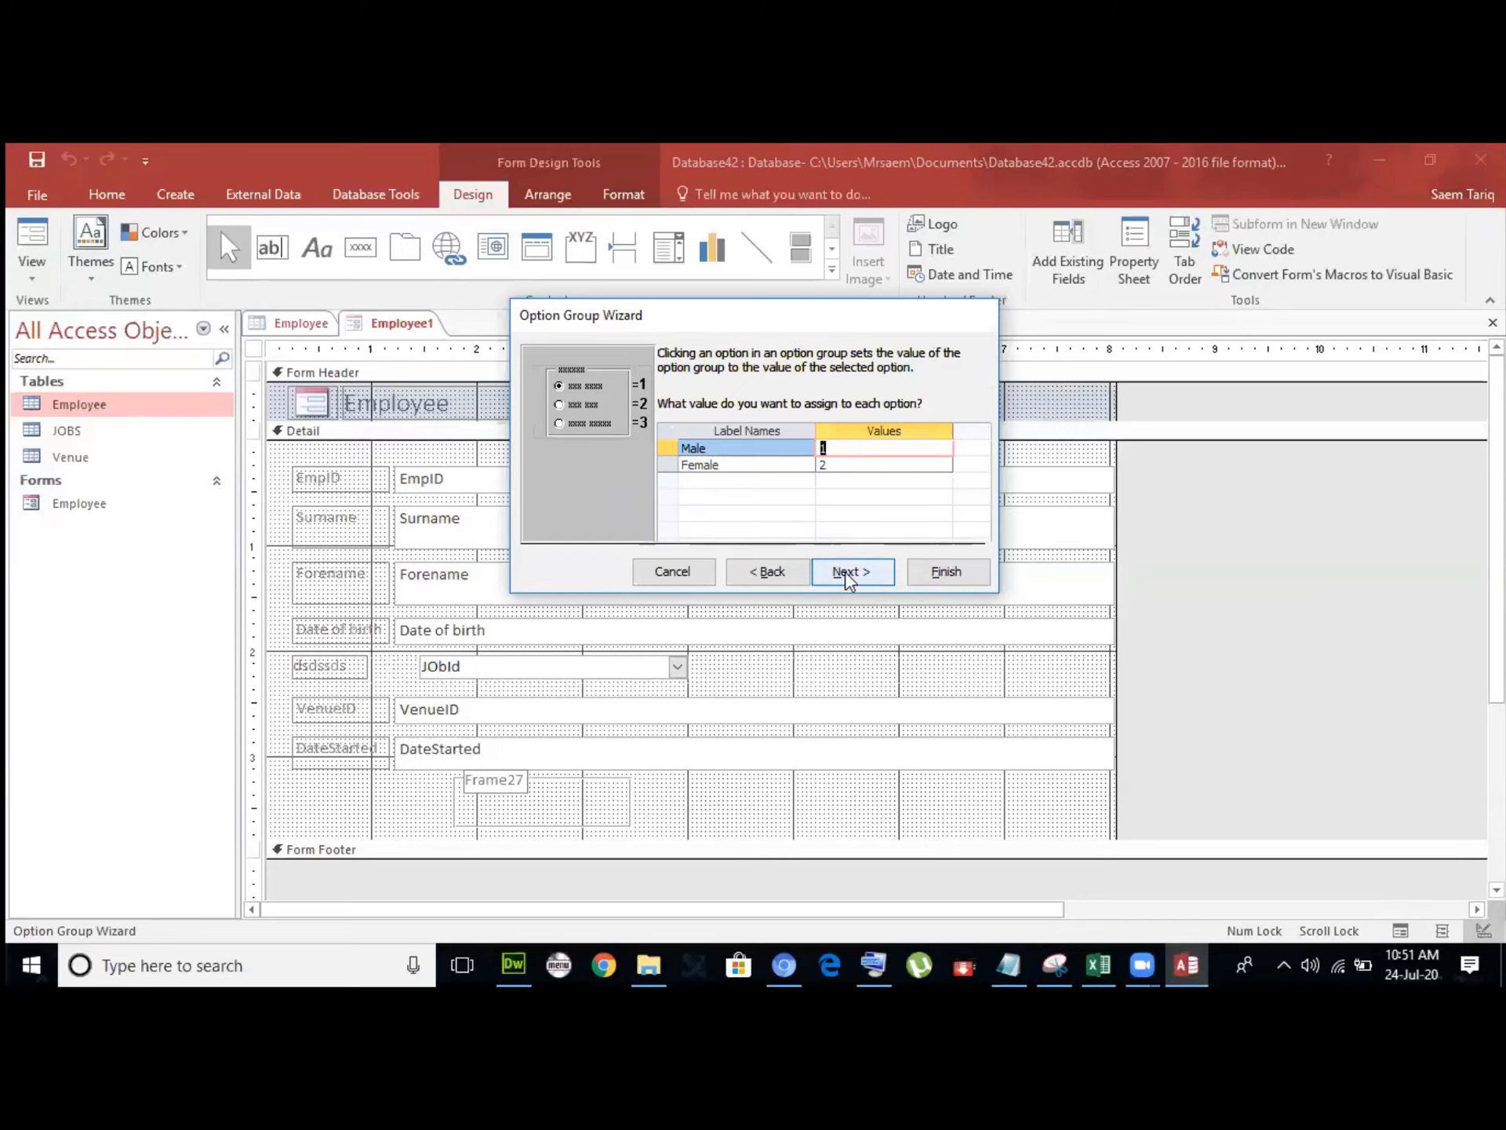
left_click(866, 575)
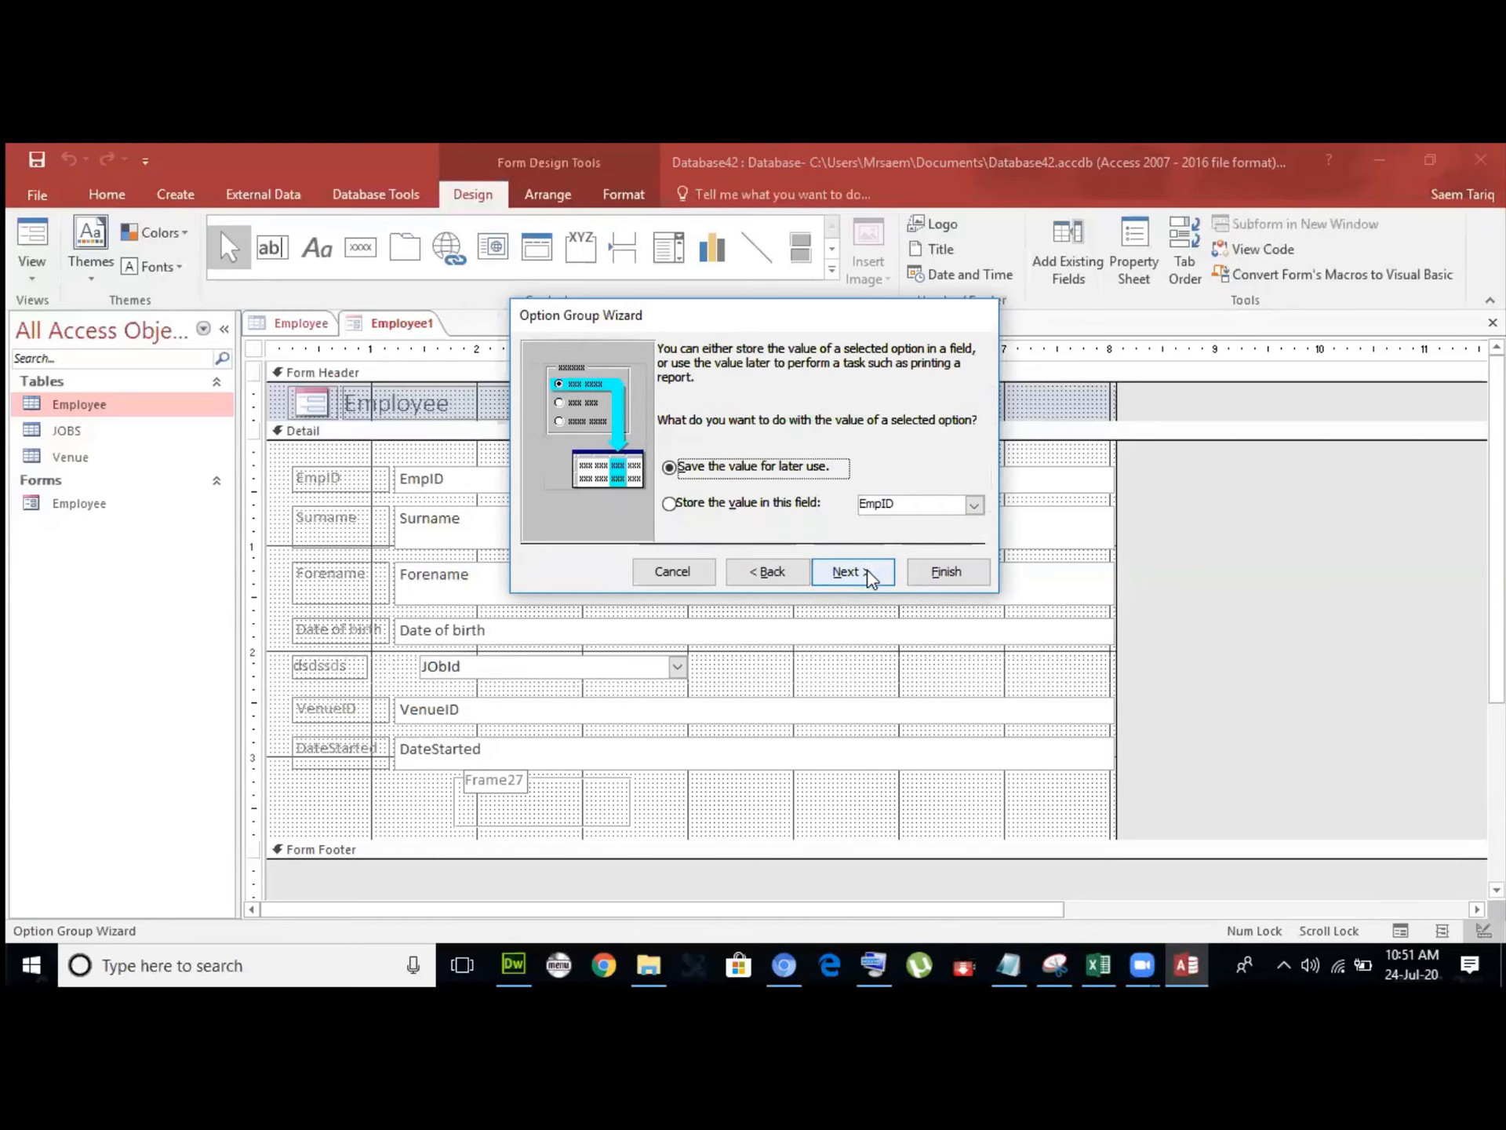
Save the option group's value for later use and finish it with option buttons in the Etched style.
left_click(669, 504)
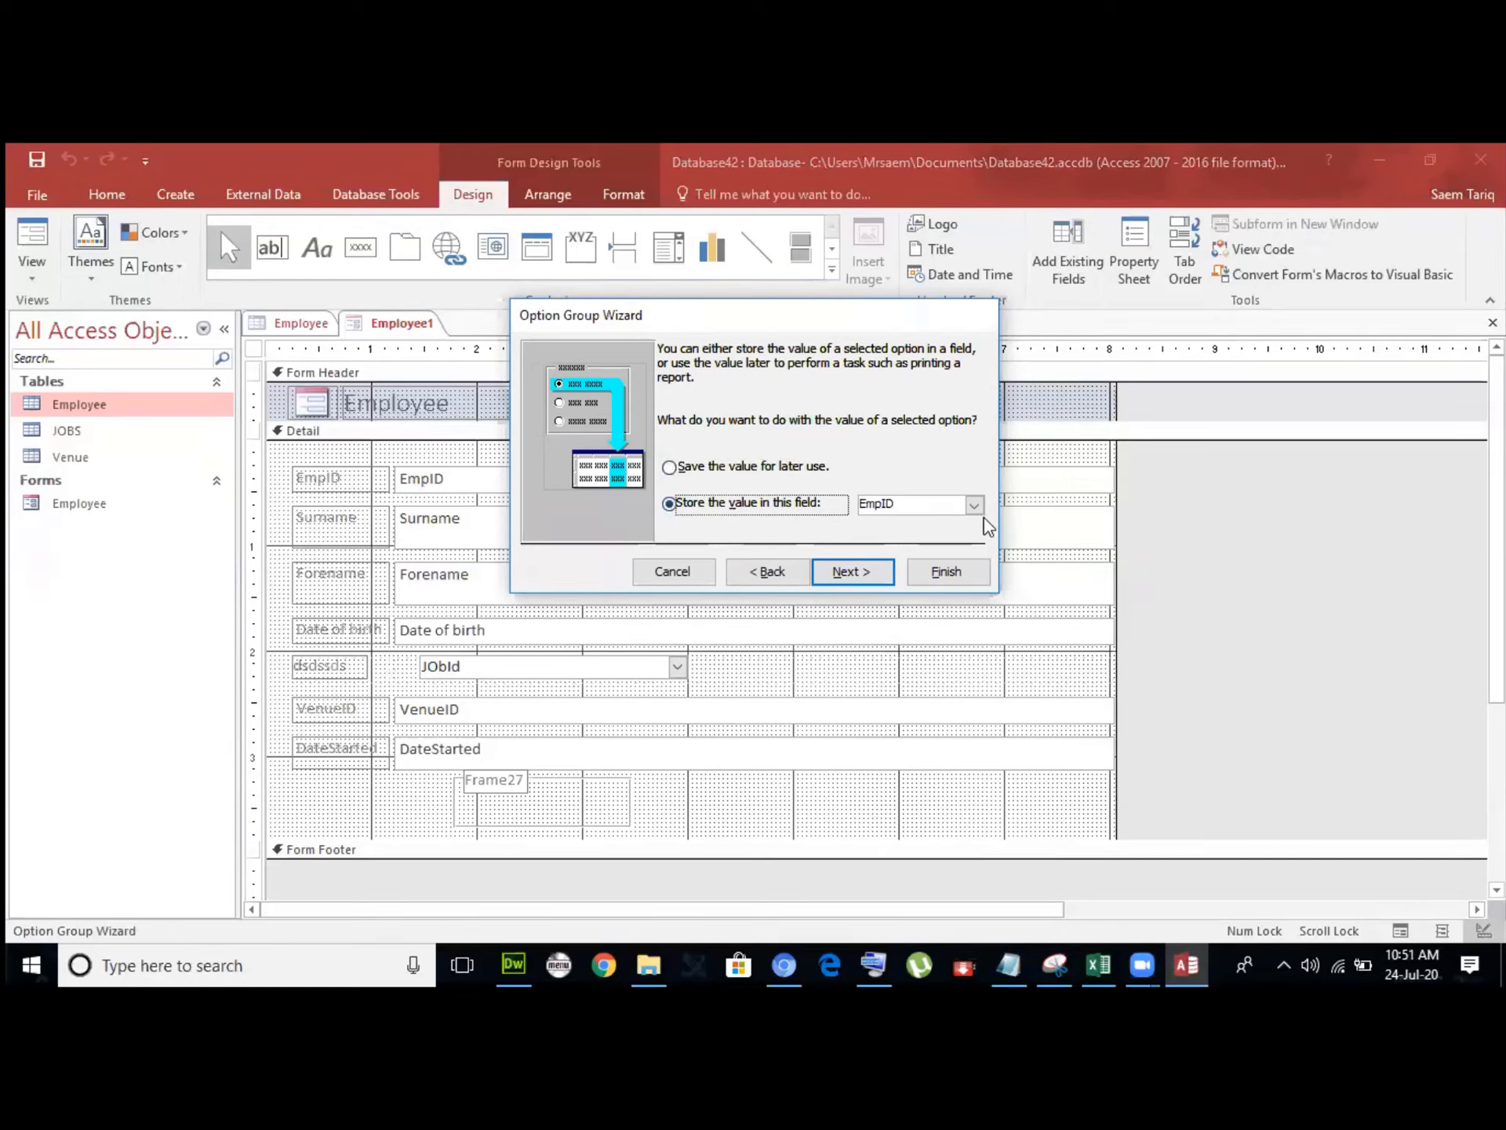
left_click(974, 504)
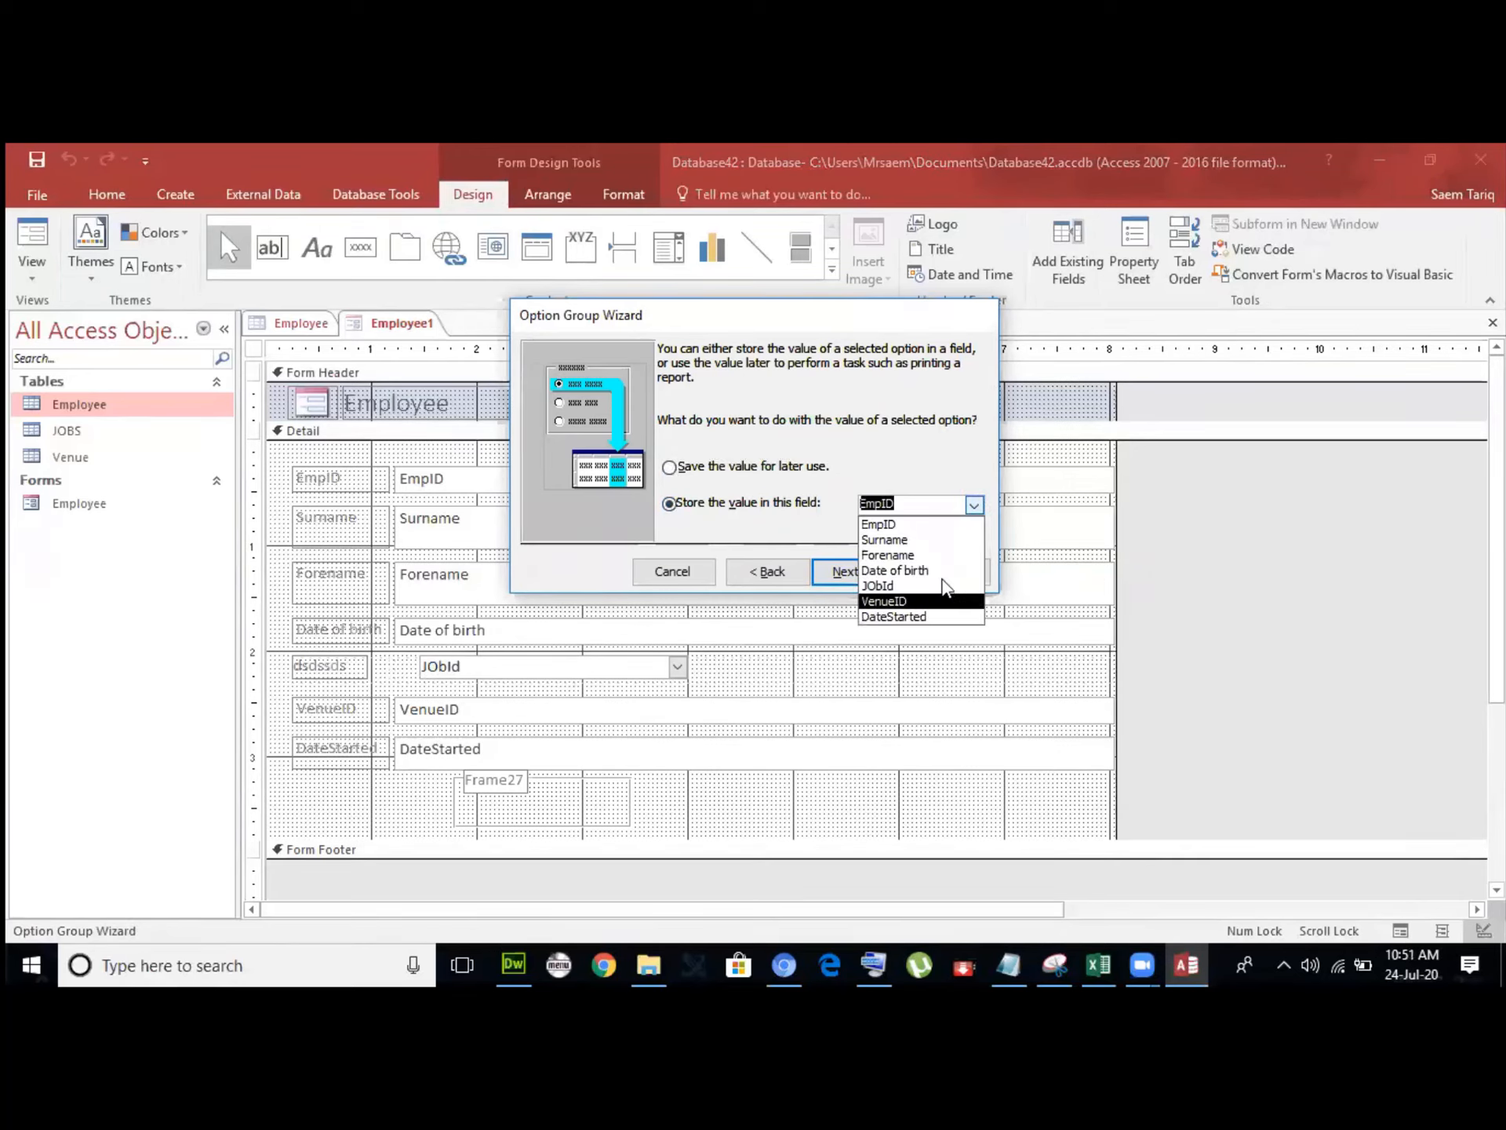
left_click(669, 467)
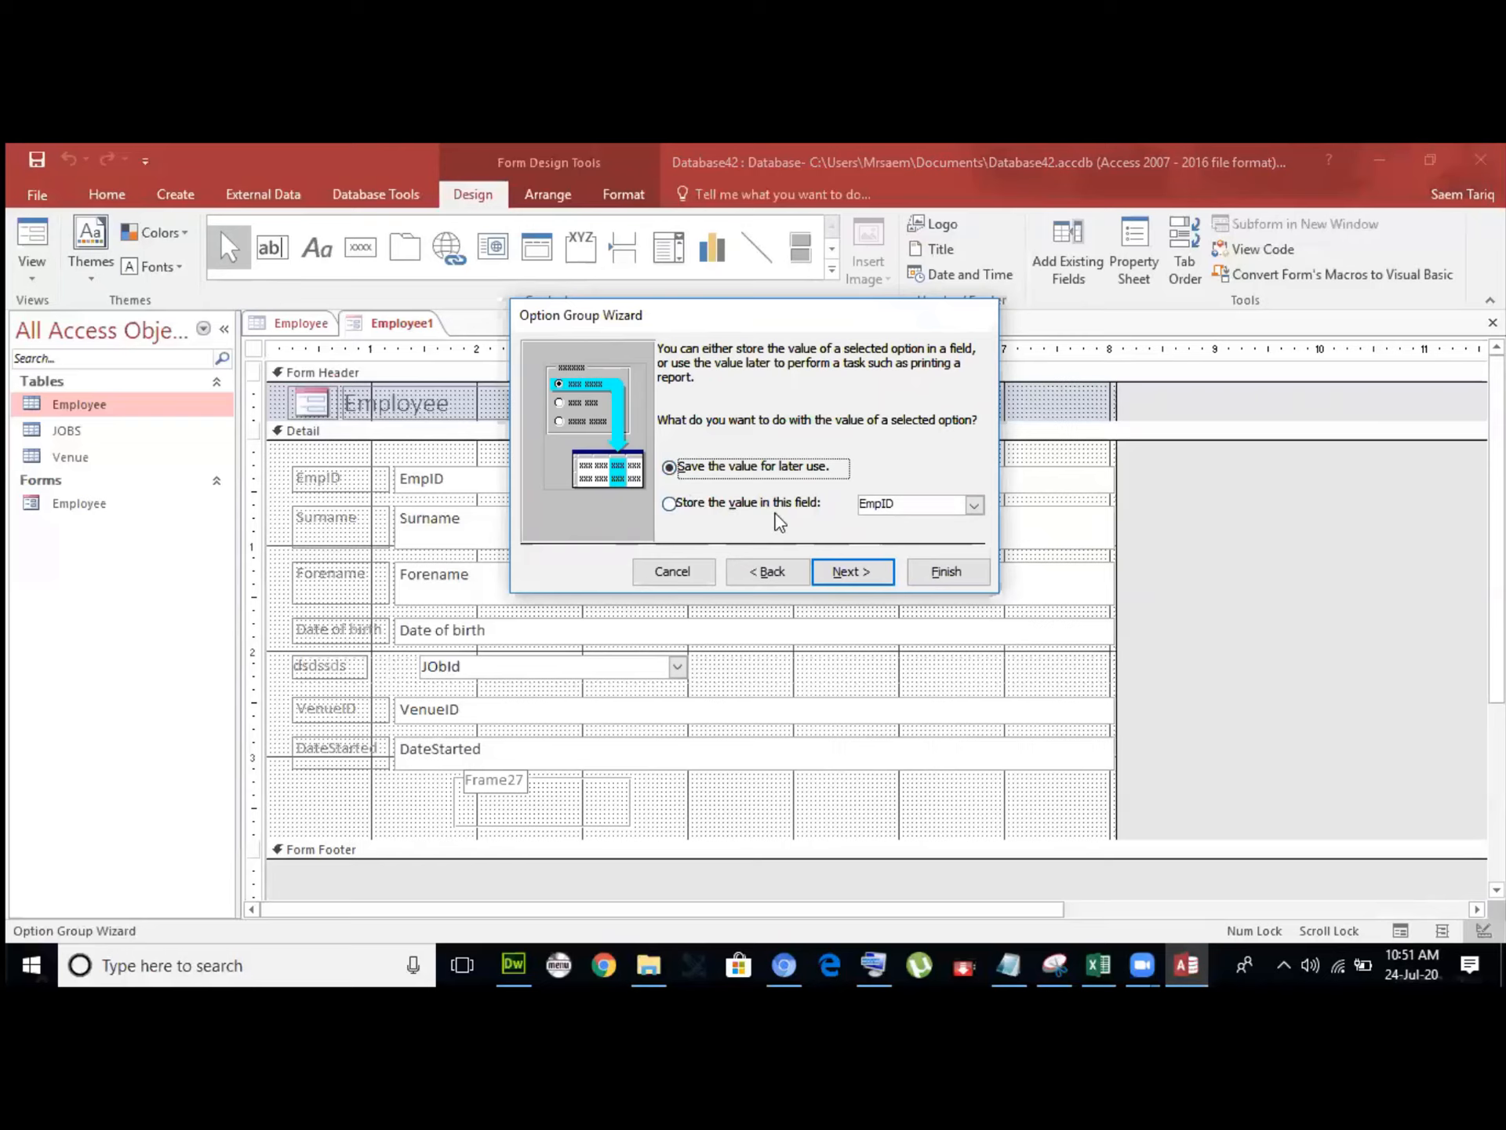
left_click(855, 574)
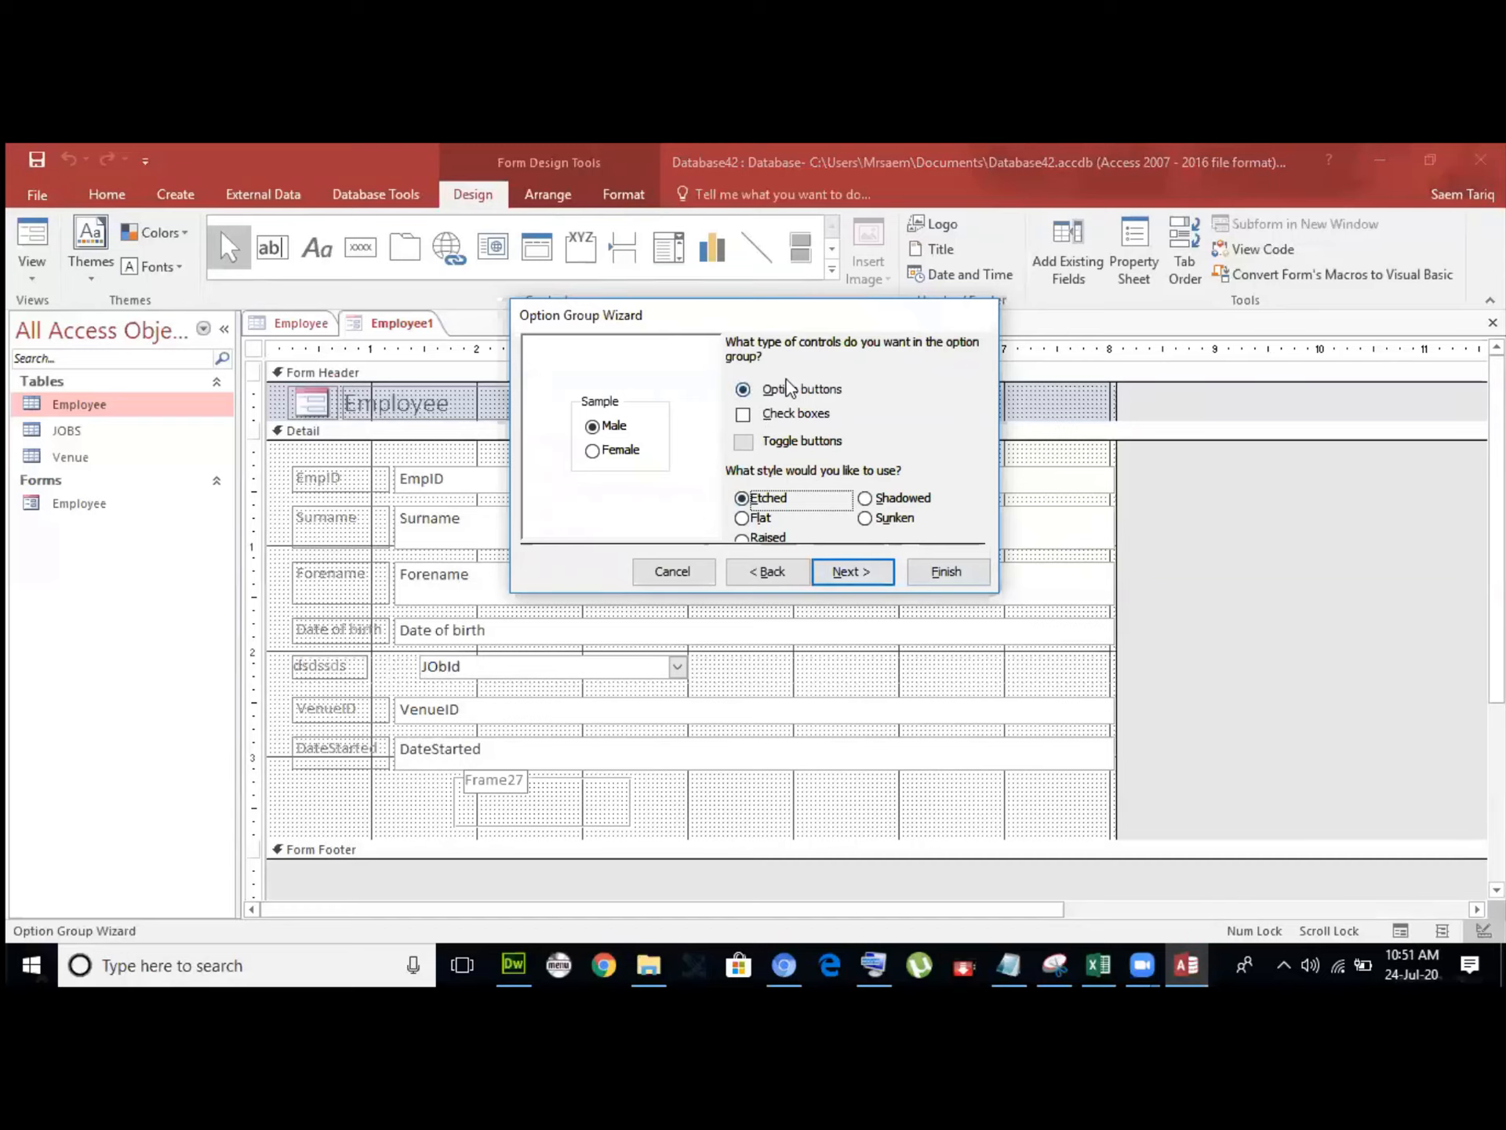
left_click(841, 571)
left_click(759, 573)
left_click(851, 571)
left_click(946, 572)
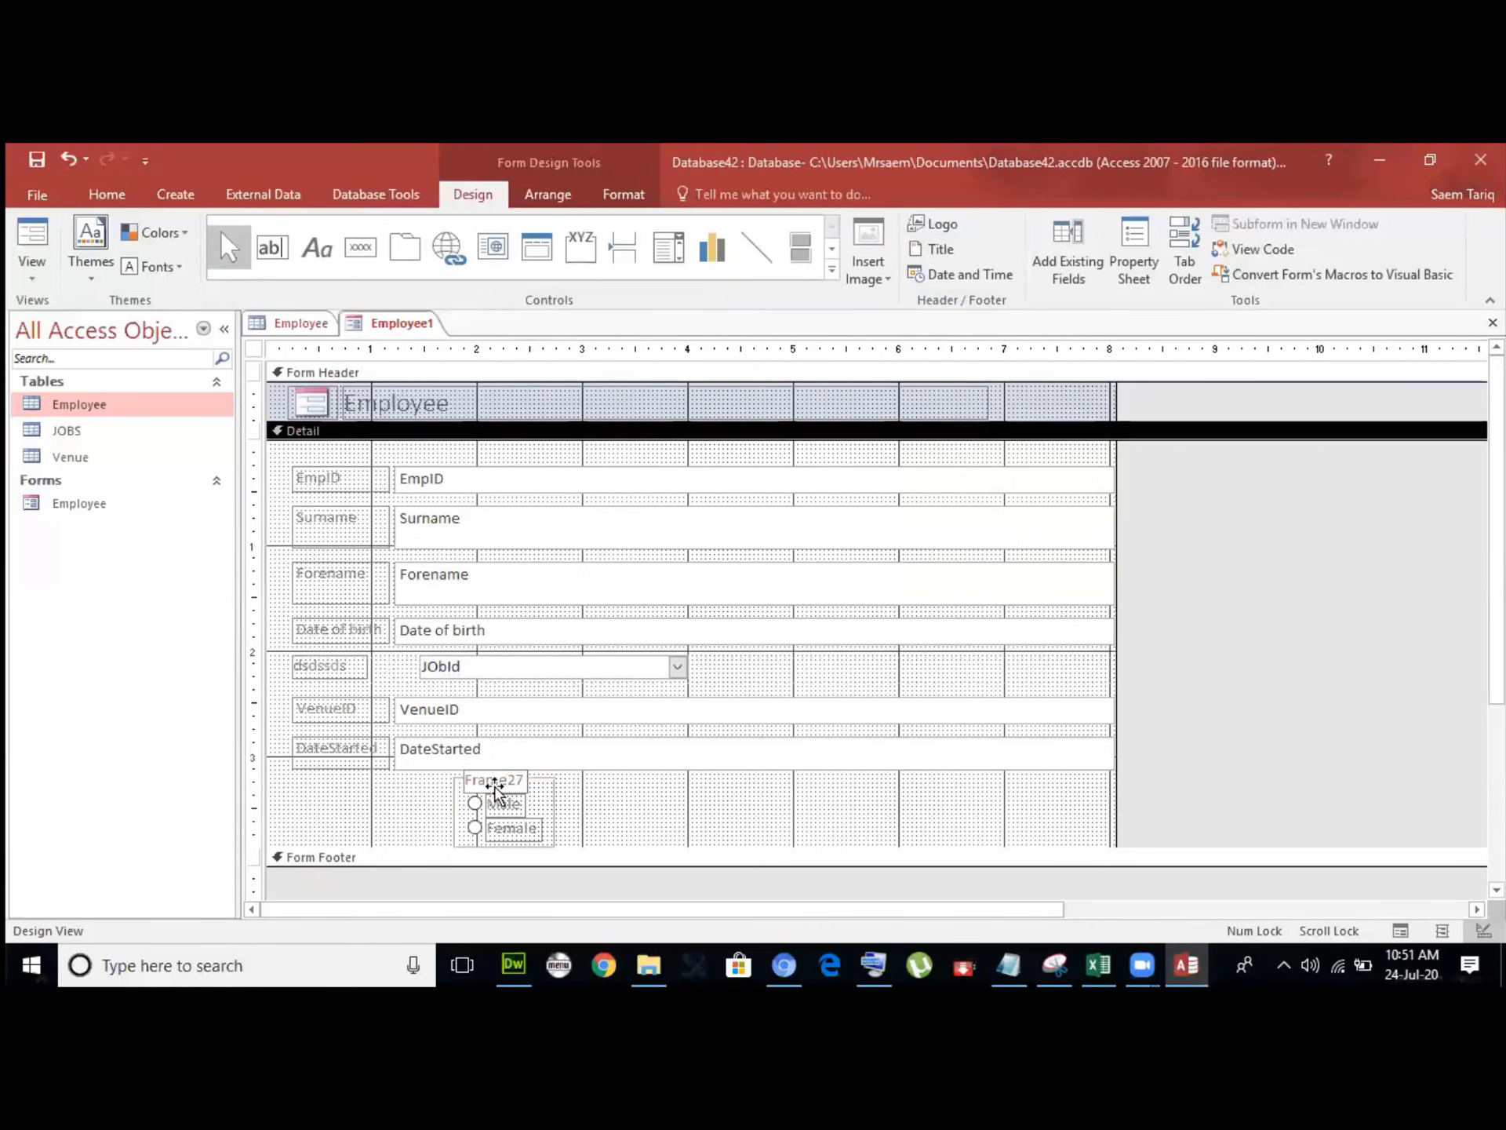
Change the option group's caption above the Male and Female options to Gender.
double_click(494, 780)
left_click(522, 781)
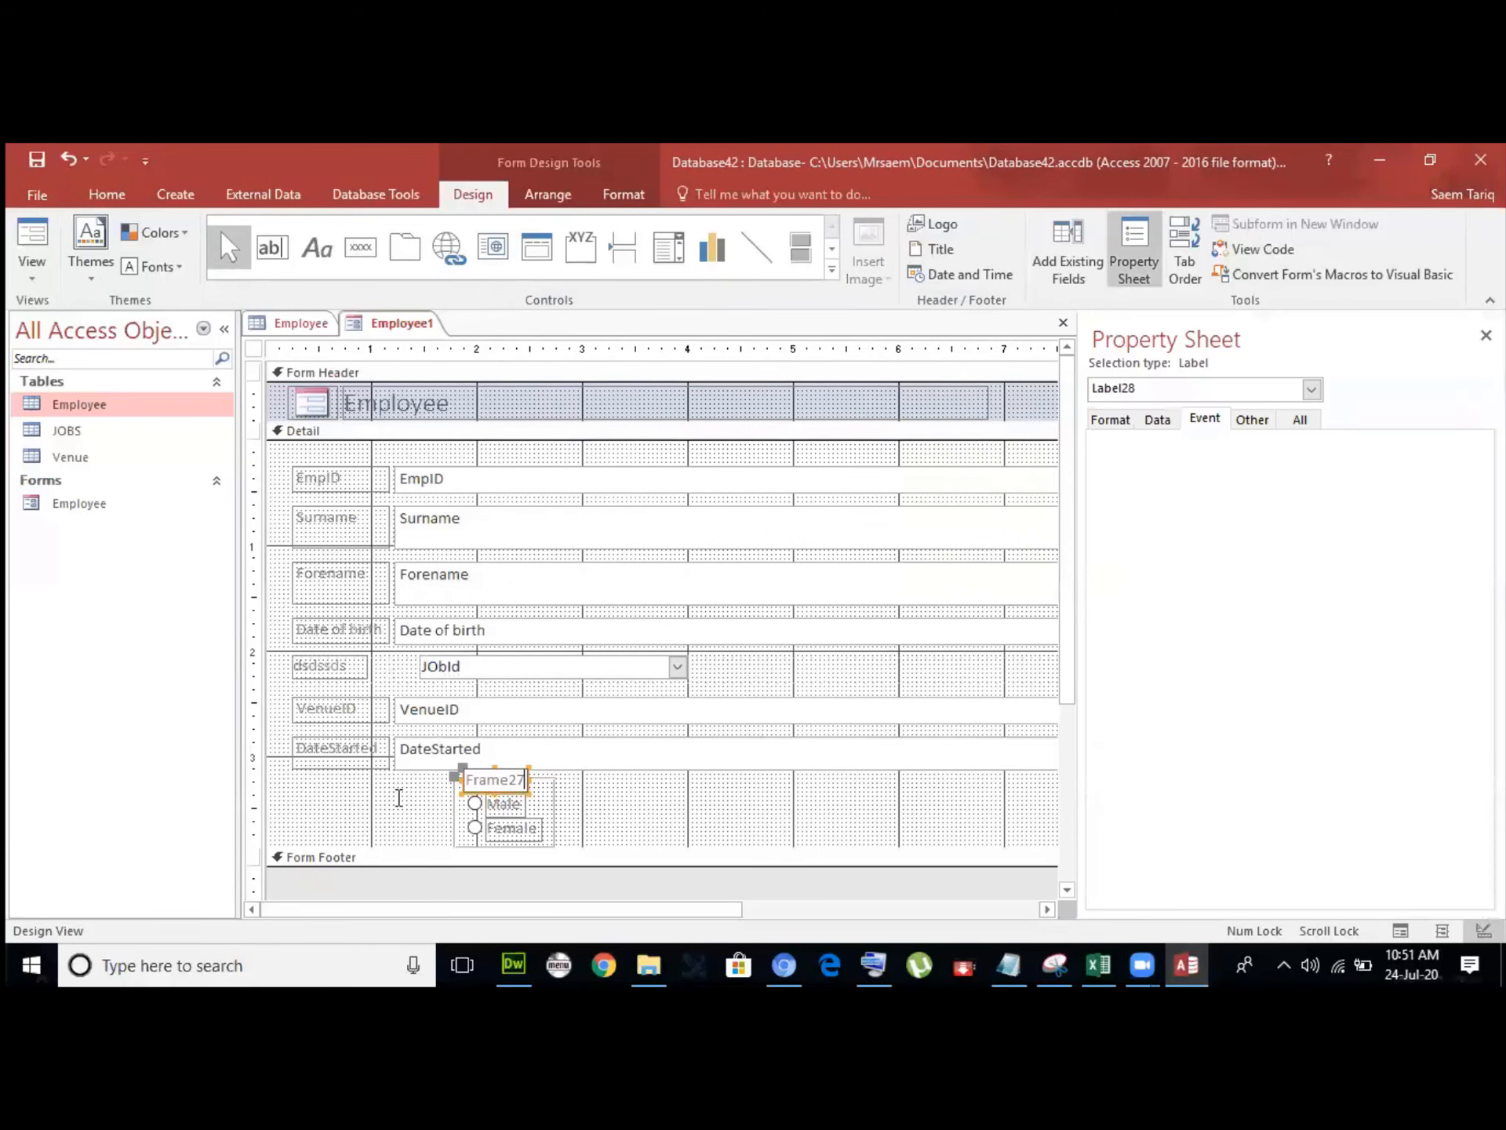
key("BackSpace")
key("BackSpace")
key("BackSpace")
key("BackSpace")
key("BackSpace")
key("BackSpace")
key("BackSpace")
type("Gender")
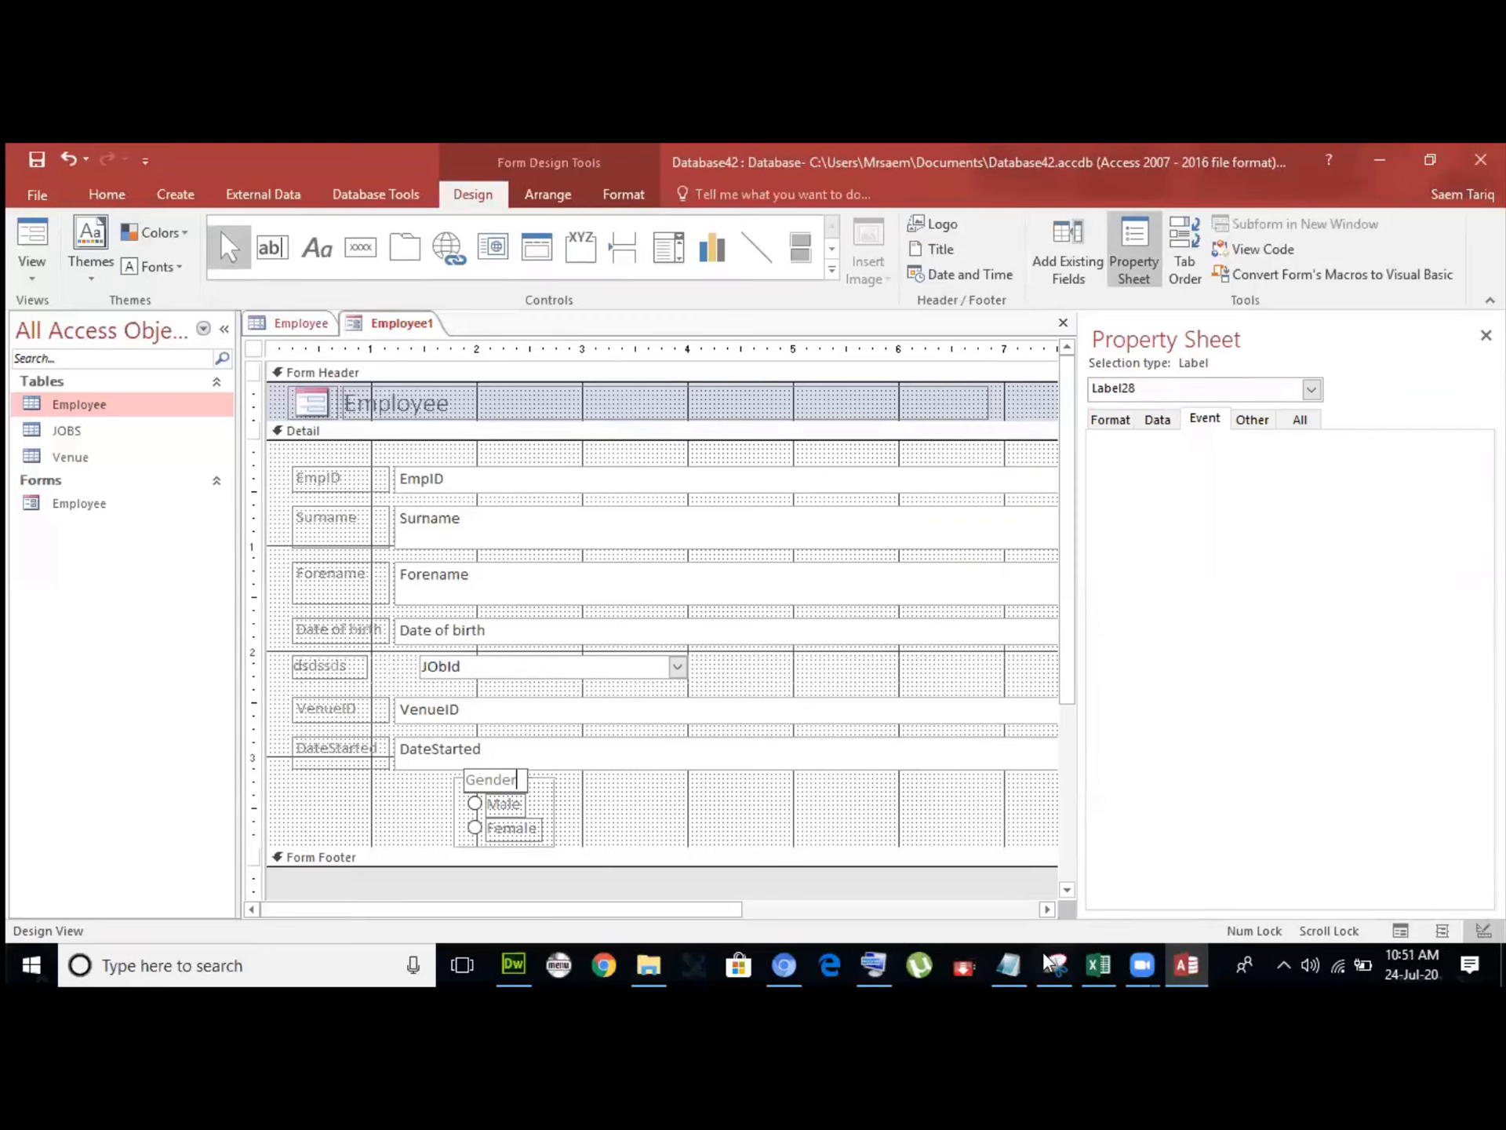
left_click(395, 832)
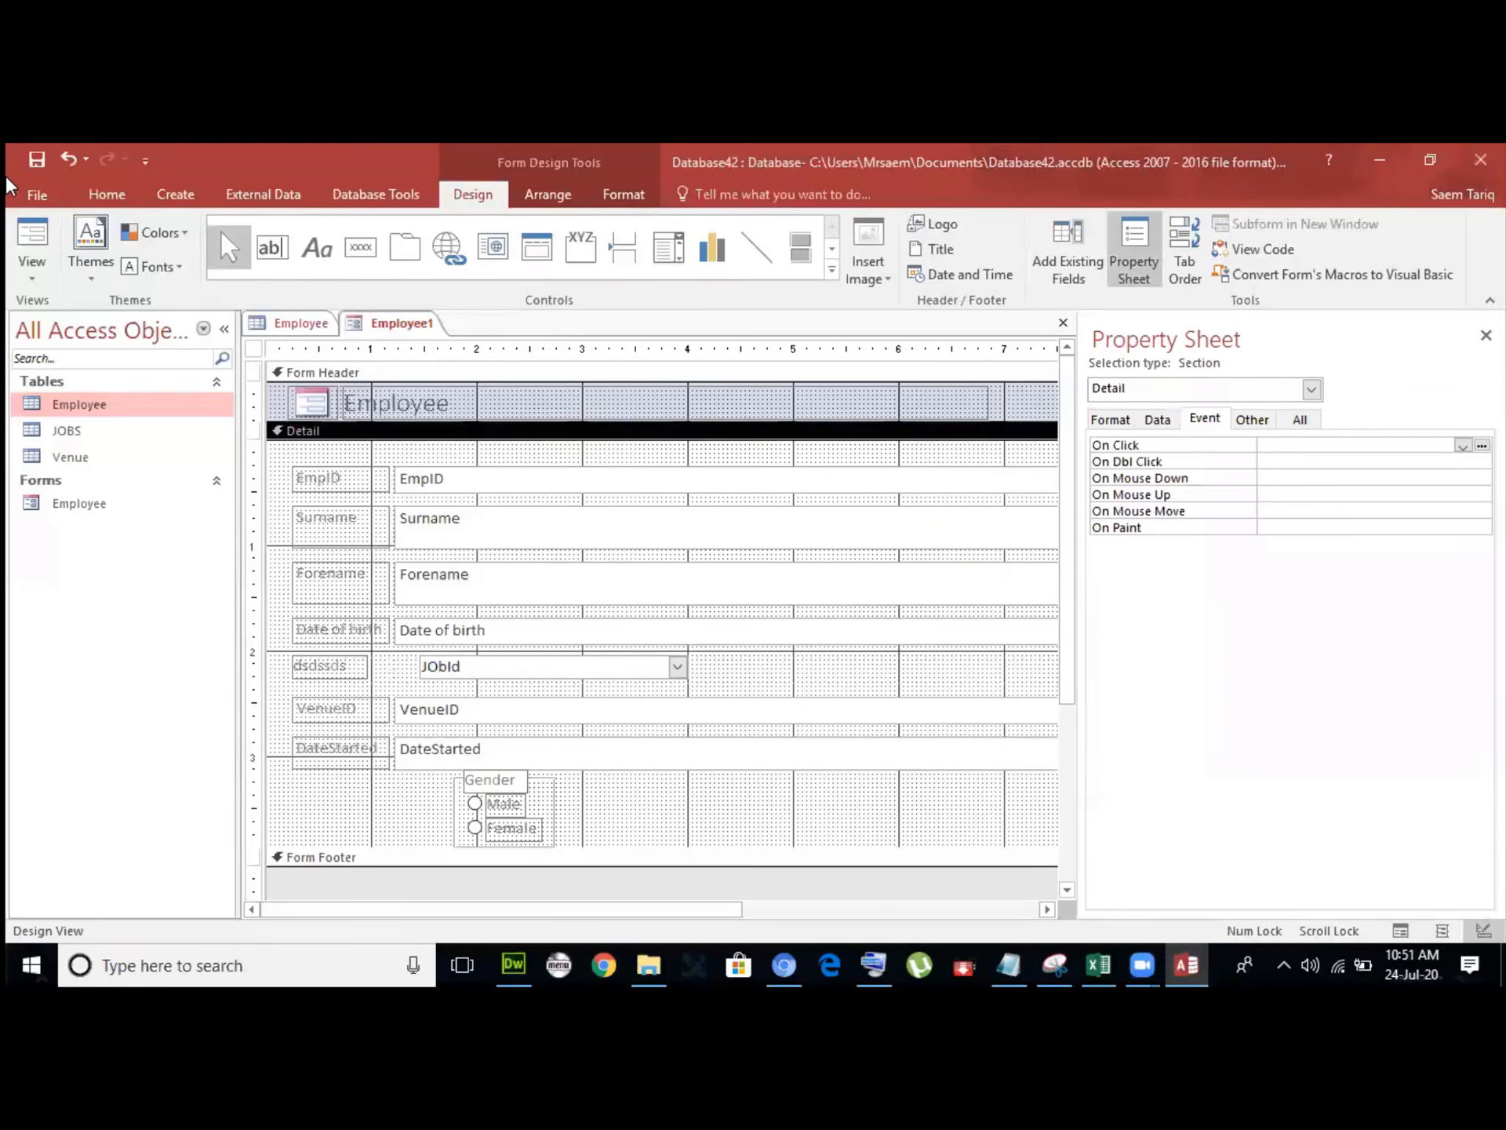
Test the Gender option group in Form View by alternating between Male and Female, ending on Male.
left_click(48, 276)
left_click(86, 312)
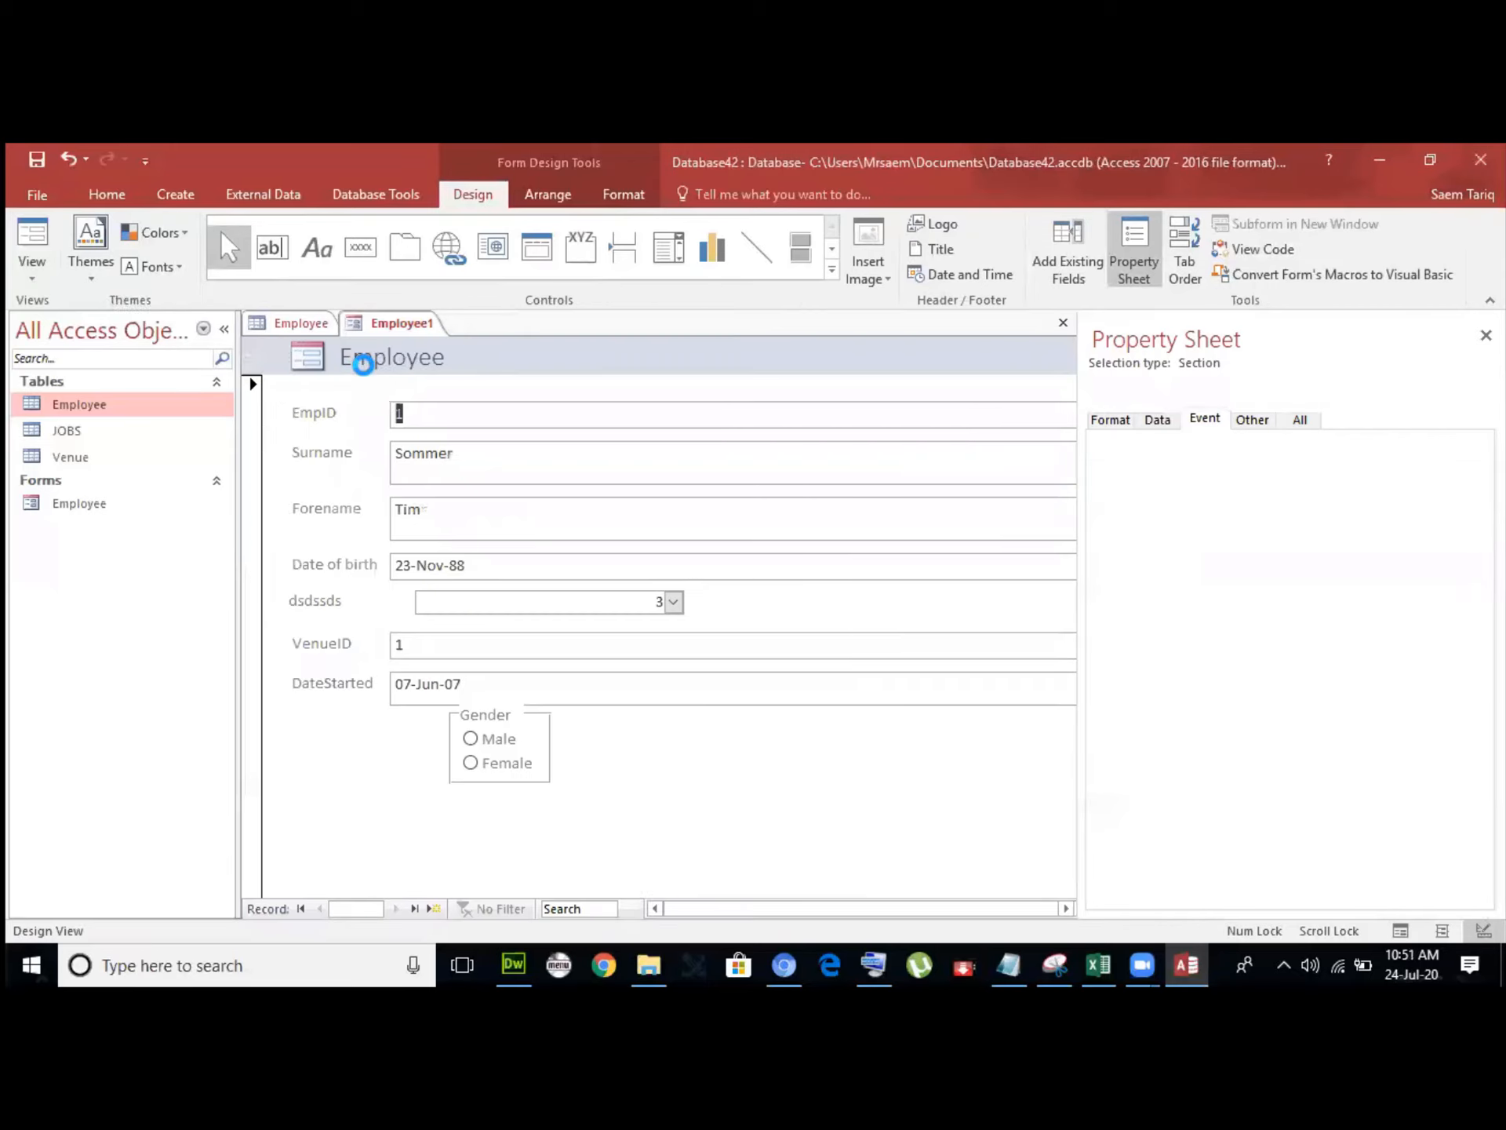
left_click(471, 739)
left_click(470, 765)
left_click(471, 741)
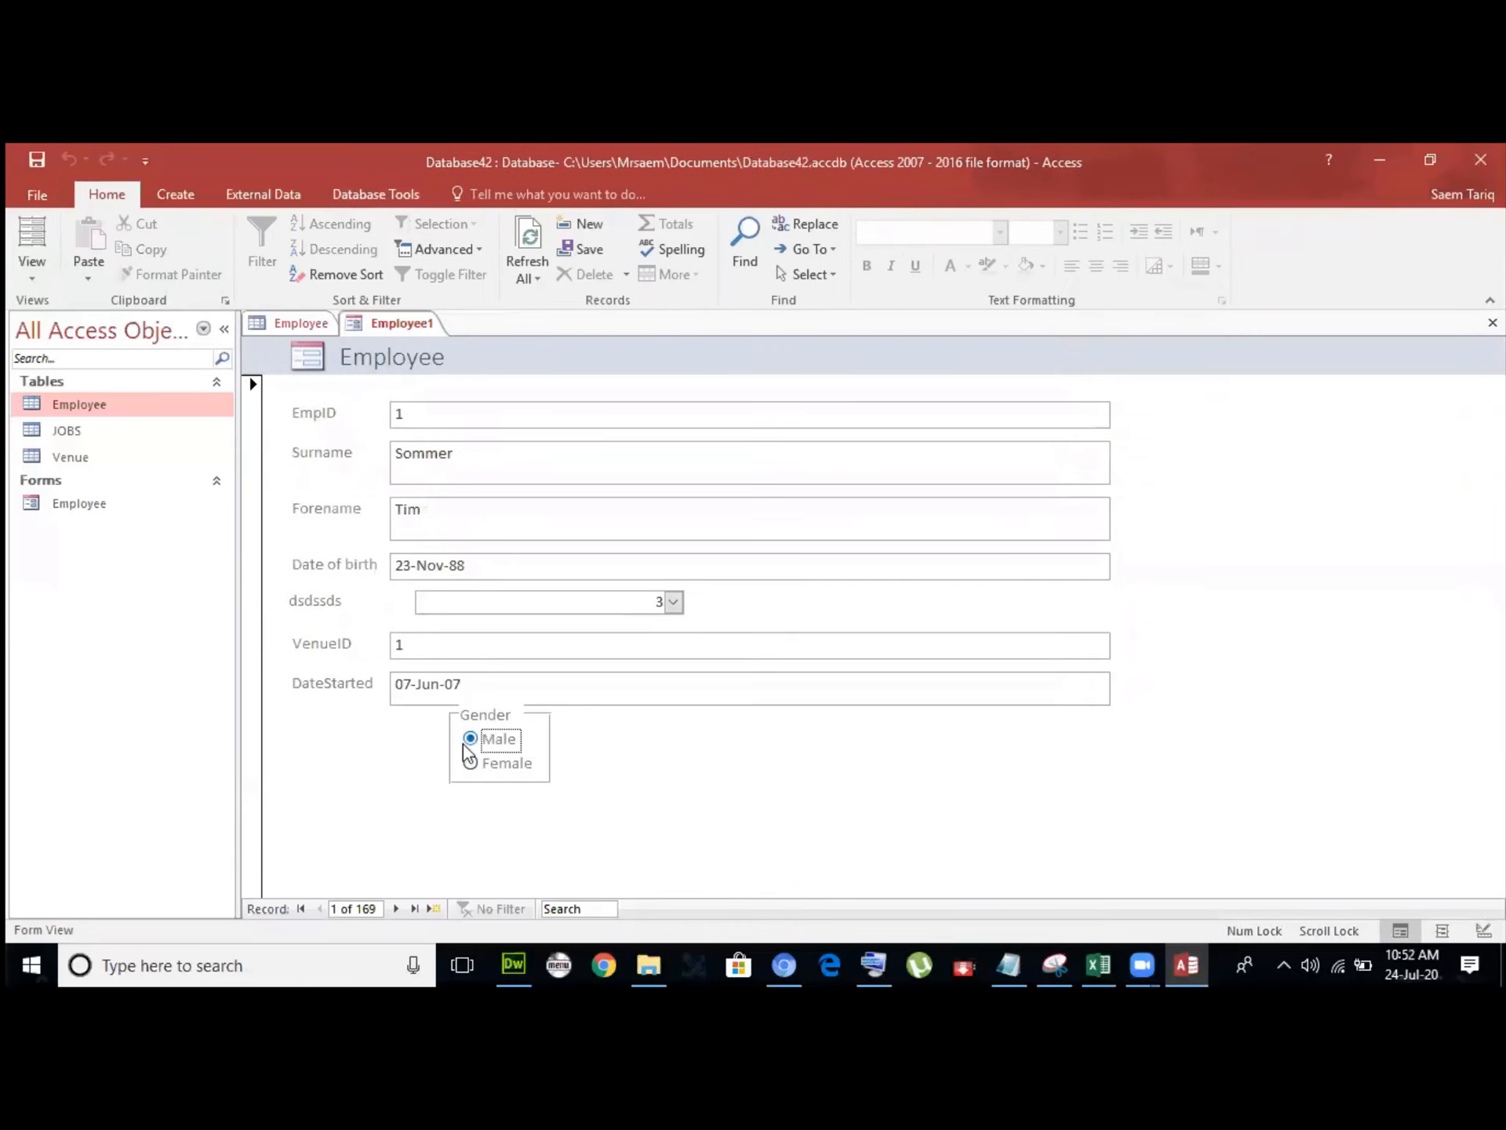
left_click(470, 764)
left_click(470, 765)
left_click(471, 739)
left_click(478, 767)
left_click(471, 739)
left_click(472, 764)
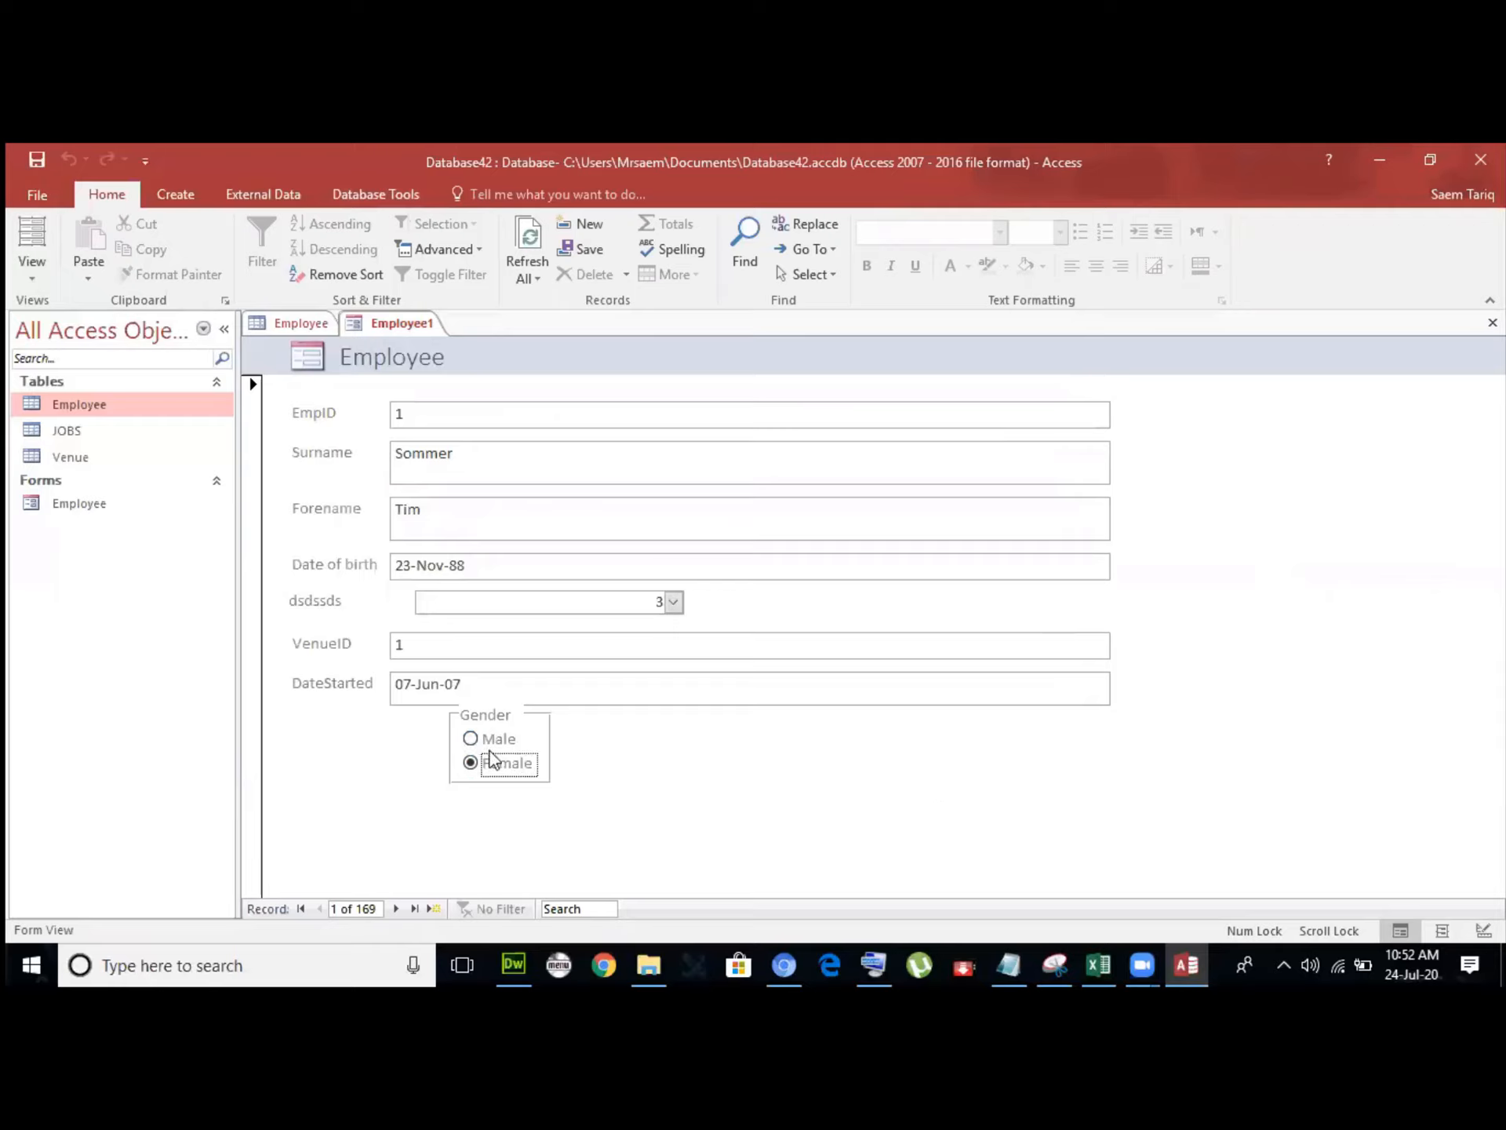
left_click(470, 739)
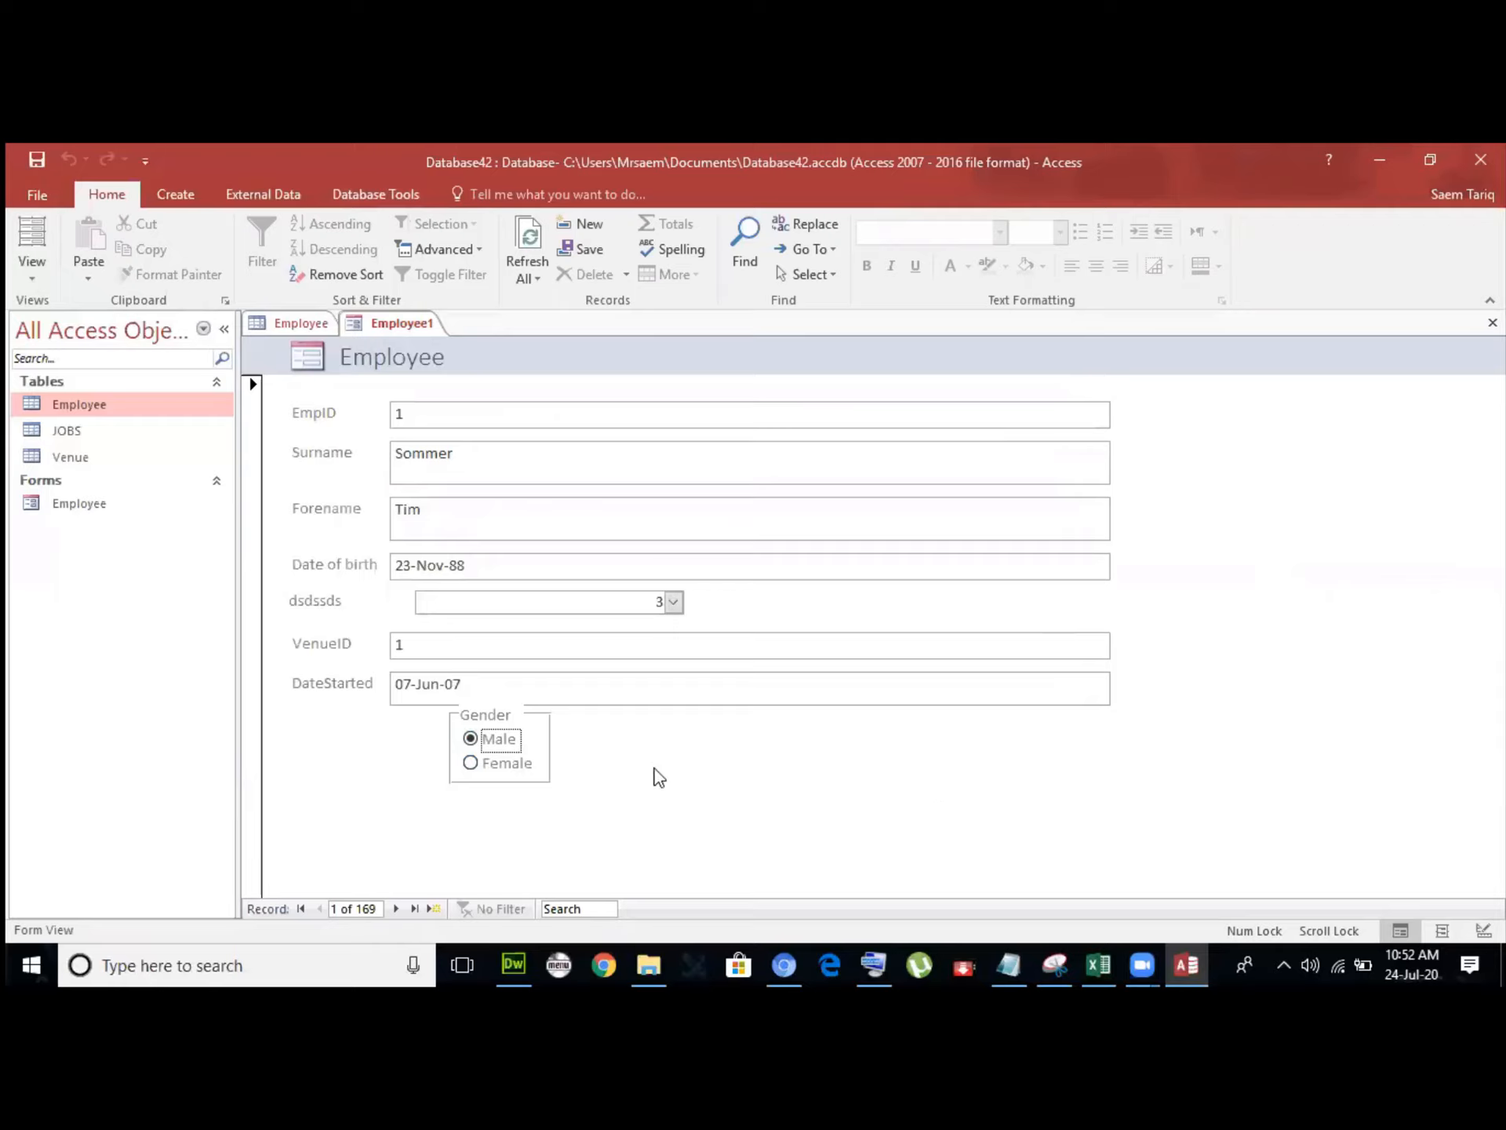